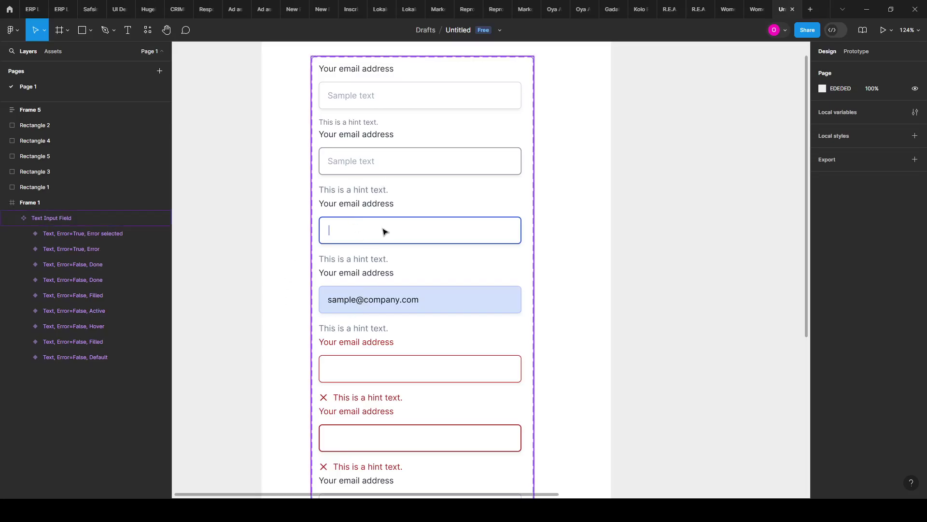
Step: Duplicate Frame 5 to create Frame 6 beside it
scroll(251, 292, "down", 2)
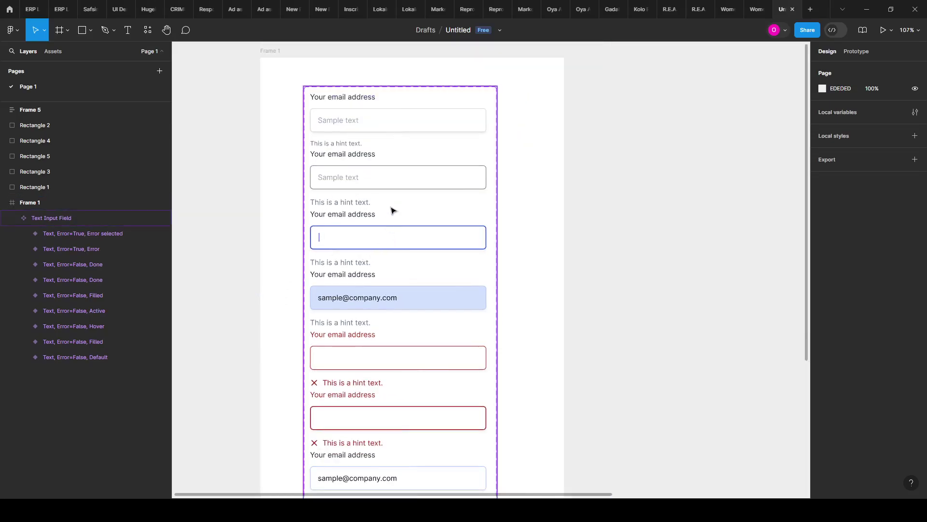
scroll(372, 287, "down", 1)
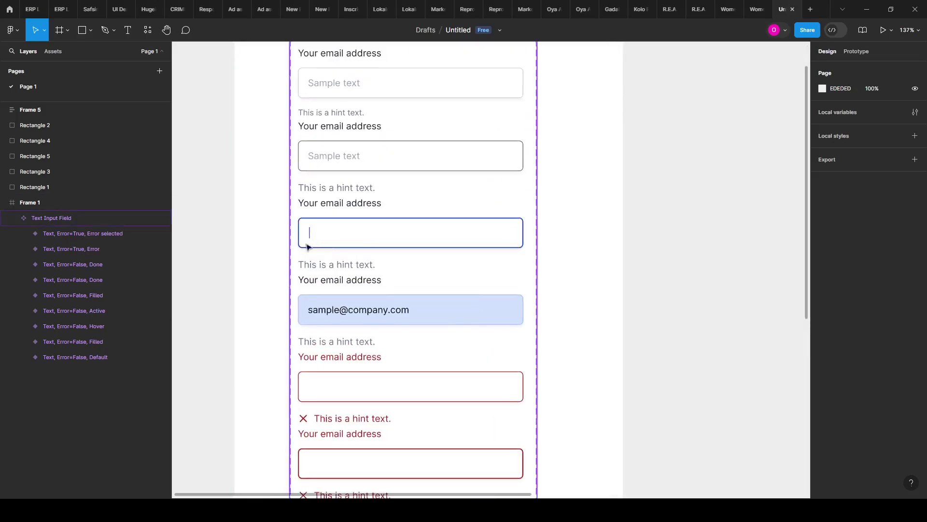
scroll(338, 259, "up", 2)
scroll(404, 302, "down", 2)
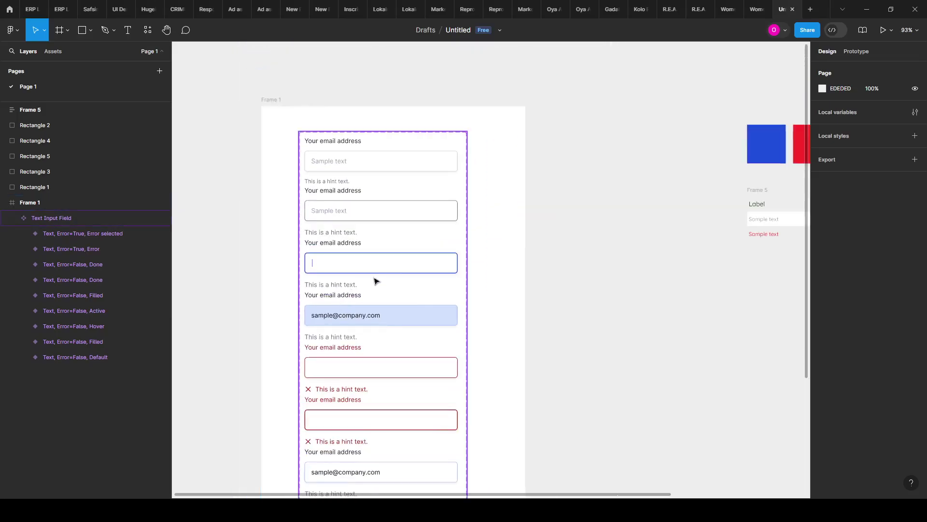
scroll(389, 244, "down", 1)
scroll(331, 217, "down", 2)
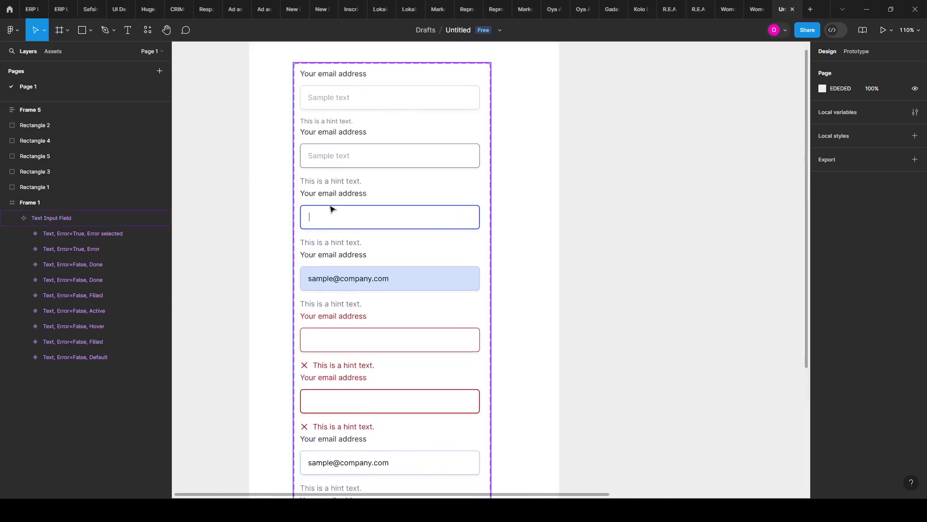
scroll(332, 214, "up", 1)
scroll(333, 214, "down", 3)
scroll(346, 257, "up", 1)
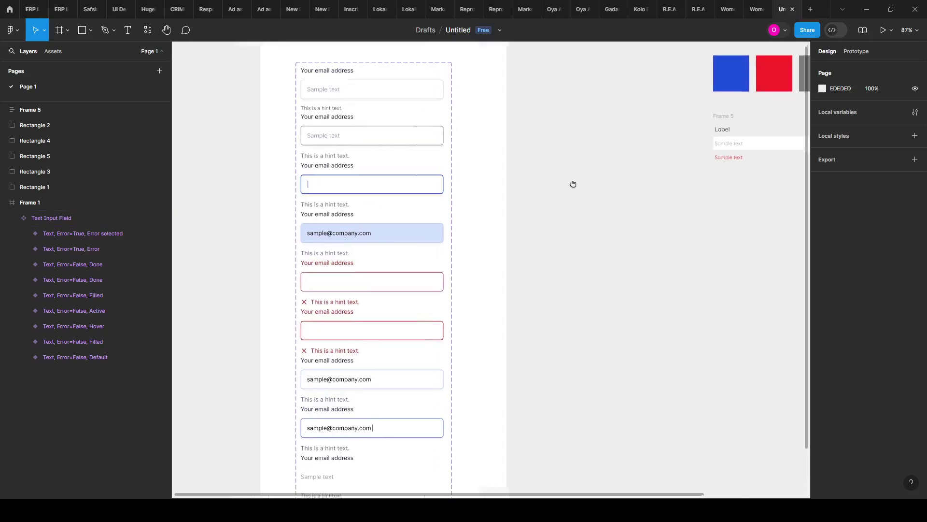
scroll(555, 255, "right", 4)
scroll(445, 255, "up", 1)
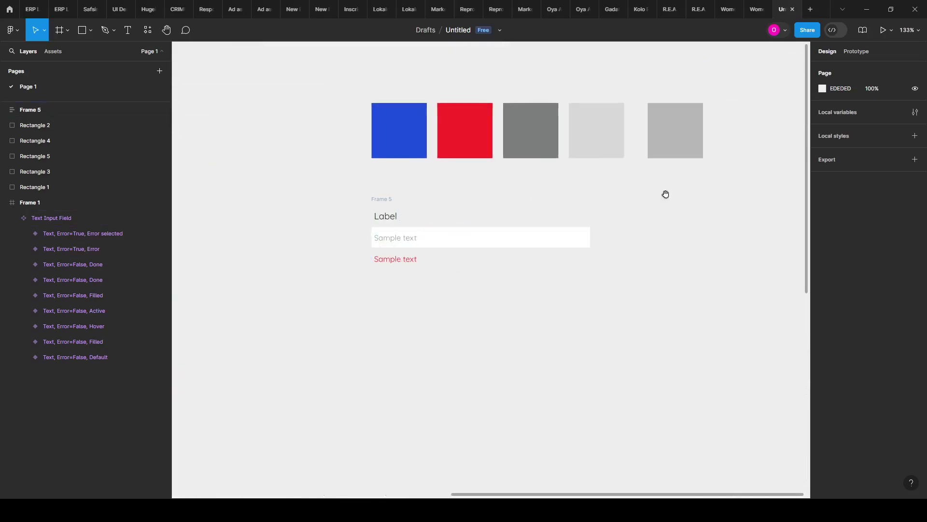
scroll(527, 232, "up", 3)
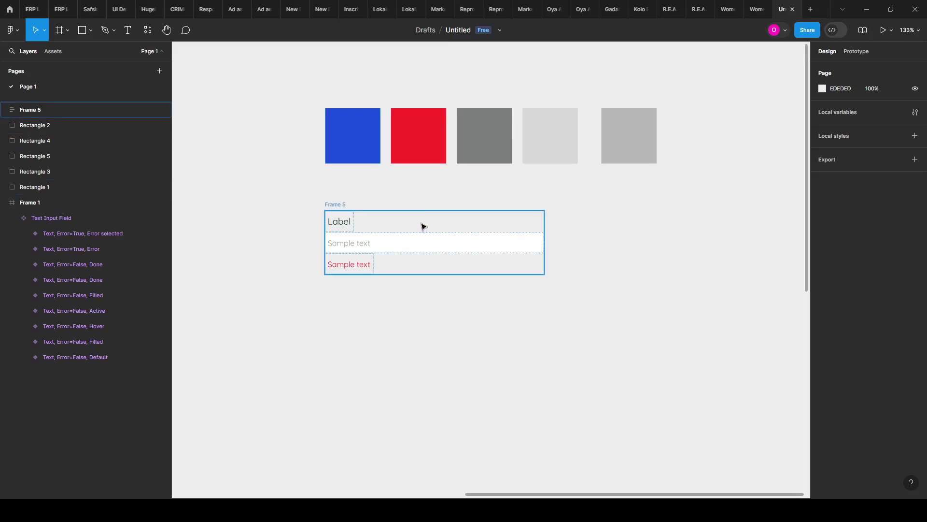
scroll(329, 203, "up", 1)
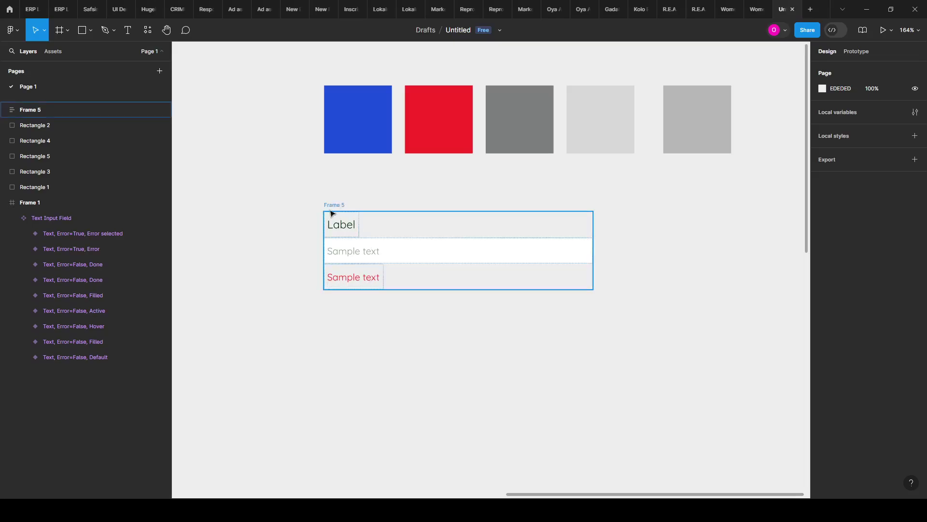
left_click(331, 213)
key("ctrl+d")
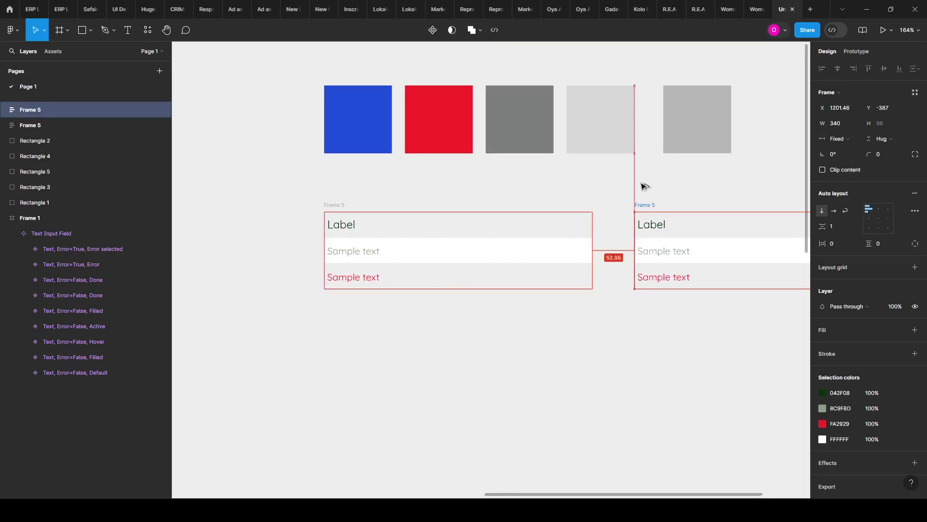
left_click(518, 294)
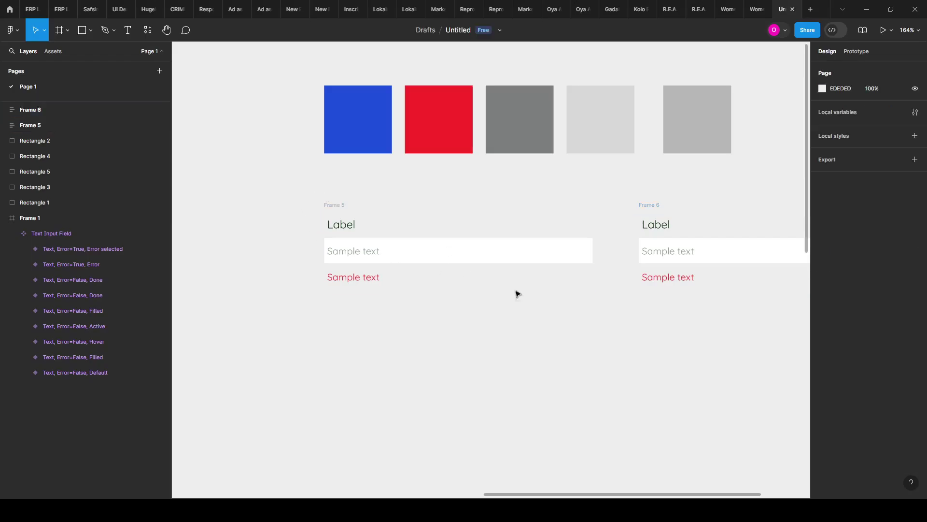
Step: Delete the original Frame 5, leaving only Frame 6
left_click_drag(314, 190, 620, 335)
key("Delete")
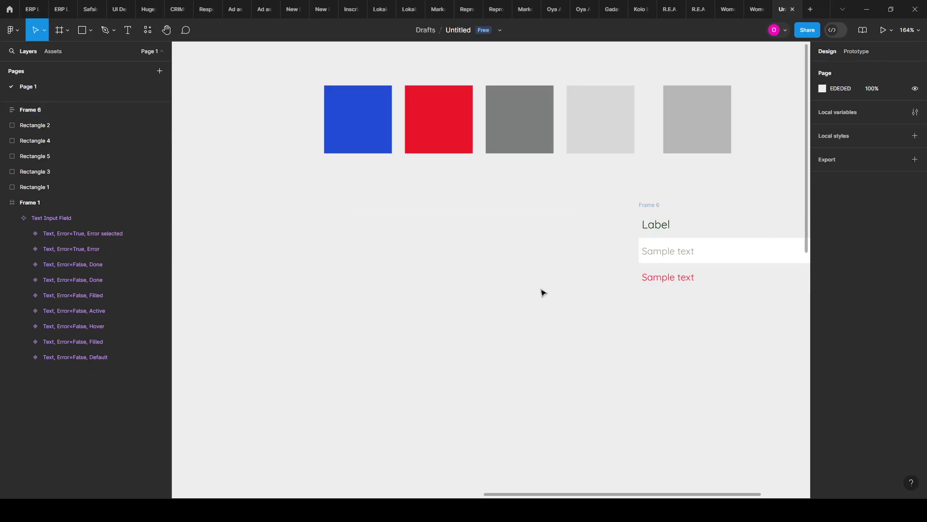
scroll(500, 247, "up", 1)
scroll(330, 237, "up", 3)
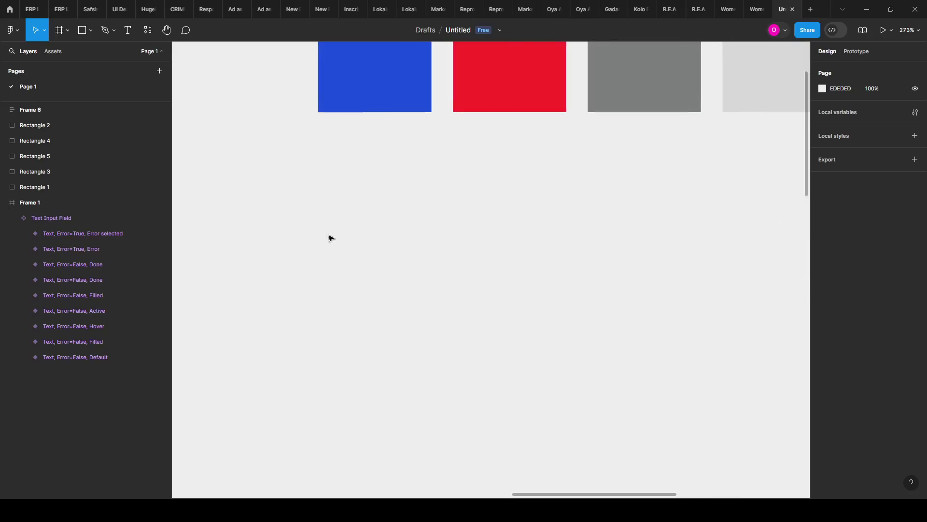
Step: Add a new text layer reading 'Label' on the canvas
key("t")
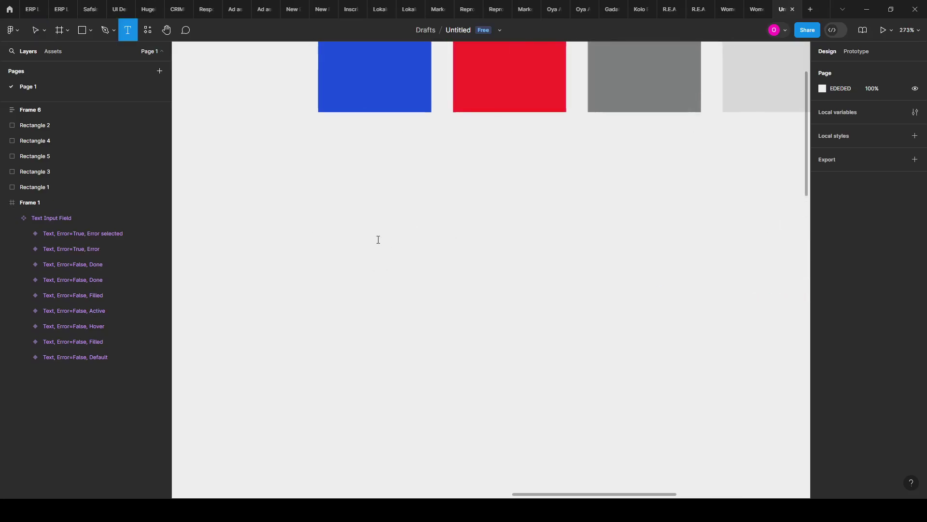
left_click(378, 239)
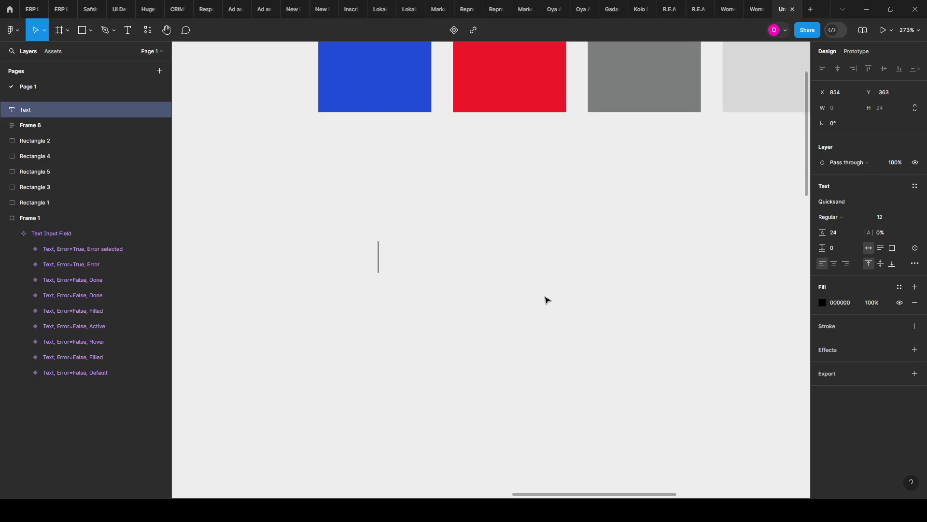
type("Label")
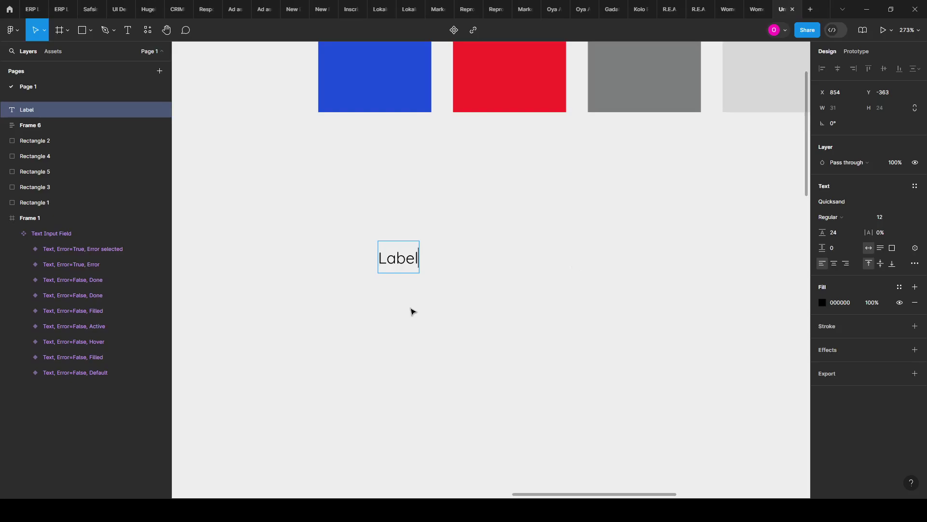
key("Escape")
scroll(353, 264, "down", 5)
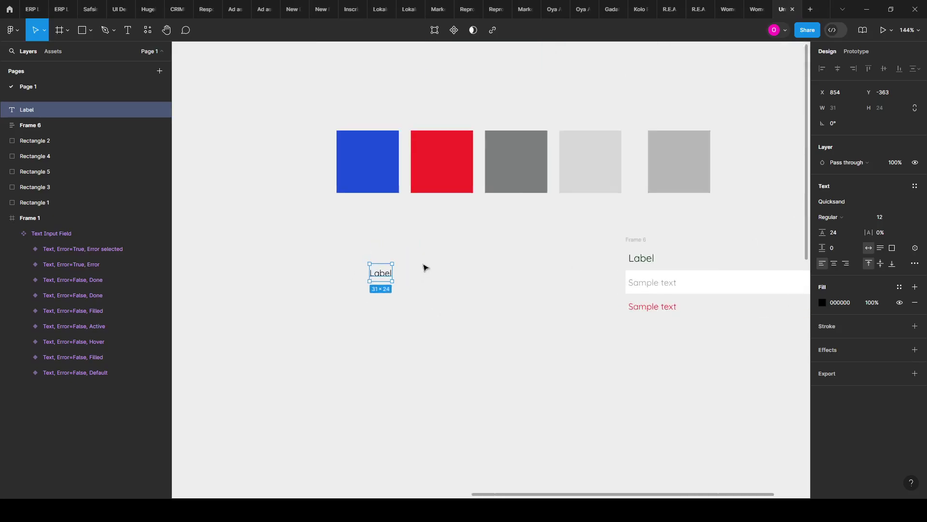
scroll(424, 265, "up", 3)
Step: Copy the Label text below it and change it to 'Sample text'
left_click_drag(378, 288, 366, 323)
double_click(366, 321)
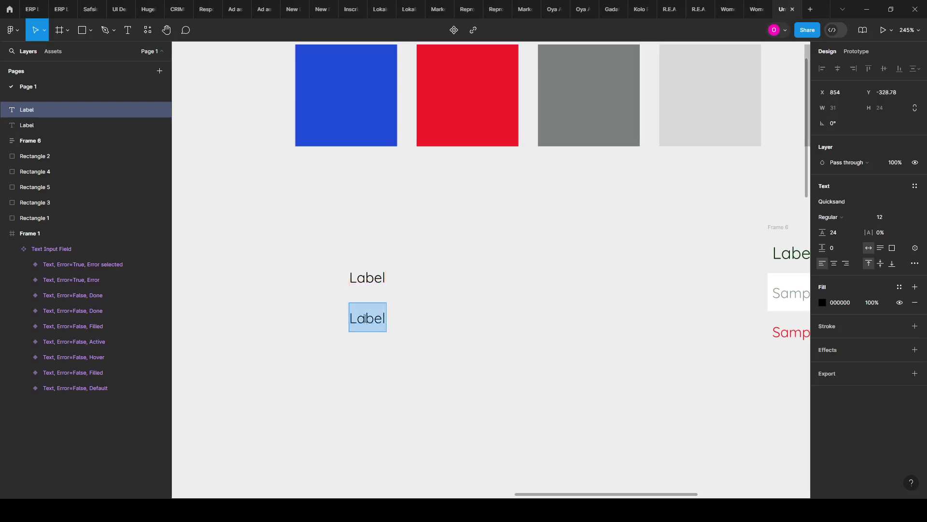
type("Sampel")
key("BackSpace")
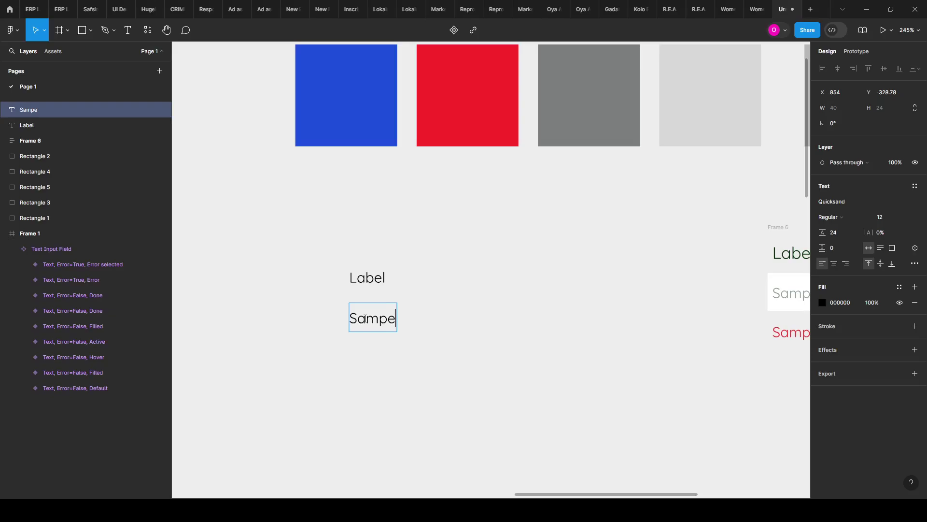
type("le")
key("BackSpace")
key("BackSpace")
key("BackSpace")
type("le text")
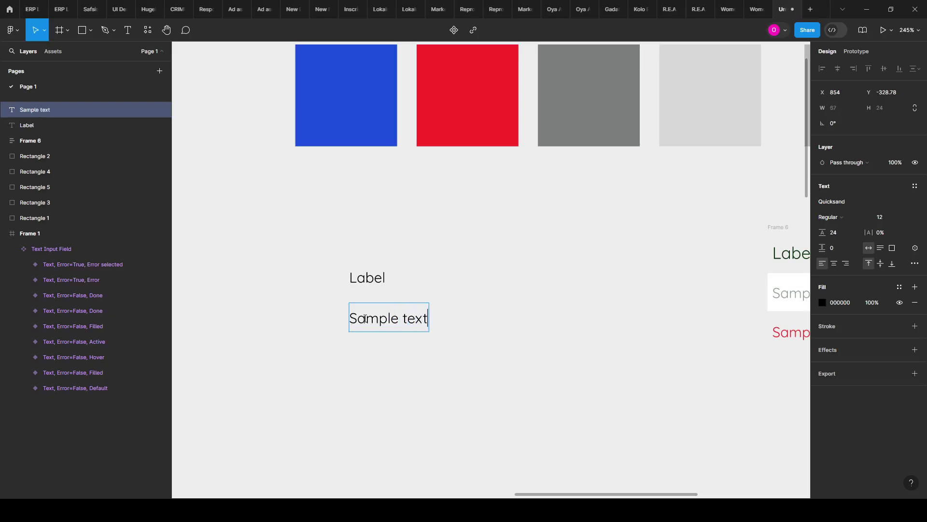
key("Escape")
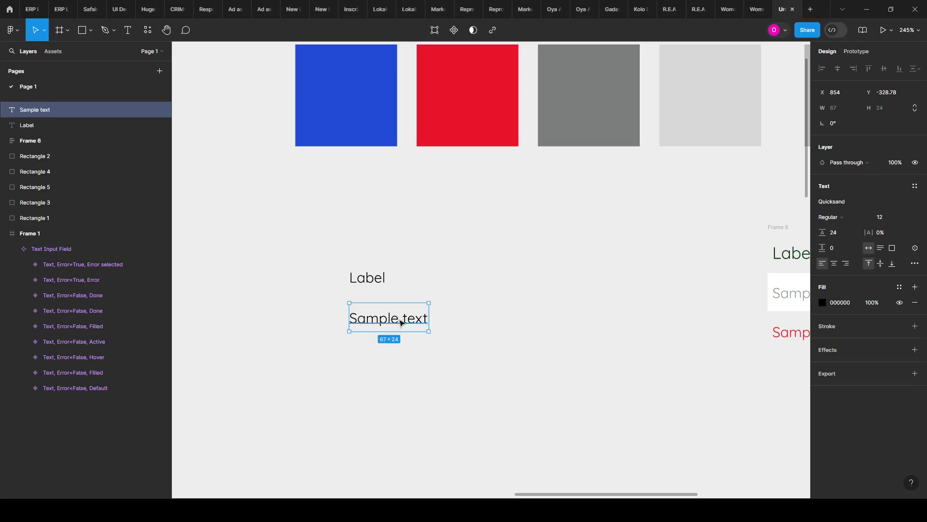
Step: Copy the Sample text below it and change it to 'Hint text'
left_click_drag(403, 316, 404, 354, "alt")
double_click(370, 355)
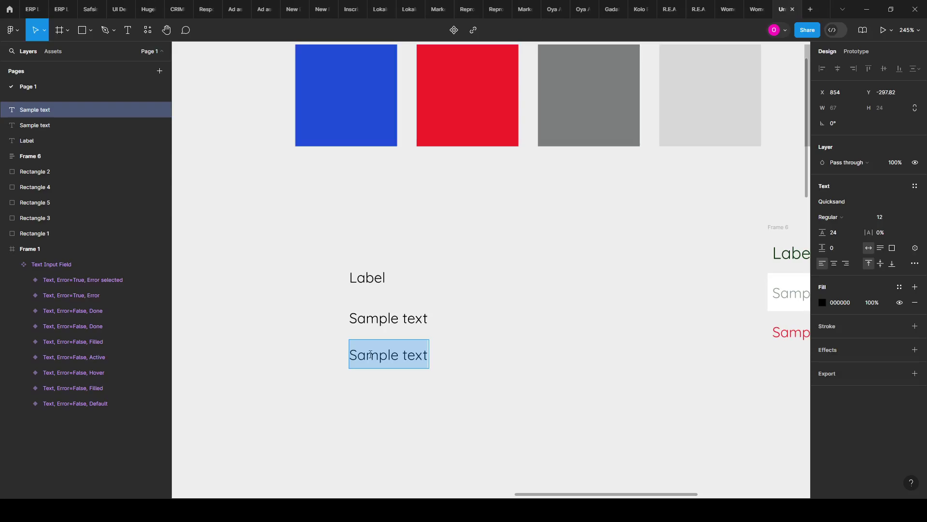
type("Error")
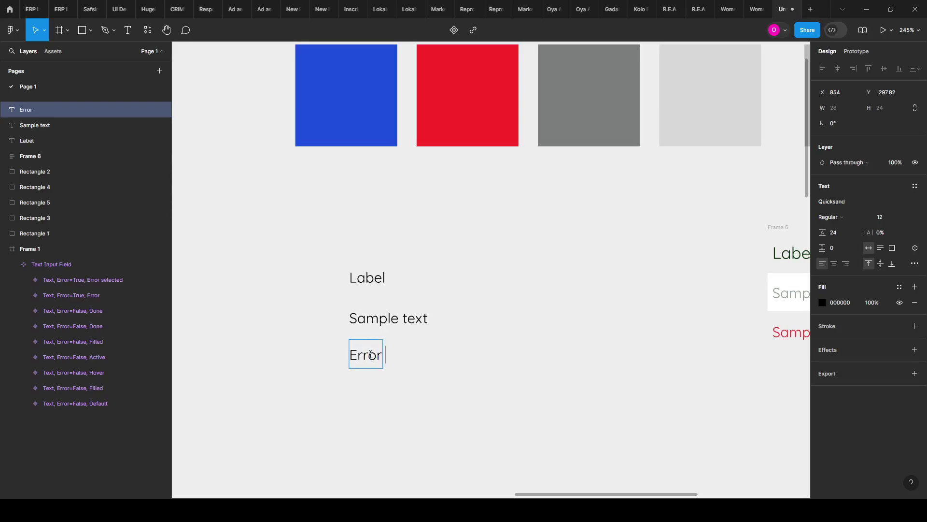
key("ctrl+a")
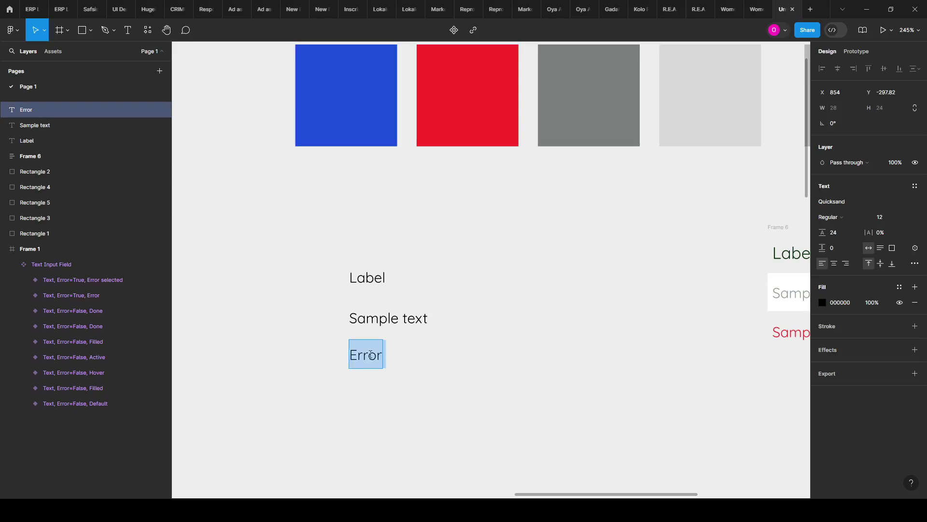
key("BackSpace")
type("Hint text")
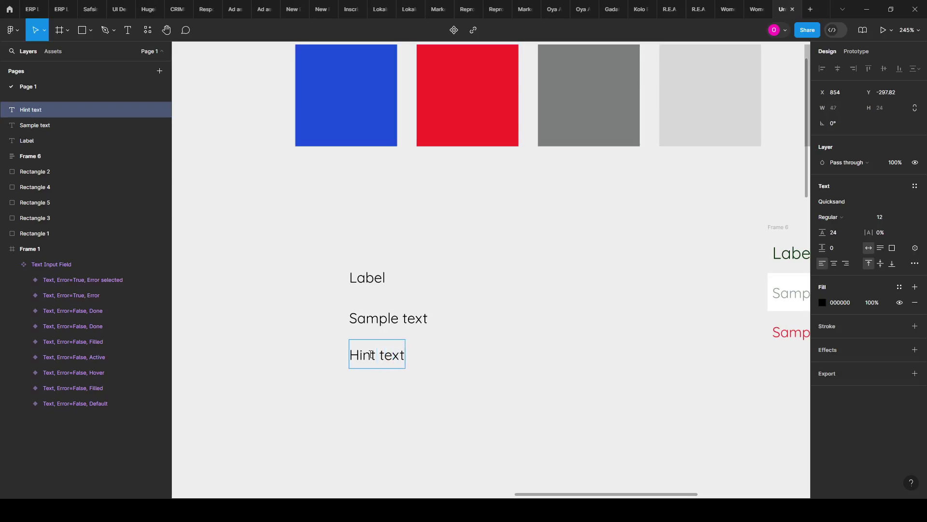
key("Escape")
scroll(325, 324, "down", 3)
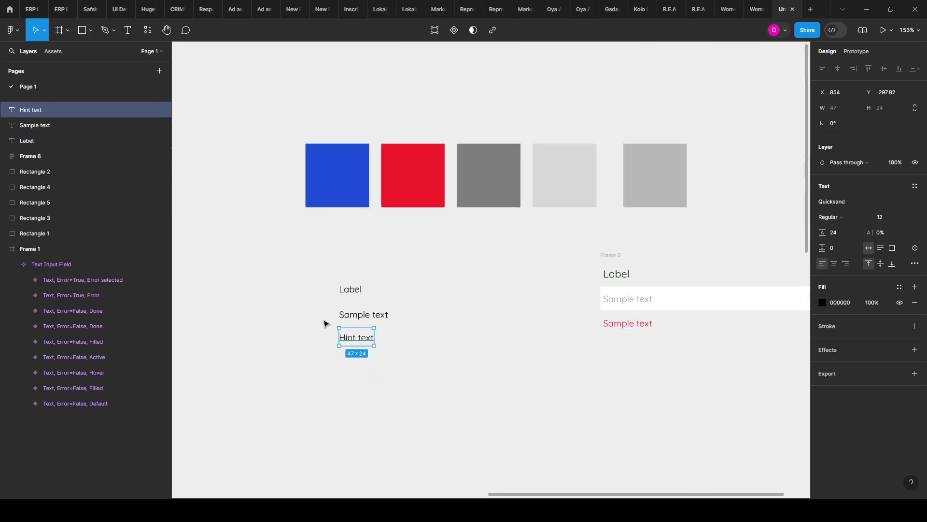
scroll(430, 406, "up", 3)
scroll(710, 246, "down", 1)
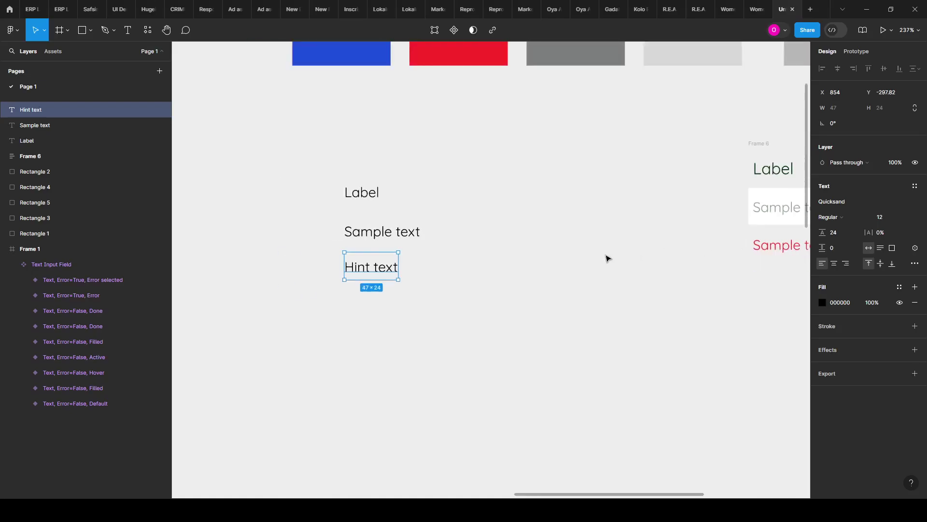
scroll(607, 259, "up", 2)
left_click(269, 171)
left_click(295, 231)
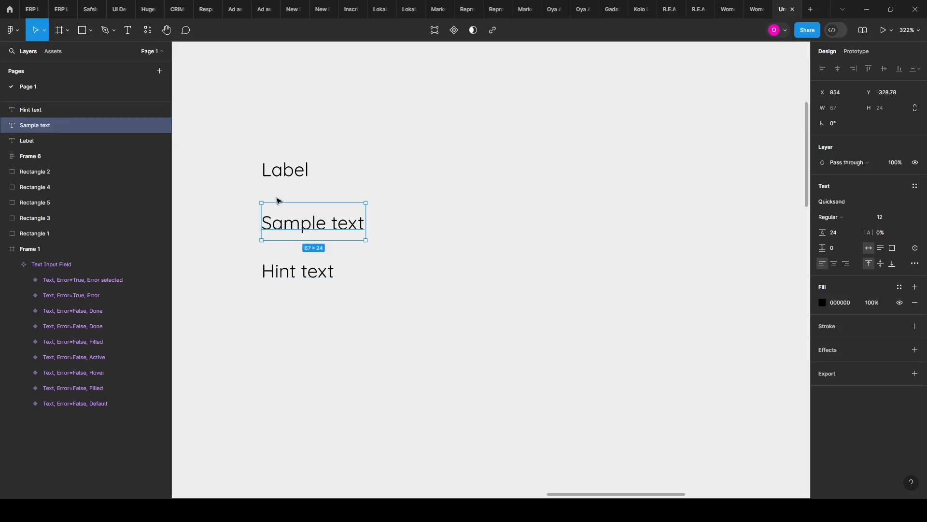
Step: Wrap Sample text in an auto-layout frame with a fixed width of 350
scroll(558, 256, "down", 3)
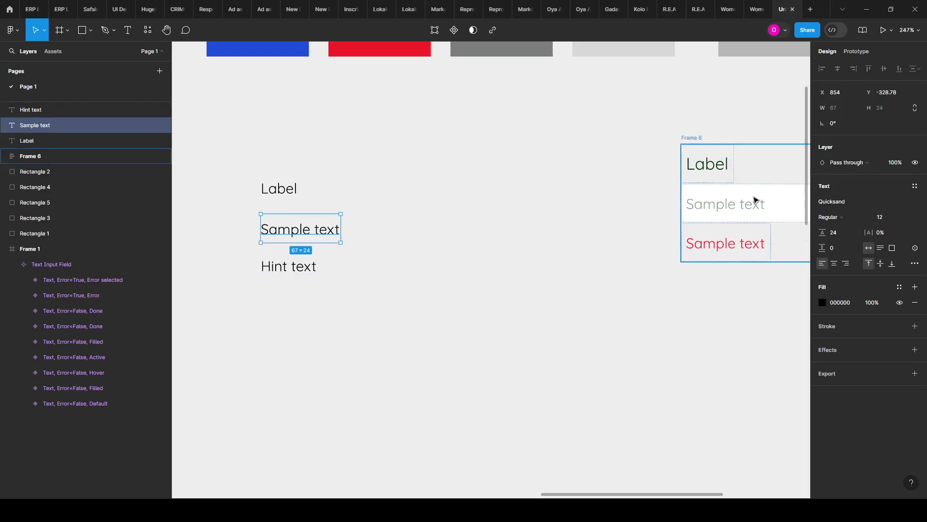
scroll(205, 262, "up", 3)
scroll(205, 262, "up", 1)
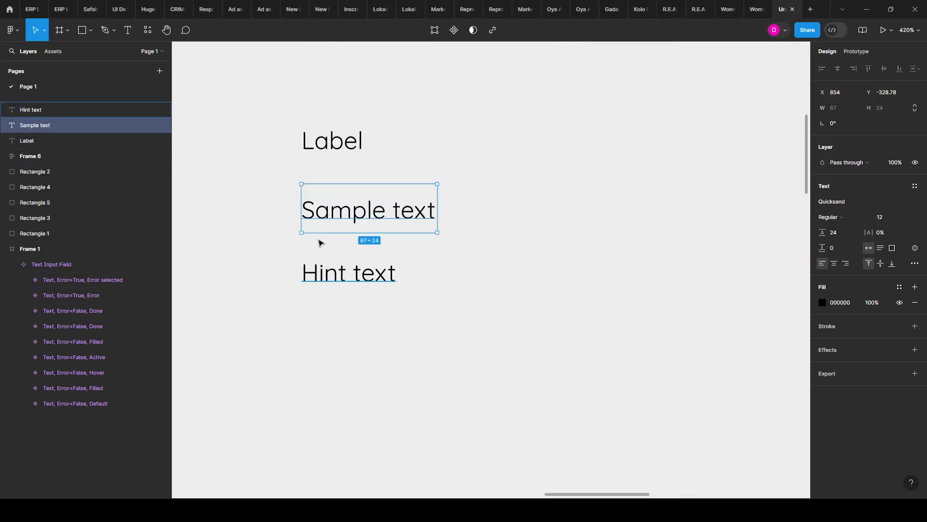
scroll(323, 225, "down", 1)
scroll(324, 225, "up", 2)
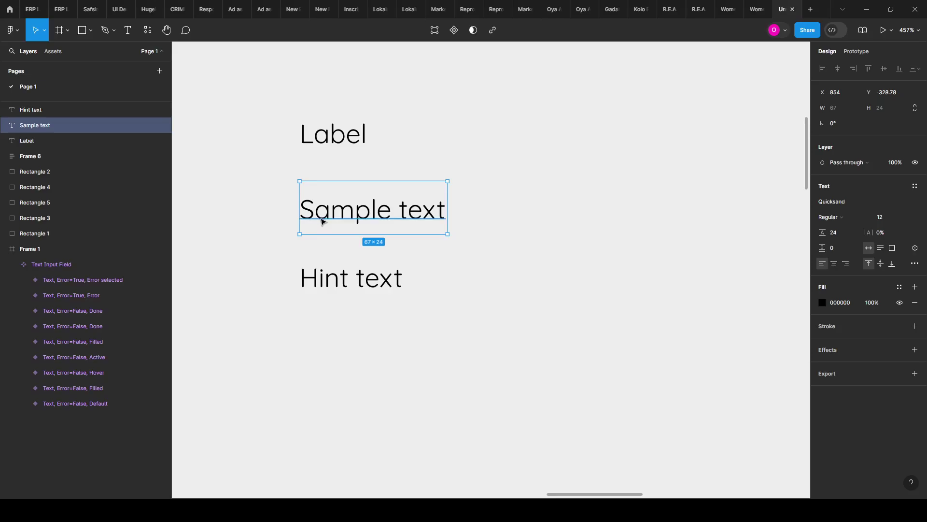
key("shift+a")
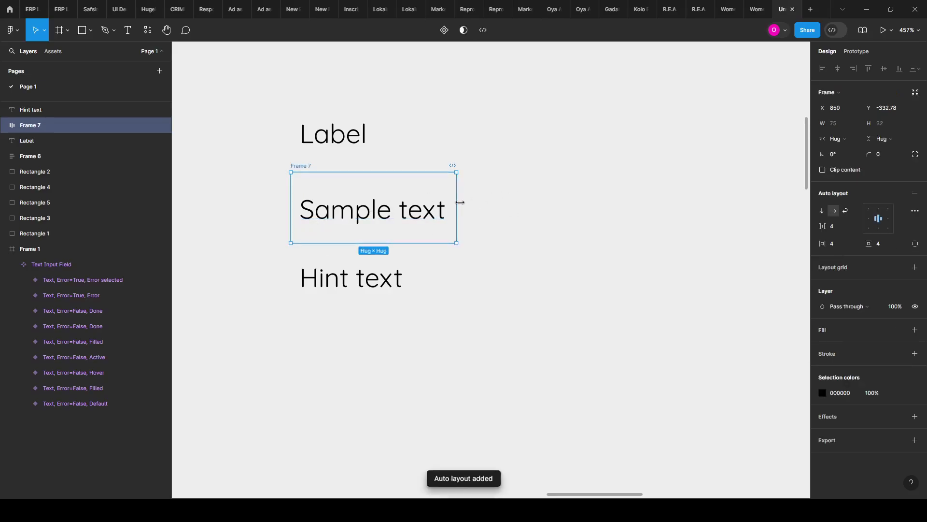
left_click_drag(457, 203, 792, 178)
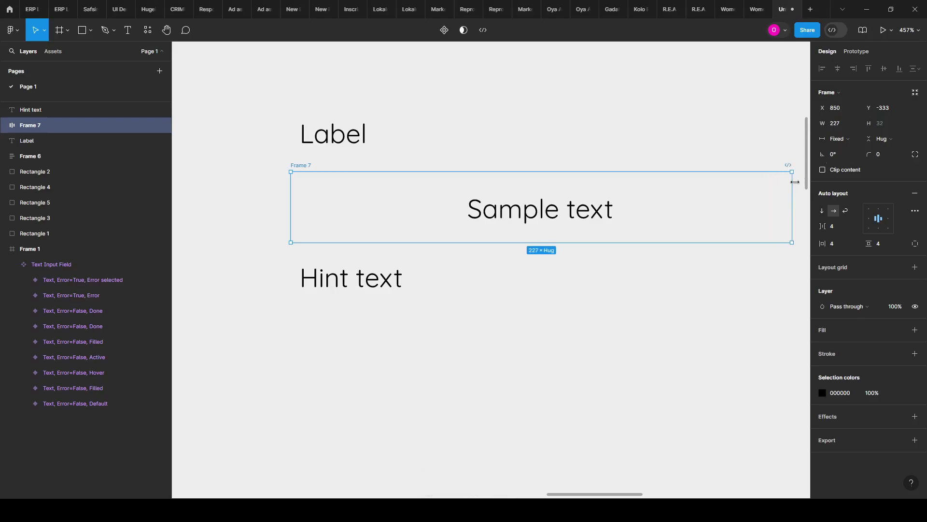
left_click(836, 125)
type("350")
key("Return")
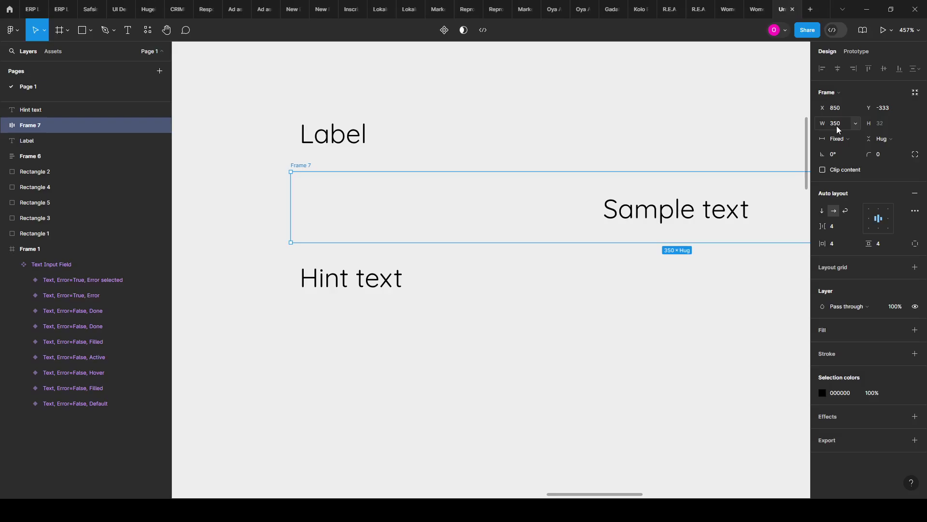
scroll(283, 231, "down", 5)
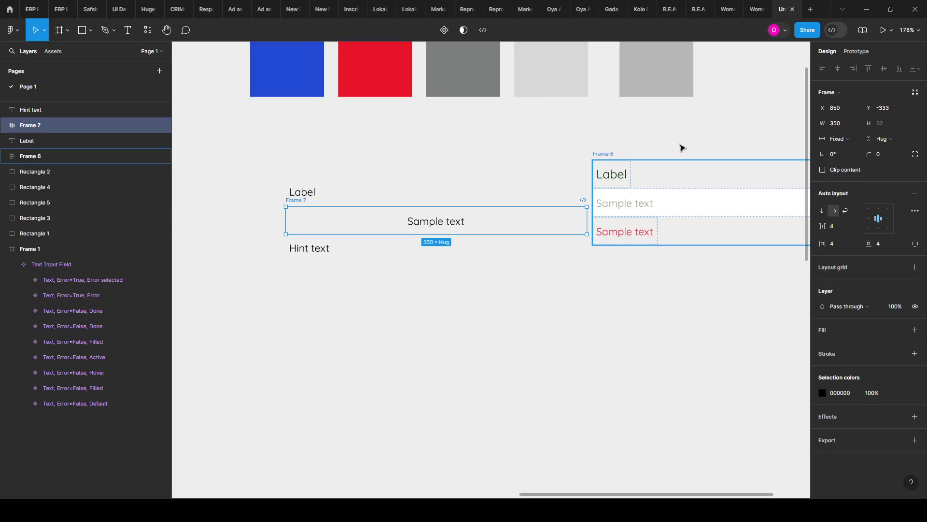
scroll(331, 232, "up", 2)
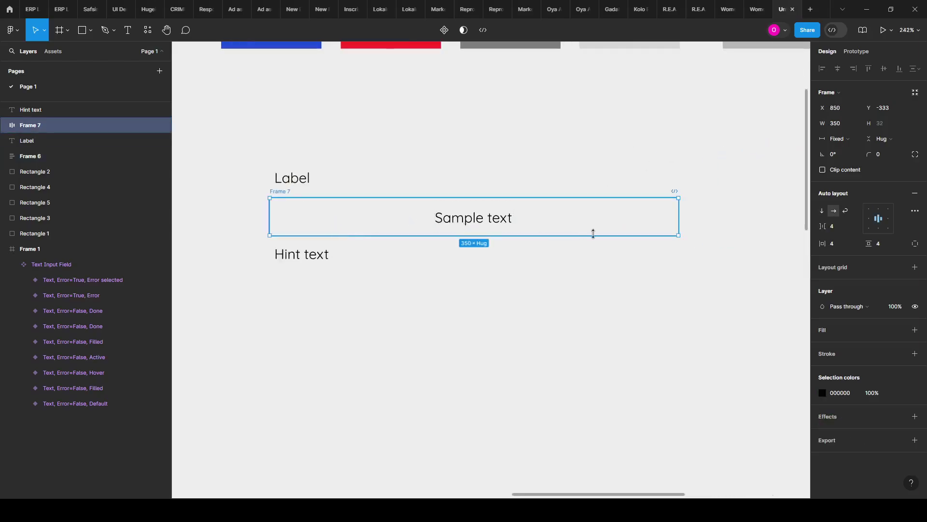
Step: Give the Sample text frame a white fill, left alignment and 12 horizontal padding
left_click(915, 330)
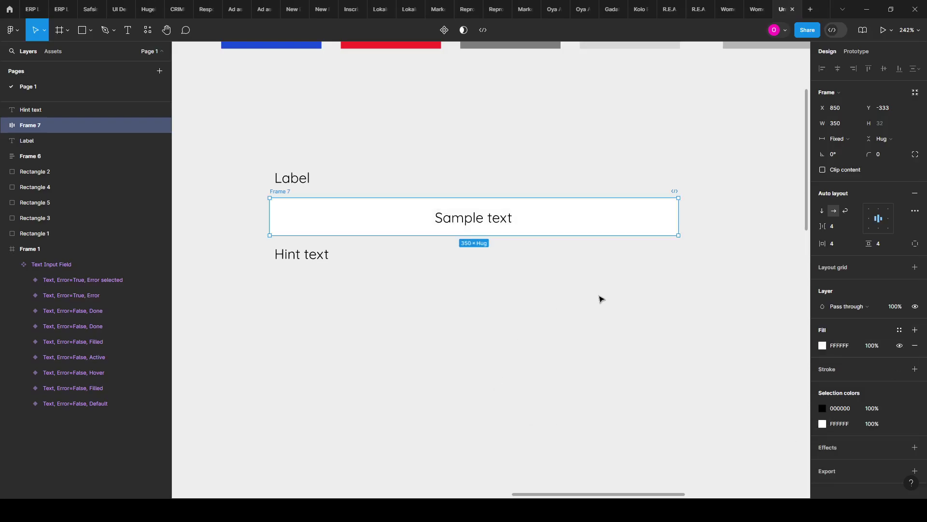
left_click(872, 219)
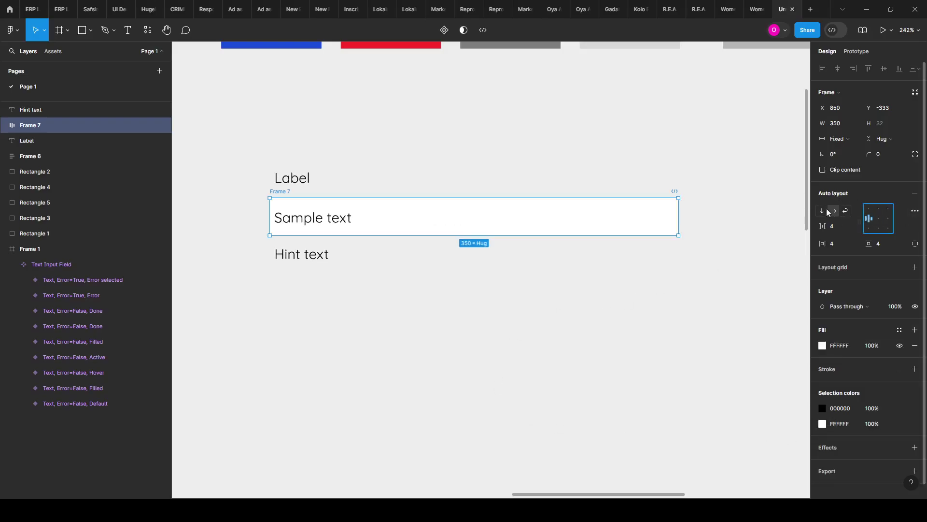
left_click(841, 245)
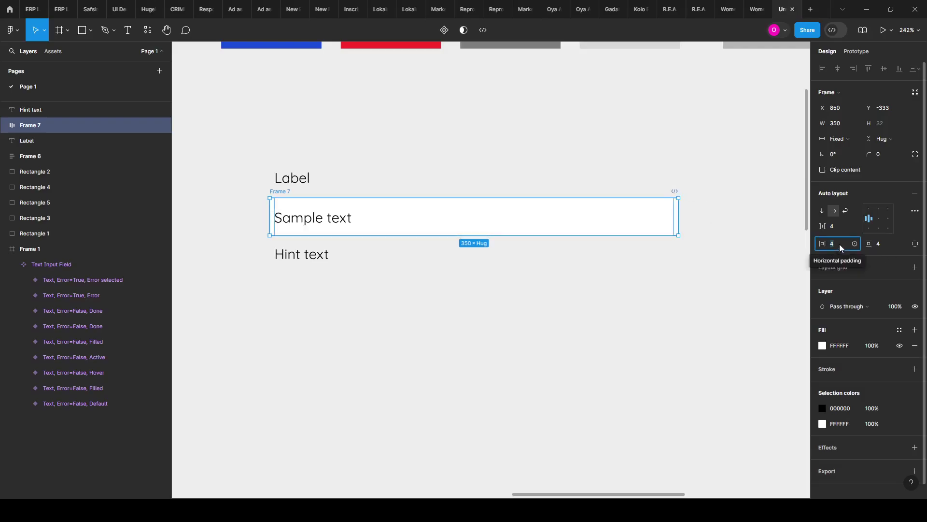
key("Up")
key("Up")
key("Up")
key("Up")
key("Up")
key("Up")
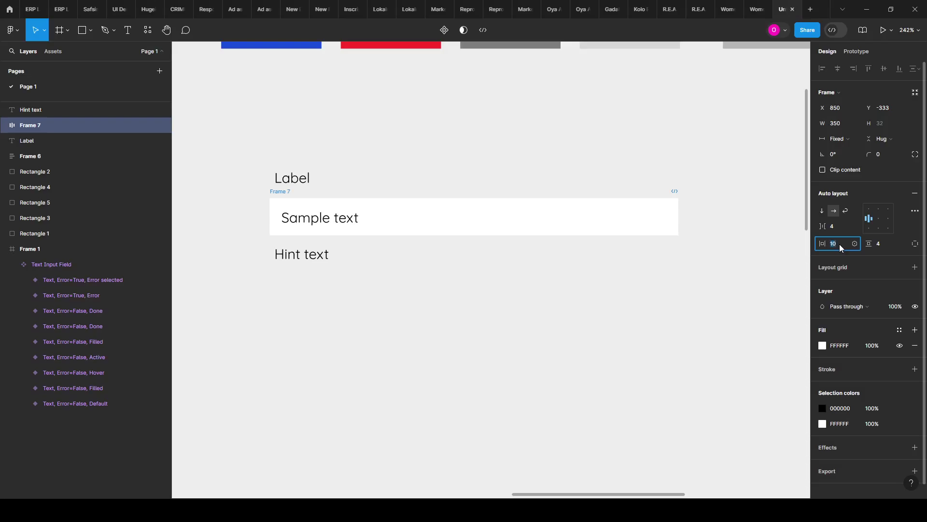
key("Up")
key("Up")
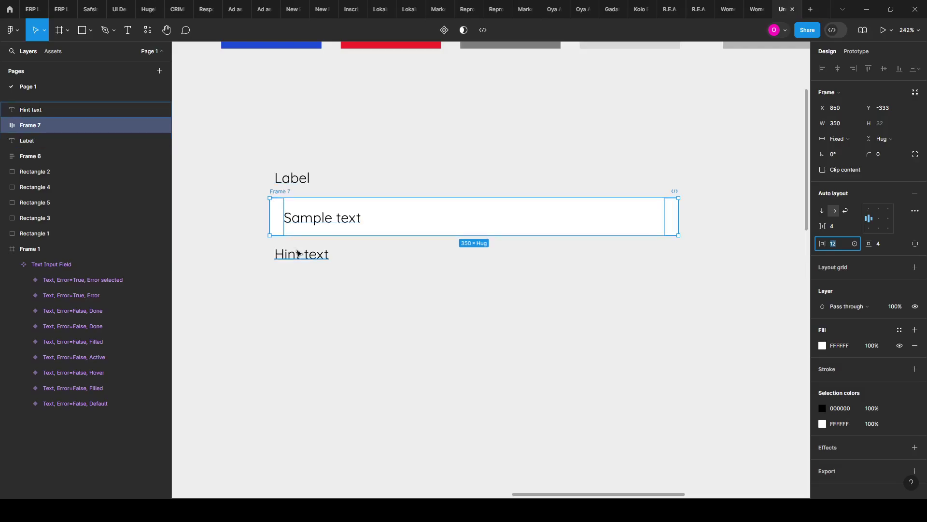
left_click_drag(258, 151, 717, 279)
scroll(277, 251, "up", 3)
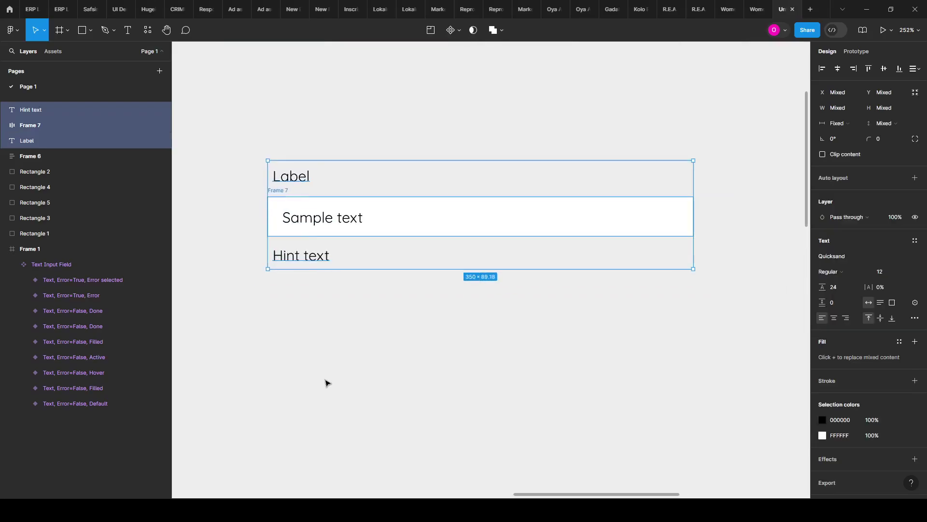
Step: Wrap Label and Hint text each in their own auto-layout frame
left_click(252, 166)
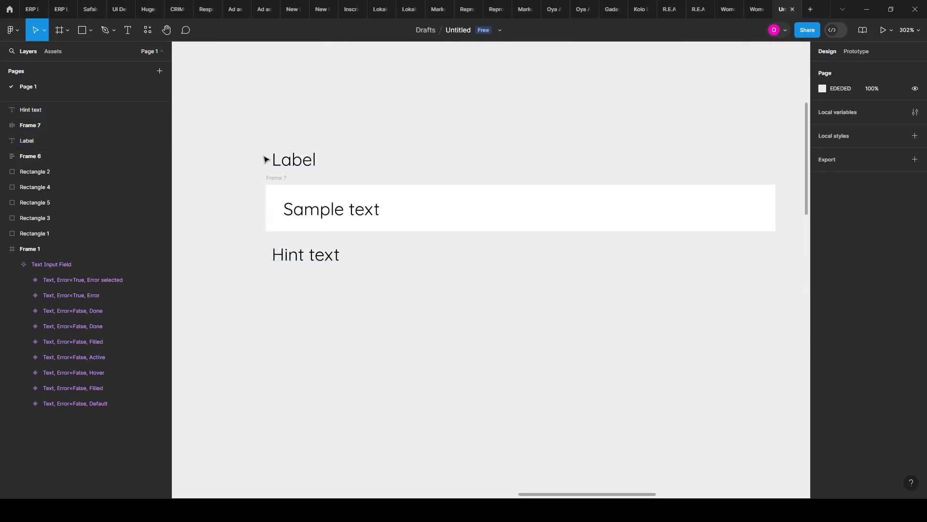
left_click(291, 161)
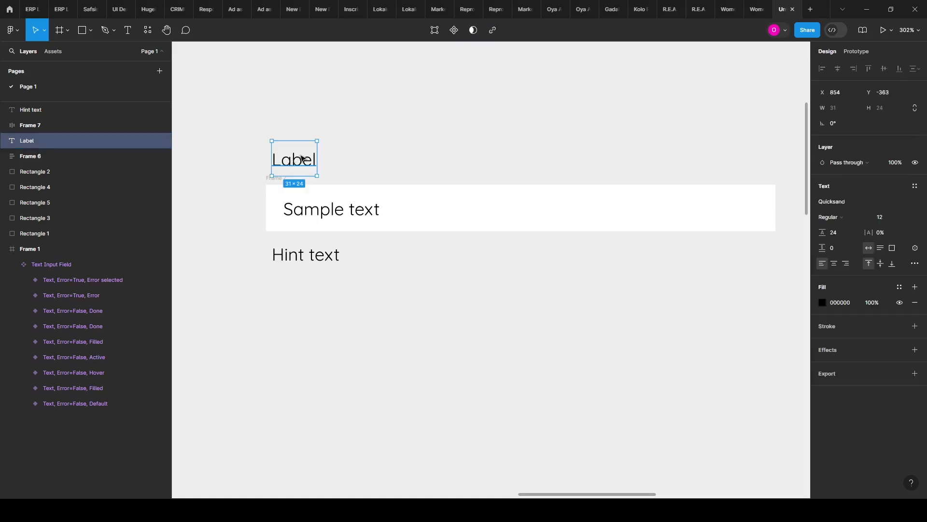
key("shift+a")
left_click(313, 261)
key("shift+a")
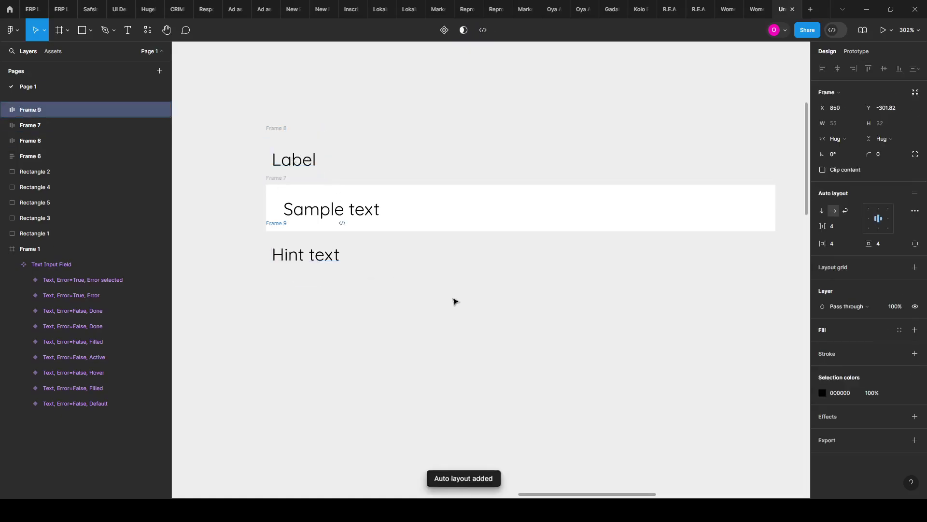
Step: Stack the Label, Sample text and Hint text rows in one vertical auto-layout frame
left_click(350, 356)
left_click_drag(244, 124, 276, 176)
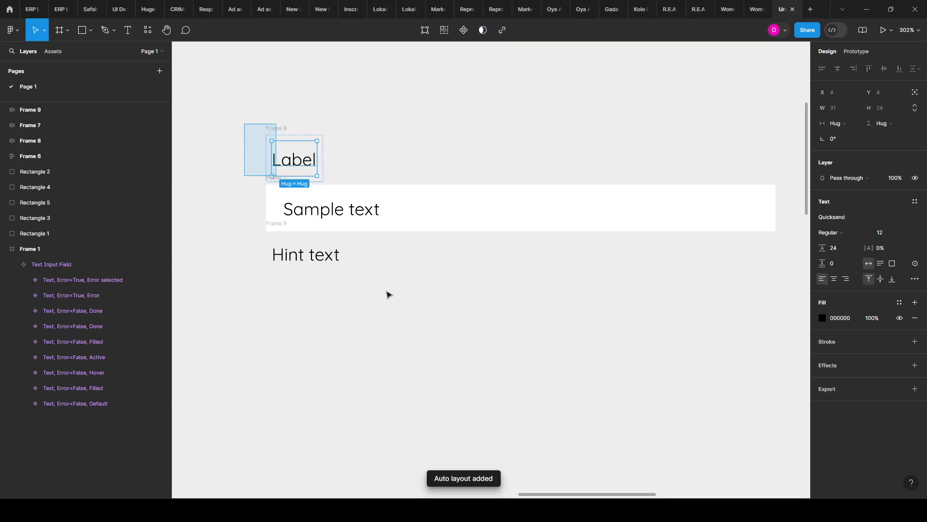
left_click_drag(389, 295, 551, 304)
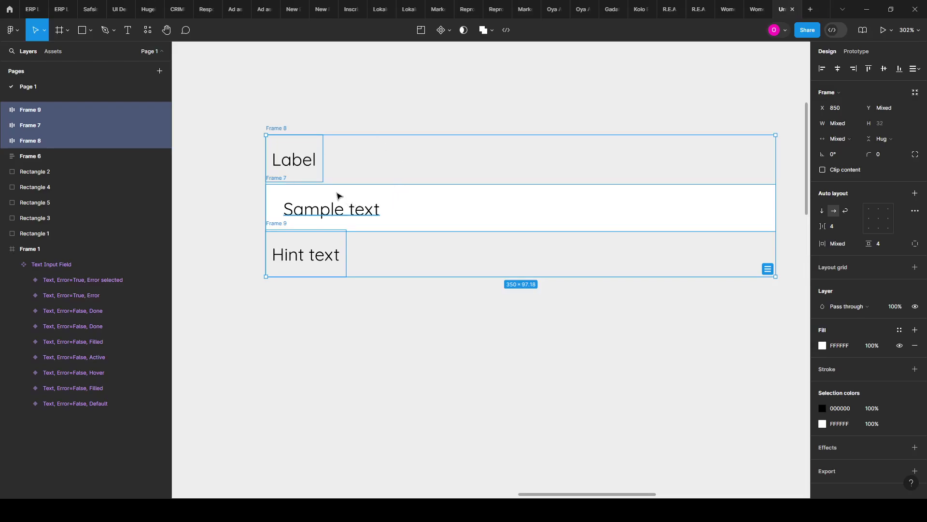
key("shift+a")
scroll(259, 201, "down", 2)
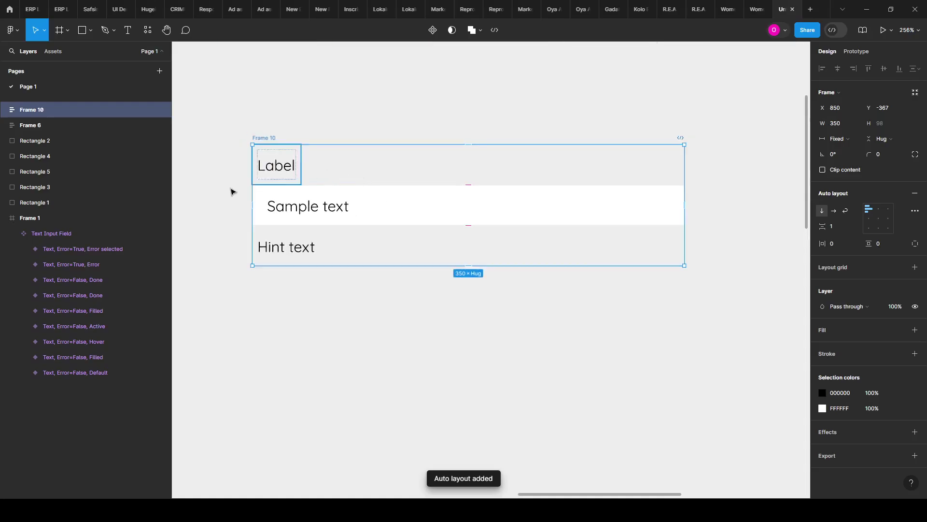
Step: Set the Label text to font size 14 in Medium weight
double_click(278, 164)
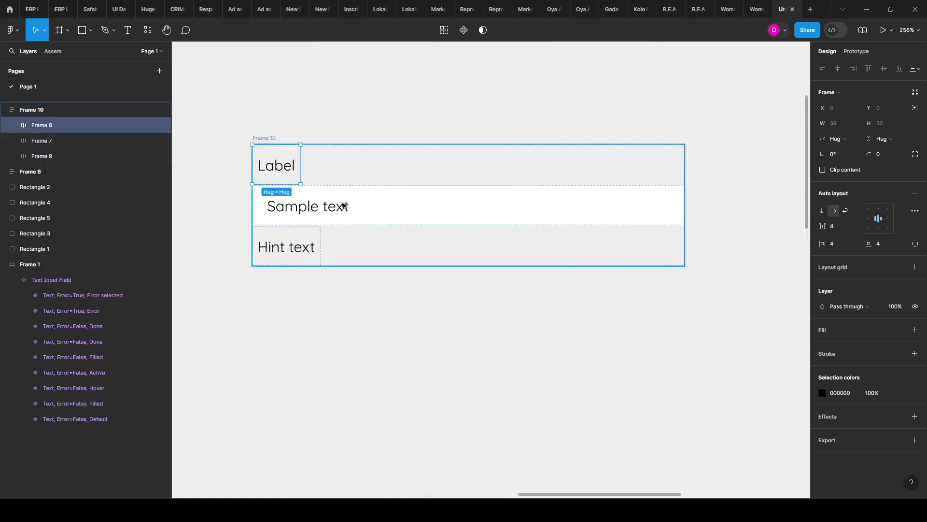
left_click(332, 216)
left_click(284, 252)
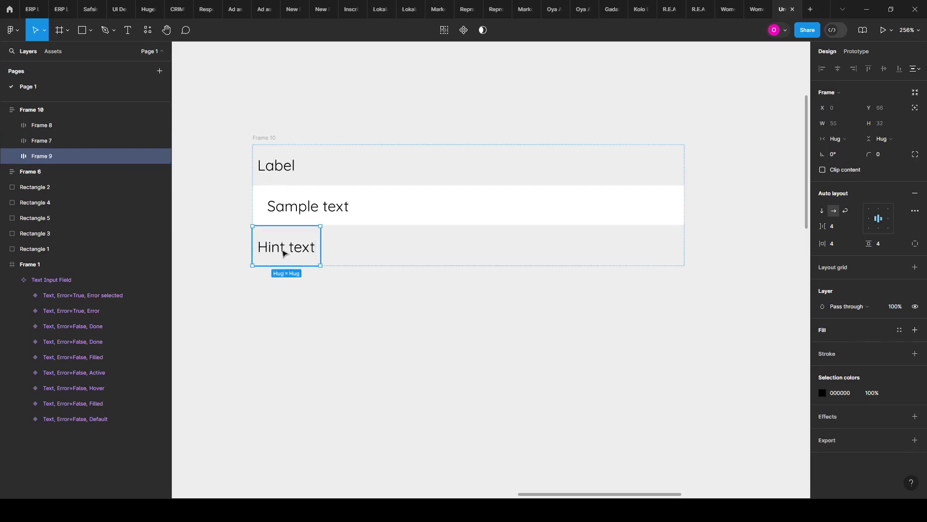
left_click(267, 171)
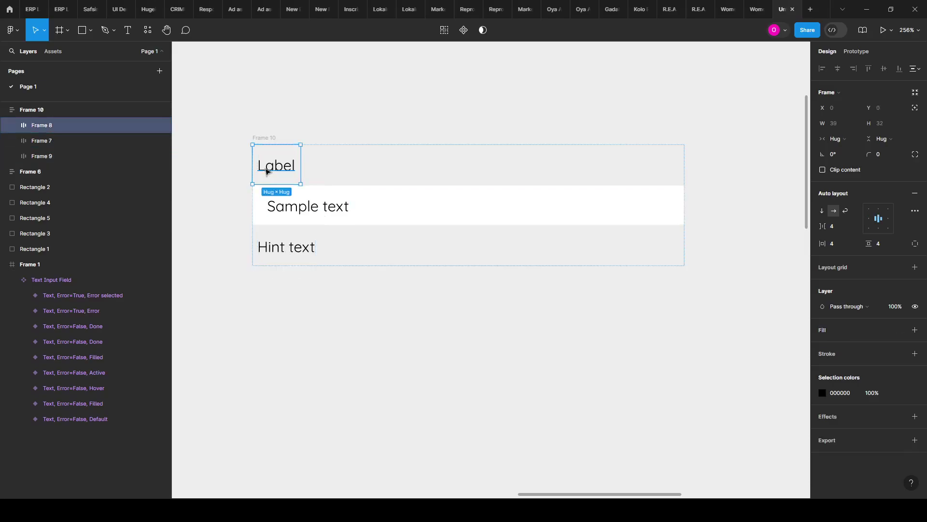
scroll(283, 165, "down", 3)
left_click(271, 176)
double_click(271, 175)
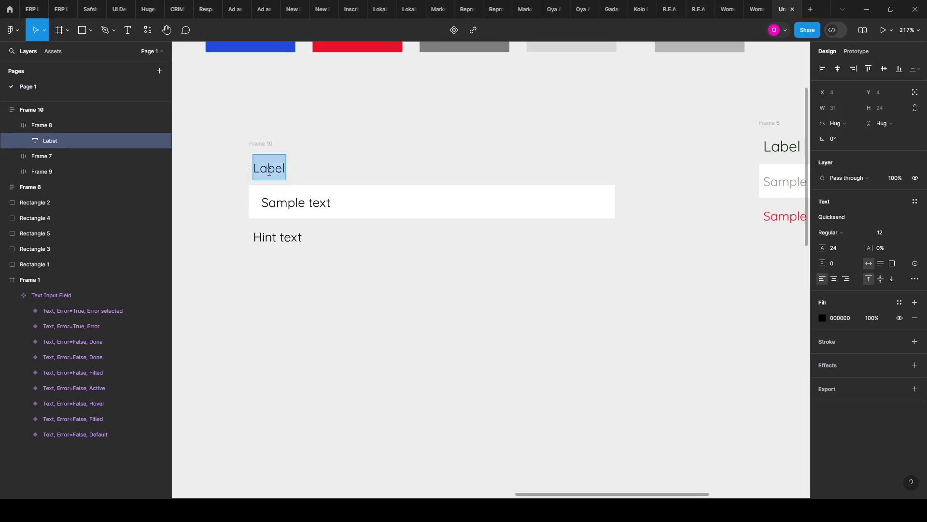
left_click(891, 233)
key("Return")
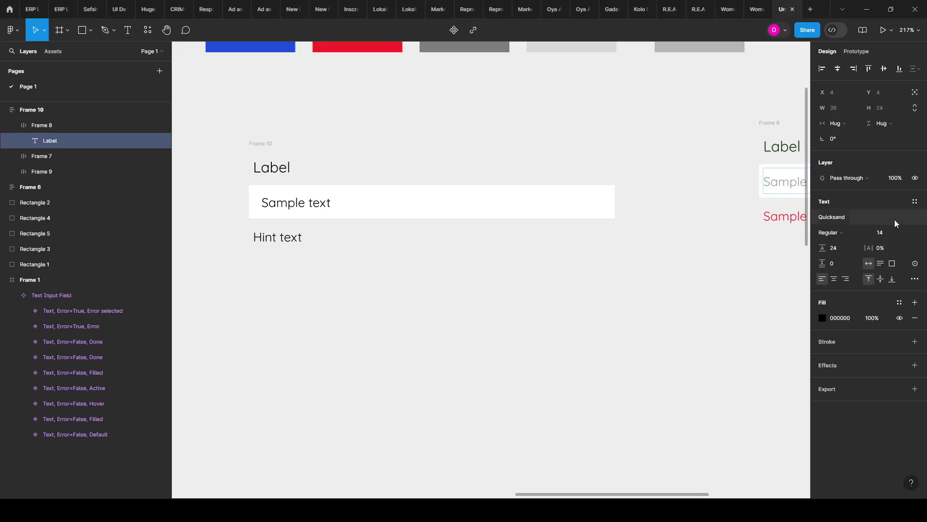
left_click(859, 234)
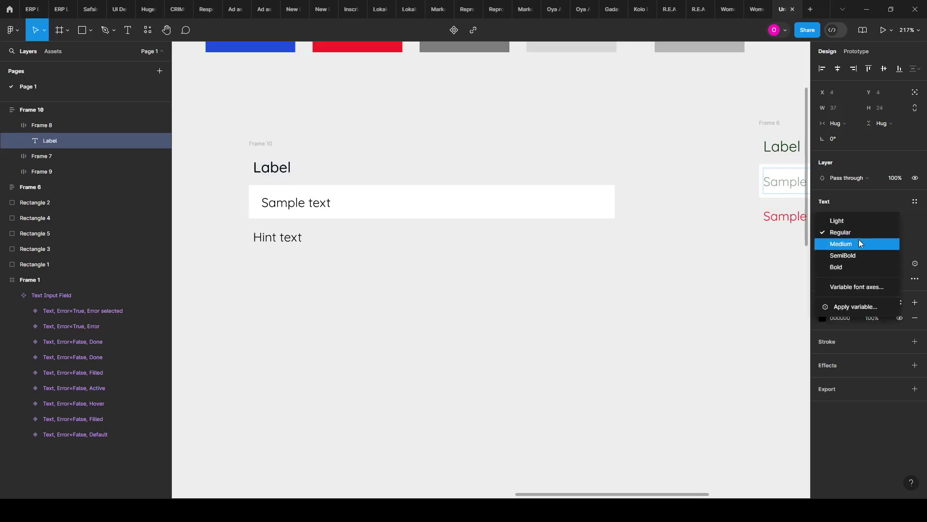
left_click(859, 243)
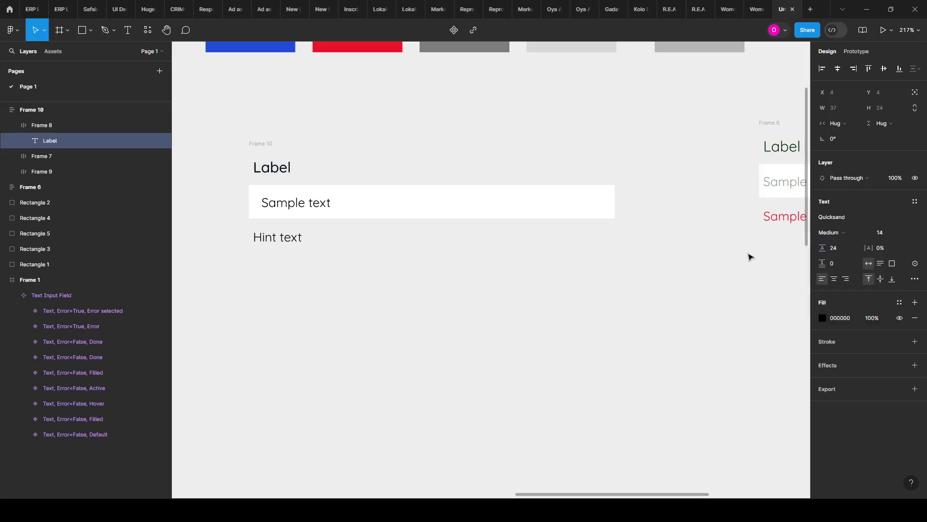
Step: Change the Hint text to Light weight
left_click(291, 241)
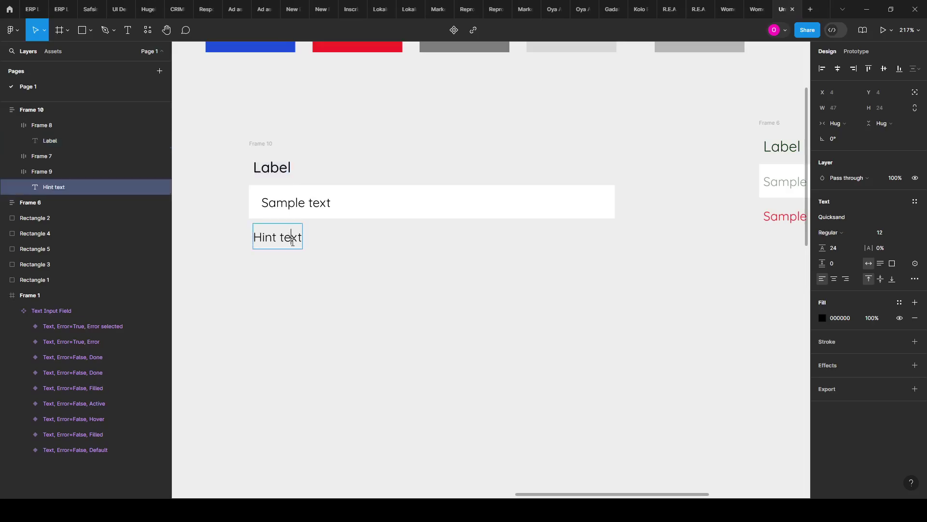
left_click(844, 234)
left_click(839, 220)
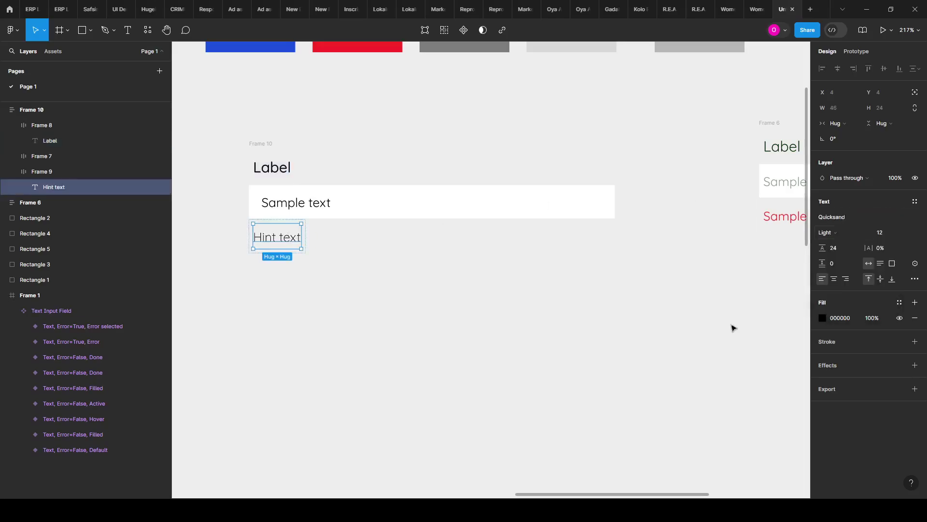
scroll(321, 255, "up", 5)
scroll(342, 186, "down", 3)
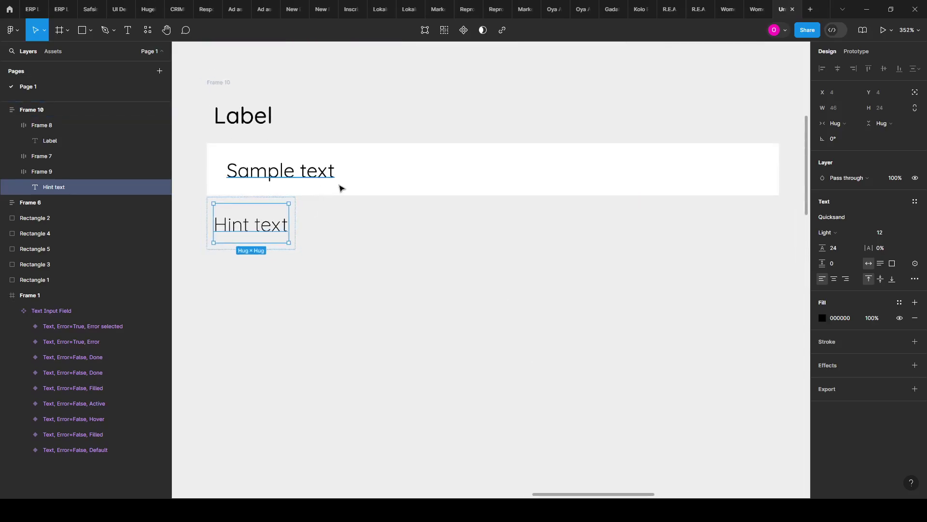
Step: Colour the Label text grey 7C7E7D using the eyedropper on the grey swatch
left_click(272, 173)
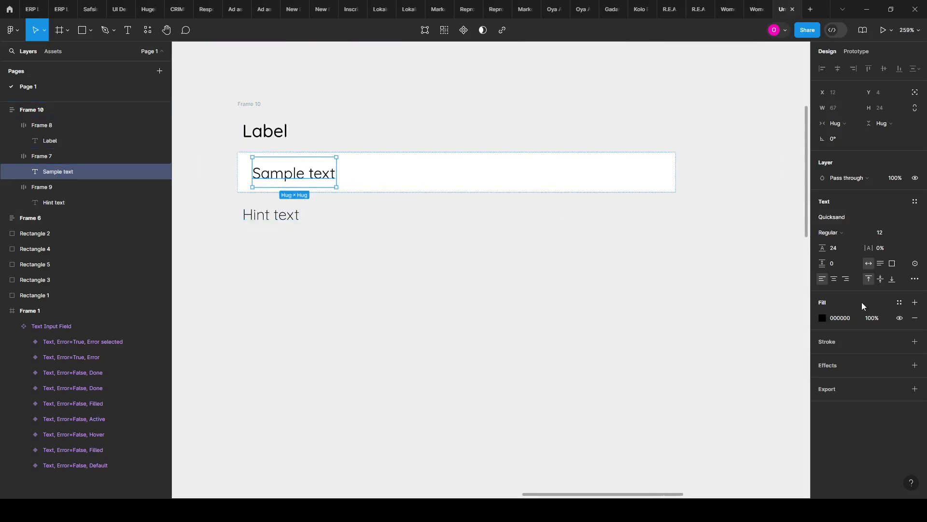
scroll(466, 262, "down", 2)
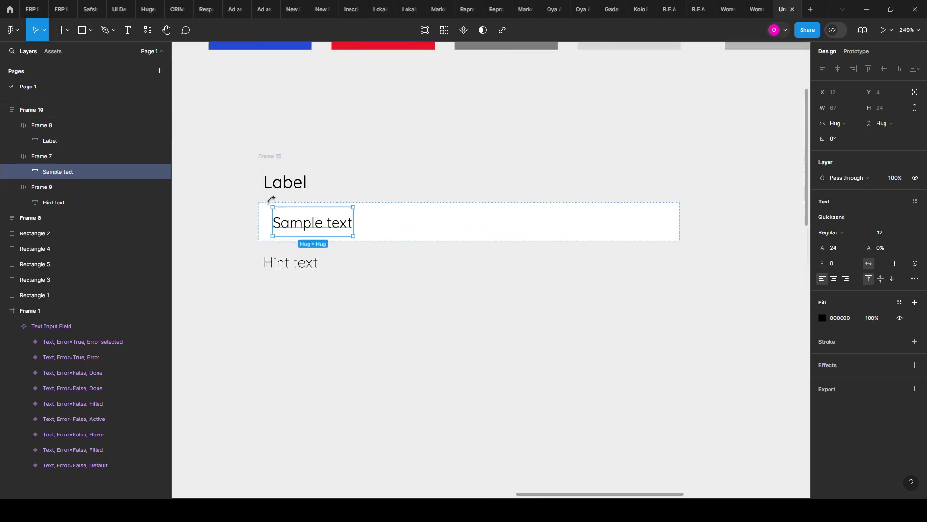
left_click(285, 189)
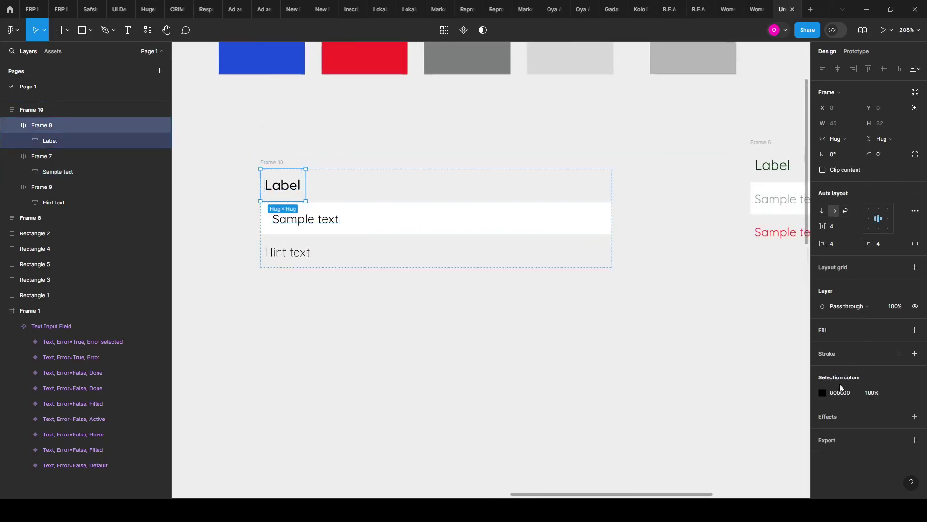
left_click(822, 393)
left_click(709, 383)
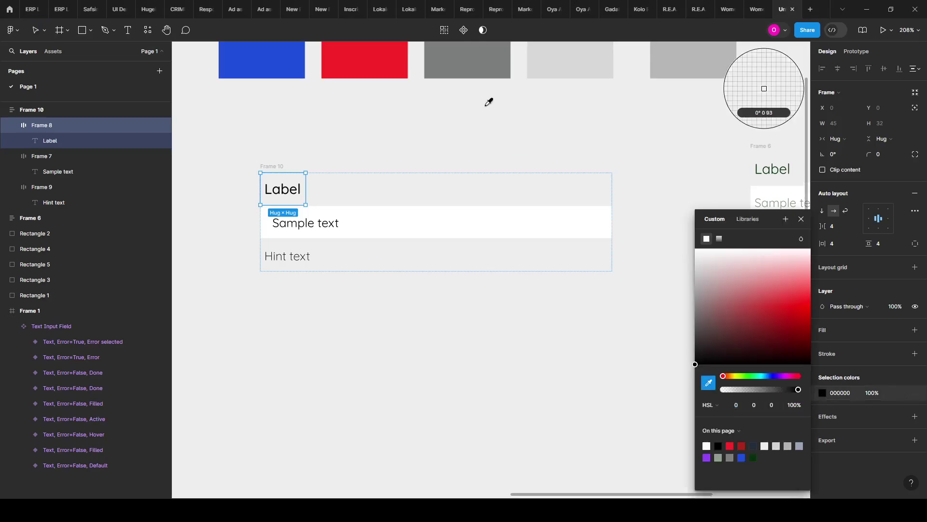
scroll(478, 87, "up", 2)
left_click(472, 72)
scroll(295, 285, "up", 3)
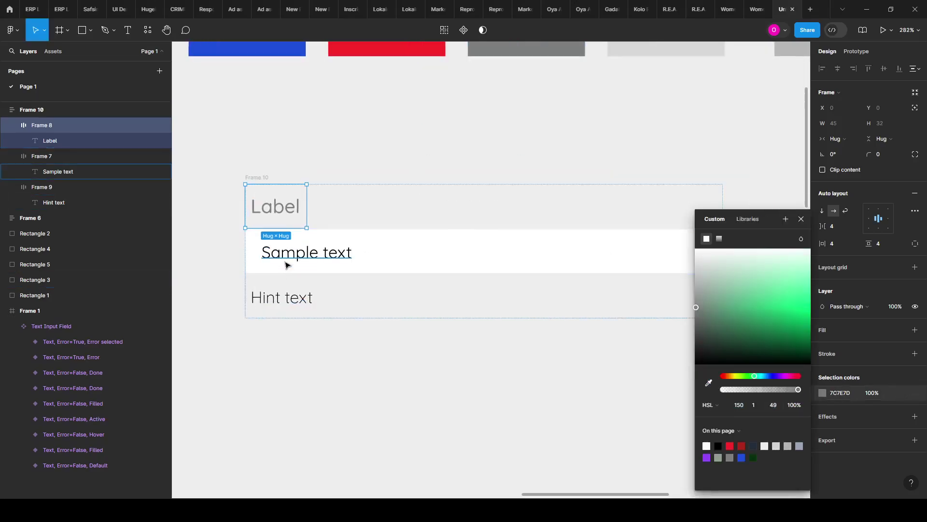
Step: Colour the Sample text light grey B7B7B7 from the light grey swatch
left_click(285, 263)
left_click(821, 318)
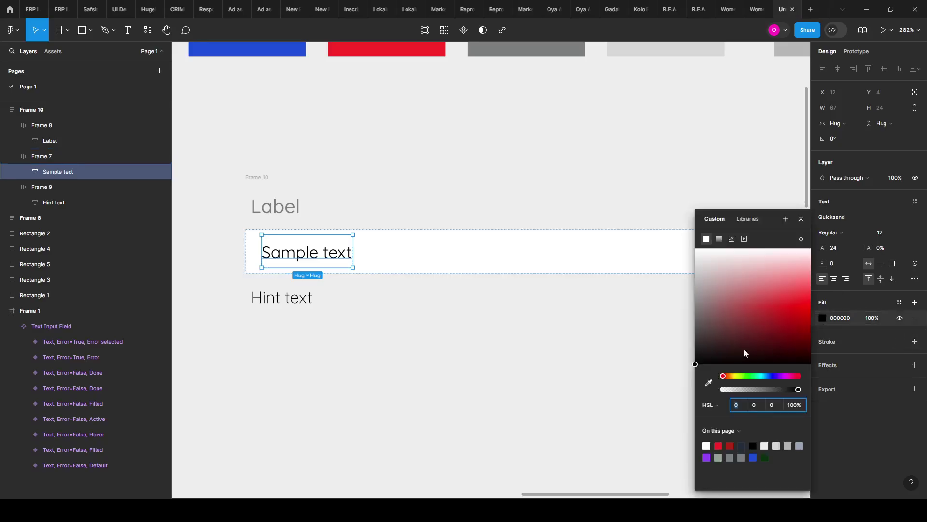
left_click(708, 383)
scroll(401, 325, "down", 2)
scroll(586, 125, "up", 1)
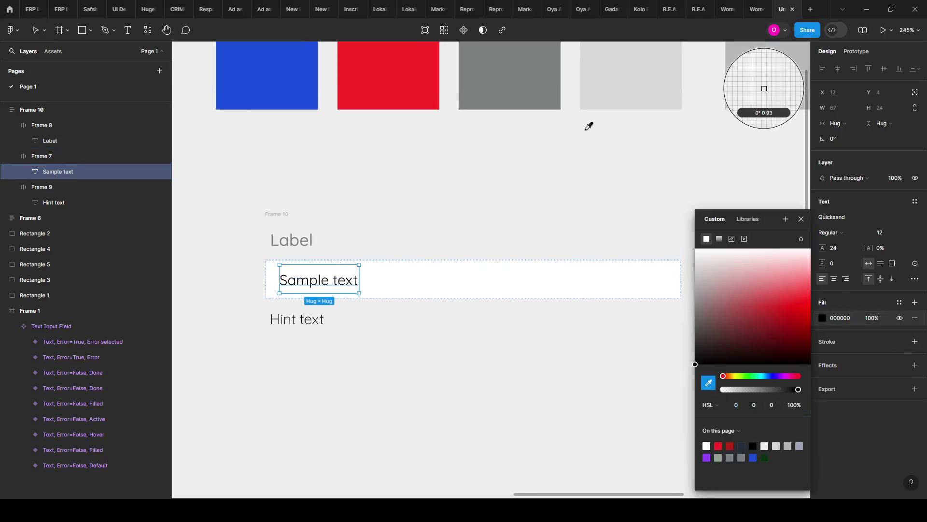
scroll(420, 201, "down", 2)
left_click(700, 73)
scroll(352, 314, "up", 2)
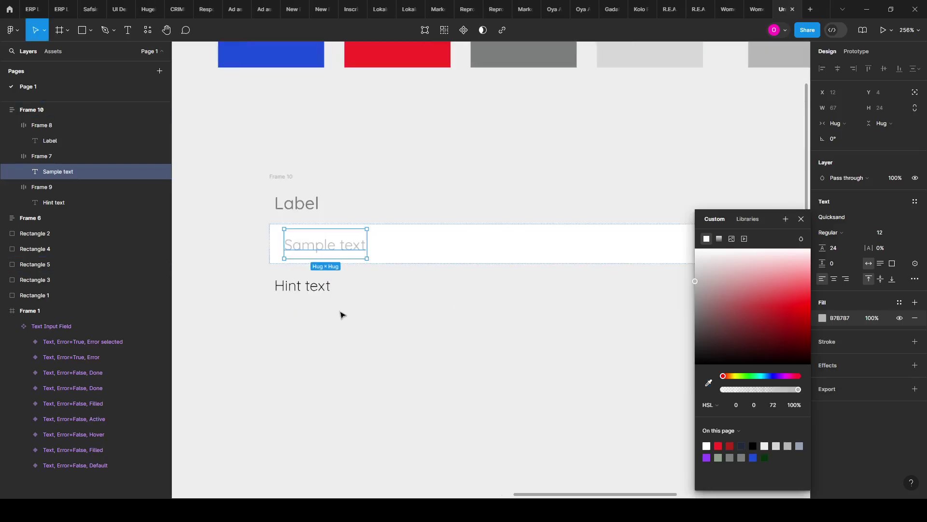
left_click(330, 290)
scroll(331, 290, "down", 3)
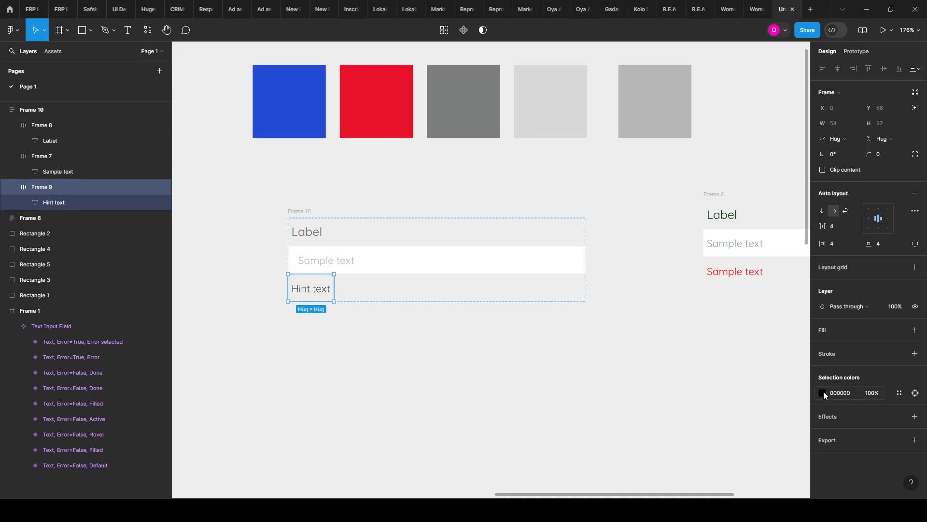
Step: Colour the Hint text red FA2929 using the eyedropper on the red swatch
left_click(823, 392)
left_click(709, 383)
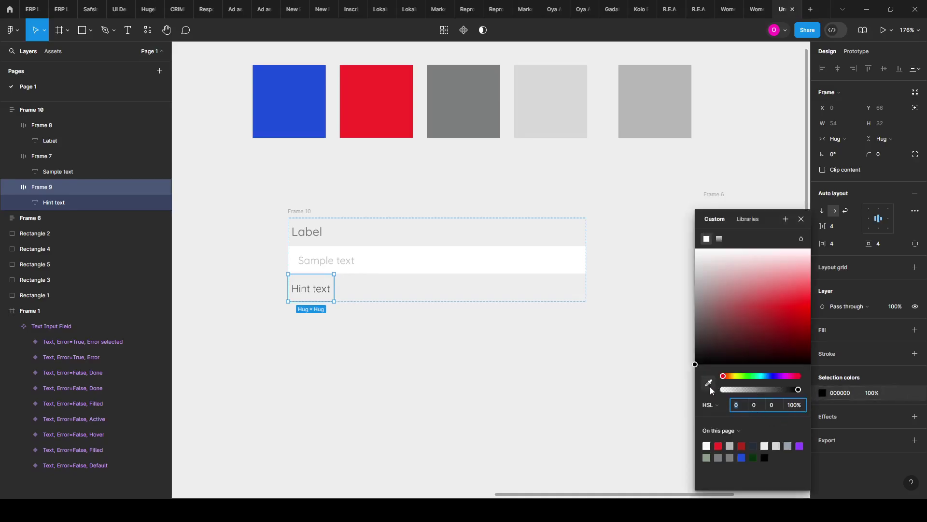
left_click(367, 96)
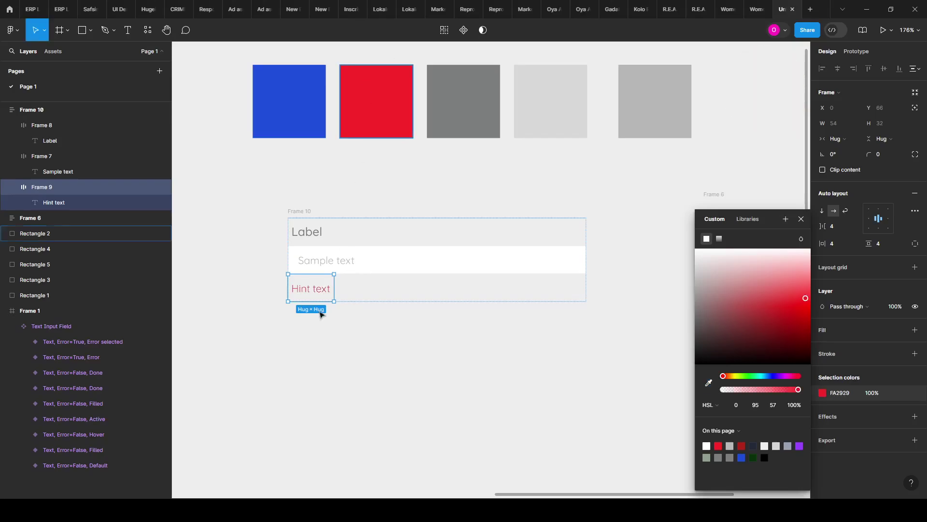
scroll(294, 305, "up", 5)
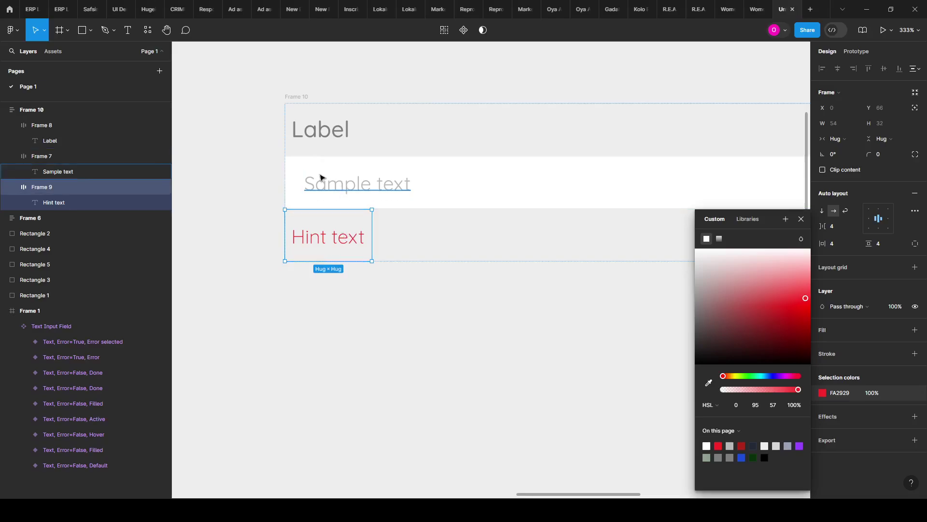
scroll(284, 293, "down", 5)
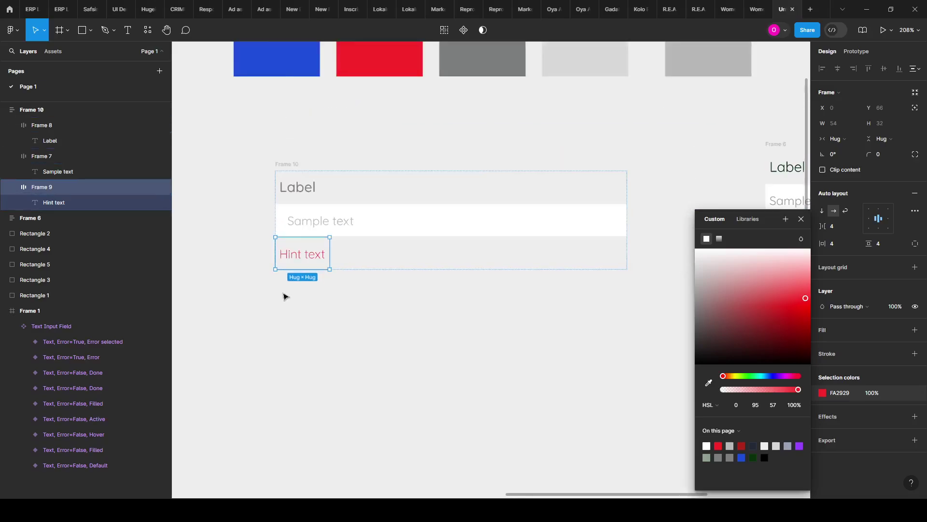
scroll(234, 275, "up", 2)
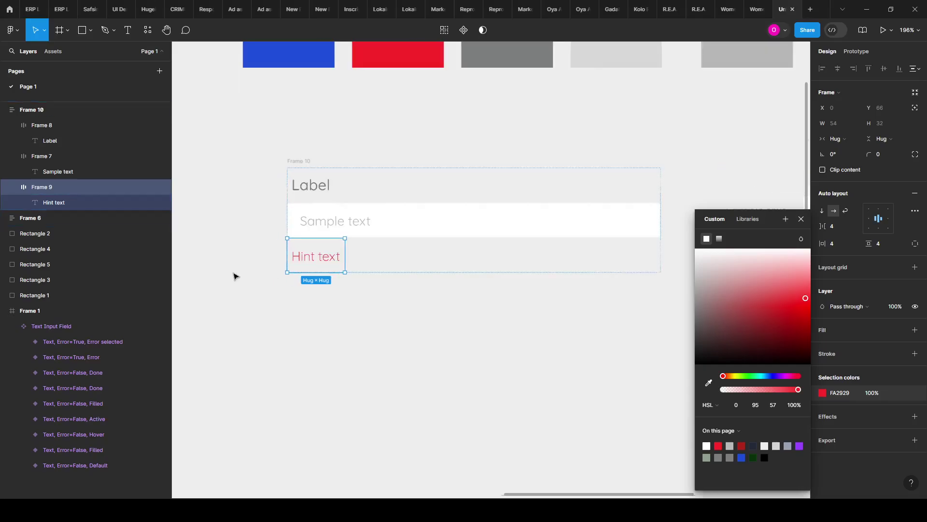
scroll(339, 259, "up", 1)
Step: Set the Hint text to font size 10 in Regular weight
key("Return")
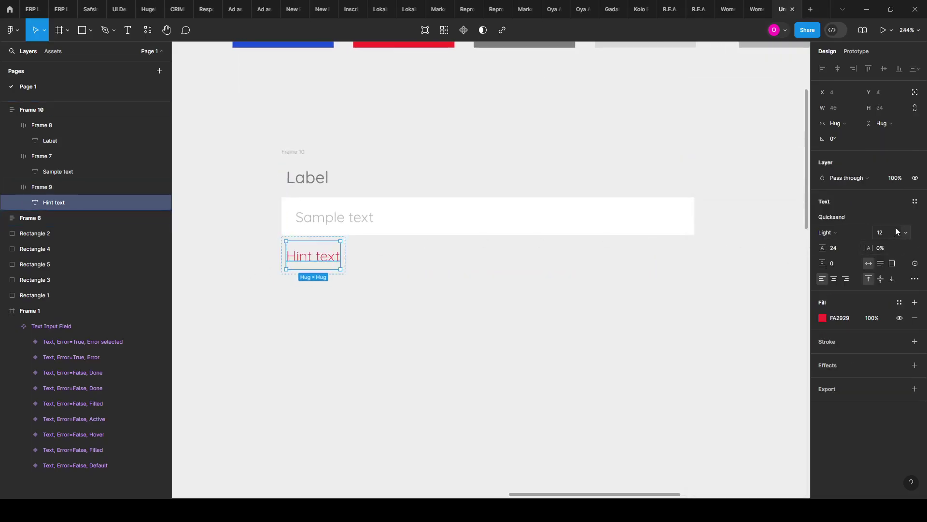
left_click(896, 227)
key("Return")
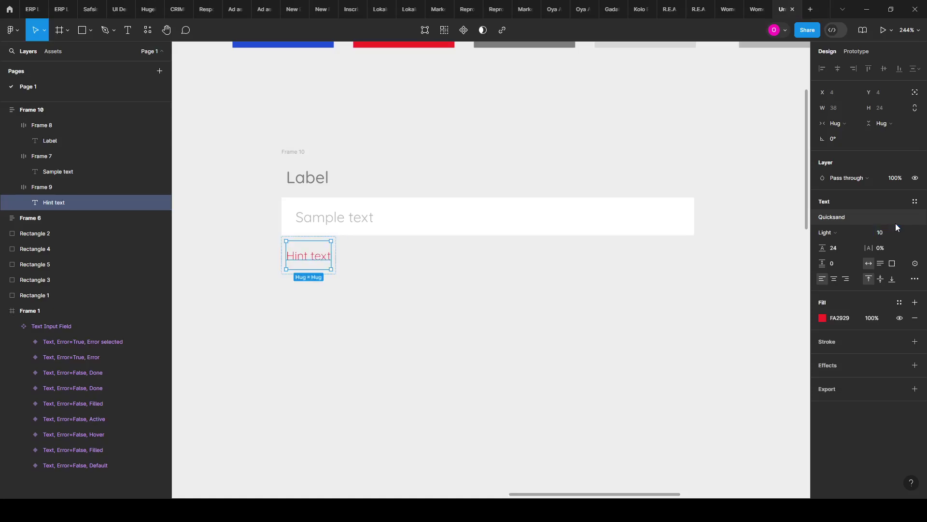
left_click(851, 230)
left_click(857, 247)
left_click(364, 356)
scroll(356, 280, "up", 4)
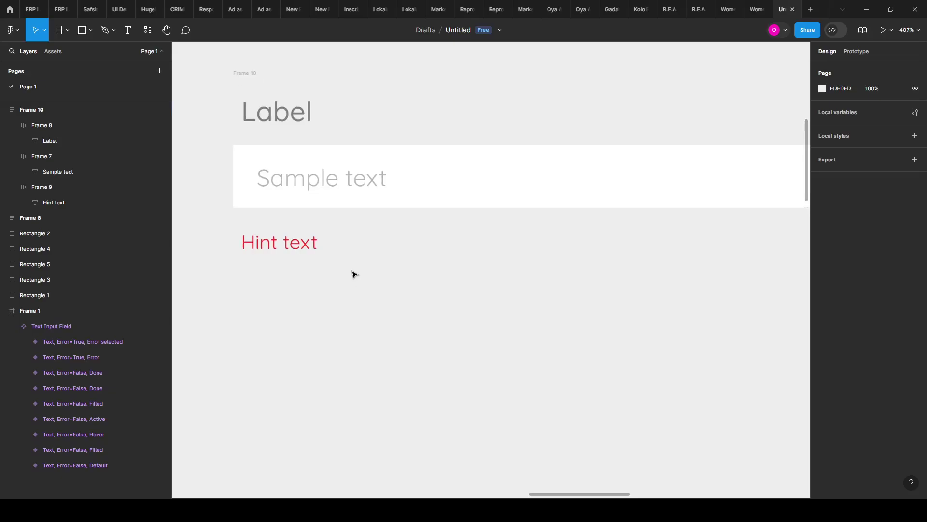
scroll(341, 256, "down", 2)
Step: Set the Hint text frame's auto-layout padding to 0
left_click(293, 232)
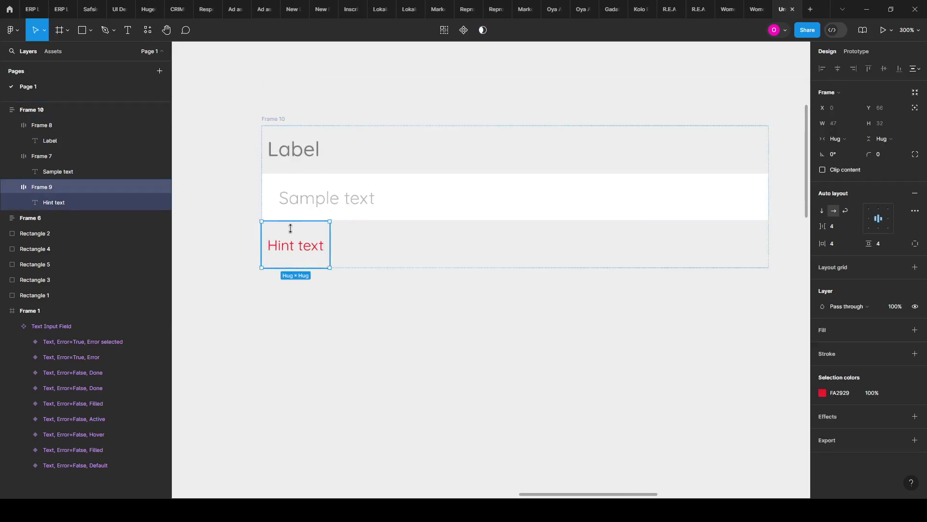
left_click(292, 234)
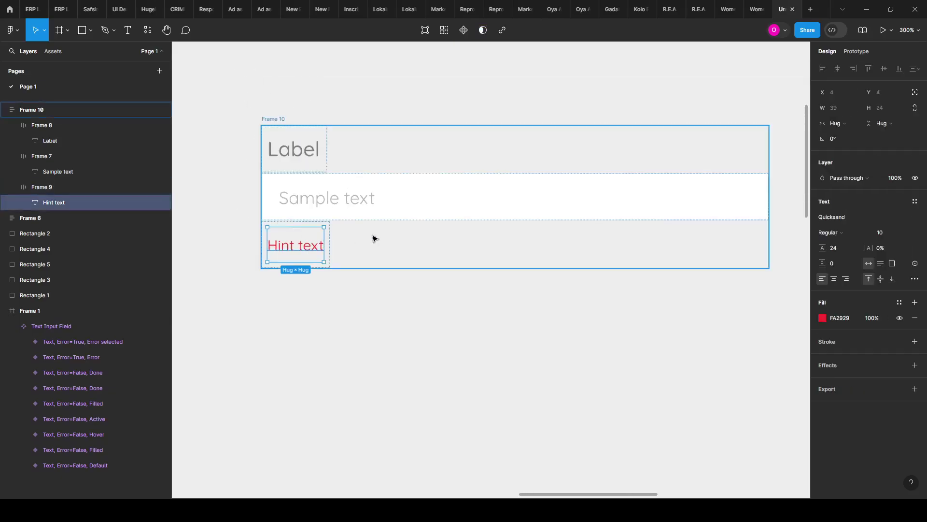
left_click(312, 224)
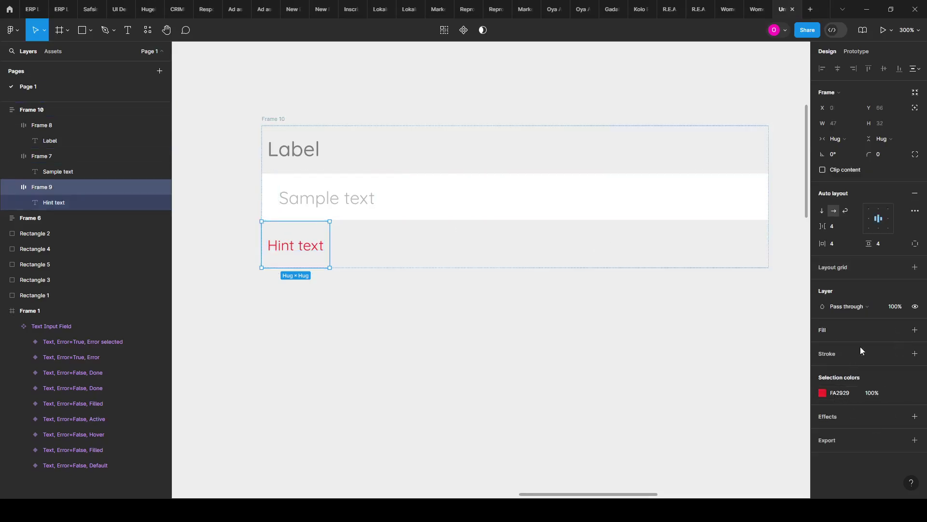
left_click(839, 244)
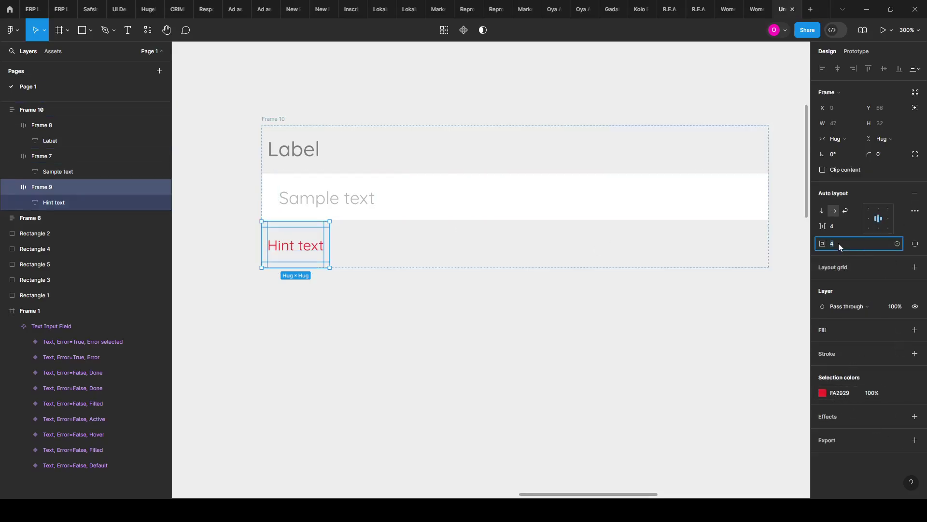
key("Return")
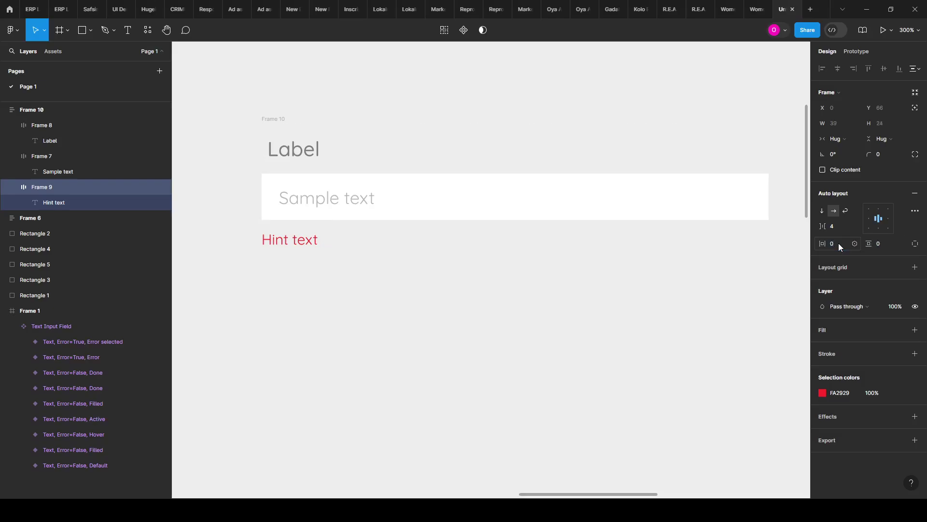
Step: Set the Label frame's vertical and horizontal padding to 0
left_click(309, 147)
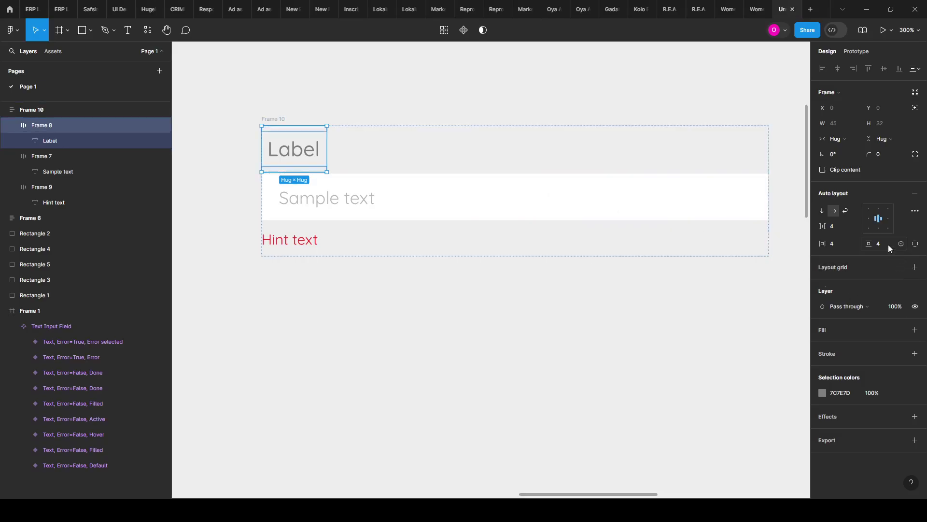
type("0")
left_click(836, 249)
type("0")
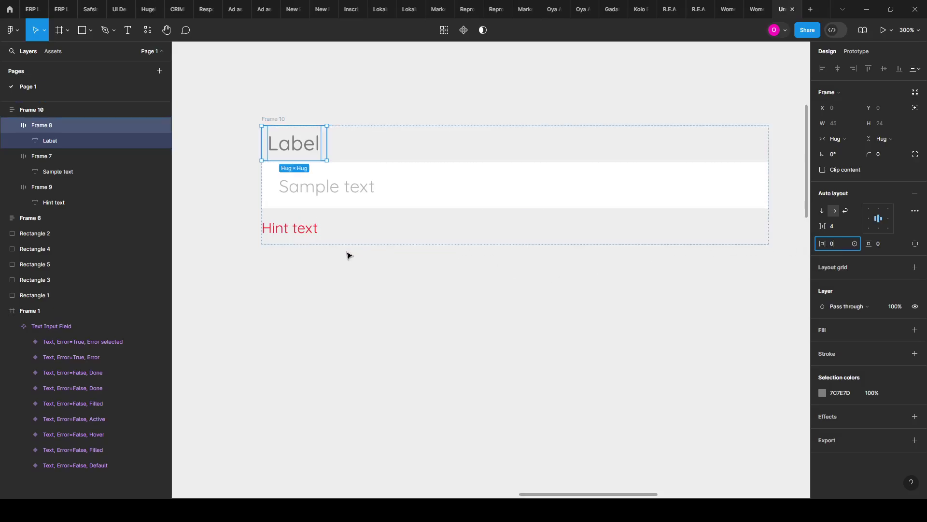
left_click(347, 255)
scroll(314, 249, "down", 2)
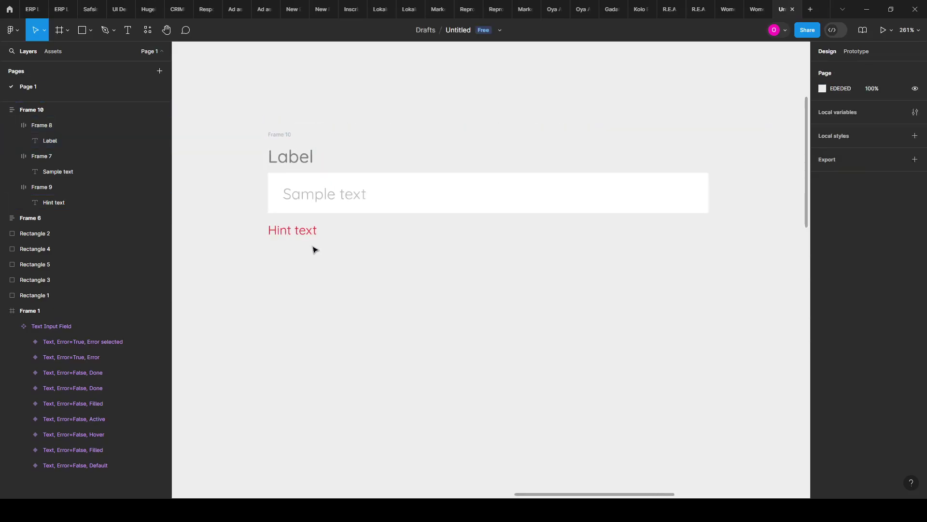
scroll(256, 163, "down", 4)
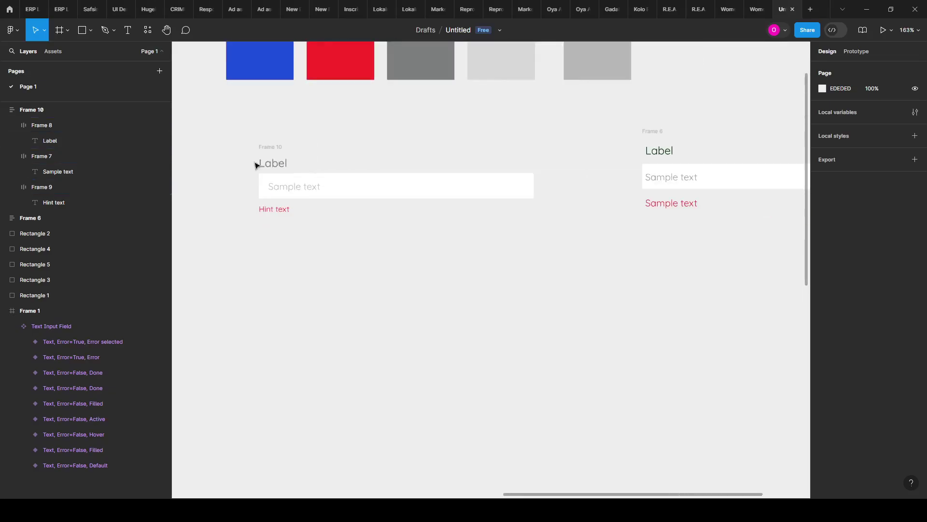
scroll(675, 221, "down", 3)
scroll(675, 221, "down", 4)
scroll(209, 209, "up", 2)
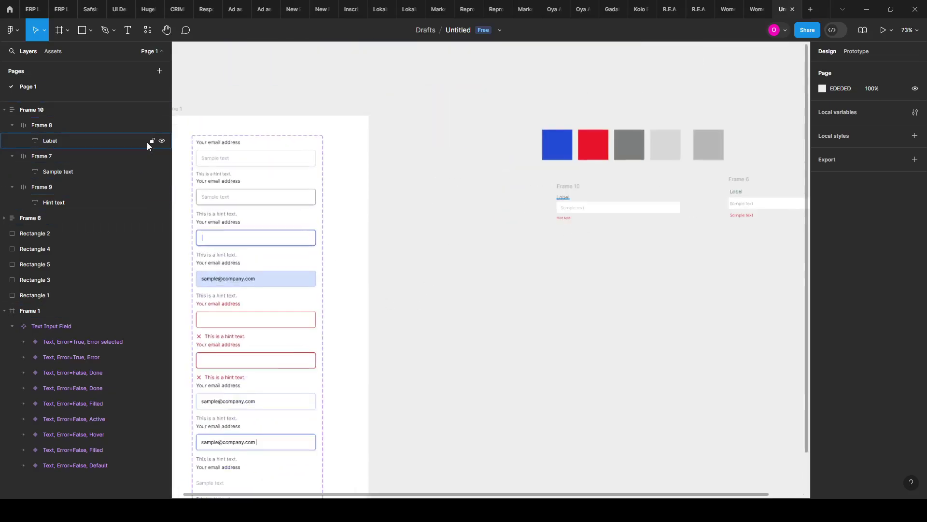
scroll(193, 154, "up", 6)
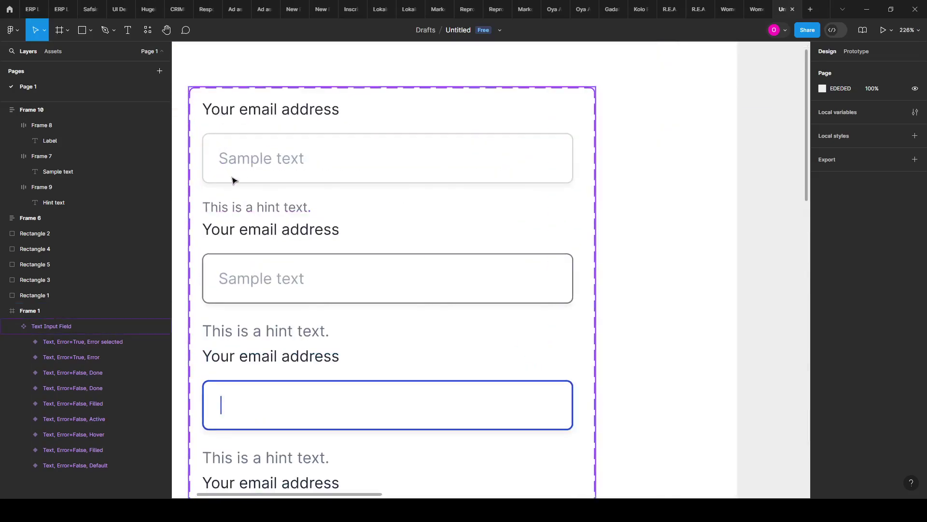
scroll(209, 179, "down", 3)
scroll(191, 194, "down", 4)
scroll(640, 306, "right", 3)
scroll(580, 254, "up", 4)
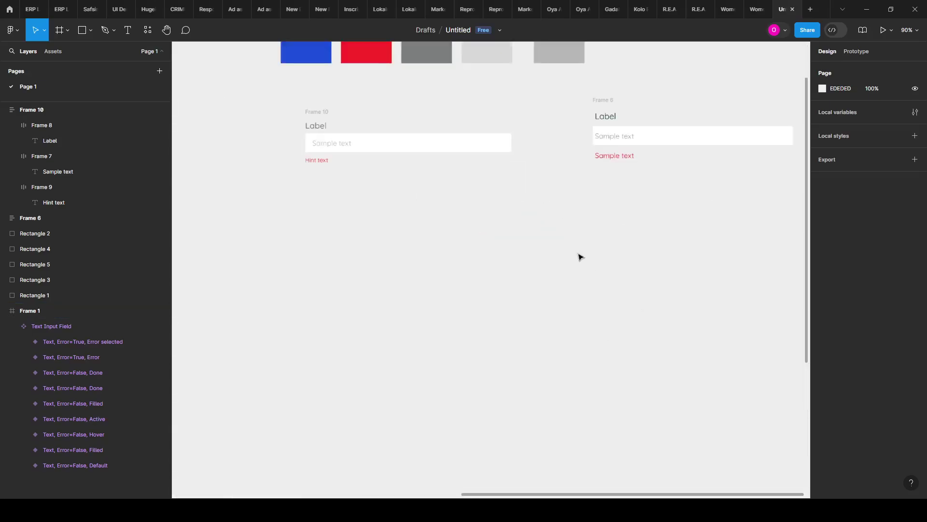
left_click(348, 152)
scroll(309, 140, "up", 5)
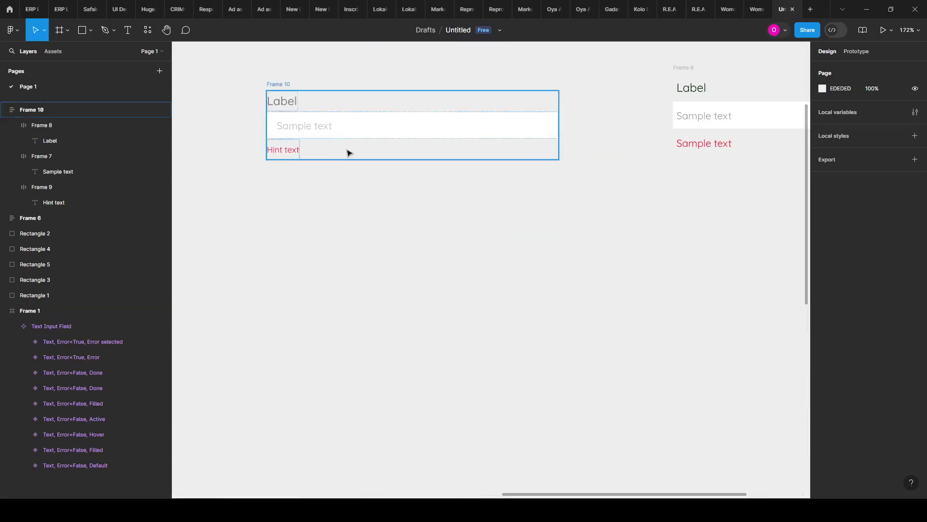
Step: Set 4 spacing between the stacked rows of the Frame 10 stack
left_click(268, 80)
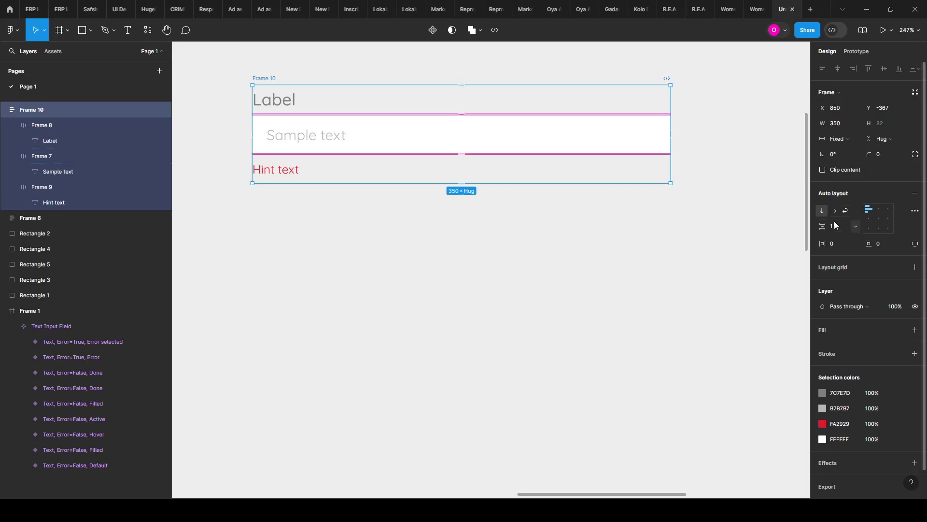
type("4")
key("Return")
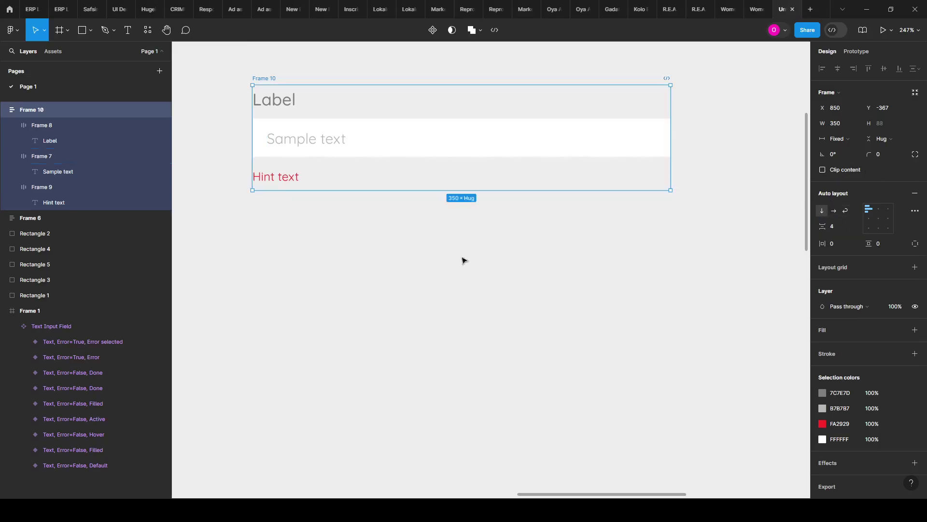
scroll(385, 211, "up", 3)
Step: Round the Sample text input box corners to a radius of 6
left_click(282, 195)
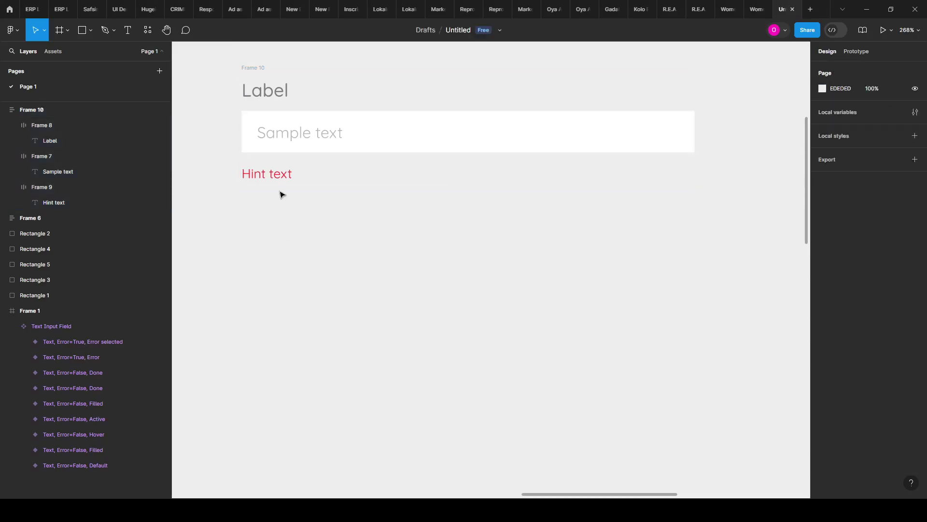
scroll(273, 174, "up", 2)
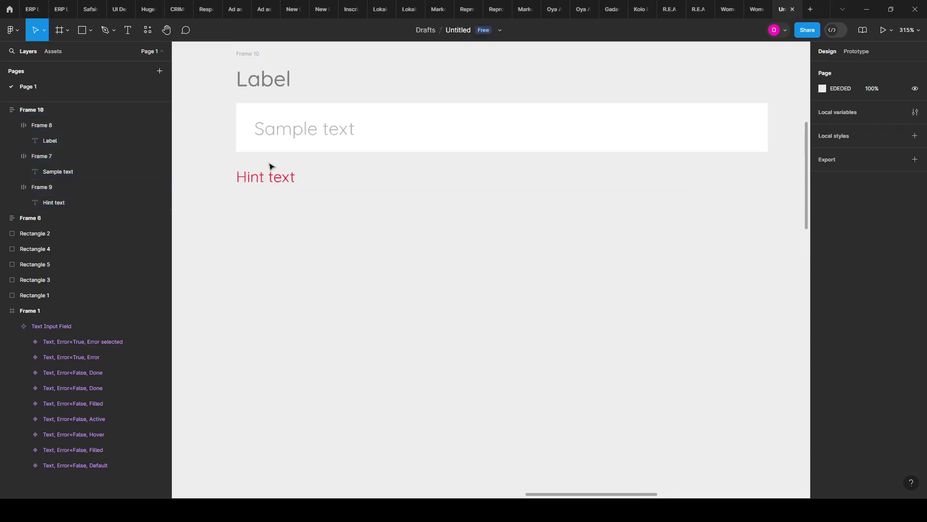
left_click(309, 120)
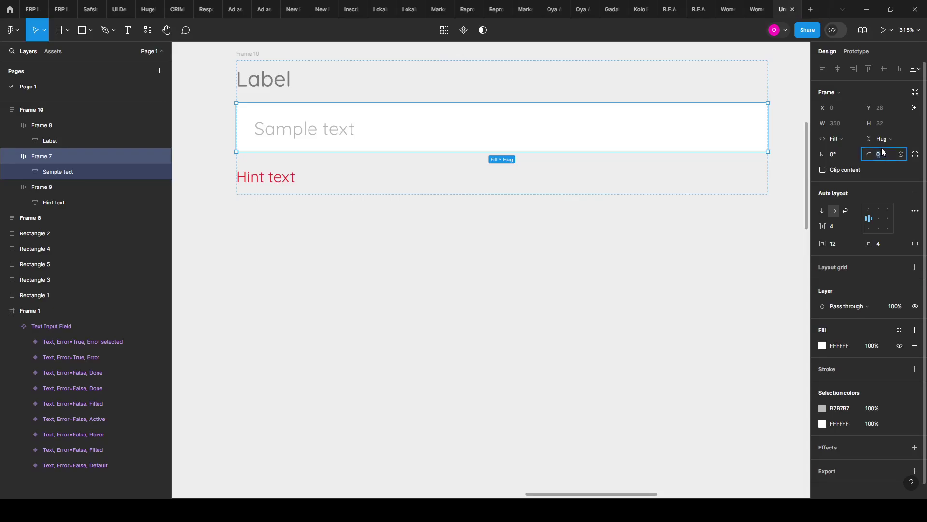
type("6")
key("Return")
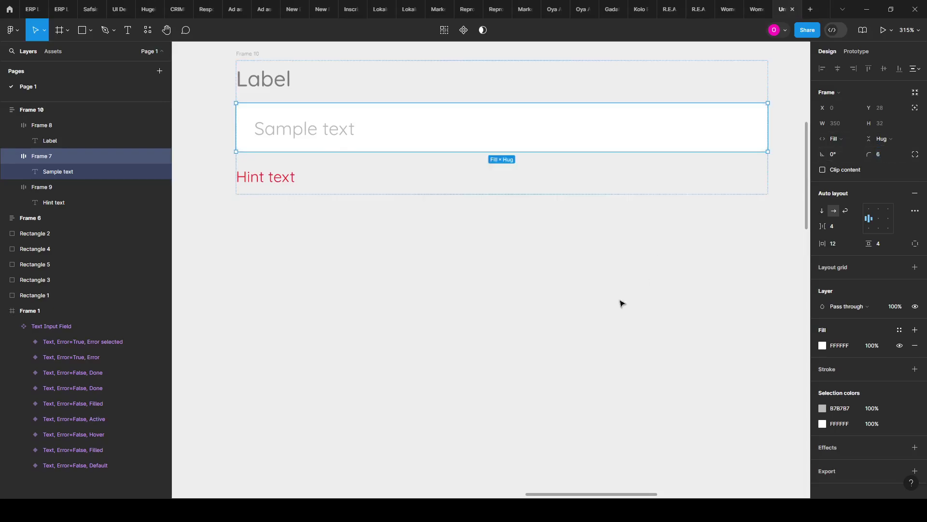
Step: Add a 1 black inside stroke to the input box
left_click(469, 355)
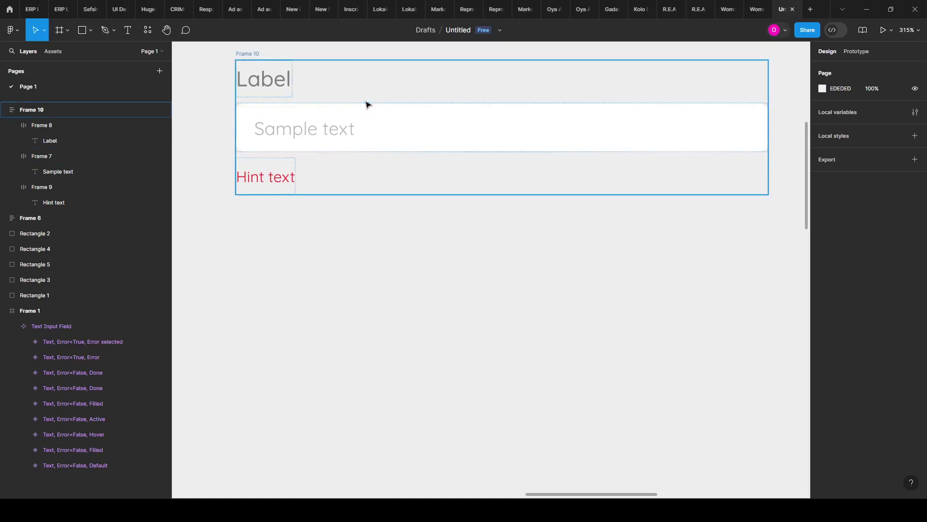
double_click(381, 110)
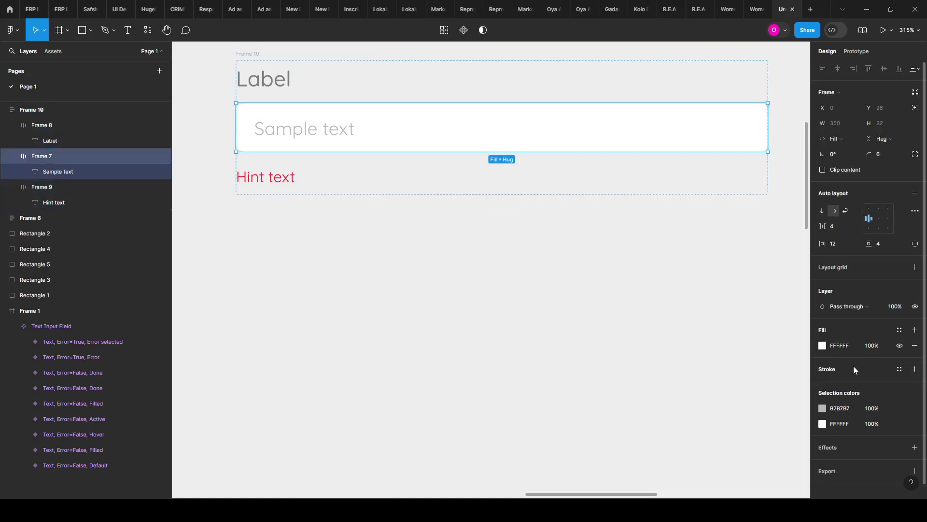
left_click(915, 369)
Step: Sample the blue swatch colour for the input box outline with the eyedropper
left_click(823, 385)
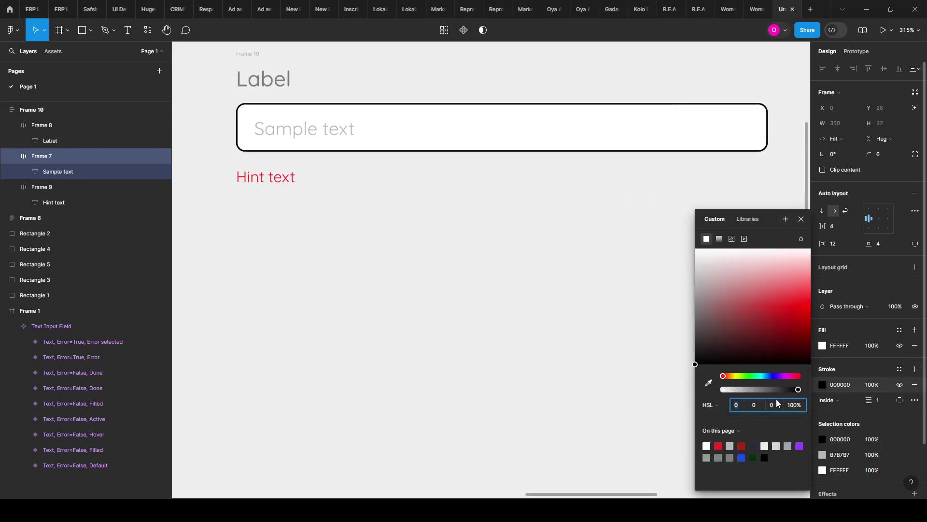
left_click(709, 383)
scroll(509, 166, "down", 3)
scroll(511, 162, "up", 3)
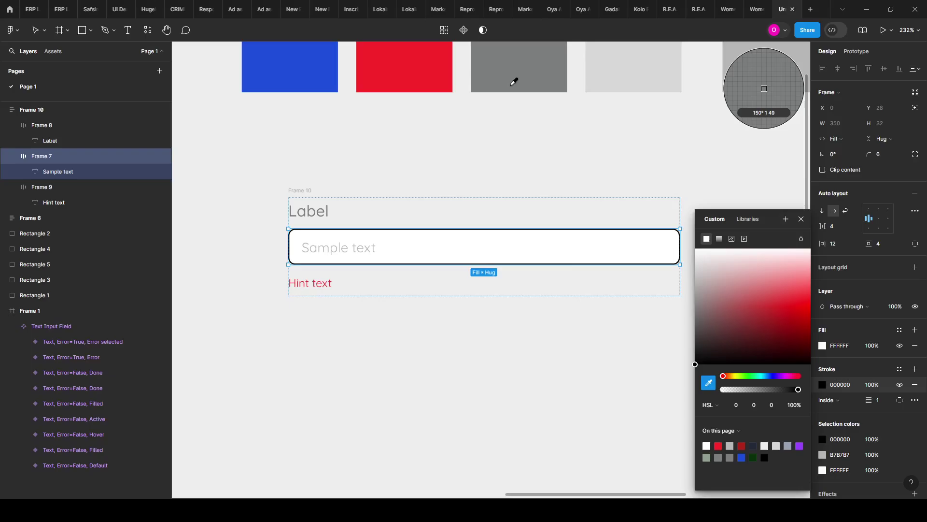
left_click(303, 74)
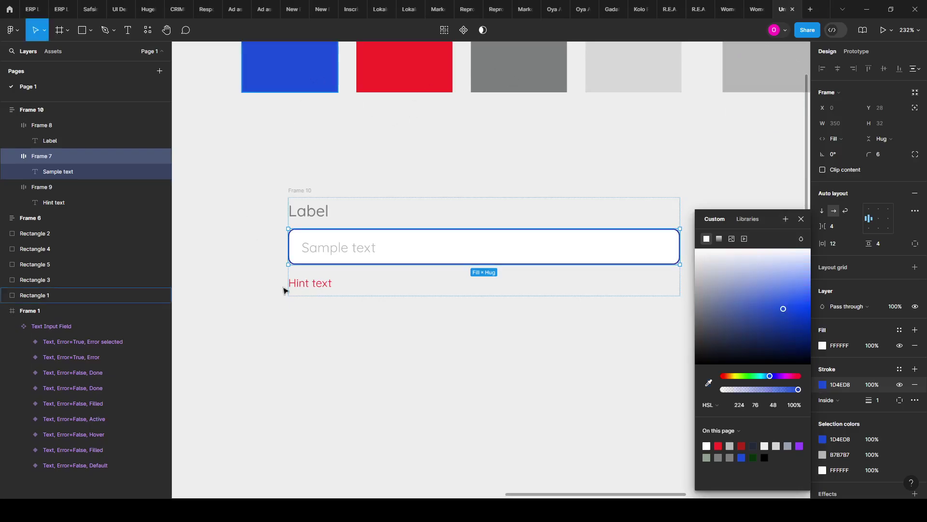
scroll(284, 290, "down", 2)
left_click(445, 454)
Step: Resample the outline colour from the light grey B7B7B7 swatch instead
scroll(364, 288, "up", 1)
scroll(709, 290, "down", 5)
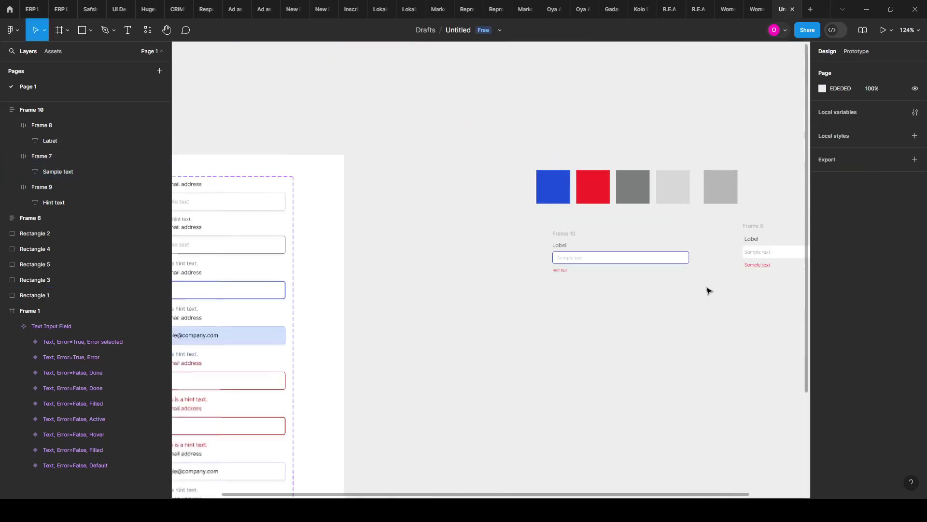
scroll(242, 280, "up", 1)
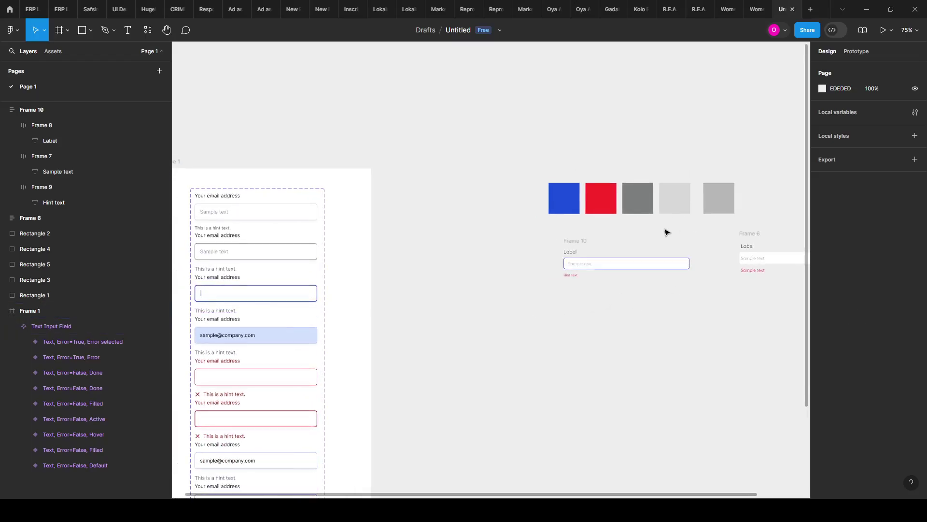
scroll(663, 259, "up", 2)
scroll(659, 285, "up", 5)
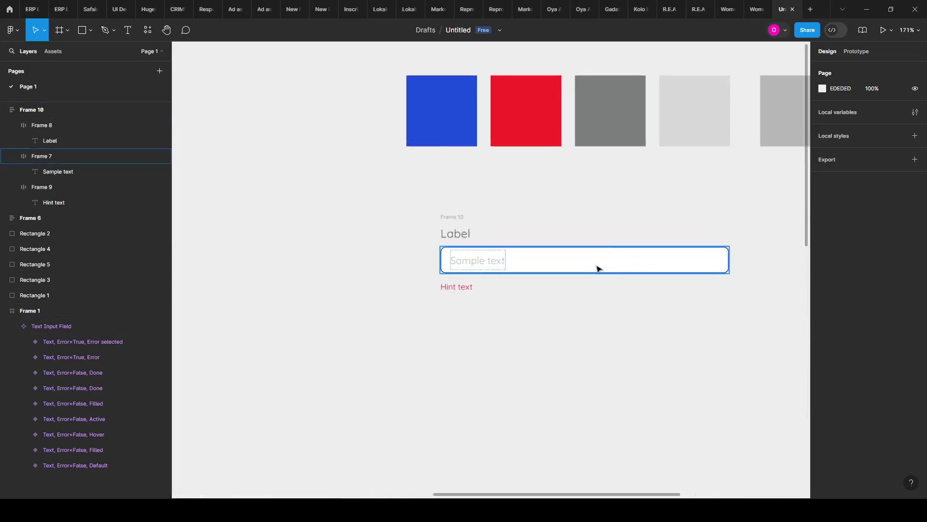
scroll(594, 273, "up", 2)
left_click(579, 272)
scroll(288, 346, "down", 1)
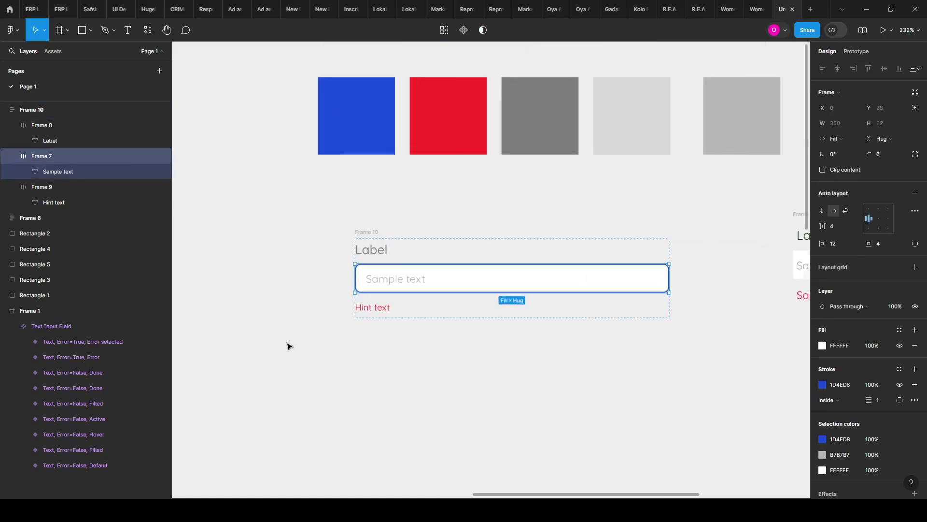
left_click(823, 384)
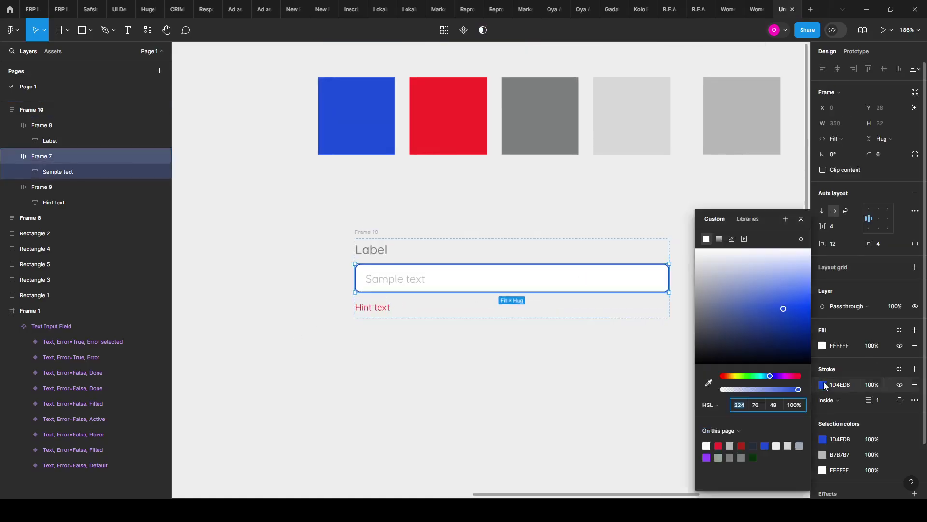
left_click(709, 384)
left_click(531, 118)
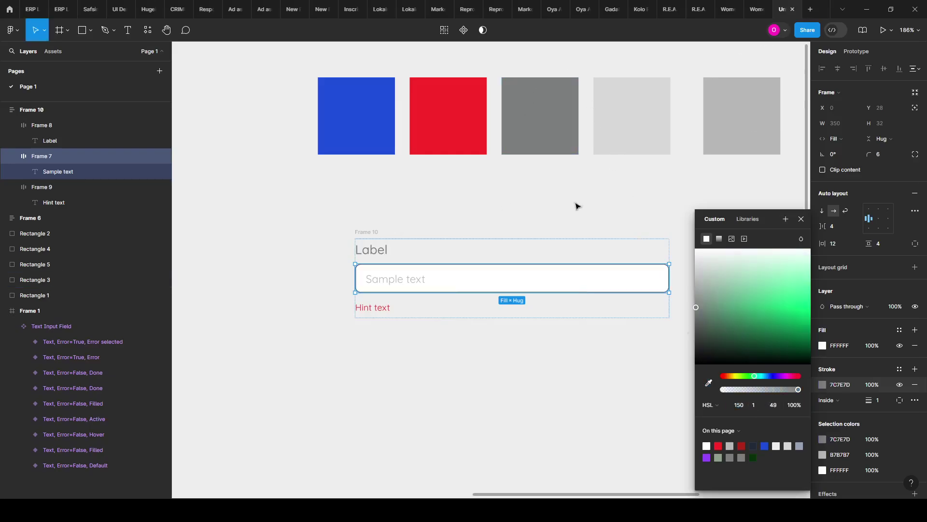
left_click(708, 382)
left_click(717, 139)
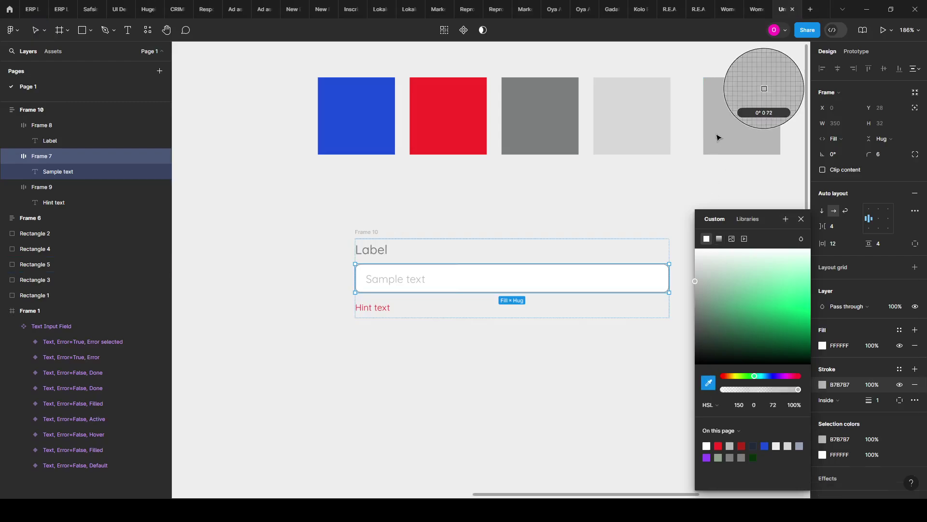
left_click(580, 410)
scroll(338, 282, "up", 2)
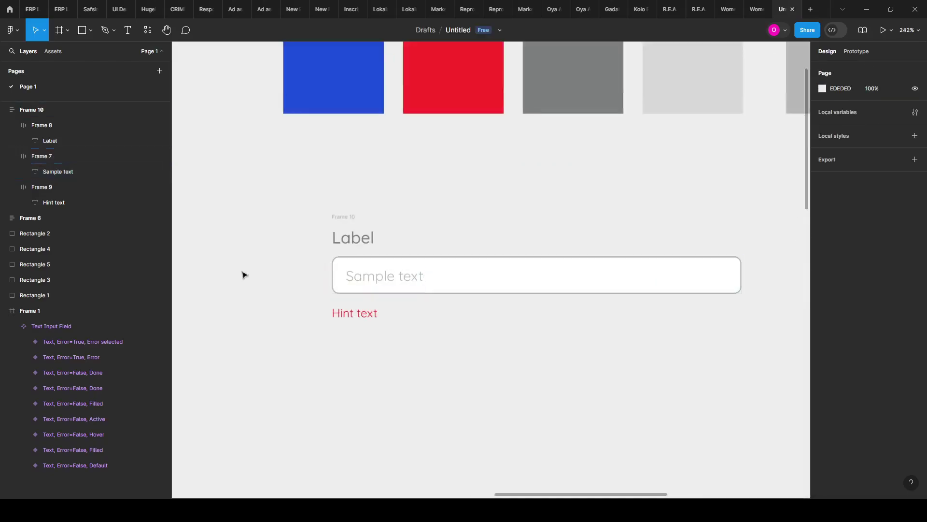
scroll(387, 352, "down", 2)
scroll(387, 352, "right", 1)
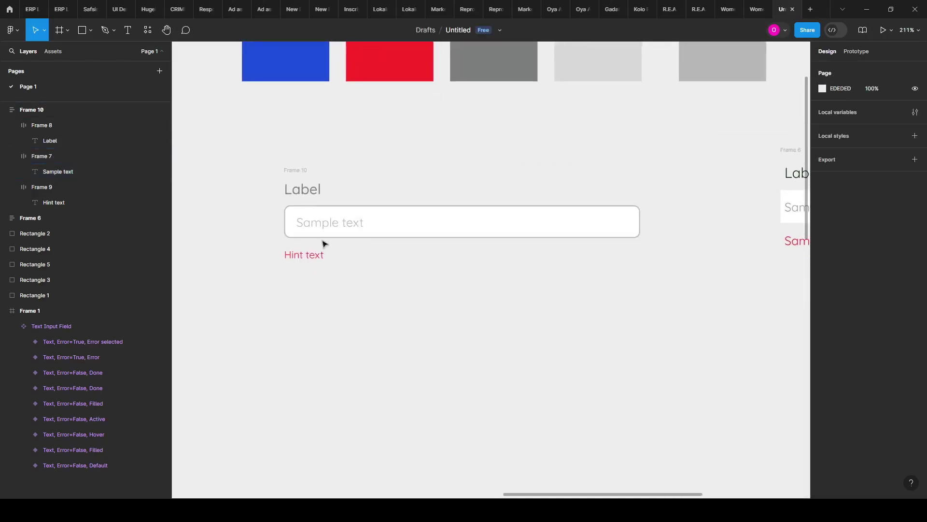
left_click(298, 173)
scroll(298, 173, "down", 2)
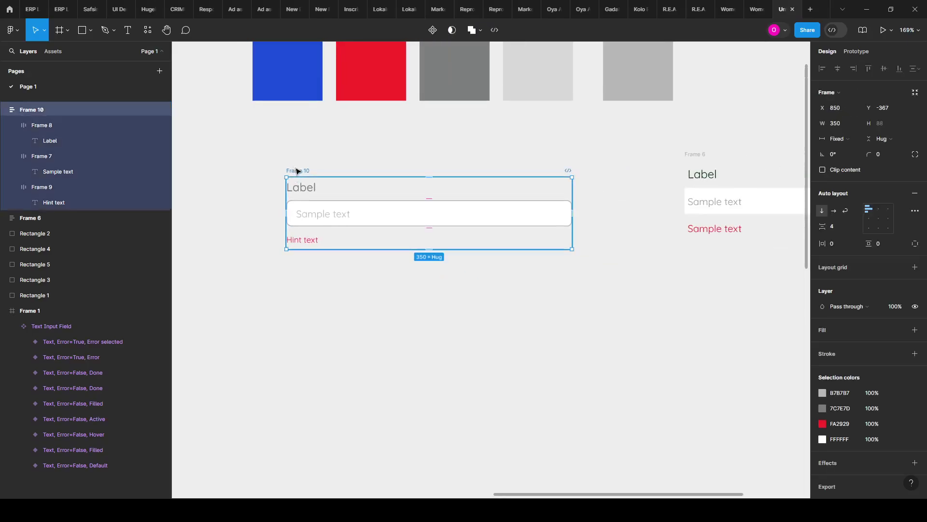
left_click_drag(298, 170, 313, 257)
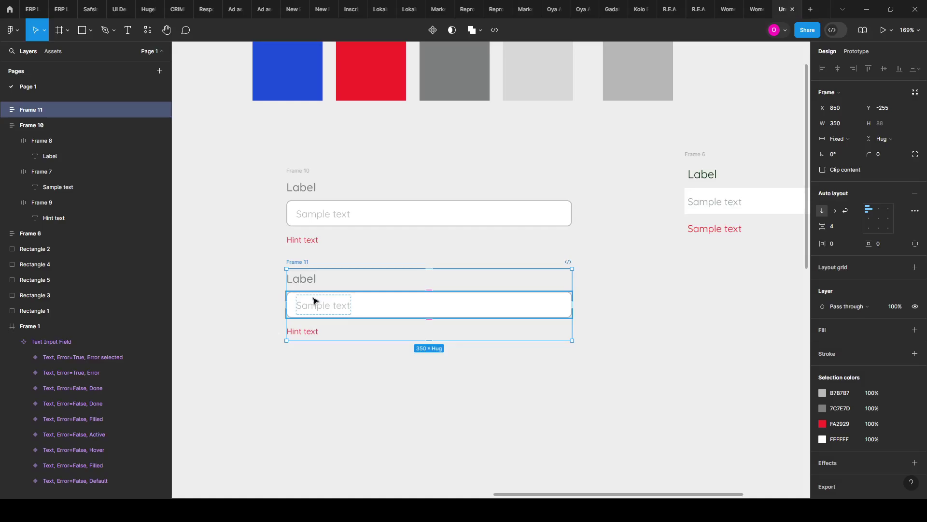
key("ctrl+z")
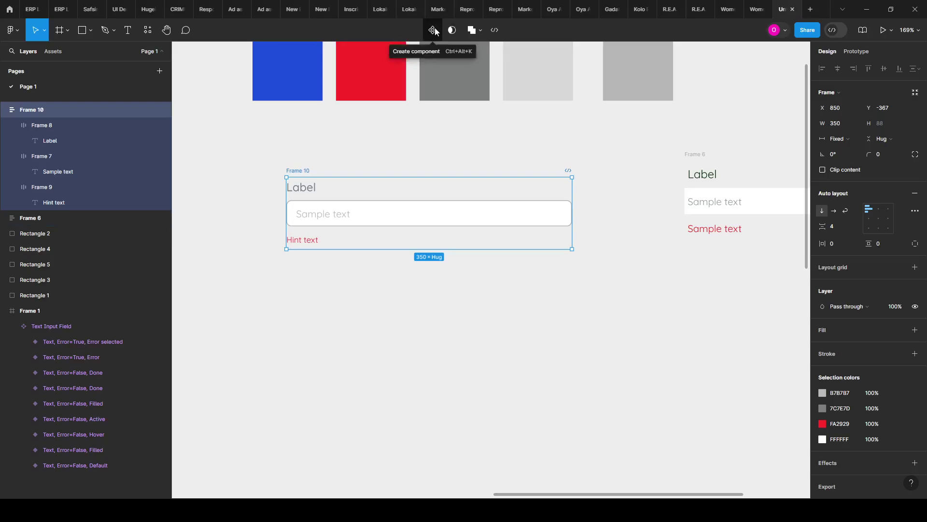
Step: Turn Frame 10 into a component named 'Text Field'
left_click(433, 31)
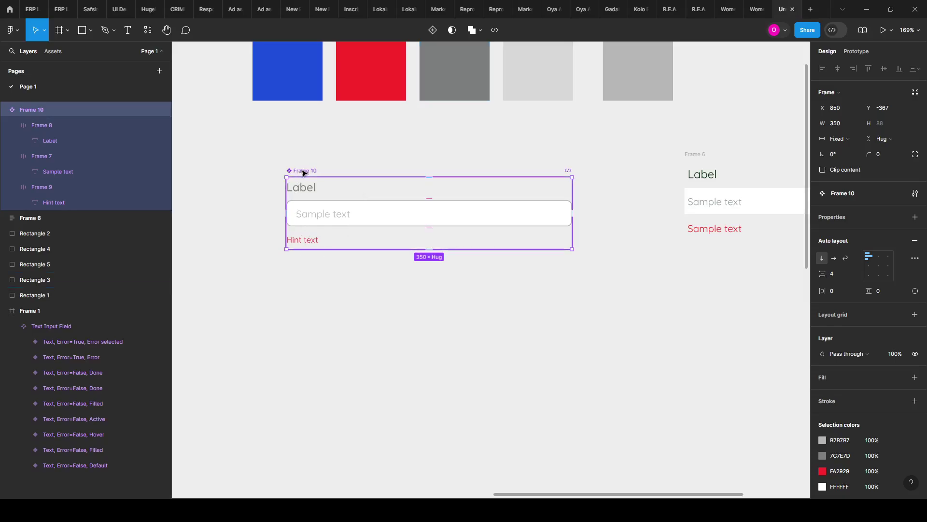
double_click(303, 171)
type("Text Field")
left_click(319, 202)
Step: Rename the Frame 7 input box layer to 'Text box'
left_click(322, 209)
left_click(314, 211)
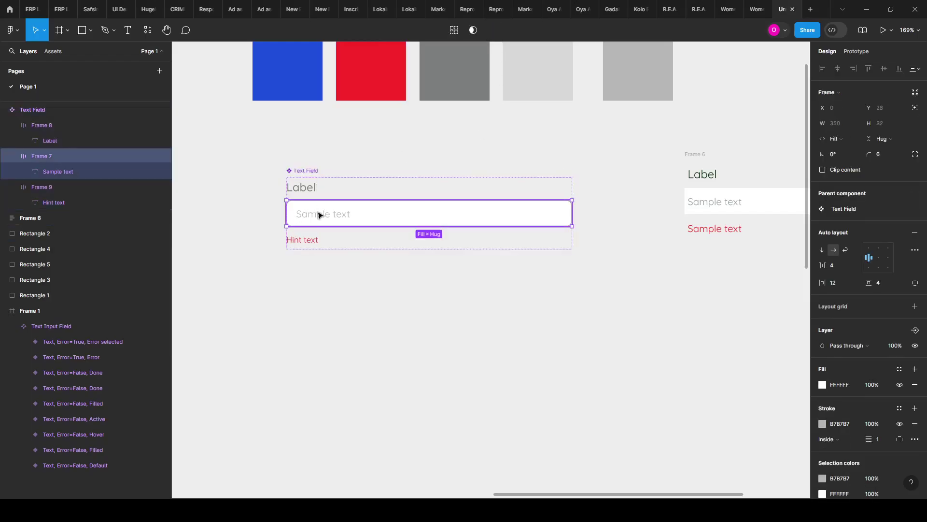
double_click(35, 155)
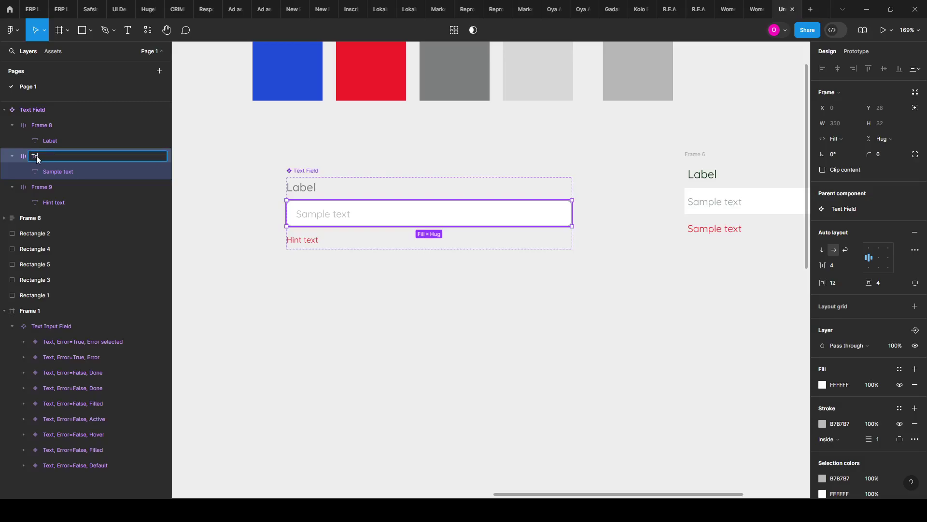
type("Text box")
key("Return")
left_click(303, 290)
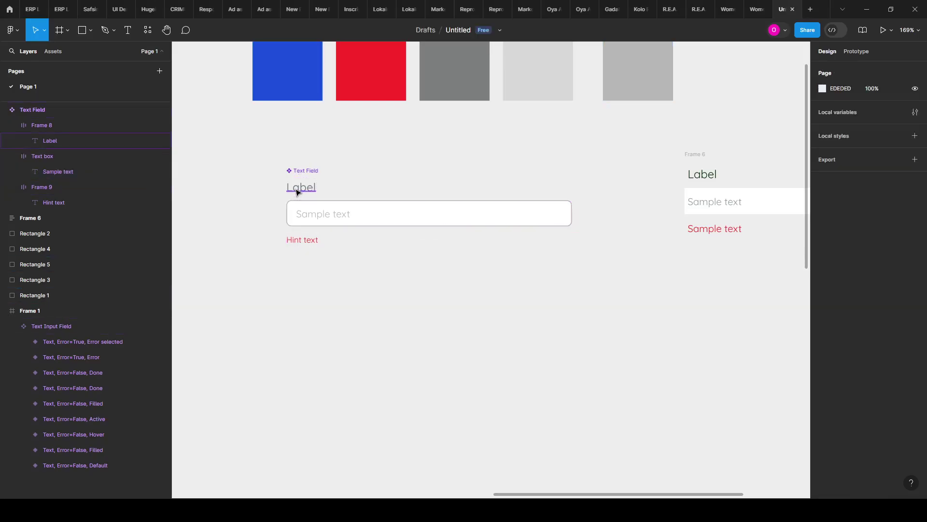
Step: Rename the Frame 8 layer holding the Label text to 'label'
left_click(296, 192)
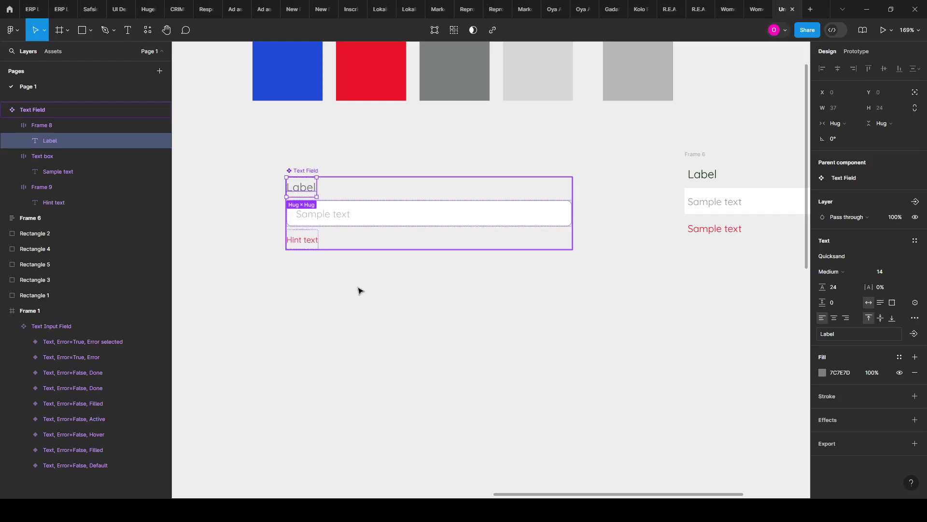
left_click(350, 253)
left_click(300, 184)
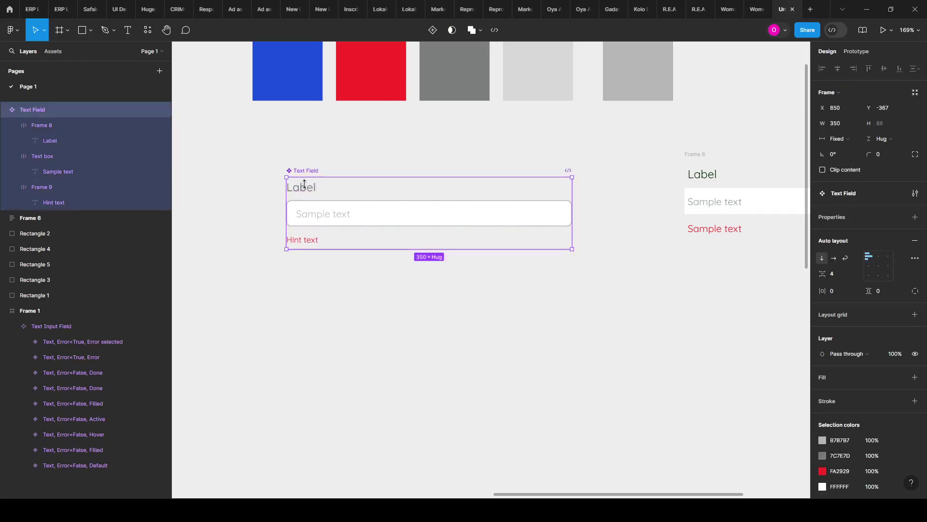
left_click(302, 186)
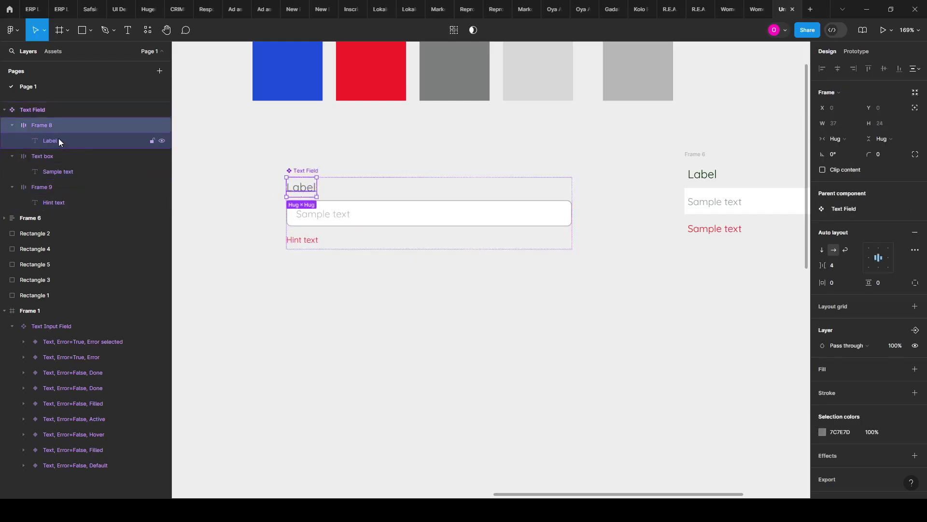
double_click(50, 123)
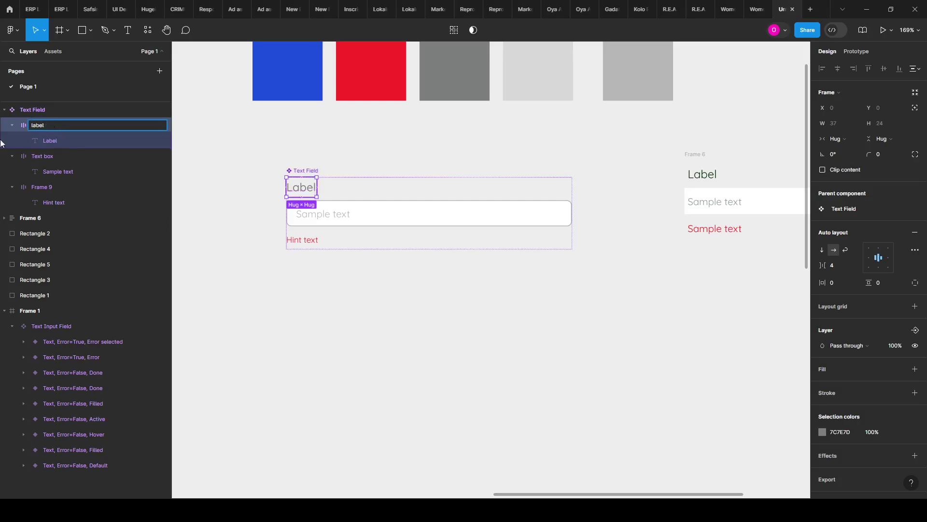
left_click(63, 188)
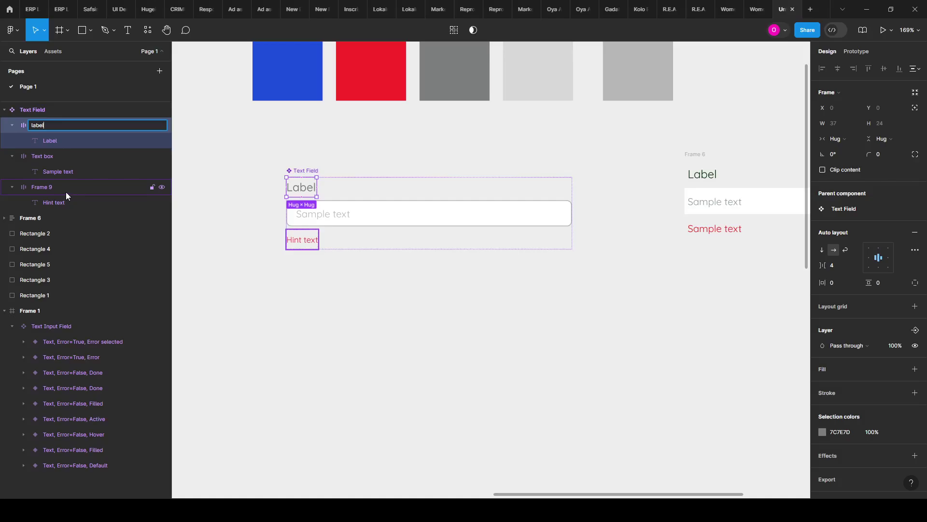
Step: Rename the Frame 9 layer wrapping the hint text to 'hint'
double_click(42, 186)
type("hint")
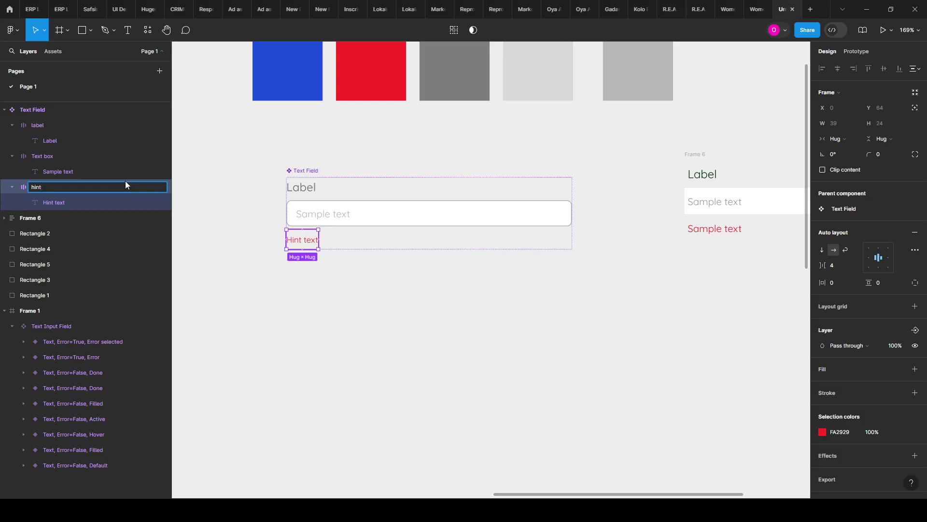
key("Return")
left_click(228, 322)
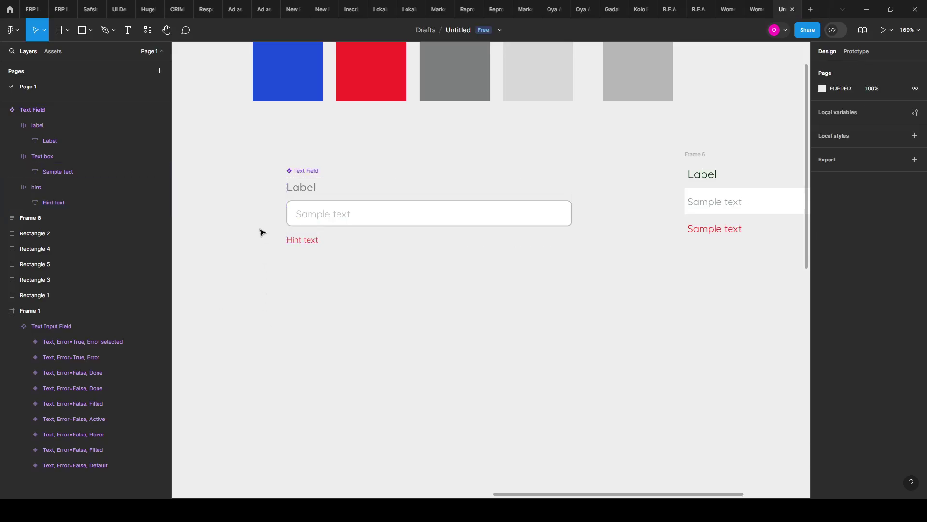
Step: Alt-drag a Text Field instance and place it below Frame 6 at X 1367, Y -156
scroll(408, 241, "down", 3)
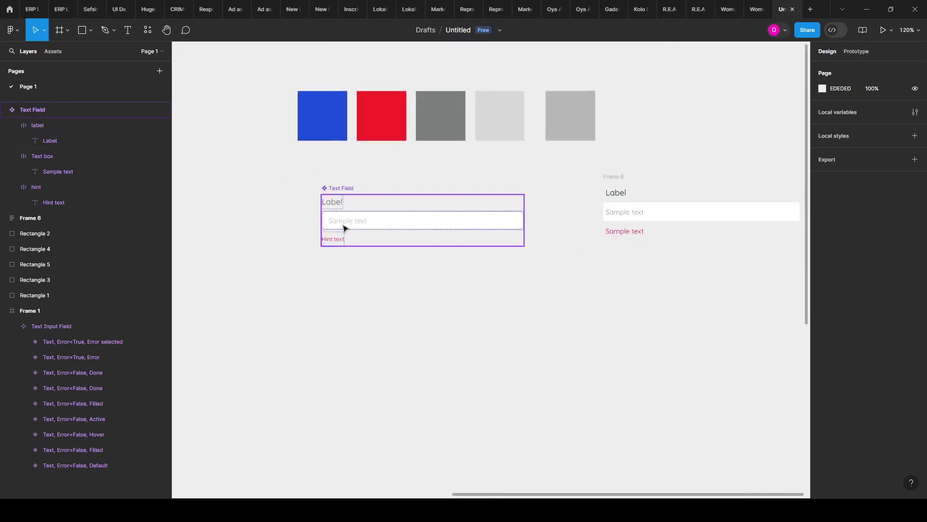
left_click(342, 198)
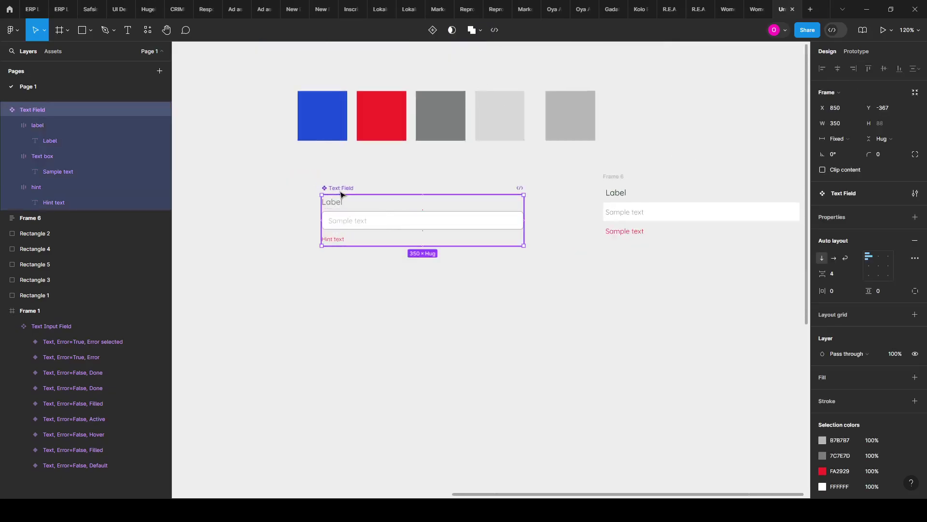
left_click_drag(341, 195, 635, 314)
left_click_drag(679, 398, 447, 326)
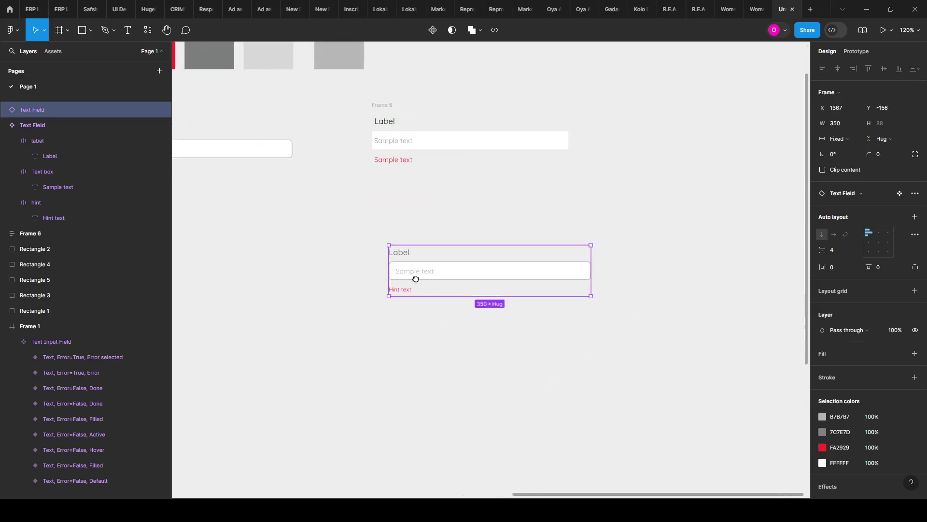
scroll(416, 279, "left", 3)
scroll(610, 257, "down", 2)
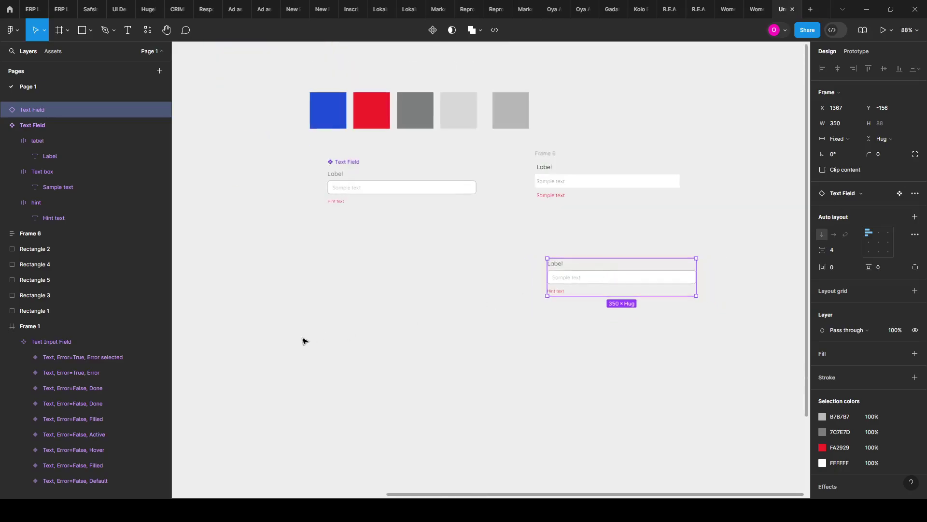
scroll(581, 232, "right", 3)
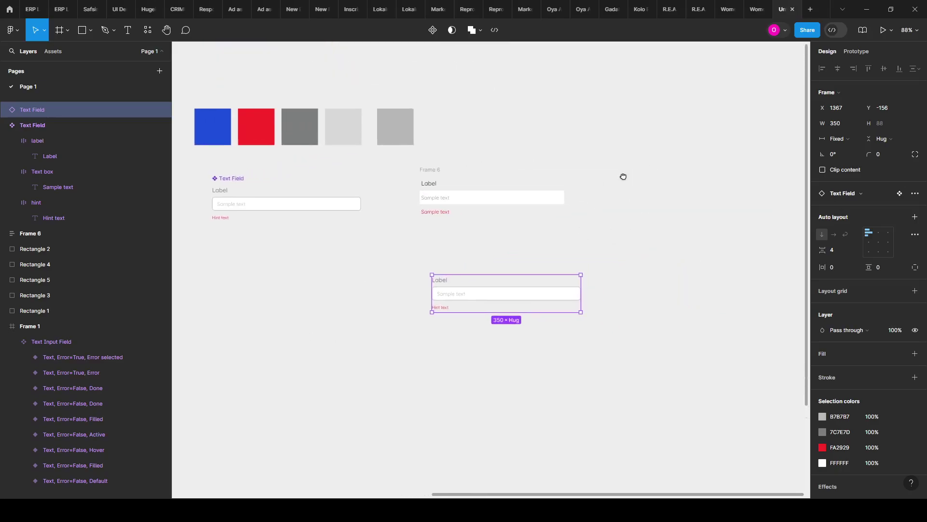
scroll(624, 176, "right", 3)
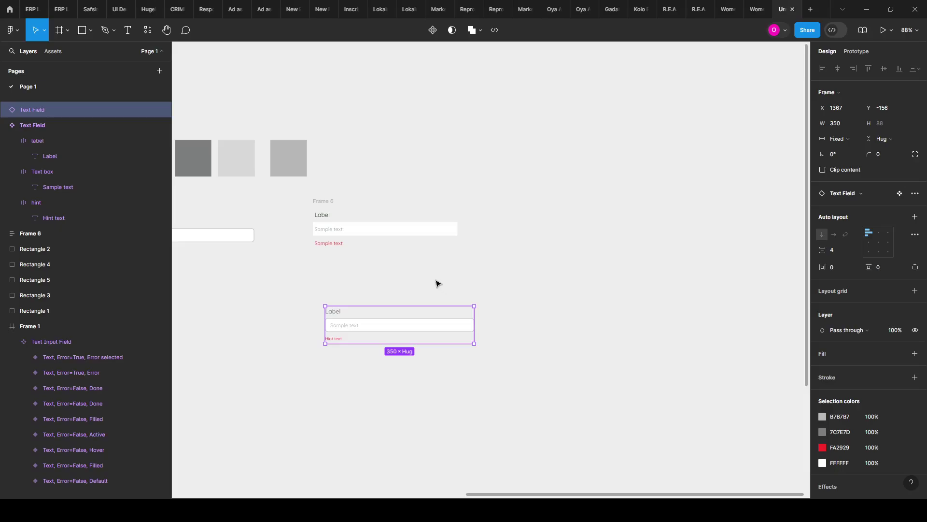
Step: Create a MacBook Pro 14" desktop frame (1512×982)
key("f")
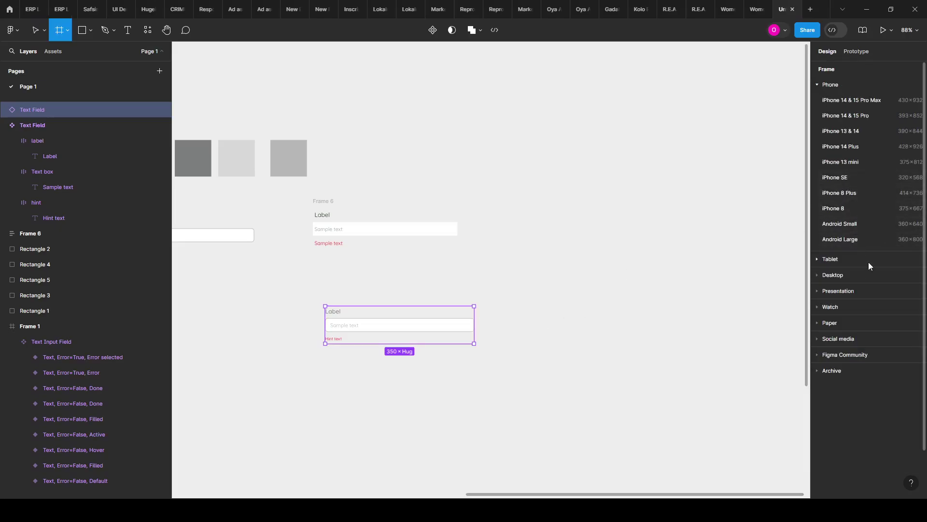
left_click(867, 272)
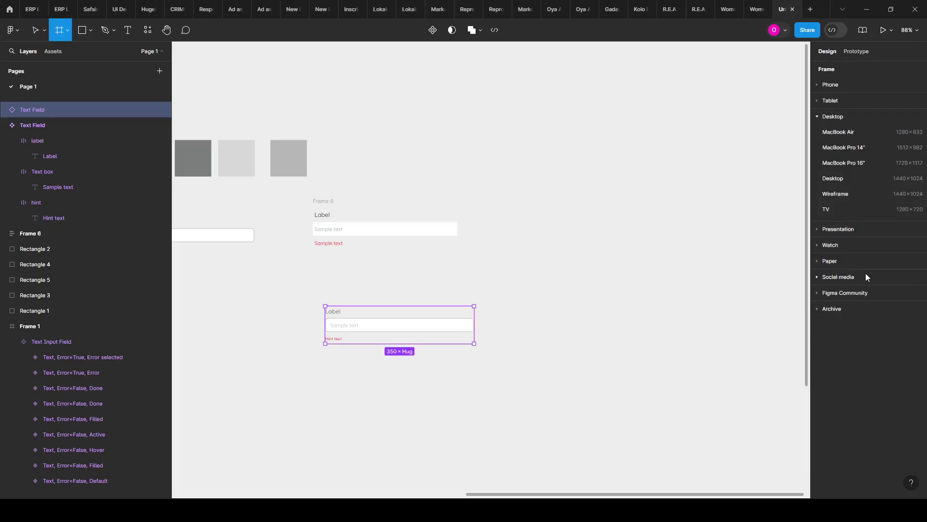
left_click(843, 147)
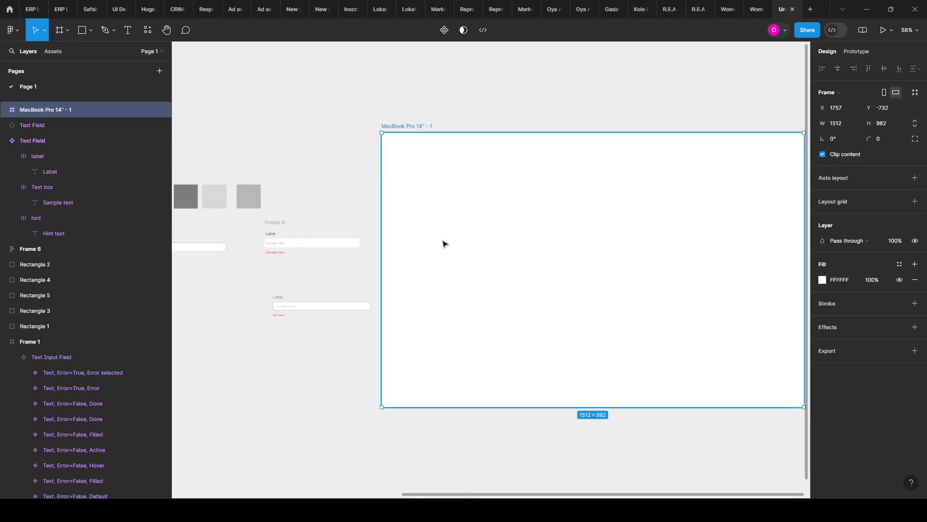
scroll(375, 273, "down", 2)
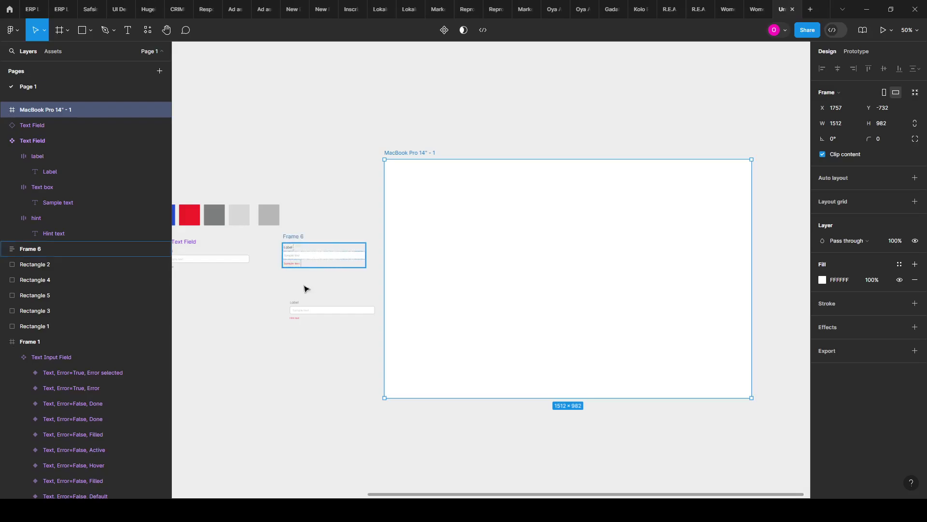
Step: Move the Text Field instance into the MacBook frame and centre it horizontally
left_click_drag(294, 307, 534, 248)
left_click_drag(631, 272, 530, 257)
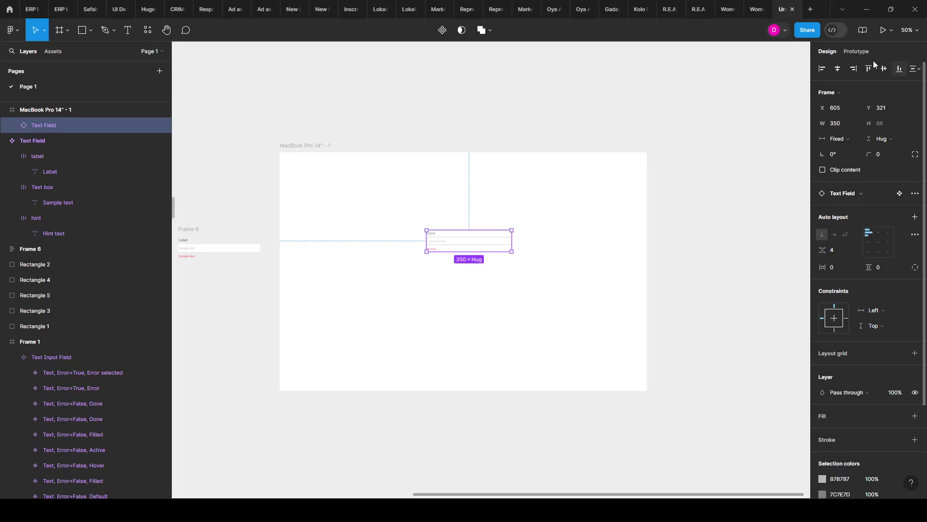
left_click(838, 68)
Step: Add a 'Sign Up' text above the Text Field
scroll(424, 263, "up", 5, "ctrl")
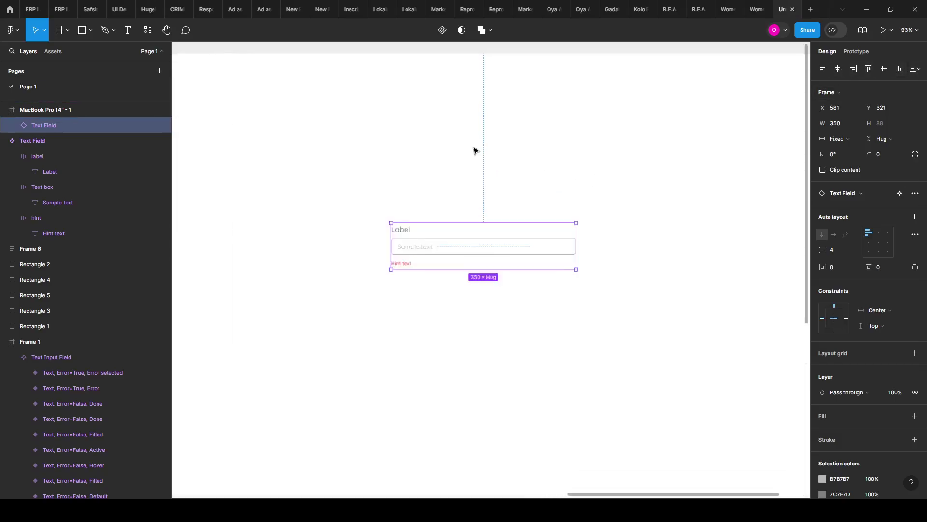
left_click(377, 177)
key("t")
left_click(382, 185)
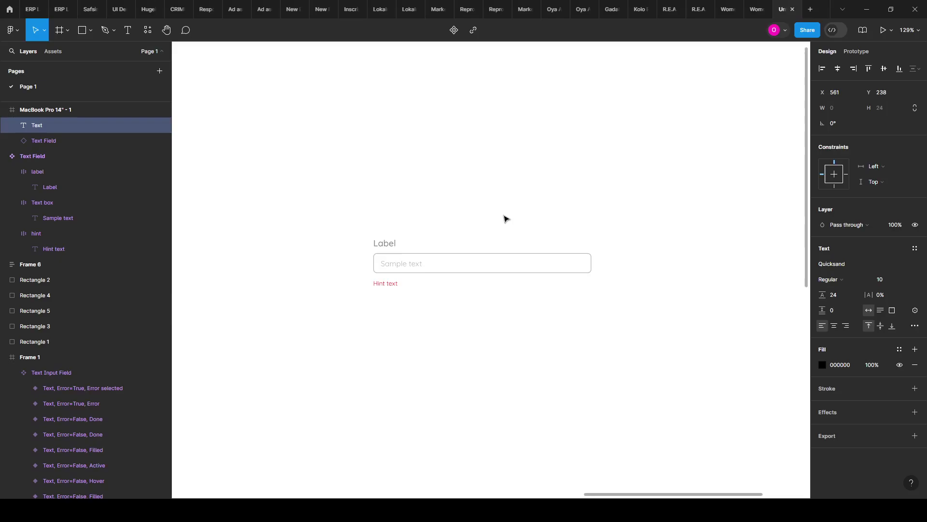
type("Sign Up")
key("Escape")
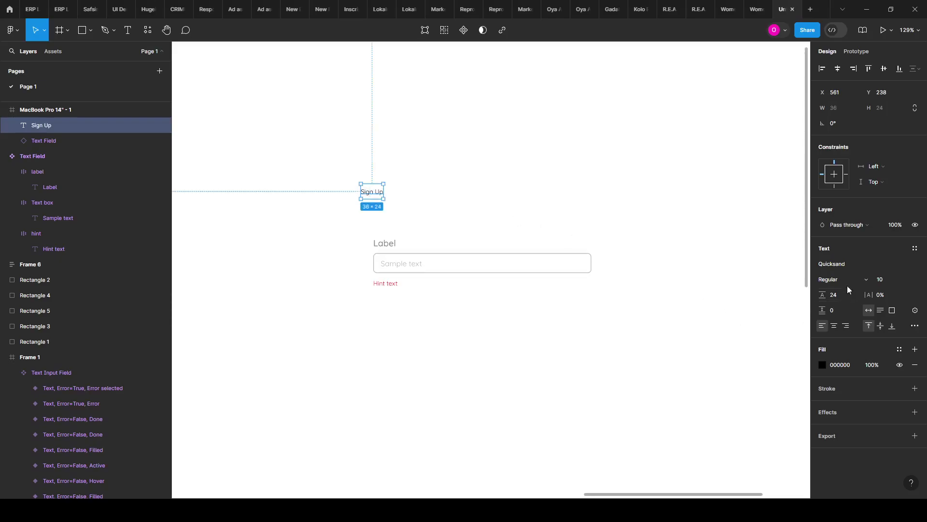
Step: Set the Sign Up heading to size 32 SemiBold
left_click(907, 281)
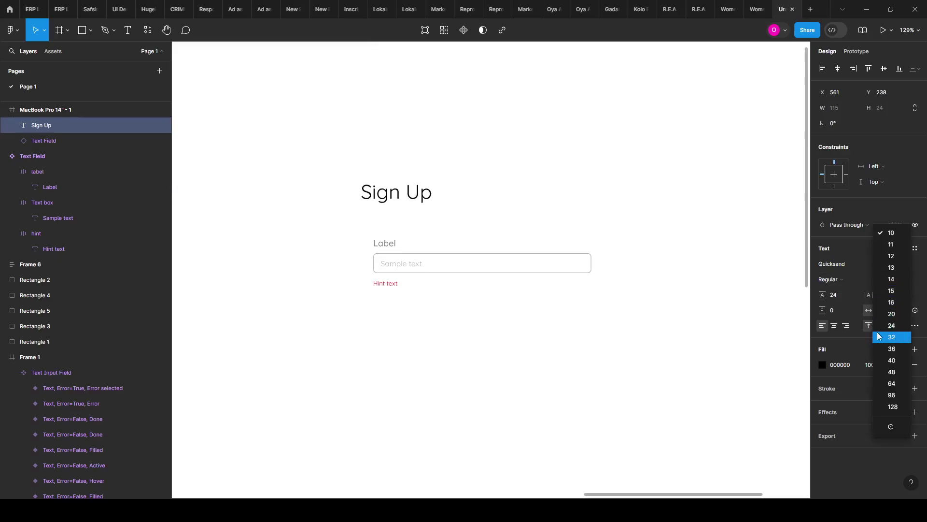
left_click(893, 337)
scroll(433, 189, "down", 3)
left_click(850, 287)
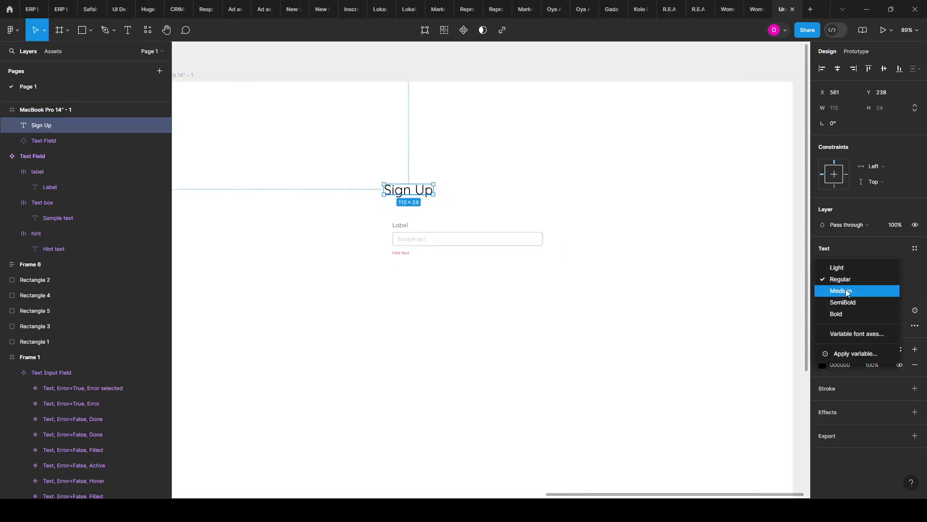
left_click(844, 300)
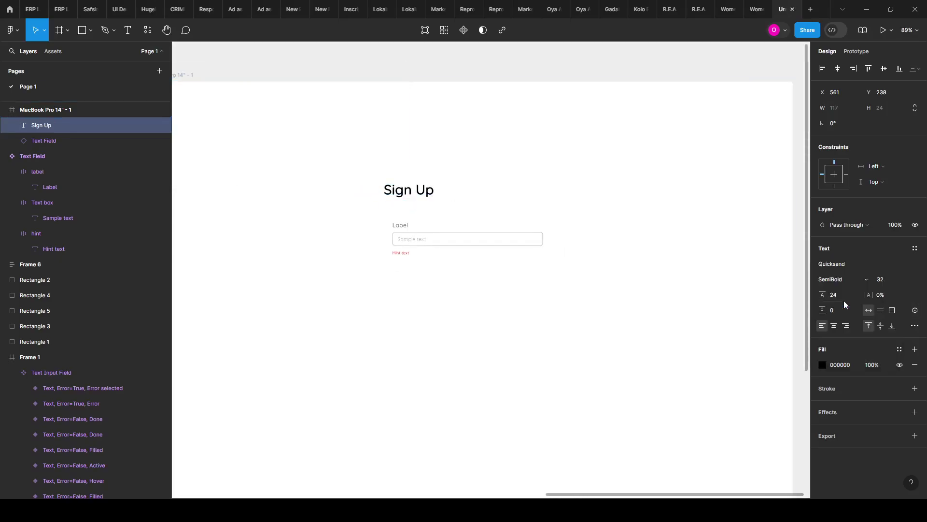
Step: Fill the heading with the blue sampled from the blue swatch
left_click(822, 364)
left_click(708, 382)
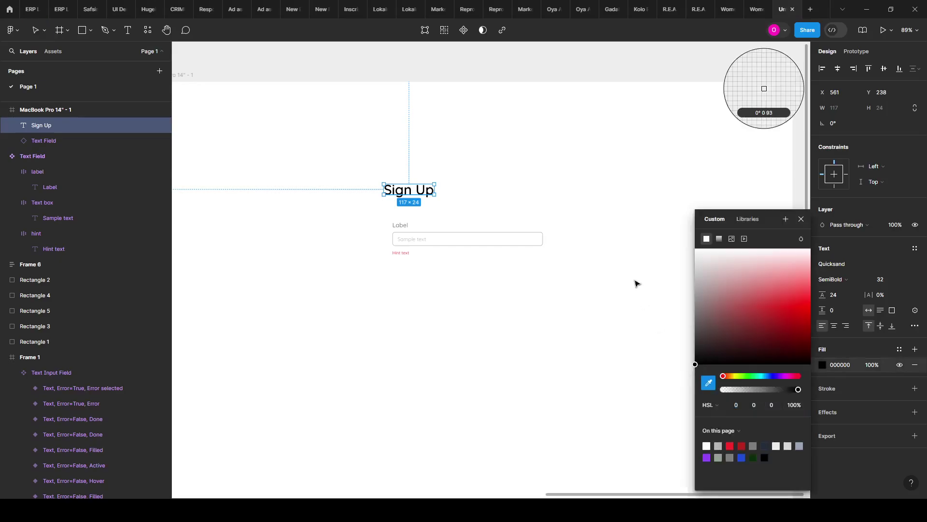
scroll(635, 283, "down", 6)
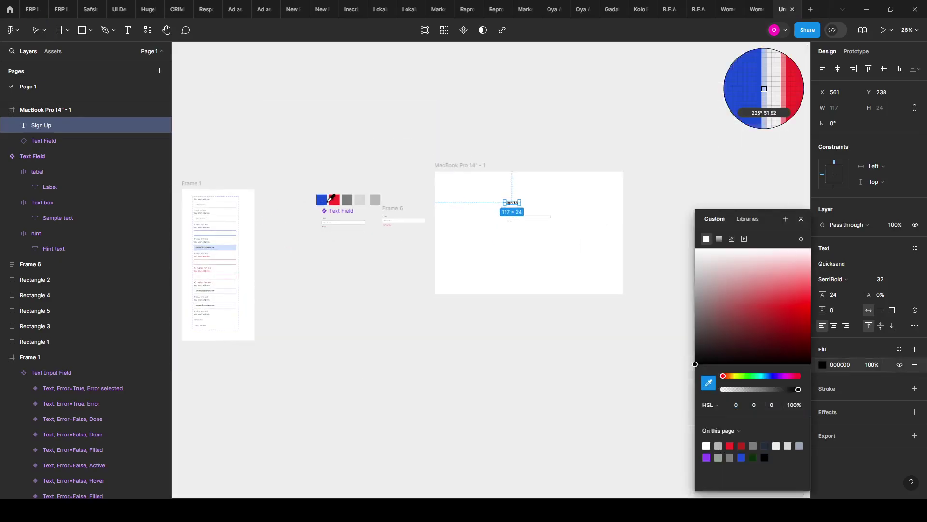
left_click(322, 200)
left_click(460, 211)
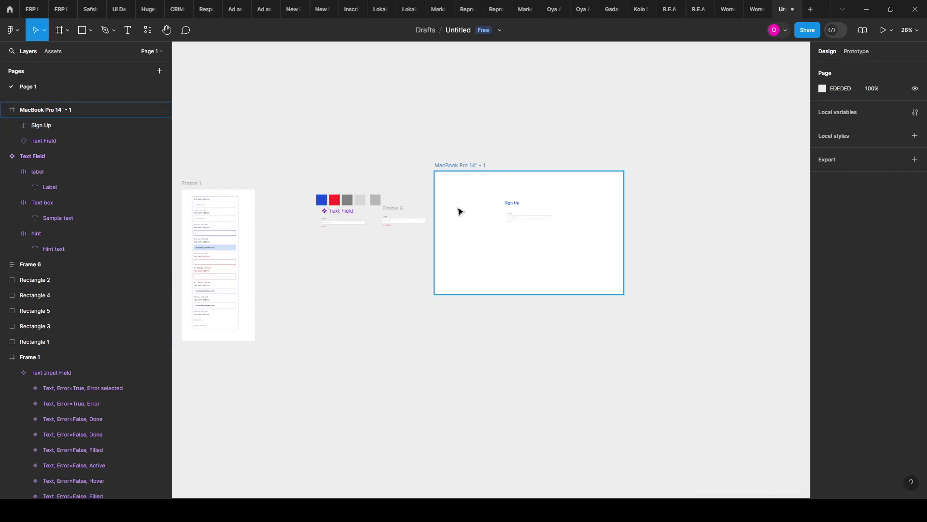
scroll(609, 220, "up", 5)
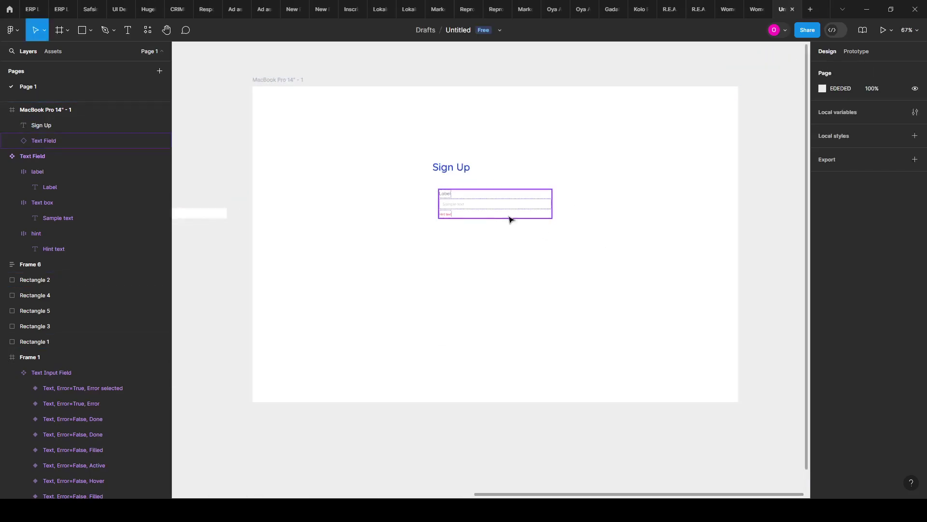
Step: Wrap the Text Field and Sign Up heading in an auto-layout frame
left_click(498, 214)
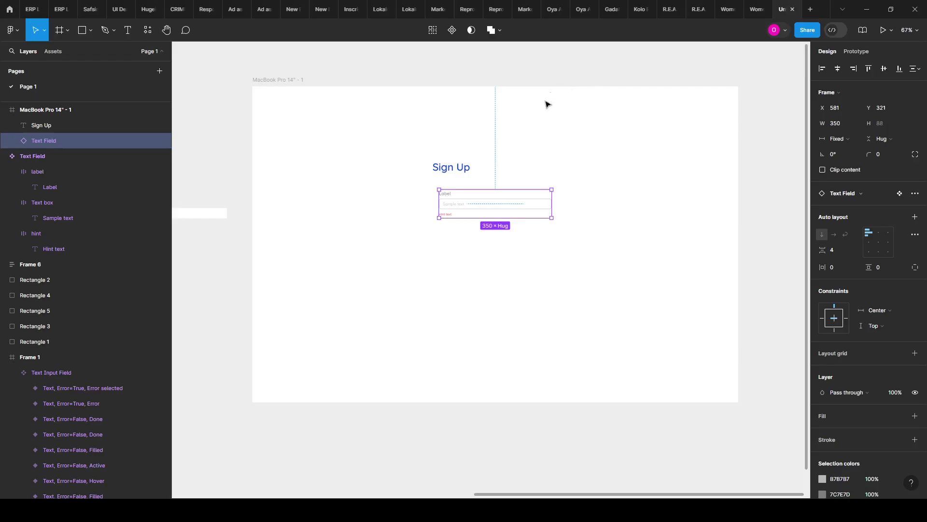
left_click(454, 173, "shift")
key("shift+a")
Step: Ungroup auto-layout Frame 7, leaving the field at X 561, Y 321 in the MacBook frame
key("Escape")
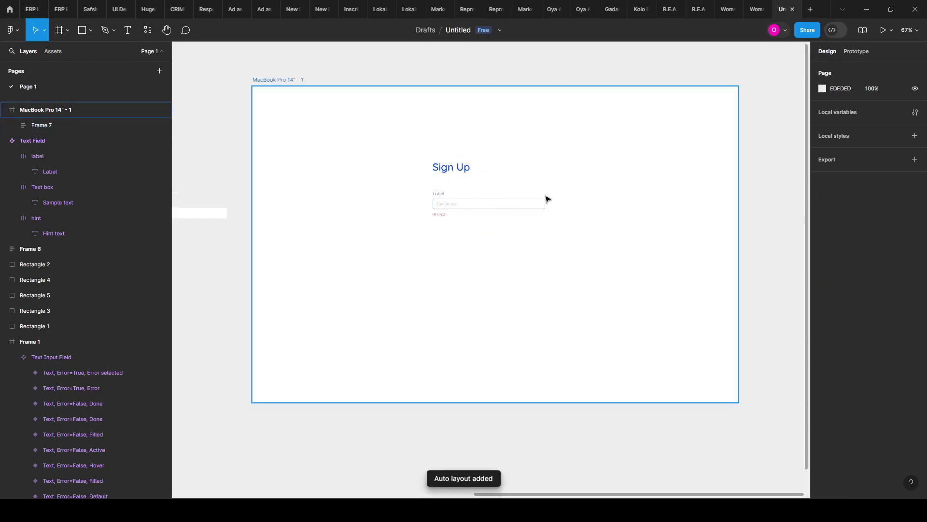
scroll(463, 224, "up", 3)
left_click(421, 207)
key("ctrl+shift+g")
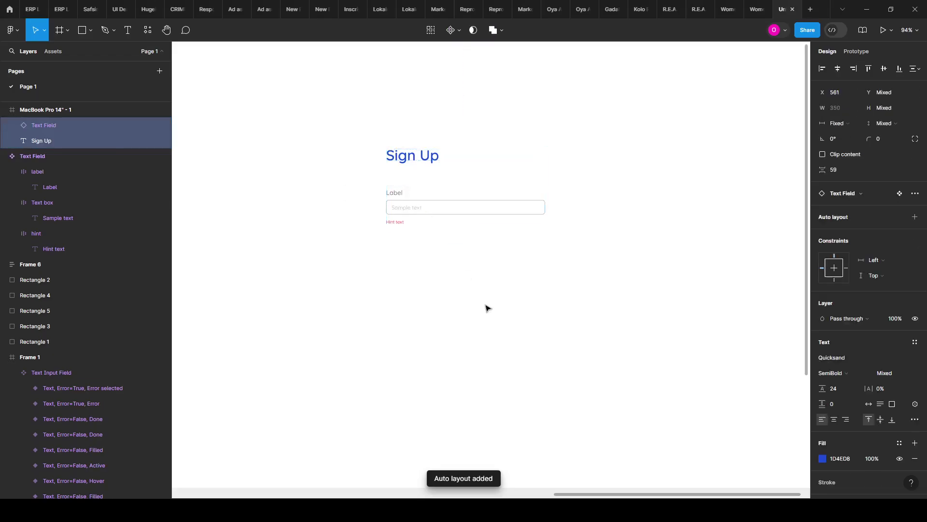
key("Escape")
left_click(430, 205)
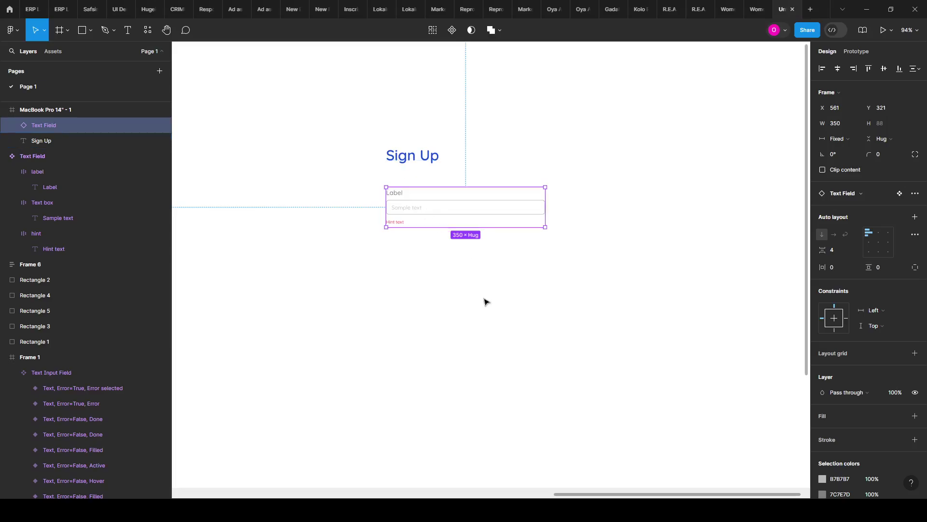
key("Escape")
scroll(419, 208, "up", 3)
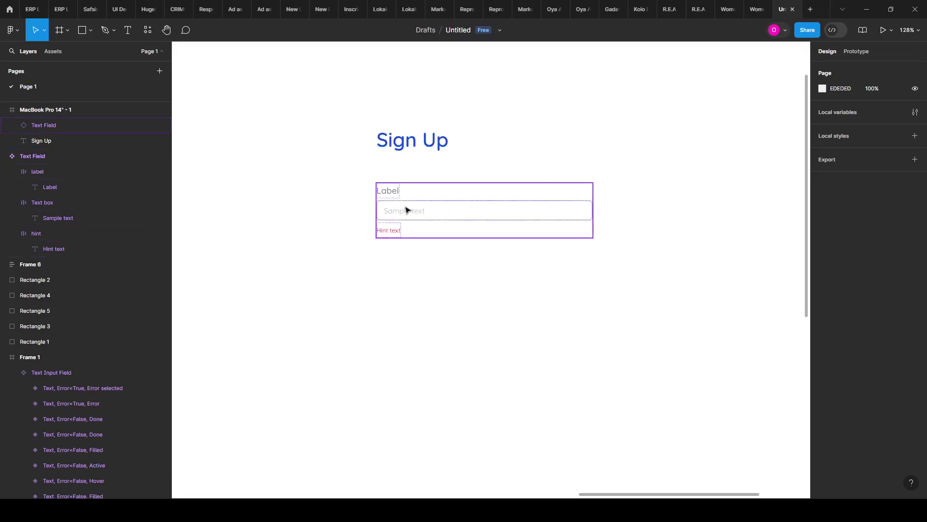
left_click(440, 219)
scroll(566, 224, "down", 3)
scroll(451, 200, "up", 5)
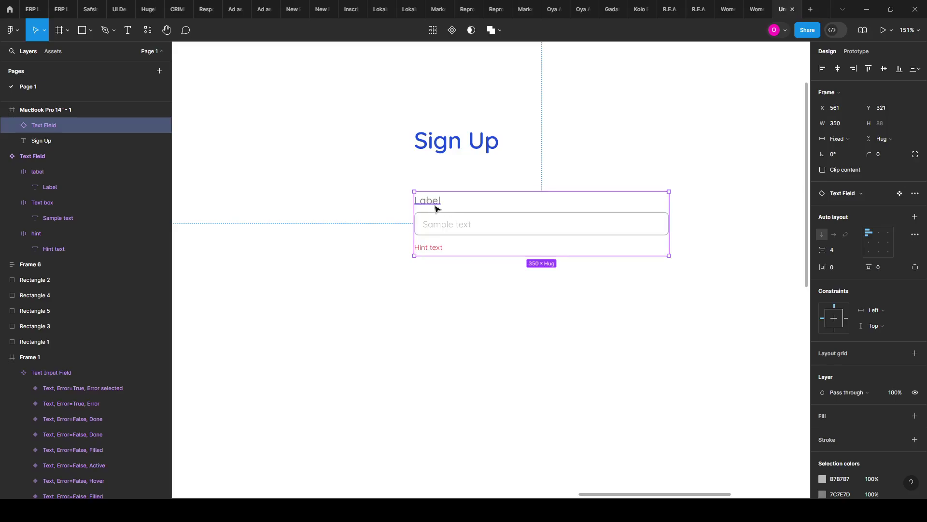
Step: Change the instance's label text to 'Name'
double_click(434, 204)
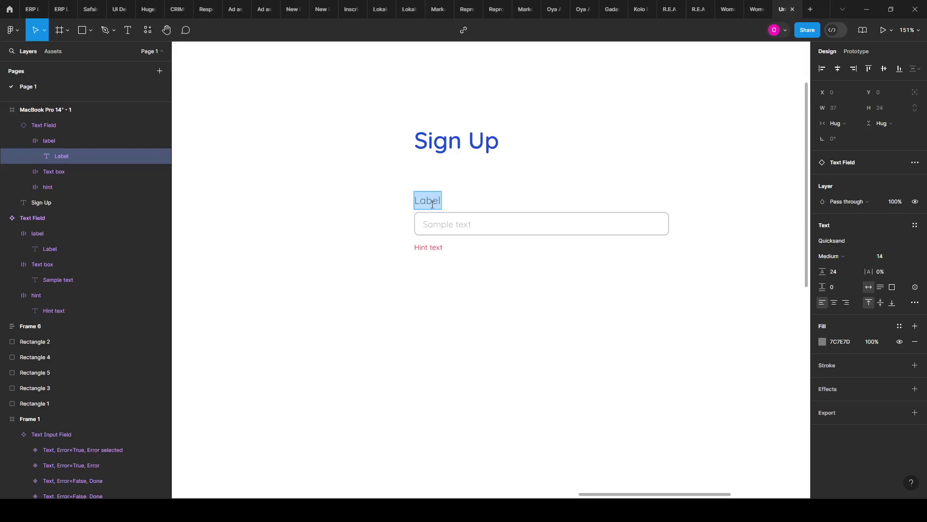
type("Name")
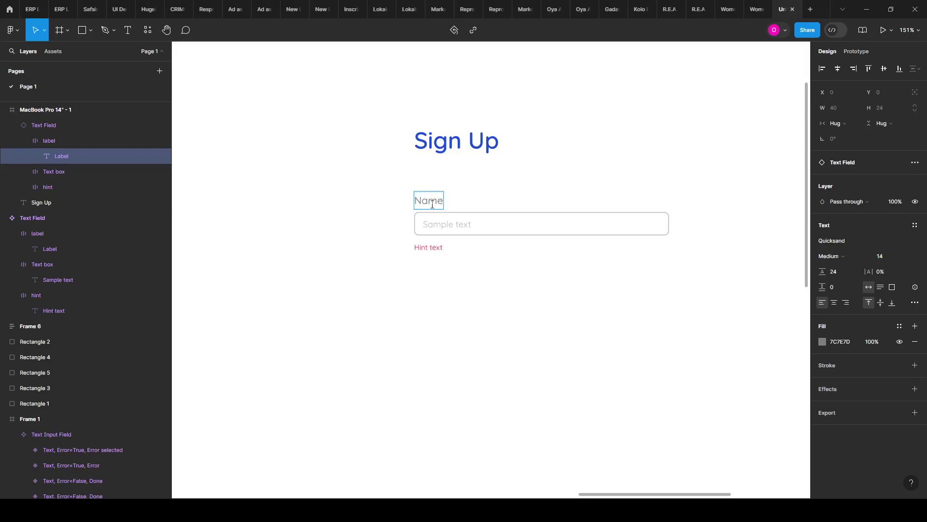
left_click(455, 288)
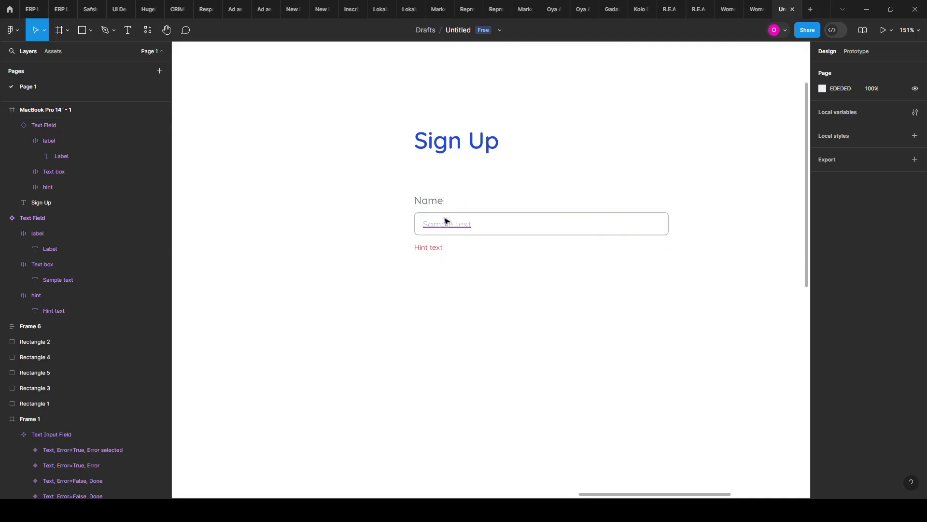
Step: Undo the edit so the label reads 'Label' again, then reselect it
double_click(437, 199)
key("Return")
key("BackSpace")
key("ctrl+z")
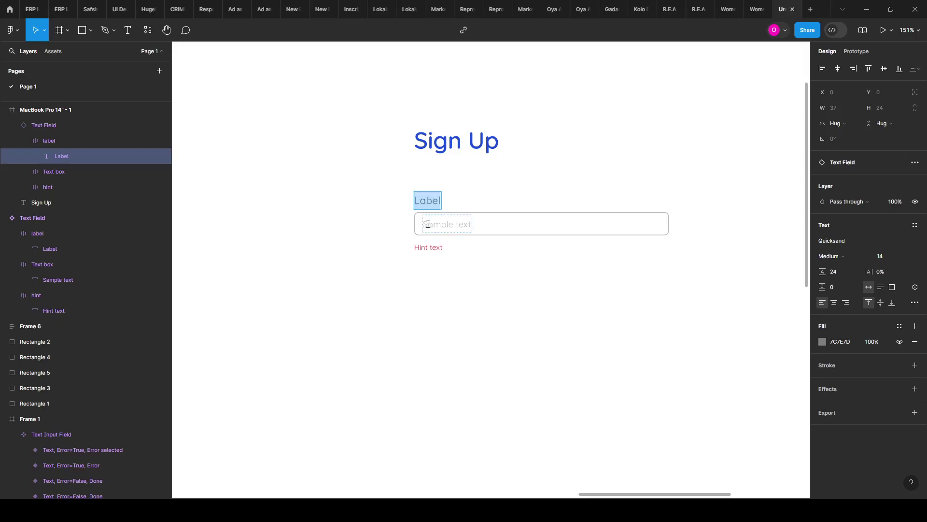
left_click(309, 263)
scroll(596, 286, "down", 5)
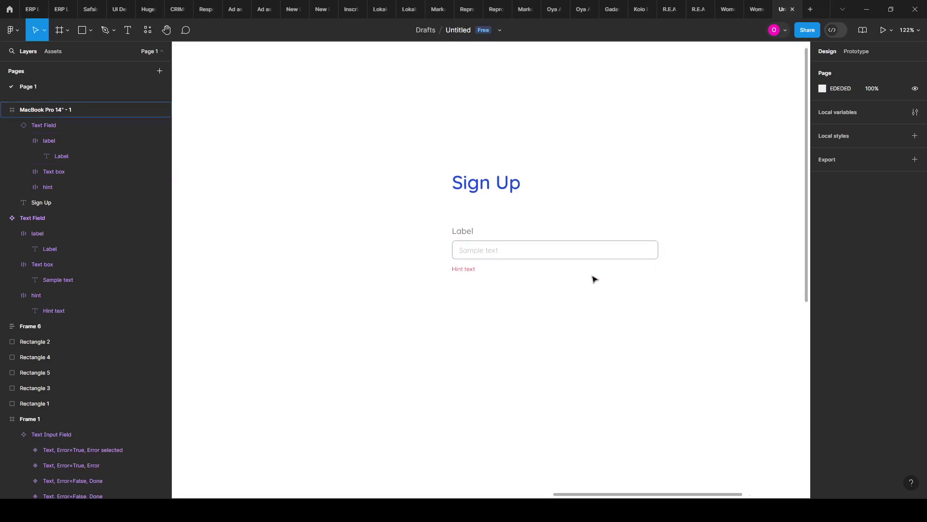
scroll(594, 277, "up", 4)
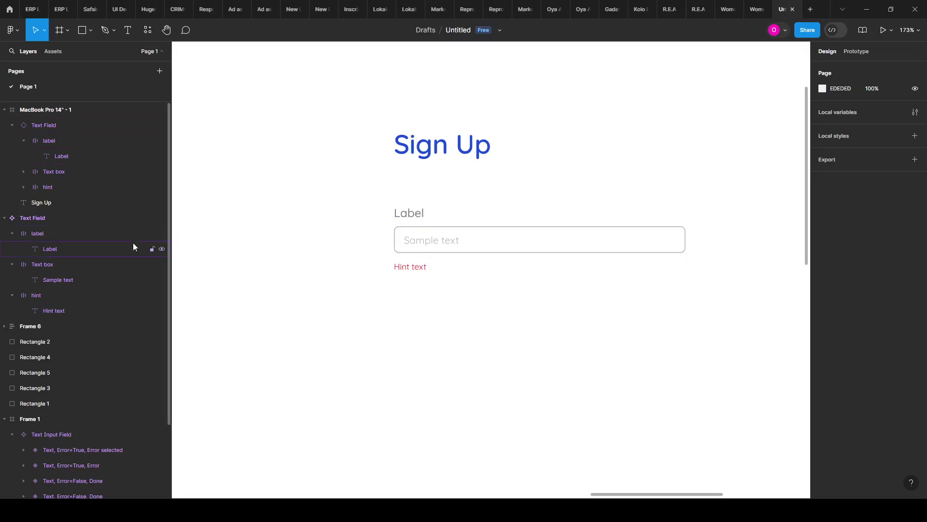
scroll(531, 255, "down", 2)
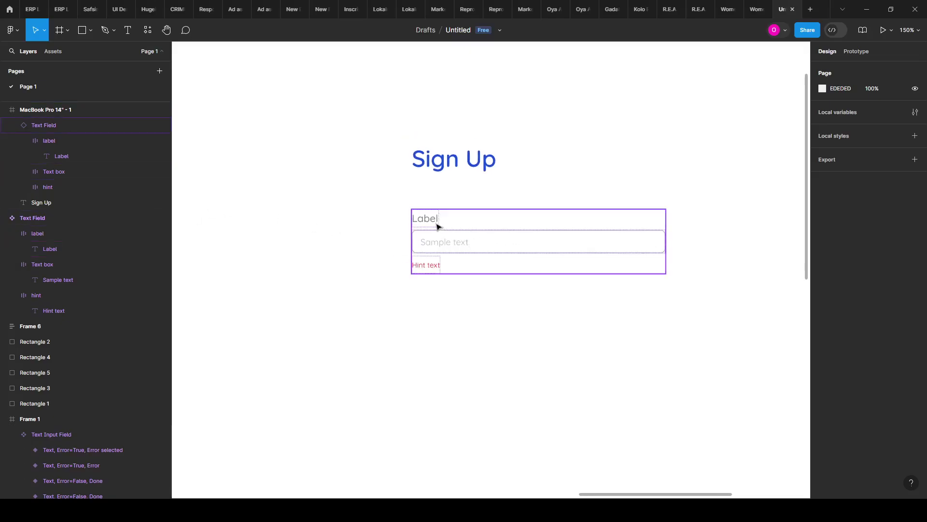
scroll(520, 240, "down", 4)
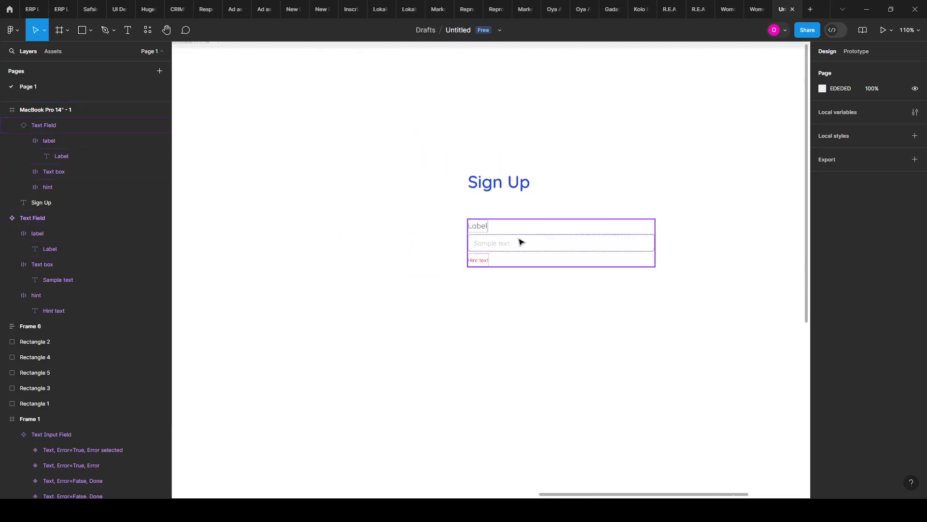
scroll(474, 236, "up", 6)
left_click(472, 232)
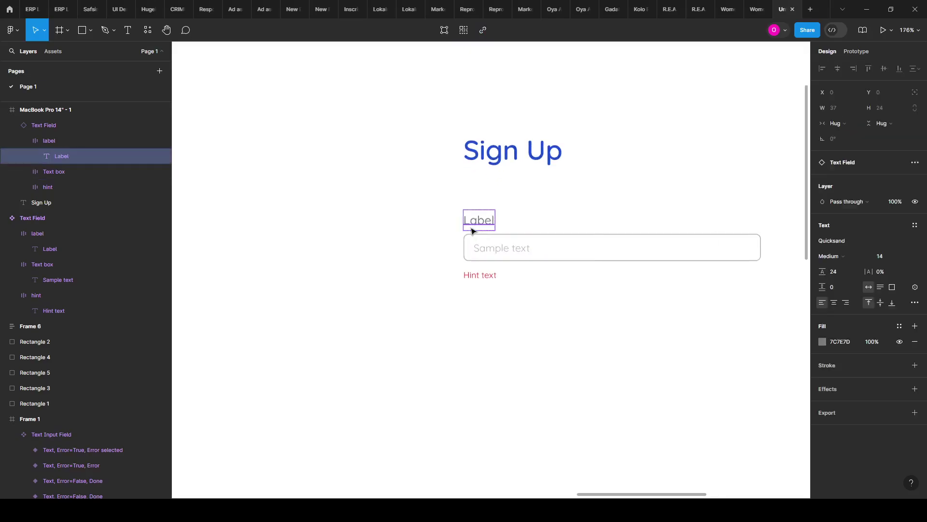
scroll(751, 305, "down", 8)
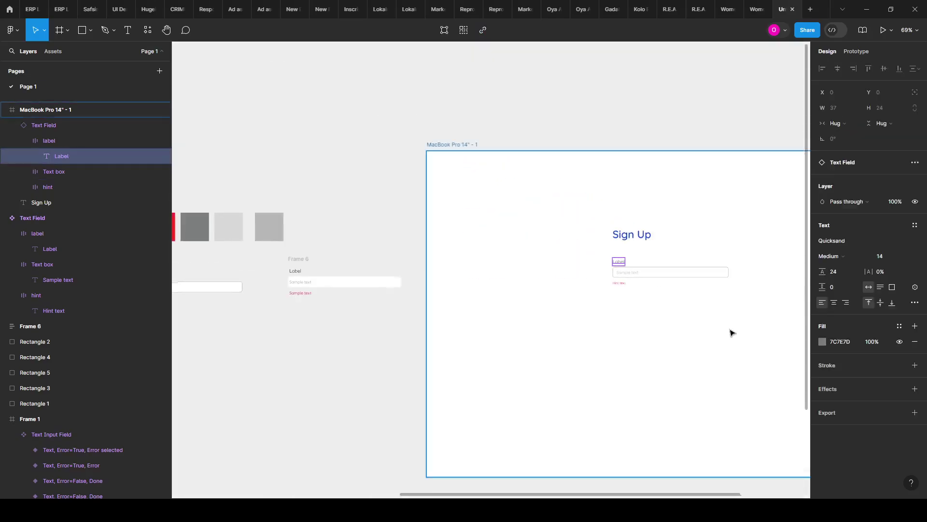
scroll(341, 317, "left", 6)
scroll(204, 213, "up", 6)
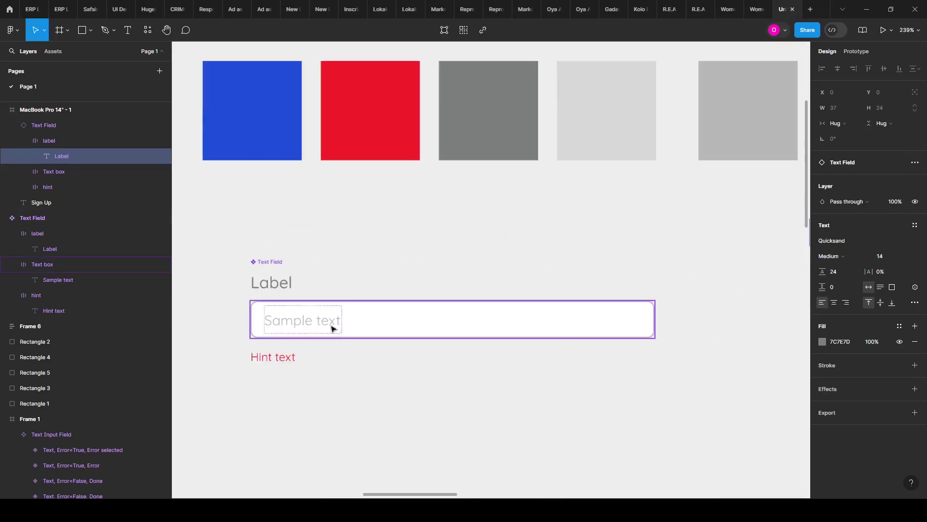
Step: Change the main Text Field component's label text to 'Name'
left_click(267, 291)
double_click(267, 291)
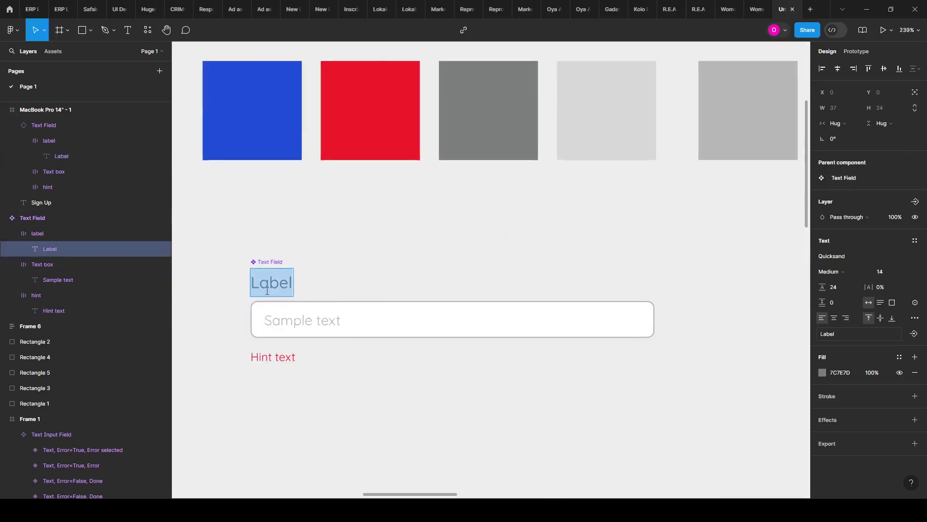
type("Name")
key("Escape")
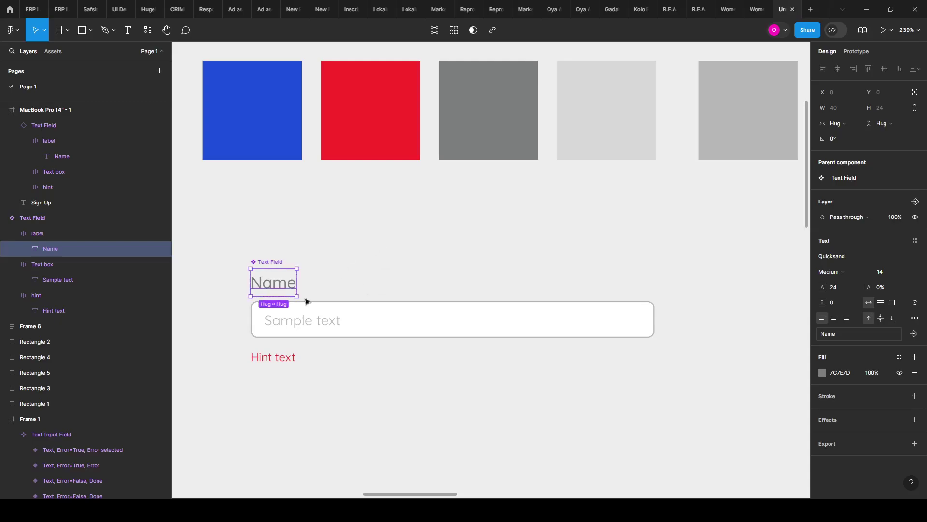
scroll(290, 314, "down", 8)
scroll(776, 314, "up", 5)
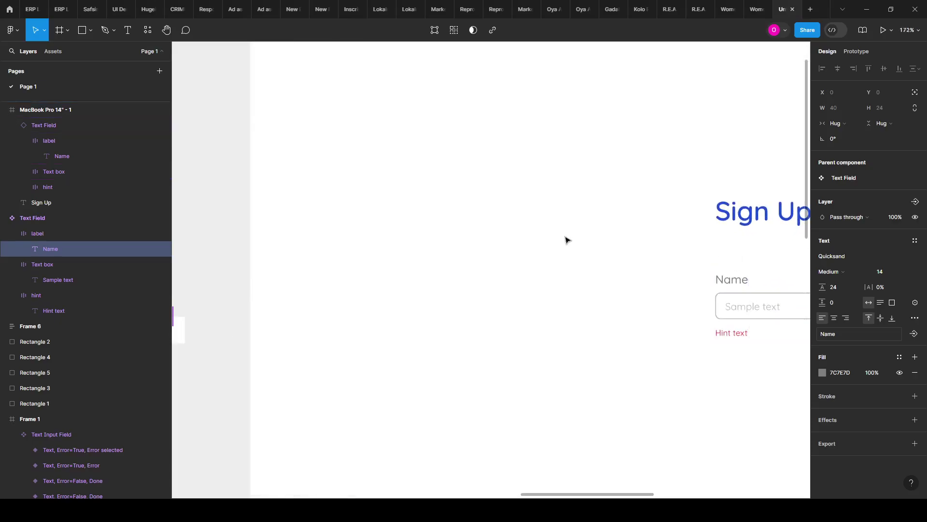
left_click(567, 240)
scroll(470, 240, "right", 2)
scroll(532, 232, "up", 3)
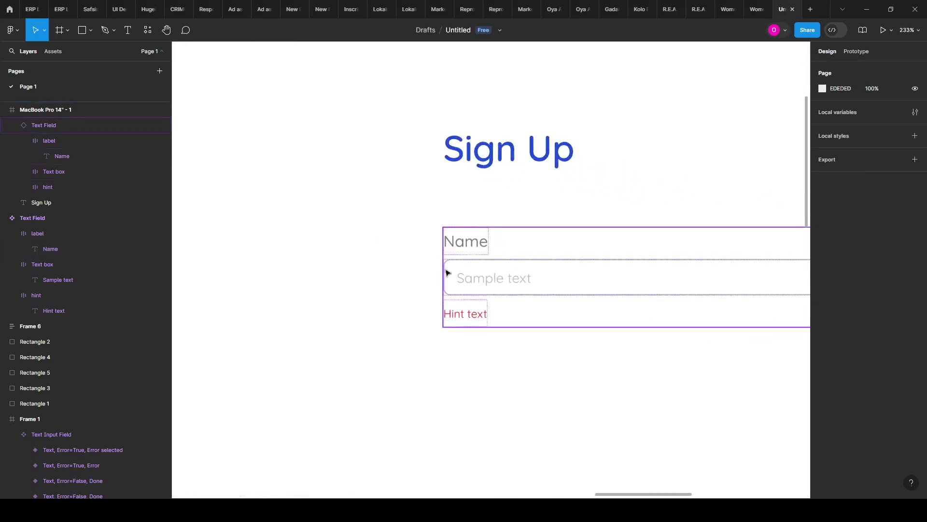
Step: Relabel the text field instance under Sign Up as 'Email'
double_click(460, 243)
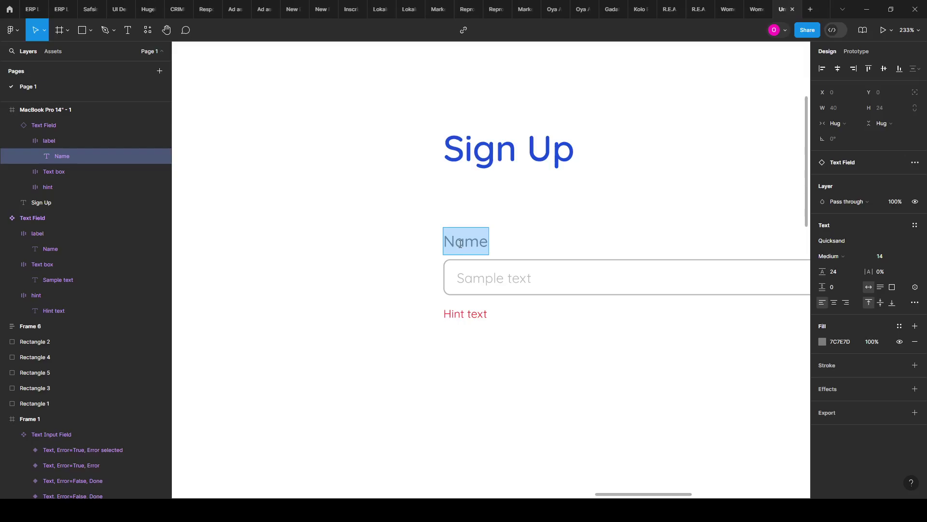
type("Email")
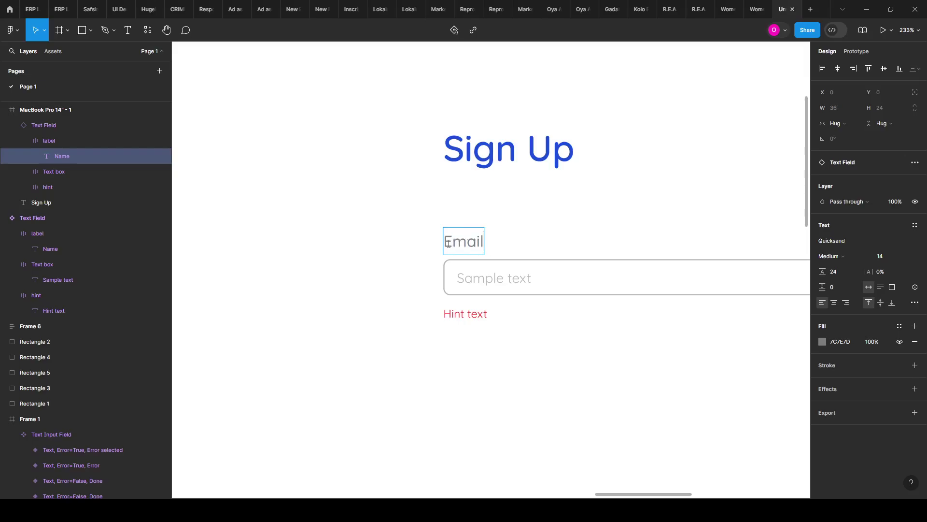
key("Escape")
scroll(483, 319, "down", 5)
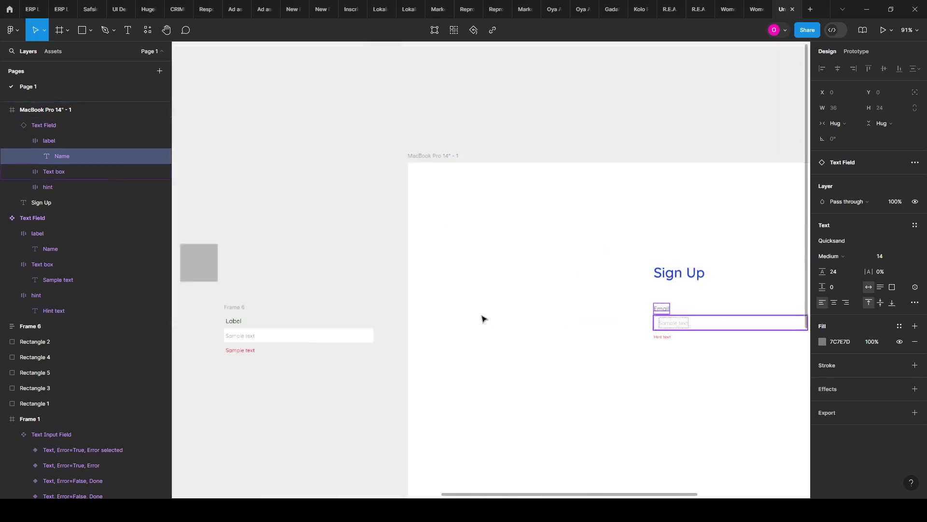
left_click(698, 321)
scroll(571, 358, "down", 5)
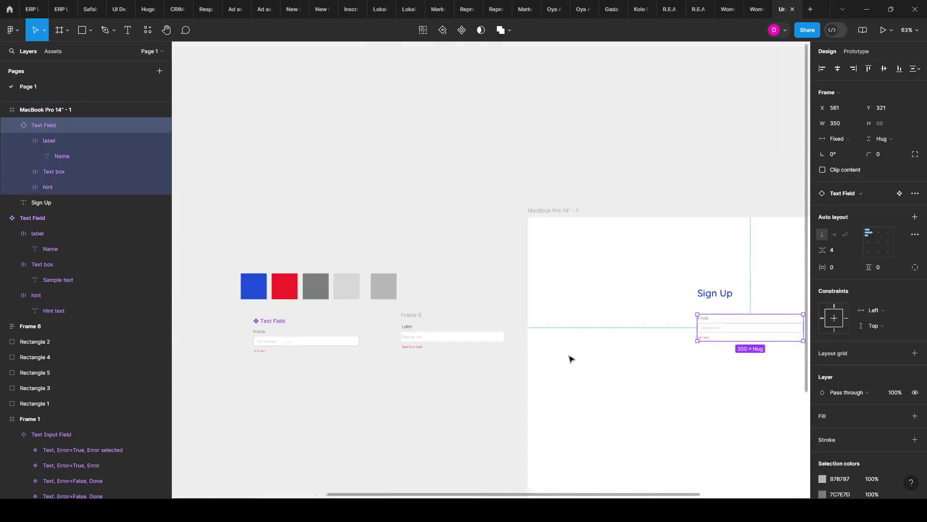
scroll(416, 326, "up", 5)
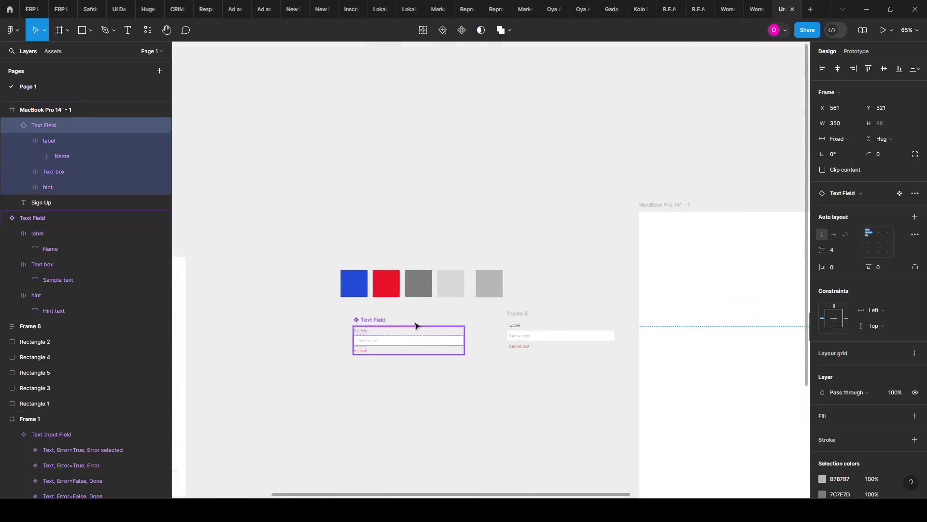
scroll(354, 334, "up", 2)
Step: Retype the main component's label back to 'Label' and bring the Sign Up frame into view
double_click(356, 332)
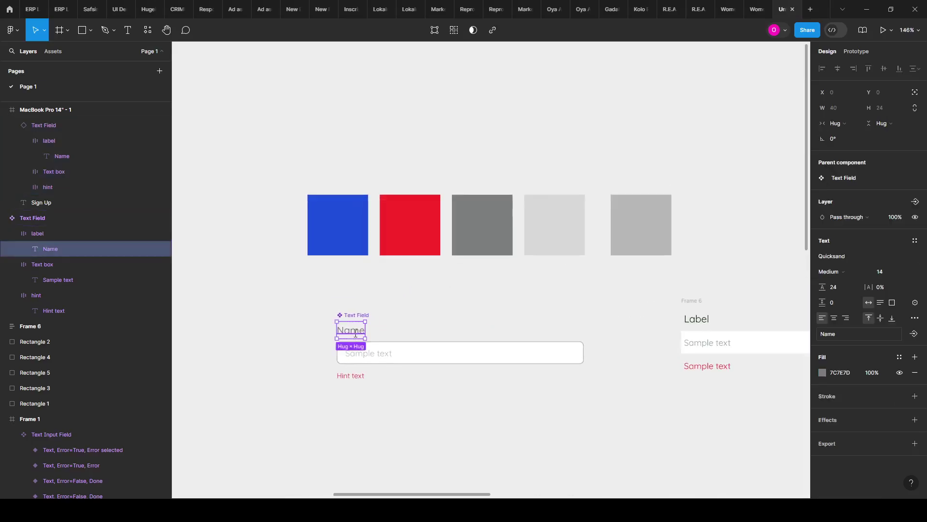
double_click(356, 334)
type("Lab")
type("el")
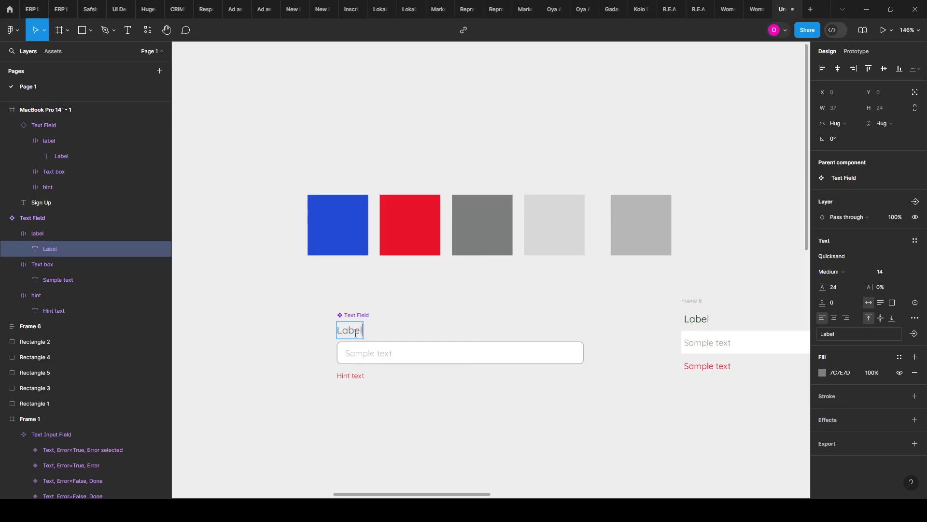
left_click(503, 310)
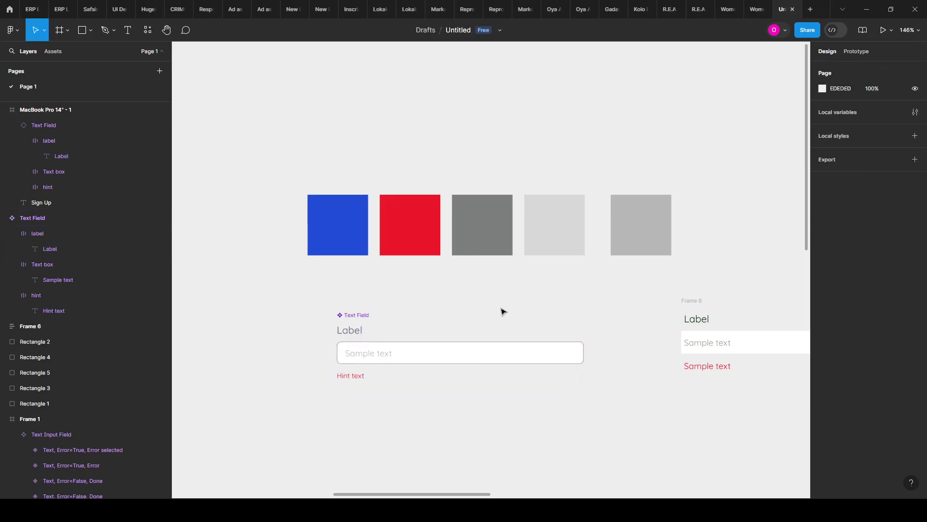
left_click_drag(503, 310, 345, 309)
scroll(590, 267, "right", 10)
scroll(590, 267, "down", 2)
left_click_drag(622, 267, 483, 290)
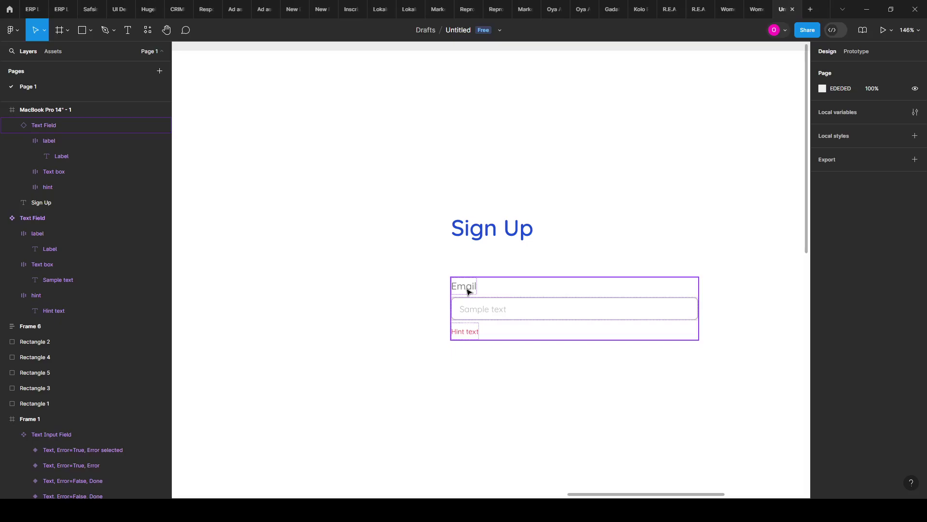
Step: Reset all changes on the Sign Up Email field instance so it matches the component
scroll(677, 314, "down", 5)
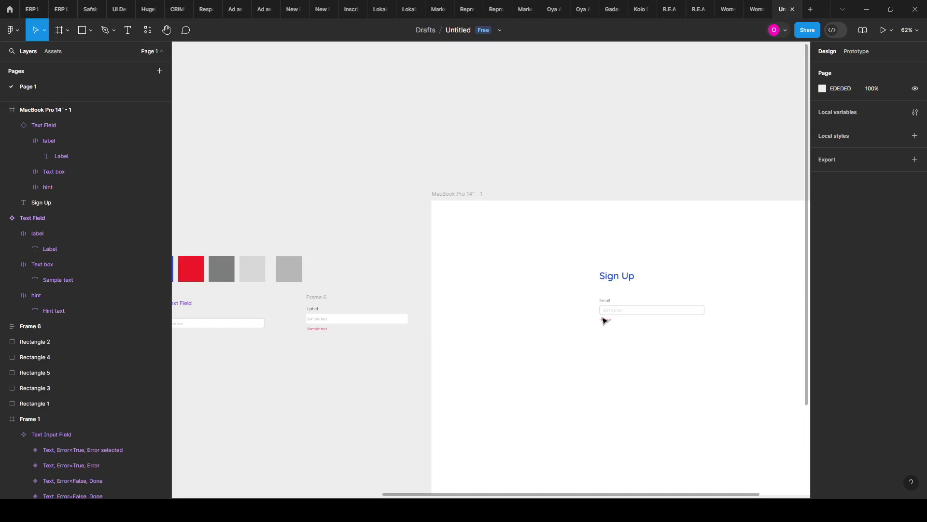
scroll(633, 320, "up", 5)
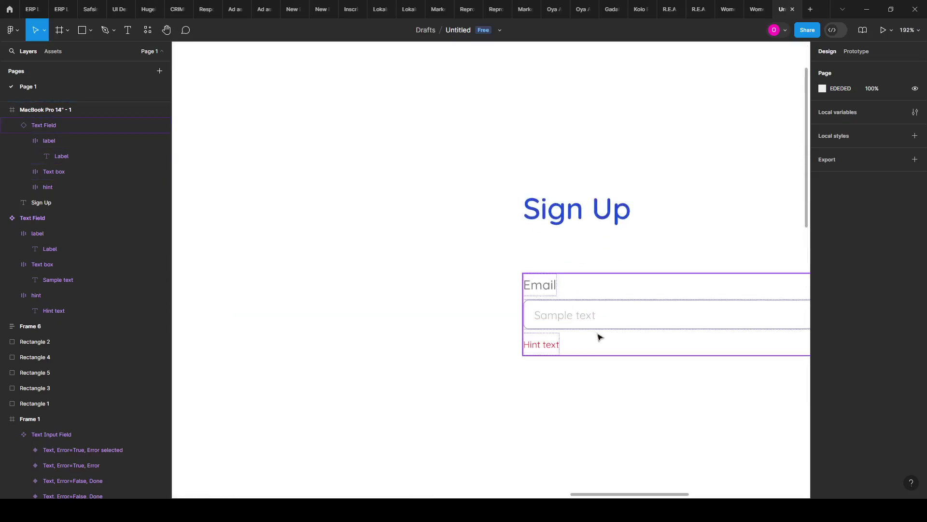
scroll(536, 304, "up", 3)
left_click_drag(536, 304, 457, 284)
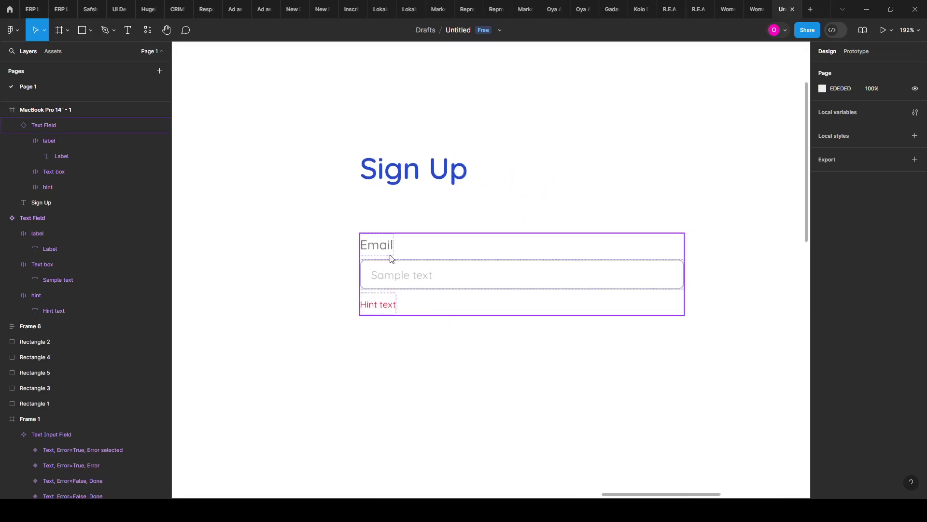
scroll(543, 252, "down", 4)
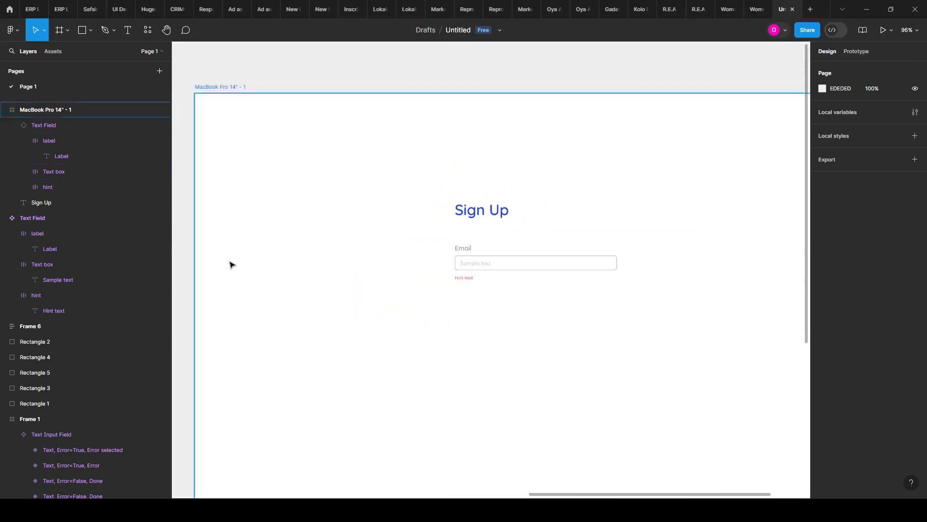
scroll(530, 263, "up", 5)
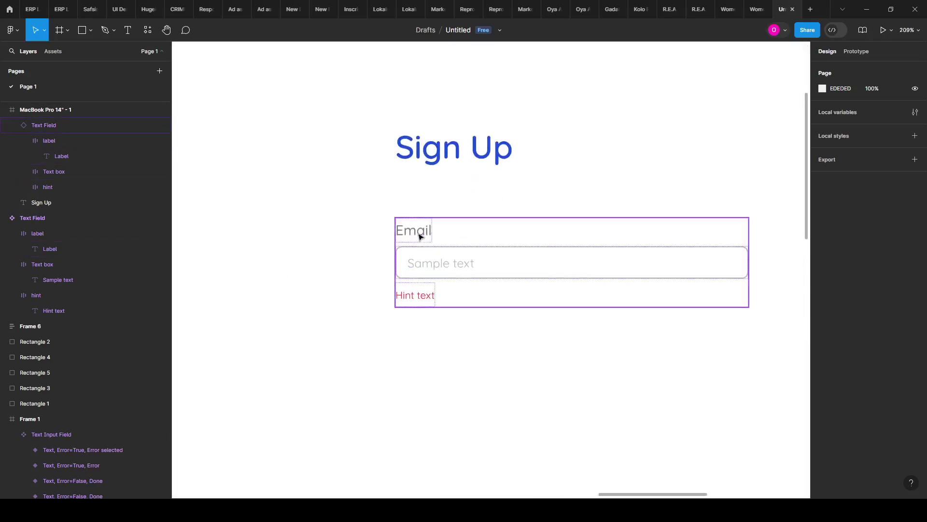
left_click(420, 237)
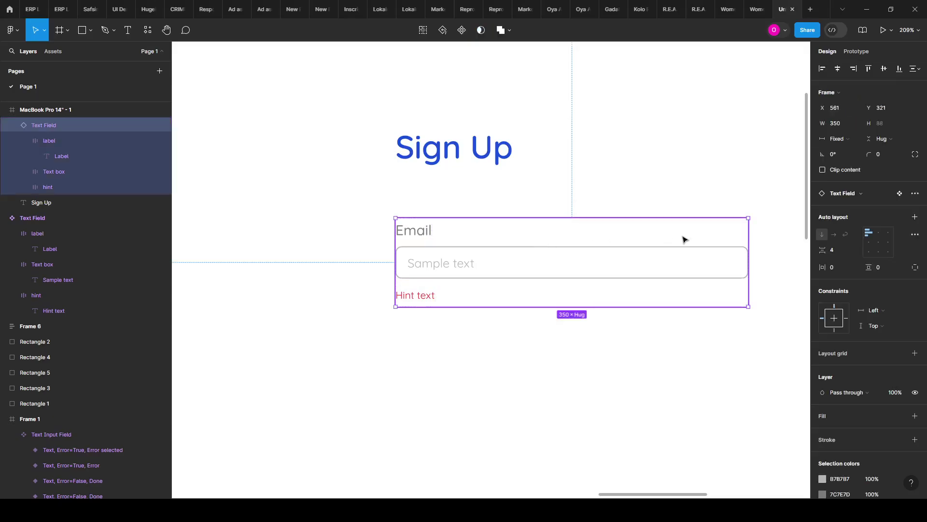
left_click(914, 194)
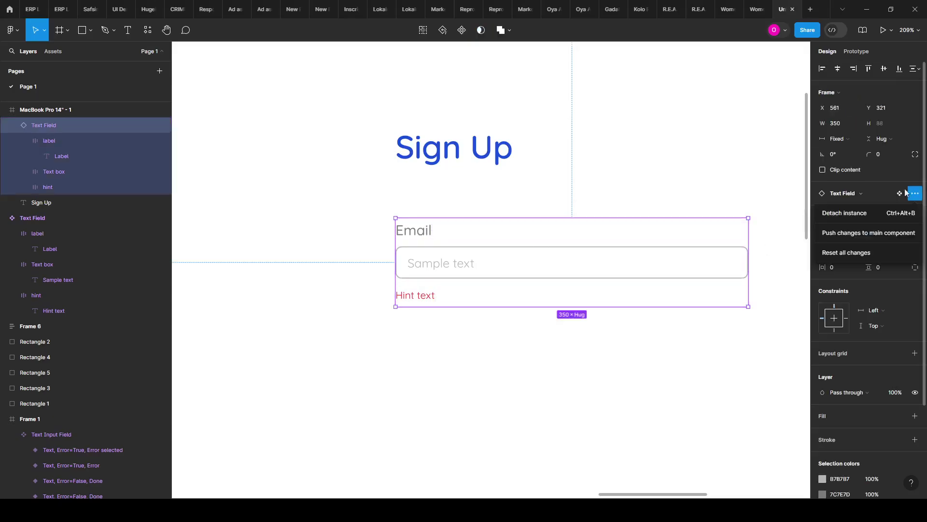
left_click(836, 254)
Step: Deselect and pan over to the main Text Field component
left_click(483, 372)
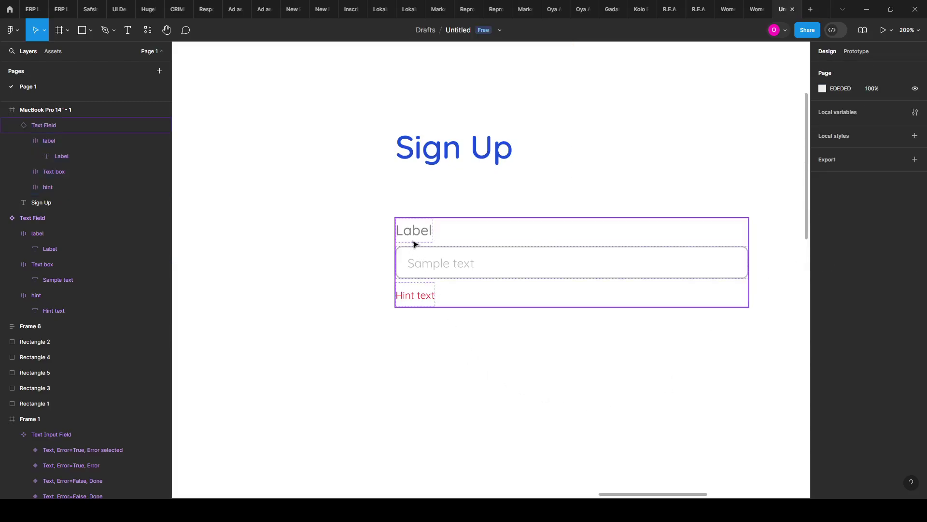
scroll(718, 277, "down", 10)
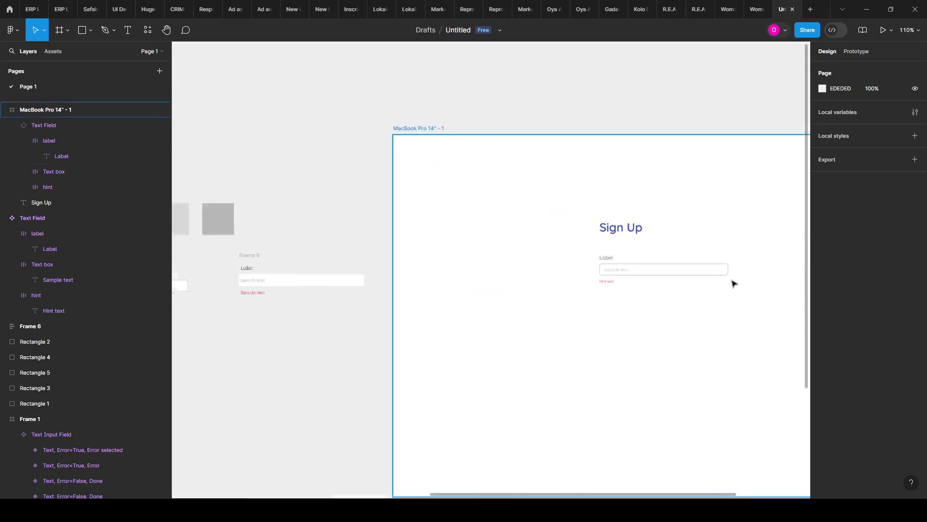
scroll(499, 304, "up", 6)
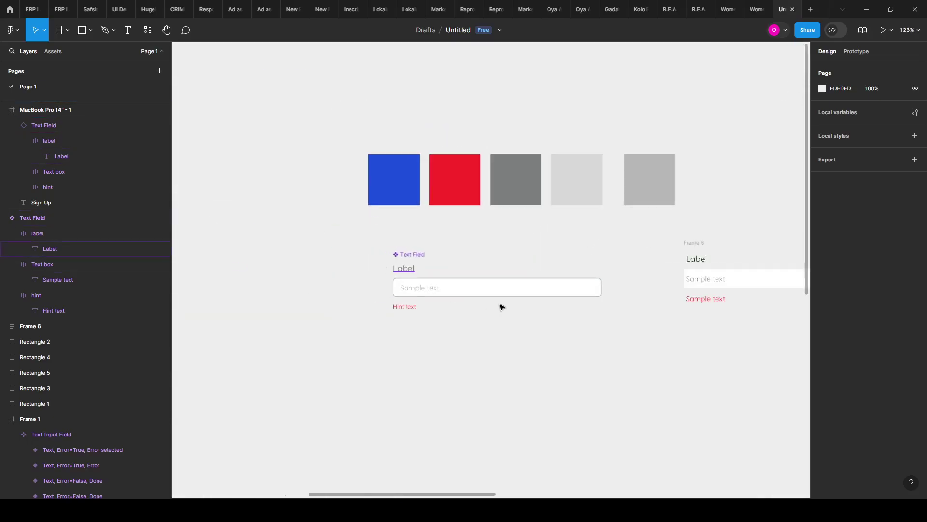
left_click_drag(612, 331, 590, 327)
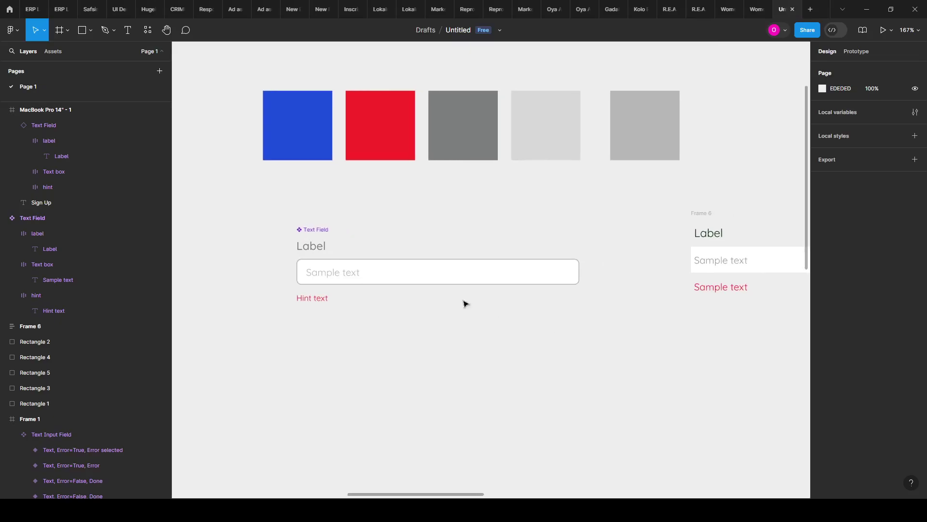
Step: Drill into the Text Field component and select its Label text layer without editing it
left_click(314, 249)
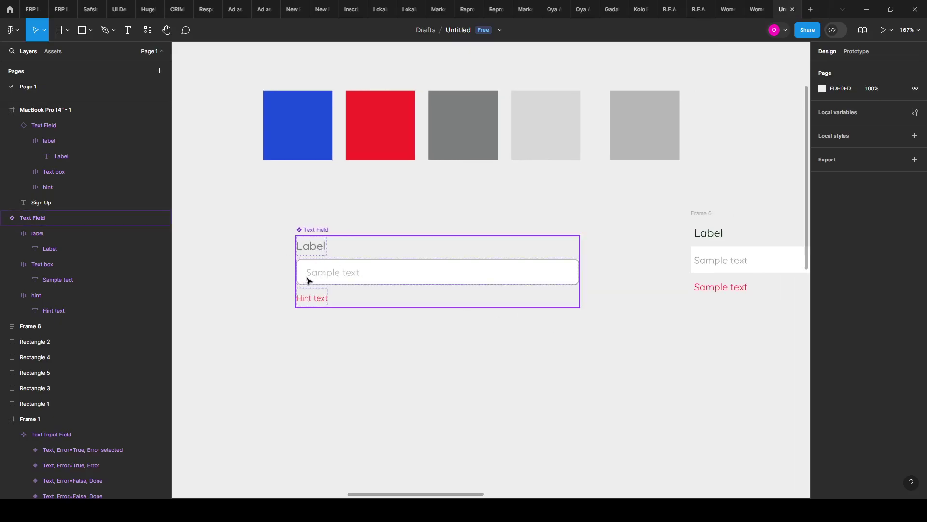
double_click(326, 274)
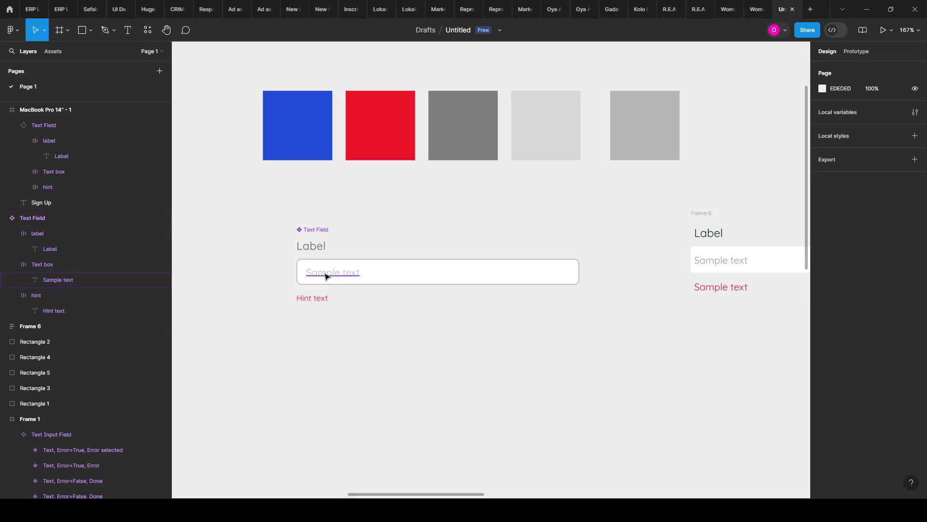
left_click(313, 250)
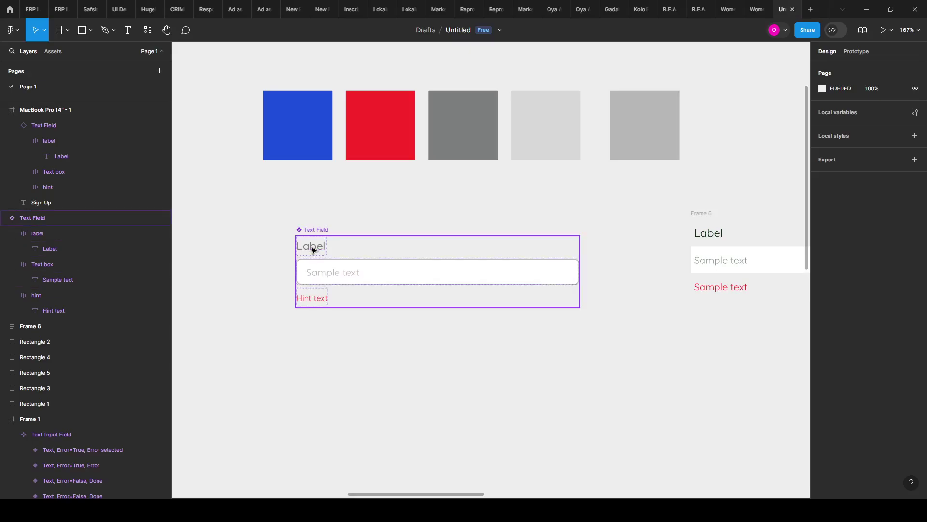
left_click(313, 250)
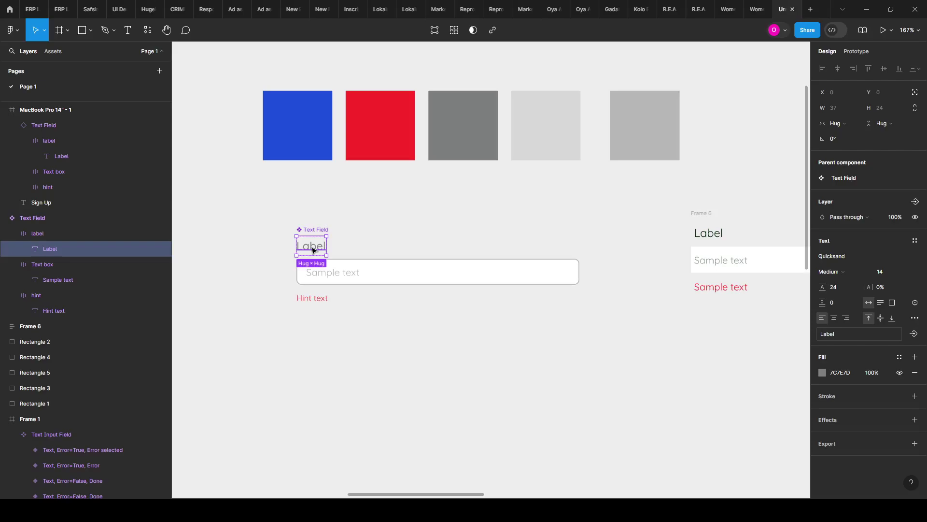
double_click(309, 250)
key("Escape")
Step: Create a 'Label text' text property on the Label layer, after abandoning a visibility property
left_click(919, 206)
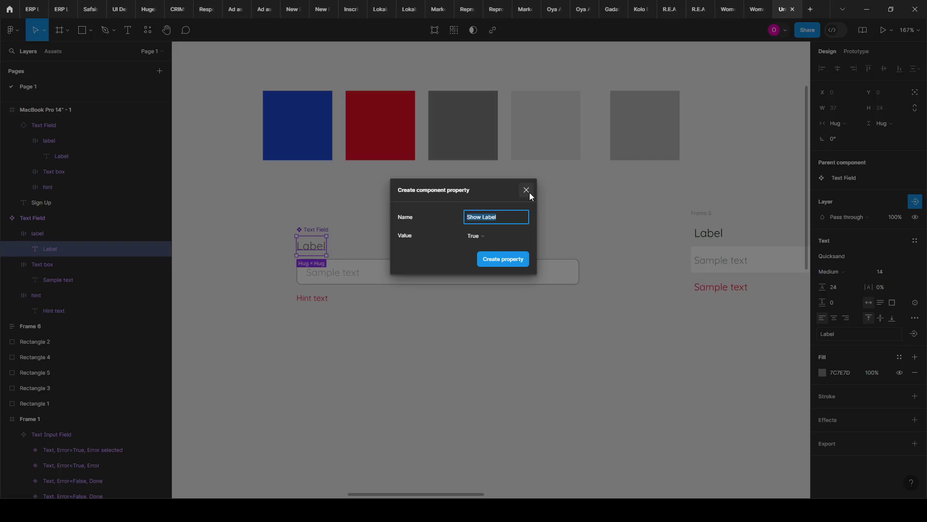
left_click(526, 190)
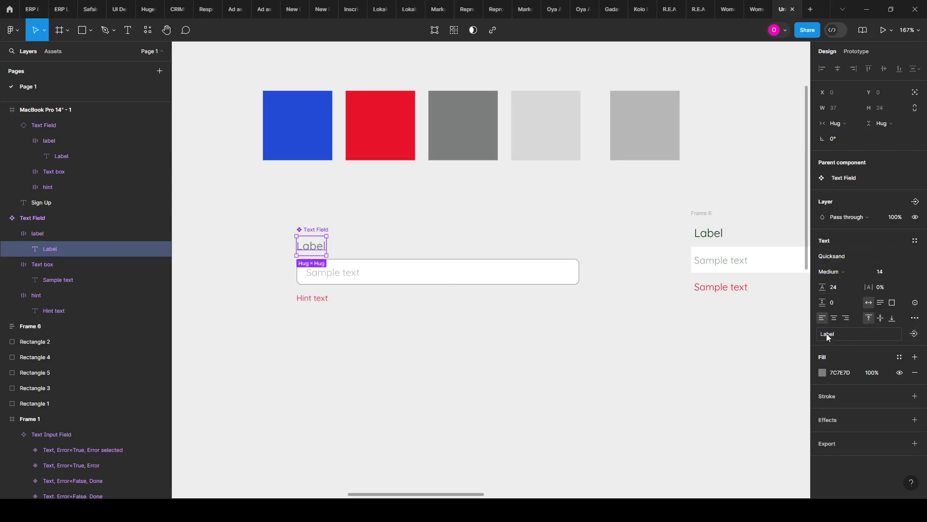
left_click(914, 336)
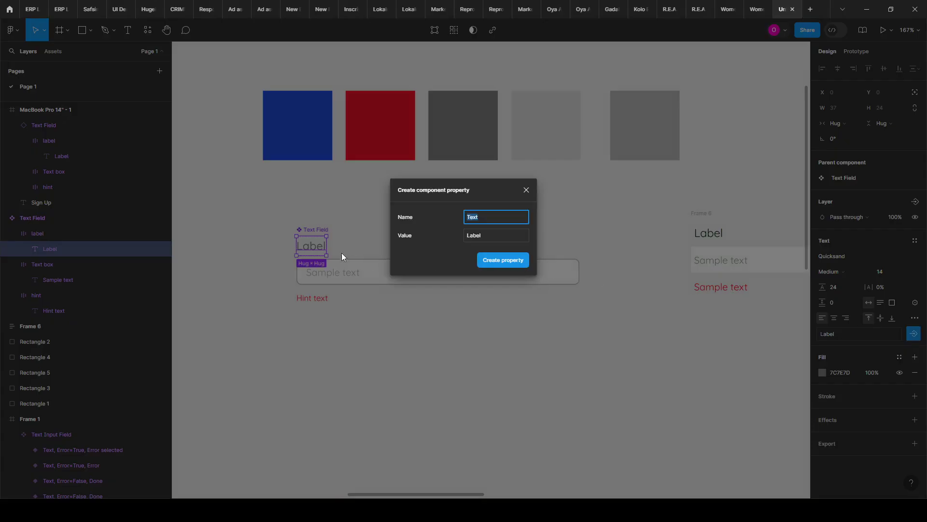
type("Labe")
type("l tr")
type("xt")
left_click(511, 256)
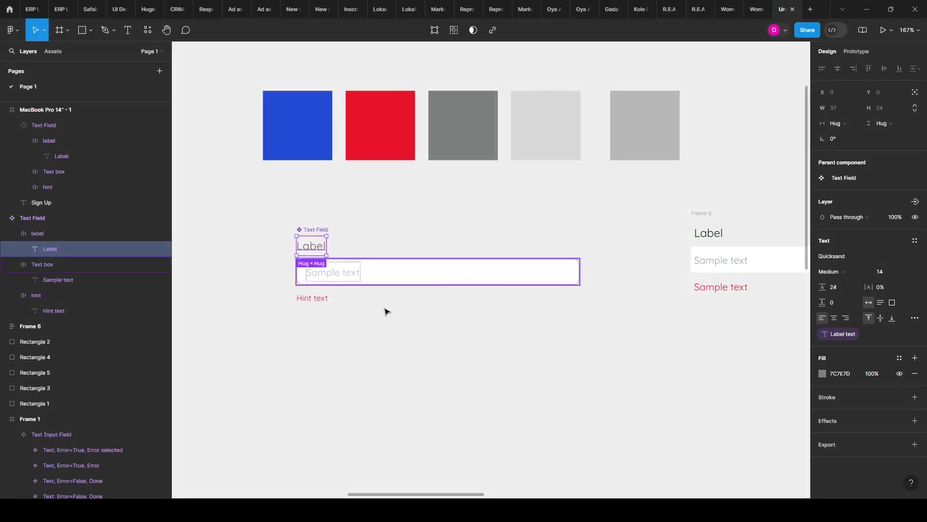
left_click(378, 325)
scroll(595, 267, "right", 15)
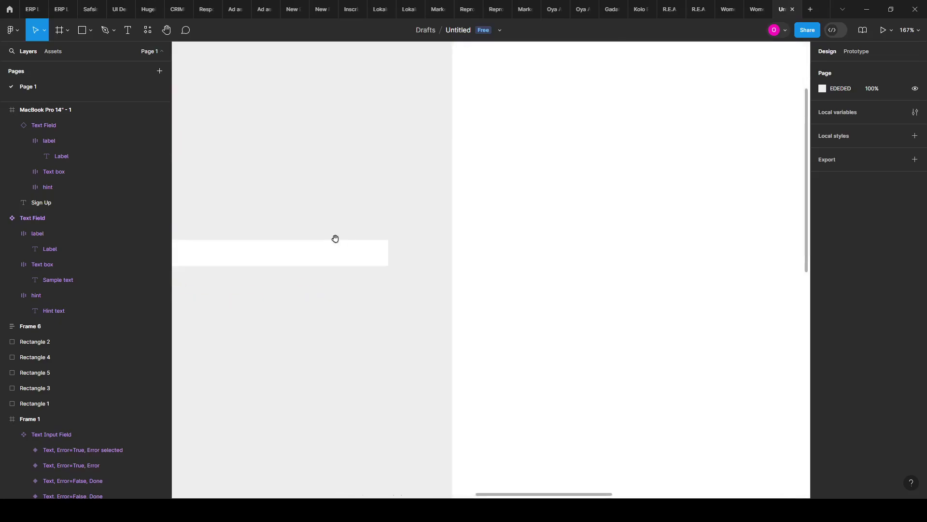
scroll(457, 267, "right", 4)
scroll(483, 231, "left", 8)
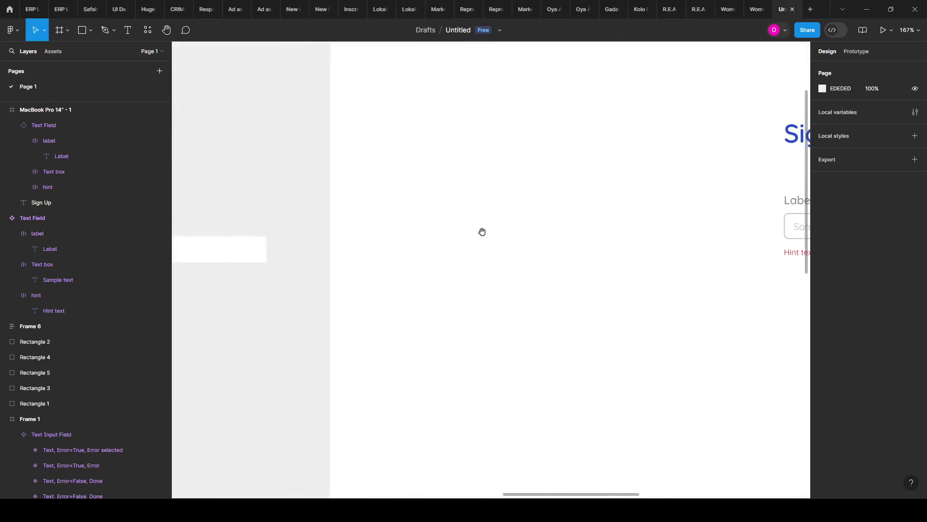
scroll(580, 281, "down", 3)
left_click(393, 269)
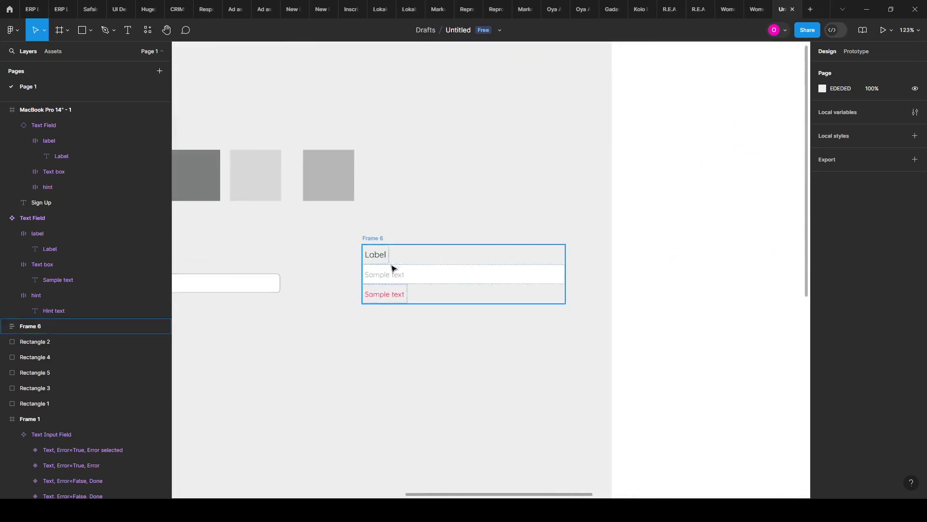
Step: Delete the leftover Frame 6 mockup
left_click(373, 237)
key("Delete")
scroll(556, 227, "right", 10)
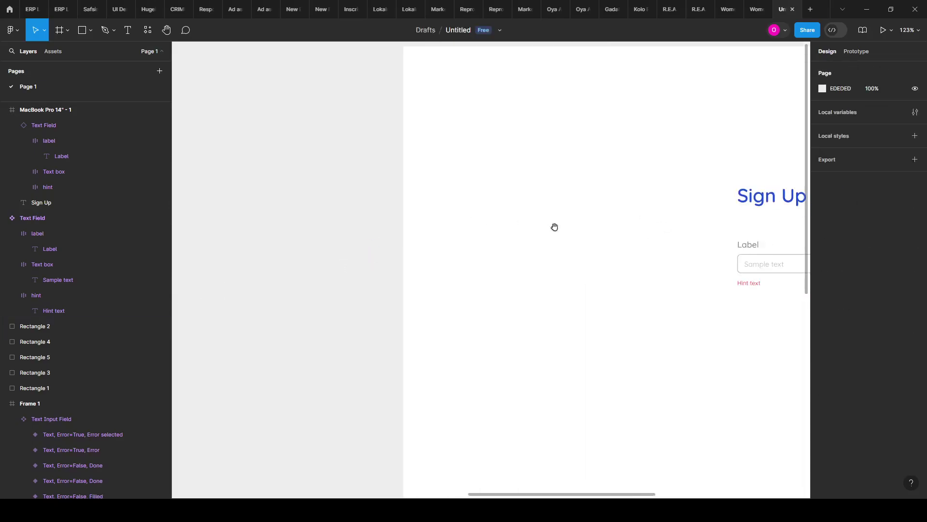
scroll(359, 238, "up", 2)
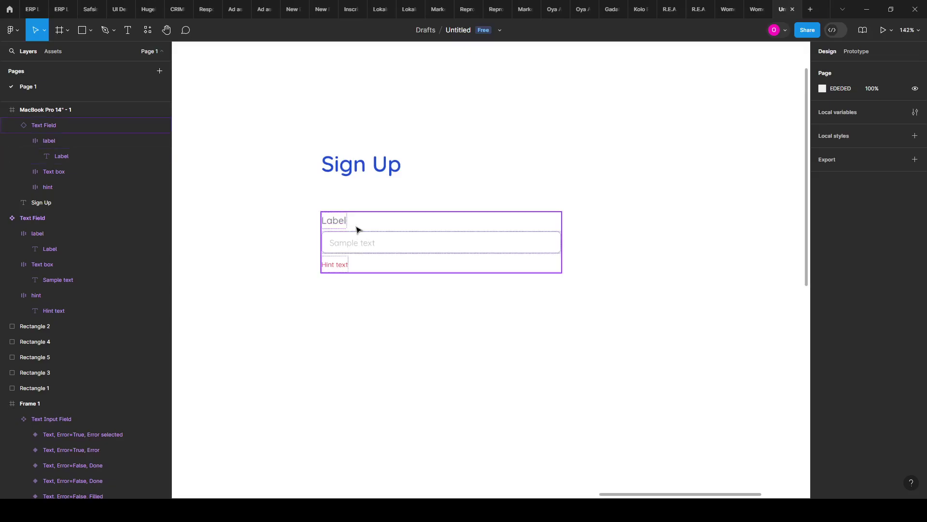
Step: Set the Sign Up instance's Label text property to 'Name'
left_click(358, 230)
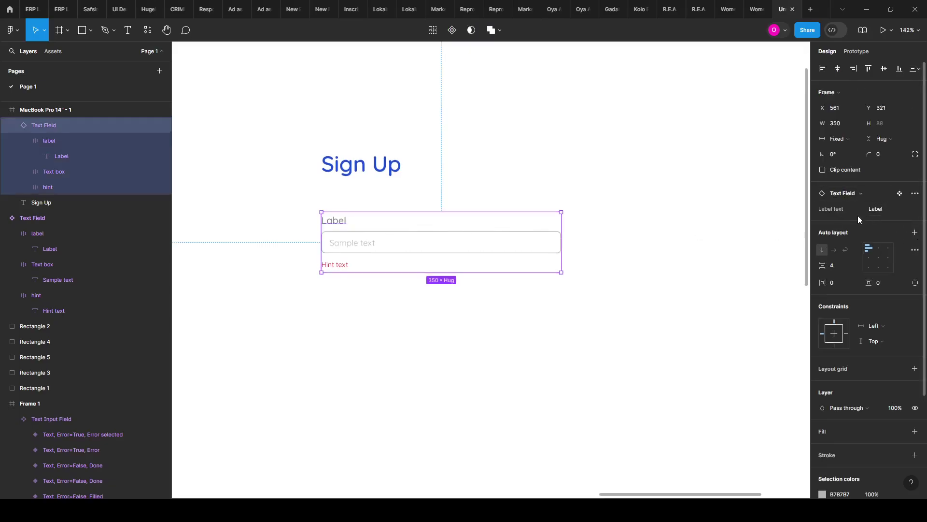
left_click(886, 209)
key("Return")
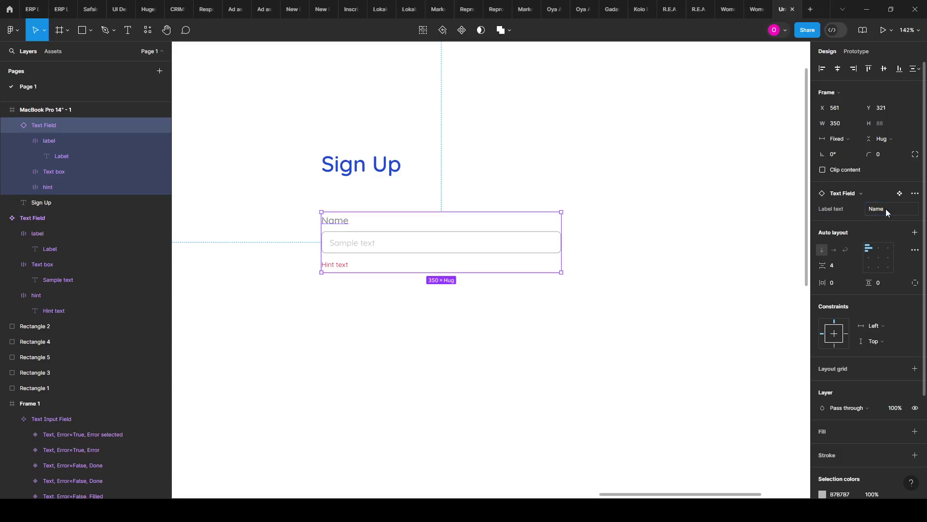
left_click(585, 205)
scroll(696, 300, "down", 5)
scroll(338, 304, "down", 2)
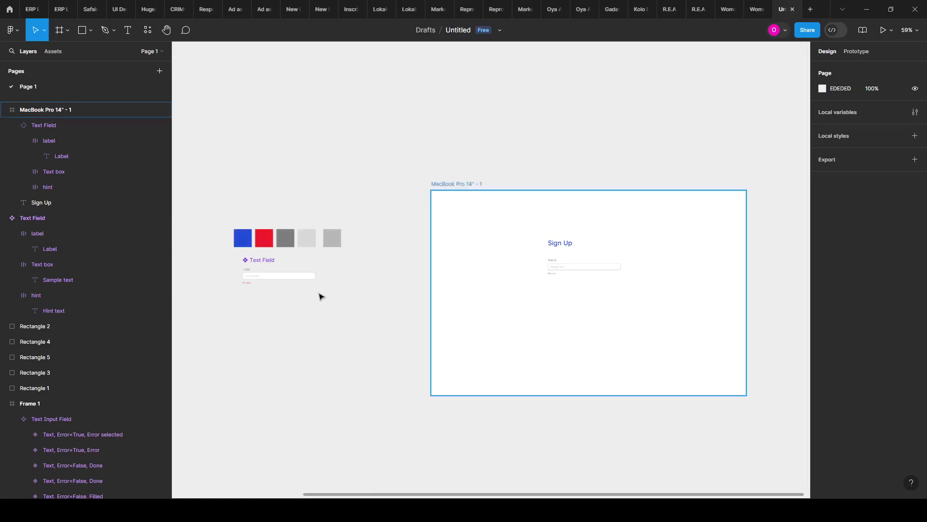
Step: Give the component's Label text Light weight and font size 48
scroll(257, 267, "up", 10)
scroll(295, 262, "up", 2)
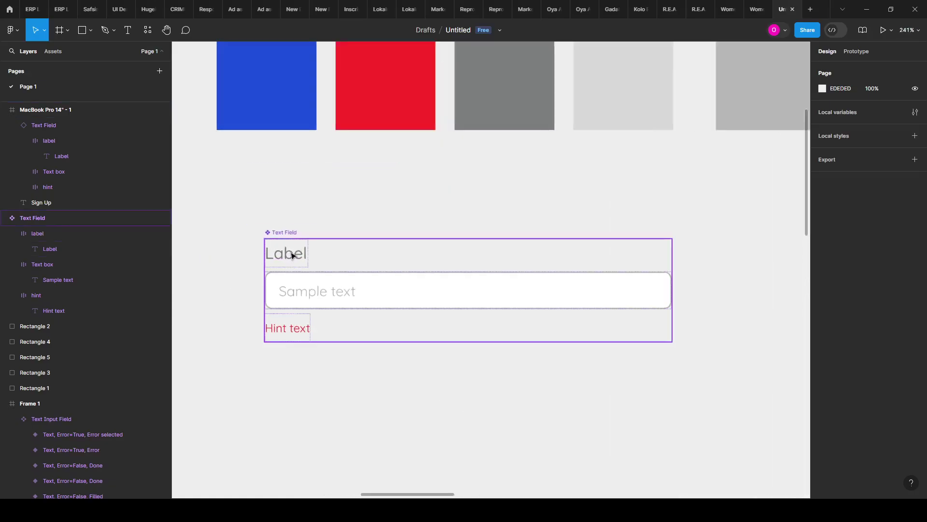
scroll(296, 263, "down", 1)
scroll(314, 241, "down", 1)
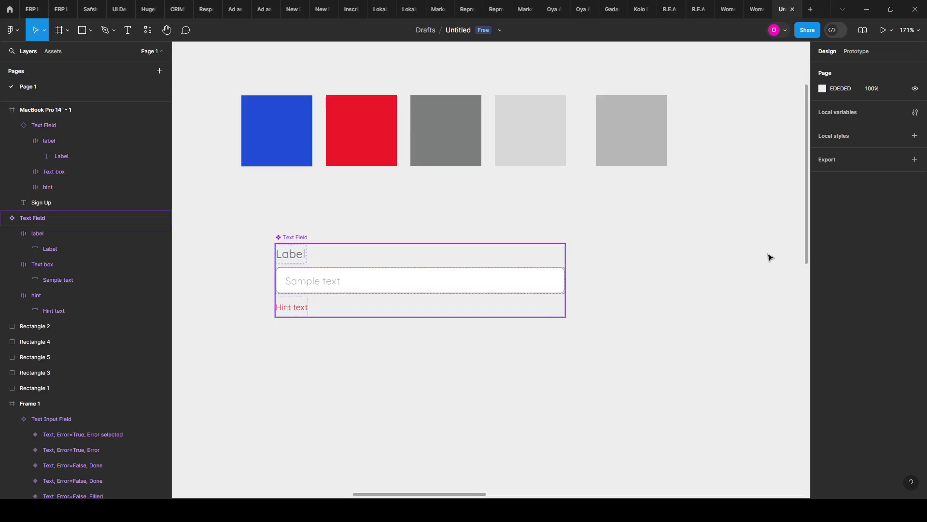
scroll(292, 262, "up", 3)
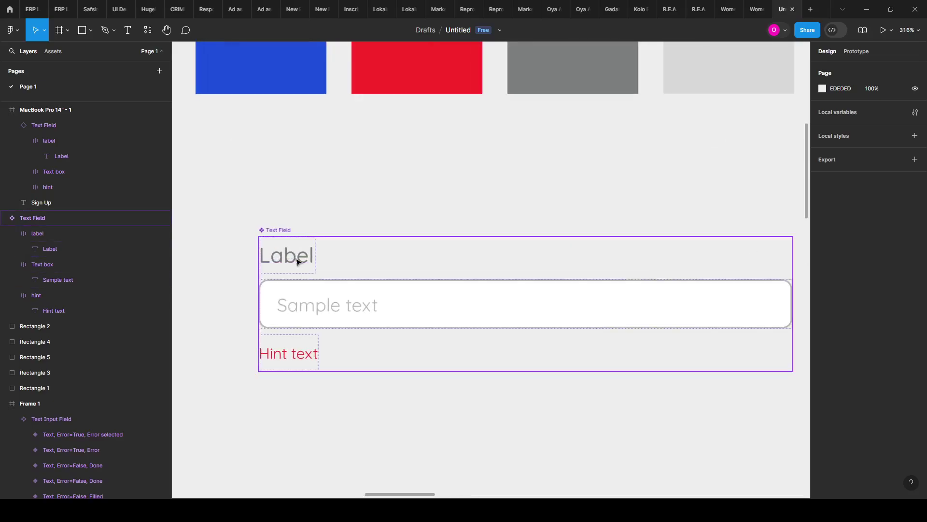
left_click(319, 261, "ctrl")
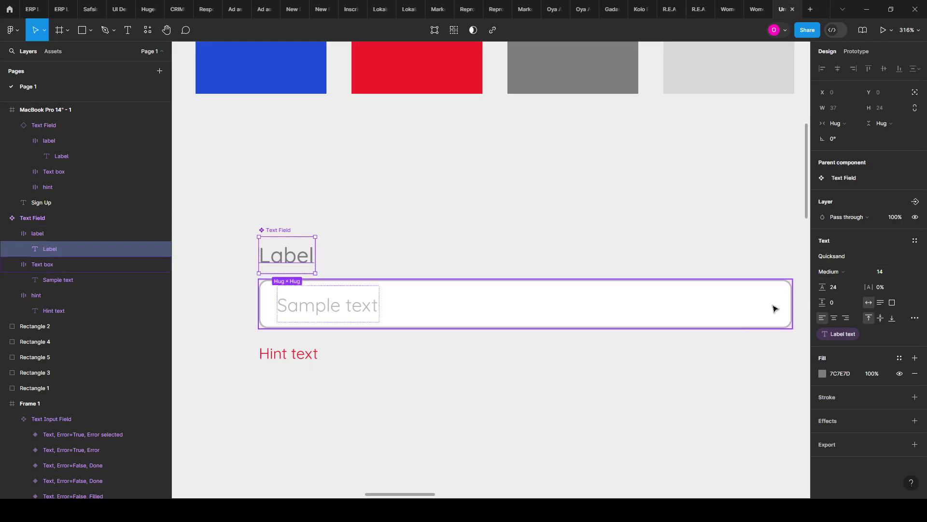
left_click(862, 273)
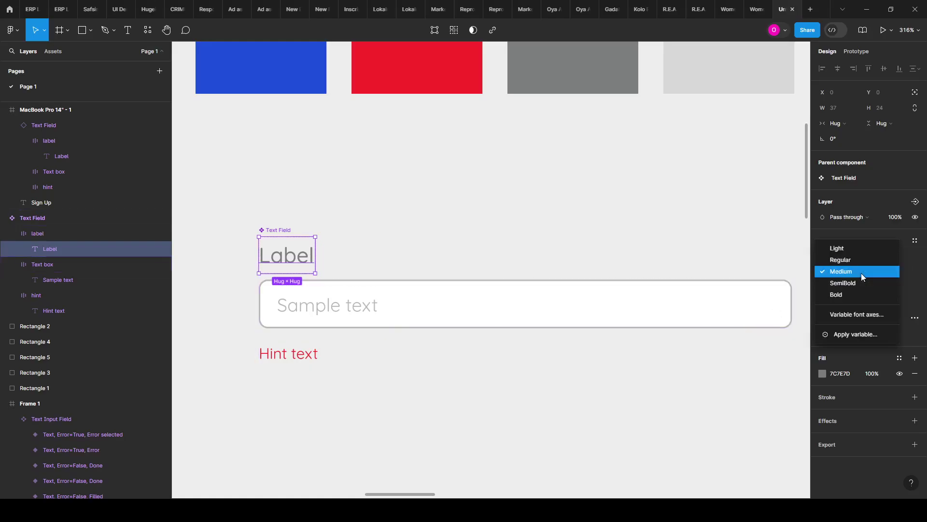
left_click(839, 250)
left_click(888, 278)
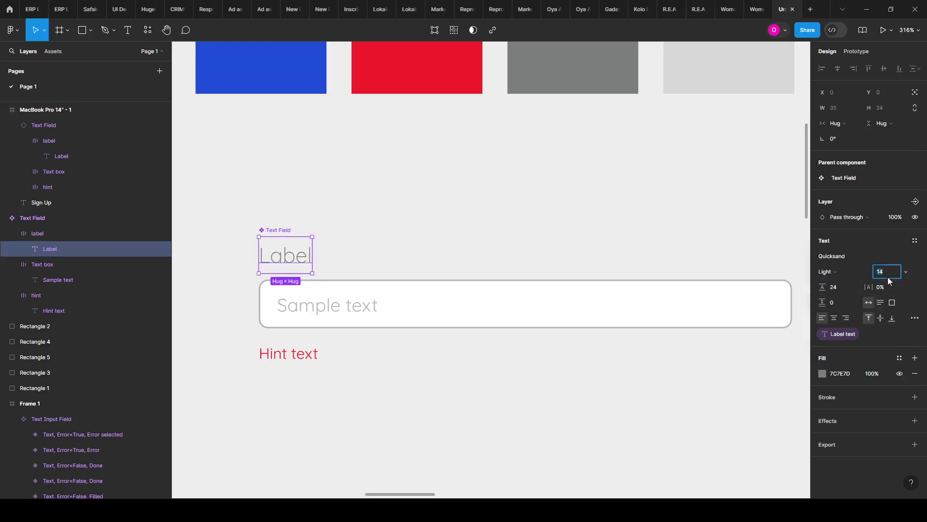
type("48")
key("Return")
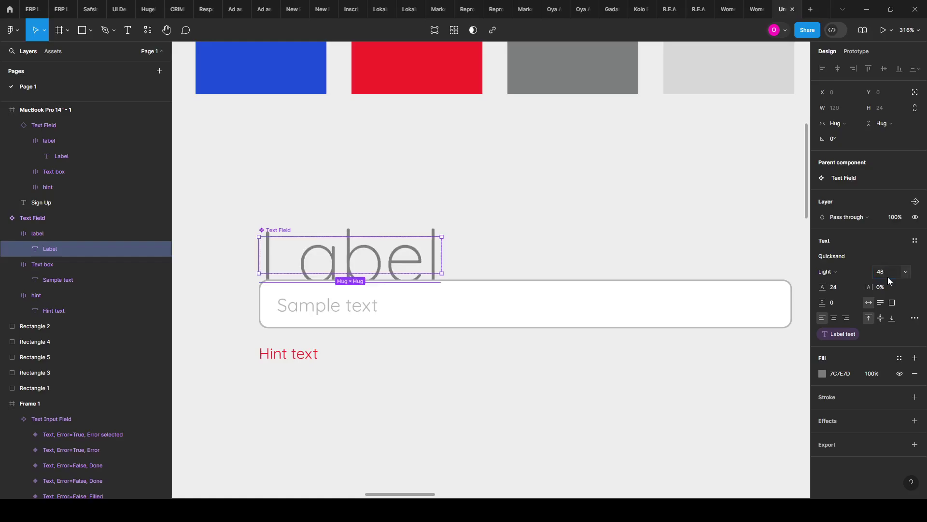
Step: Return the Label text to font size 14
scroll(309, 338, "down", 5)
scroll(302, 318, "down", 4)
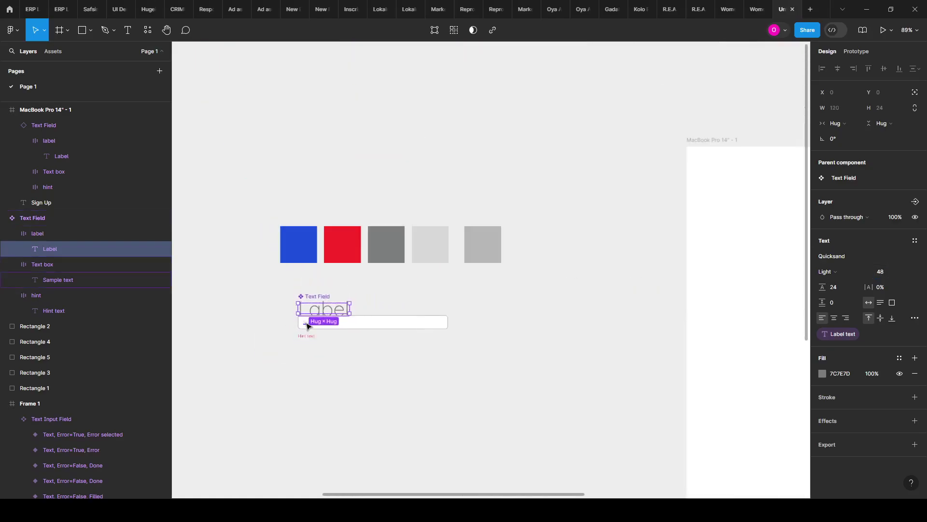
scroll(724, 331, "down", 2)
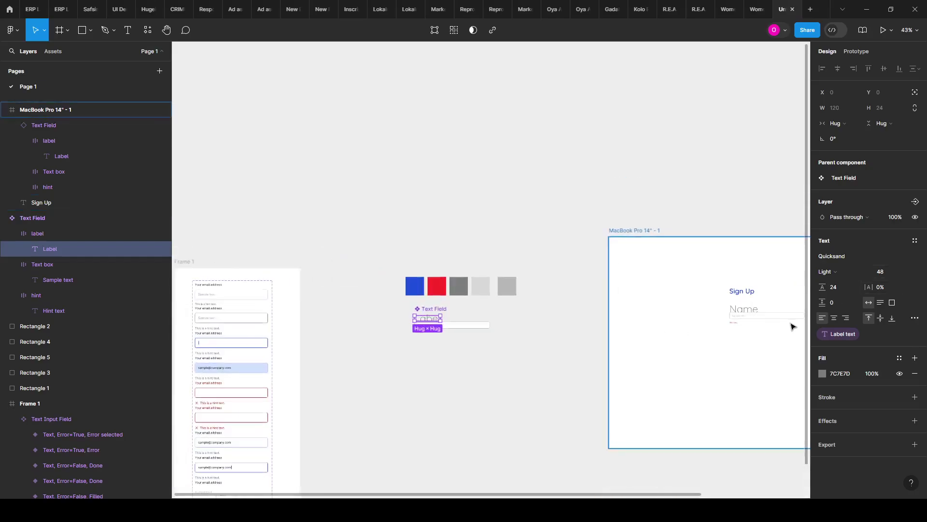
scroll(799, 321, "up", 4)
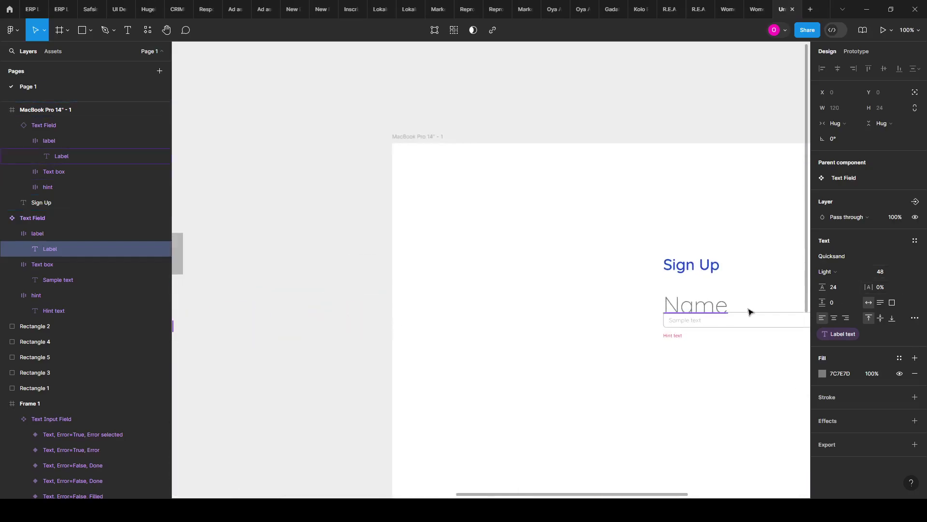
scroll(757, 306, "down", 3)
scroll(437, 365, "left", 3)
scroll(372, 337, "up", 3)
scroll(372, 337, "up", 5)
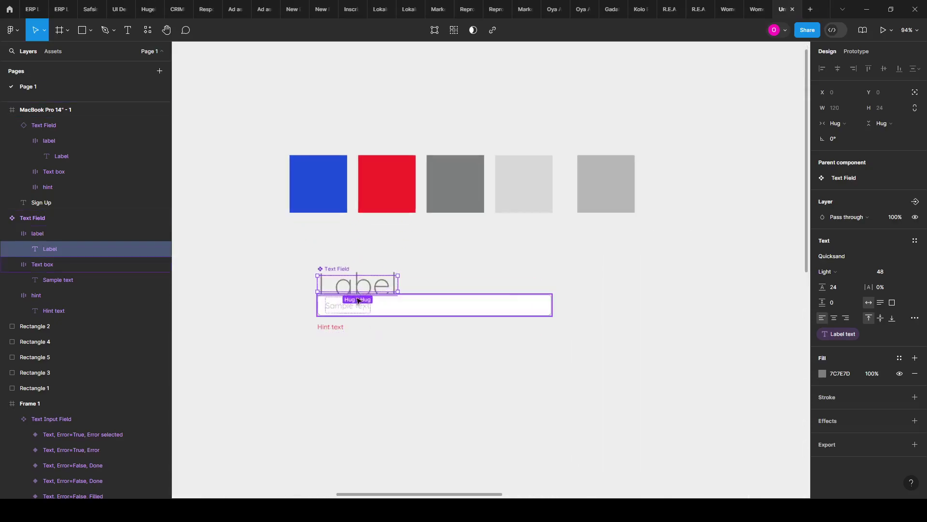
left_click(905, 269)
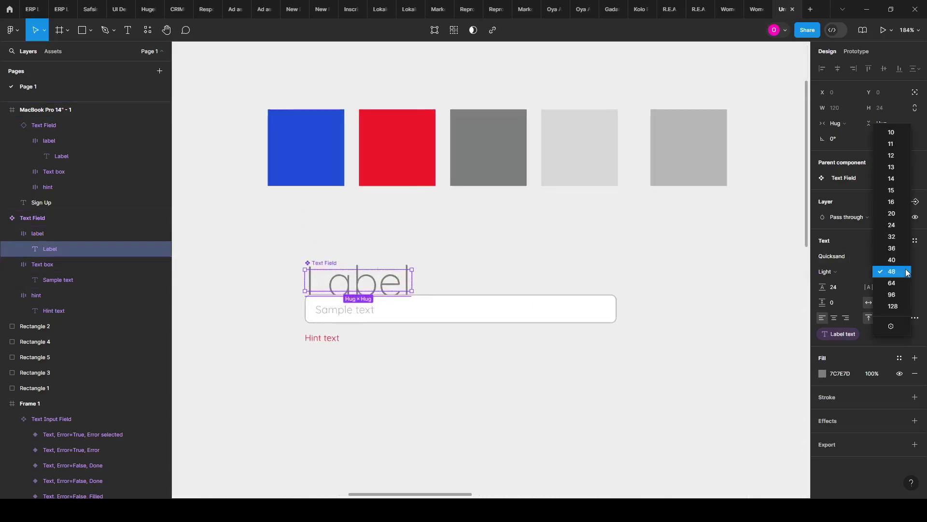
left_click(891, 178)
Step: Set the Label text to Medium weight and deselect it
left_click(835, 273)
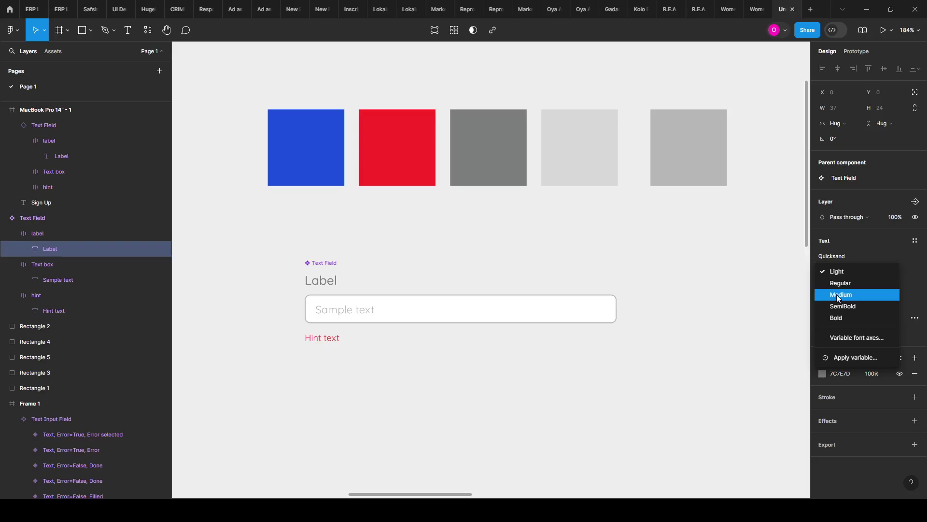
left_click(838, 296)
scroll(319, 317, "up", 3)
left_click(321, 409)
scroll(228, 292, "down", 5)
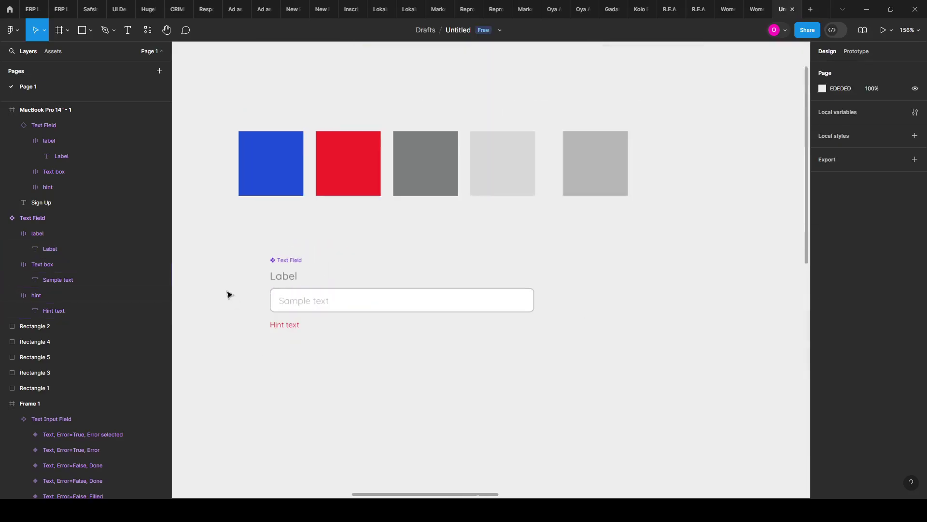
Step: Zoom in on the Text Field component and select its Label text layer
scroll(237, 297, "up", 4)
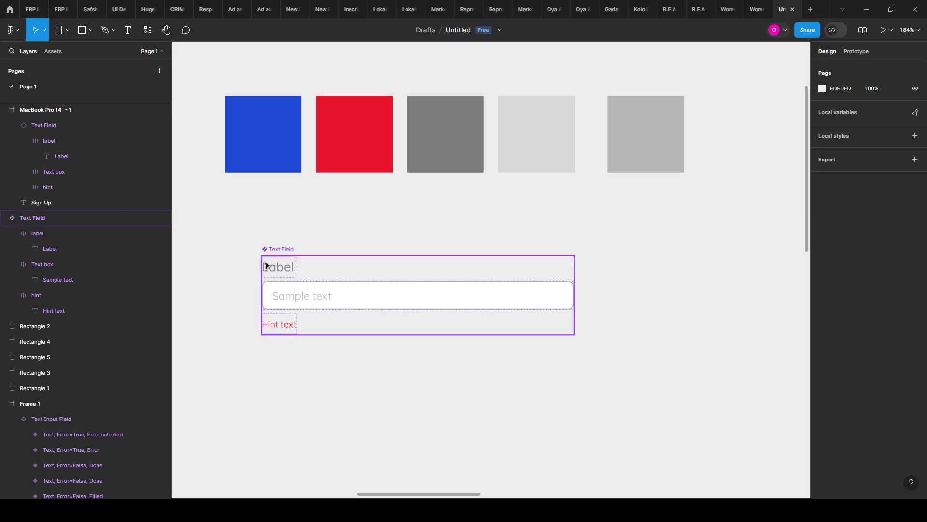
scroll(258, 274, "up", 5)
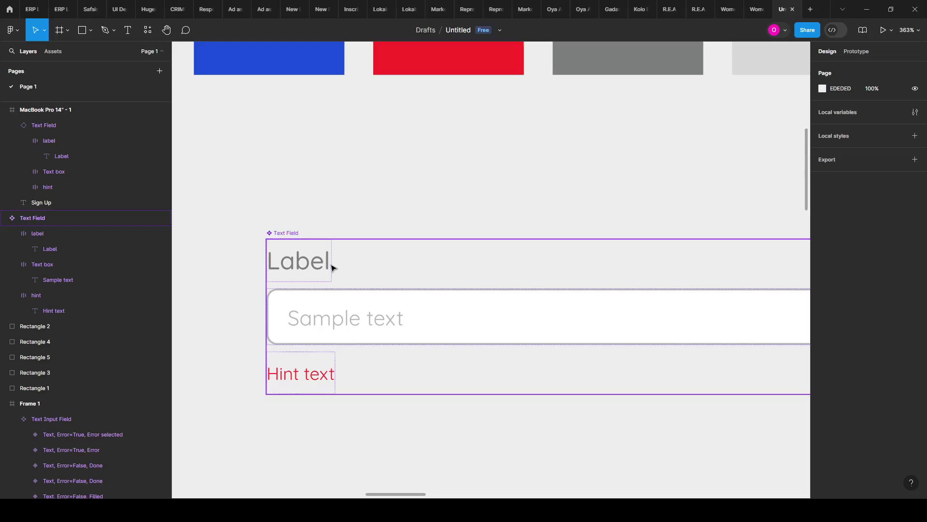
scroll(321, 273, "up", 1)
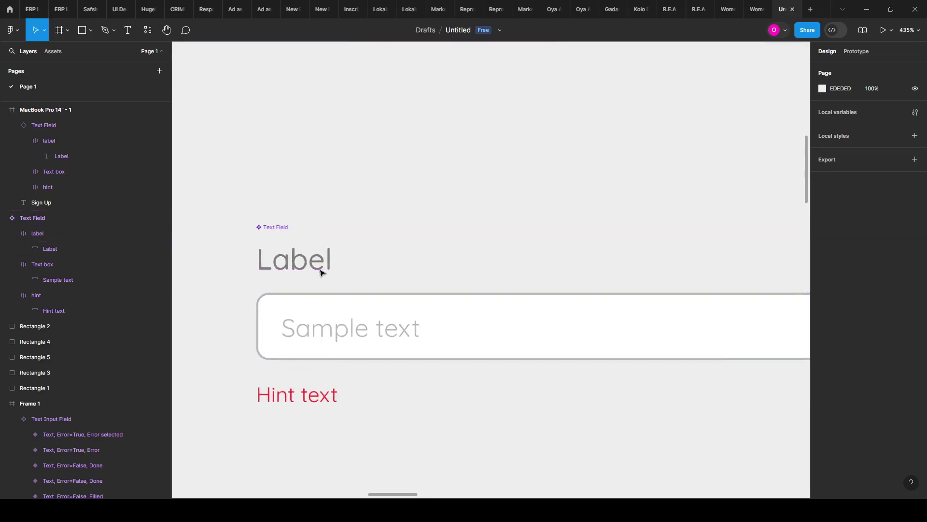
scroll(381, 290, "down", 1)
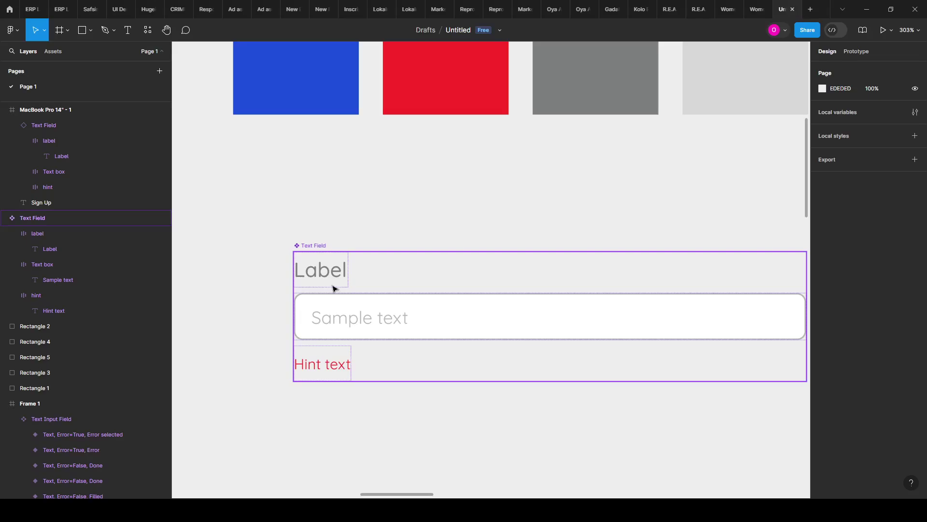
scroll(413, 197, "down", 2)
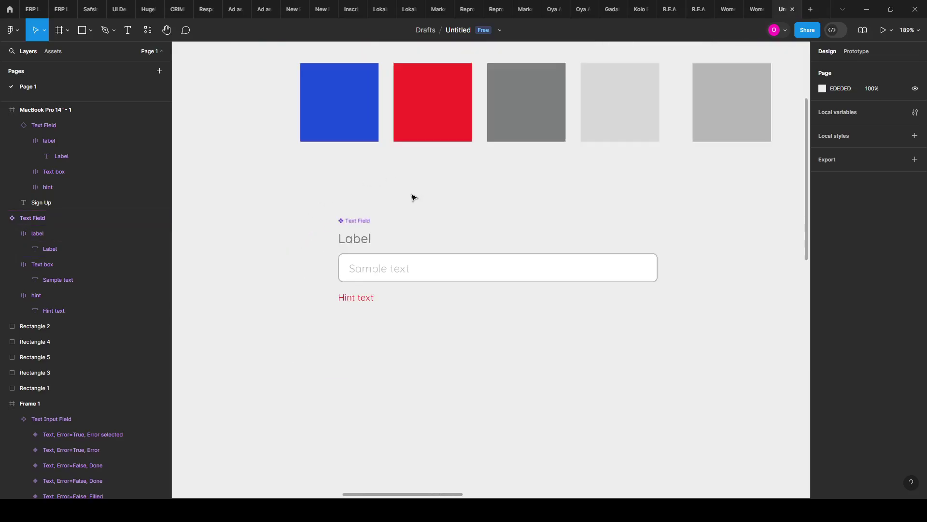
scroll(377, 271, "up", 1)
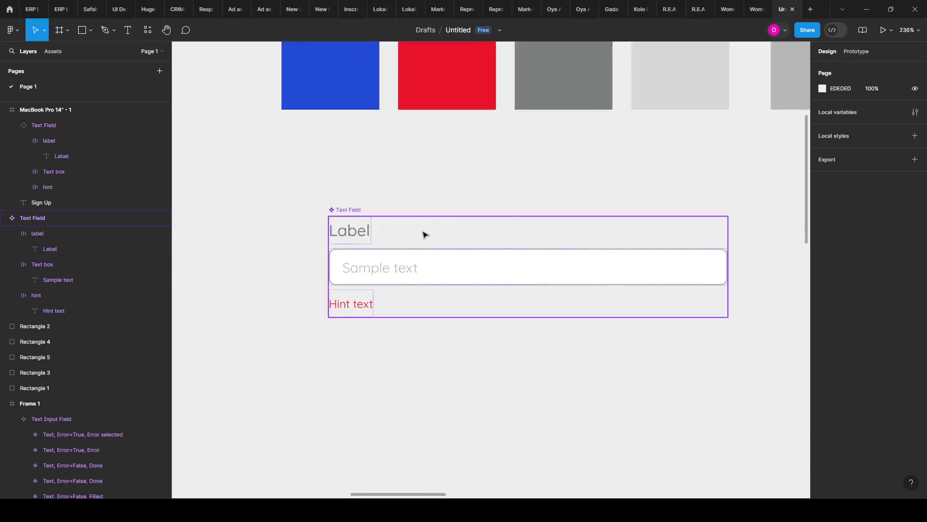
scroll(358, 231, "up", 1)
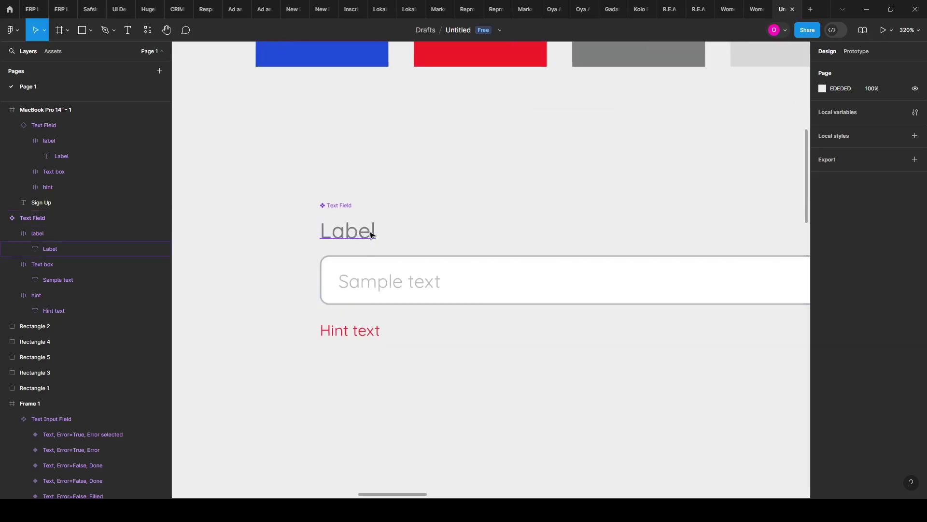
left_click(372, 235)
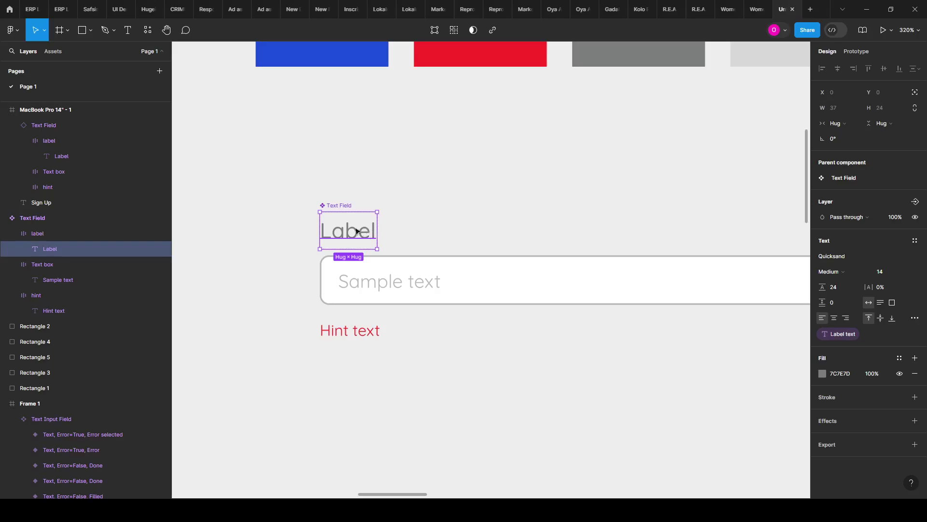
Step: Duplicate the Label text beside itself, undoing edits that changed both labels
key("ctrl+d")
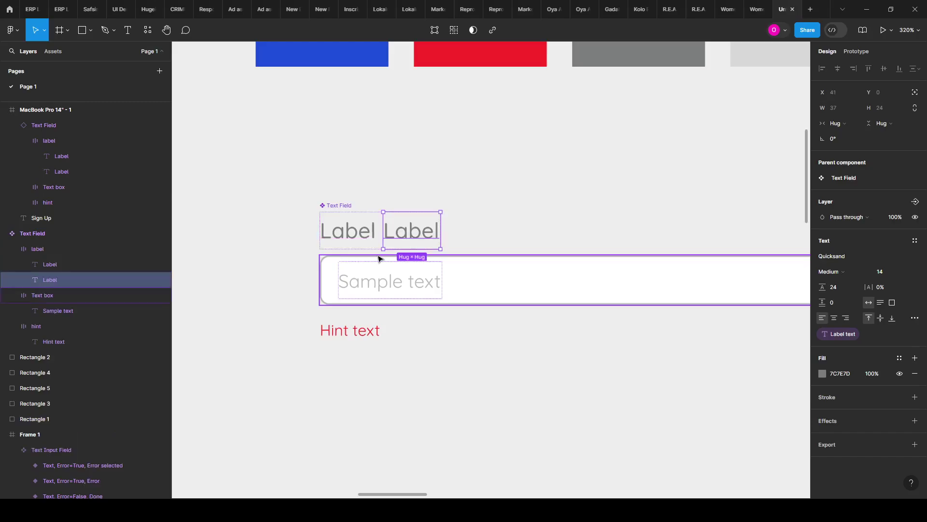
double_click(409, 238)
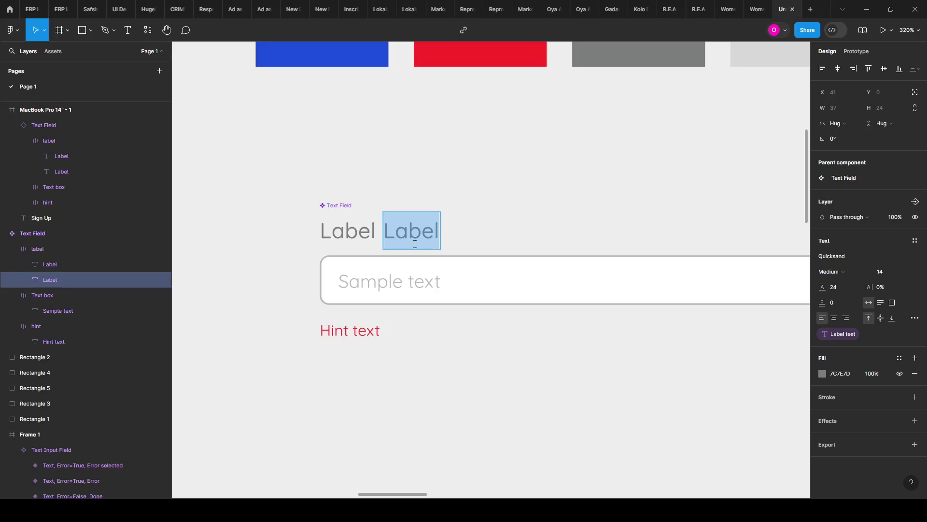
type("-")
key("ctrl+z")
type("*")
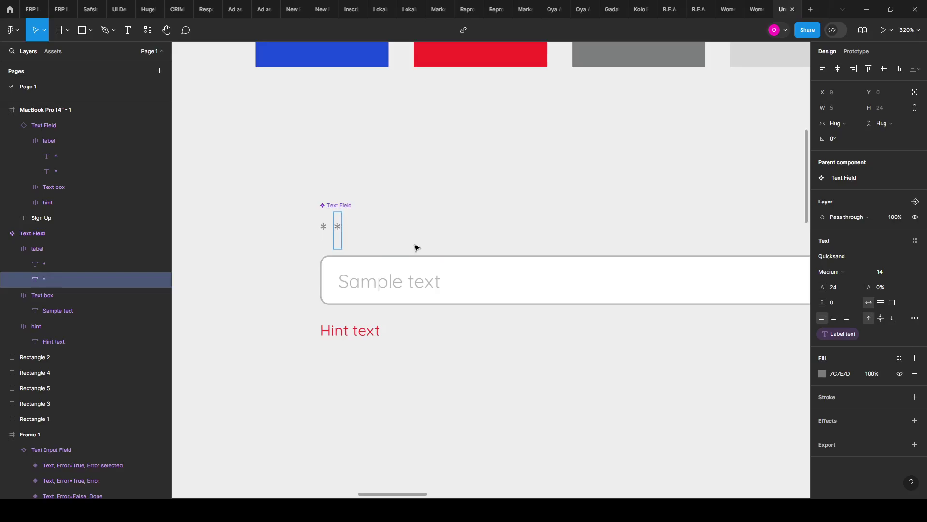
key("ctrl+z")
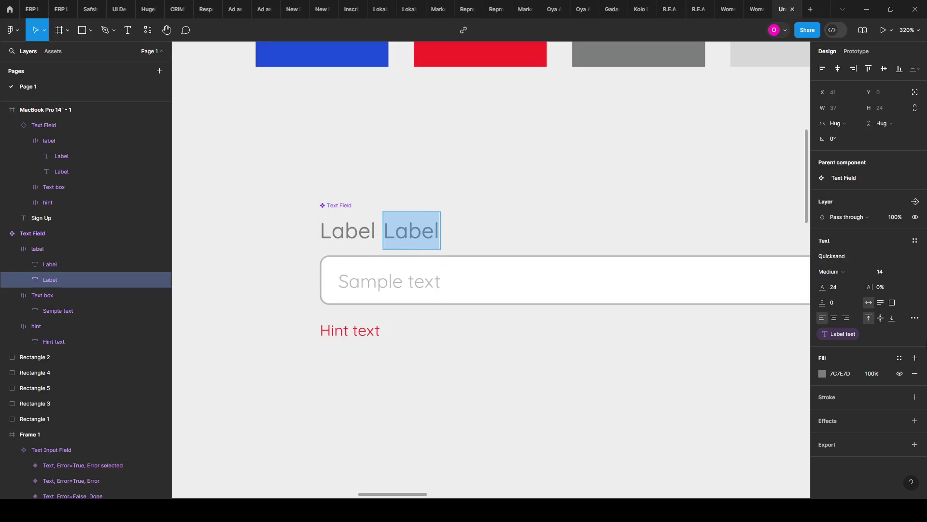
left_click(398, 236)
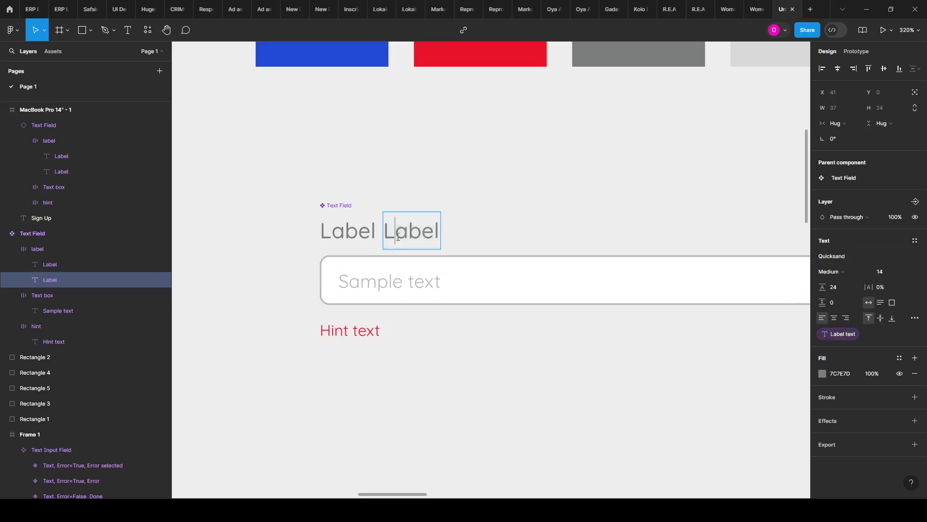
key("Escape")
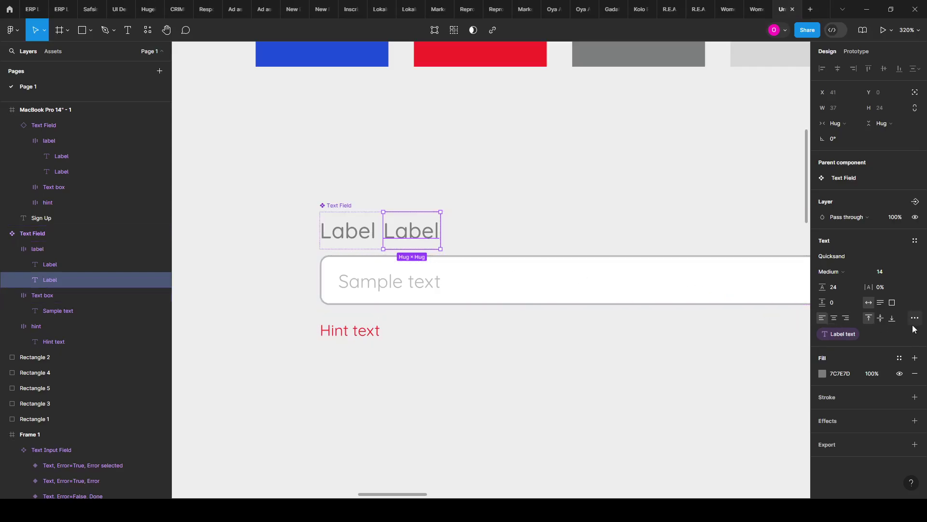
Step: Detach the duplicate from the Label text property and change its text to '*'
mouse_move(914, 335)
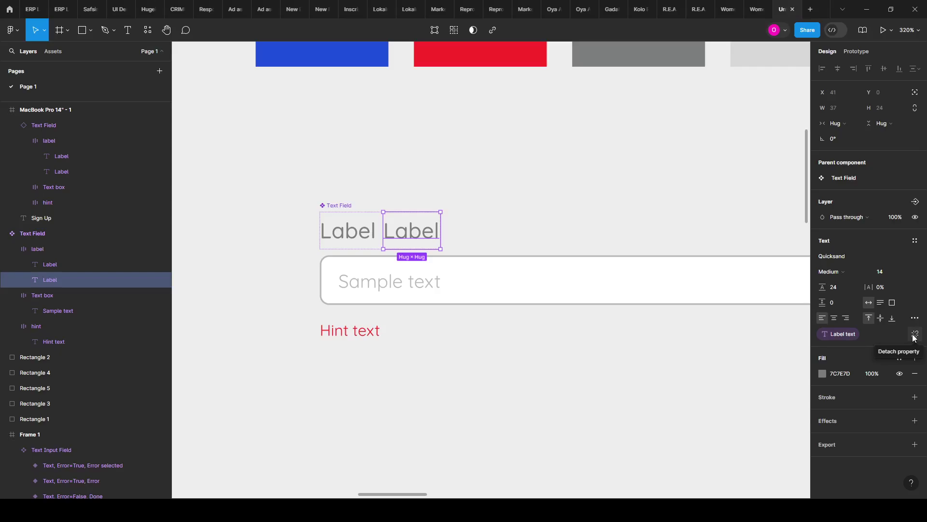
left_click(914, 335)
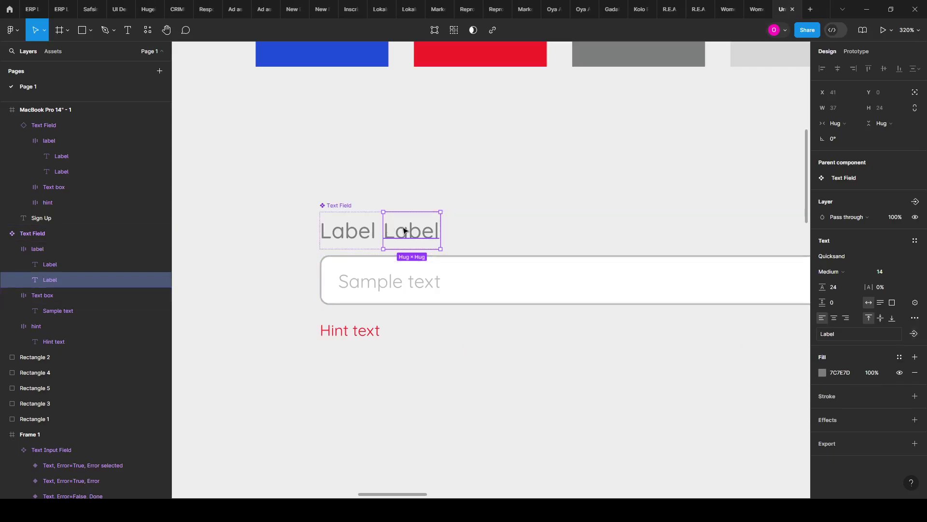
double_click(419, 239)
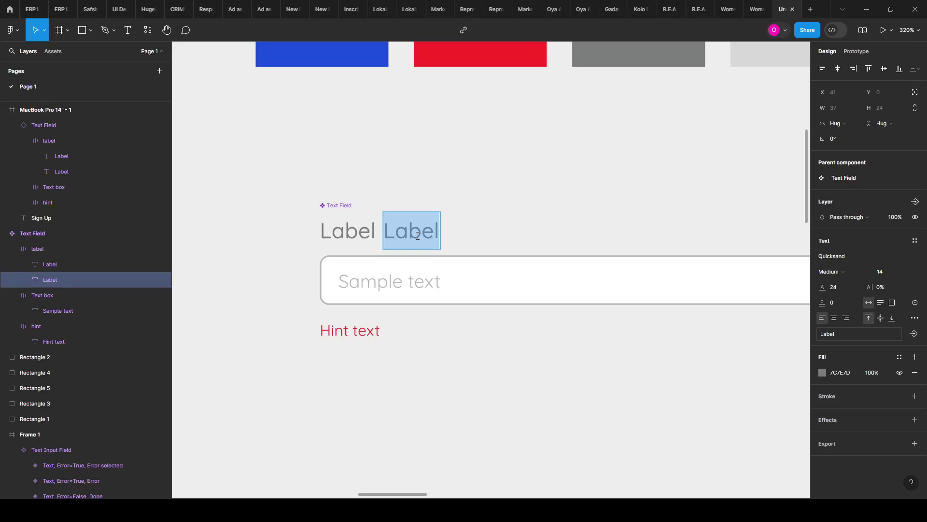
type("*")
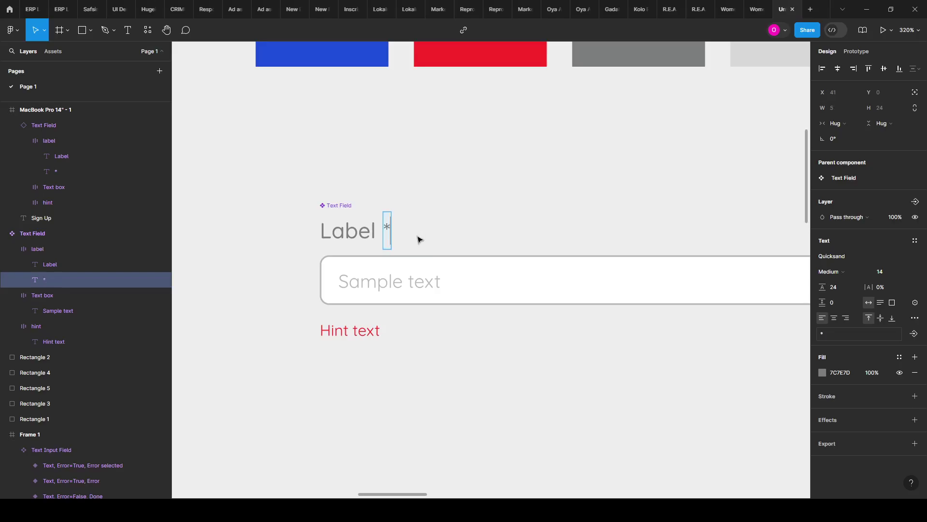
key("Escape")
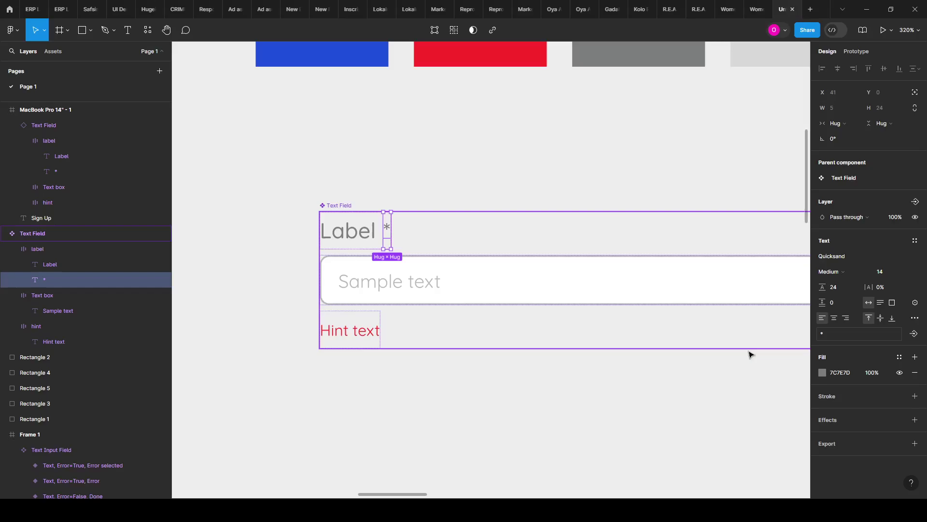
Step: Colour the asterisk red using the eyedropper
left_click(824, 375)
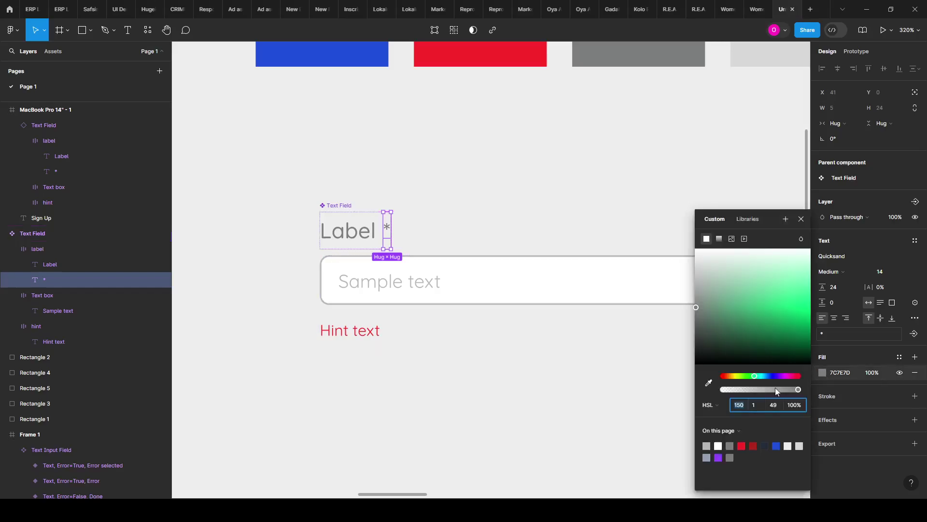
left_click(708, 383)
left_click(466, 47)
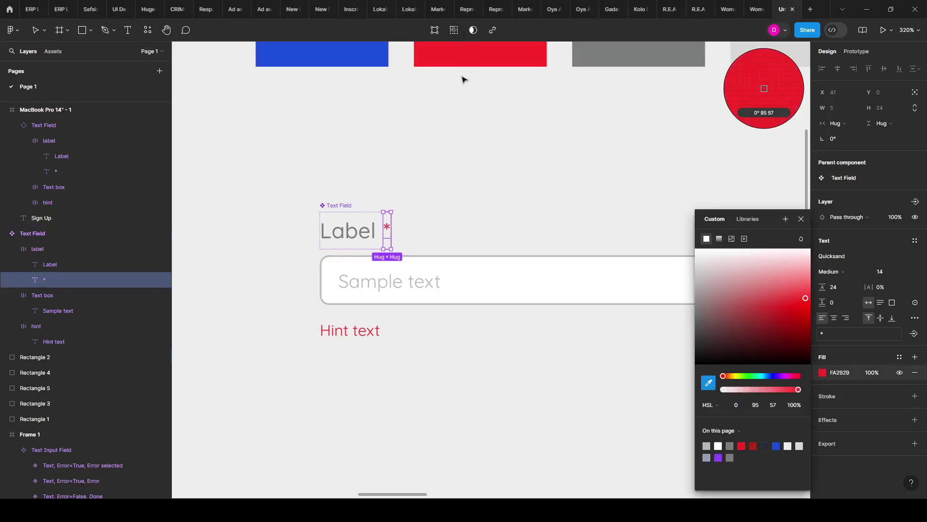
left_click(457, 192)
scroll(282, 277, "down", 3)
scroll(335, 286, "up", 5)
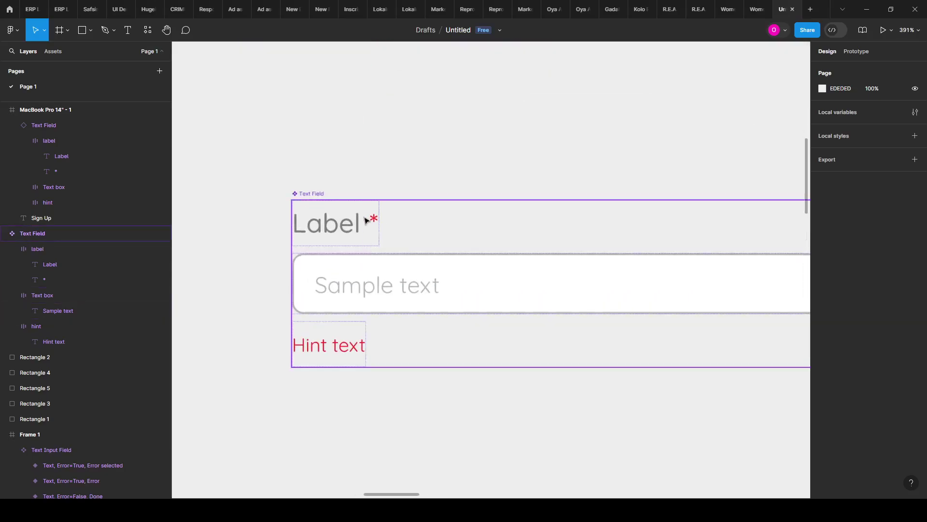
Step: Centre the red asterisk vertically
left_click(374, 220, "ctrl")
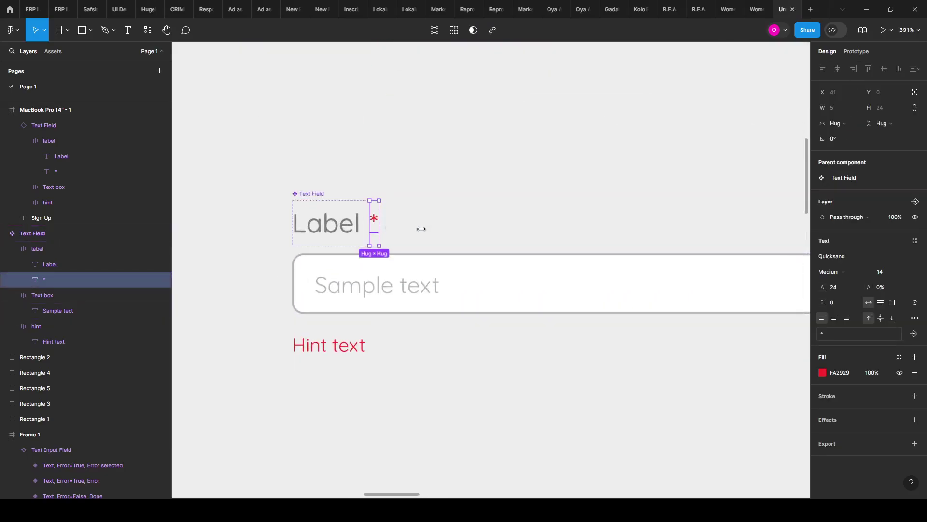
left_click(880, 317)
left_click(580, 383)
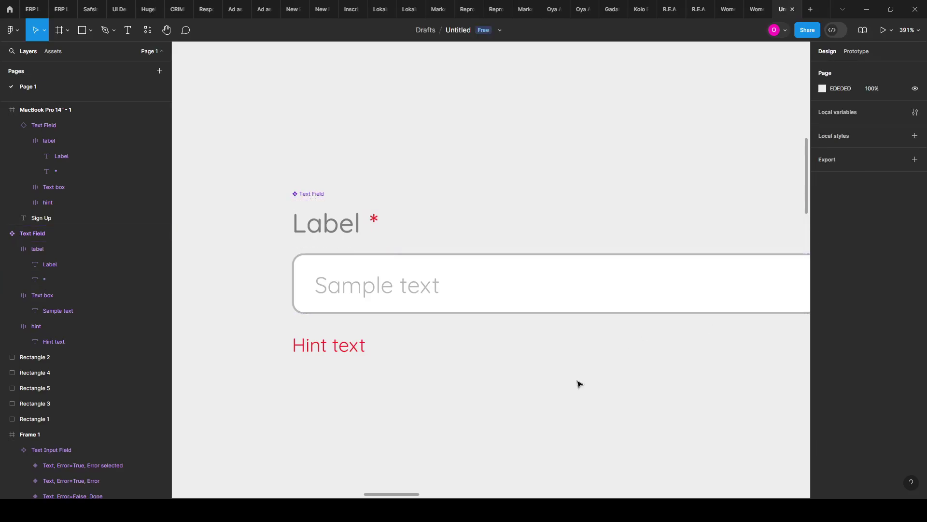
left_click(376, 220)
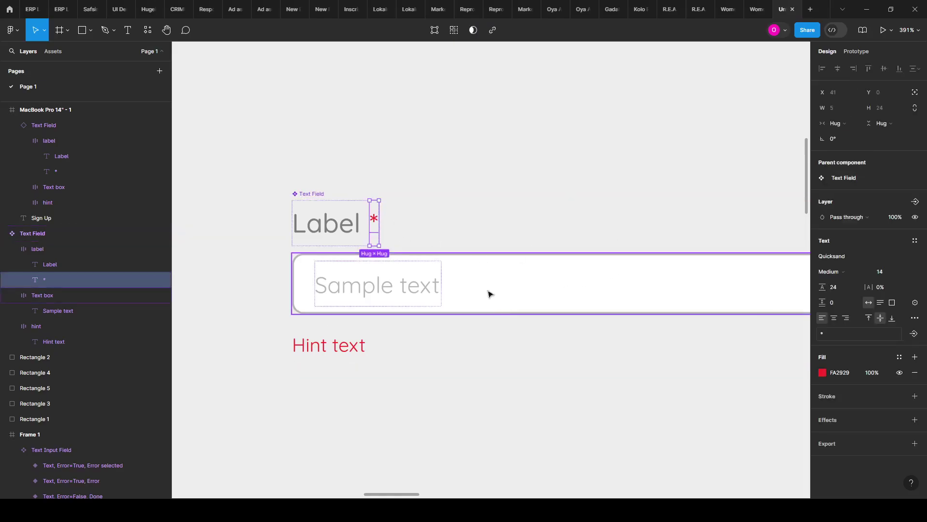
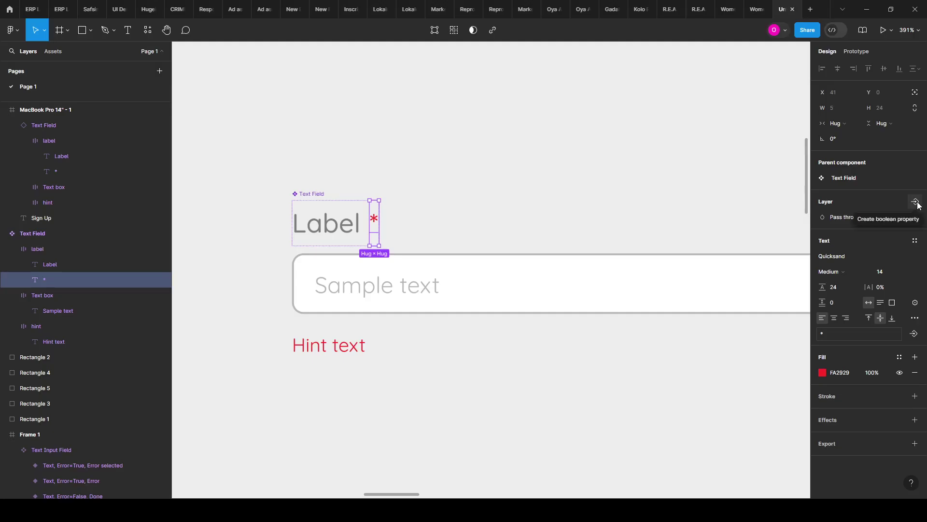
Step: Add a boolean property 'Required', default True, controlling the red asterisk's visibility
left_click(917, 203)
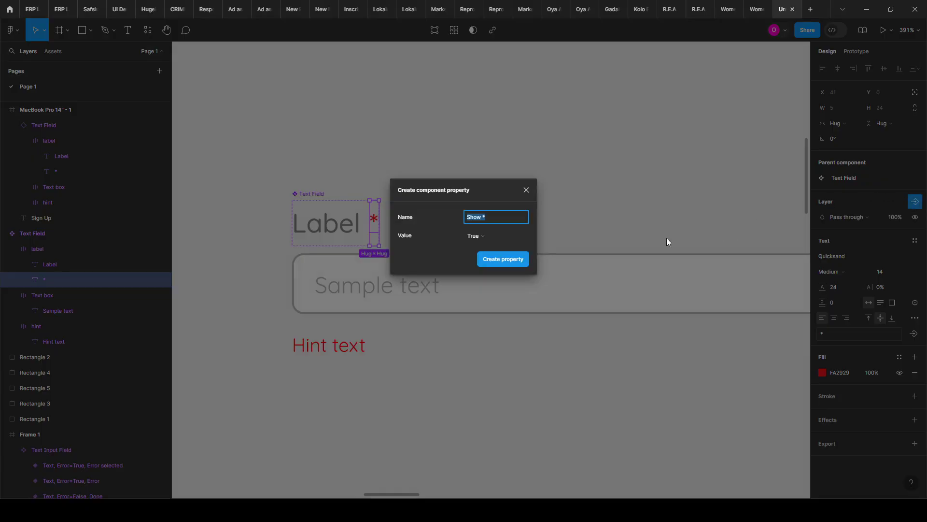
type("o")
key("BackSpace")
key("BackSpace")
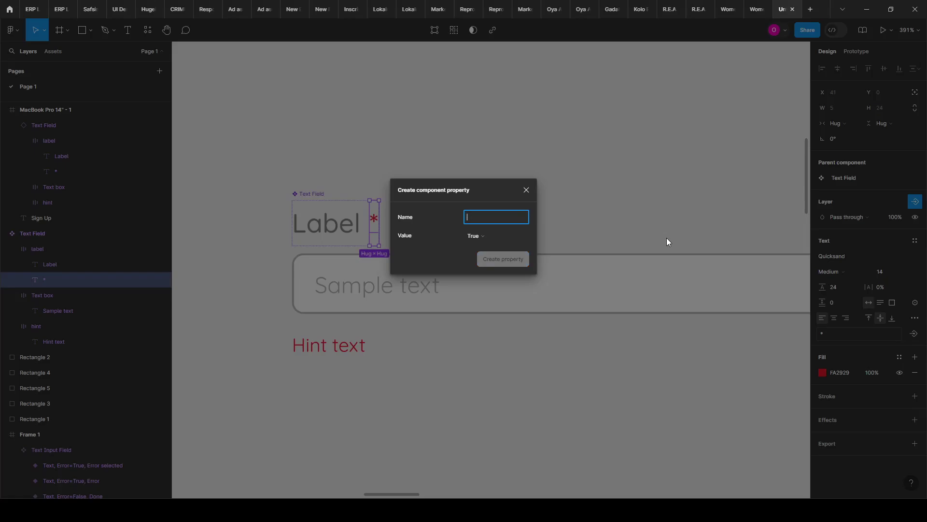
type("Sh")
left_click(496, 193)
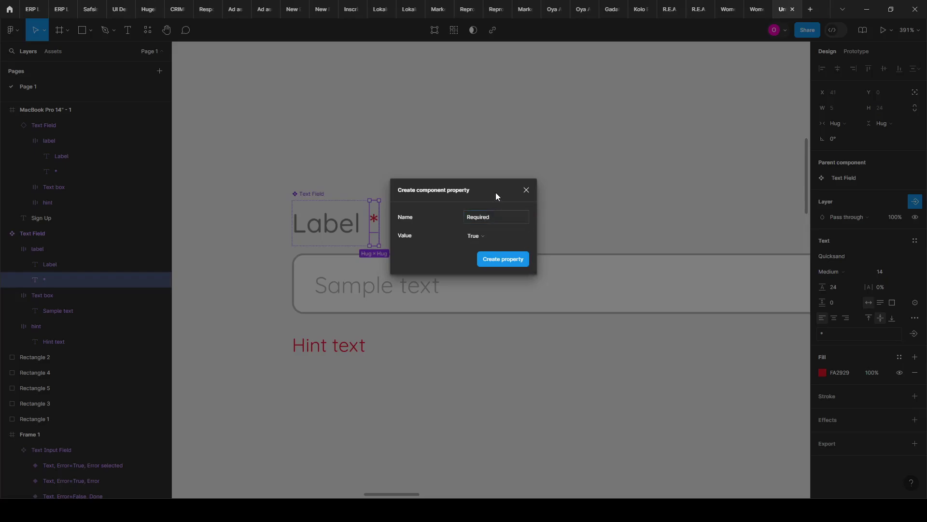
left_click(512, 264)
scroll(252, 306, "down", 5)
scroll(250, 305, "down", 8)
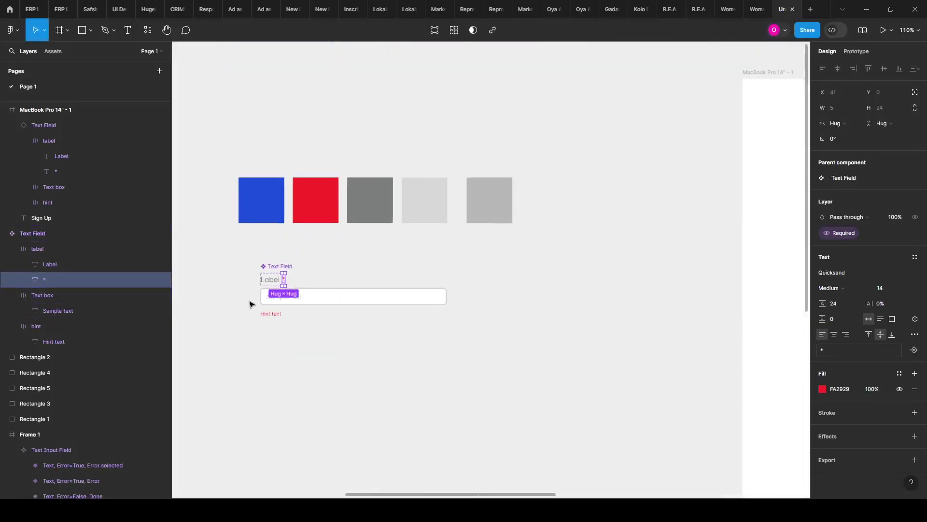
scroll(429, 306, "up", 6)
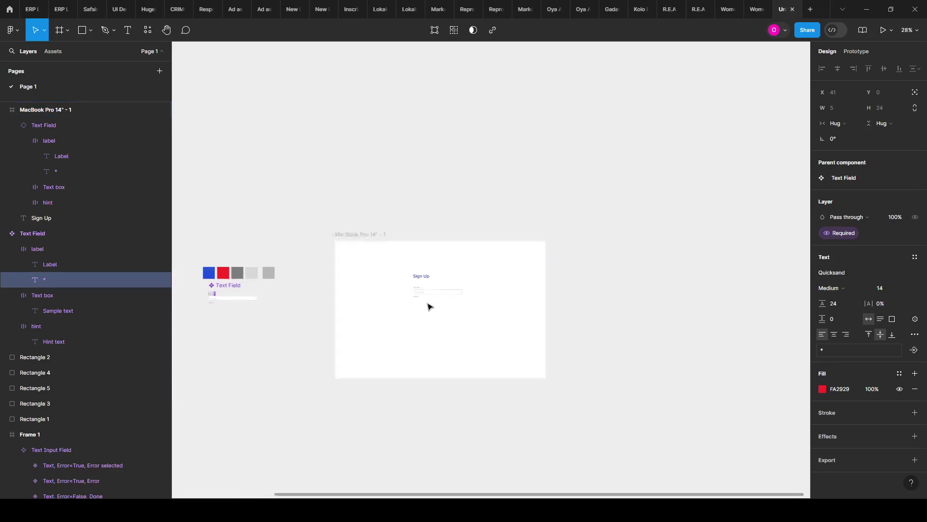
scroll(433, 308, "up", 2)
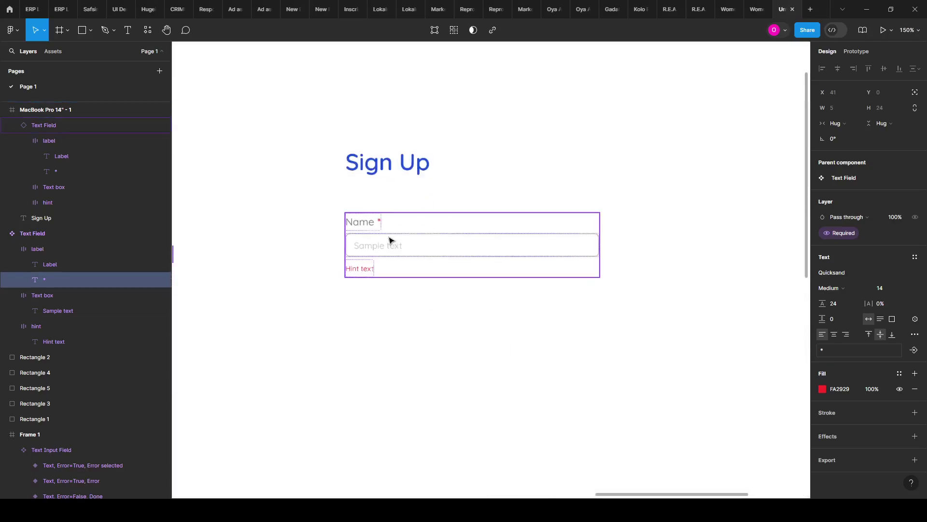
left_click(385, 228)
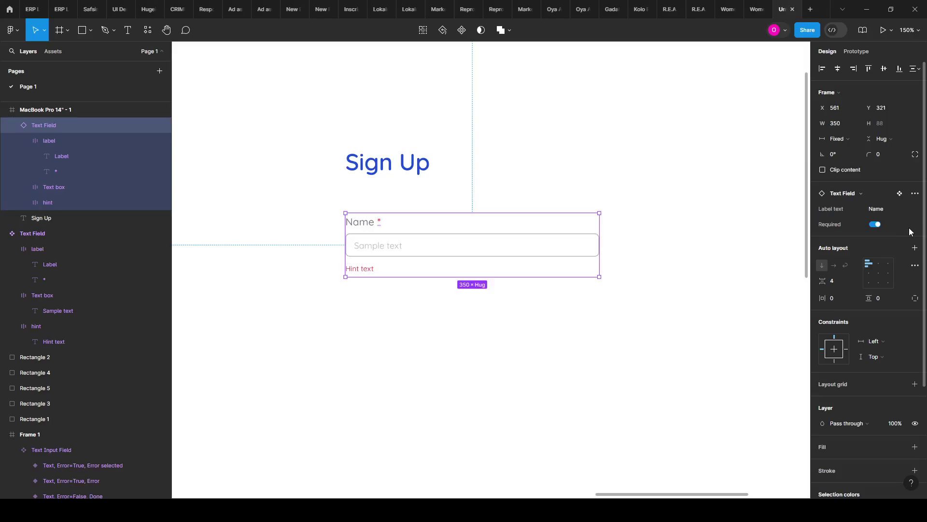
left_click(874, 225)
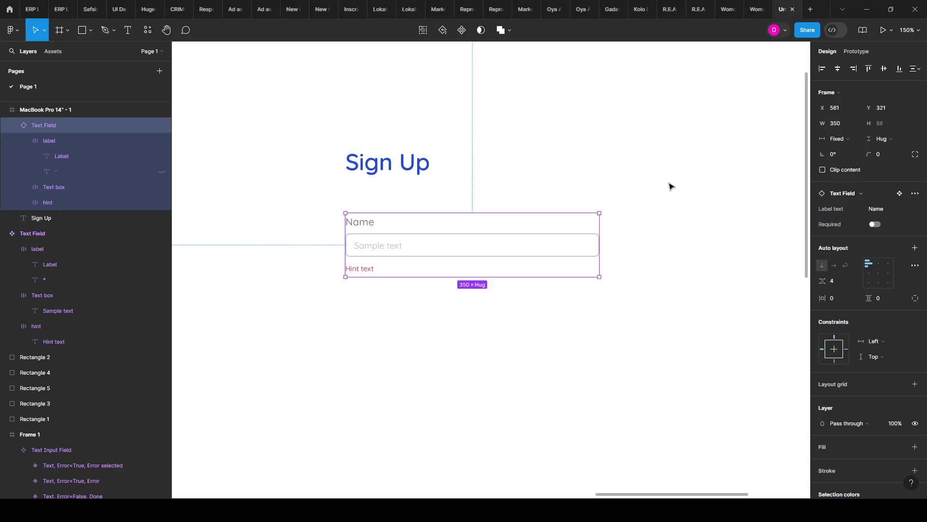
left_click(875, 225)
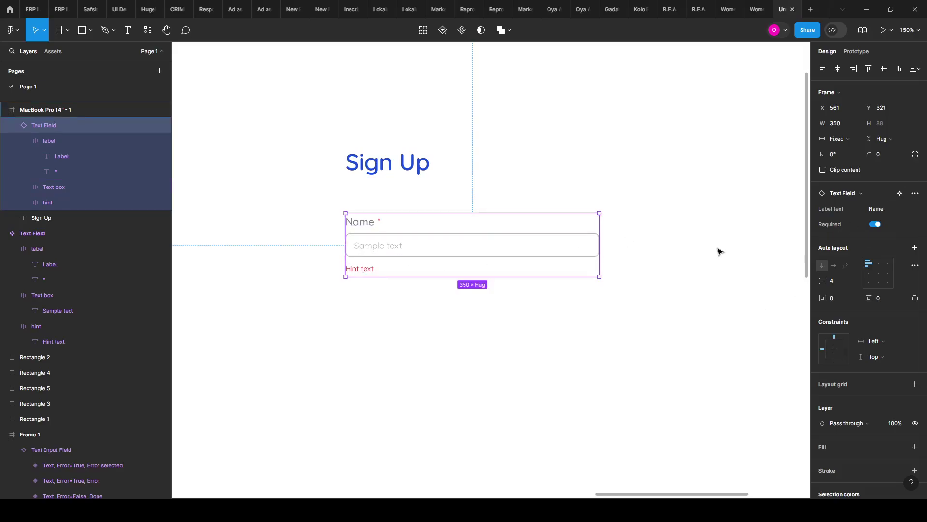
Step: Select the Sample text layer inside the Text Field component
scroll(719, 252, "down", 5)
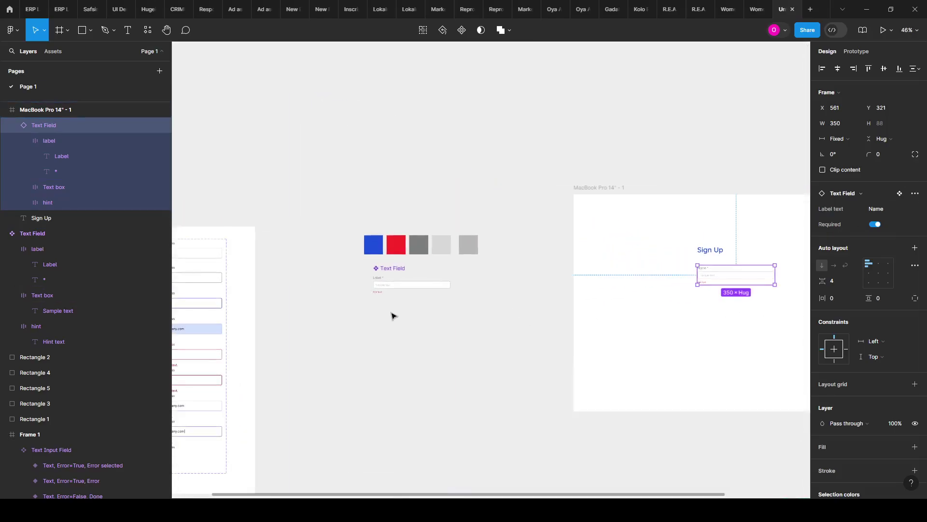
scroll(392, 316, "up", 10)
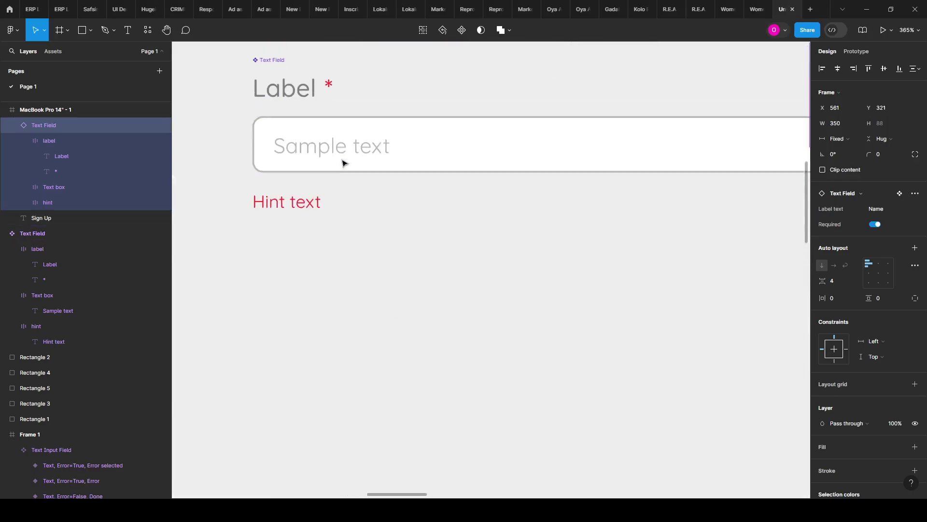
scroll(343, 163, "up", 2)
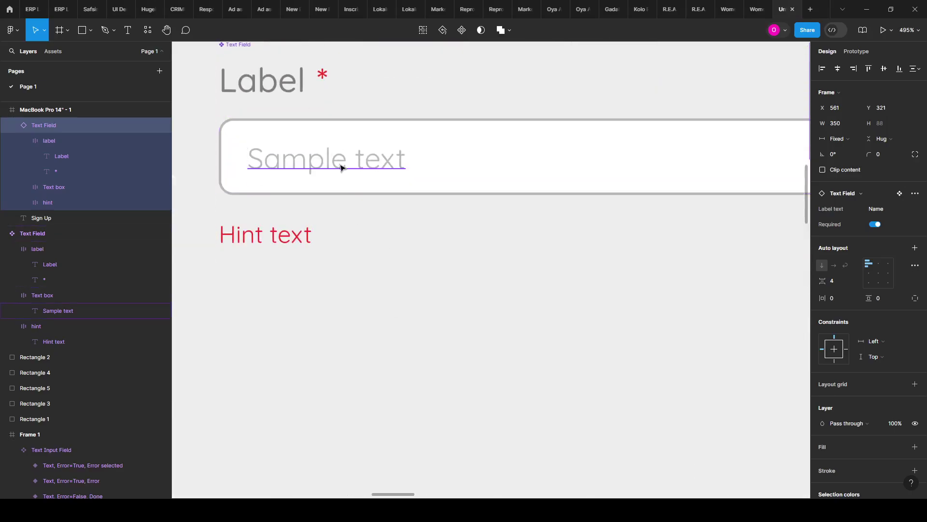
scroll(341, 168, "down", 2)
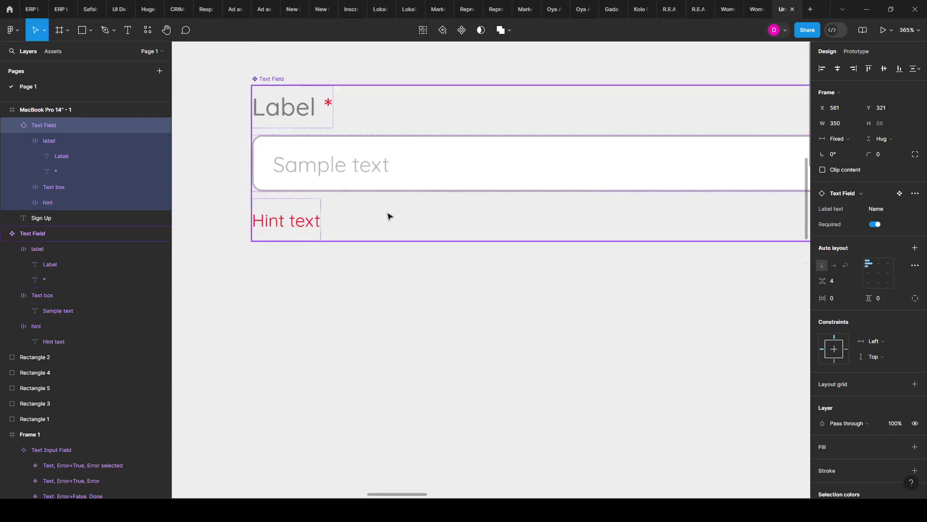
scroll(390, 216, "down", 2)
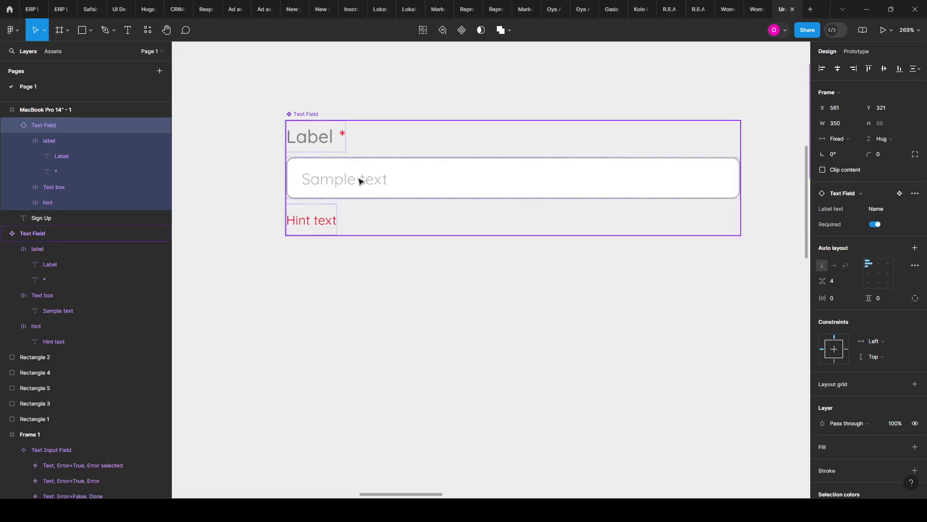
scroll(355, 182, "up", 1)
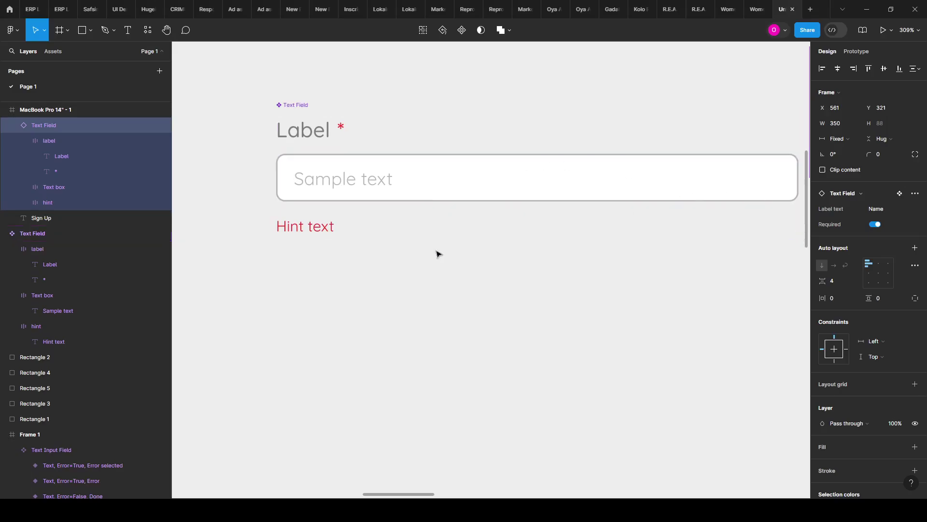
left_click(352, 187)
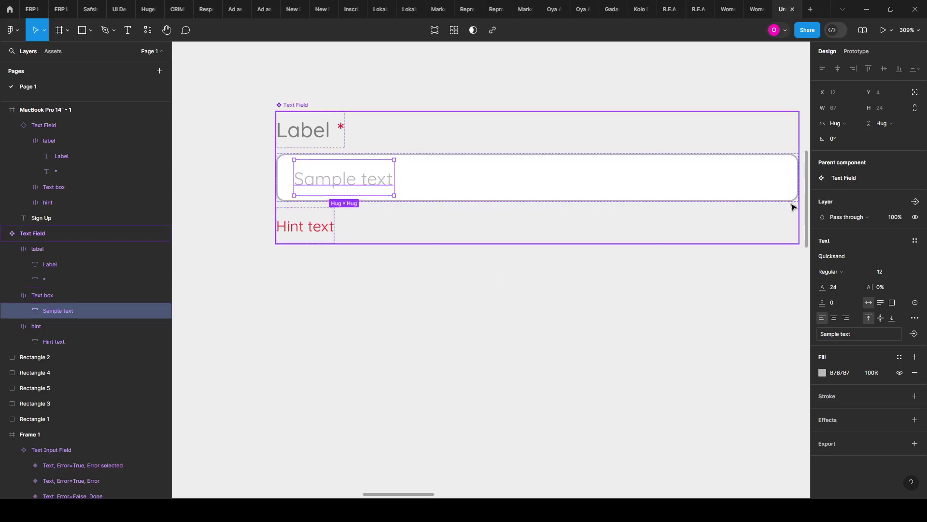
Step: Link the placeholder content to a new text property named 'Sample Text'
left_click(914, 333)
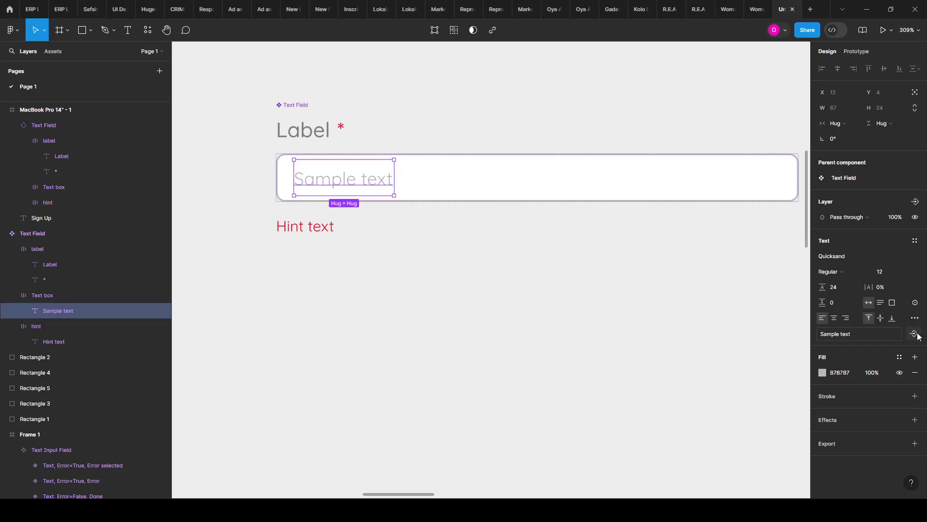
left_click(848, 371)
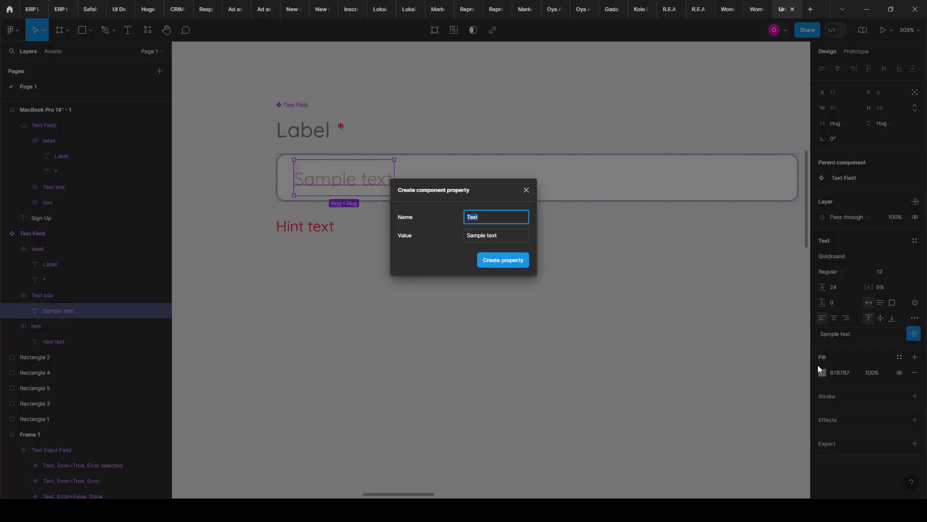
type("Sample")
left_click(515, 265)
scroll(497, 258, "down", 5)
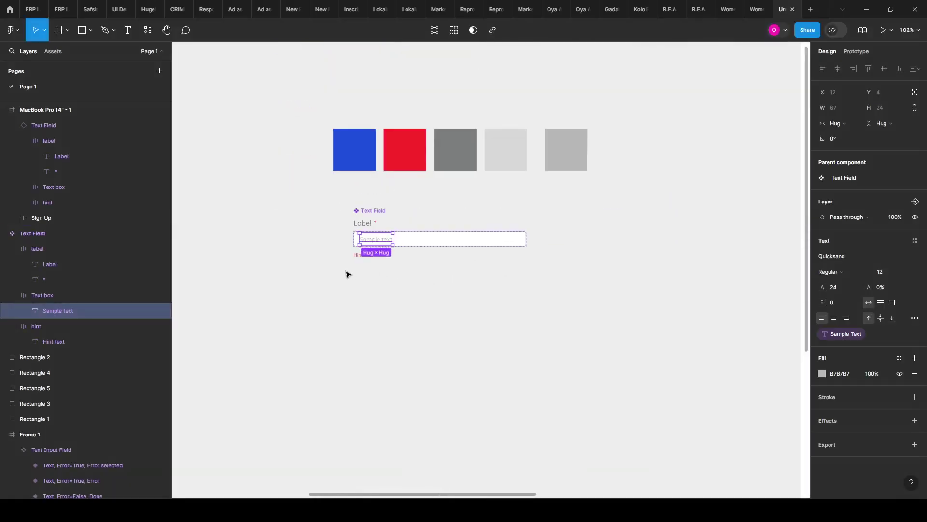
scroll(346, 274, "down", 3)
scroll(659, 267, "right", 3)
scroll(495, 257, "up", 3)
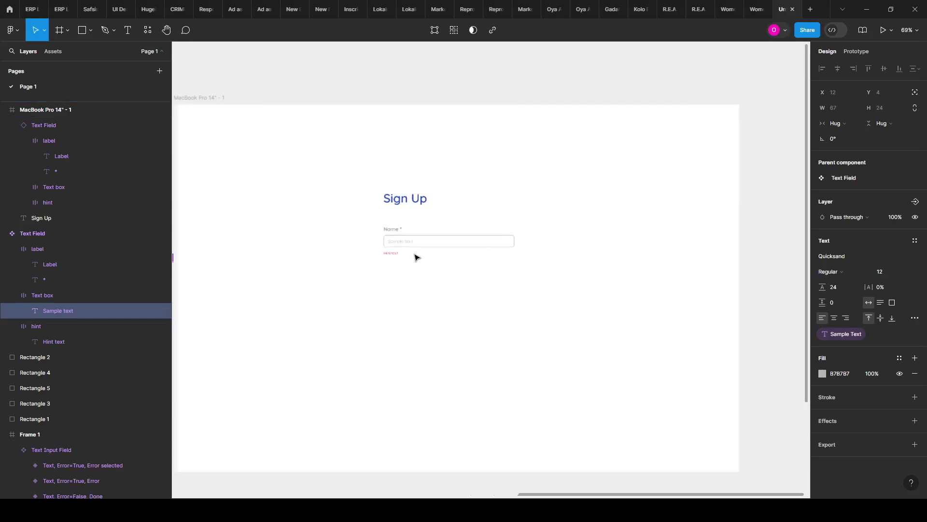
scroll(416, 257, "up", 3)
Step: Set the Name field's Sample Text to 'e.g John Doe', fixing the 'Jphn' typo
left_click(406, 231)
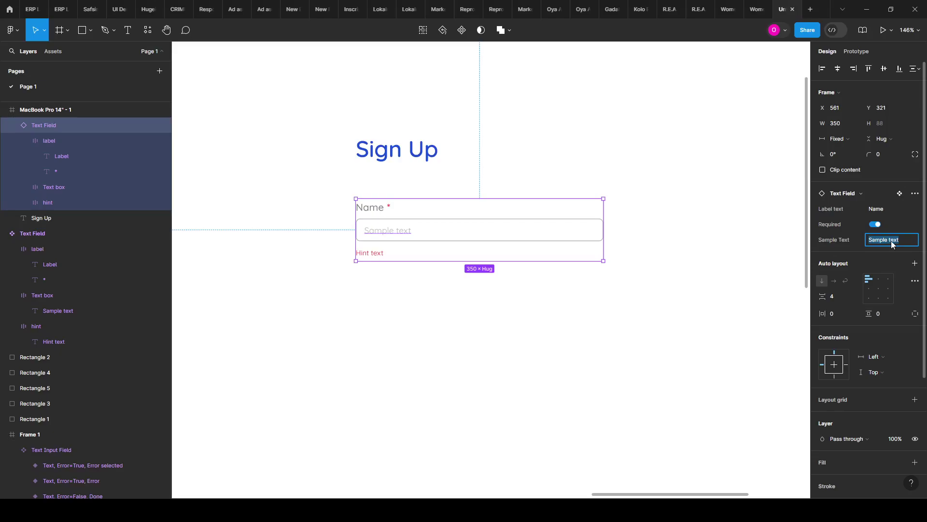
type("e.g Jphn Doe")
key("Left")
key("Left")
key("Left")
key("Left")
key("Left")
key("Left")
key("BackSpace")
type("o")
left_click(580, 377)
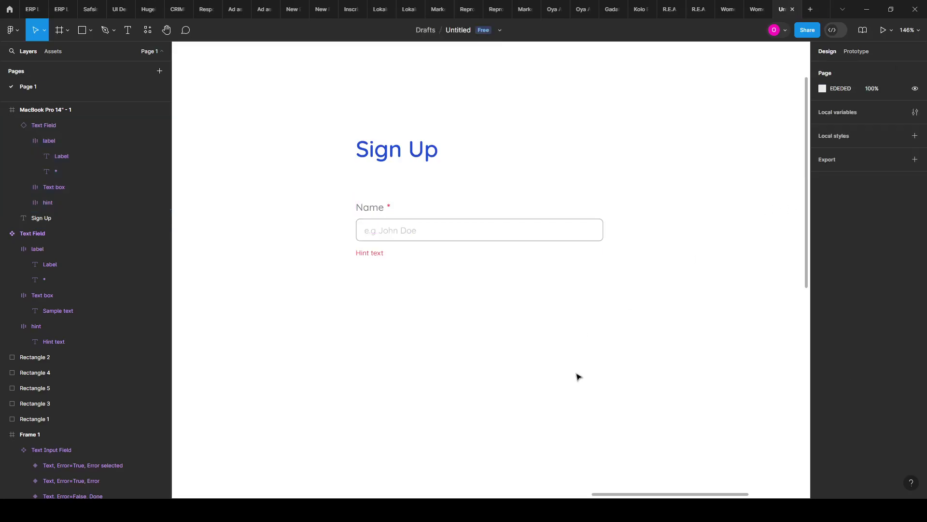
scroll(739, 263, "down", 5)
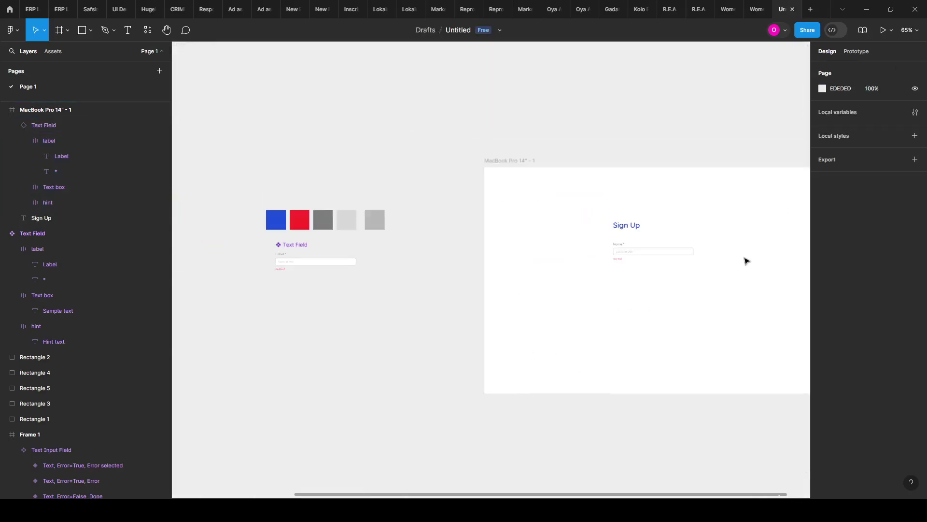
scroll(296, 251, "up", 10)
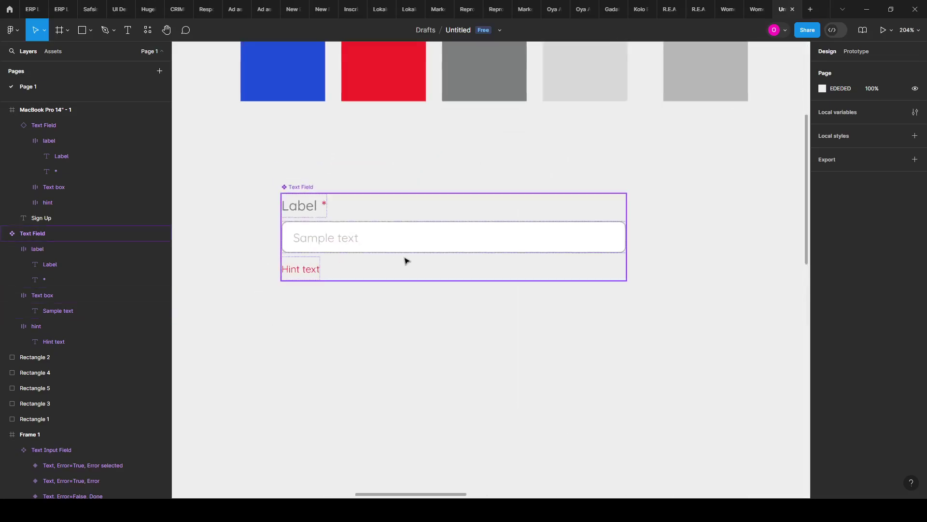
Step: Drill into the Text Field component and select its Hint text layer
scroll(285, 275, "up", 4)
left_click(286, 275)
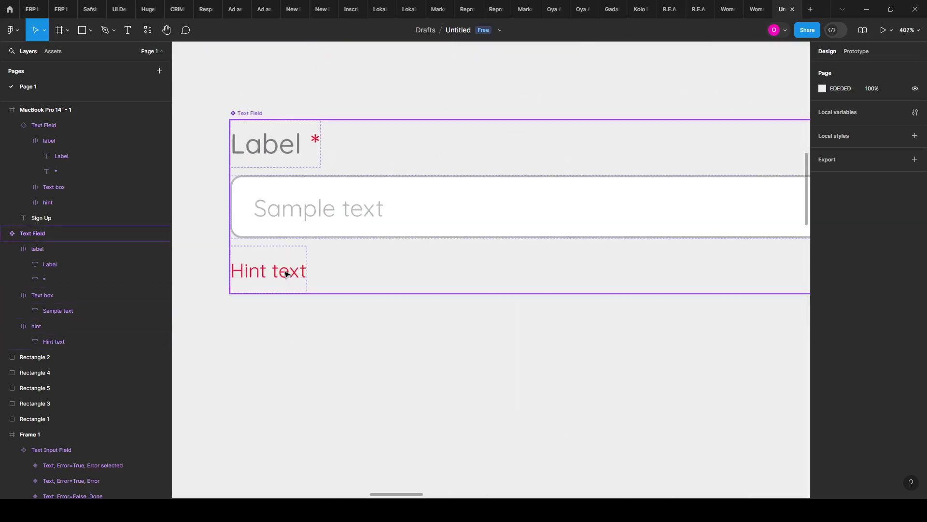
double_click(286, 273)
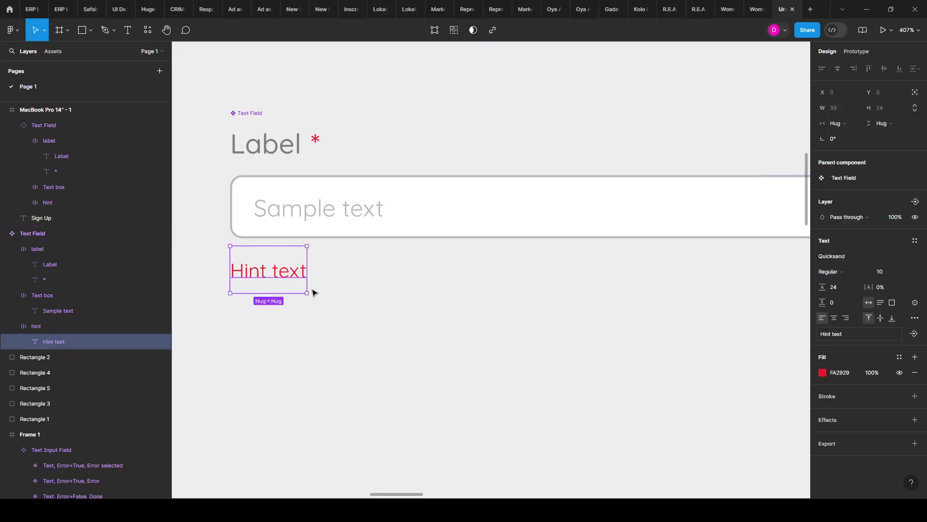
left_click(282, 152)
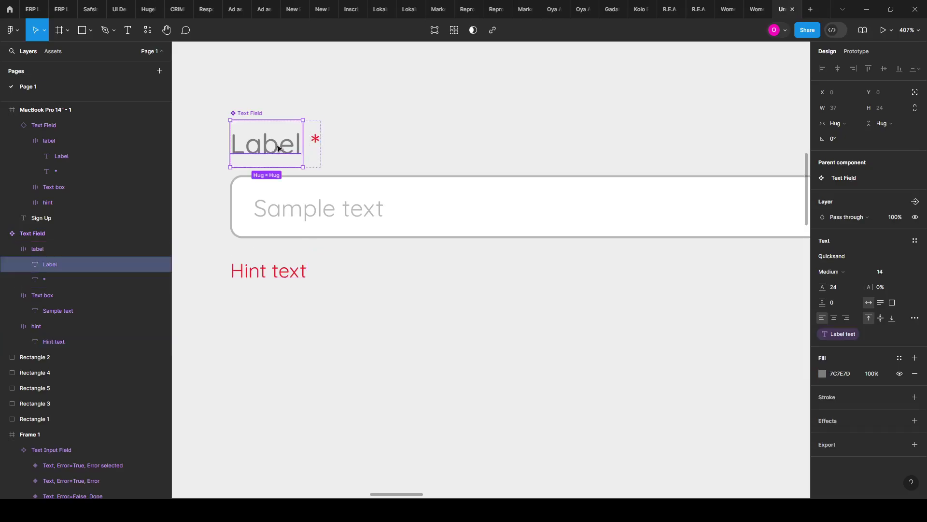
left_click(315, 139)
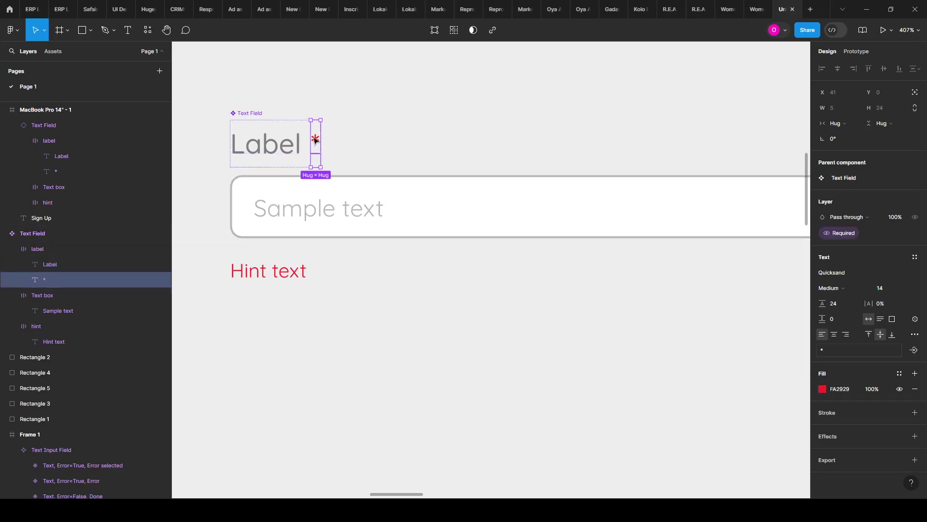
left_click(304, 273)
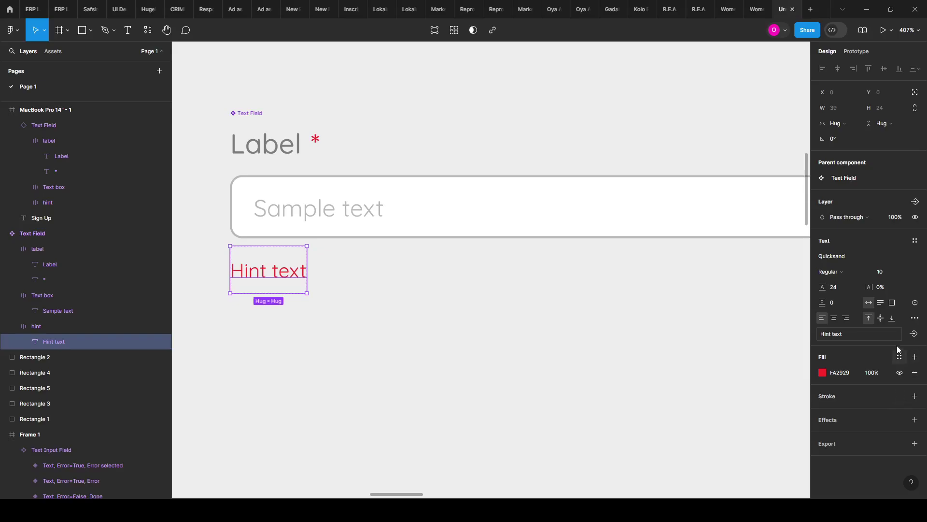
Step: Link the hint content to a new text property named 'Hint'
left_click(915, 333)
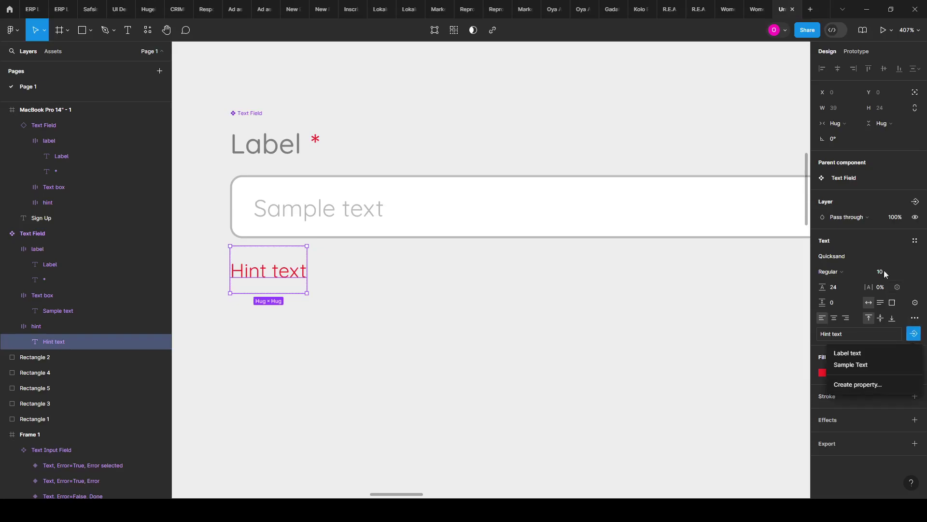
left_click(855, 384)
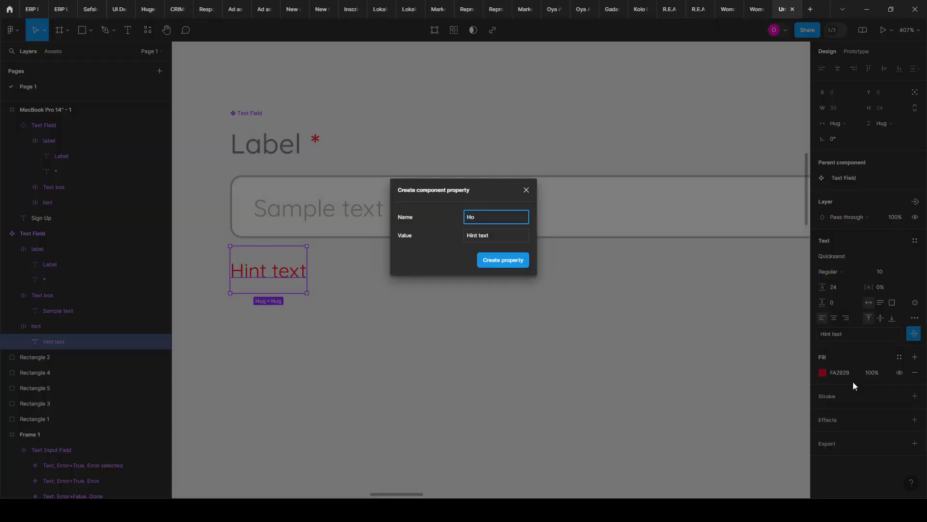
key("BackSpace")
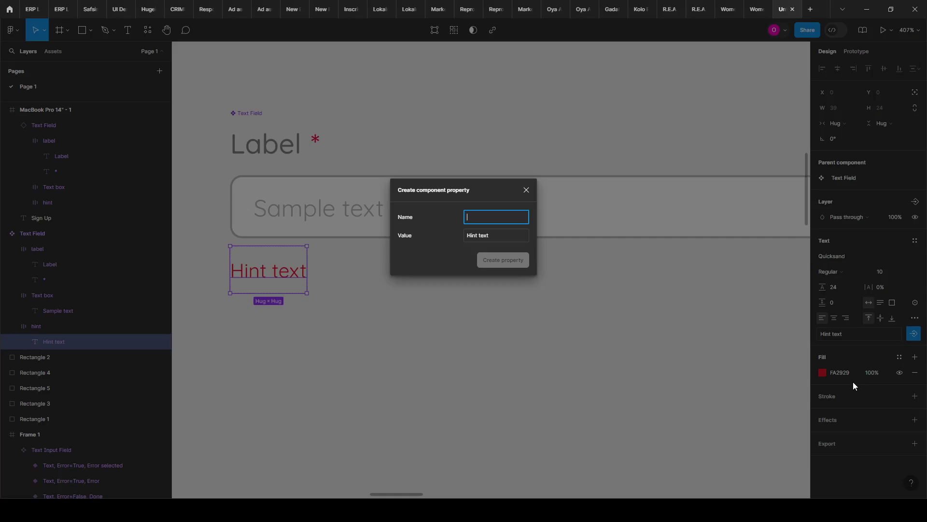
type("H")
left_click(503, 264)
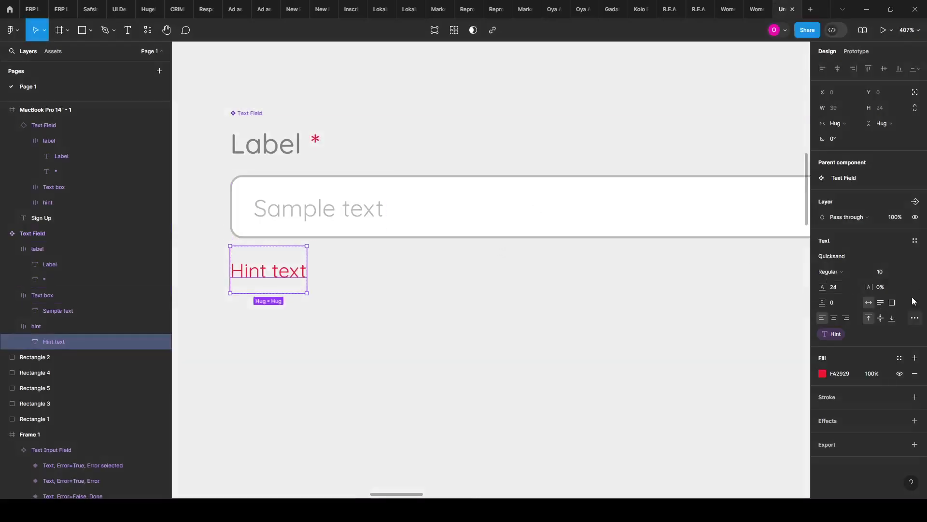
Step: Add a boolean property 'Hint teext' controlling the hint text layer's visibility
left_click(916, 201)
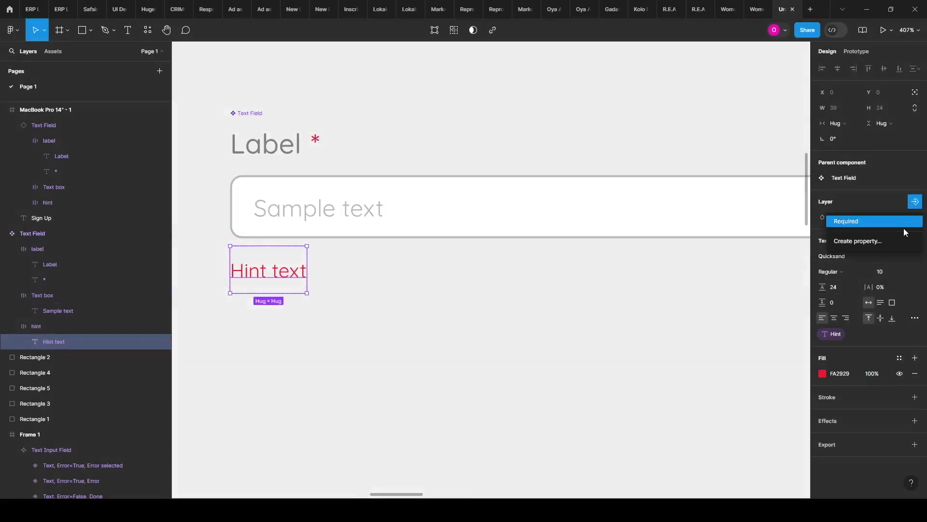
left_click(875, 240)
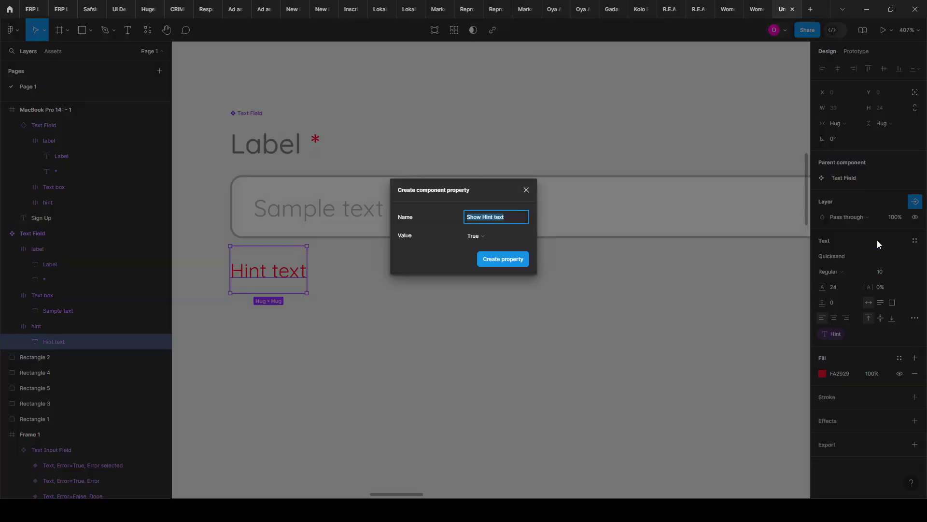
type("H")
left_click(481, 261)
scroll(481, 259, "down", 10)
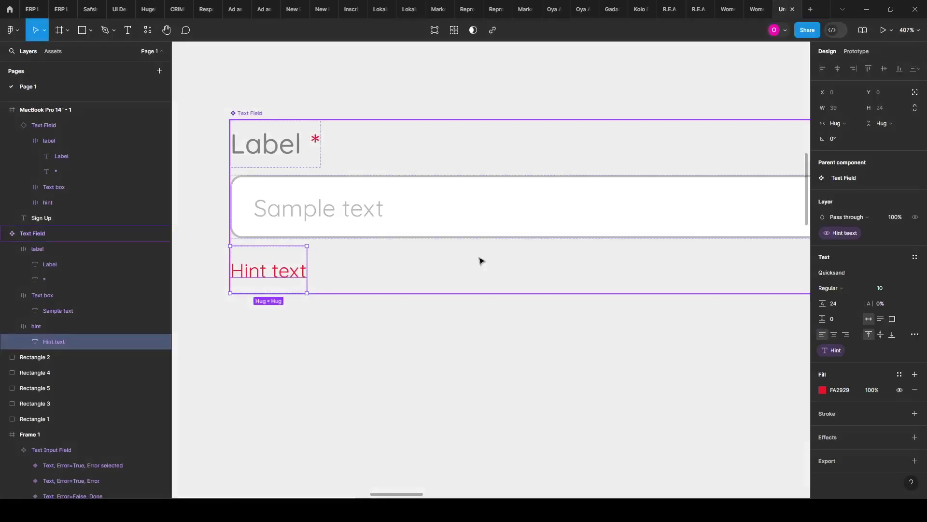
scroll(249, 282, "down", 5)
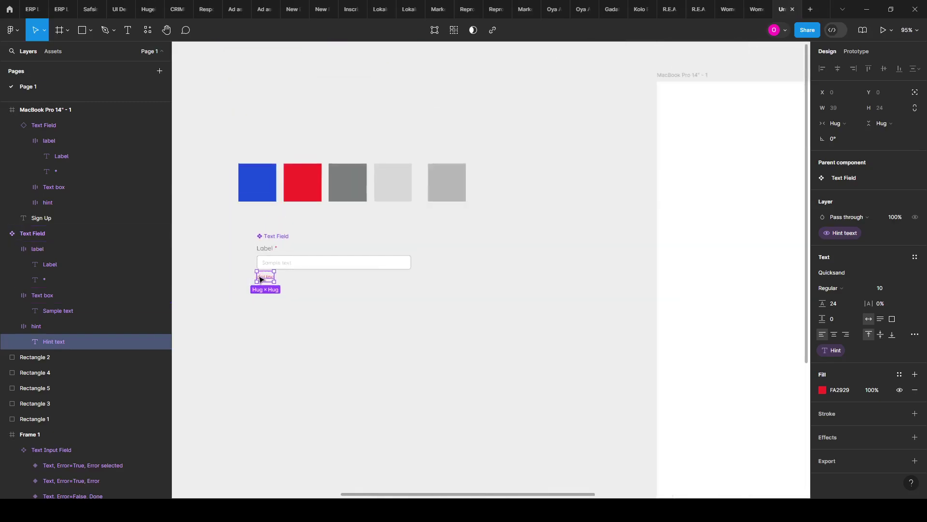
scroll(623, 280, "up", 2)
scroll(558, 270, "up", 4)
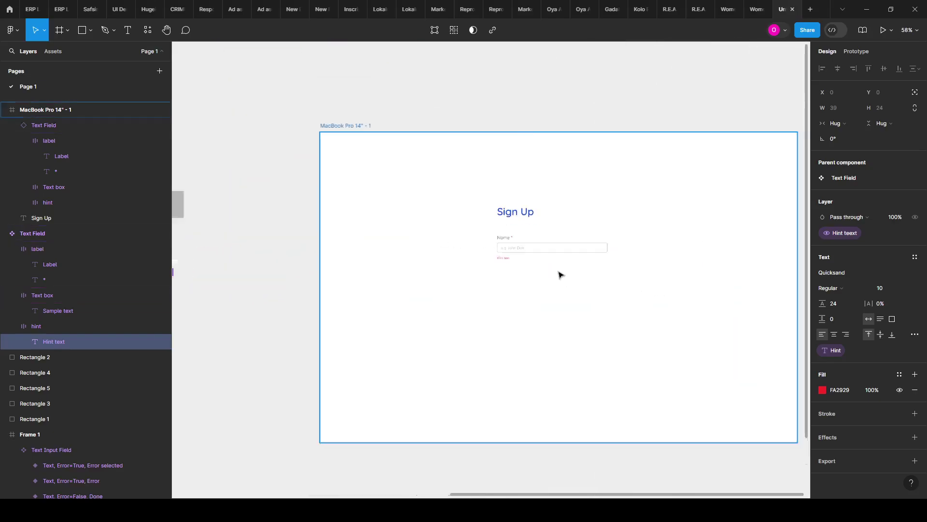
left_click(555, 246)
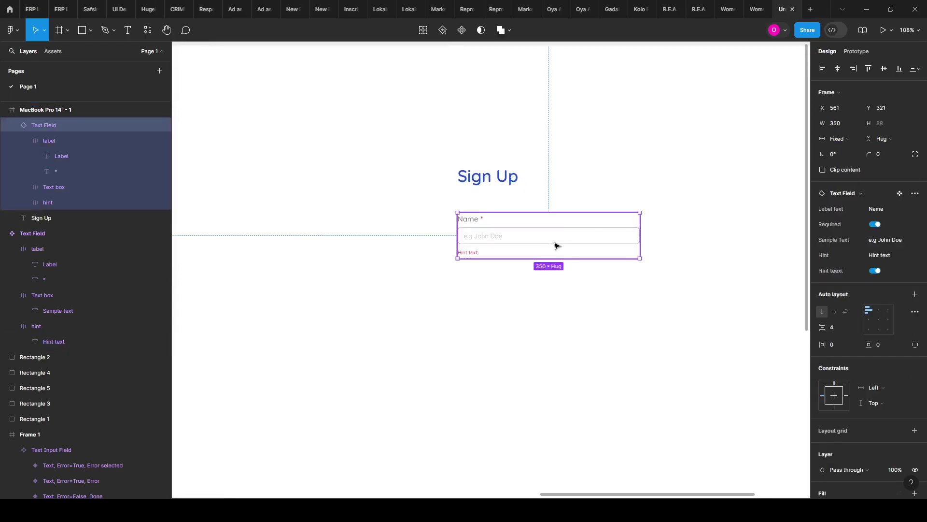
scroll(555, 246, "up", 1)
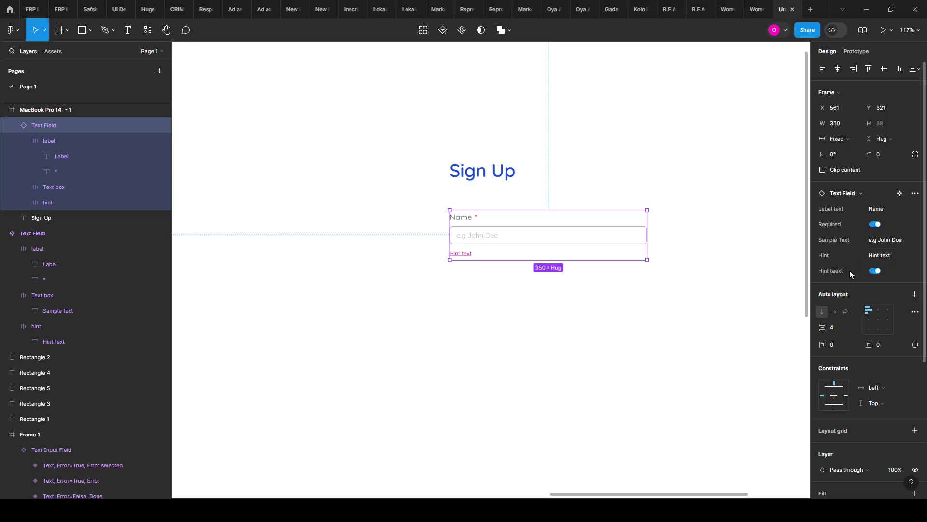
left_click(874, 271)
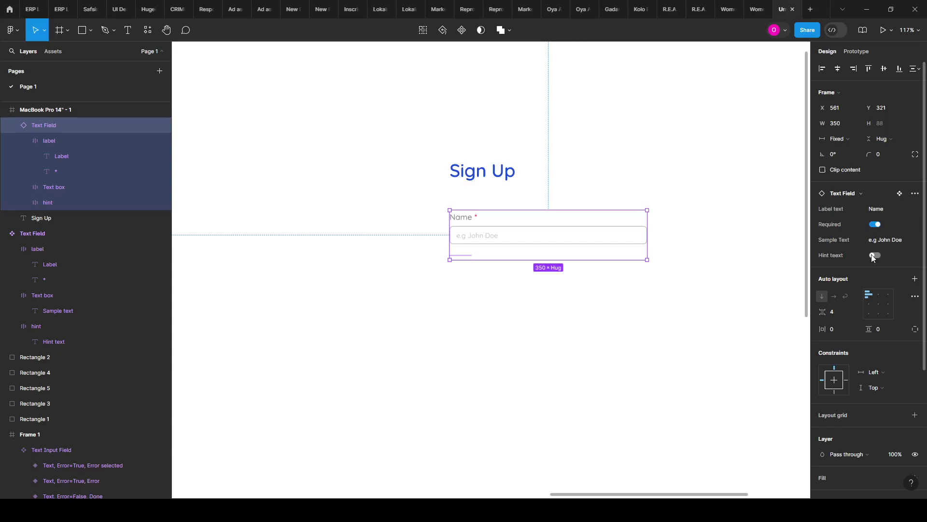
left_click(875, 255)
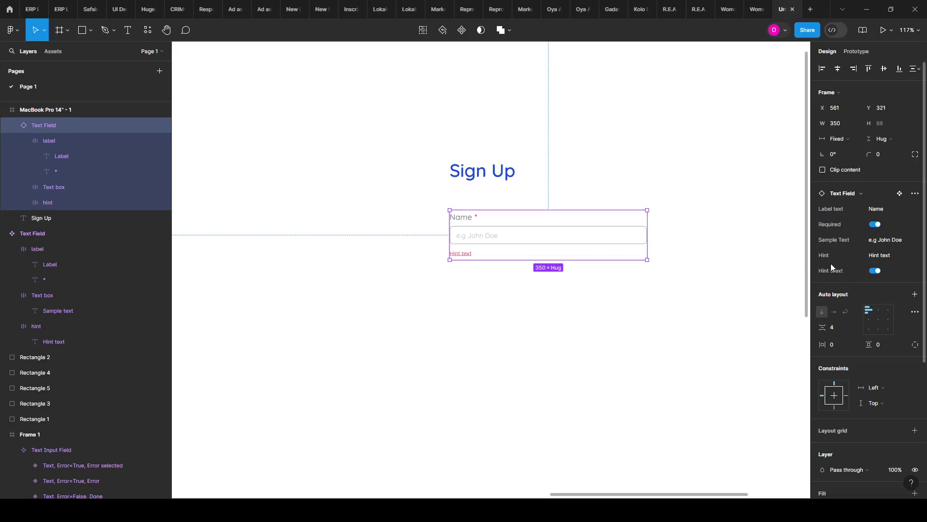
scroll(701, 238, "down", 5)
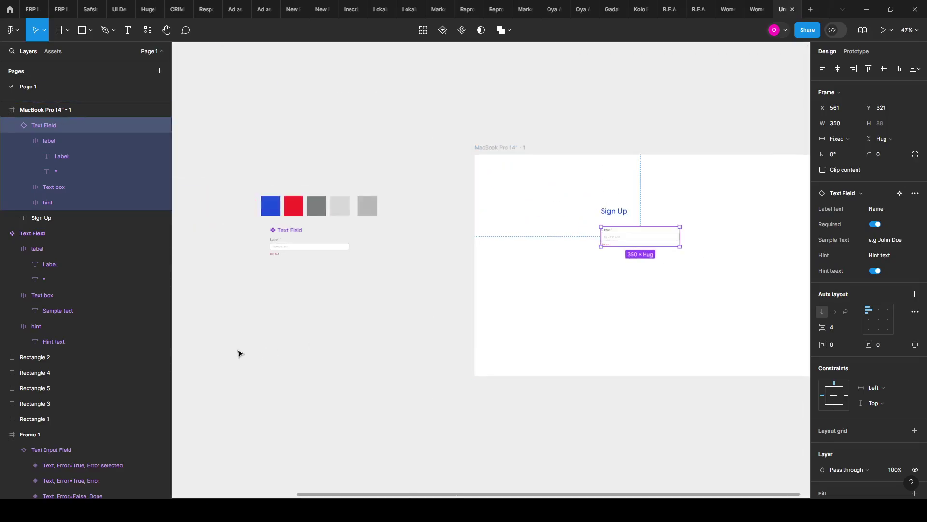
scroll(270, 241, "up", 5)
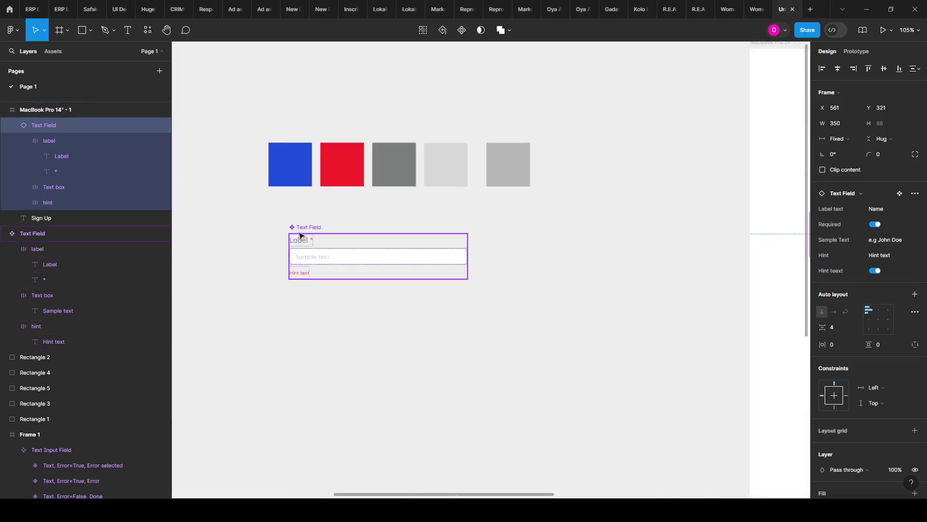
Step: Rename the Text Field component's Hint text property
left_click(303, 228)
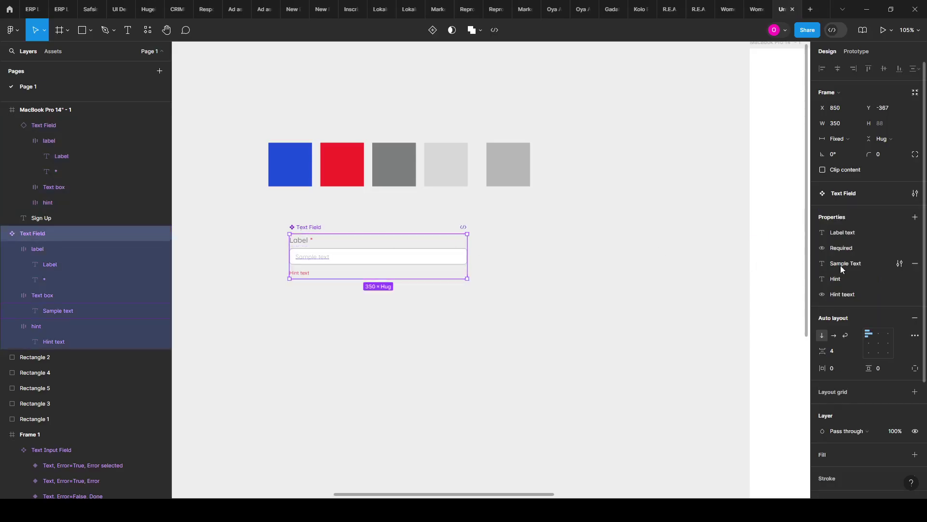
left_click(899, 279)
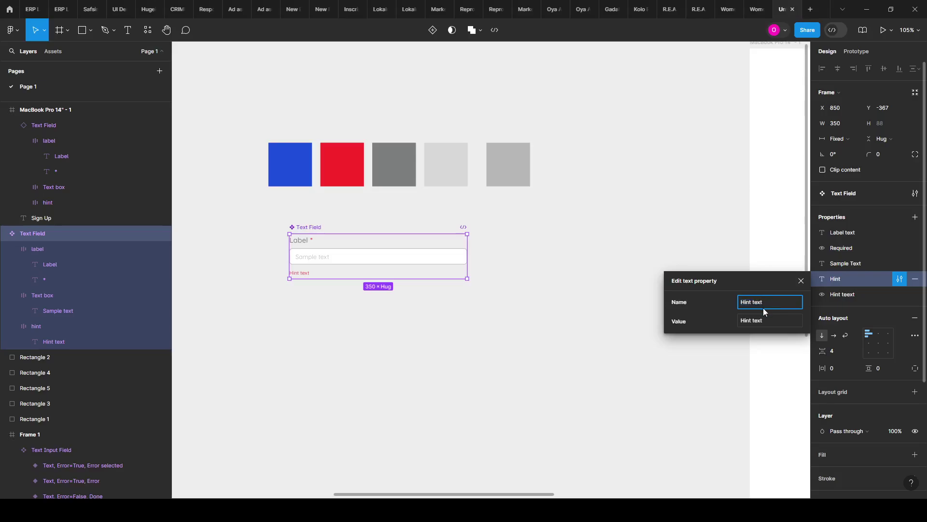
type("text")
key("Return")
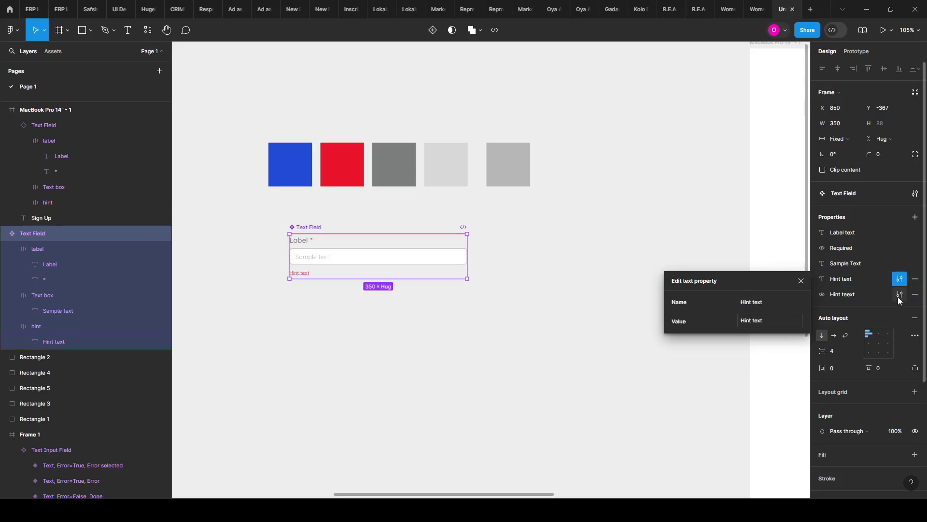
Step: Rename the visibility boolean to 'Error' and the hint text property to 'Errror text'
left_click(899, 296)
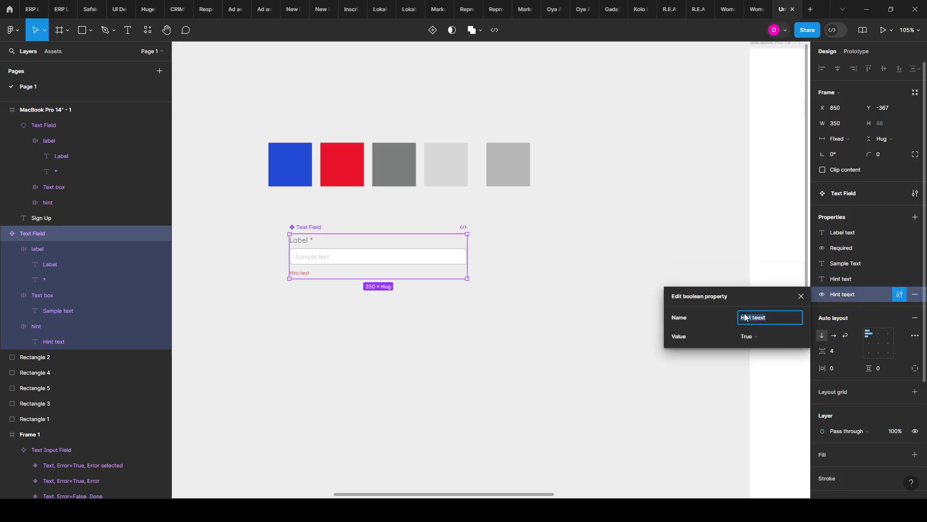
type("H")
key("Return")
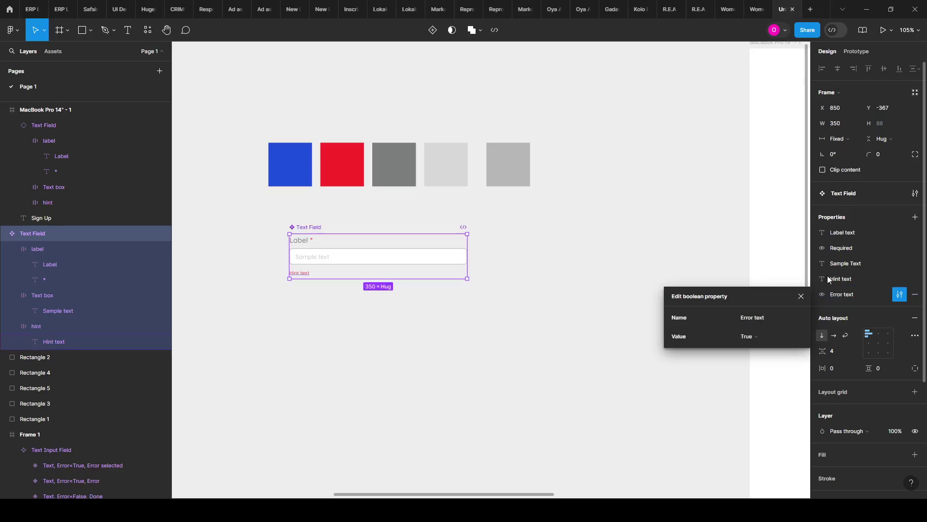
left_click(777, 315)
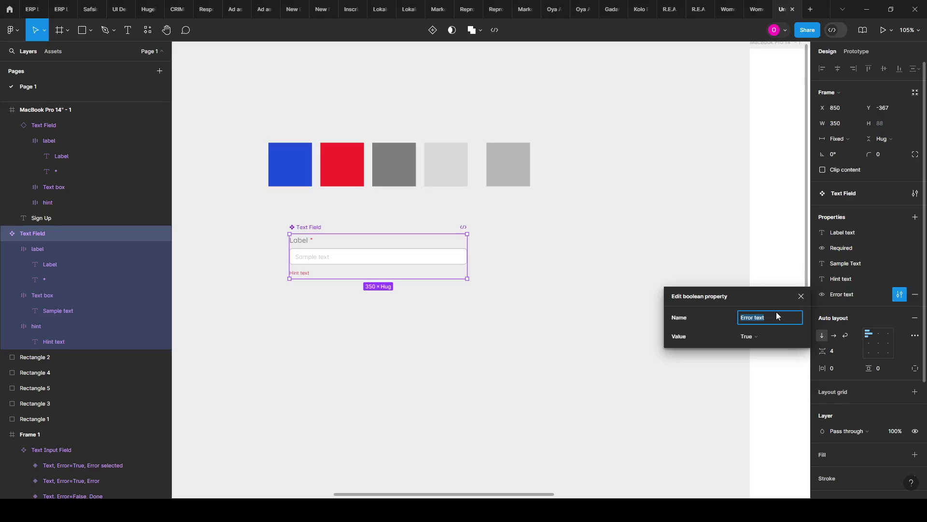
left_click(776, 315)
key("Return")
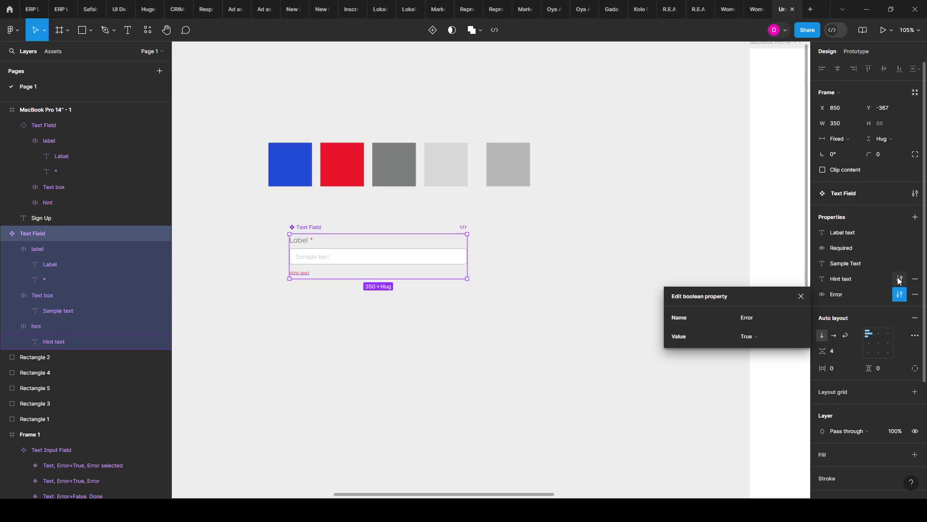
left_click(899, 280)
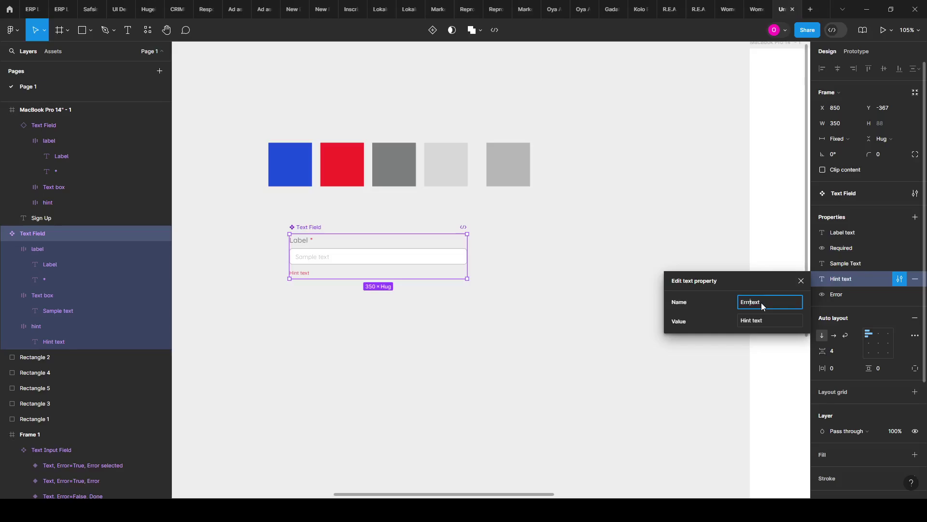
left_click(538, 335)
Step: Turn Error off on the Name field instance, keeping Required on
scroll(284, 240, "down", 5)
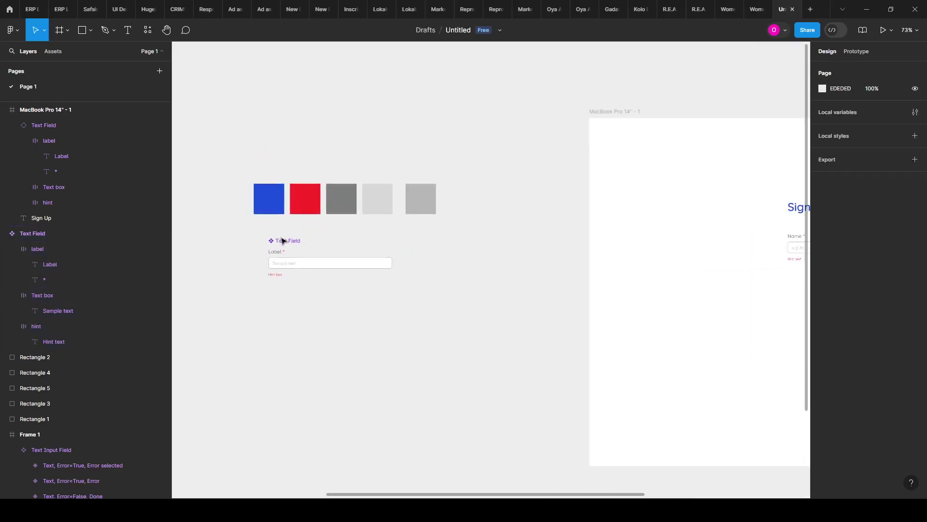
scroll(759, 253, "up", 8)
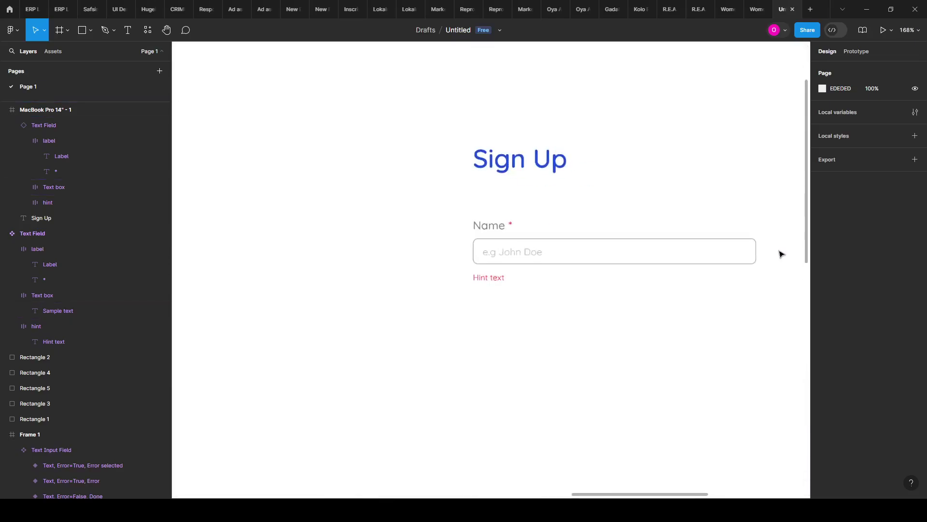
left_click_drag(685, 285, 626, 280)
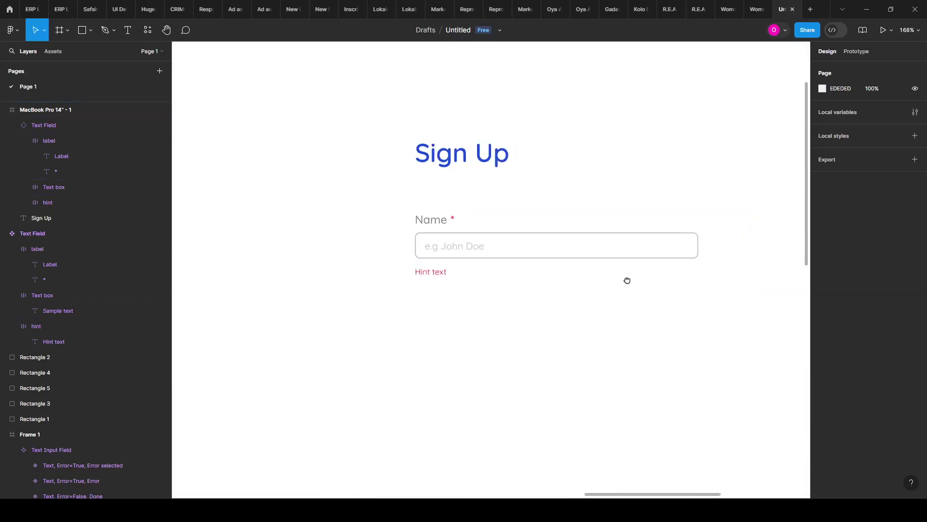
left_click(501, 249)
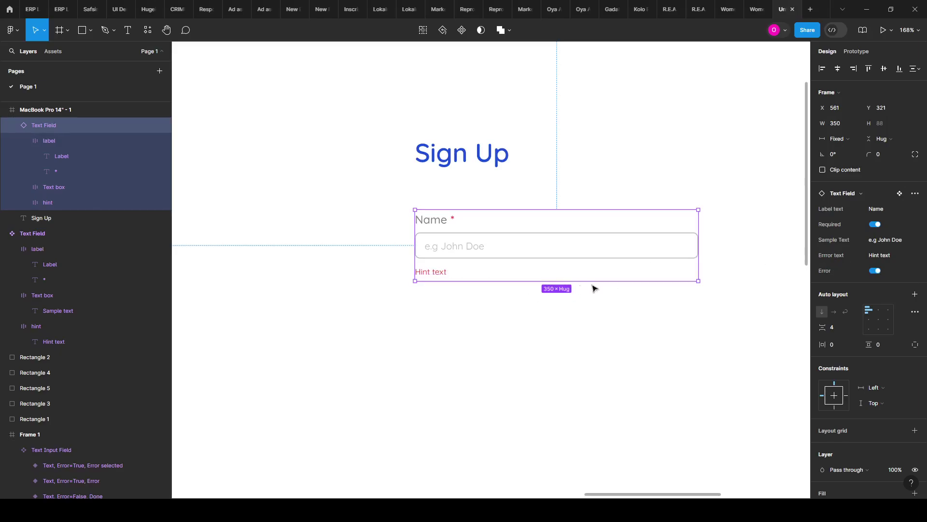
left_click(875, 271)
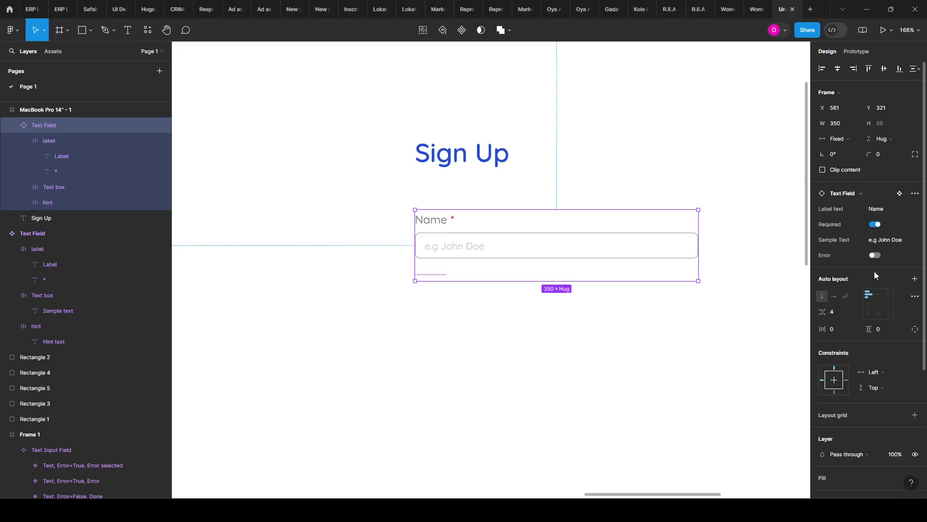
left_click(876, 225)
left_click(877, 225)
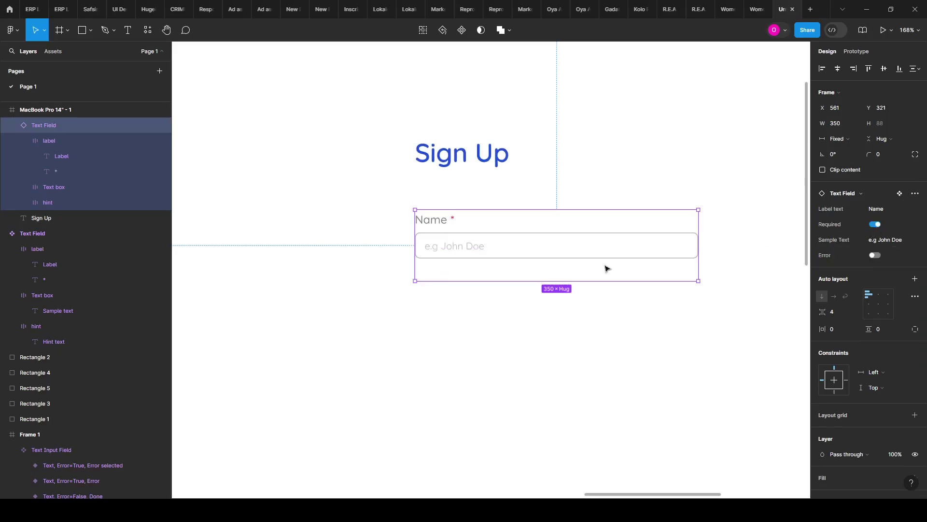
Step: Select the Text Field main component
scroll(652, 265, "down", 10, "ctrl")
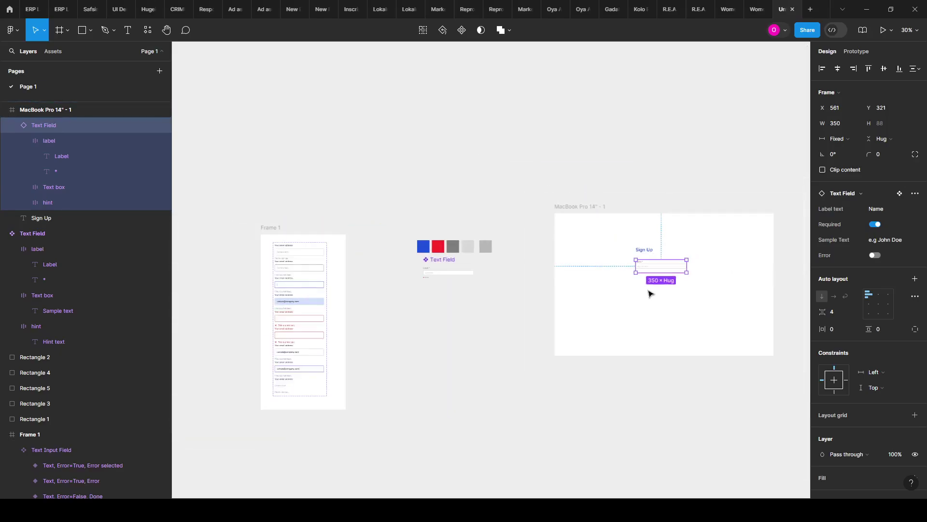
scroll(447, 296, "up", 3, "ctrl")
scroll(459, 278, "up", 6, "ctrl")
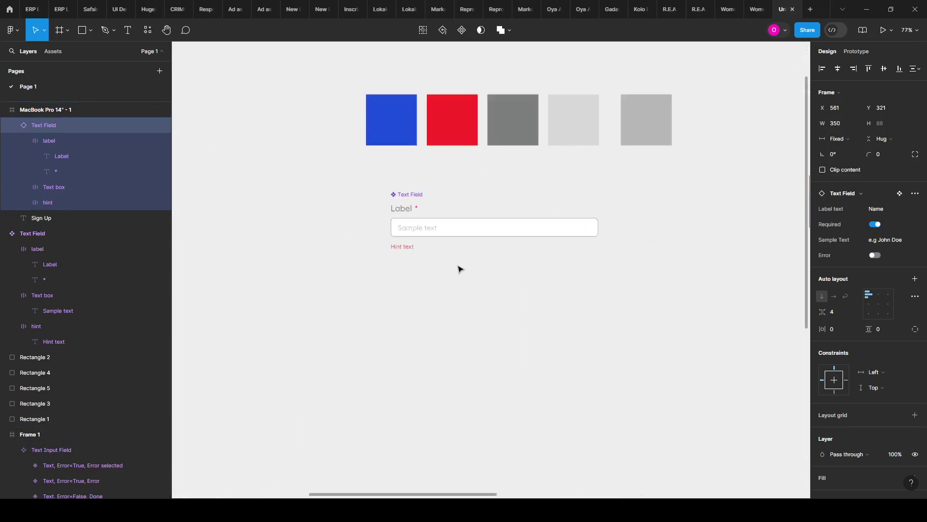
left_click(396, 196)
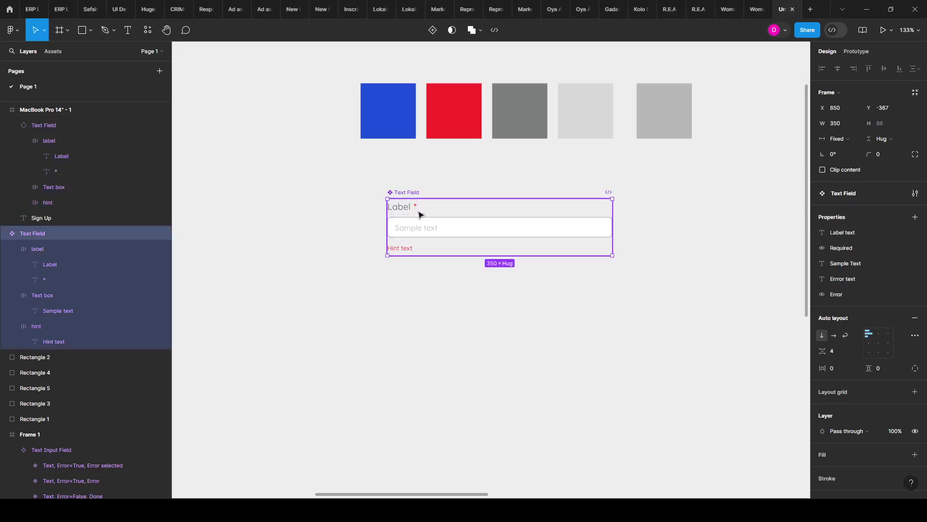
Step: Bind the hint frame's visibility to the Error boolean property
scroll(424, 222, "up", 2, "ctrl")
scroll(408, 257, "up", 1, "ctrl")
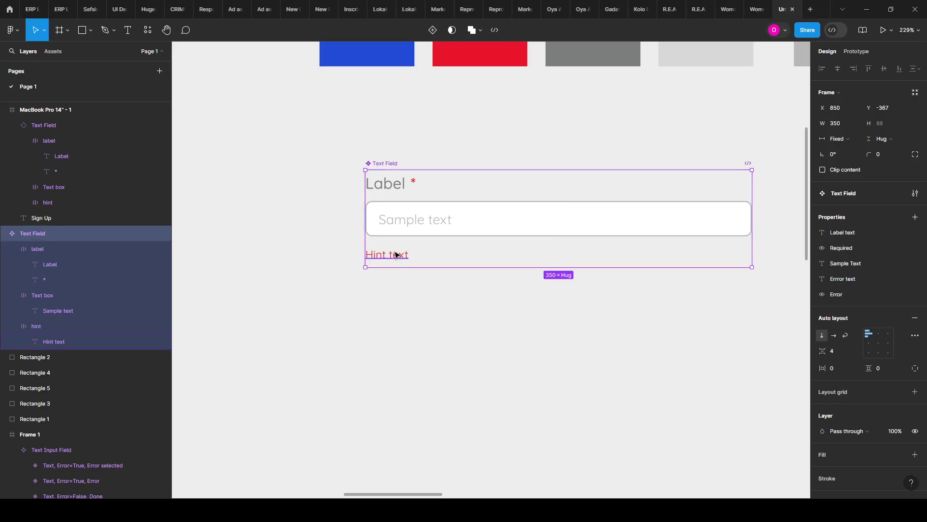
double_click(396, 254)
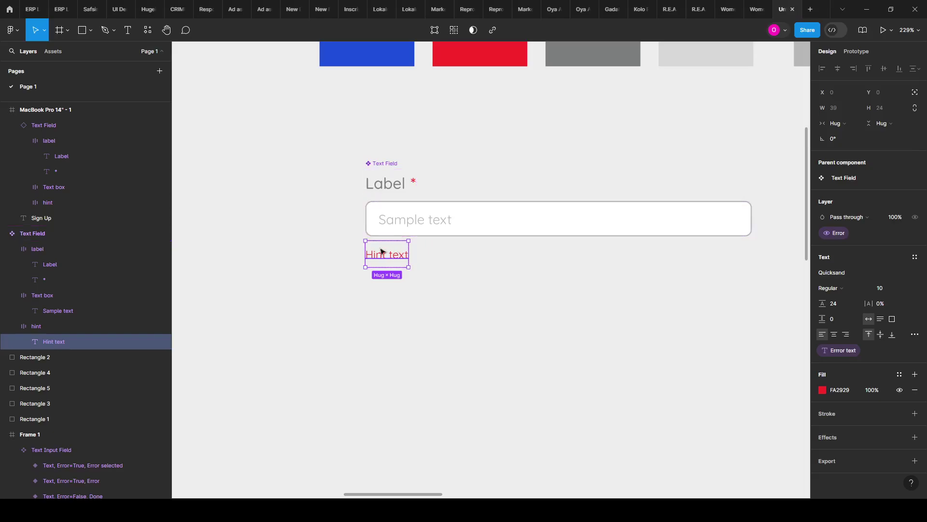
left_click(42, 323)
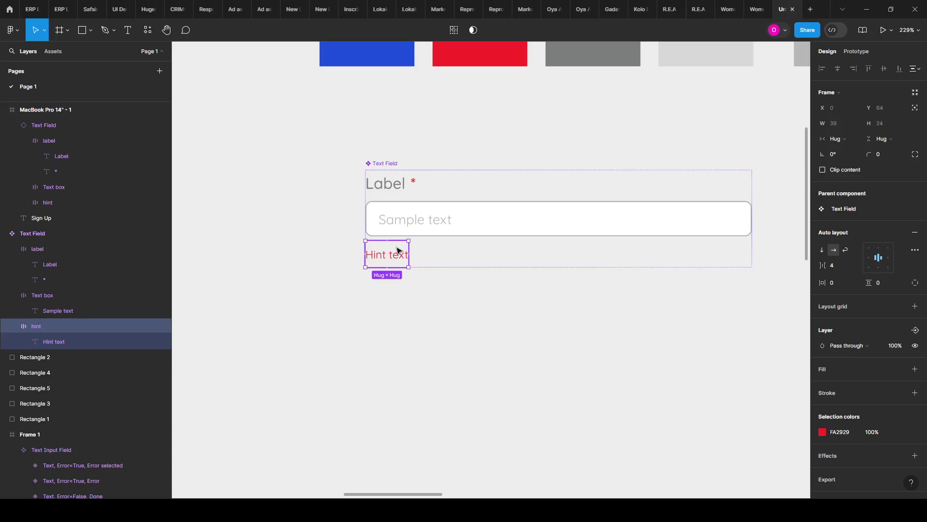
left_click(916, 330)
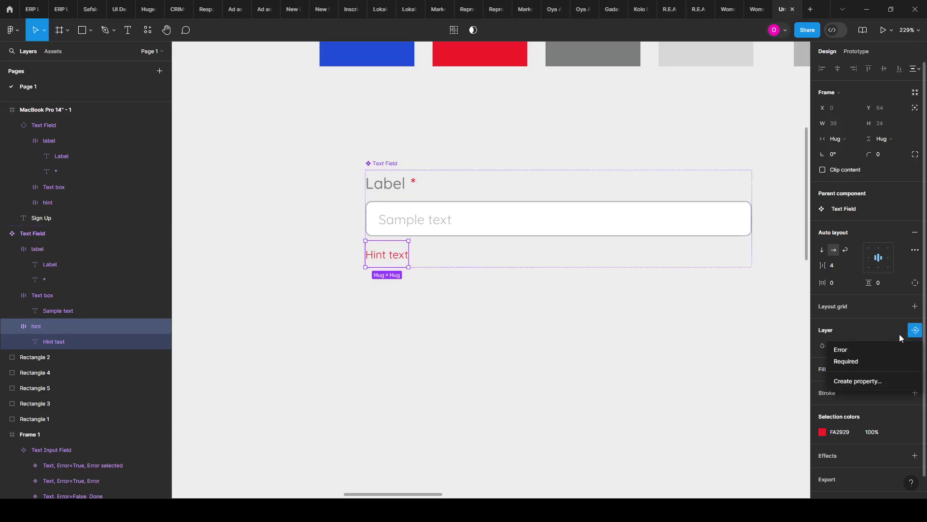
left_click(849, 352)
scroll(395, 294, "down", 5)
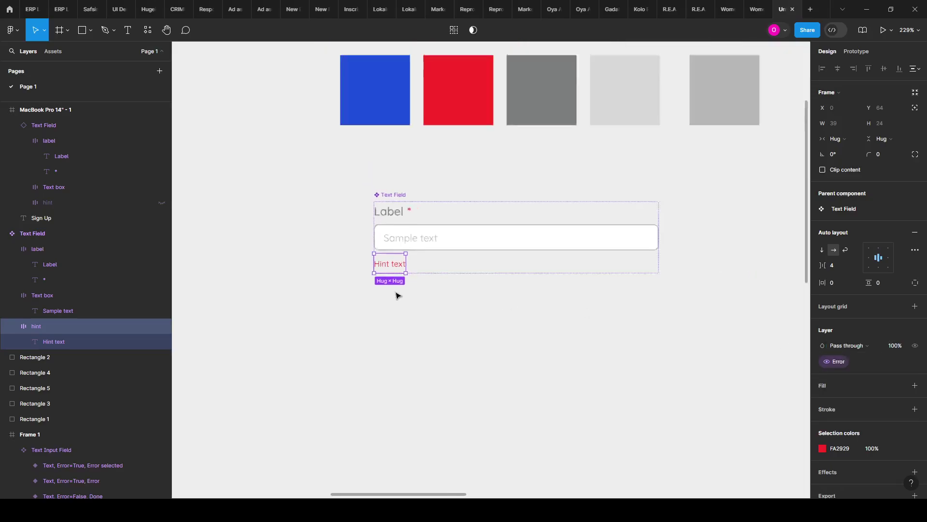
scroll(389, 295, "down", 5)
scroll(596, 302, "up", 4)
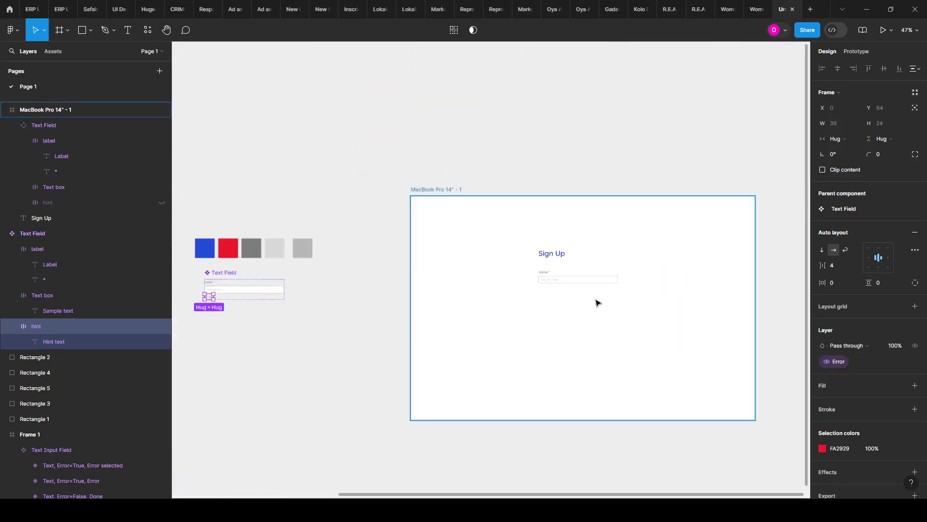
scroll(582, 294, "up", 8)
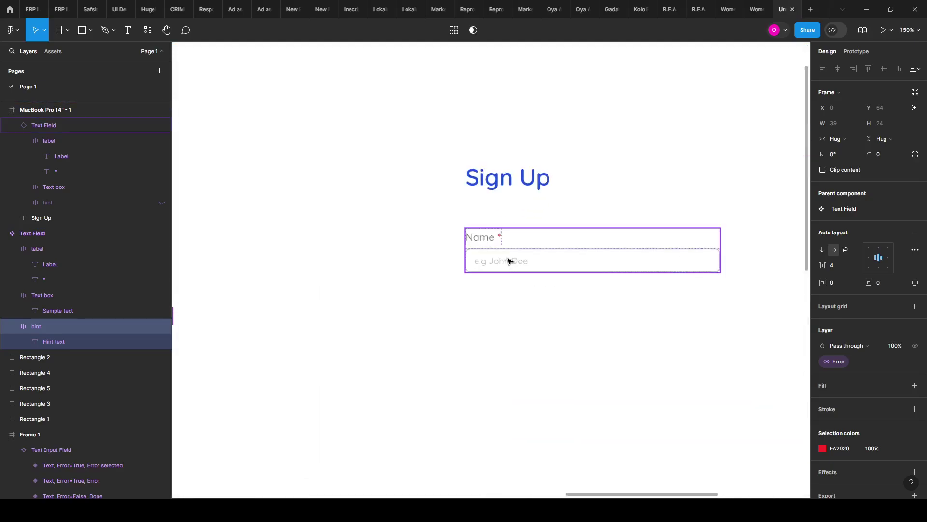
left_click(509, 261)
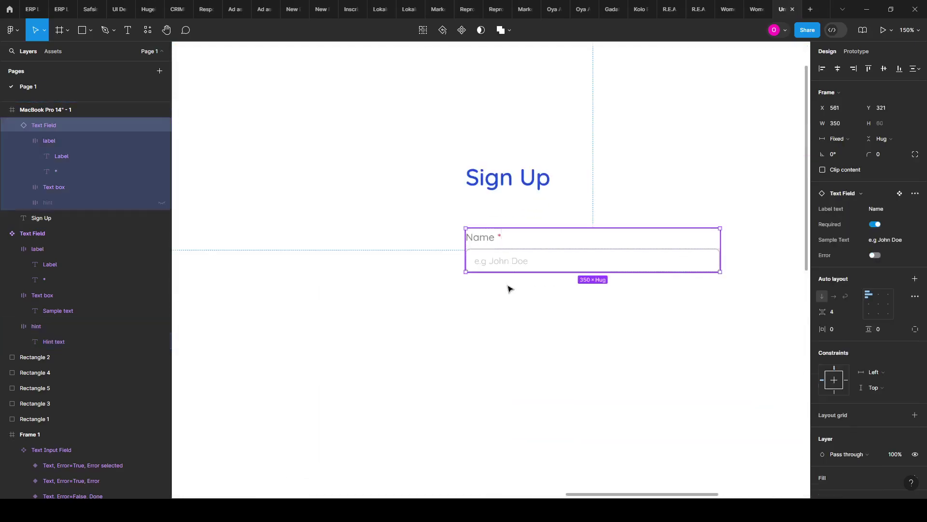
left_click(875, 255)
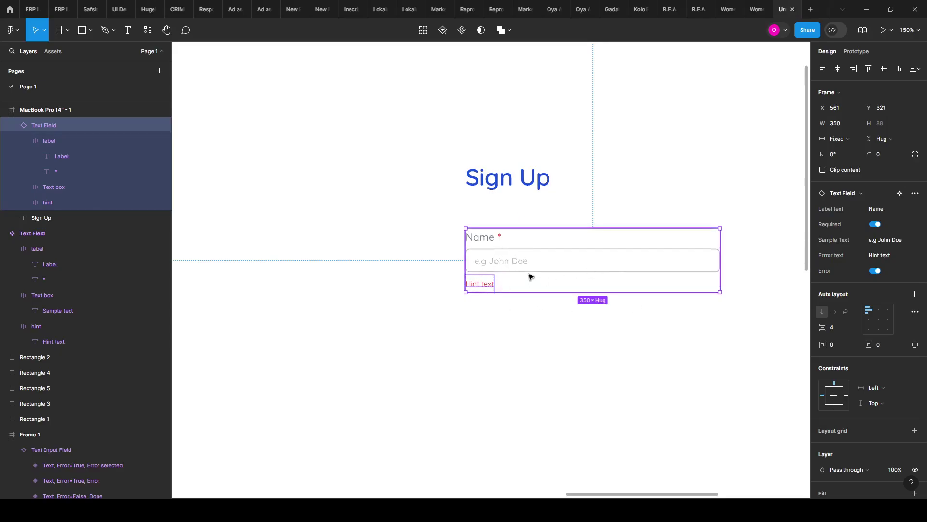
double_click(483, 284)
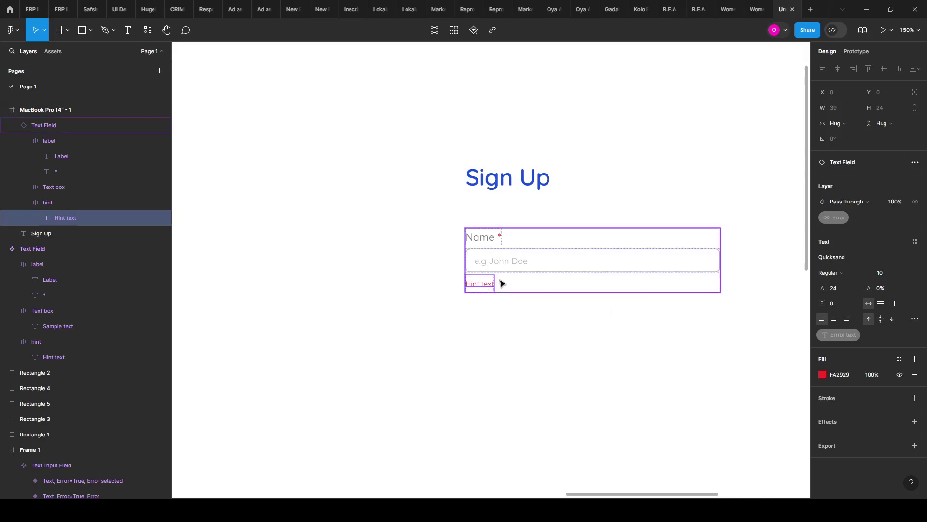
left_click(563, 286)
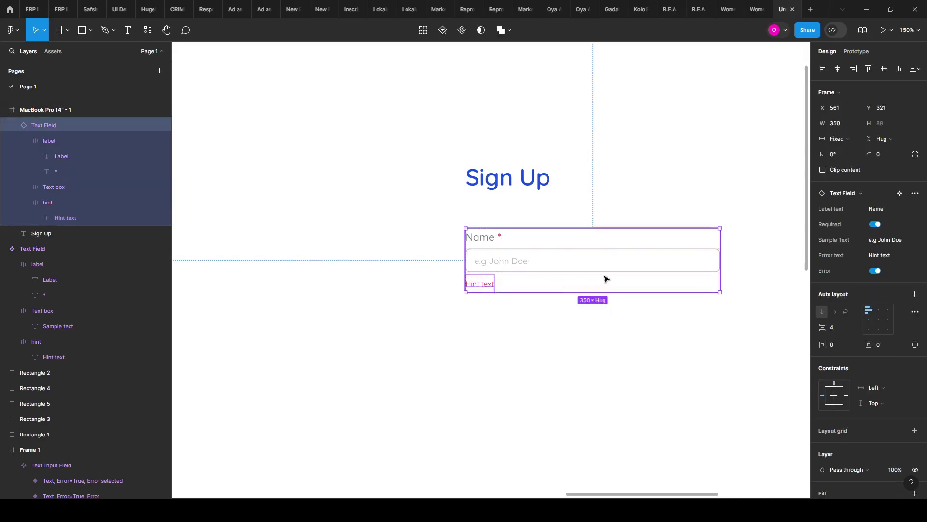
left_click(876, 271)
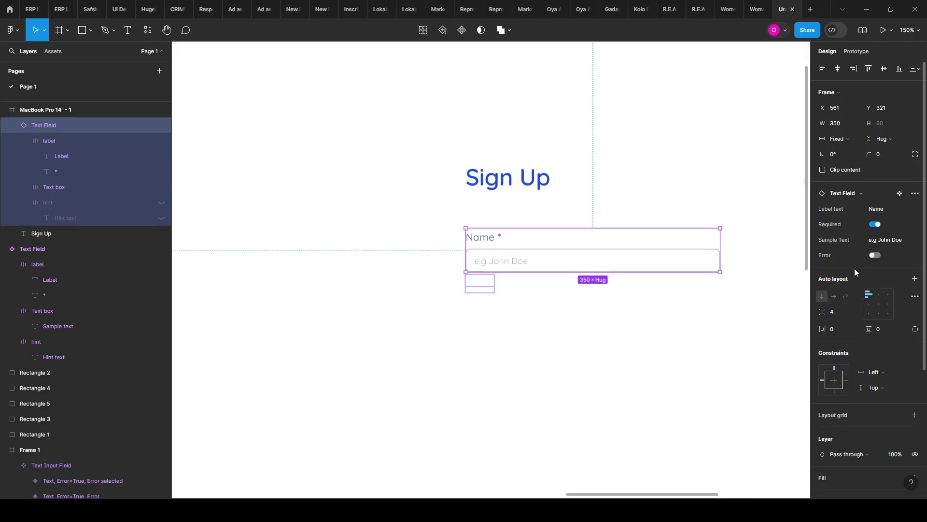
left_click(570, 365)
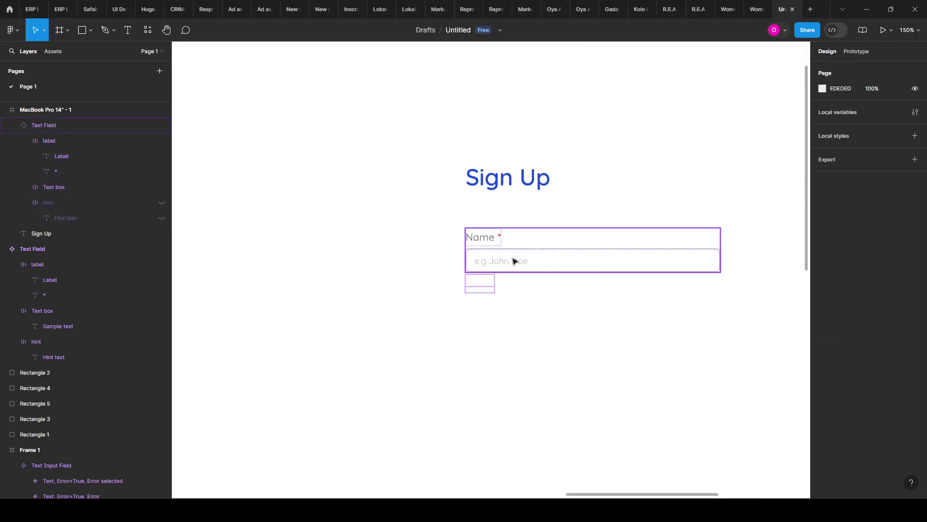
left_click(537, 229)
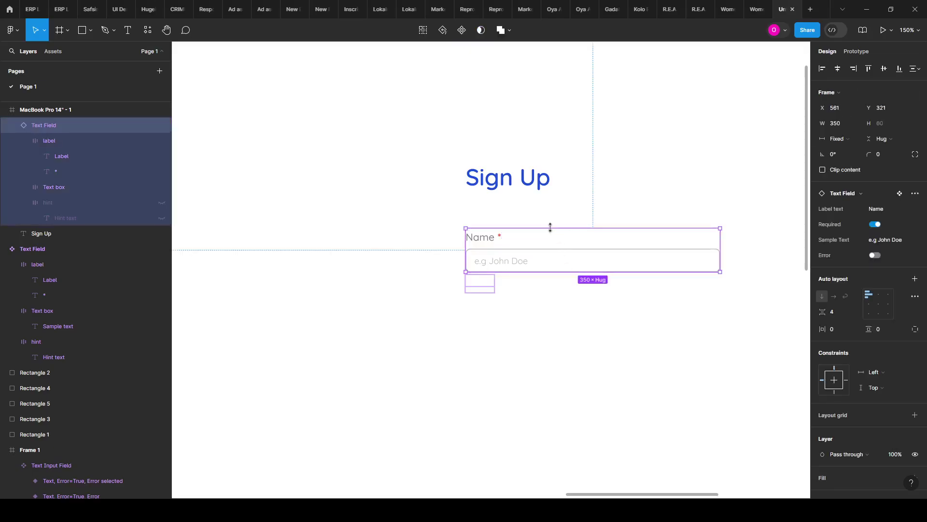
left_click(641, 336)
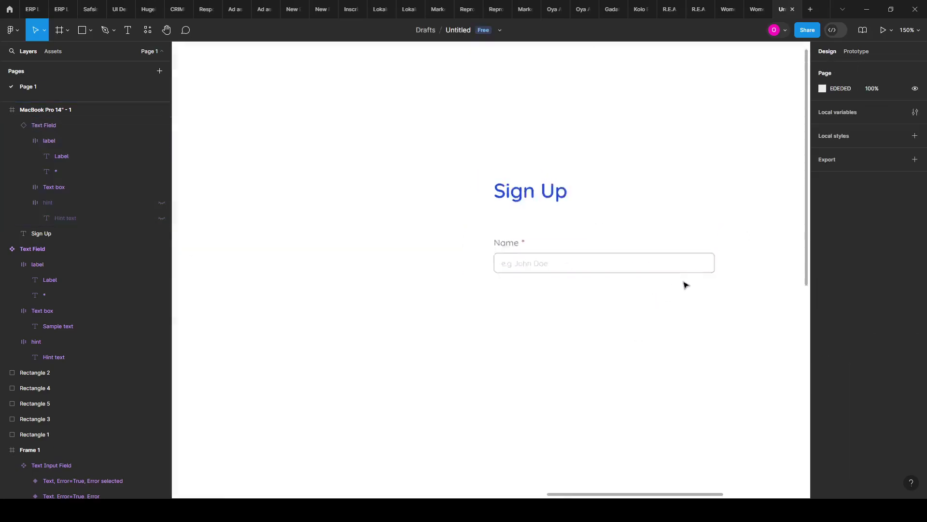
scroll(686, 289, "down", 10)
scroll(319, 296, "up", 10)
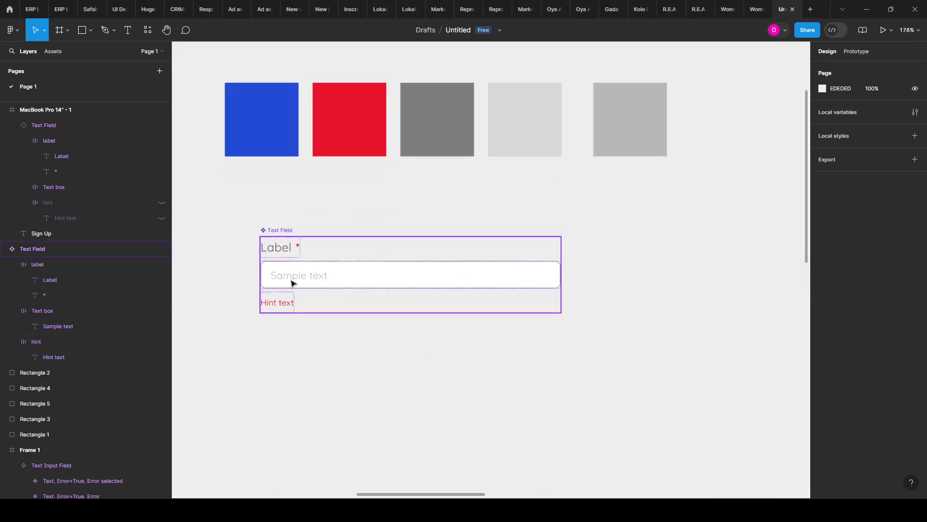
scroll(271, 281, "down", 2)
scroll(280, 286, "down", 4)
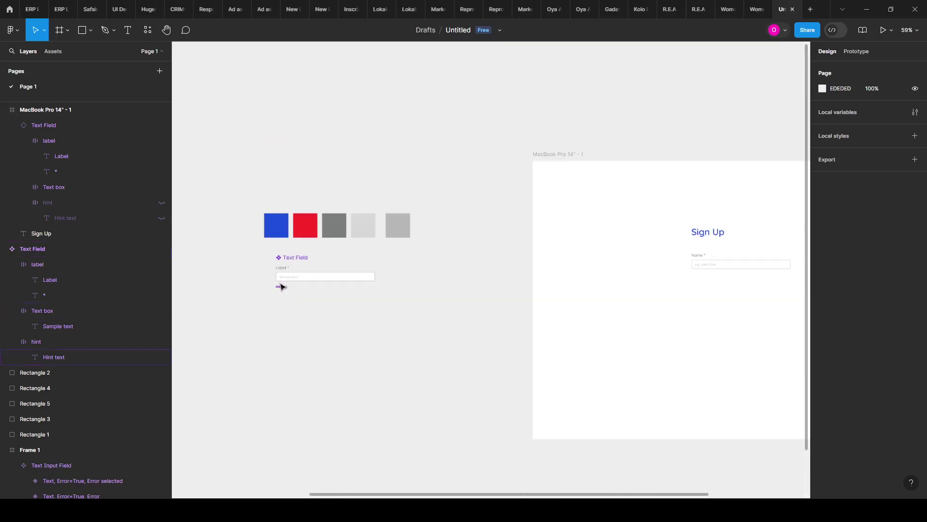
scroll(652, 288, "down", 2)
scroll(555, 288, "up", 5)
scroll(530, 262, "up", 4)
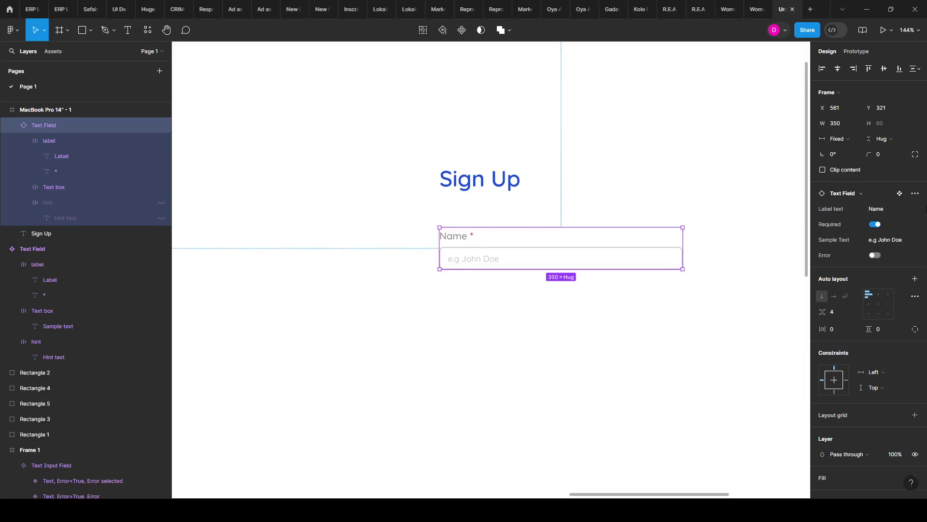
Step: Relabel the Name field 'First Name' with sample text 'e.g John'
left_click(877, 209)
key("Left")
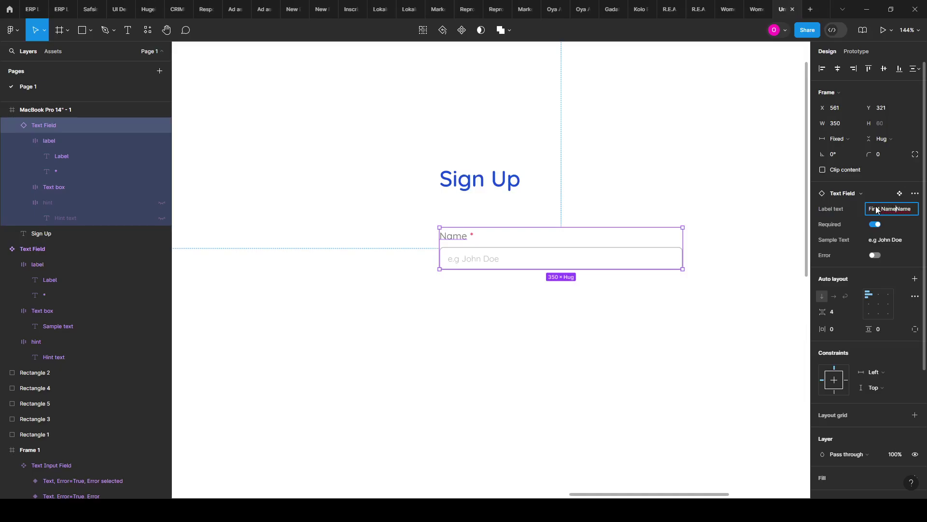
type("First Name")
key("BackSpace")
key("BackSpace")
key("BackSpace")
key("Return")
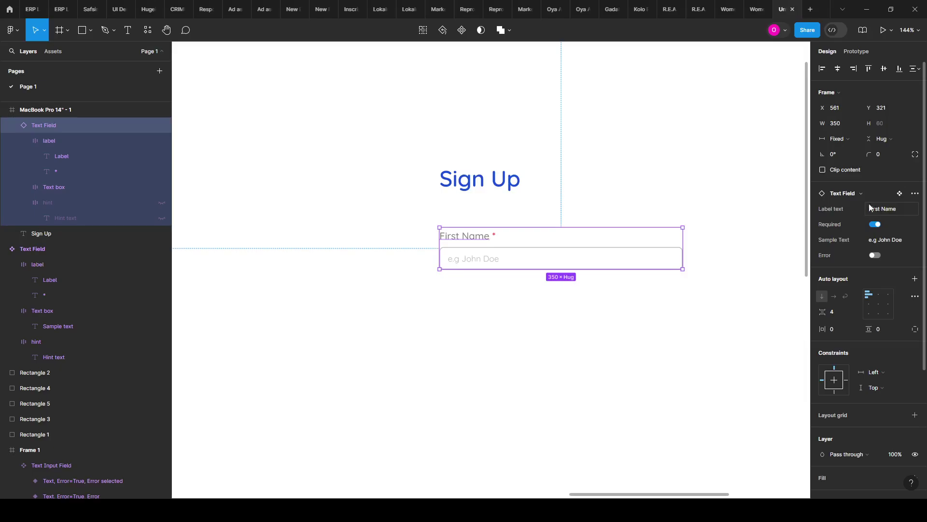
left_click(893, 240)
key("Right")
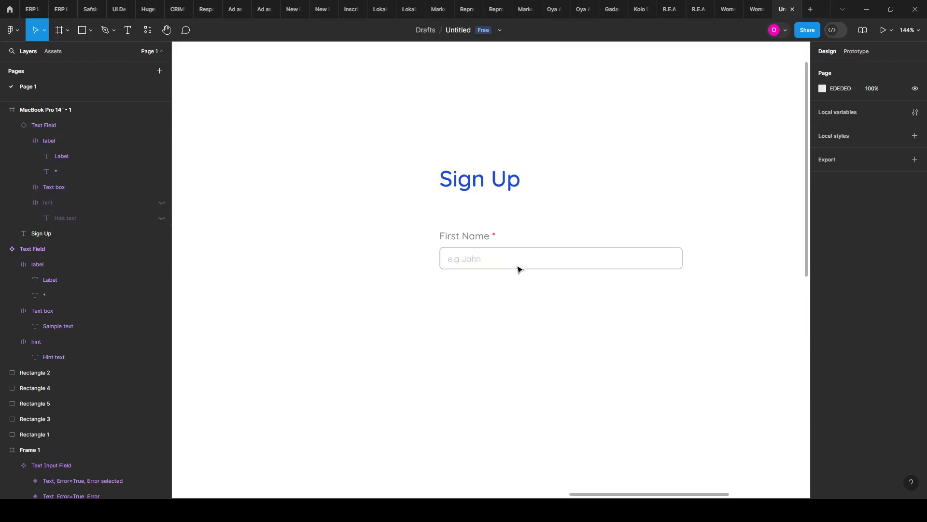
left_click(533, 290)
Step: Duplicate it below as a 'Last Name' field with sample text 'e.g Doe'
left_click_drag(511, 246, 522, 302)
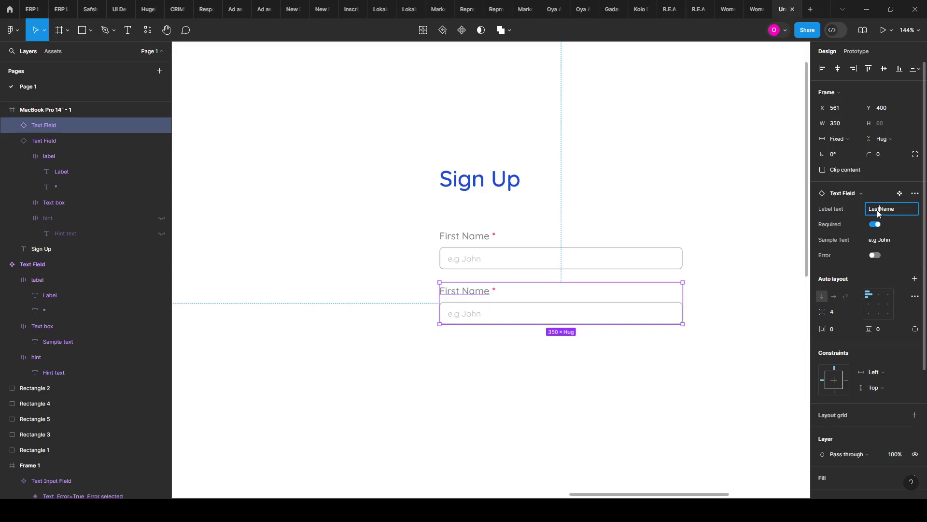
key("Return")
left_click(899, 240)
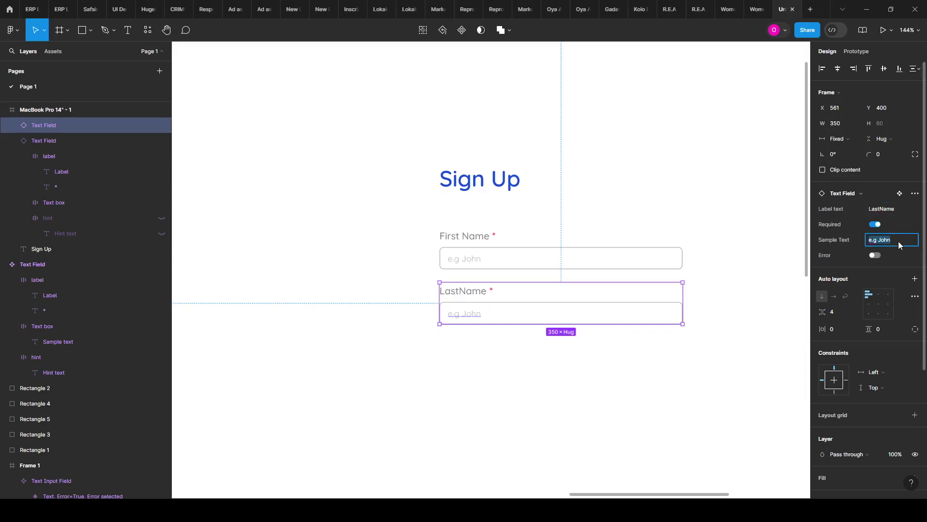
double_click(899, 244)
type("Doe")
left_click(730, 351)
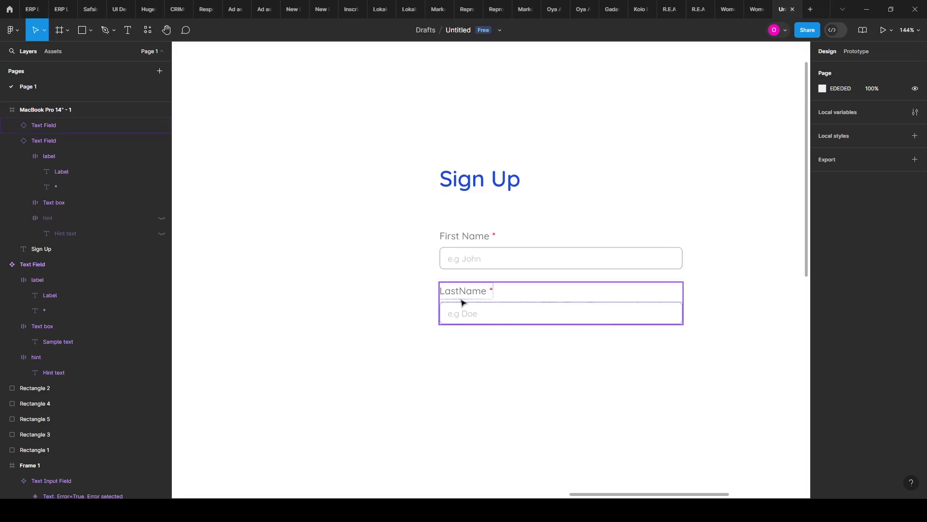
left_click(462, 303)
left_click(877, 208)
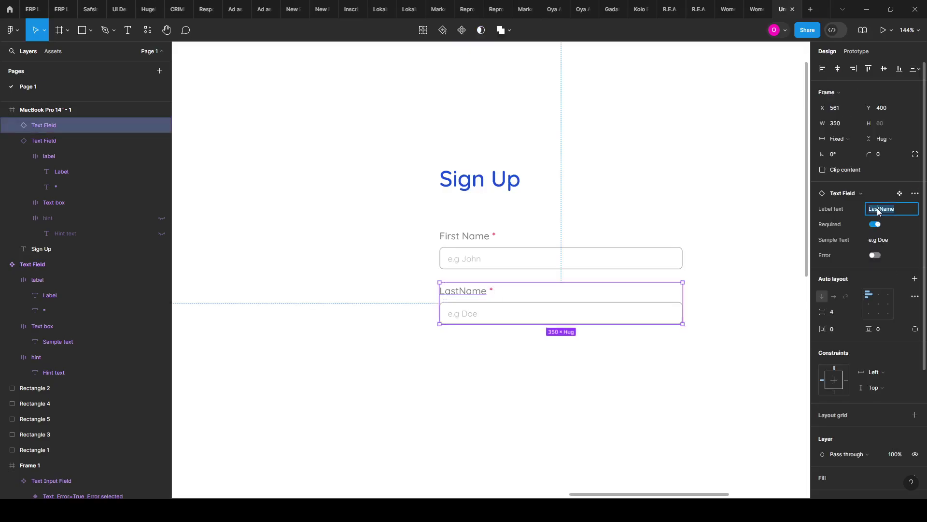
left_click(882, 210)
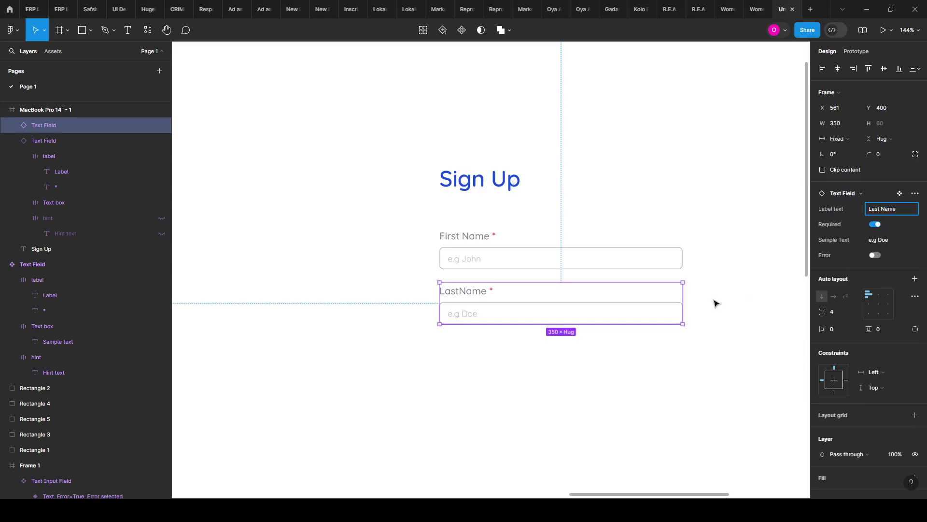
left_click(481, 329)
Step: Select the Text Field main component to review its properties
scroll(422, 339, "down", 1)
scroll(488, 291, "down", 5)
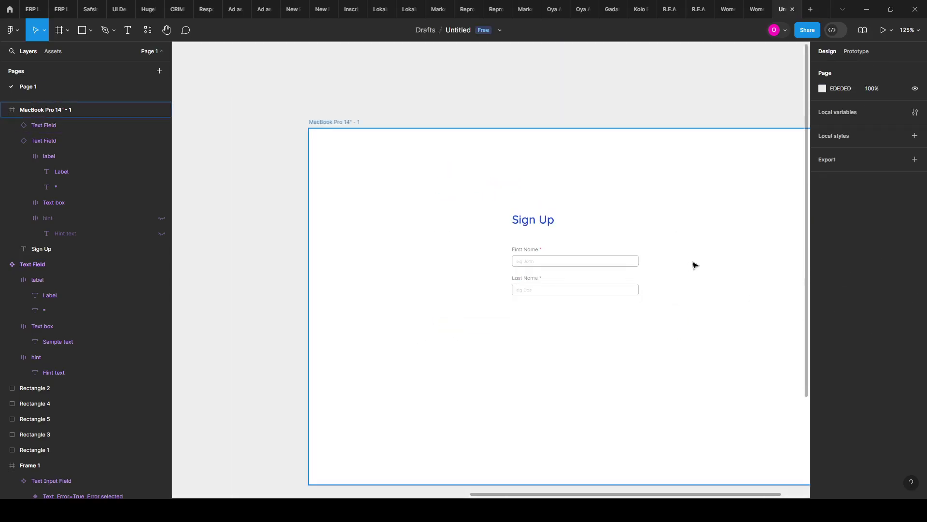
scroll(316, 358, "down", 2)
scroll(299, 279, "up", 5)
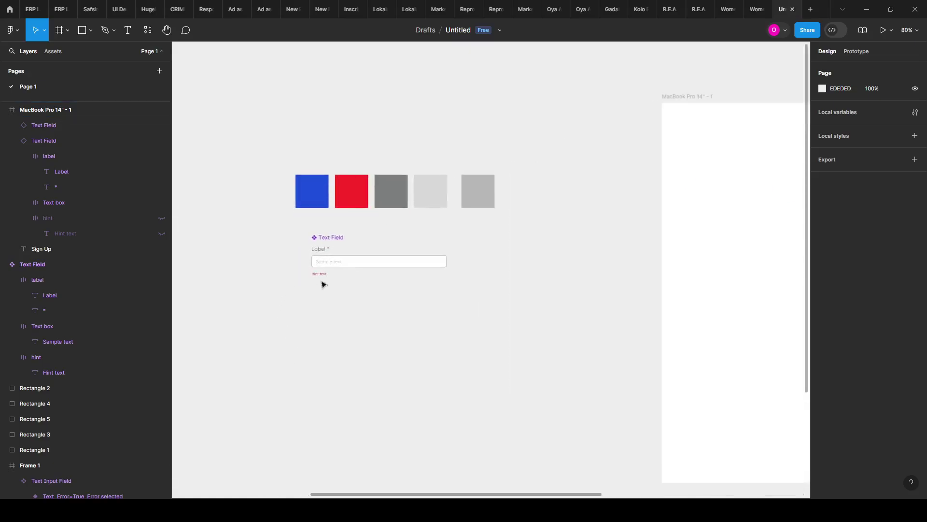
left_click(312, 268)
scroll(308, 268, "up", 3)
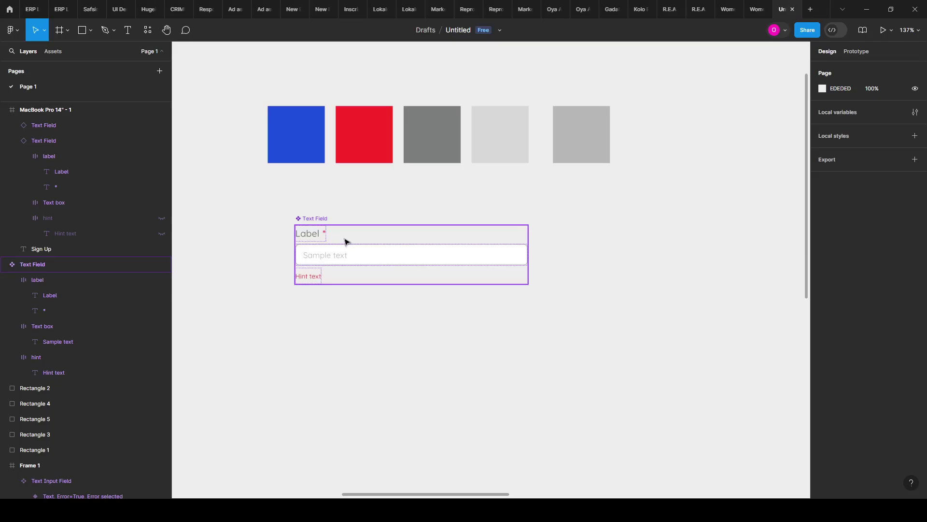
scroll(369, 259, "down", 2)
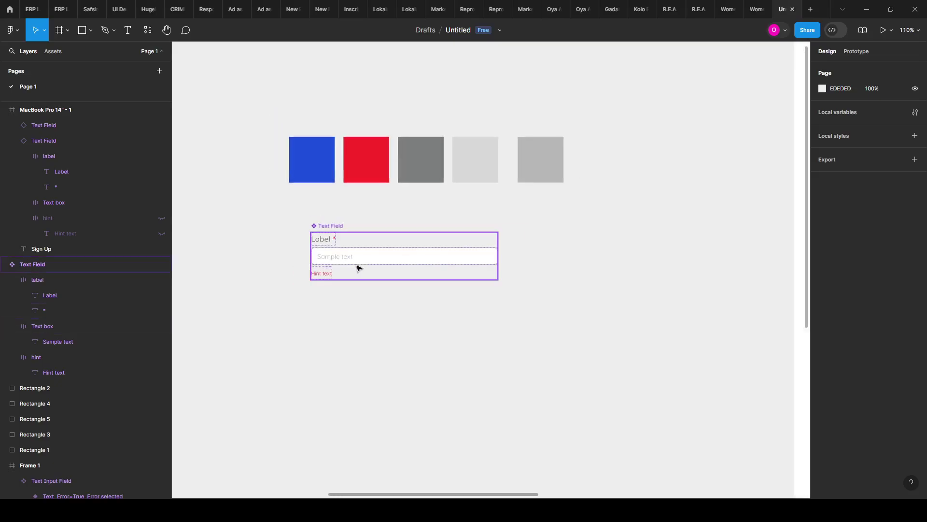
scroll(339, 268, "up", 3)
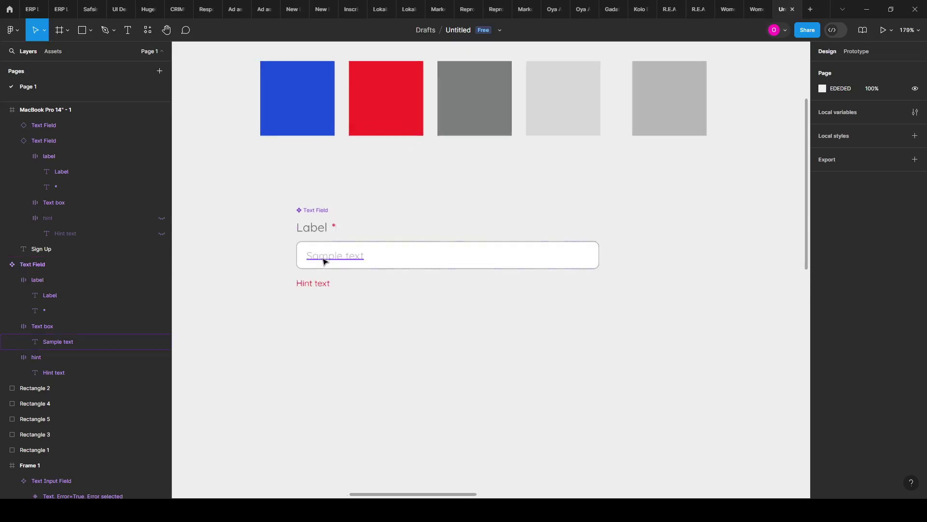
scroll(317, 261, "down", 6)
scroll(689, 275, "up", 2)
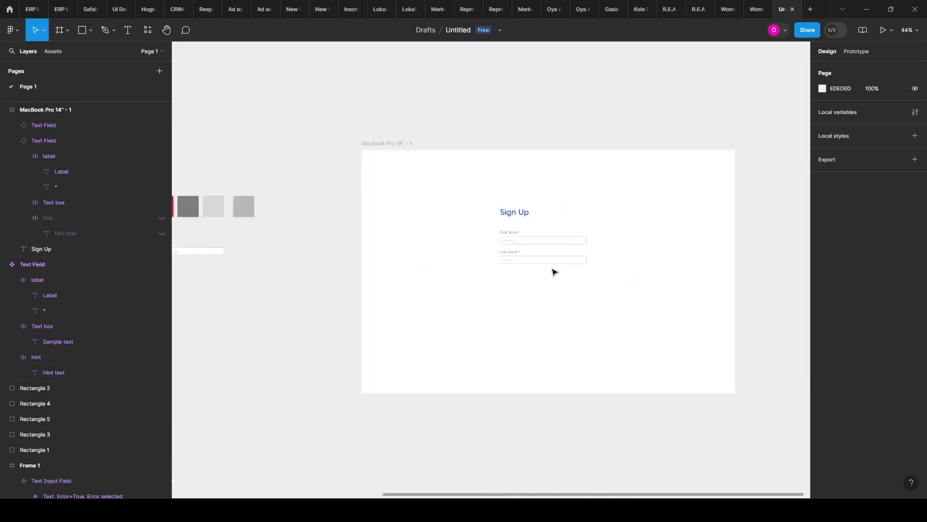
scroll(554, 272, "up", 5)
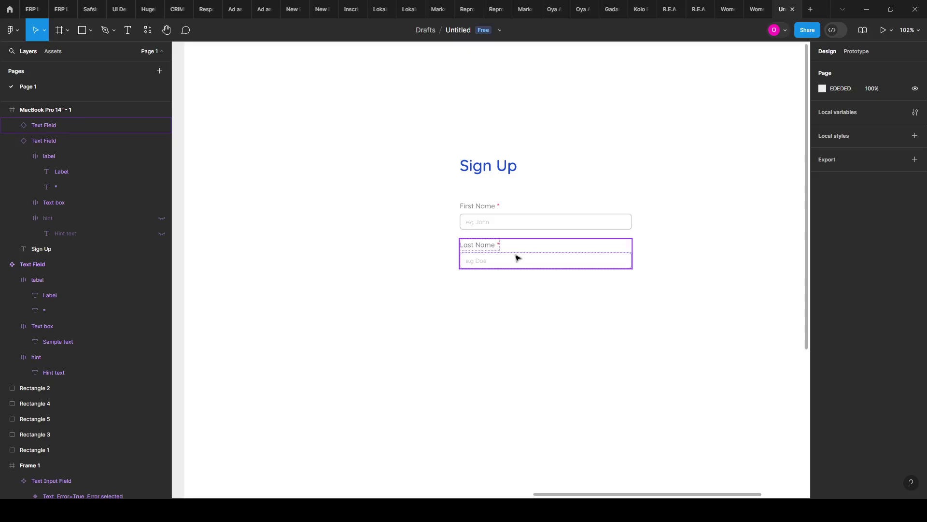
Step: Duplicate the Last Name field below and label the copy 'Email'
left_click_drag(516, 258, 519, 306)
scroll(512, 303, "up", 5)
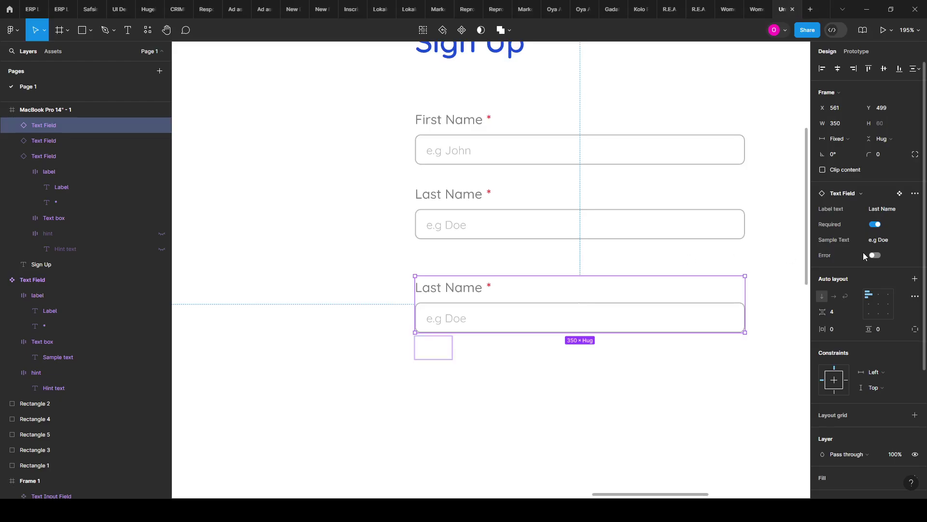
left_click(881, 209)
type("Em")
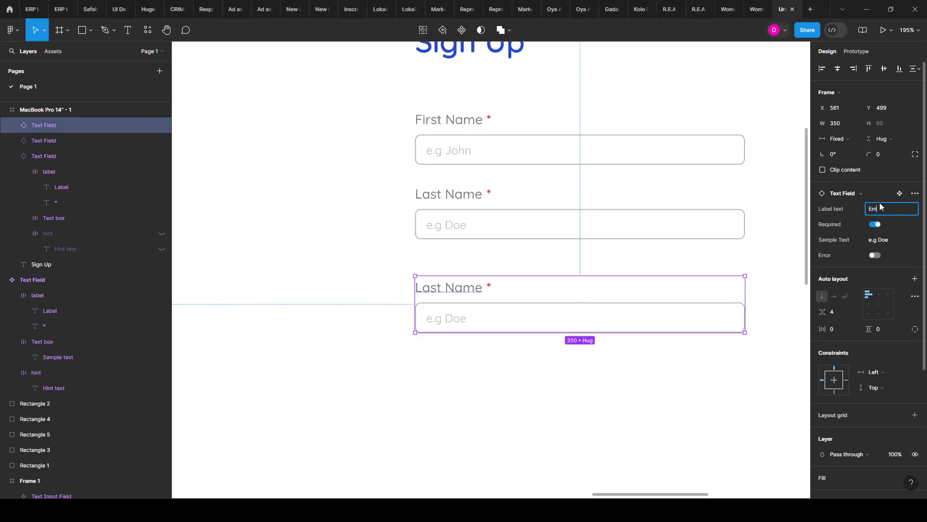
type("ail")
left_click(900, 240)
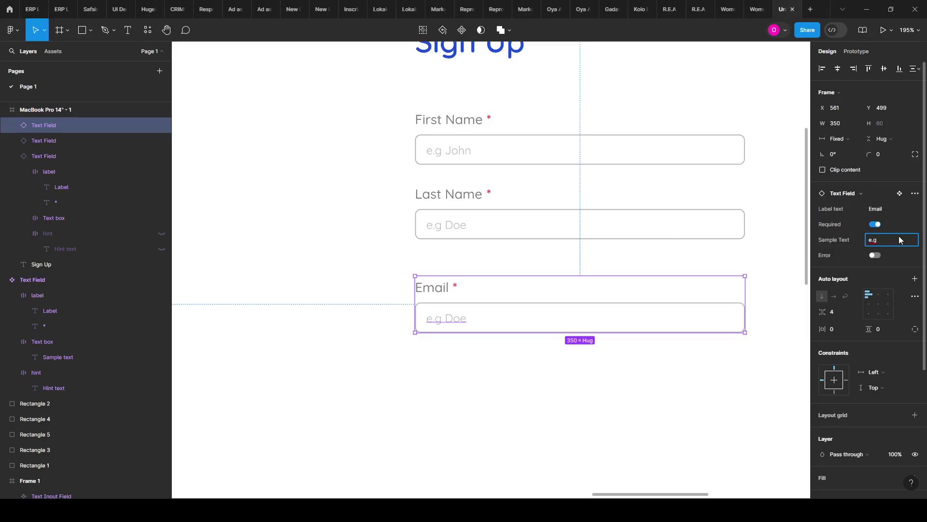
type("ple")
type("@email.com")
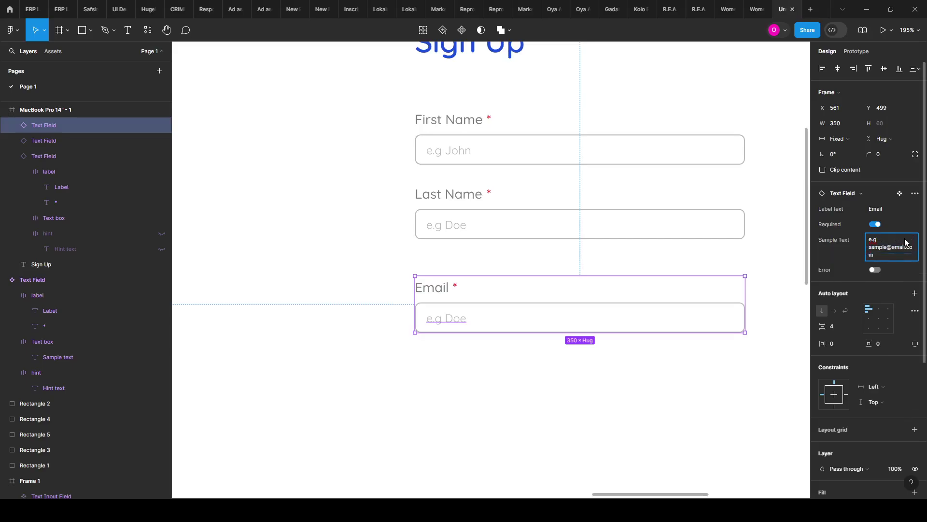
key("Return")
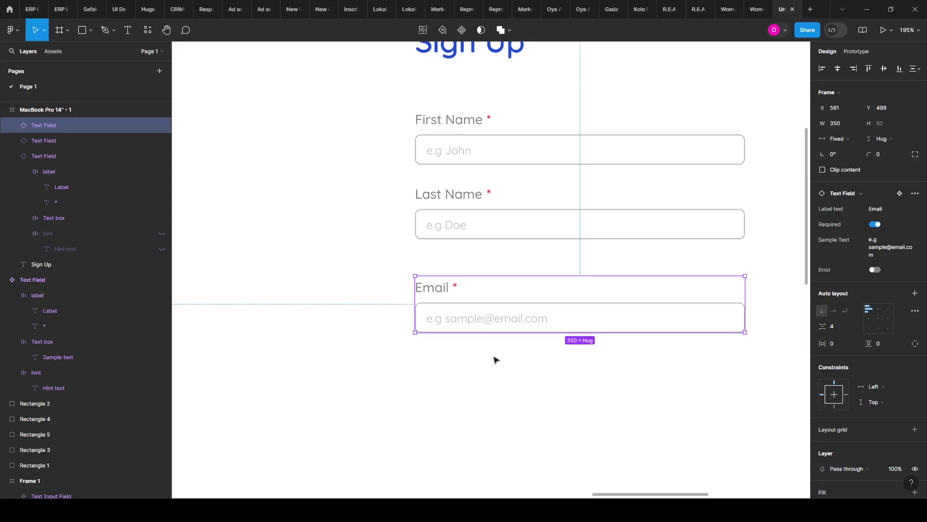
left_click(478, 356)
scroll(415, 319, "down", 5)
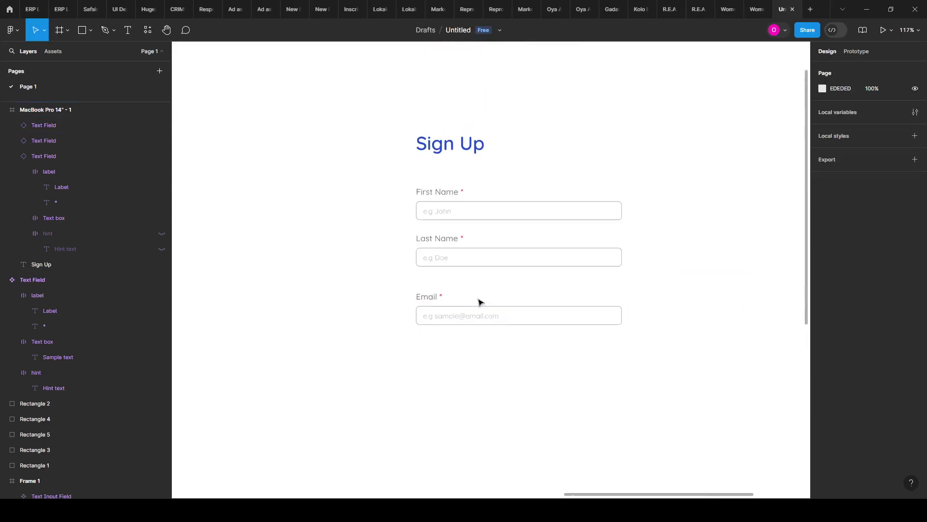
Step: Tidy up First Name, Last Name and Email to even spacing, then duplicate the Email field
left_click_drag(463, 303, 450, 295)
scroll(452, 297, "up", 3)
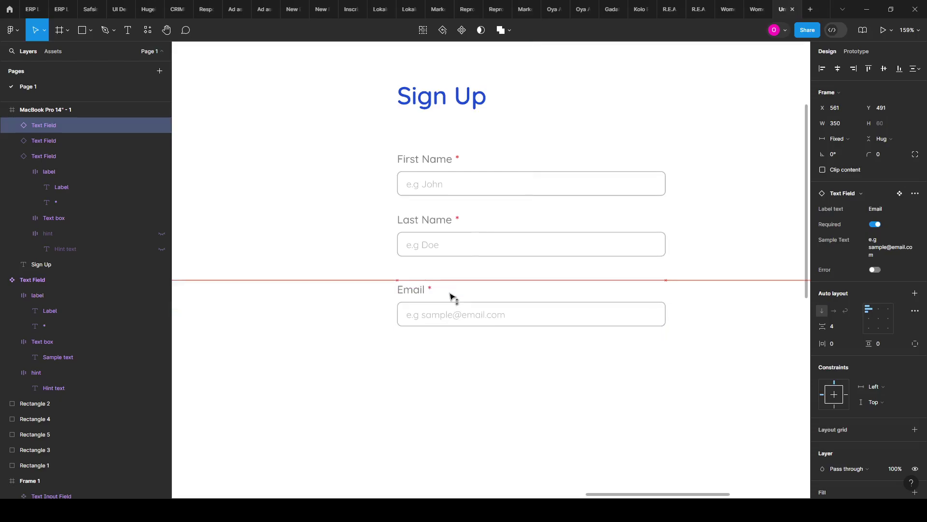
left_click_drag(454, 263, 437, 174)
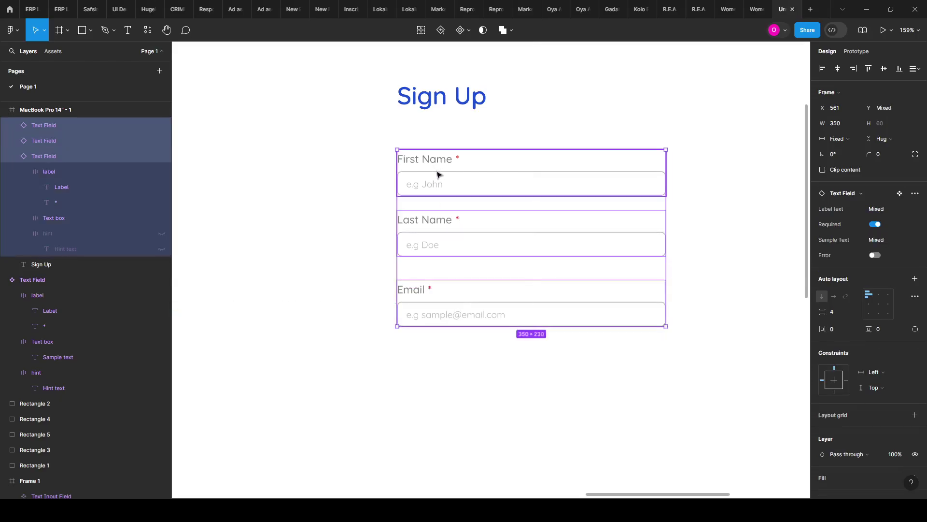
left_click(657, 320)
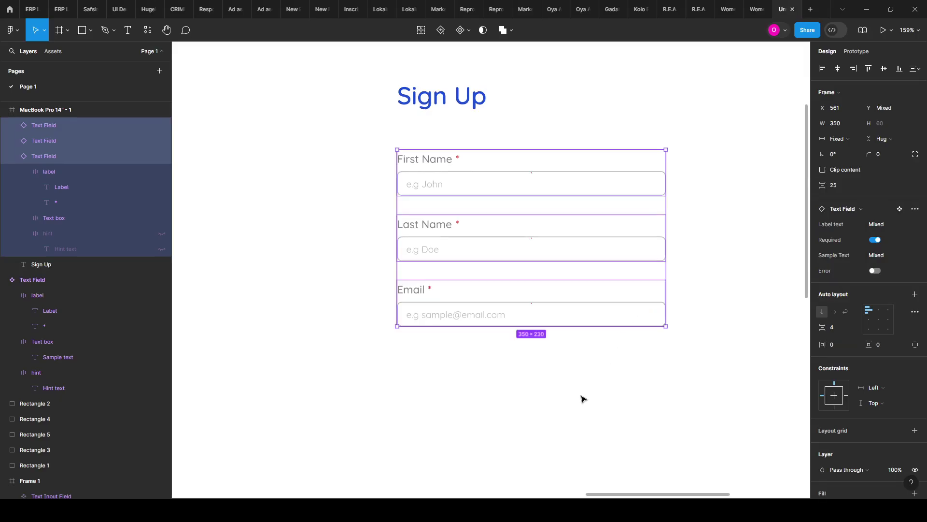
left_click(581, 398)
key("ctrl+d")
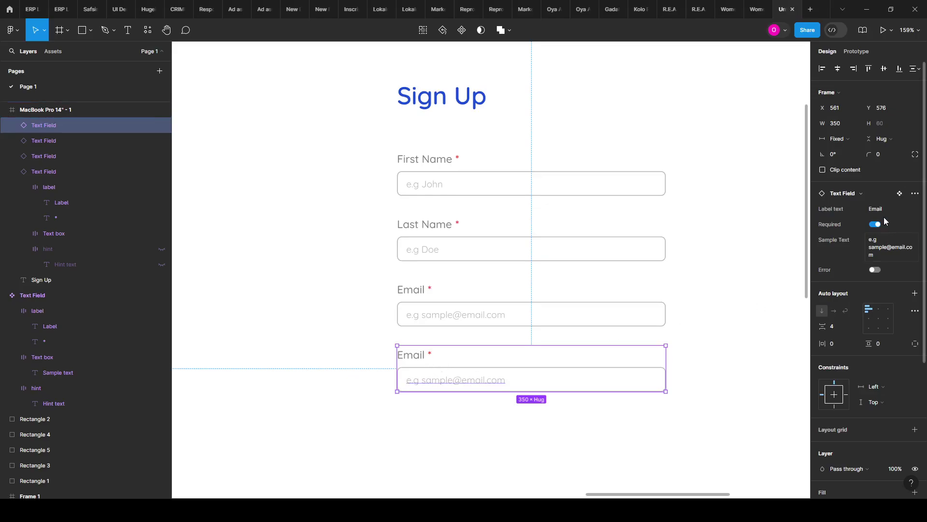
Step: Set the copied field's label to 'Password' and its sample text to '**********'
left_click(882, 214)
type("Password")
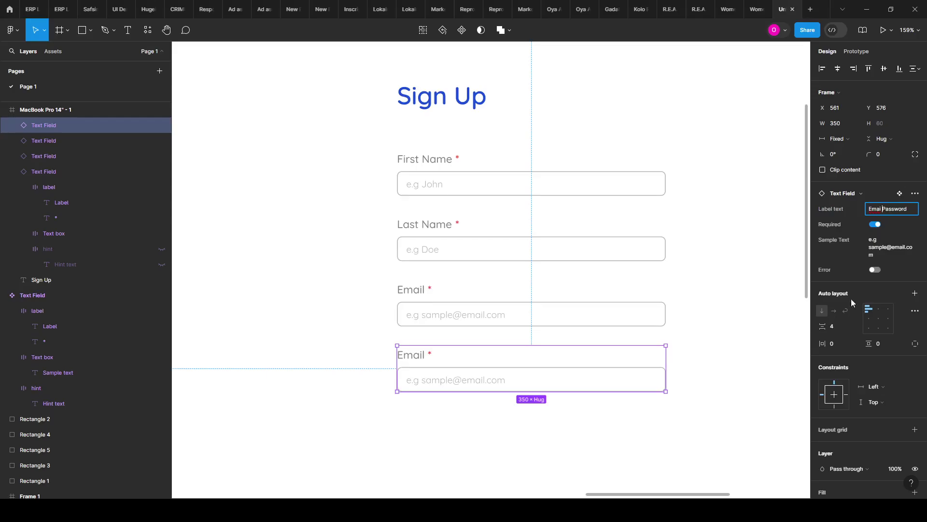
left_click(779, 318)
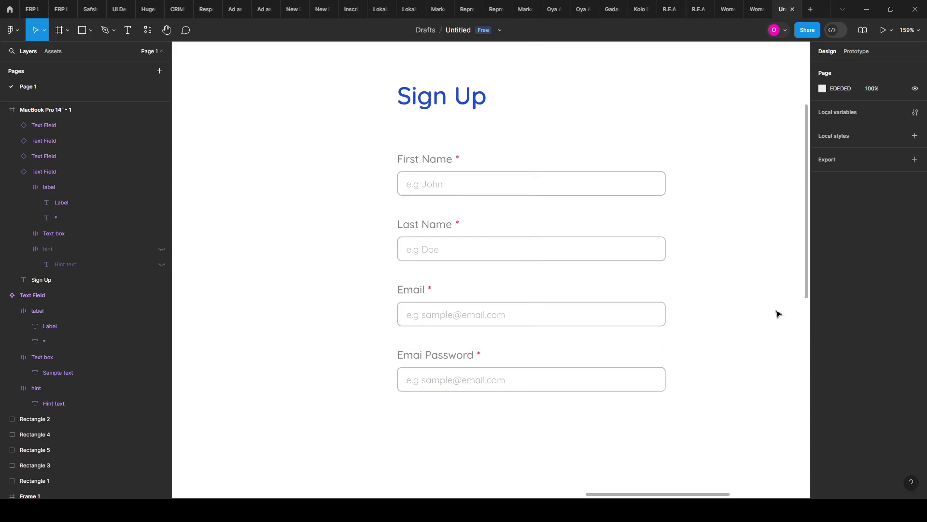
left_click(612, 385)
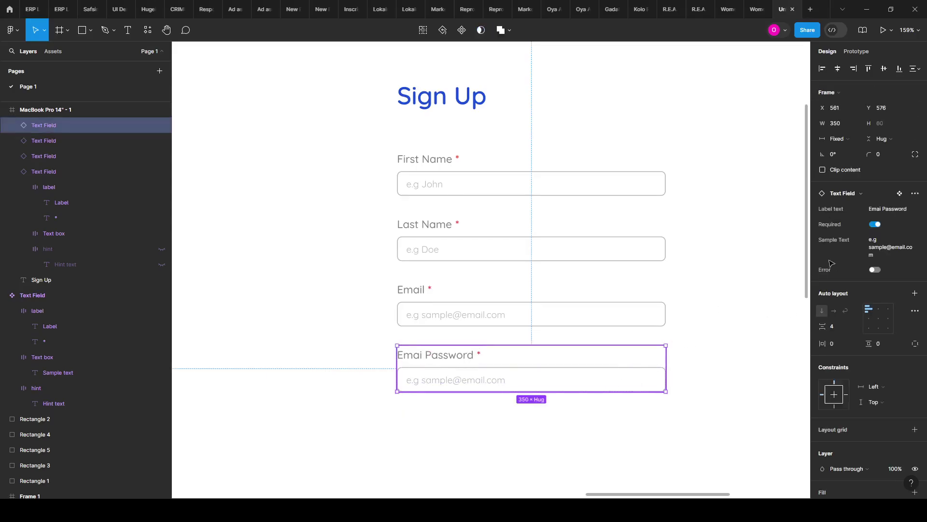
left_click(882, 212)
type("Password")
key("Return")
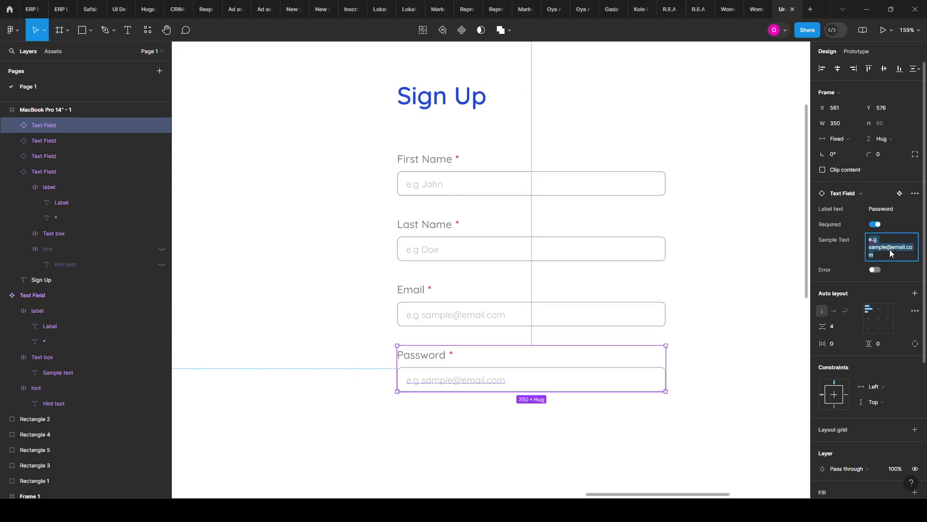
type("**")
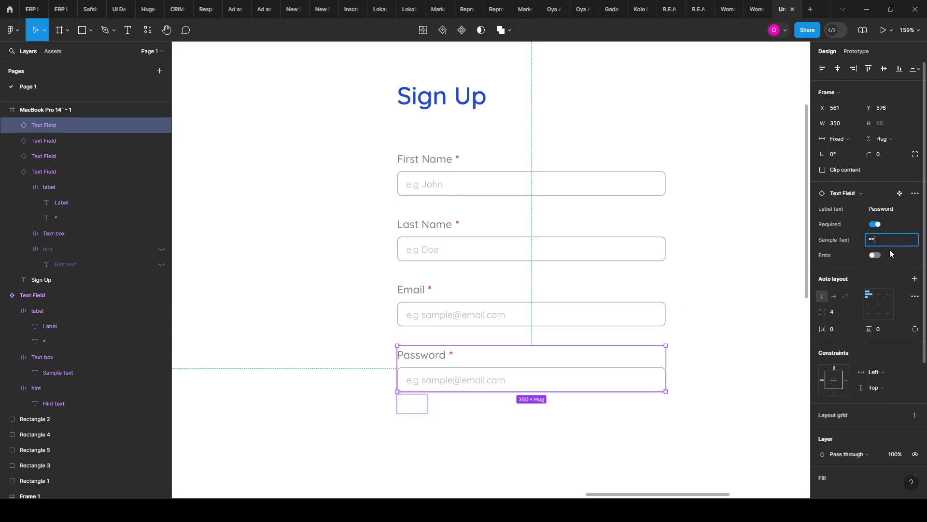
type("********")
key("Return")
left_click(626, 442)
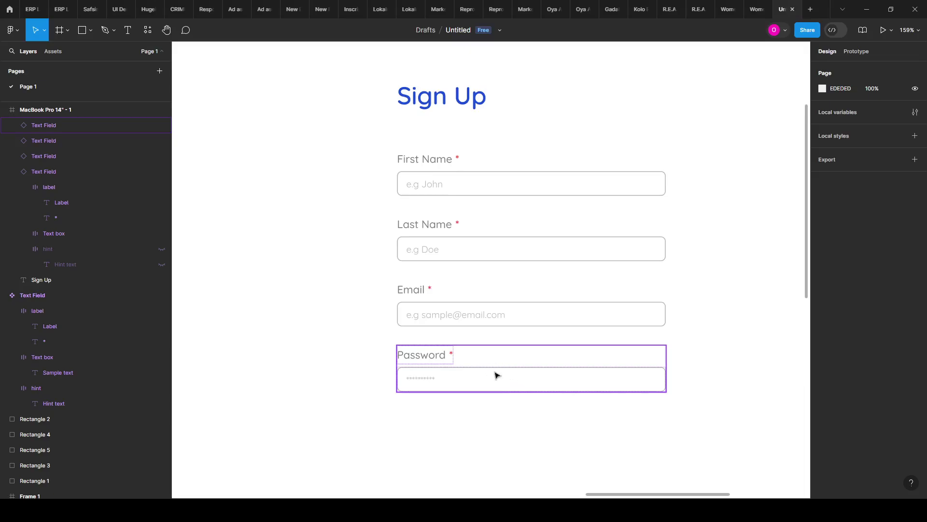
left_click(414, 379)
scroll(685, 330, "down", 10)
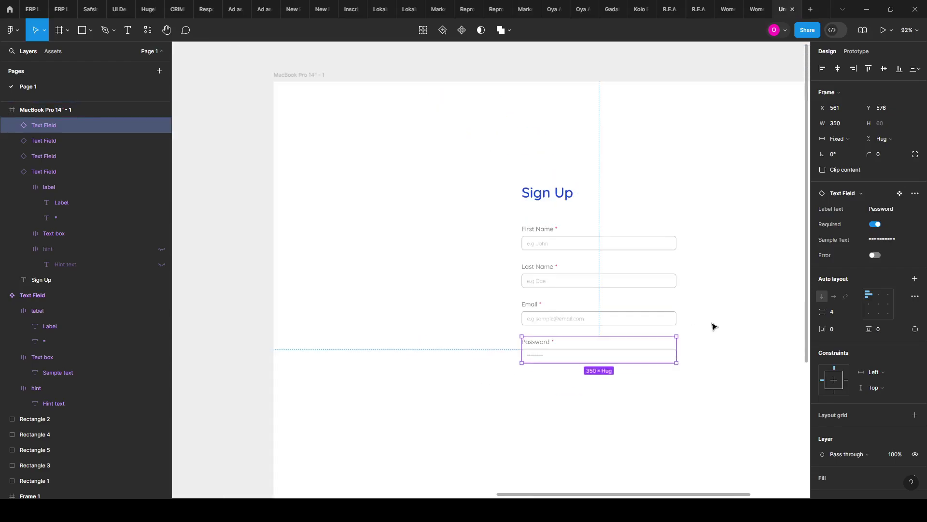
scroll(281, 285, "up", 10)
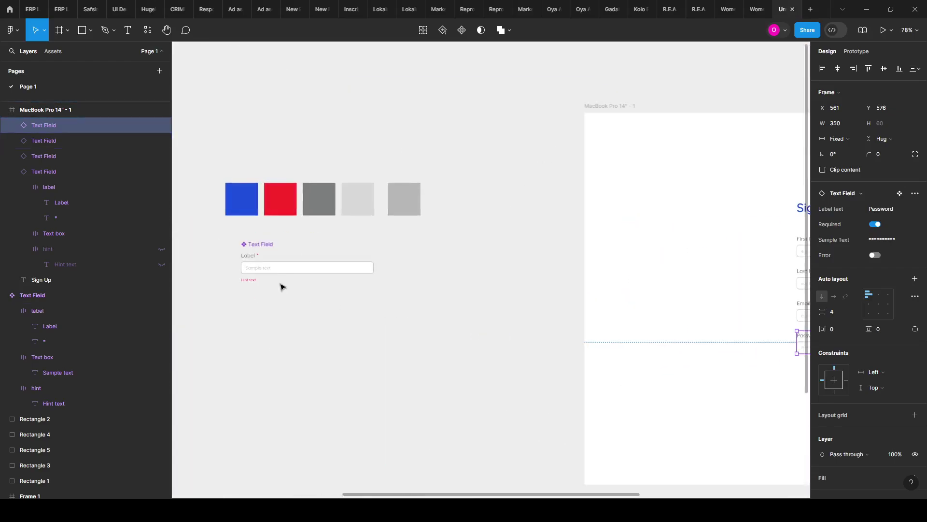
scroll(237, 277, "up", 5)
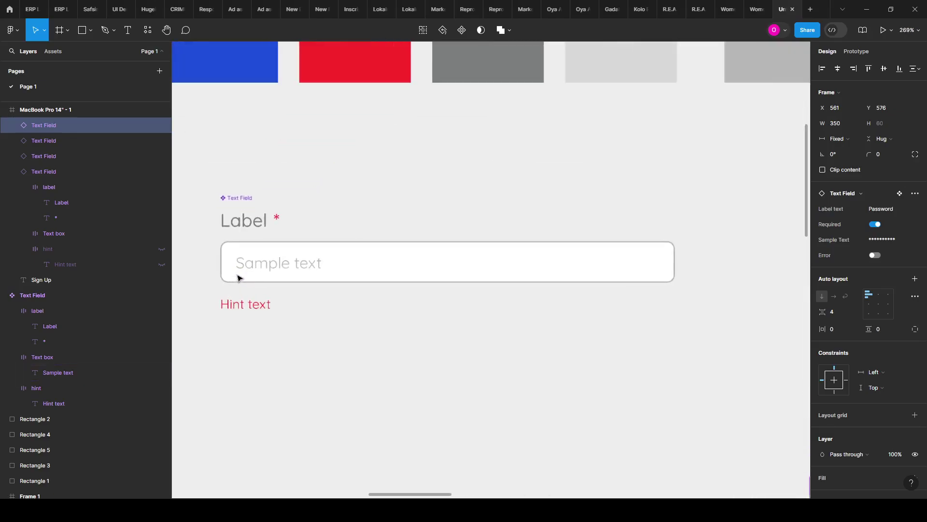
left_click(263, 273, "ctrl")
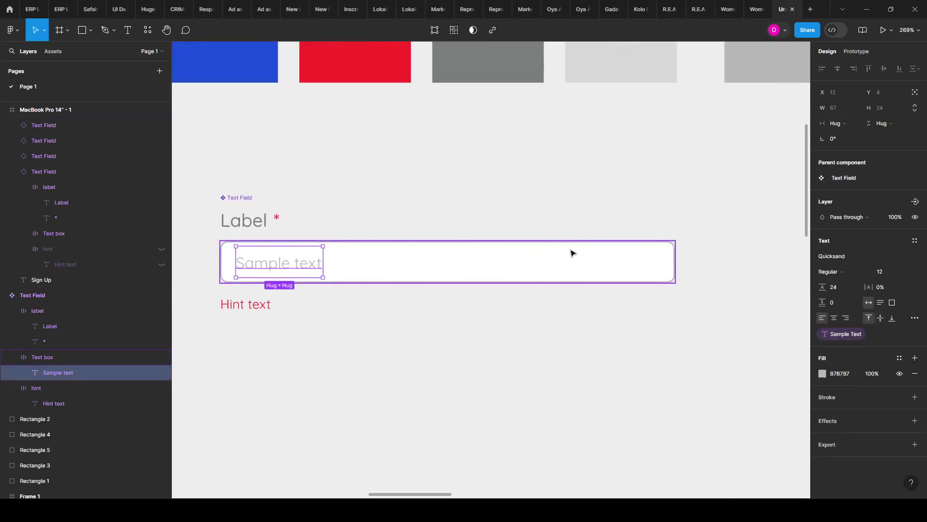
scroll(377, 246, "down", 3)
scroll(350, 290, "down", 4)
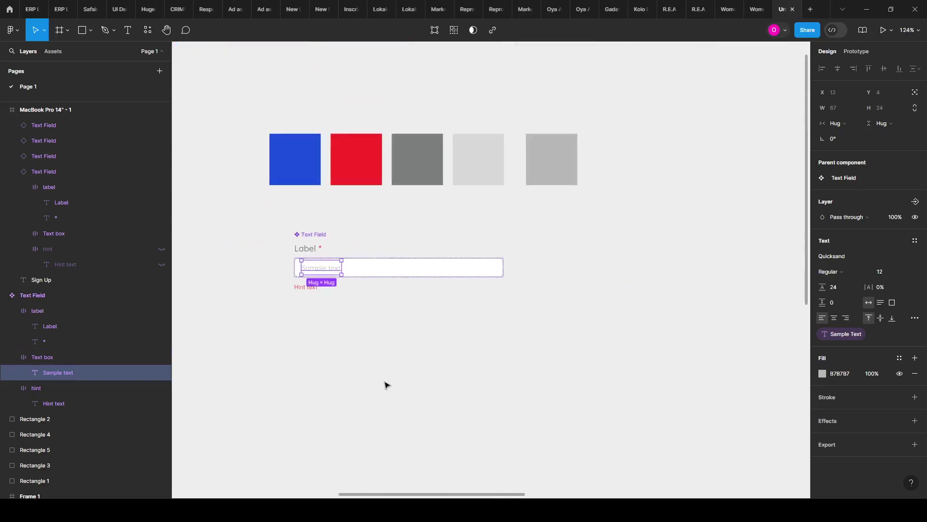
left_click(385, 383)
left_click(392, 265)
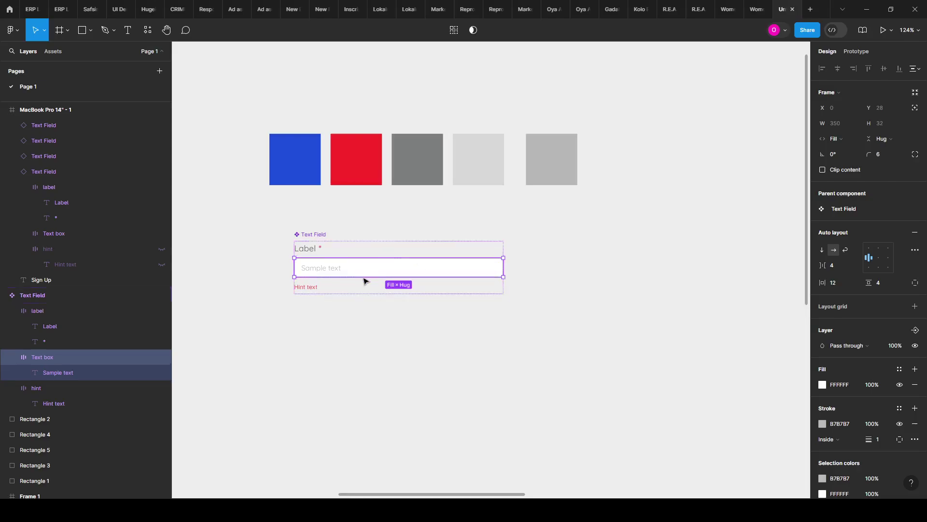
left_click(344, 333)
scroll(303, 266, "up", 3, "ctrl")
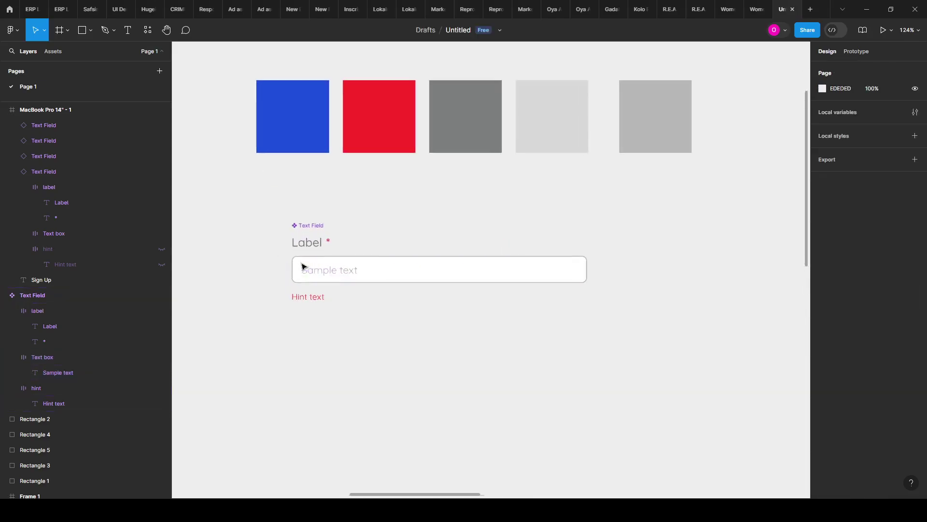
scroll(350, 272, "down", 2, "ctrl")
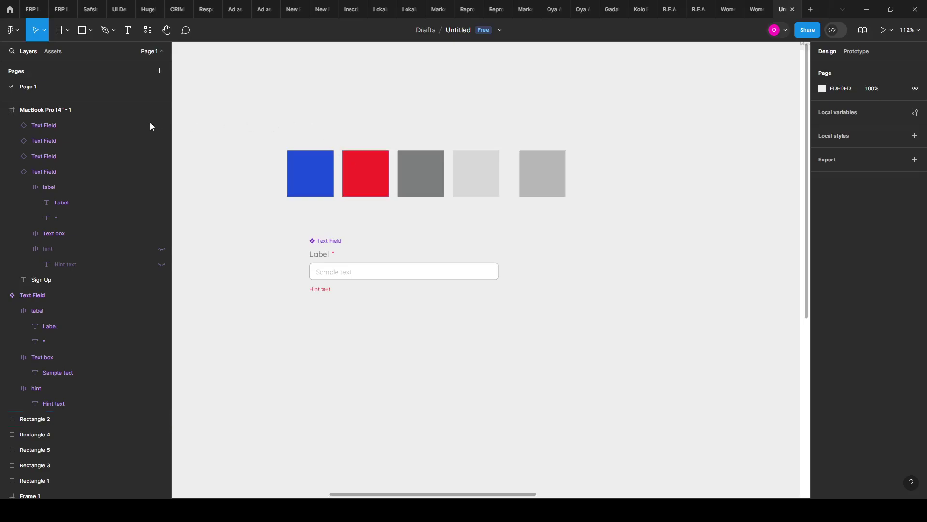
Step: Run the Hugeicons Pro - Icon Library plugin, filter to Stroke icons and search 'show'
left_click(148, 32)
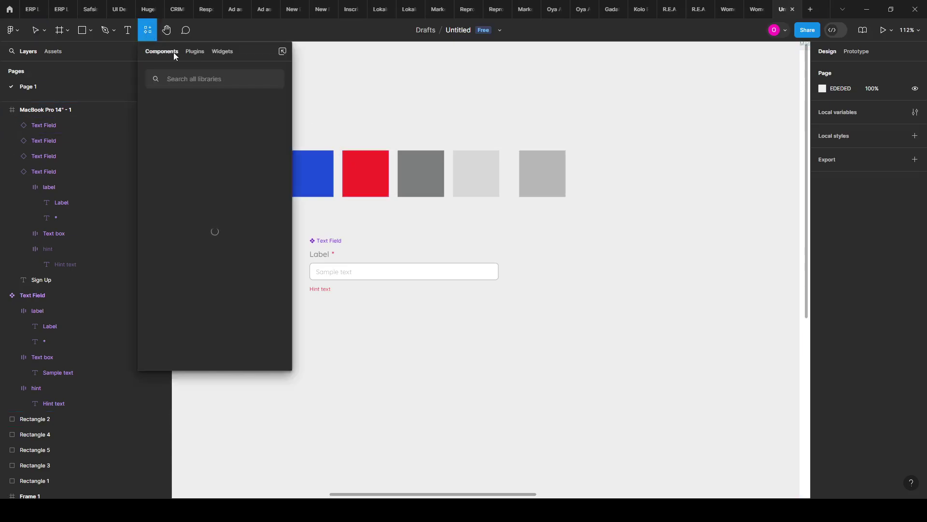
left_click(196, 51)
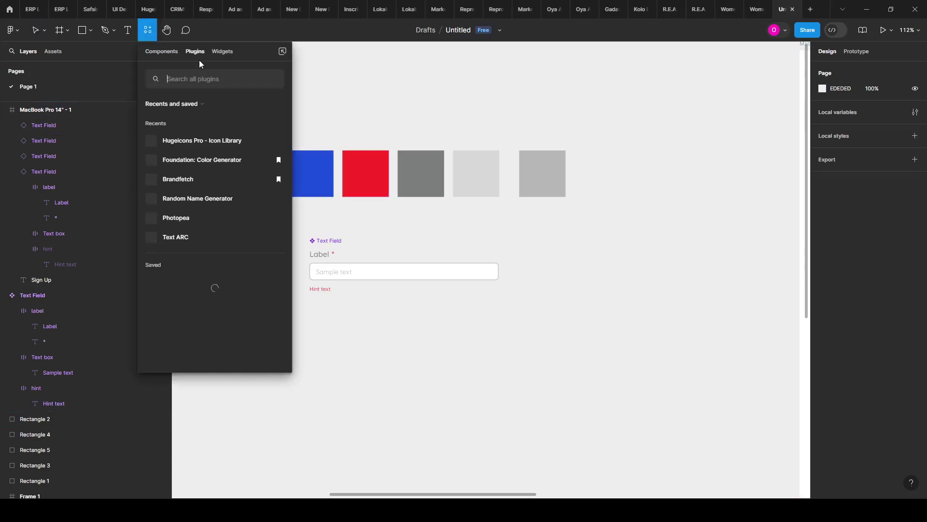
left_click(197, 138)
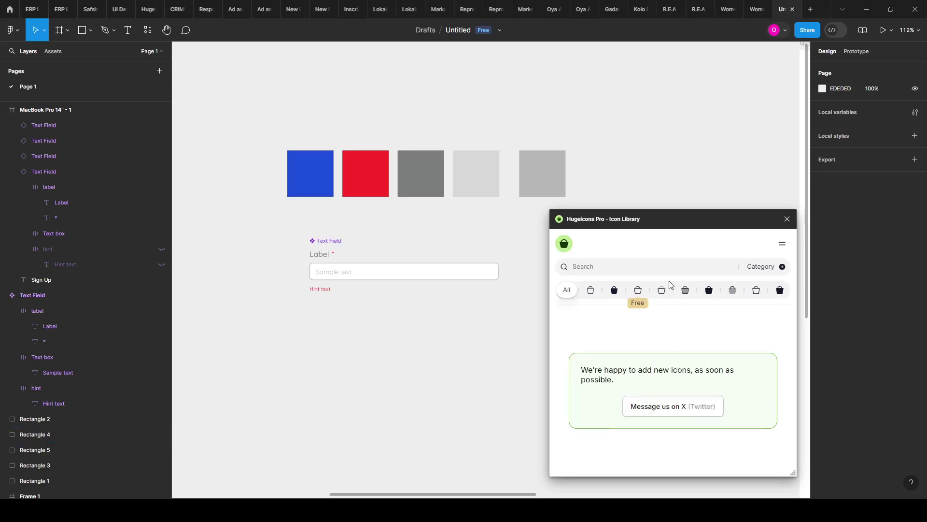
left_click(643, 291)
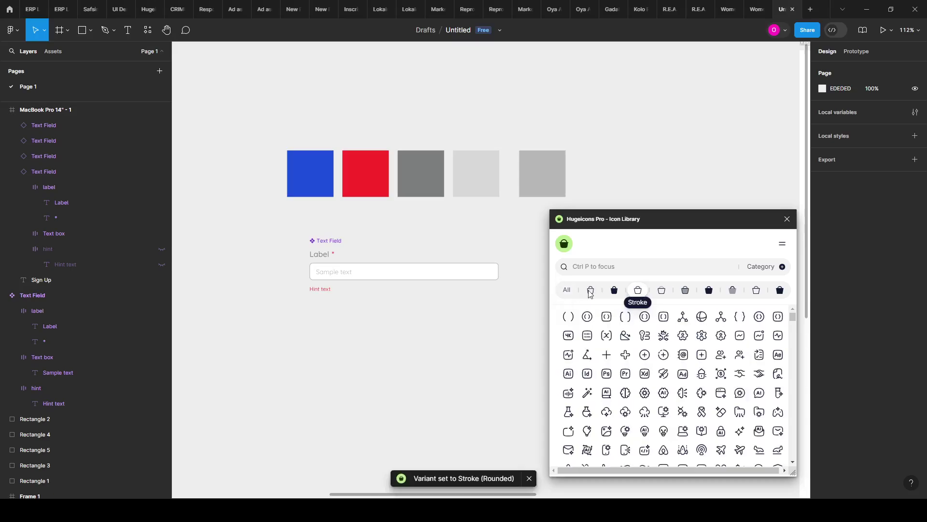
left_click(643, 269)
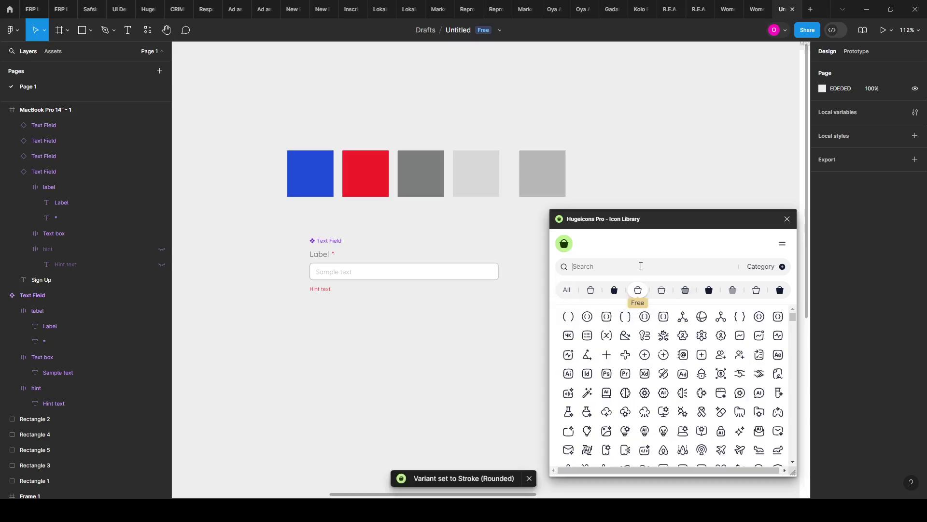
type("show")
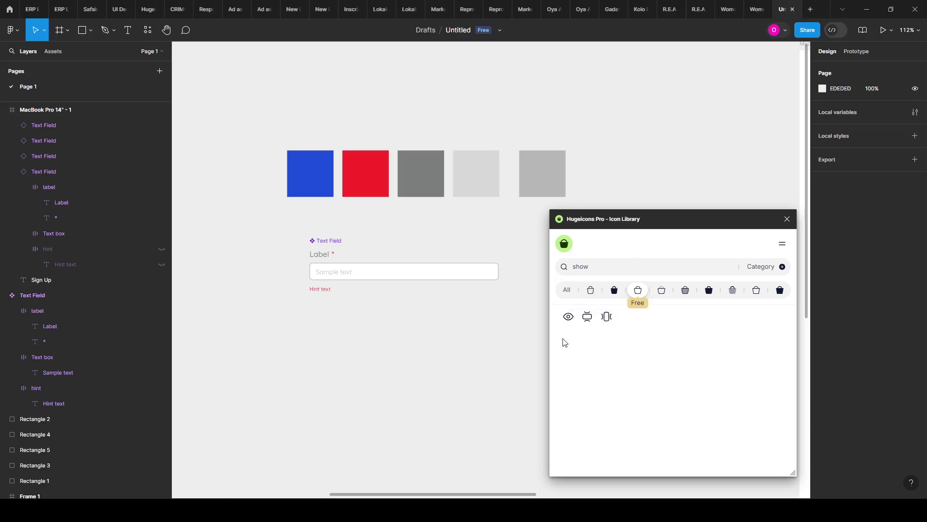
Step: Place the 'view' open-eye icon and the 'hide' search's view-off closed-eye icon on the canvas
left_click_drag(494, 327, 494, 328)
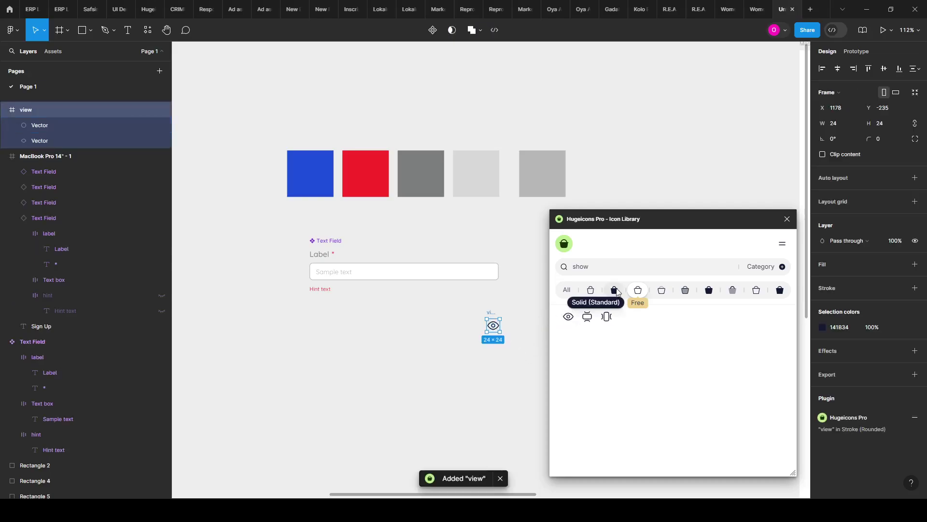
key("BackSpace")
key("BackSpace")
key("BackSpace")
key("BackSpace")
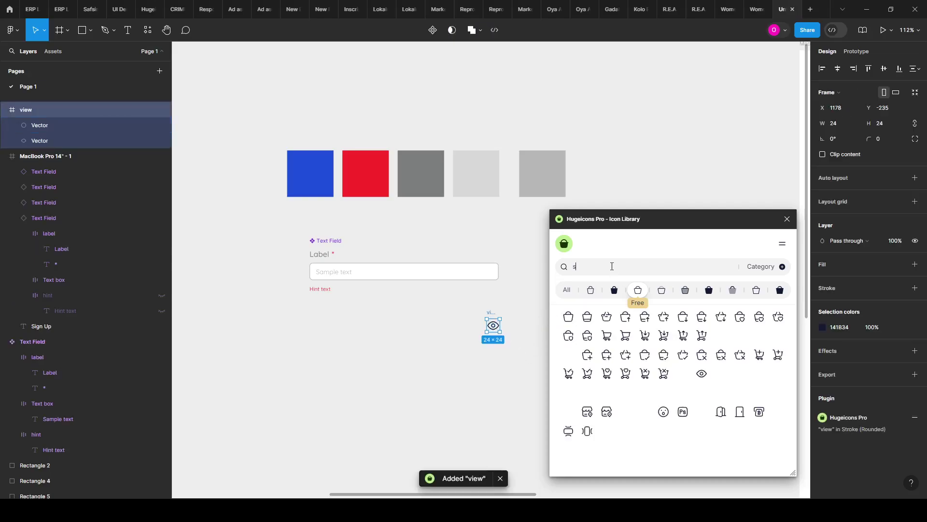
type("hide")
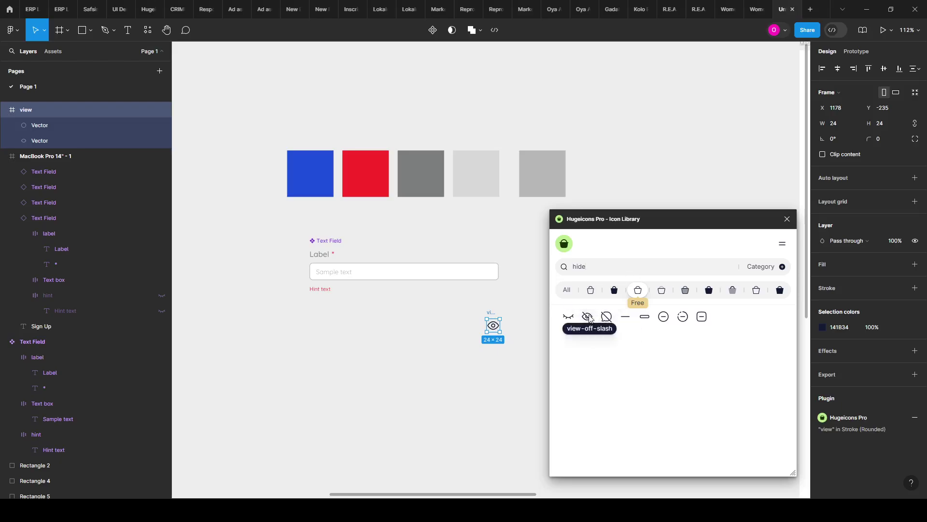
left_click_drag(569, 317, 462, 327)
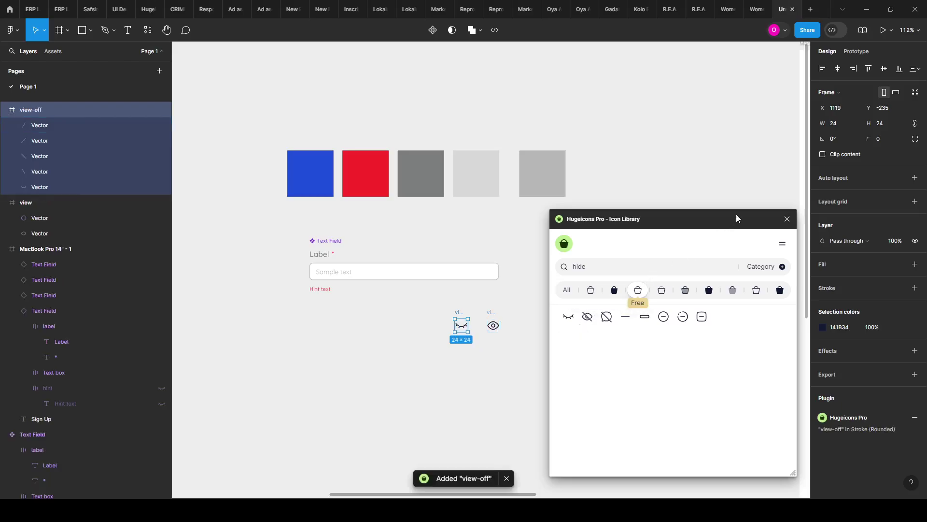
left_click(788, 219)
Step: Move both eye icons up below the grey square and bring the closed eye beside the open eye
scroll(463, 320, "up", 2)
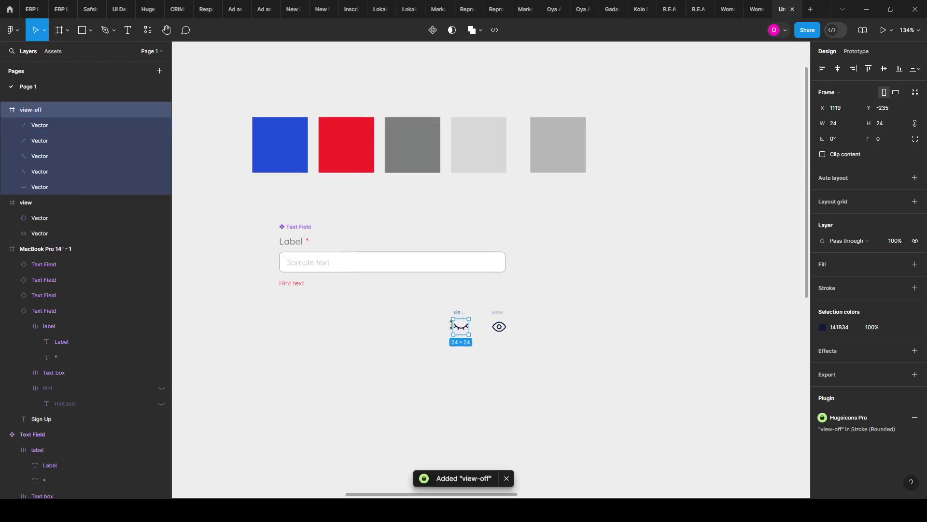
mouse_move(440, 315)
left_mouse_down()
mouse_move(497, 325)
mouse_move(523, 344)
left_mouse_up()
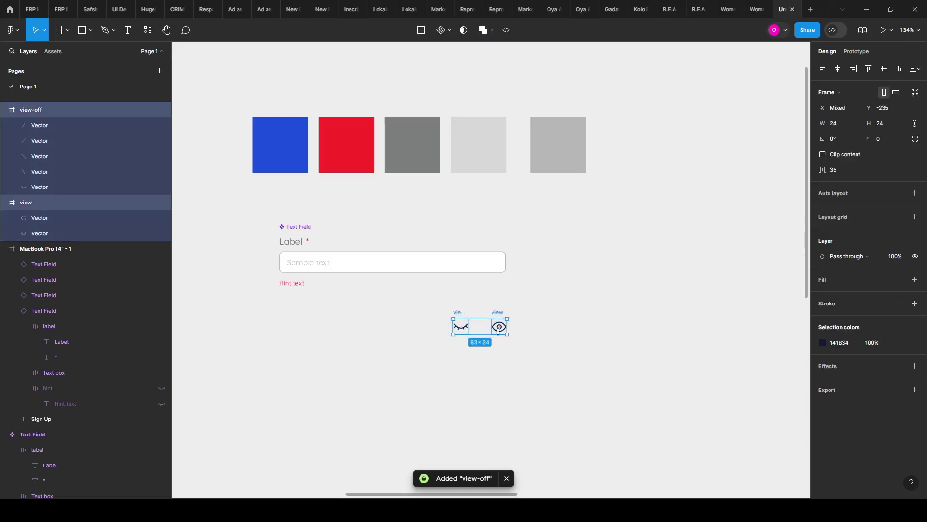
left_click(489, 343)
mouse_move(449, 302)
left_mouse_down()
mouse_move(524, 381)
mouse_move(557, 393)
mouse_move(532, 365)
left_mouse_up()
left_click_drag(502, 332, 583, 207)
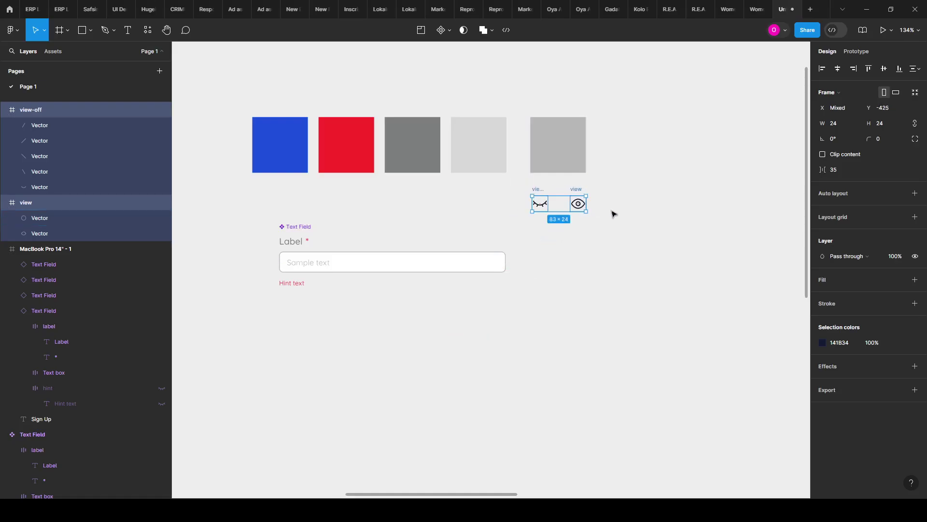
scroll(613, 211, "up", 5)
left_click(530, 280)
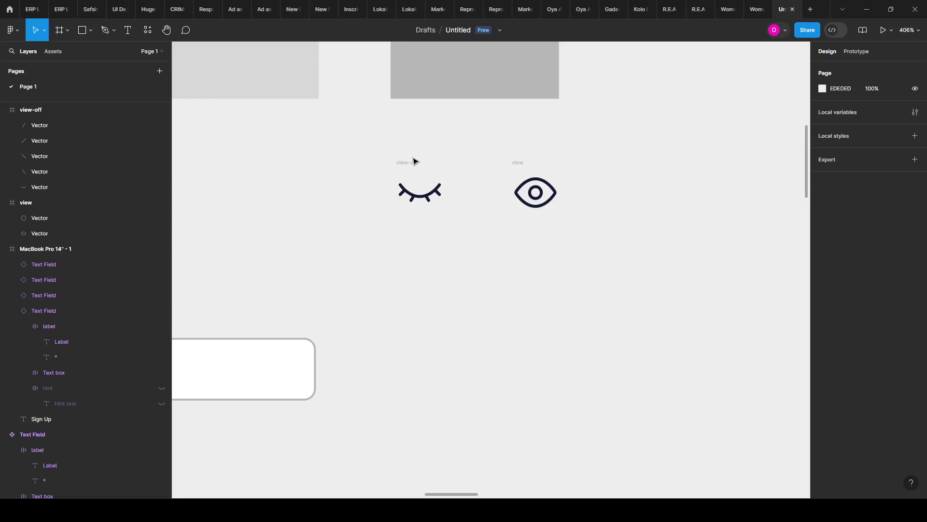
left_click_drag(412, 162, 458, 162)
Step: Flatten the closed-eye view-off icon's strokes into a single vector with Ctrl+E
left_click(473, 189)
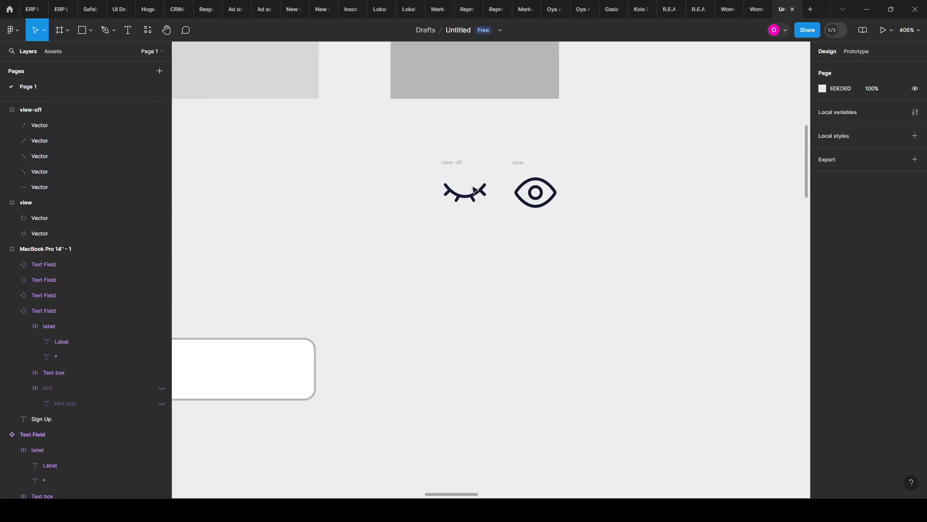
left_click(445, 162)
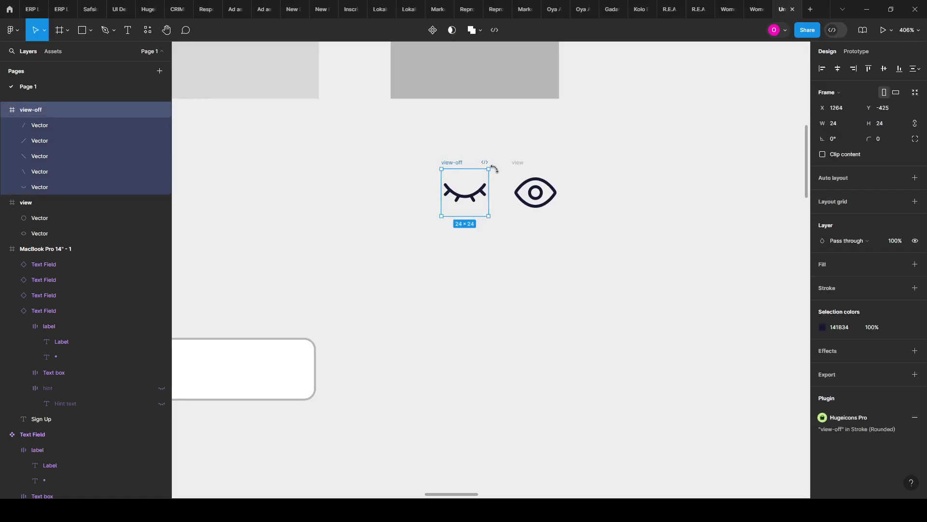
key("Return")
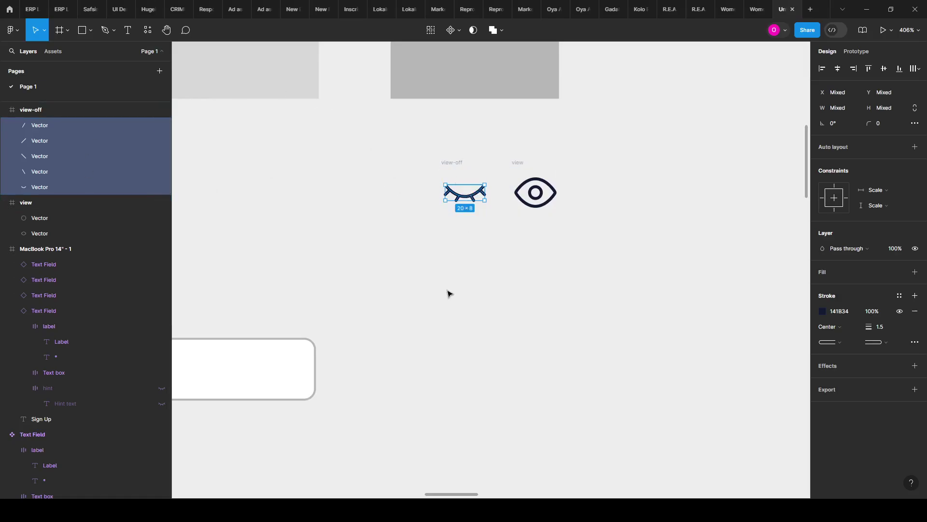
key("ctrl+e")
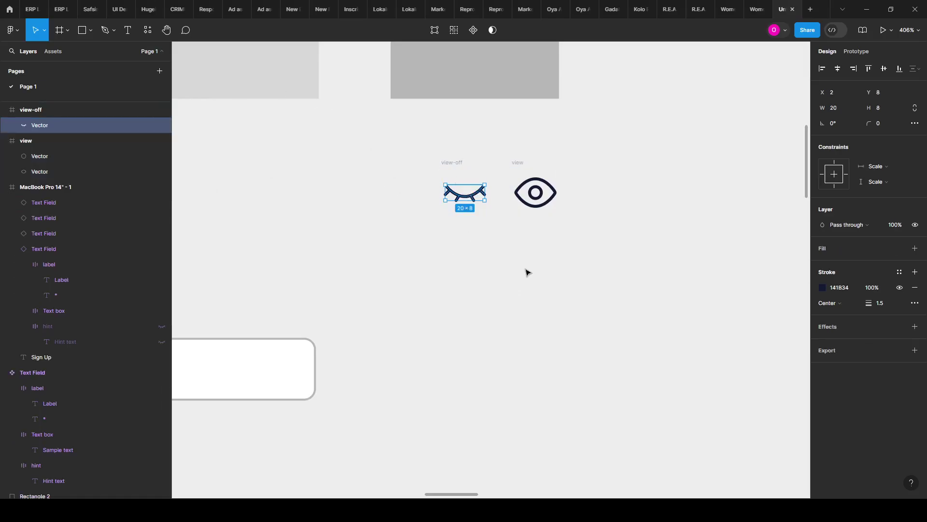
Step: Flatten the open-eye view icon's two parts into one vector and recheck both frames
left_click(521, 164)
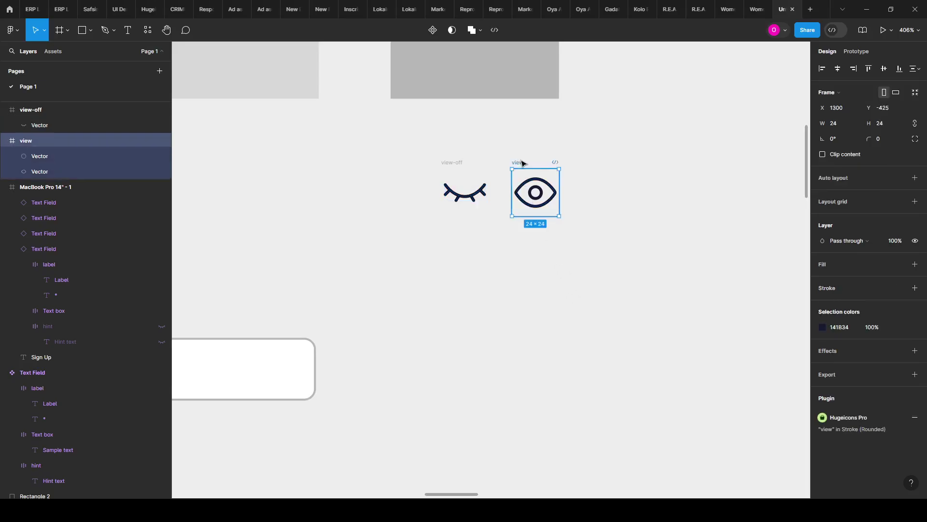
key("Return")
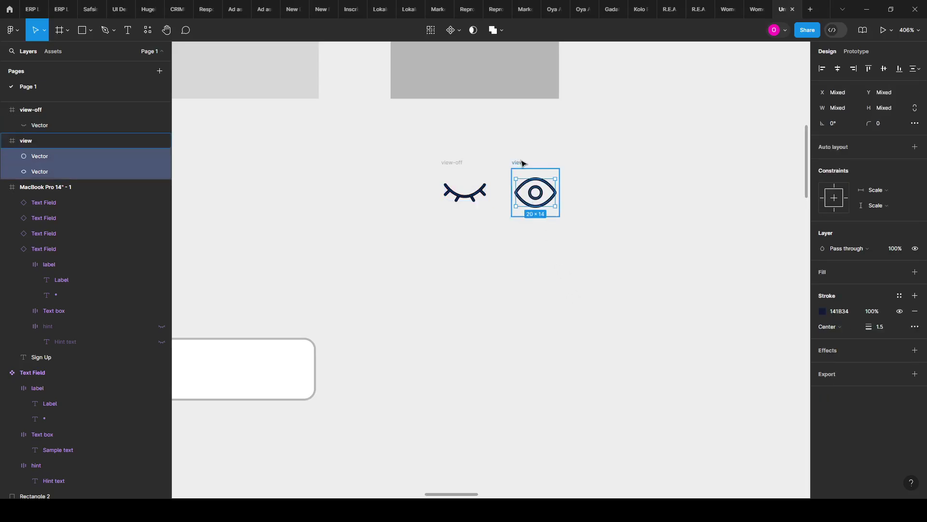
key("ctrl+e")
left_click(536, 159)
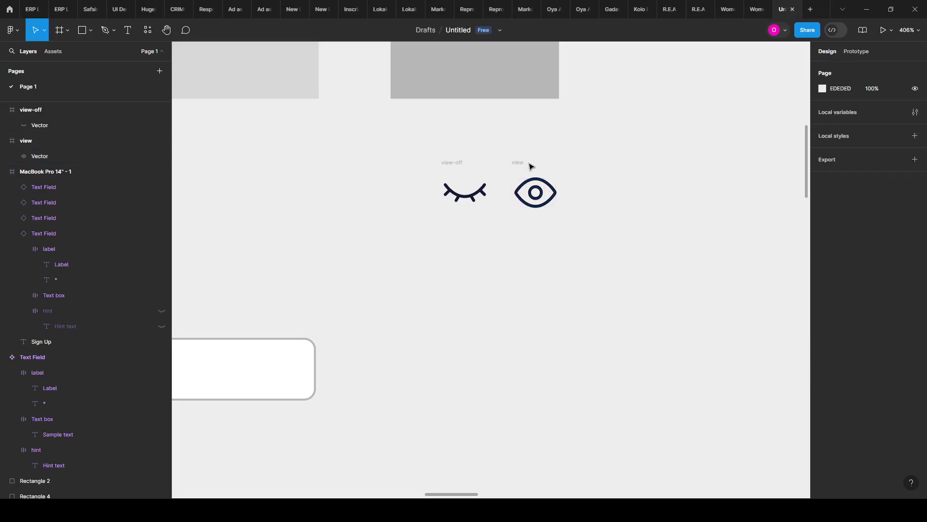
left_click(522, 163)
scroll(409, 256, "down", 2)
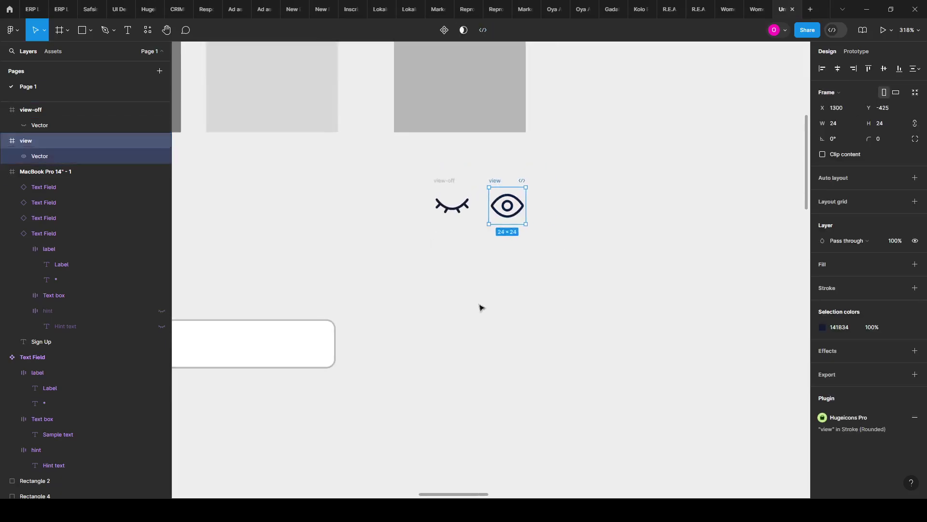
left_click(487, 283)
left_click(446, 181)
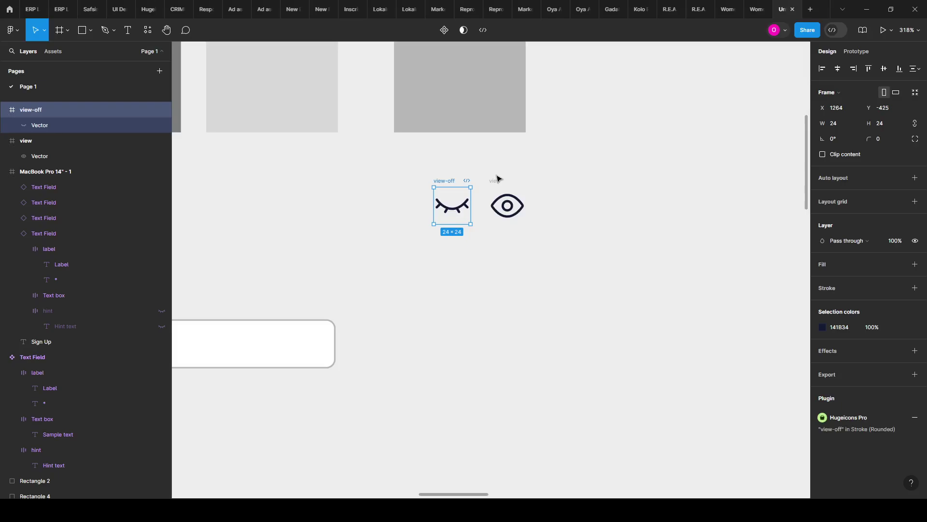
left_click(500, 180)
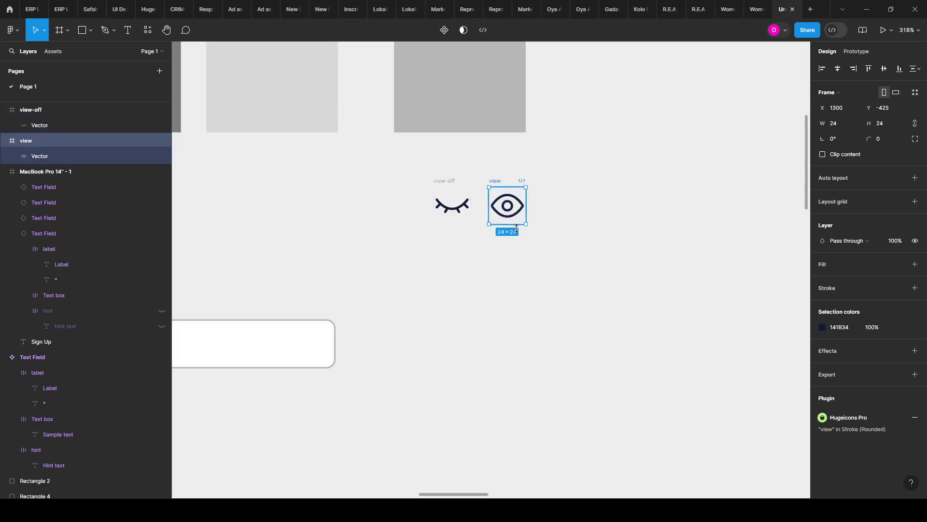
scroll(460, 291, "down", 5)
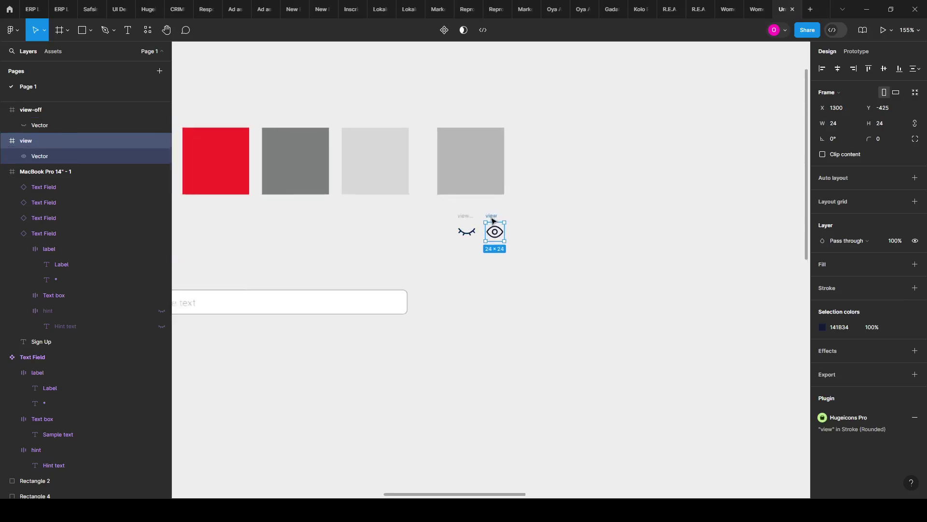
scroll(488, 223, "up", 5)
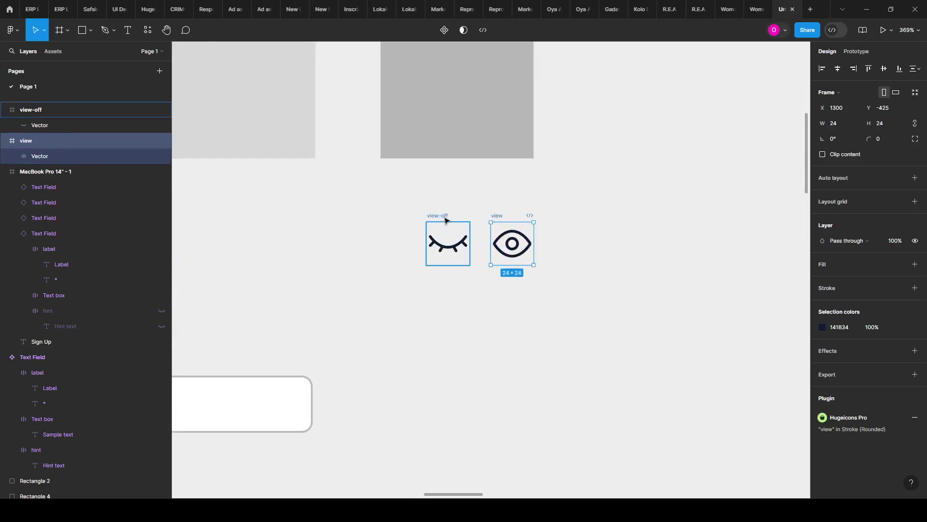
Step: Resize both eye icon frames to 16×16
left_click(448, 243, "shift")
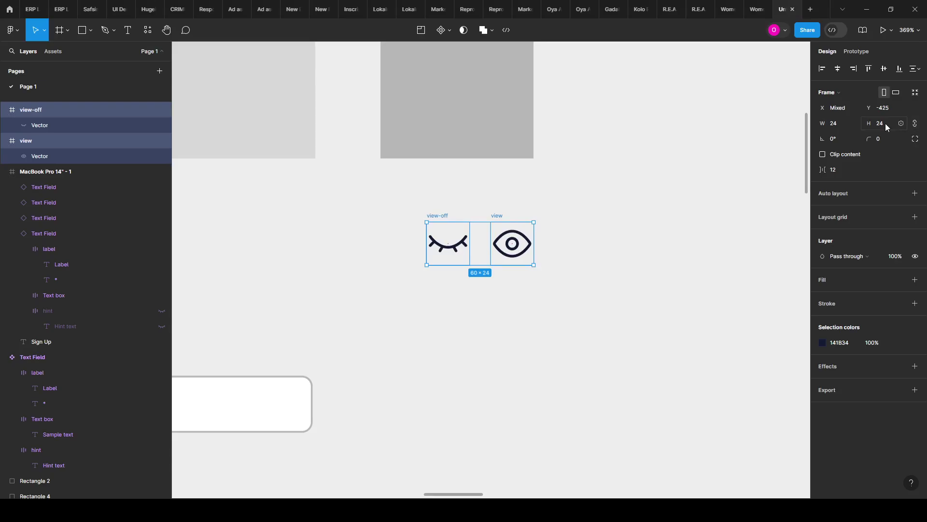
type("20")
key("Return")
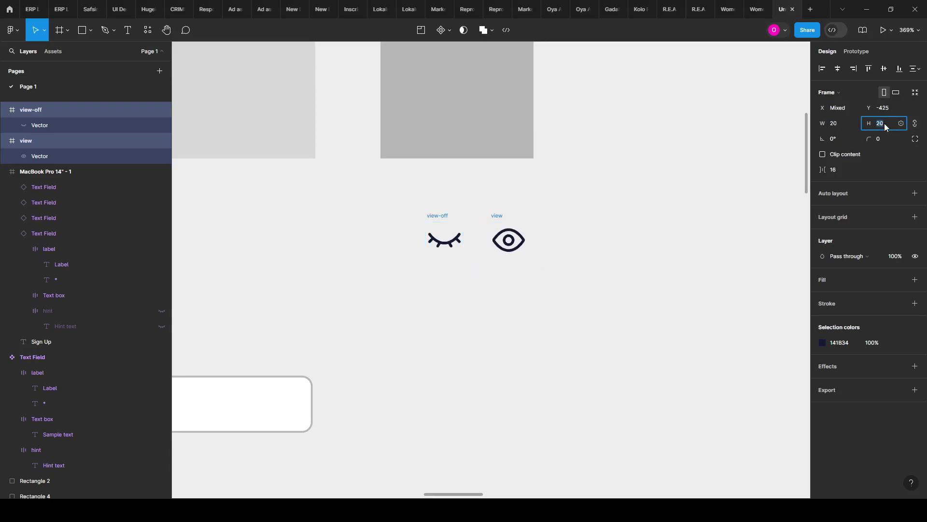
type("16")
key("Return")
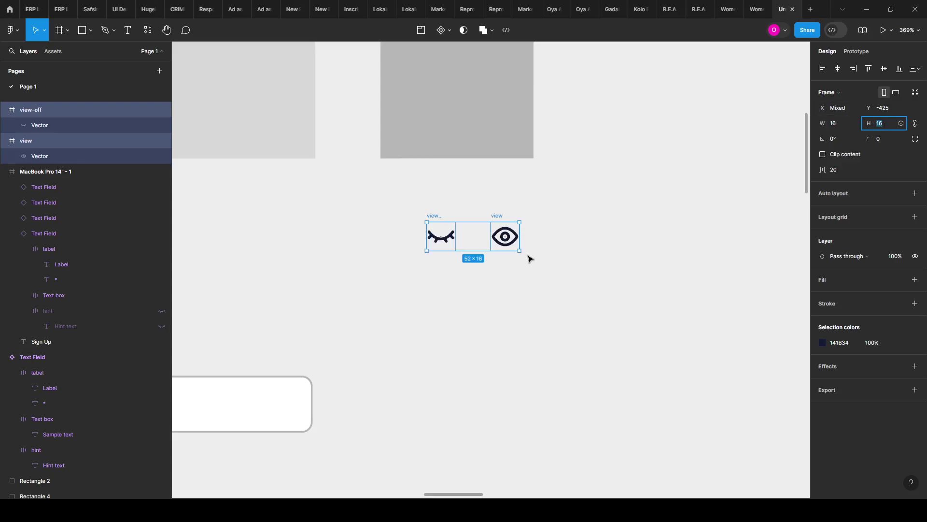
key("Escape")
Step: Set the stroke weight of the icons' vectors to 1
key("Return")
left_click(881, 327)
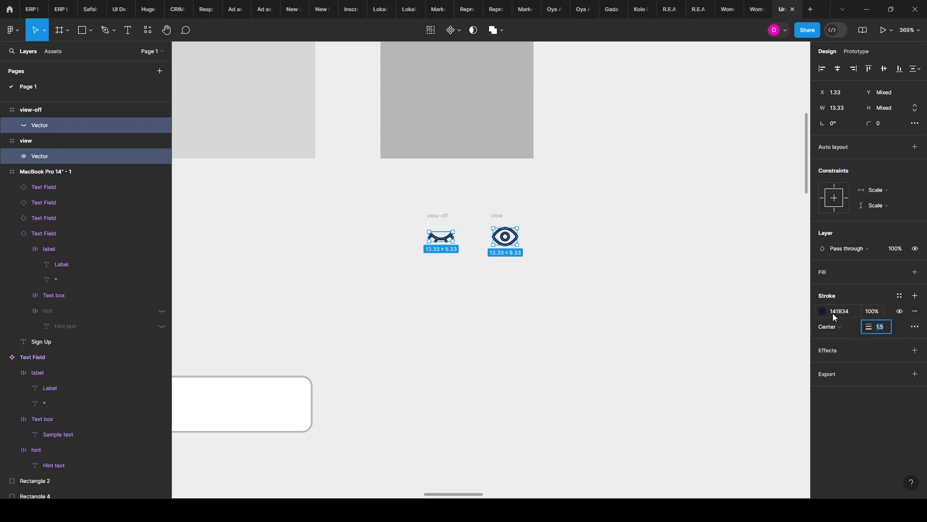
type("1")
left_click(744, 332)
scroll(643, 202, "down", 3)
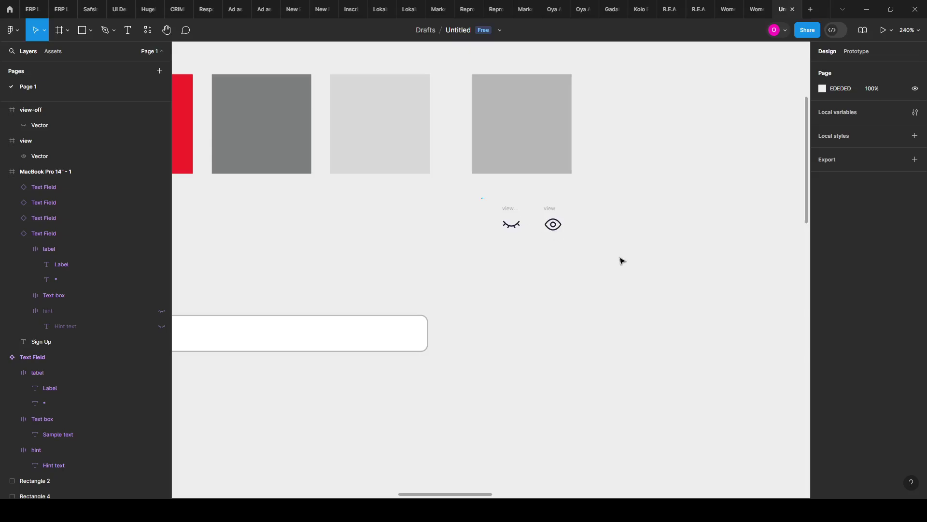
Step: Recolour both eye icons to grey 7C7E7D by sampling the grey square with the eyedropper
left_click_drag(622, 261, 628, 266)
left_click(822, 343)
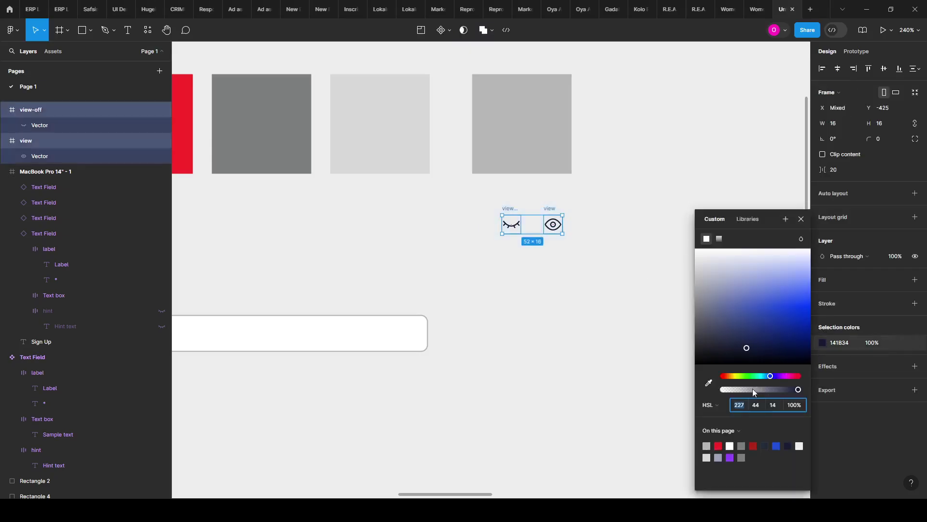
left_click(708, 384)
left_click(300, 151)
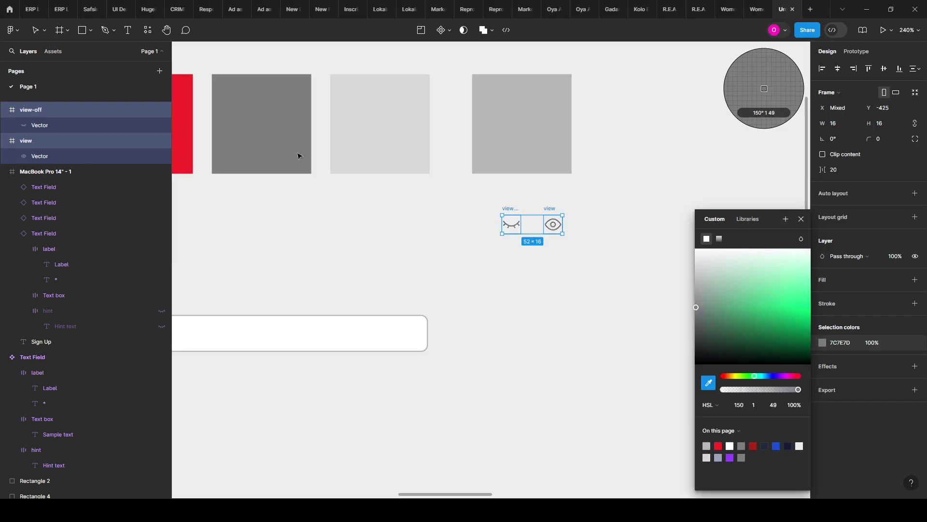
left_click(372, 249)
scroll(608, 236, "down", 3)
scroll(517, 271, "up", 3)
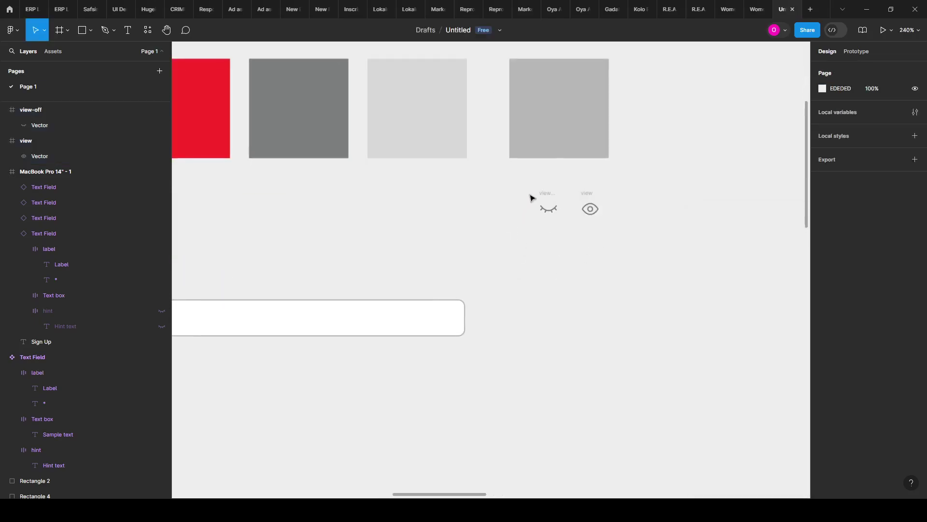
left_click(554, 194)
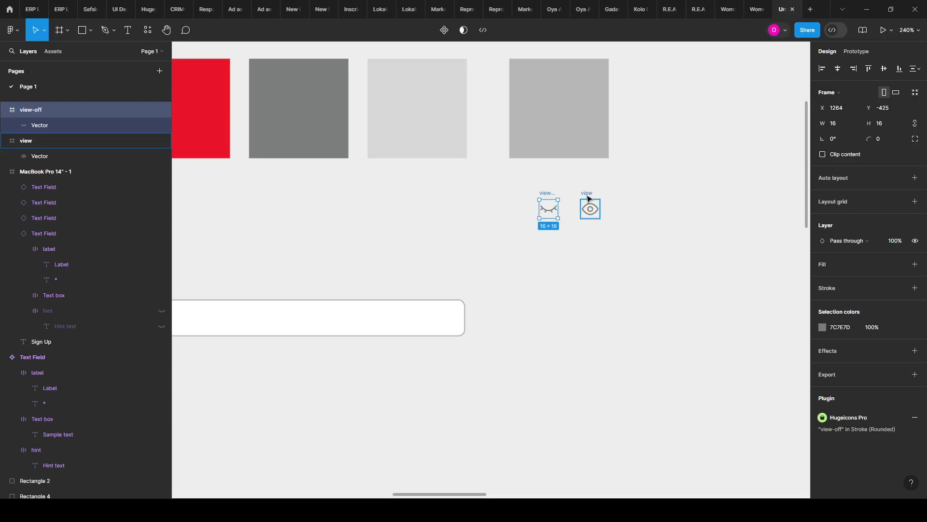
scroll(588, 254, "down", 3)
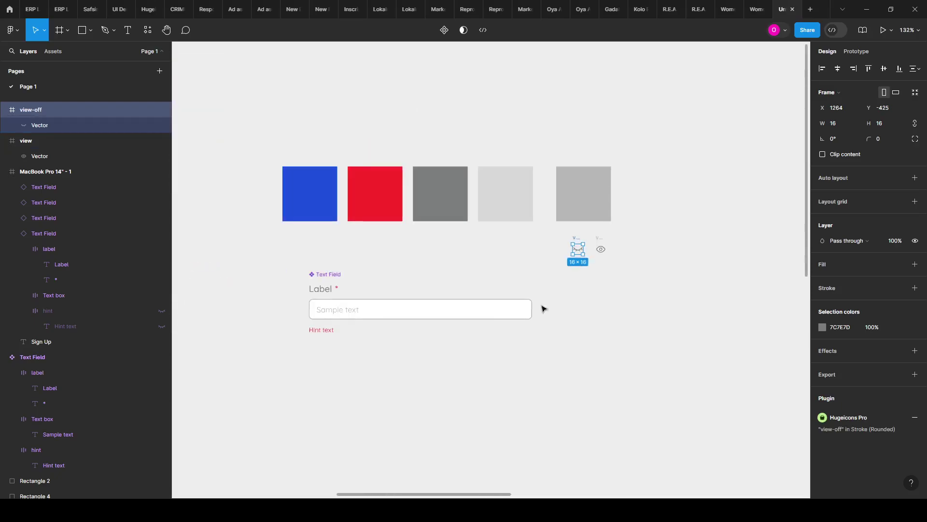
scroll(314, 323, "up", 3)
scroll(673, 265, "right", 2)
scroll(724, 255, "right", 2)
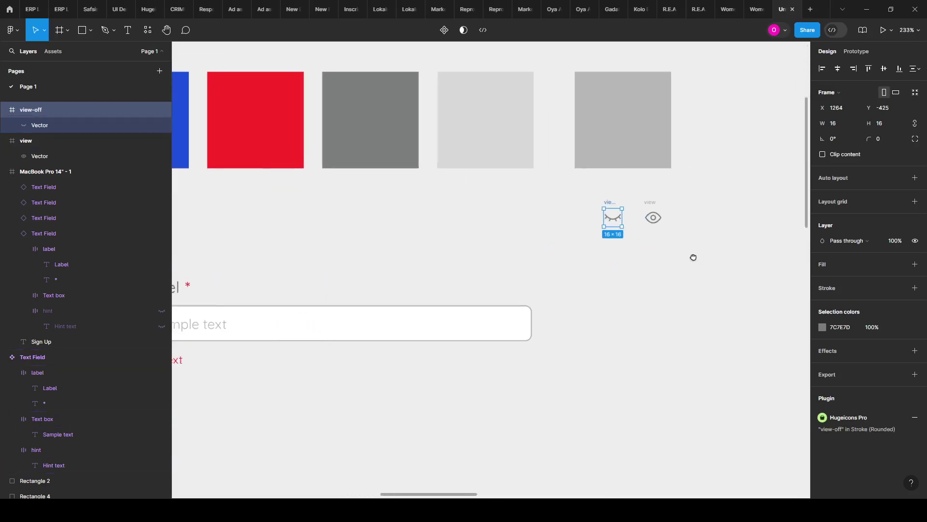
scroll(659, 230, "up", 4)
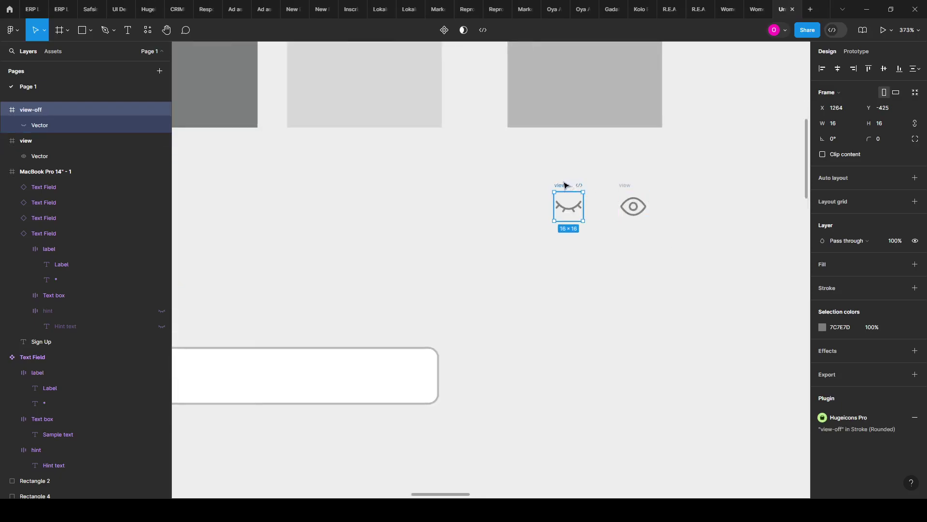
left_click_drag(530, 174, 694, 257)
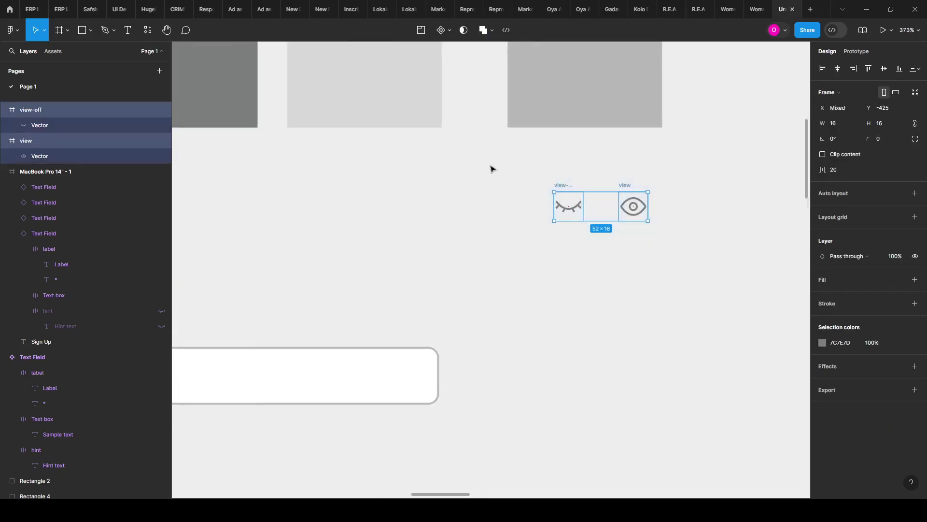
Step: Make each eye icon a component and combine them as variants into Component 1
left_click(441, 30)
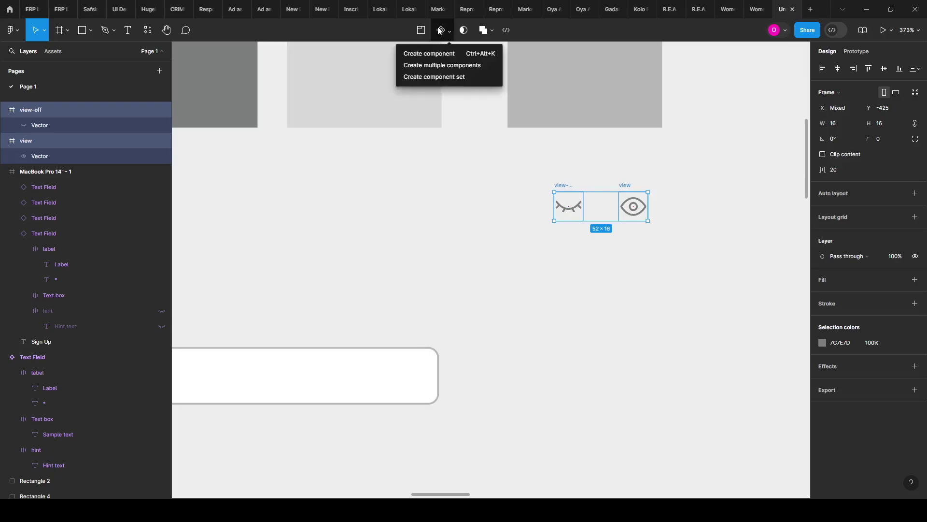
left_click(438, 68)
scroll(681, 236, "up", 2)
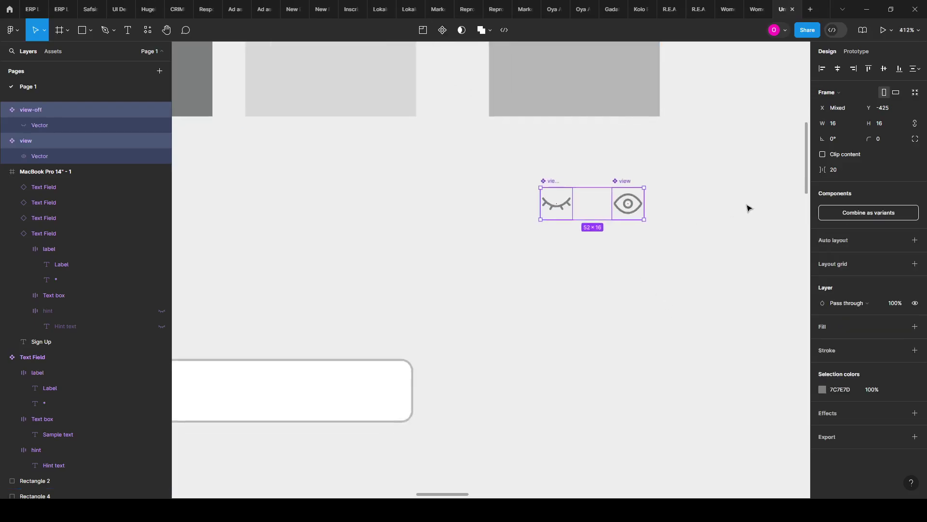
left_click(868, 213)
scroll(628, 201, "up", 5)
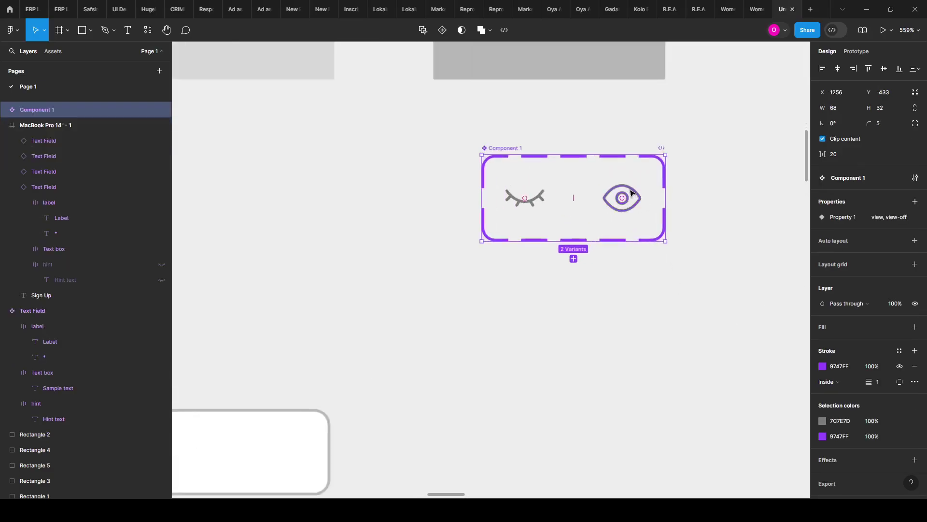
scroll(538, 232, "up", 1)
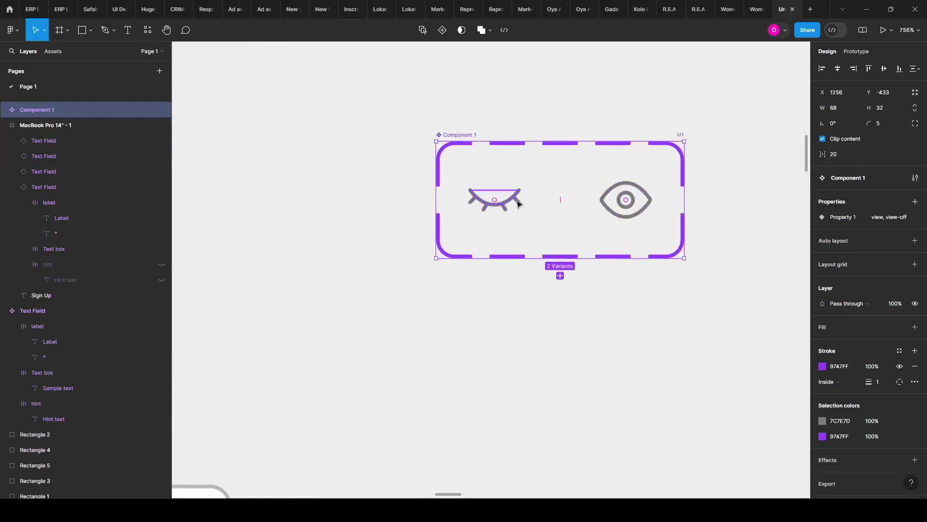
scroll(511, 228, "down", 2)
Step: Inspect the view-off and view variants to confirm each is 16 × 16
left_click(510, 217)
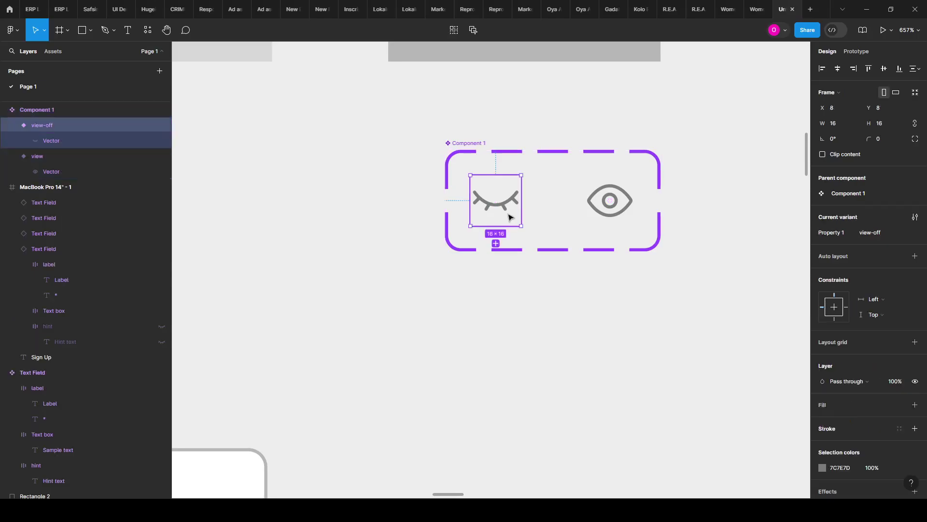
left_click(607, 205)
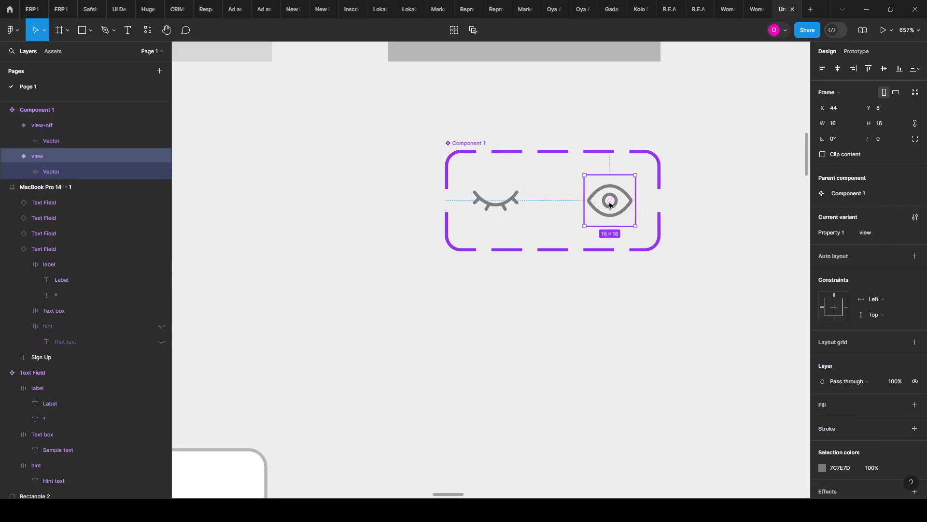
left_click(512, 211)
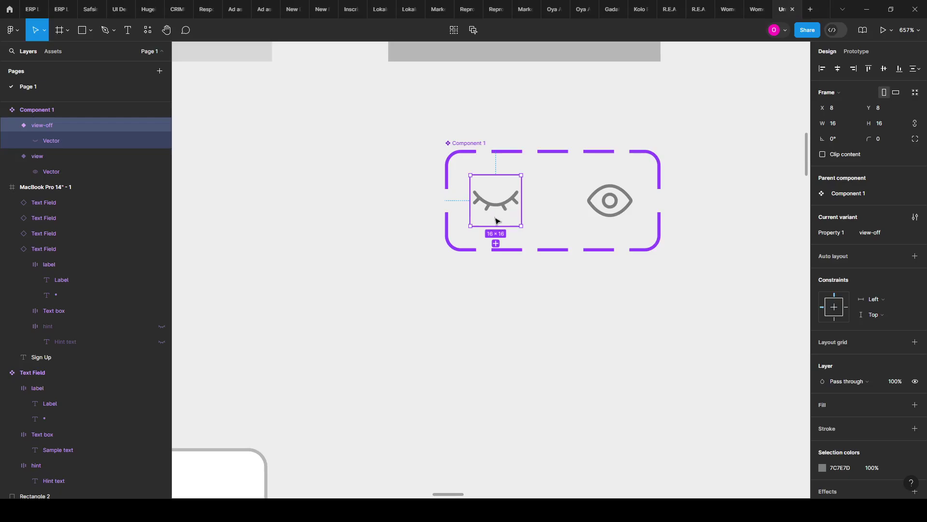
Step: In Prototype, link view-off and view to swap to each other on click
left_click(852, 51)
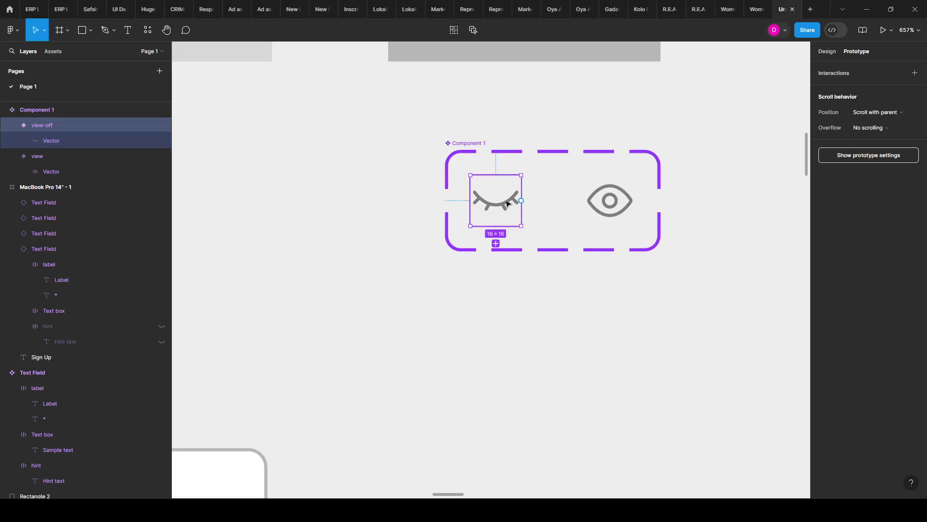
left_click_drag(521, 200, 613, 208)
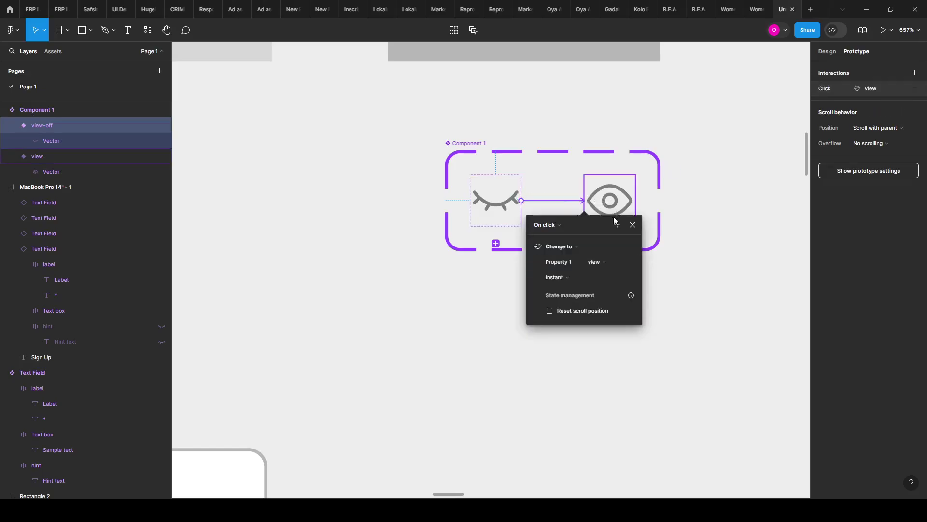
left_click(585, 206)
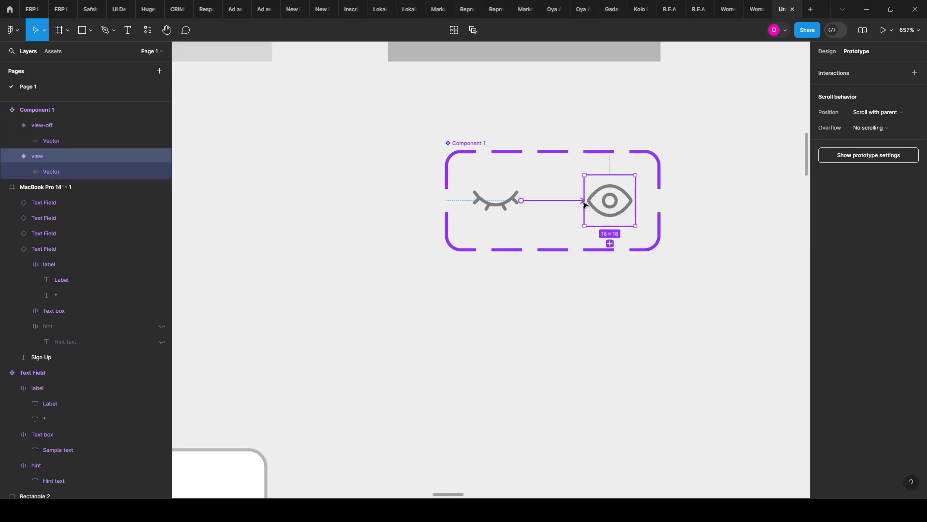
left_click_drag(584, 208, 512, 207)
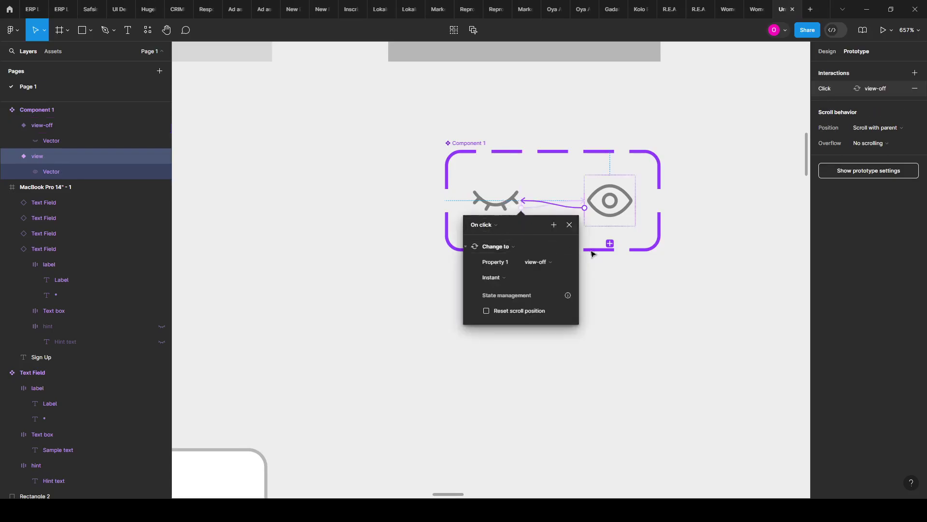
left_click(661, 283)
Step: Delete both click-swap interactions by dragging each connection arrow onto empty canvas
scroll(599, 244, "down", 2)
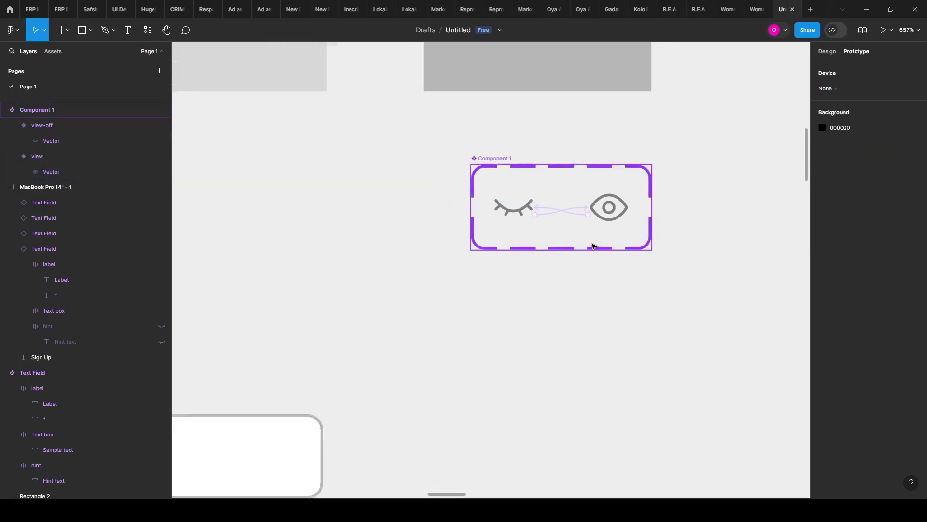
left_click(529, 208)
scroll(527, 209, "down", 2)
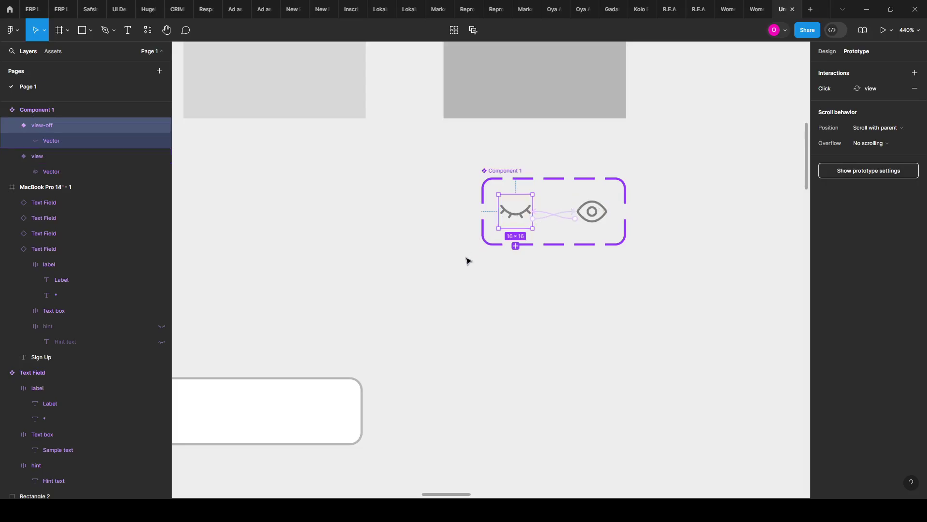
scroll(478, 276, "down", 4)
scroll(501, 334, "up", 2)
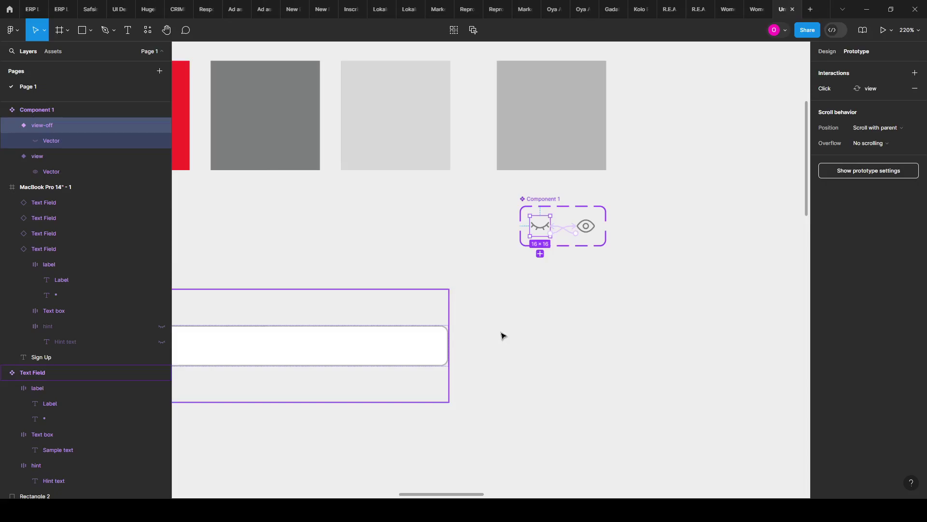
scroll(528, 300, "down", 3)
scroll(555, 275, "up", 4)
scroll(580, 276, "up", 3)
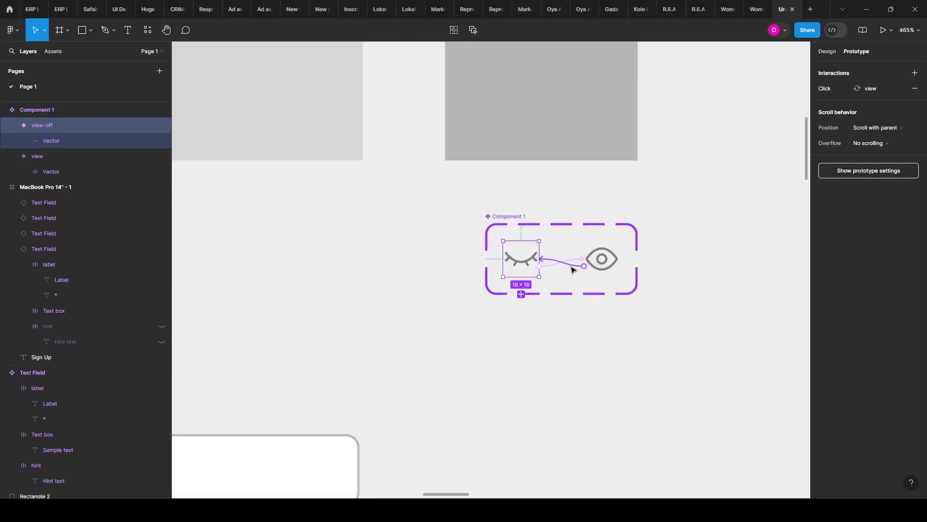
left_click_drag(577, 263, 538, 377)
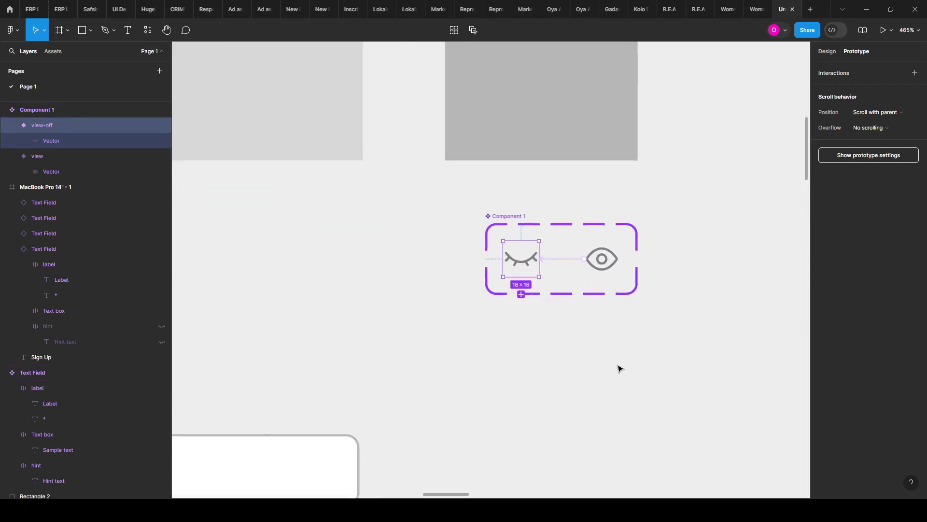
left_click(618, 368)
left_click_drag(564, 261, 619, 343)
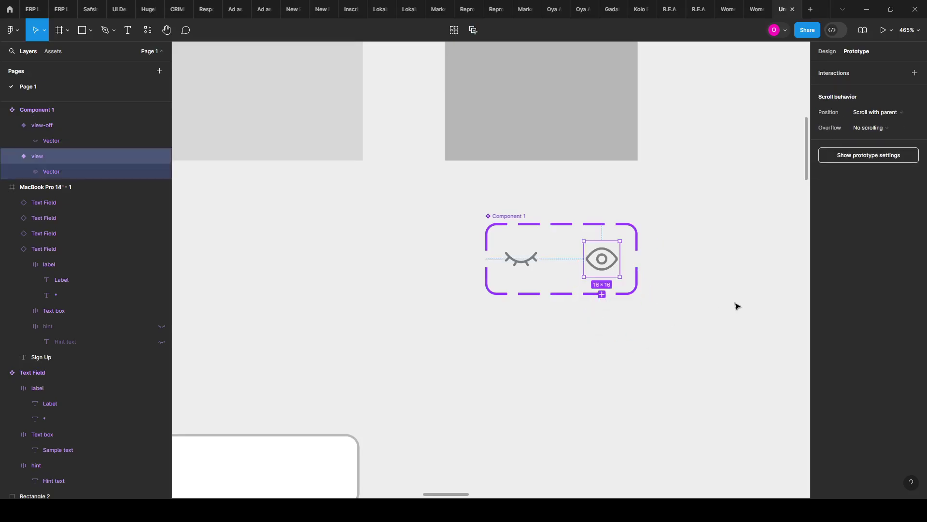
left_click(725, 297)
Step: Select the Text Field main component next to the eye variant set
scroll(638, 259, "down", 4)
scroll(628, 270, "down", 3)
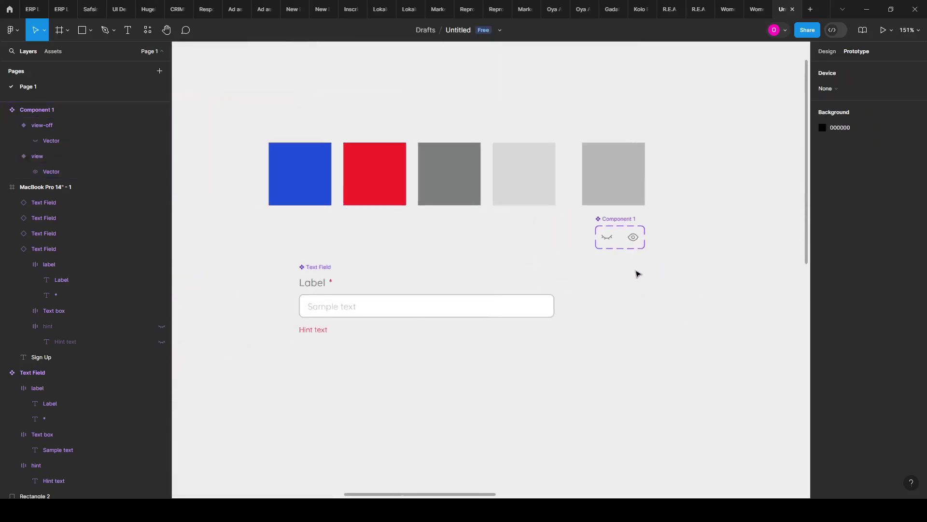
scroll(420, 337, "up", 2)
scroll(671, 223, "up", 1)
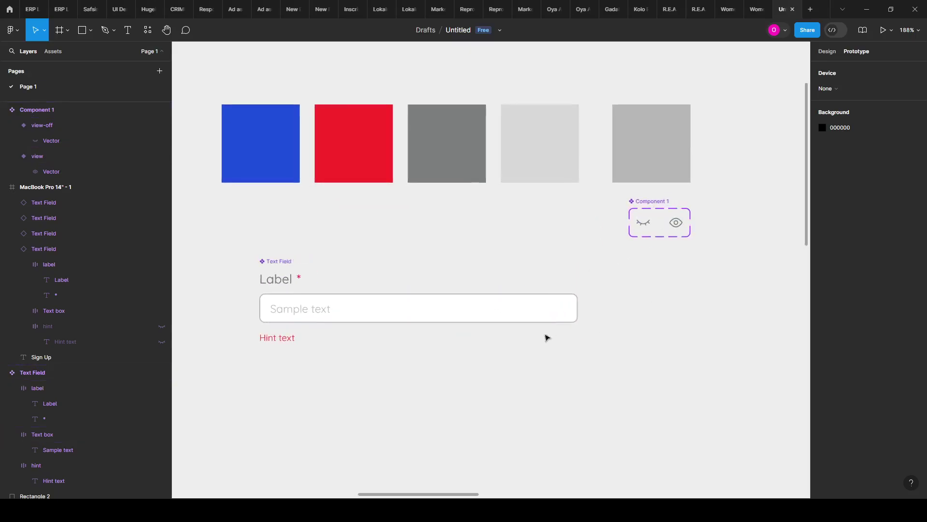
scroll(438, 309, "up", 2)
left_click(336, 324)
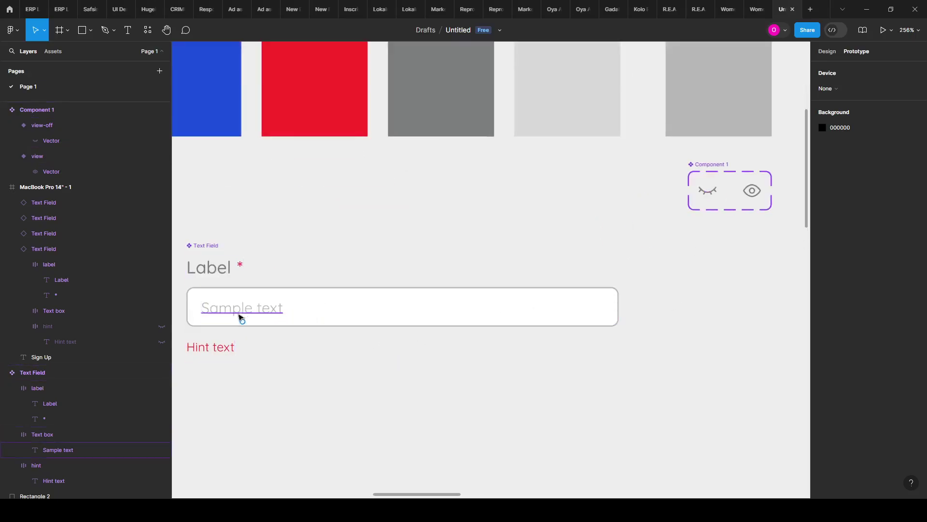
Step: Return to the Design properties with Alt+8 and clear the selection, keeping both components in view
scroll(518, 278, "down", 1)
scroll(519, 279, "down", 2)
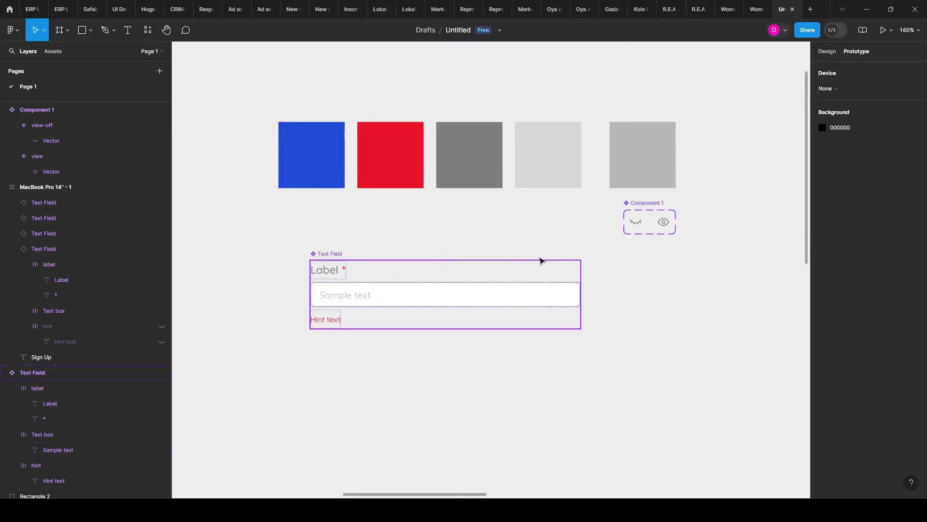
scroll(531, 285, "down", 1)
key("Escape")
scroll(382, 280, "up", 2)
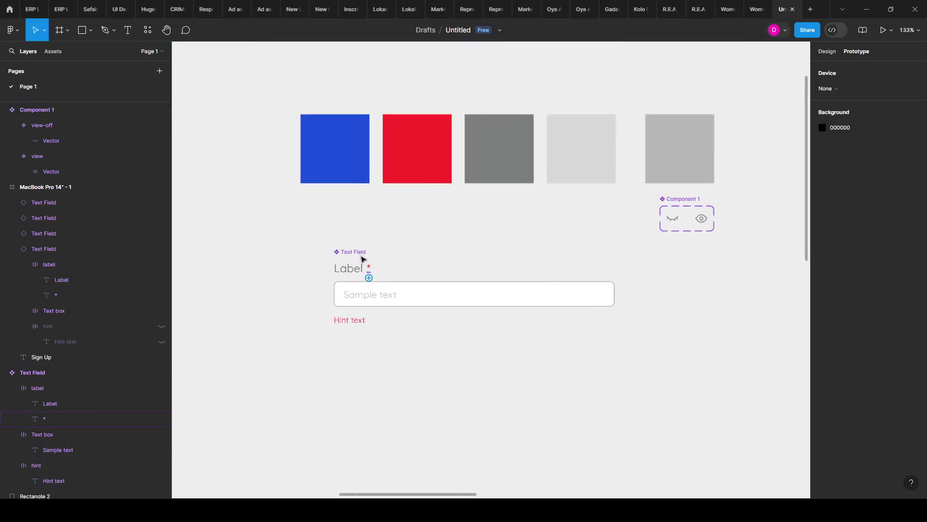
scroll(342, 244, "down", 2)
left_click(678, 124)
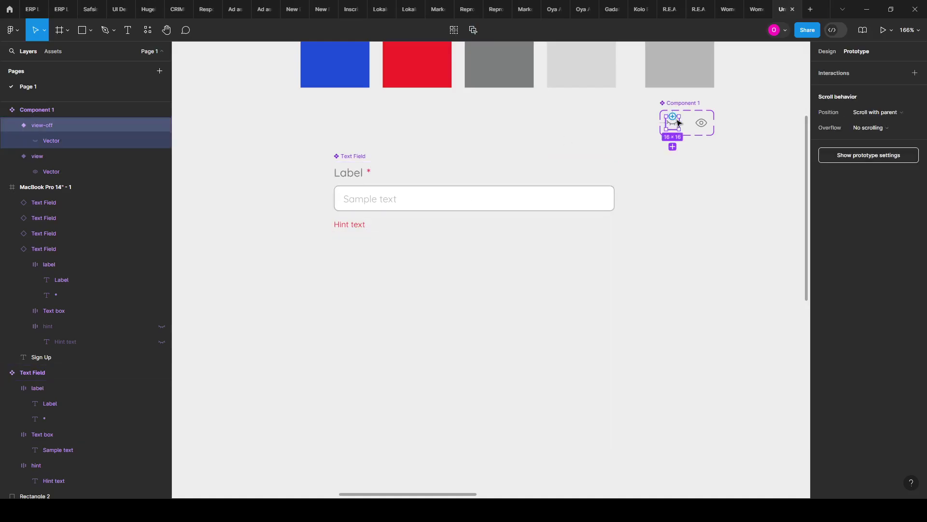
key("alt+8")
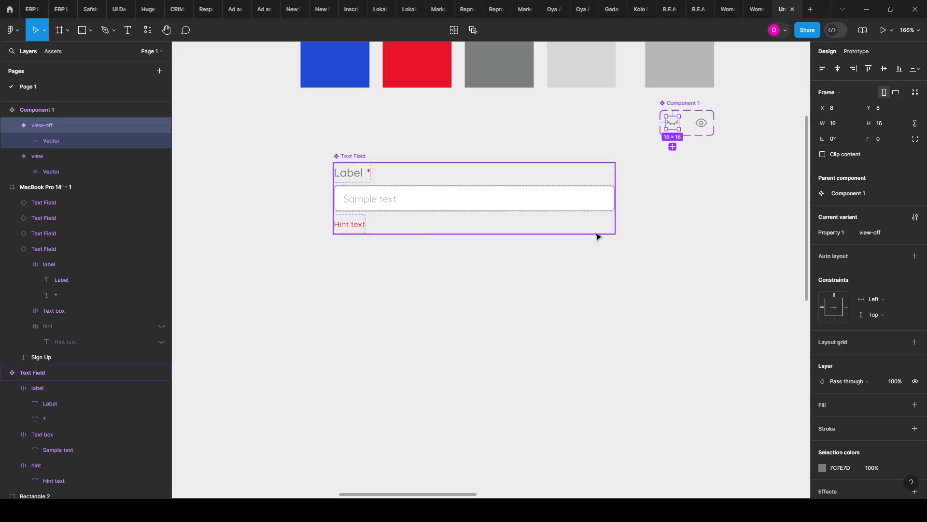
left_click(686, 191)
scroll(584, 202, "up", 3)
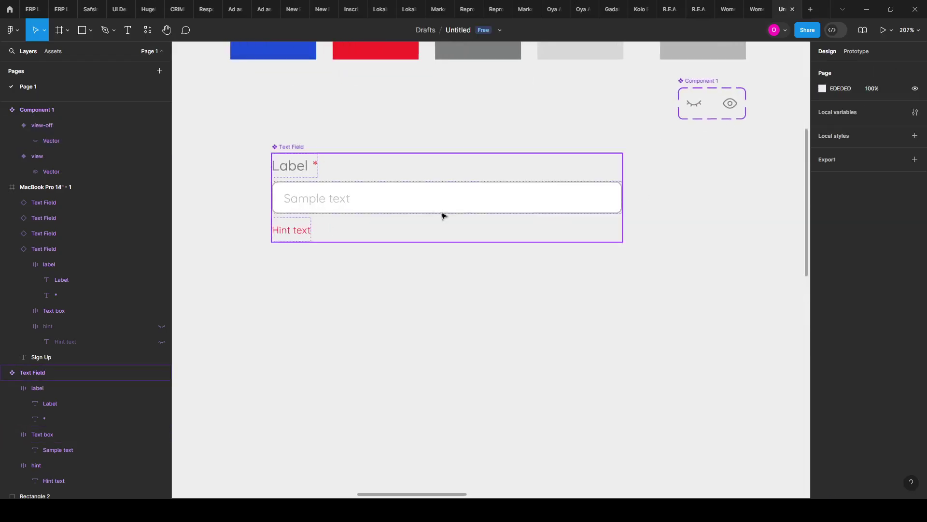
Step: Set the Sample text layer inside the Text box to Fill container width
left_click(397, 204)
left_click(397, 203)
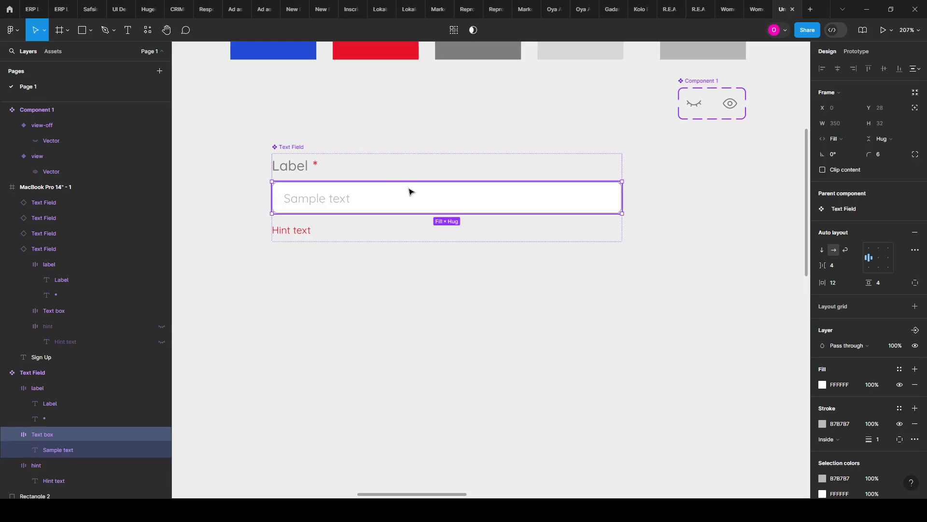
left_click(336, 200)
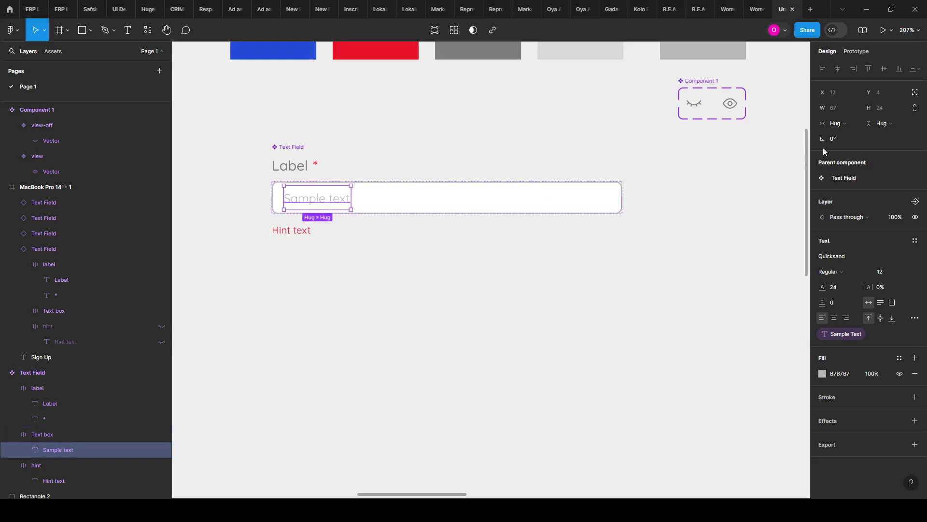
left_click(839, 127)
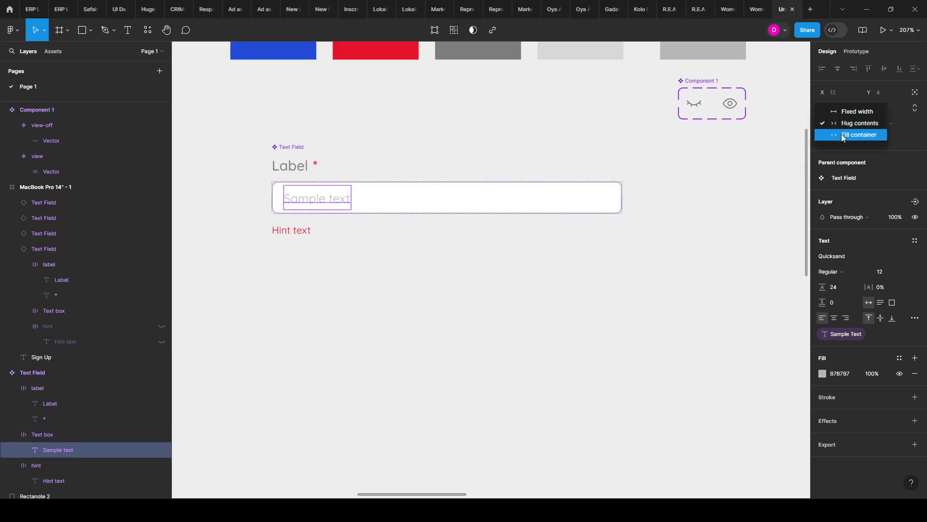
left_click(842, 135)
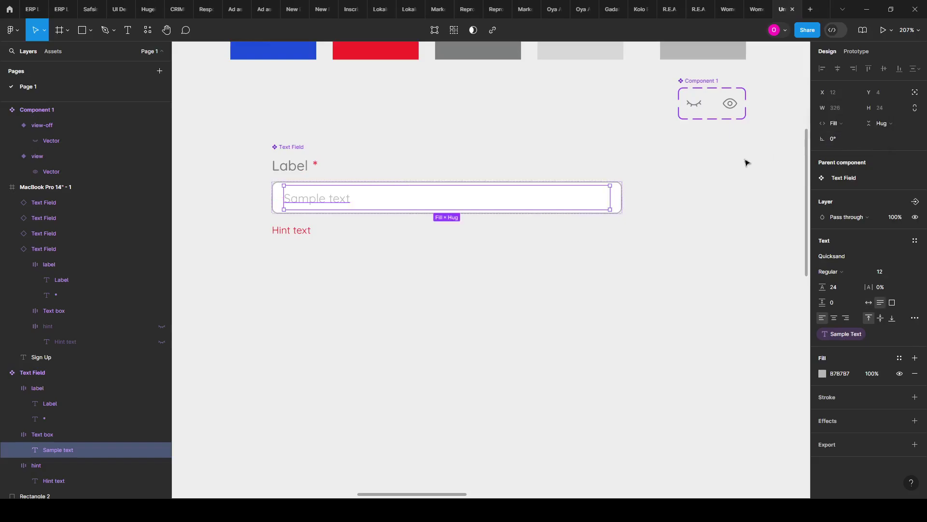
left_click(619, 198)
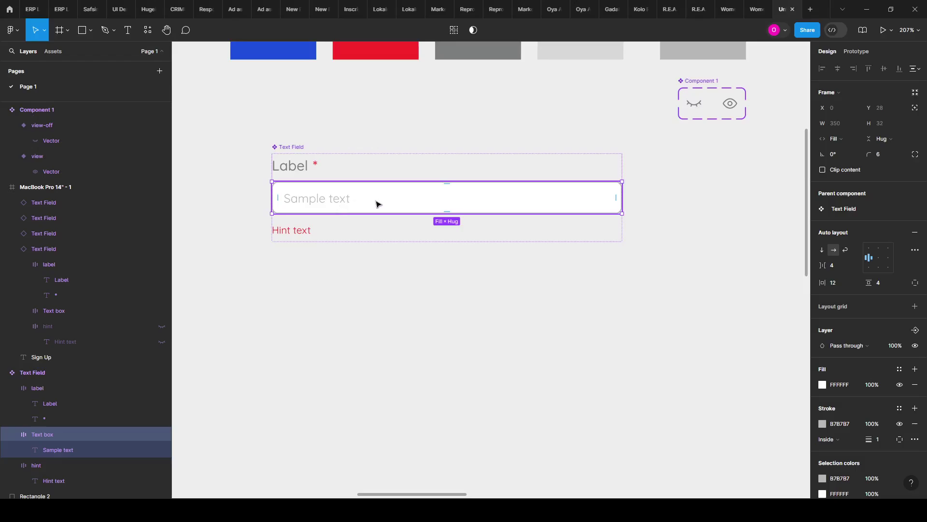
left_click(313, 206)
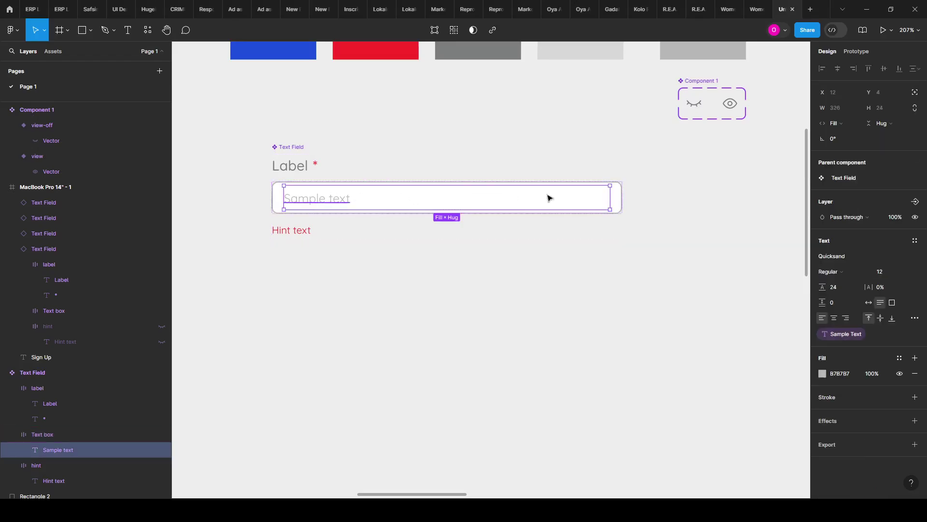
left_click(620, 199)
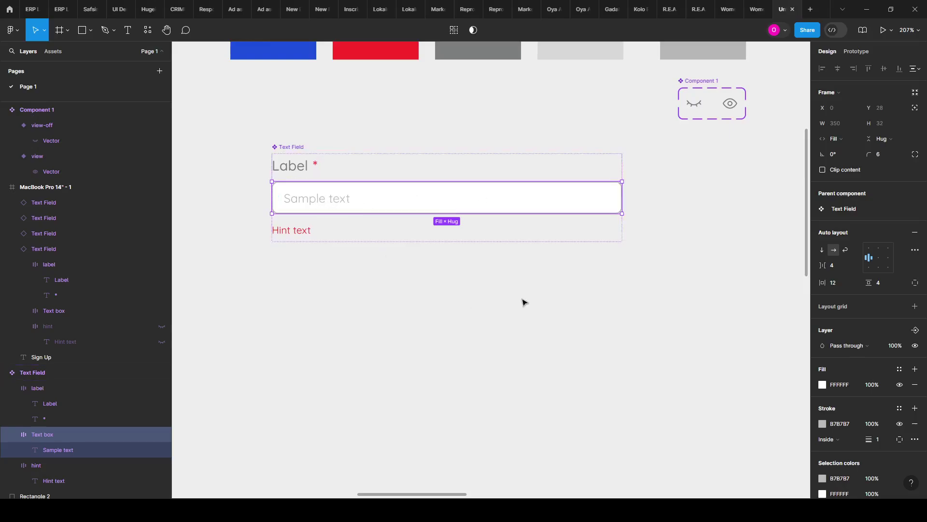
Step: Paste the Component 1 eye icon into the Text box, beside the Sample text
key("ctrl+v")
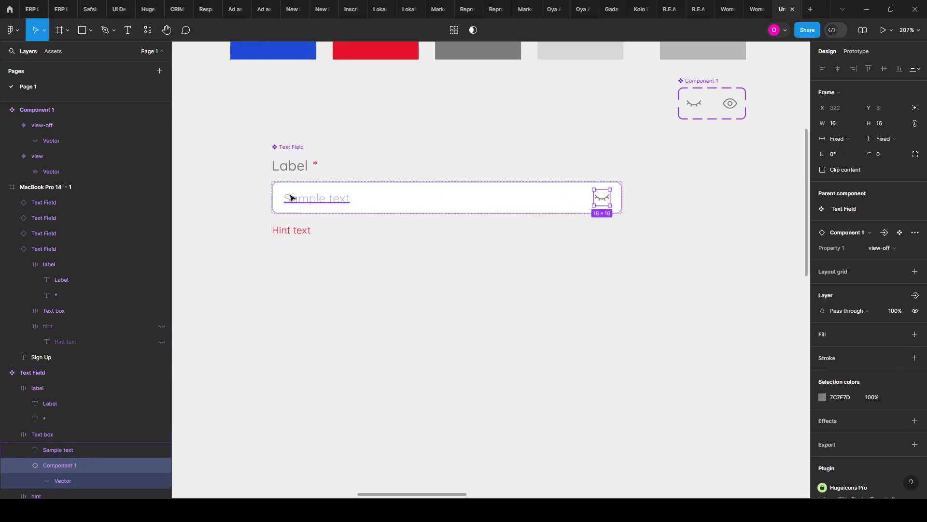
left_click(275, 193)
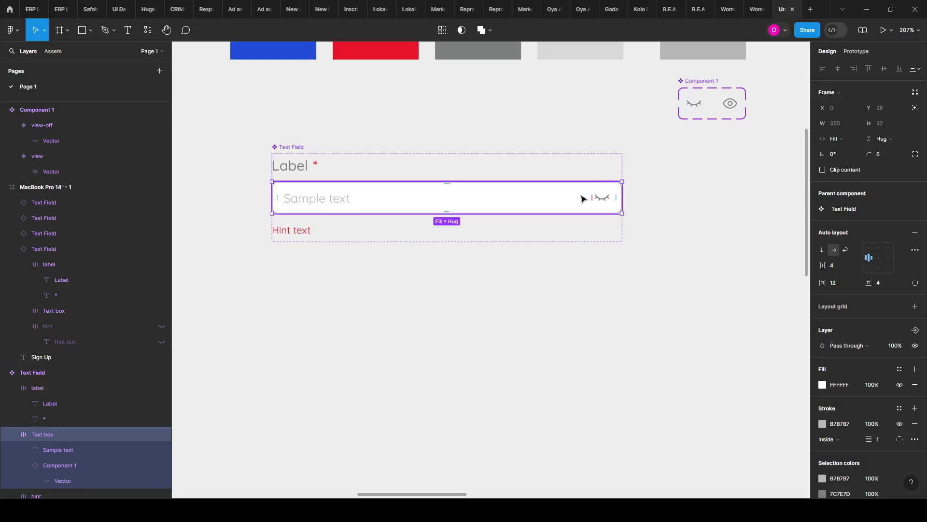
left_click(325, 203)
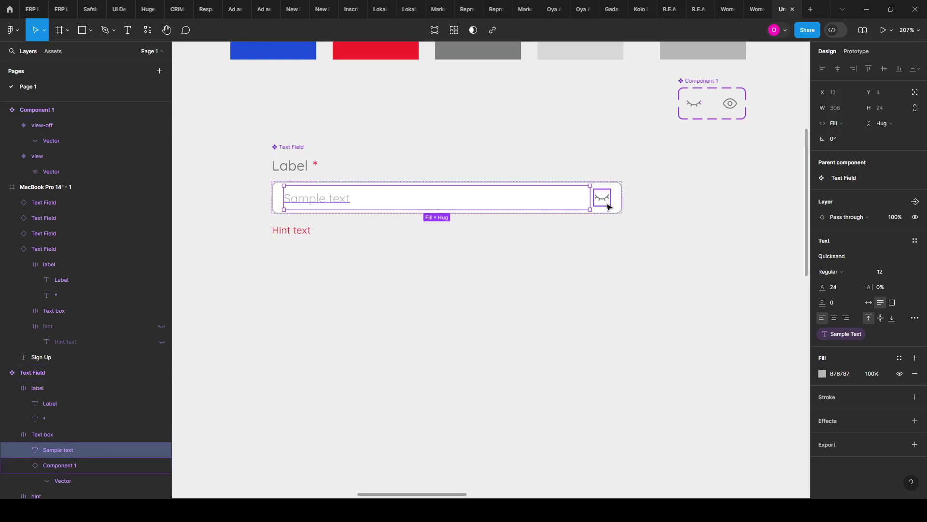
Step: Select the eye icon nested inside the Text Field component's Text box
left_click(707, 194)
scroll(622, 203, "up", 3, "ctrl")
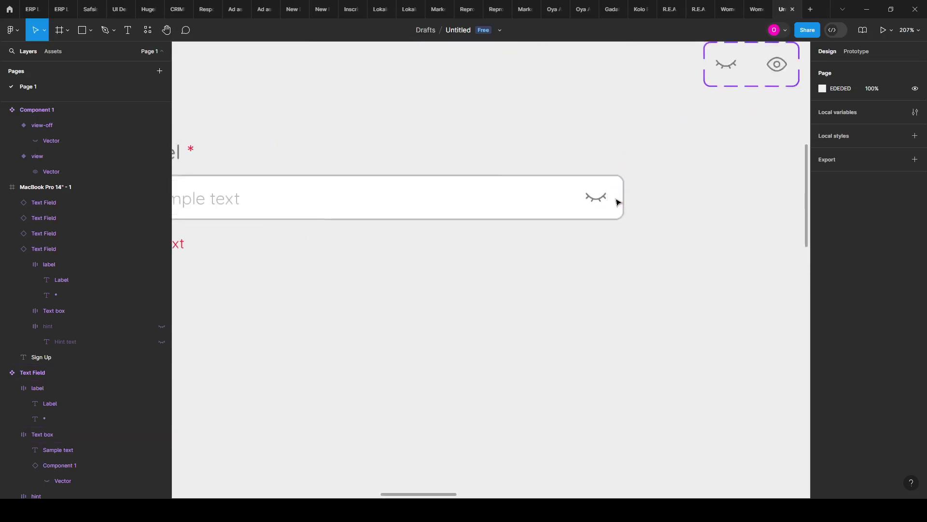
left_click(598, 204)
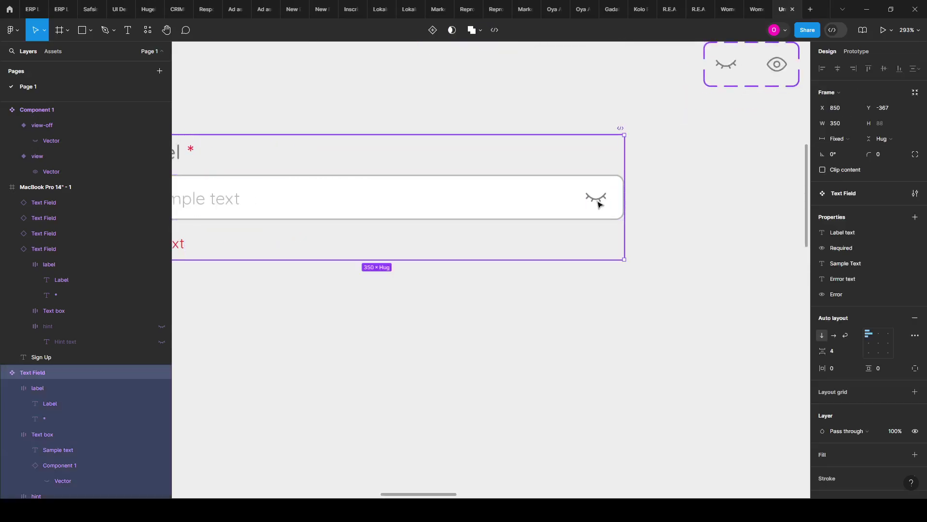
left_click(598, 204)
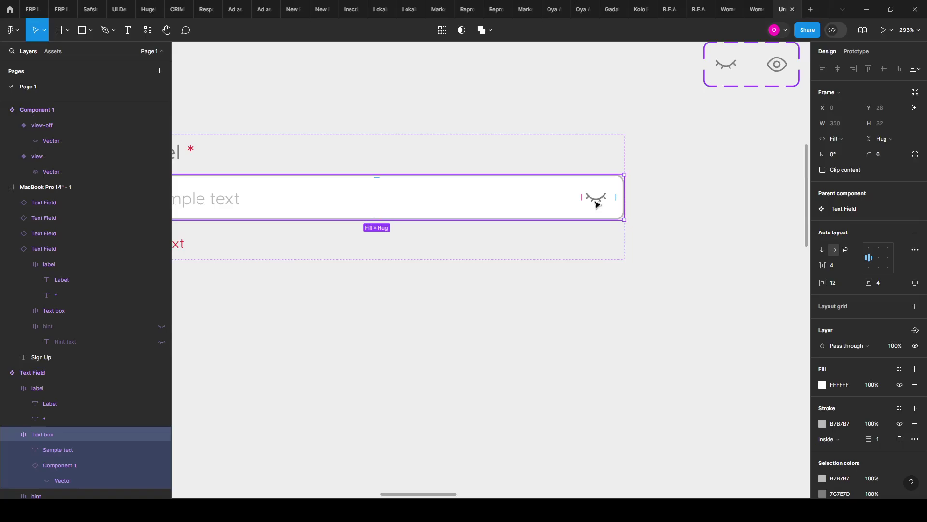
left_click(598, 204)
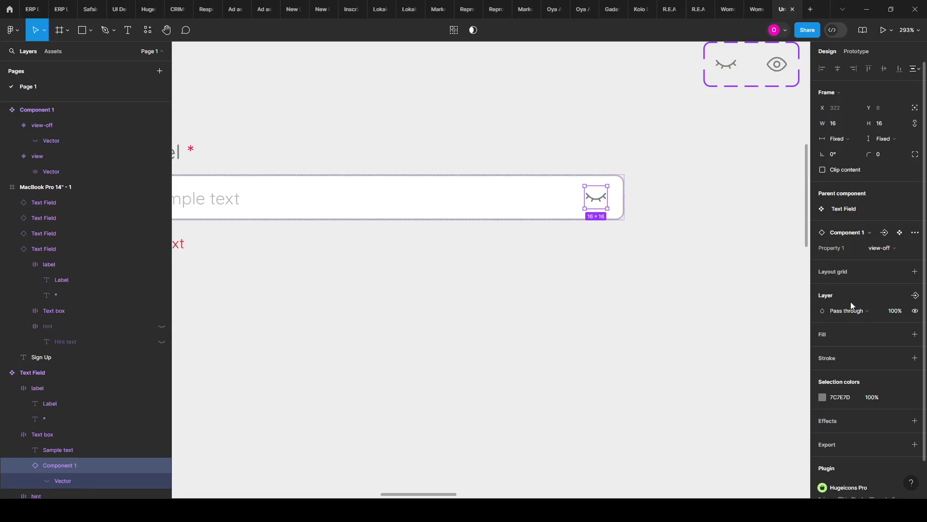
Step: Create a boolean property named Right Icon that controls the eye icon's visibility
left_click(915, 295)
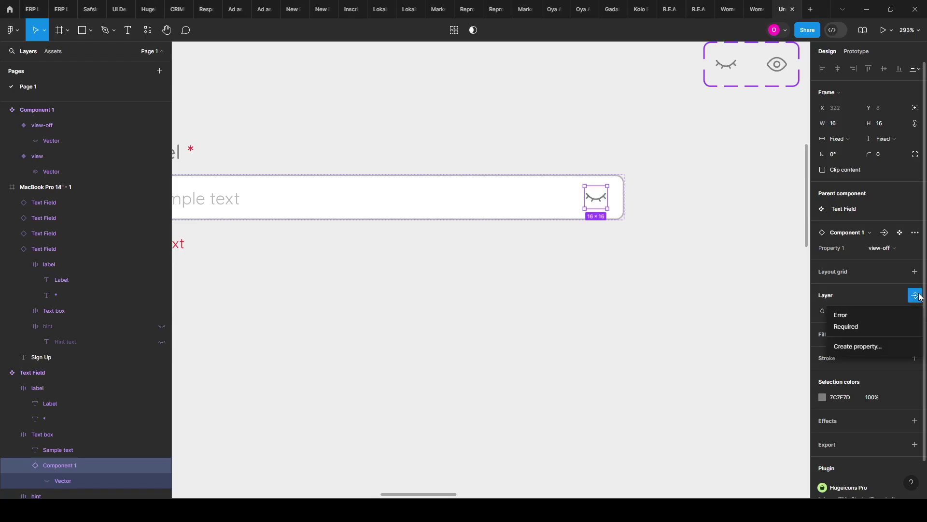
left_click(897, 346)
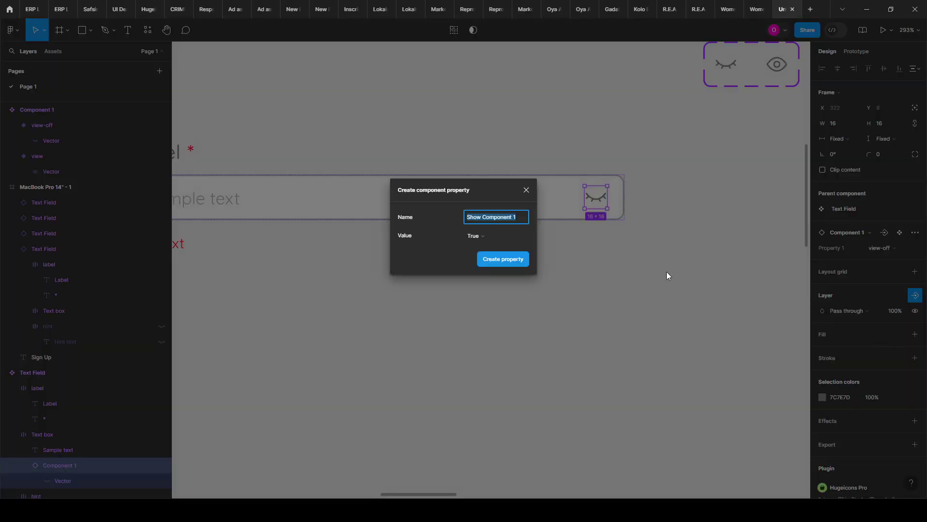
type("Right Icon")
left_click(495, 260)
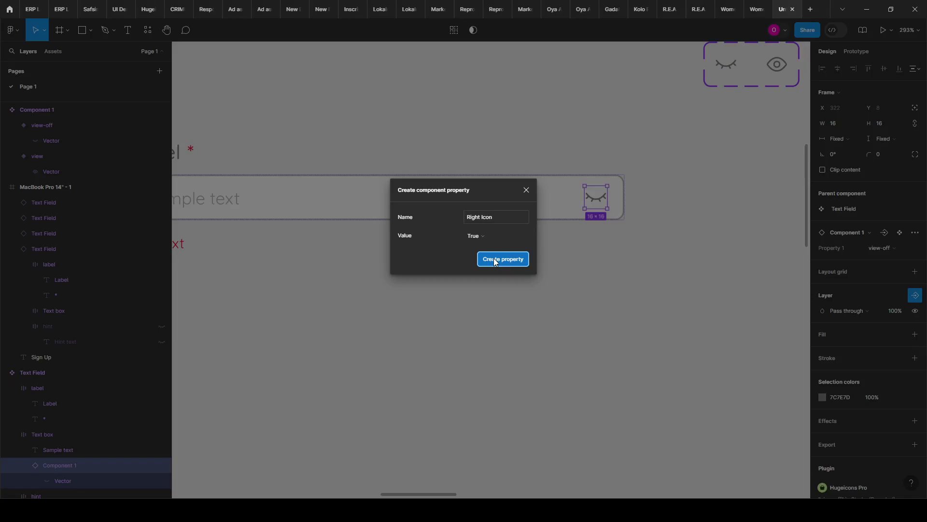
left_click(492, 260)
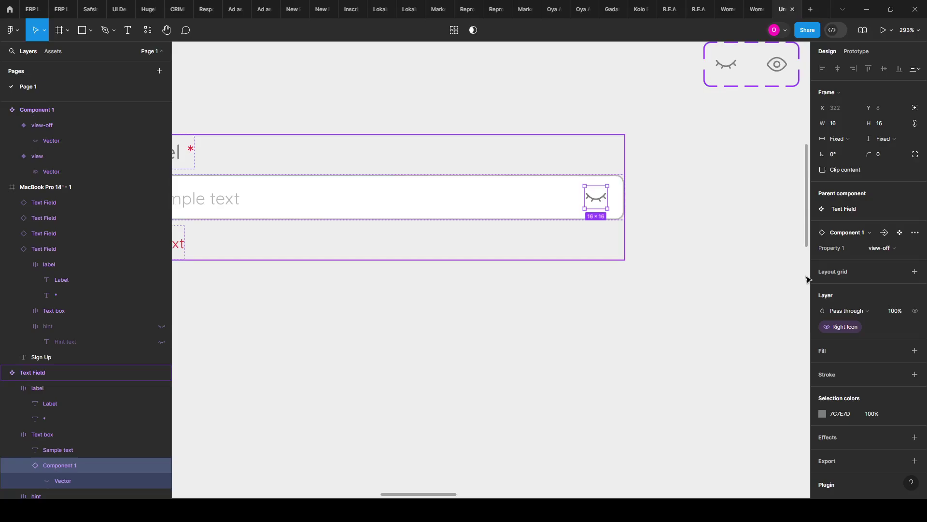
Step: Set the Right Icon property's default value to False on the Text Field component
scroll(601, 245, "down", 3)
scroll(599, 246, "down", 2)
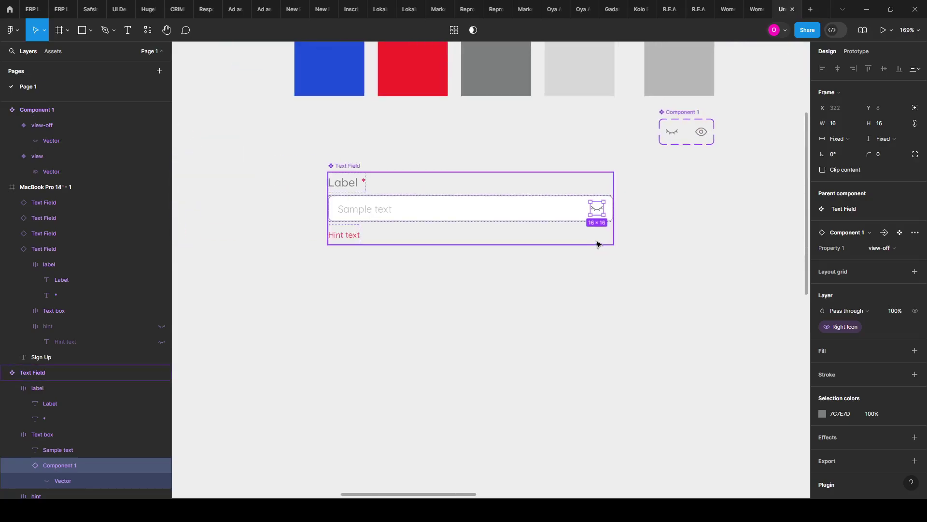
scroll(599, 243, "up", 1)
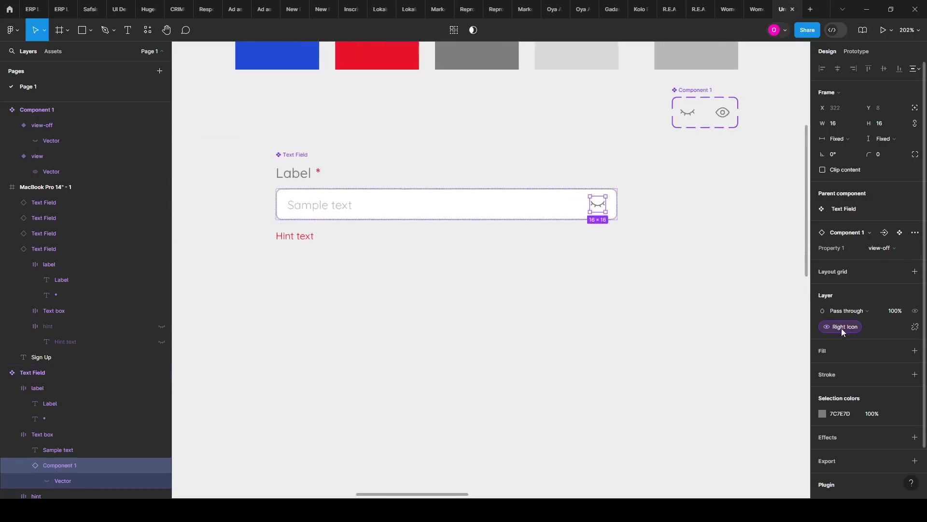
left_click(652, 300)
scroll(569, 220, "down", 2)
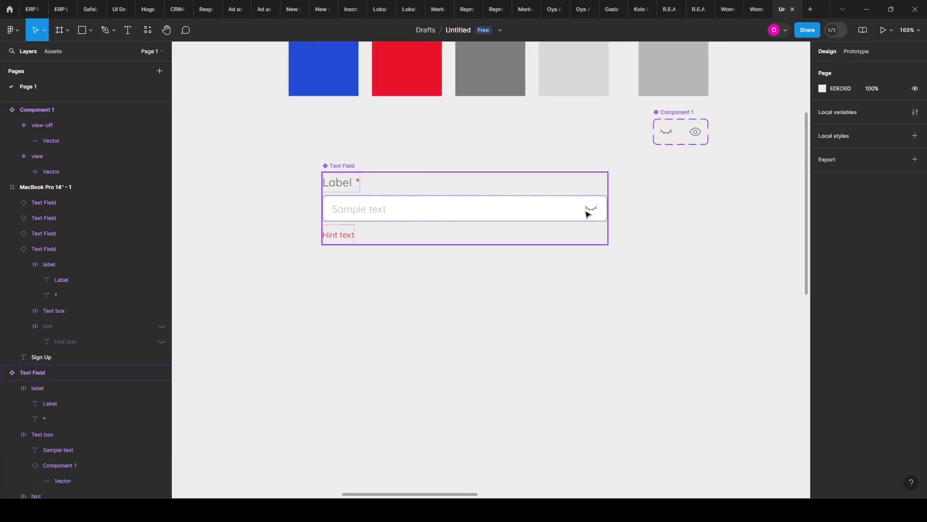
left_click(379, 188)
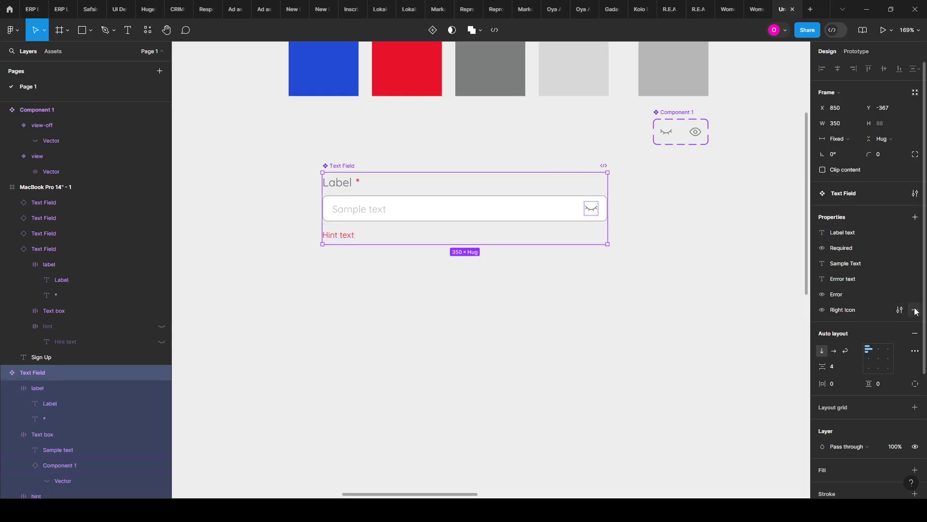
left_click(899, 309)
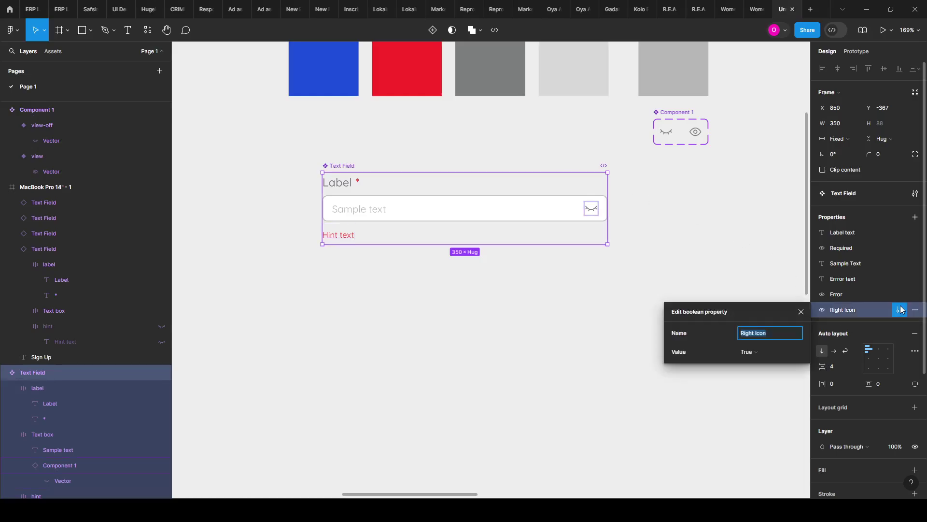
left_click(759, 357)
left_click(759, 365)
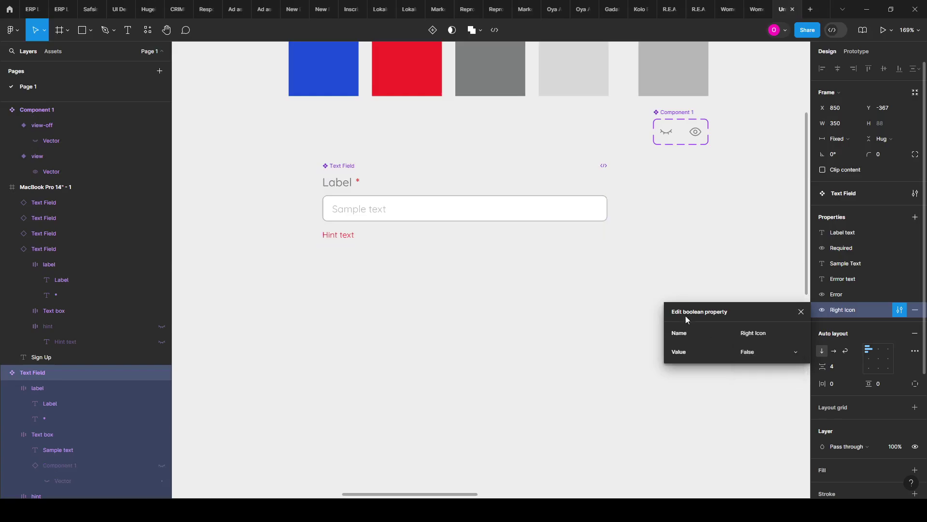
left_click(633, 252)
scroll(387, 242, "down", 5)
scroll(569, 290, "right", 5)
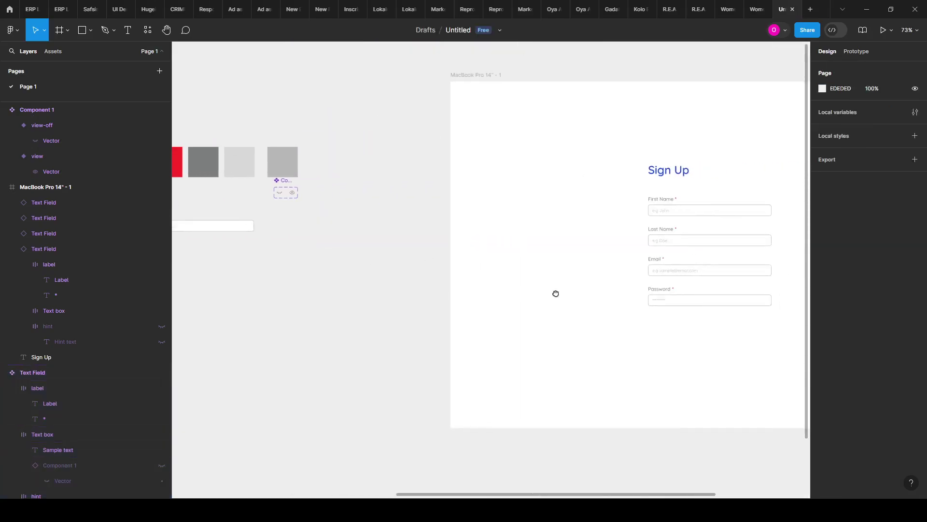
Step: Switch Right Icon on for the Sign Up form's Password field and review the result
scroll(556, 293, "right", 3)
scroll(586, 299, "up", 5)
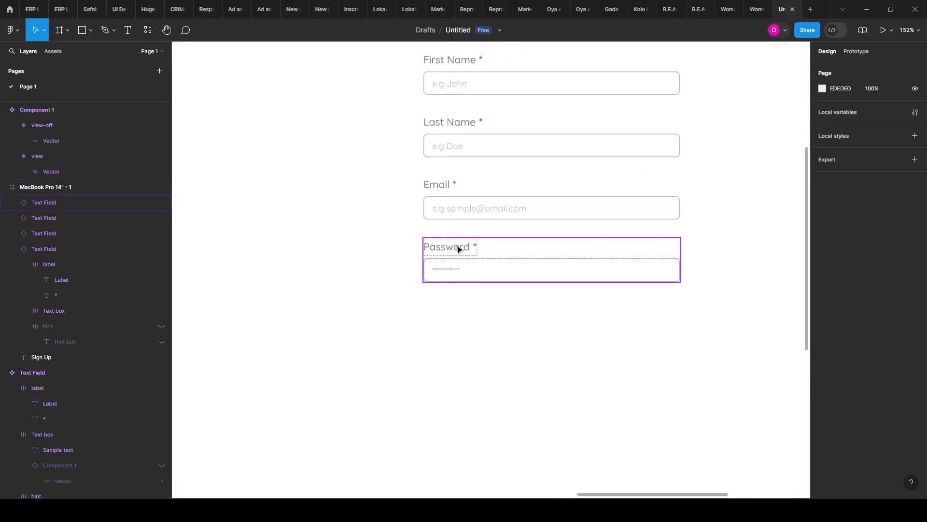
left_click(461, 248)
left_click(873, 271)
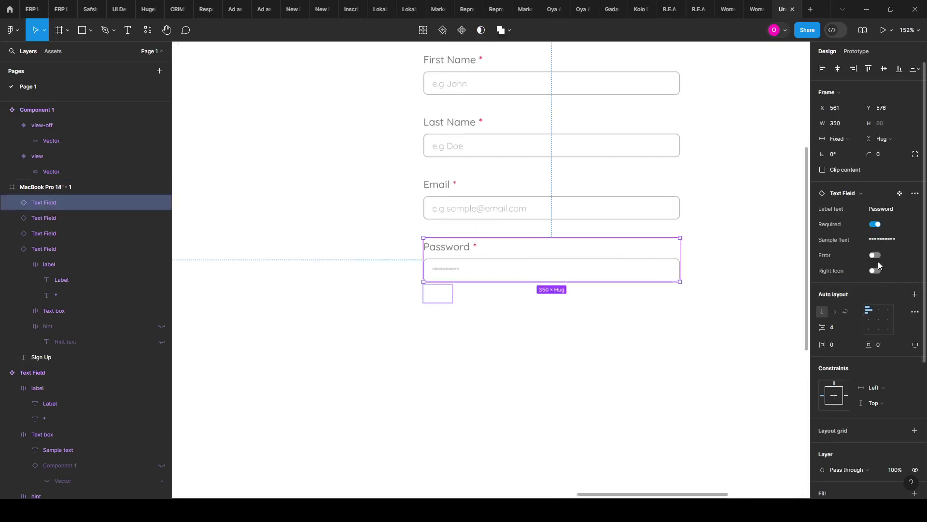
left_click(699, 306)
scroll(724, 280, "down", 10)
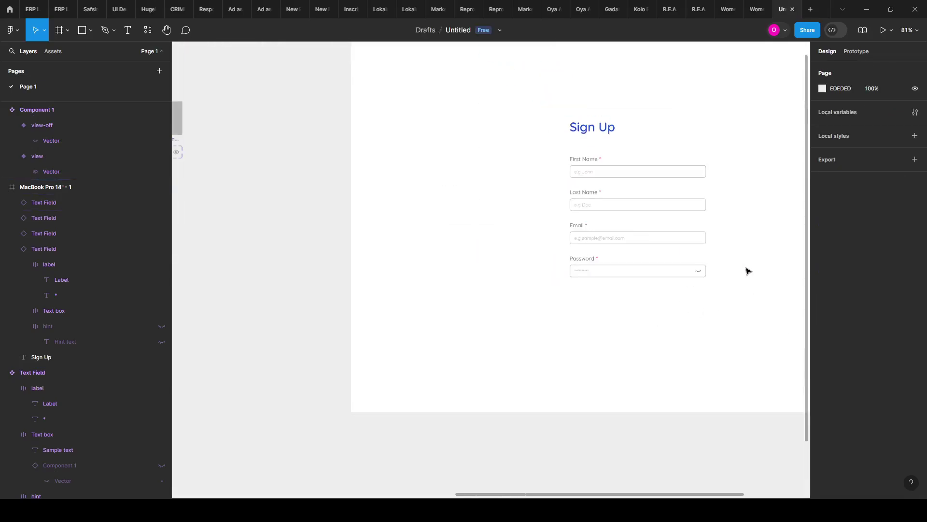
scroll(483, 254, "down", 3)
scroll(304, 240, "up", 10)
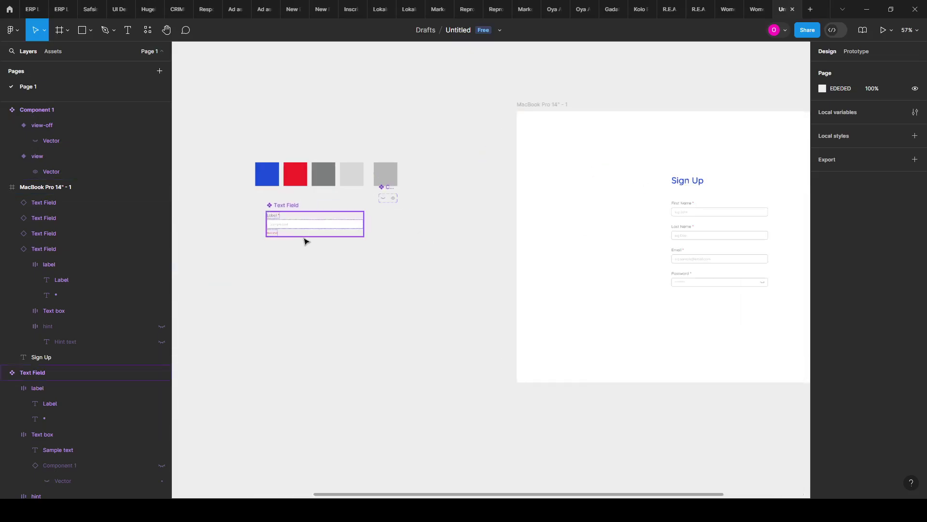
scroll(249, 238, "up", 5)
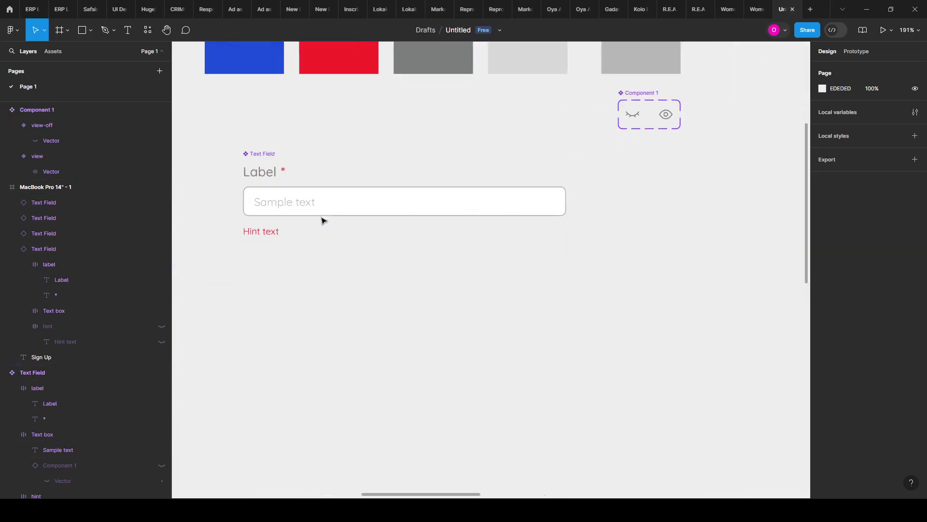
scroll(274, 220, "up", 2)
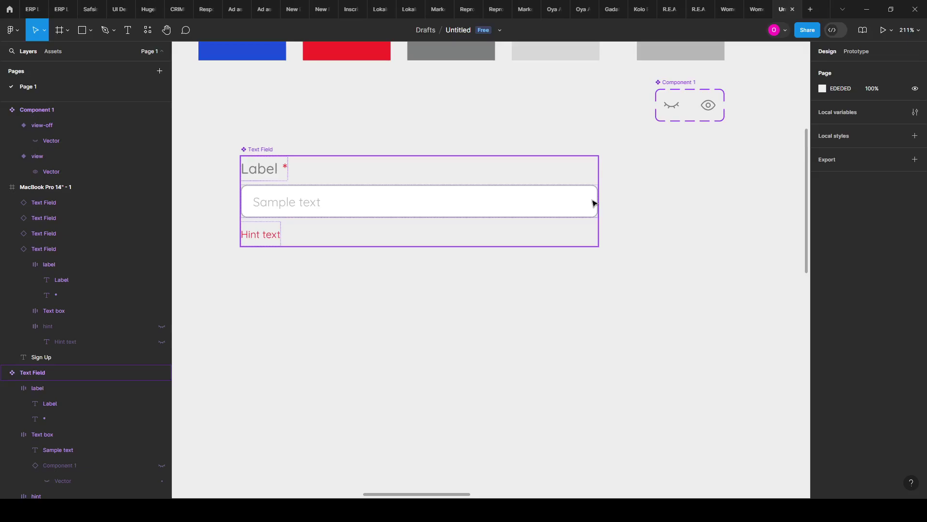
scroll(592, 208, "down", 1)
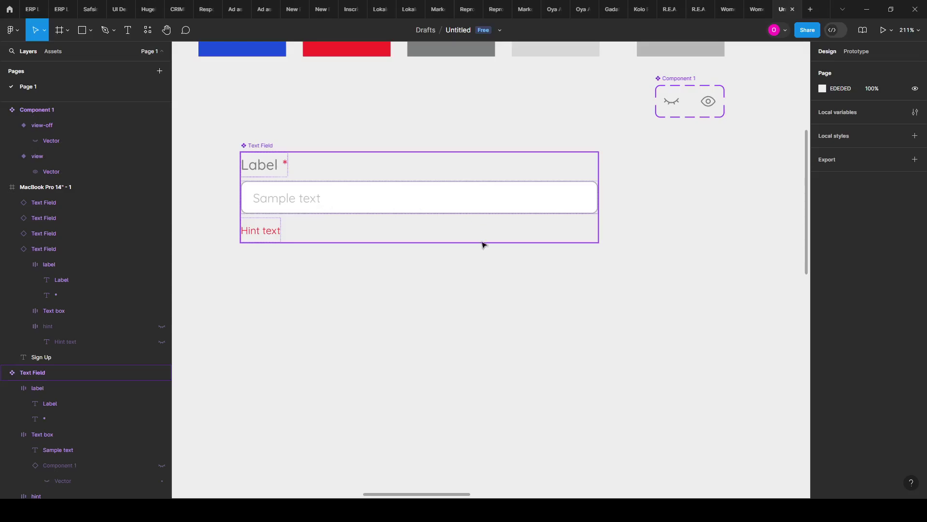
scroll(440, 220, "down", 2)
scroll(580, 227, "down", 3)
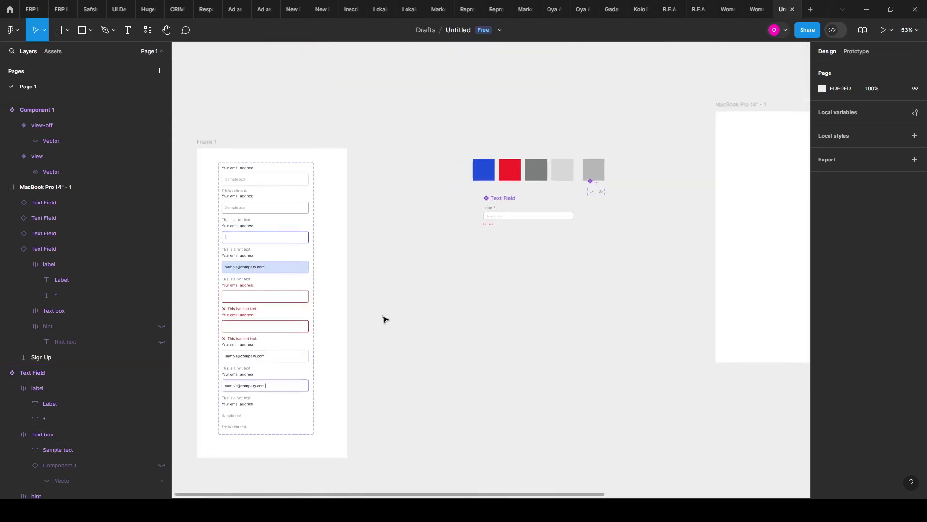
scroll(257, 323, "up", 3)
scroll(367, 317, "down", 1)
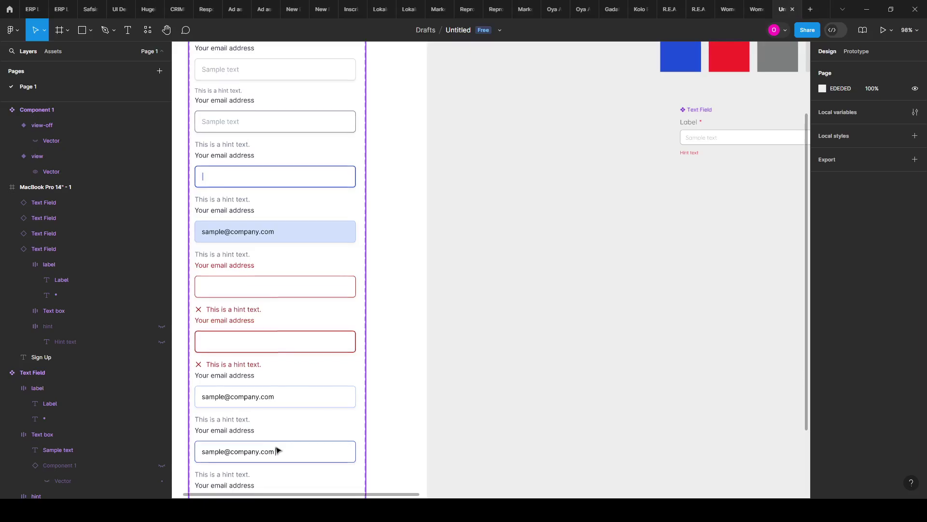
scroll(254, 406, "down", 1)
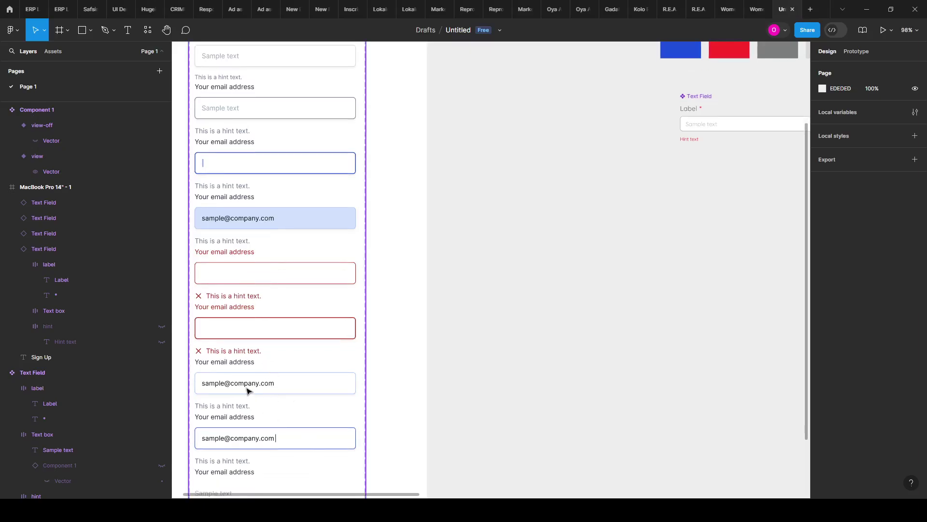
scroll(249, 391, "up", 2)
scroll(728, 331, "right", 10)
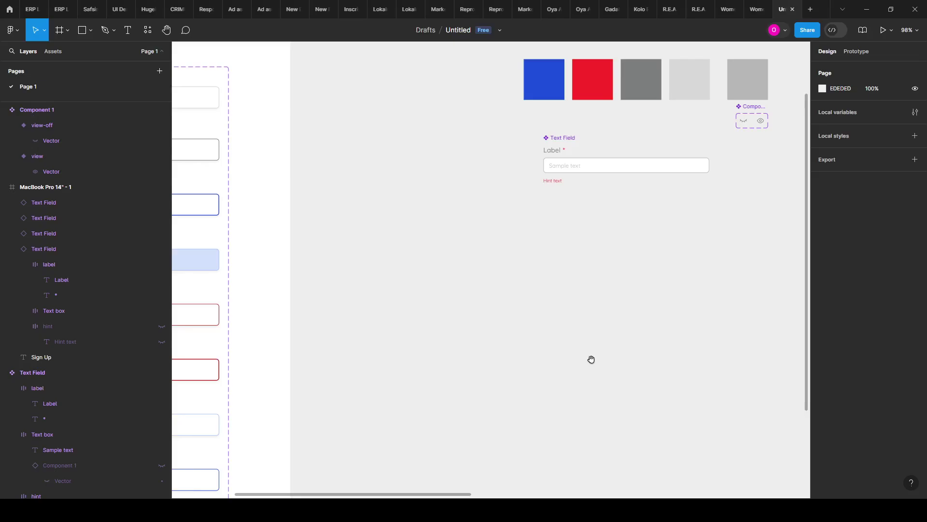
scroll(476, 173, "up", 3)
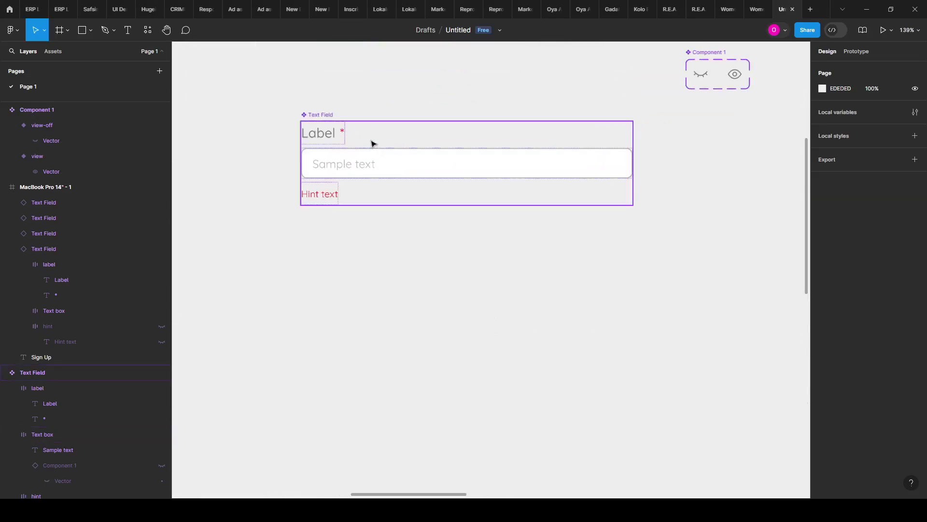
scroll(360, 135, "down", 2)
left_click_drag(706, 189, 654, 184)
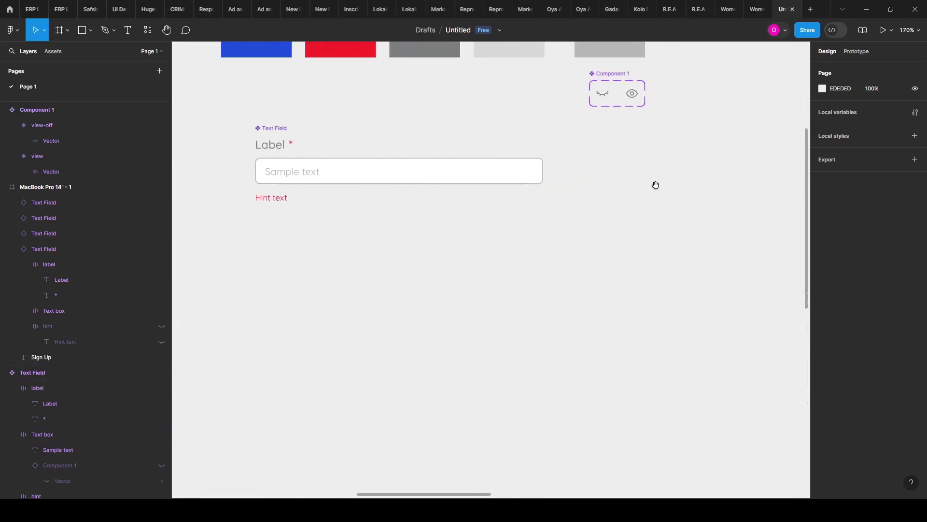
scroll(624, 156, "up", 1)
scroll(625, 157, "left", 1)
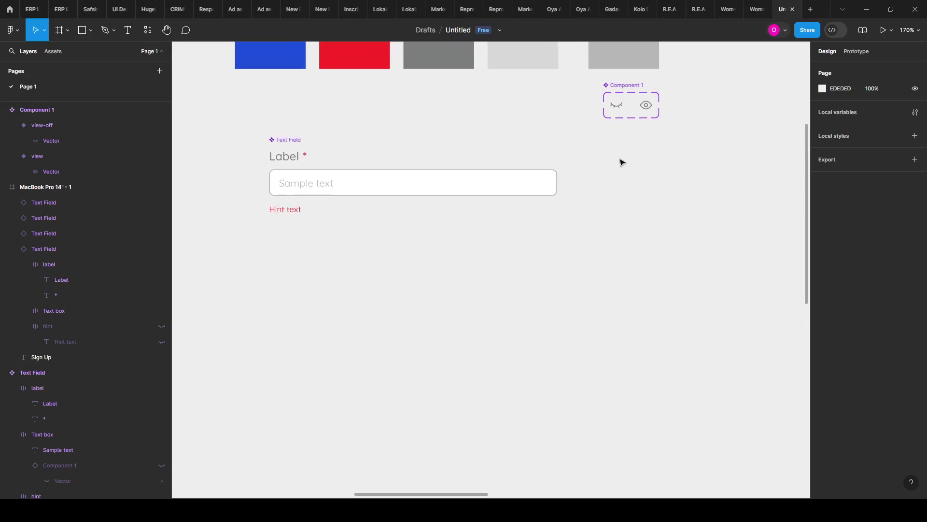
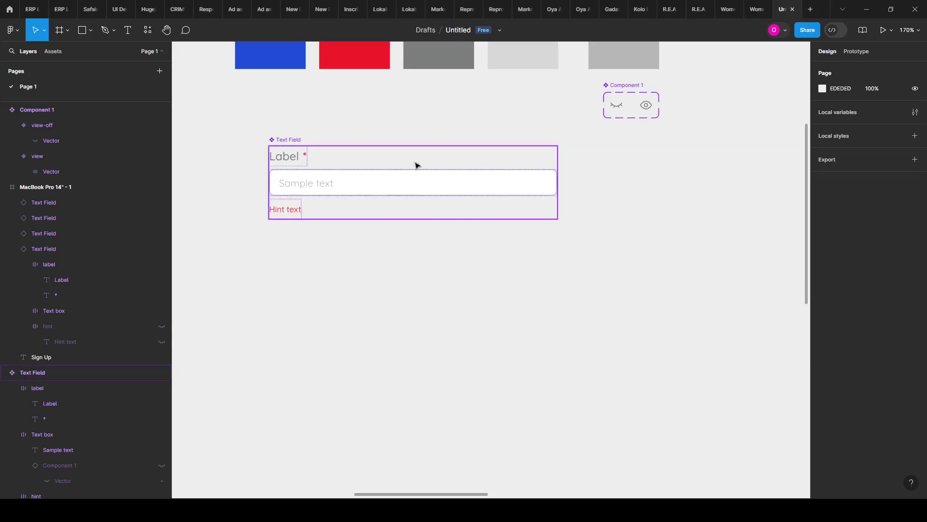
Step: Add a second variant to the Text Field component, alongside the Default variant
left_click(389, 184)
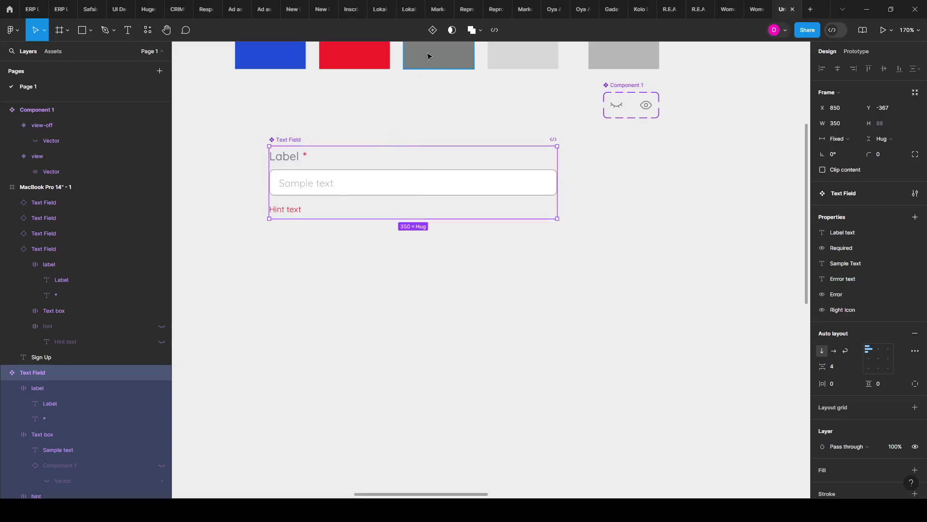
left_click(433, 30)
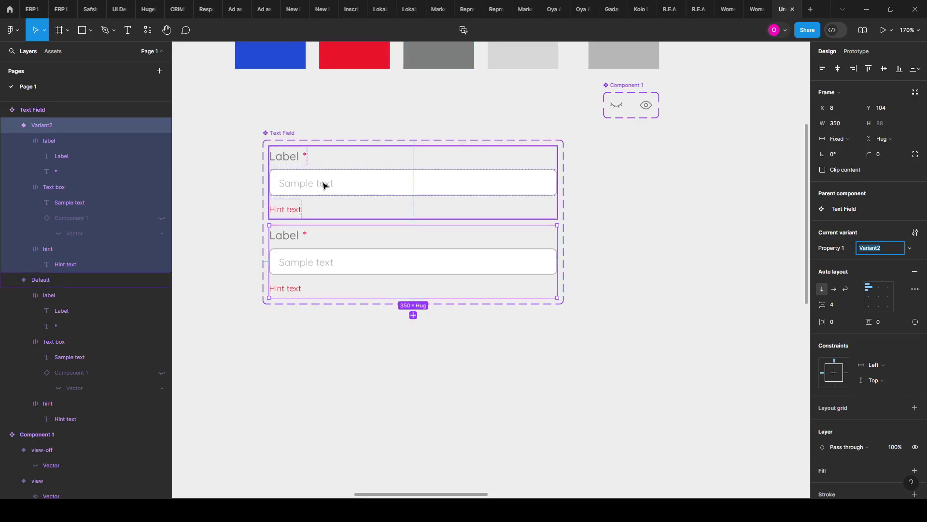
left_click(338, 183)
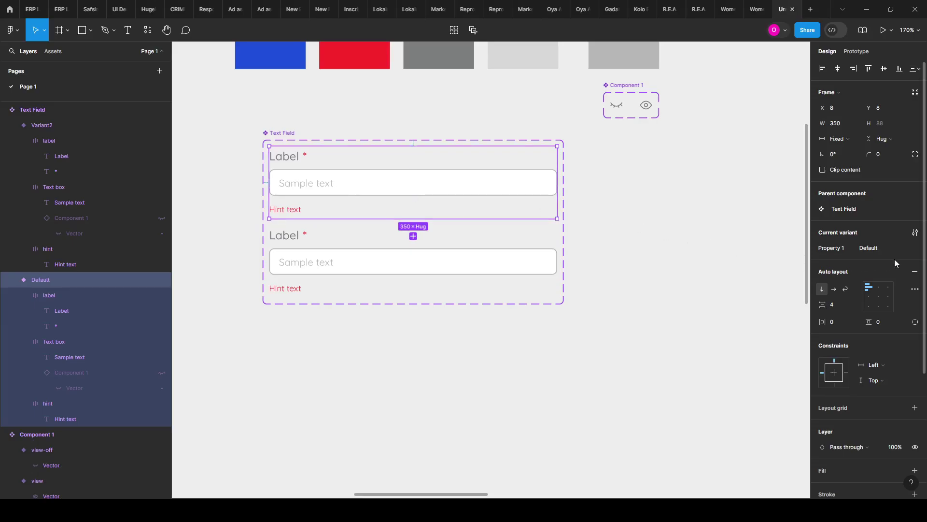
left_click(879, 249)
left_click(879, 252)
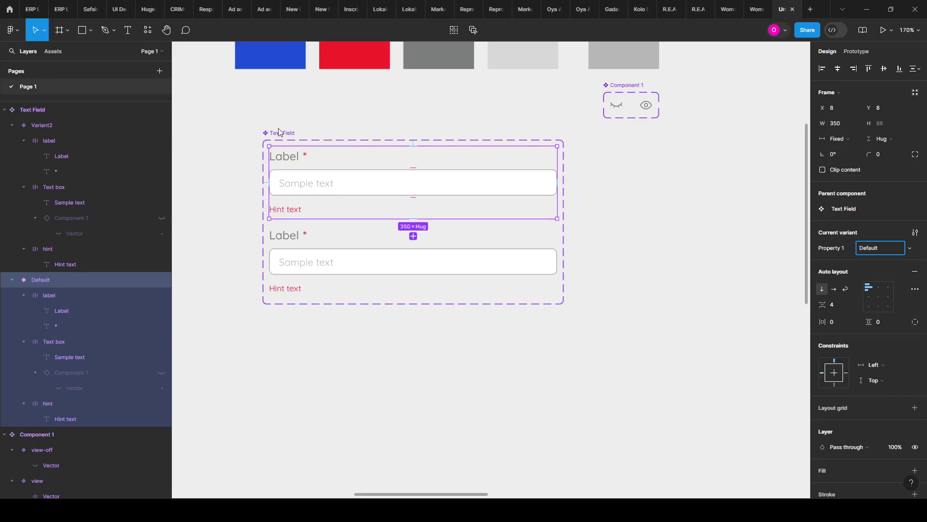
Step: Rename the second variant's Property 1 value to Hover
left_click(337, 266)
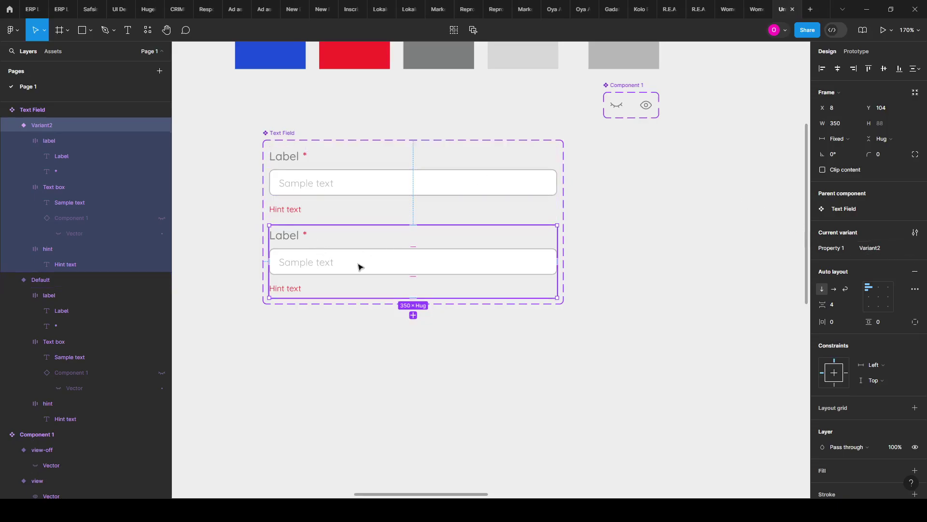
scroll(338, 262, "up", 2)
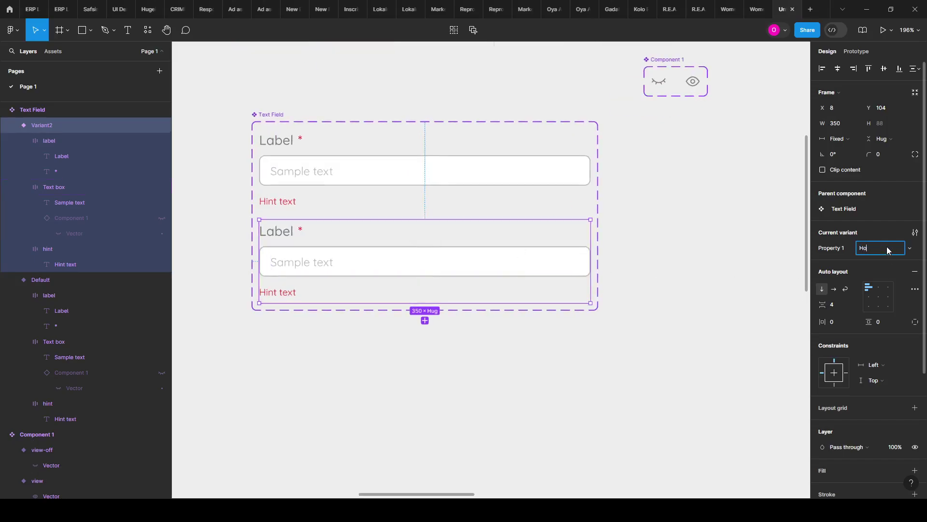
type("r")
key("Return")
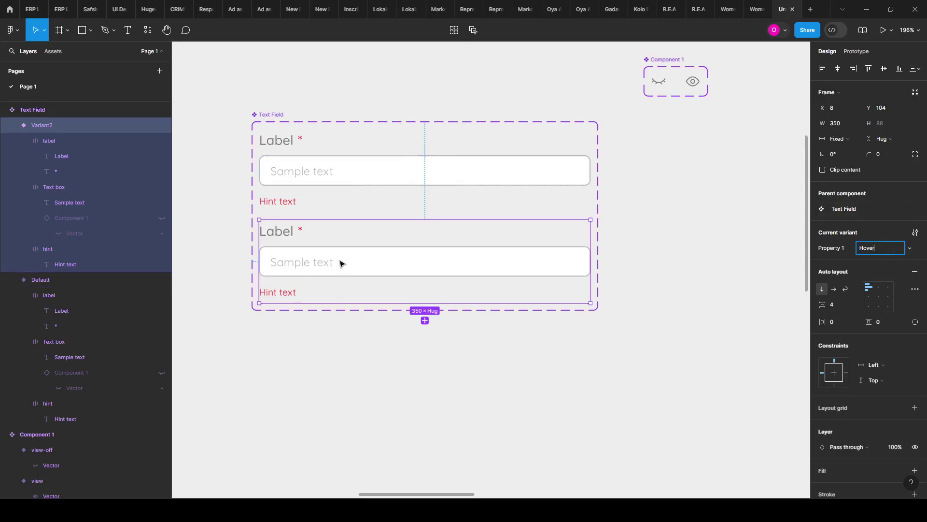
scroll(340, 262, "up", 2)
left_click(341, 263)
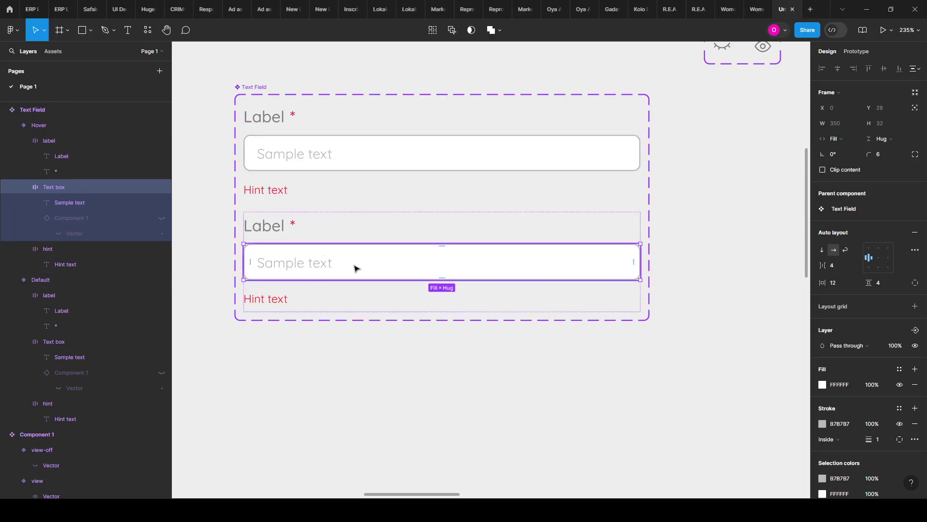
Step: Eyedrop the medium grey square as the Hover text box's stroke colour
scroll(327, 251, "up", 2)
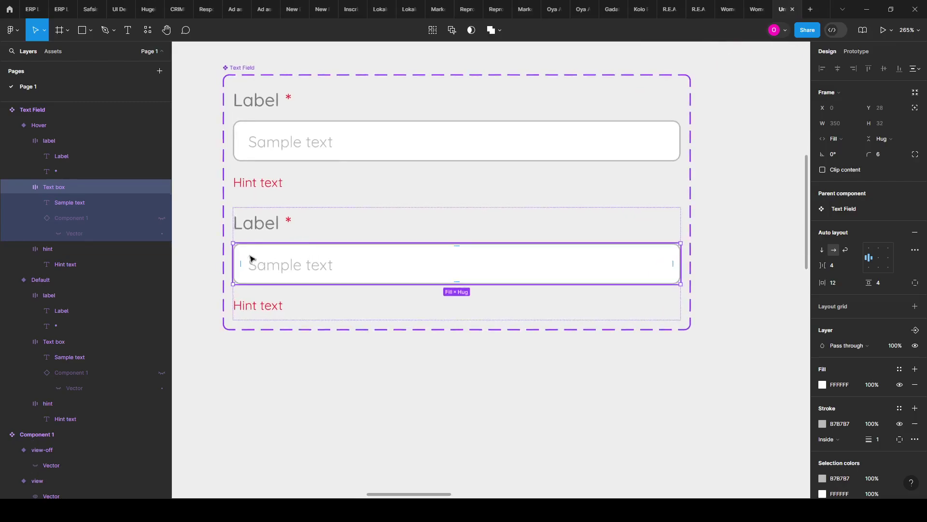
scroll(478, 209, "down", 5)
scroll(783, 156, "up", 2)
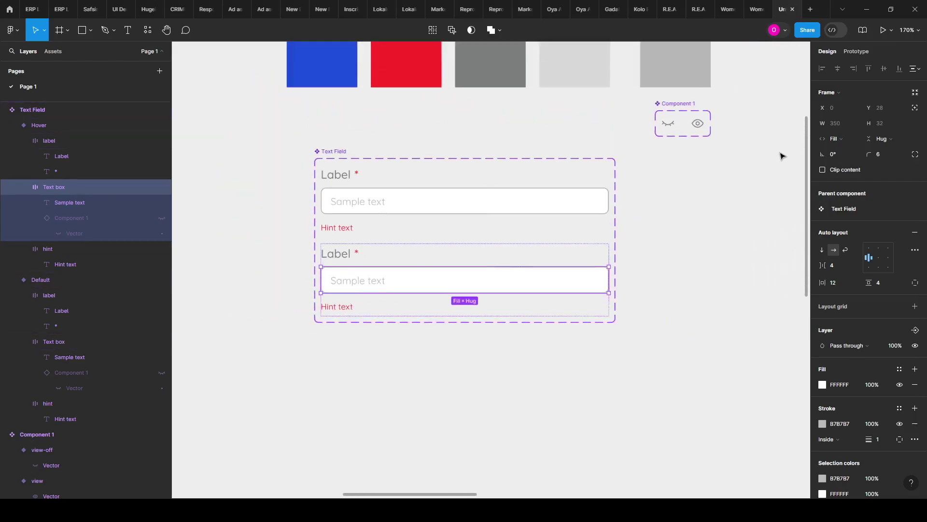
scroll(782, 155, "up", 2)
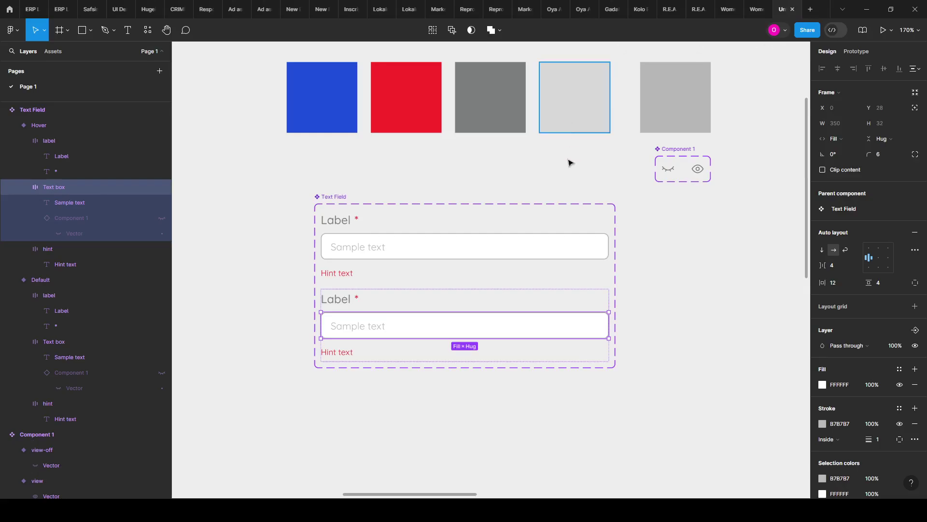
left_click(822, 424)
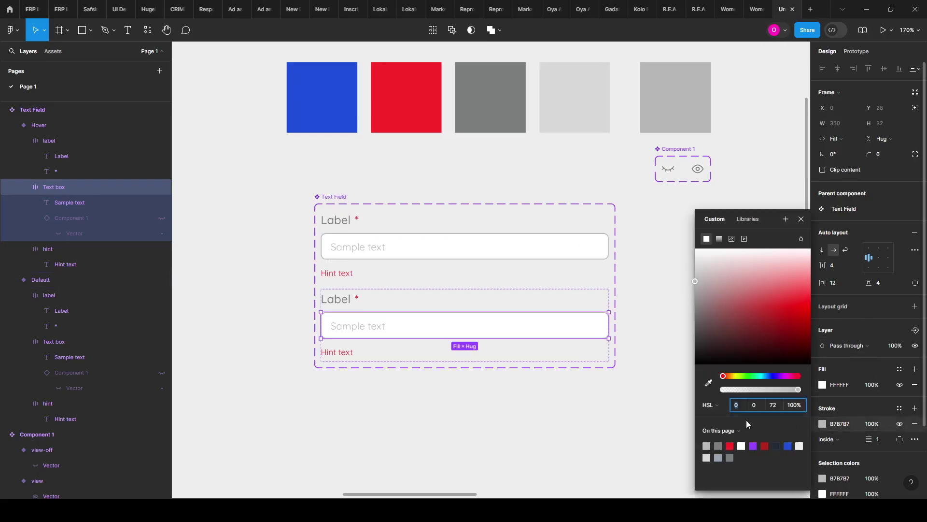
left_click(706, 385)
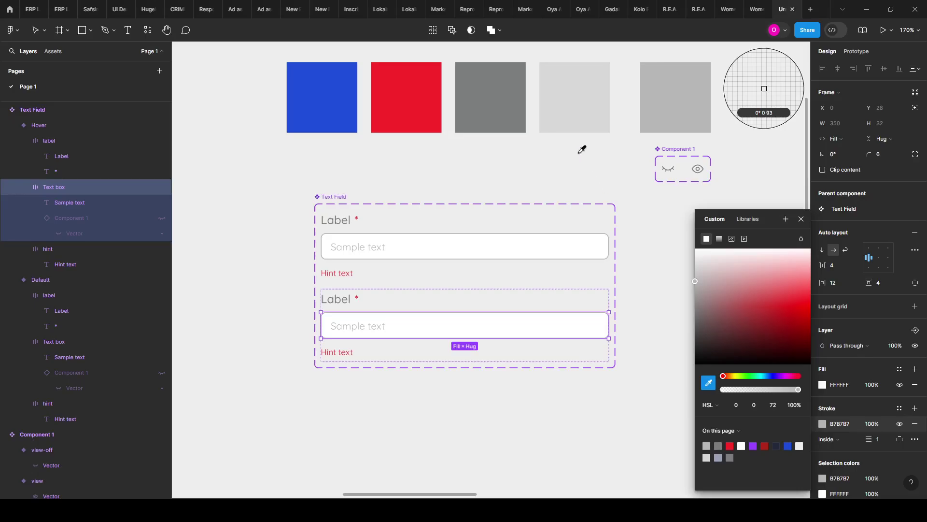
left_click(508, 115)
left_click(473, 184)
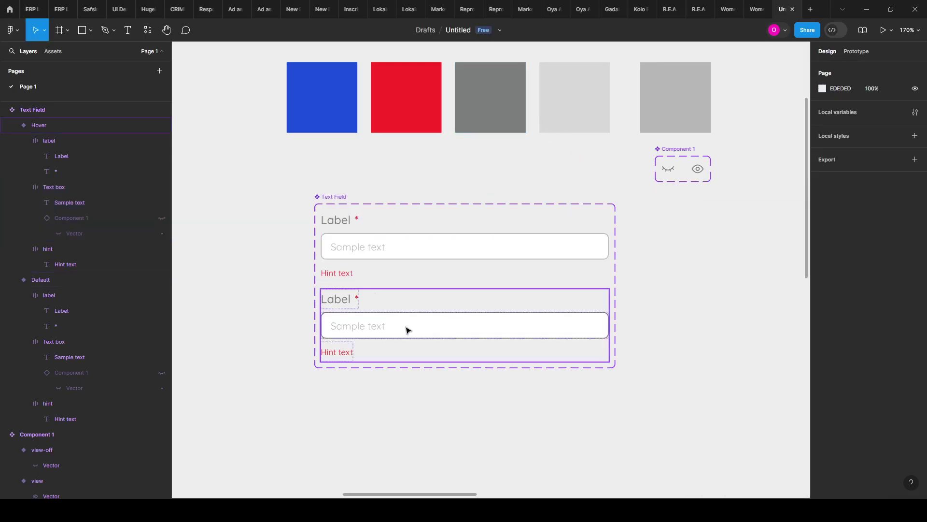
scroll(369, 251, "down", 1)
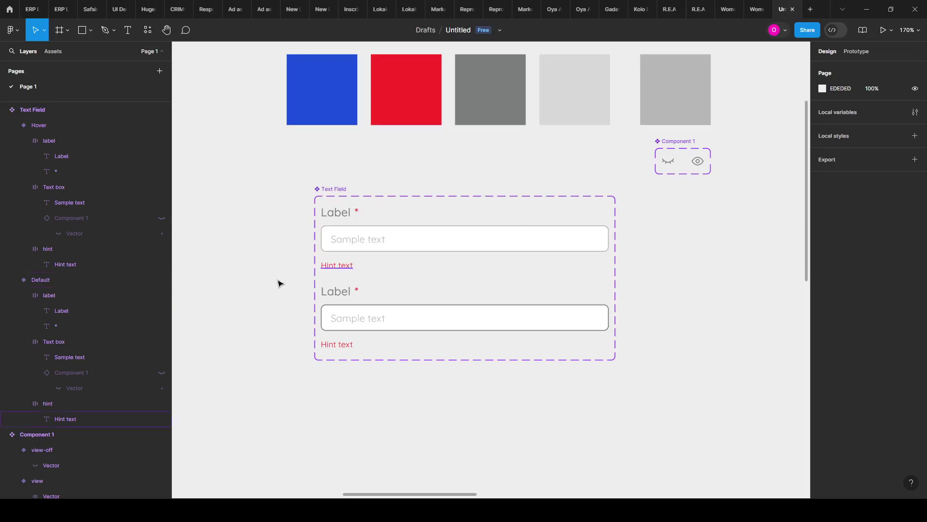
scroll(299, 288, "down", 2)
scroll(374, 256, "up", 2)
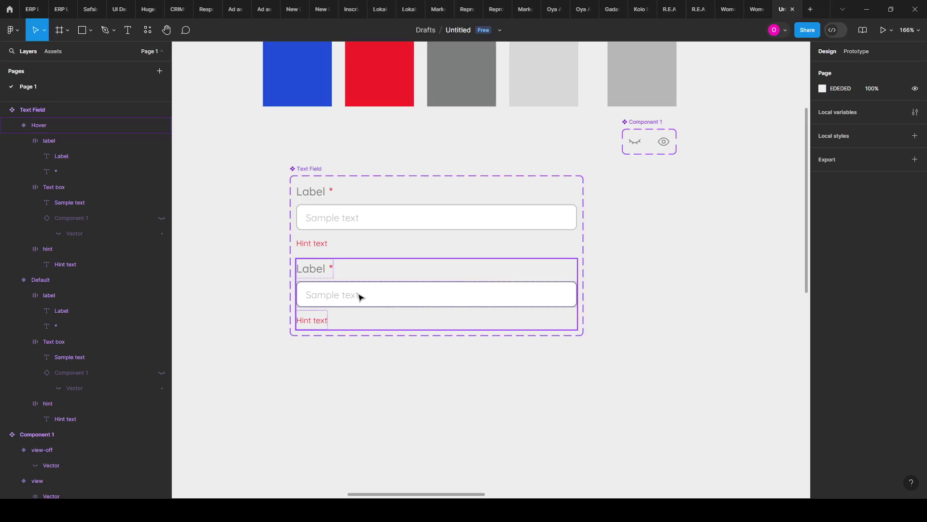
Step: Add a third variant to the Text Field component set
left_click(360, 297)
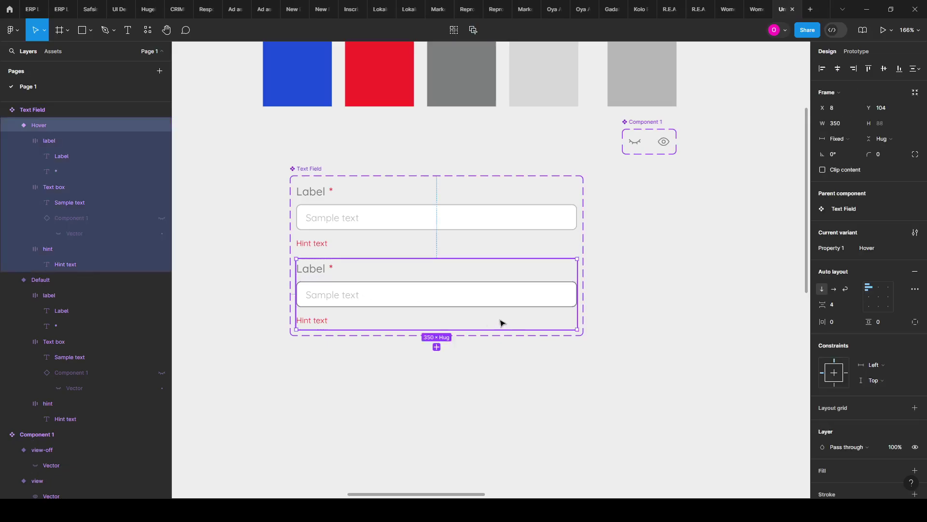
left_click(437, 347)
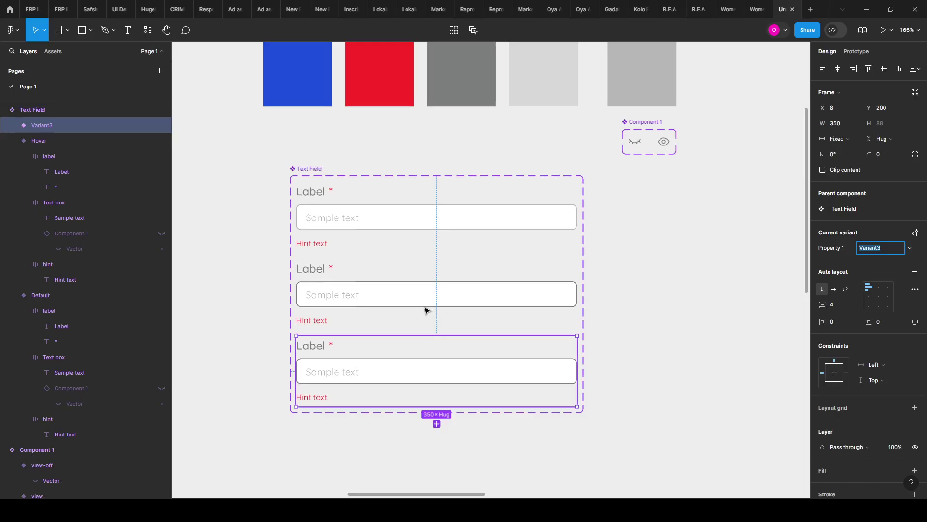
scroll(424, 311, "down", 2)
scroll(355, 300, "up", 1)
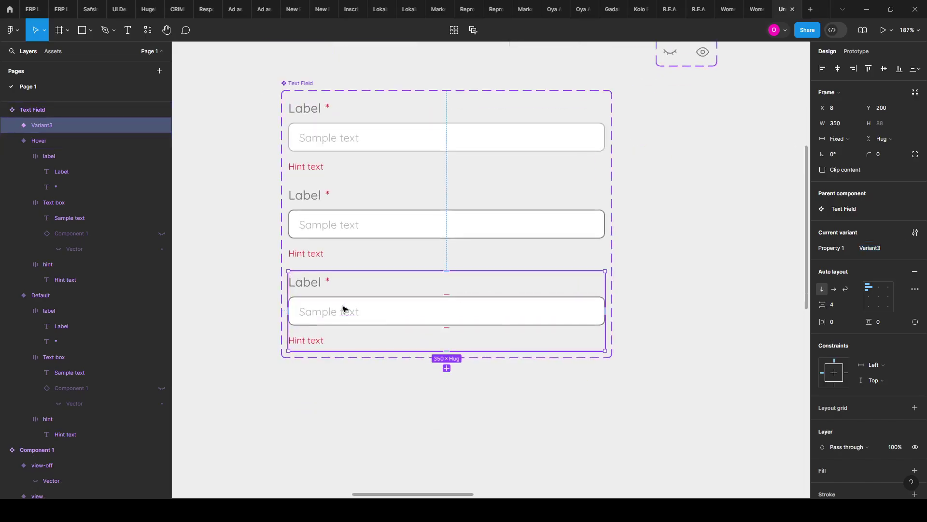
Step: Give the third variant's text box a blue stroke
left_click(344, 309)
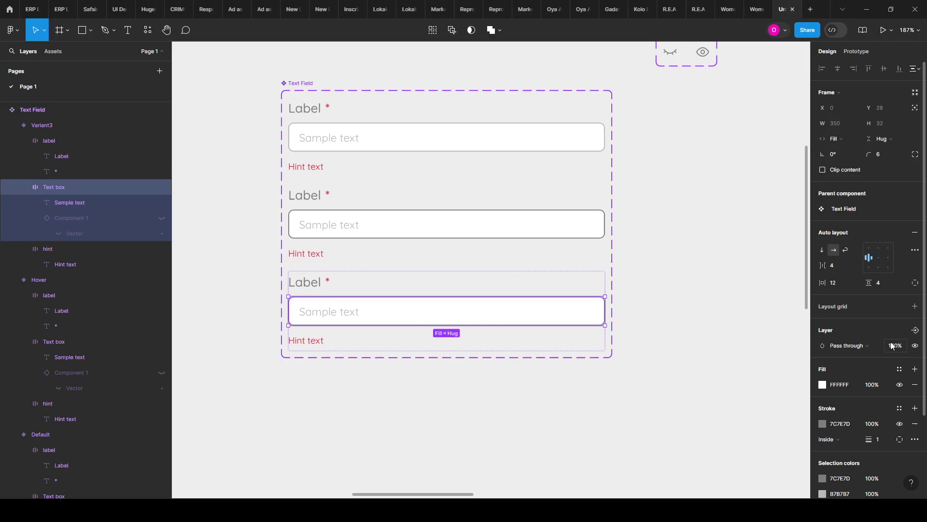
scroll(897, 361, "down", 2)
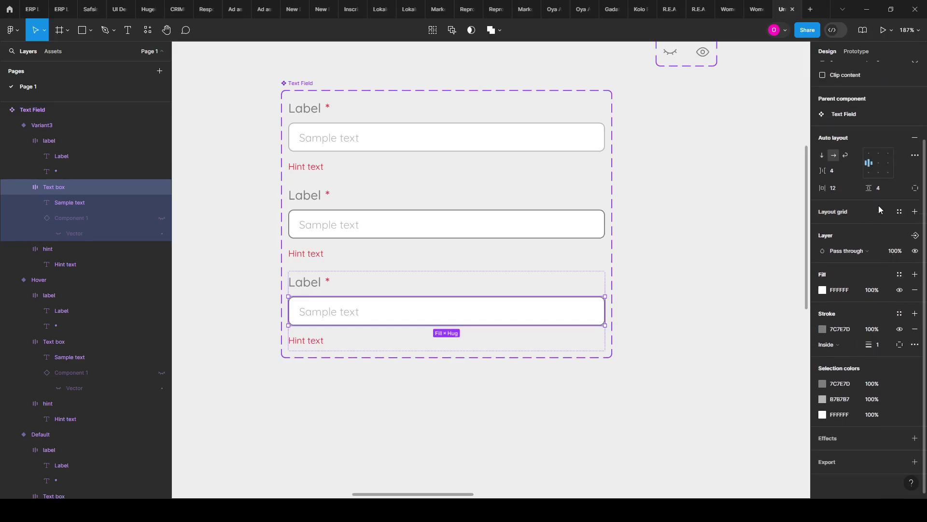
scroll(885, 214, "up", 1)
scroll(850, 358, "up", 1)
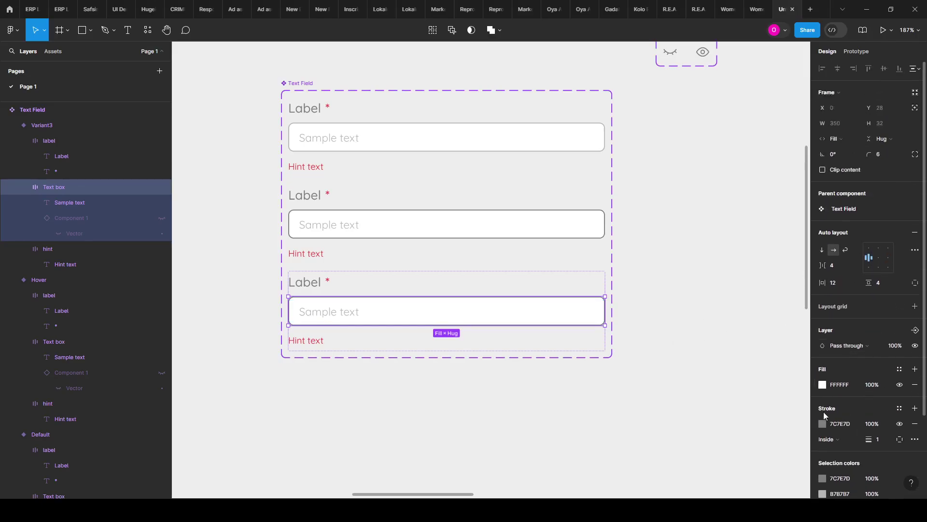
left_click(822, 424)
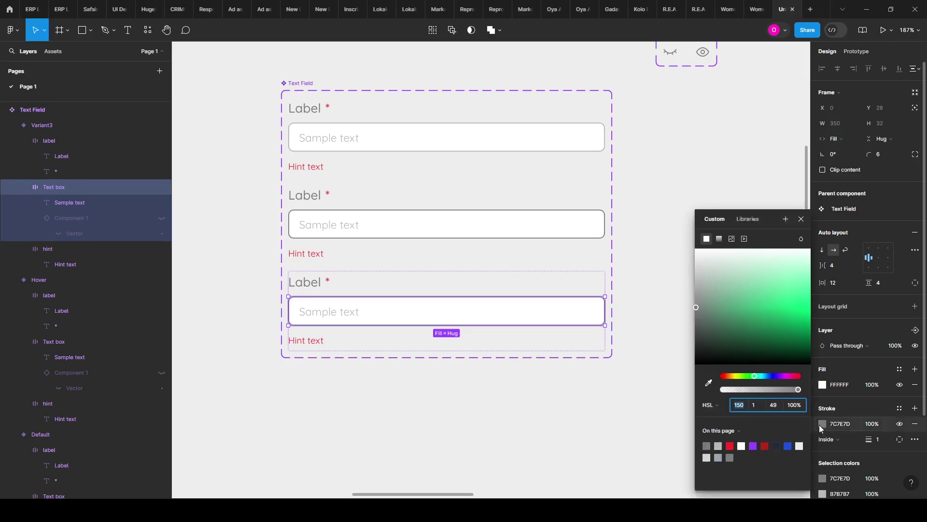
left_click(788, 445)
left_click(523, 390)
scroll(325, 327, "down", 2)
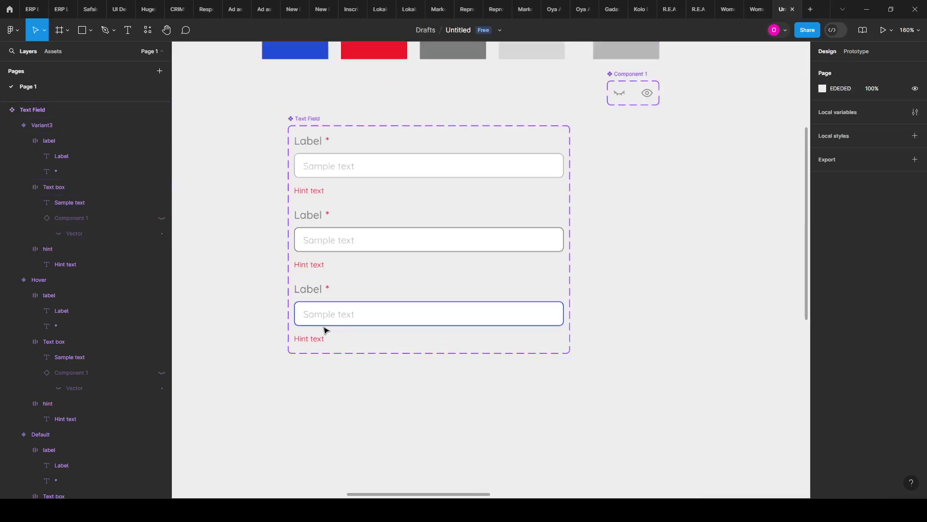
scroll(313, 320, "up", 3)
scroll(313, 320, "up", 3)
Step: Try replacing the third variant's Sample text with a caret character, then revert it
double_click(308, 315)
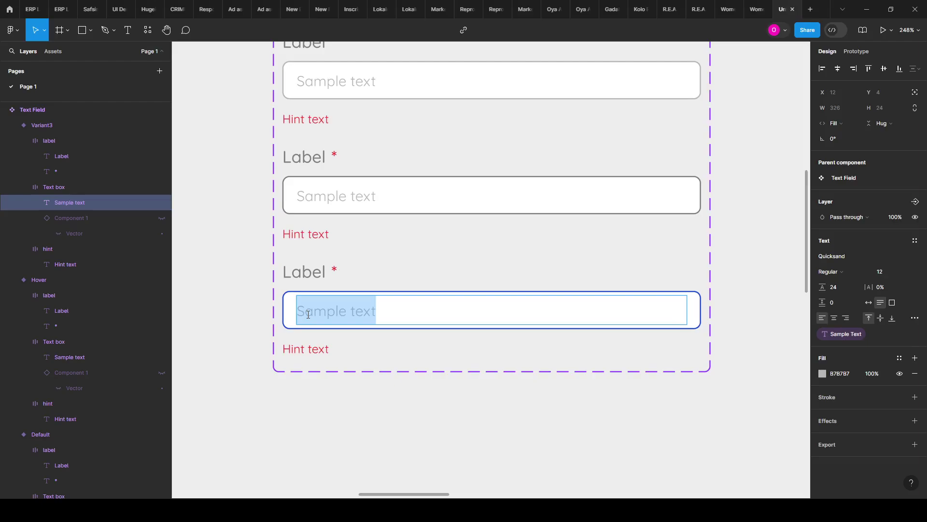
type("\\")
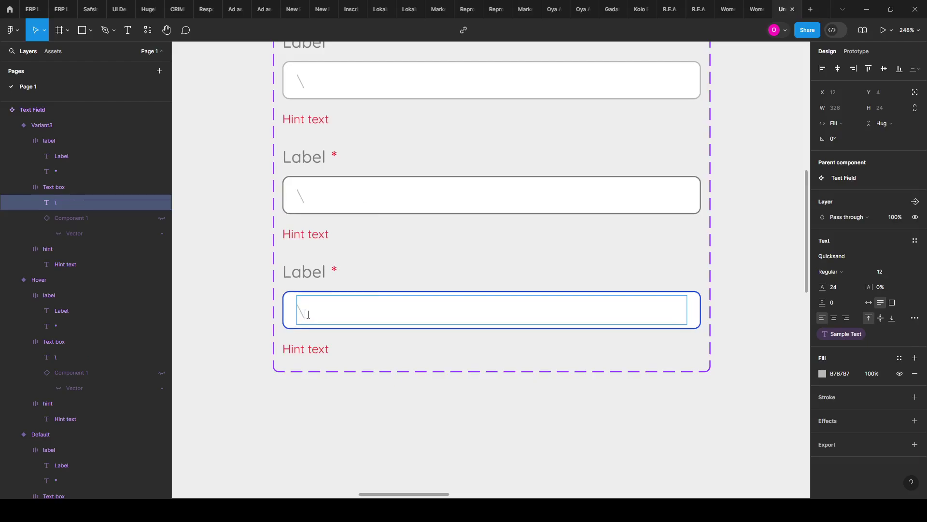
key("BackSpace")
type("|")
key("BackSpace")
type("\\")
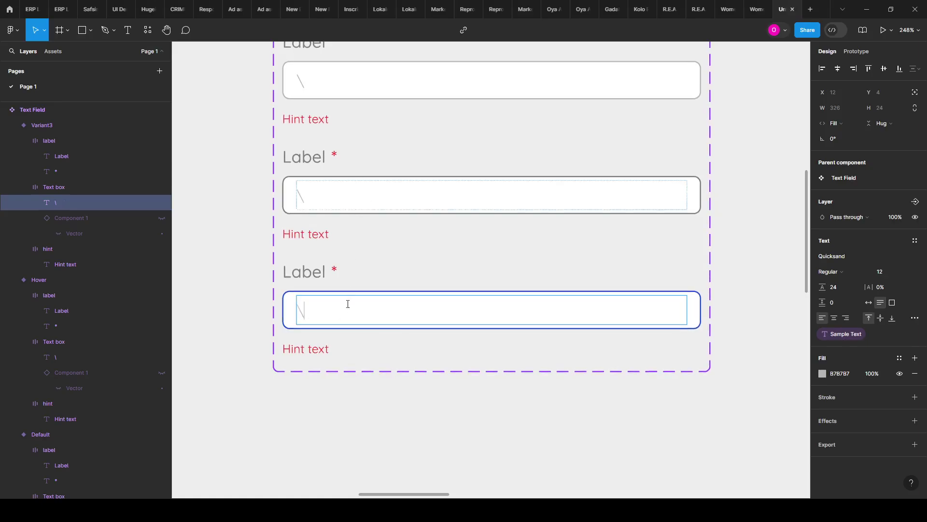
key("ctrl+z")
left_click(416, 306)
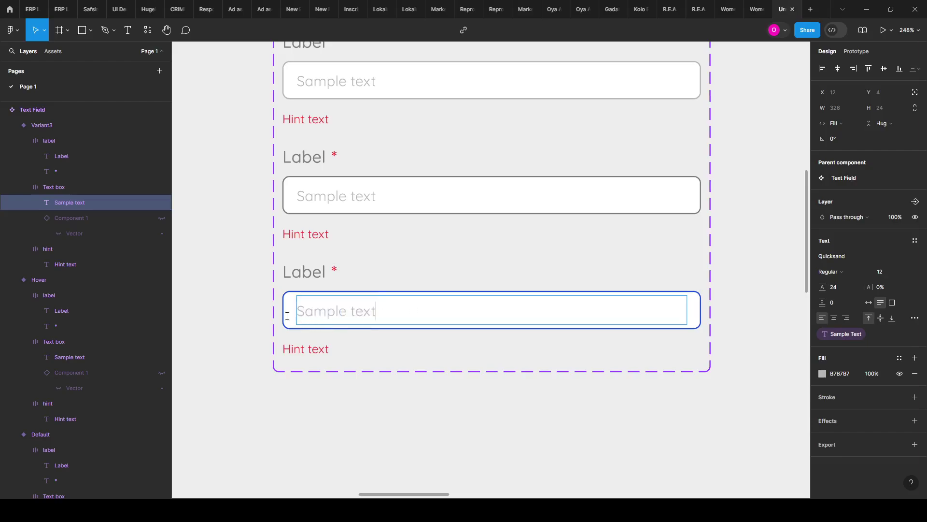
key("Escape")
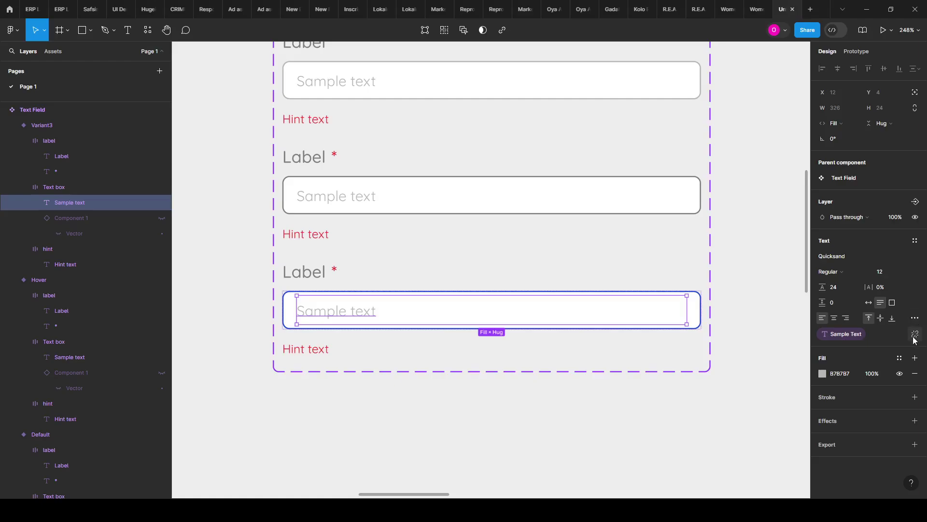
Step: Detach the third variant's text from the Sample Text property and clear its value
left_click(915, 335)
left_click(866, 333)
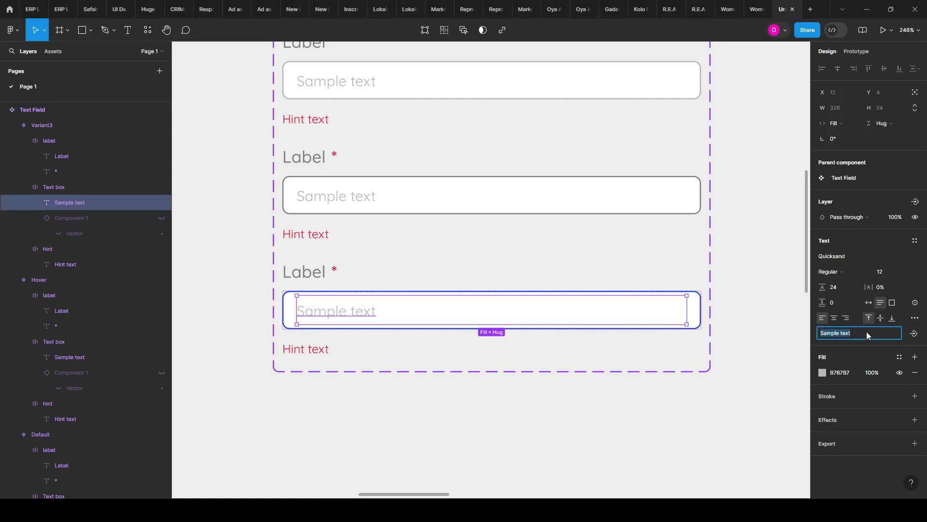
key("BackSpace")
left_click(913, 334)
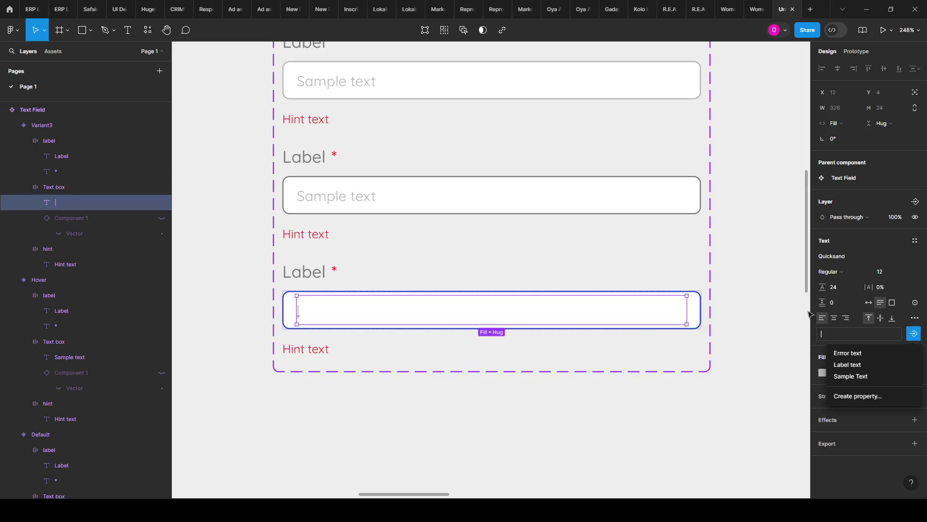
left_click(727, 317)
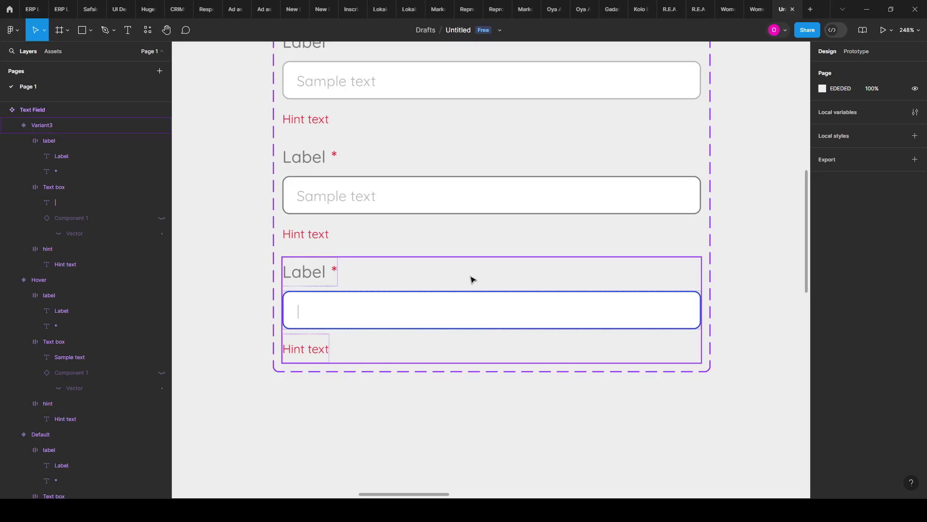
left_click(304, 315)
scroll(300, 306, "down", 5)
scroll(325, 306, "up", 2)
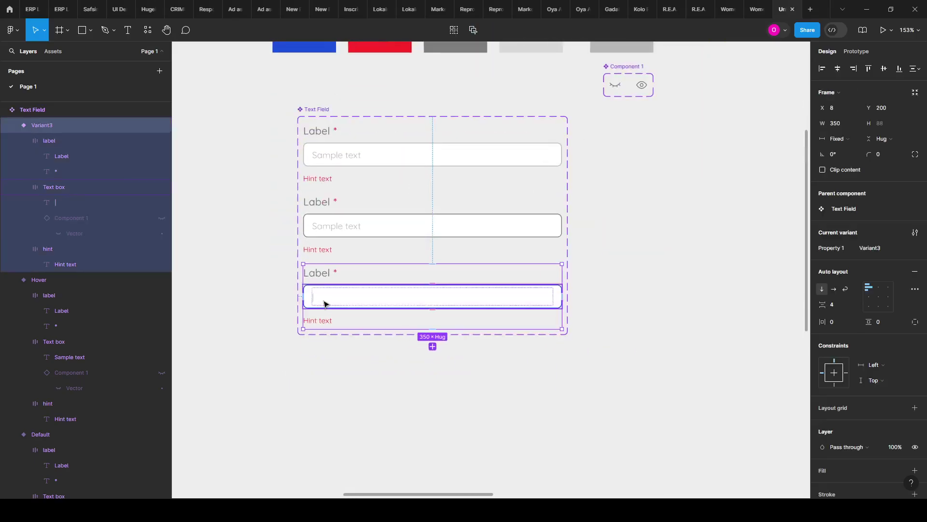
Step: Add a fourth variant and rename the third variant's Property 1 value to Active
left_click(432, 347)
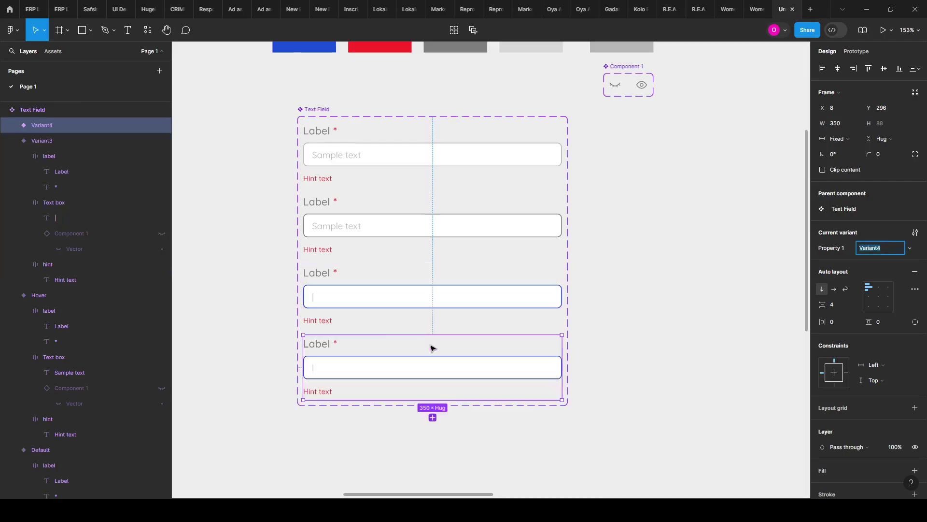
left_click(380, 293)
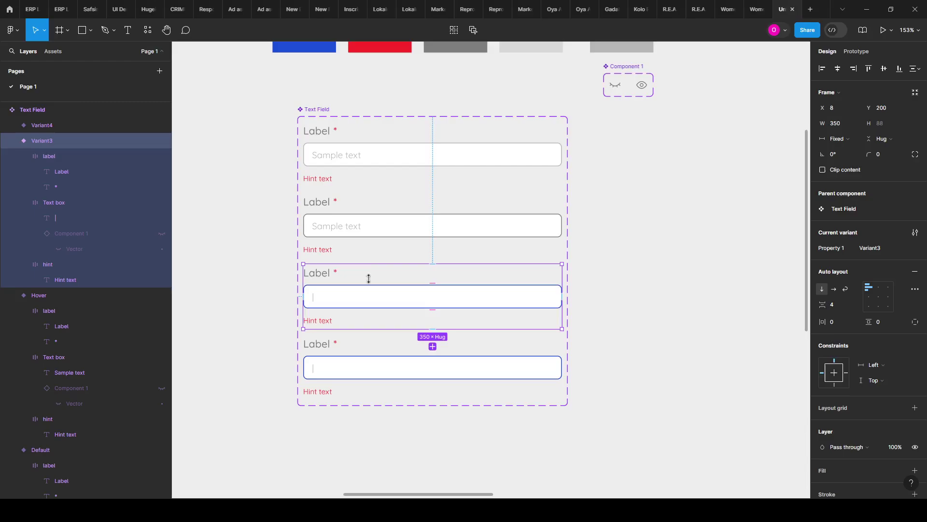
left_click(371, 236)
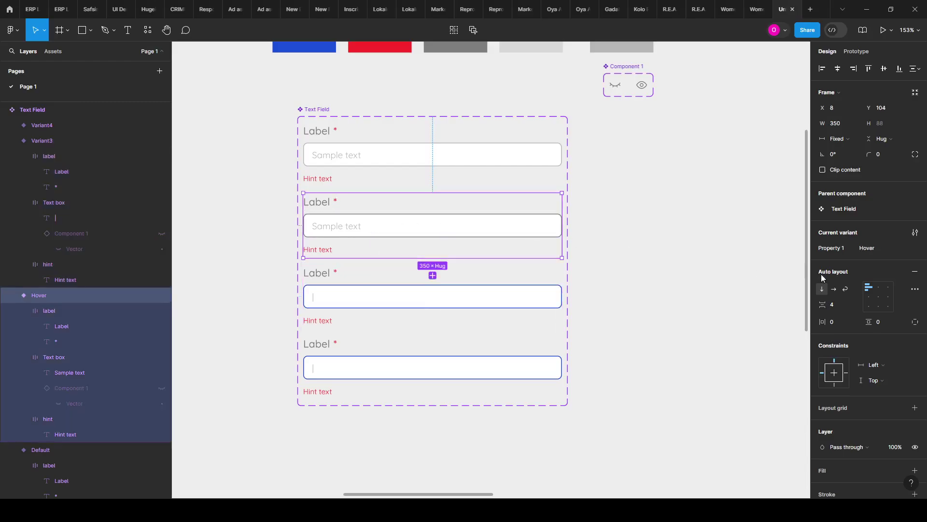
left_click(508, 303)
left_click(896, 253)
type("Ac")
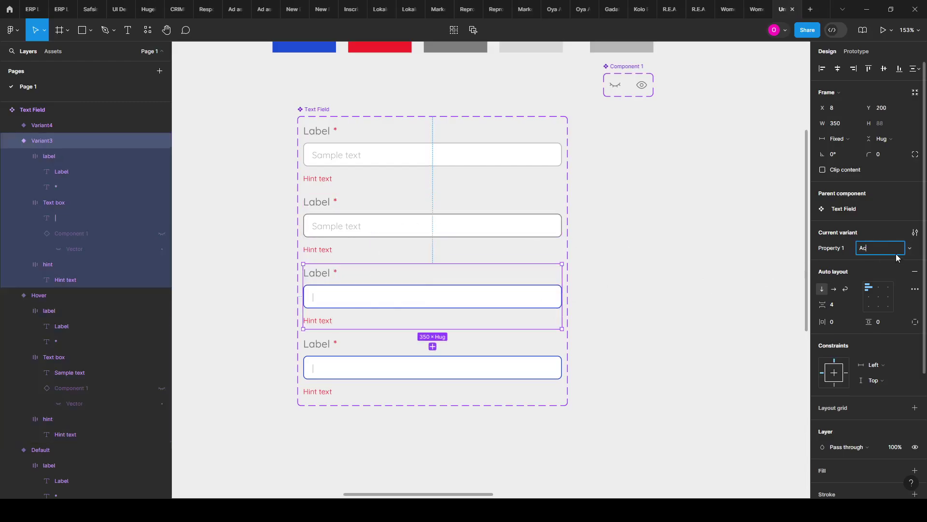
type("tive")
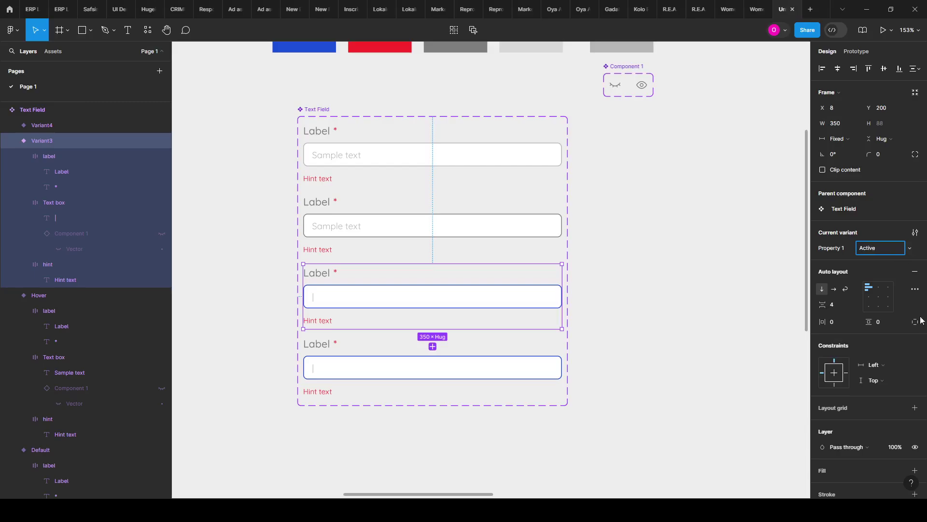
left_click(324, 347)
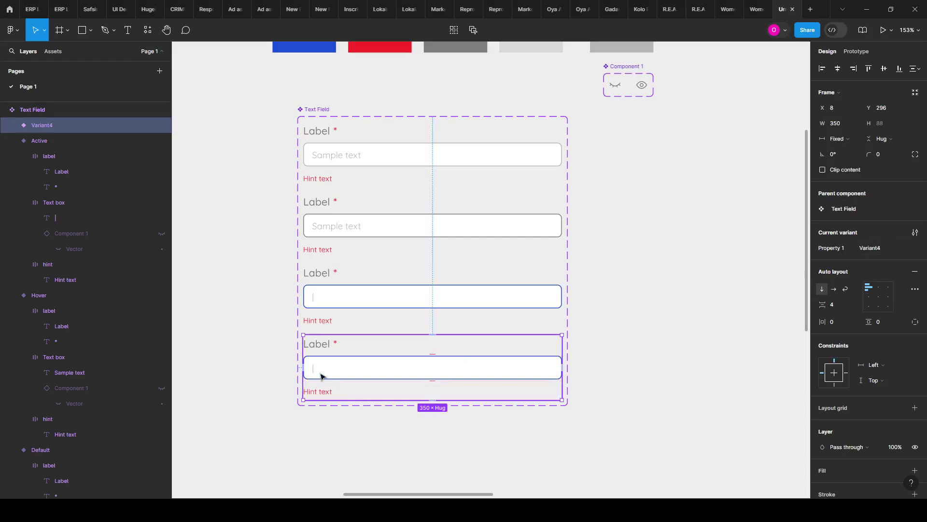
Step: Select the fourth variant's text layer and start editing its content
scroll(321, 374, "up", 3)
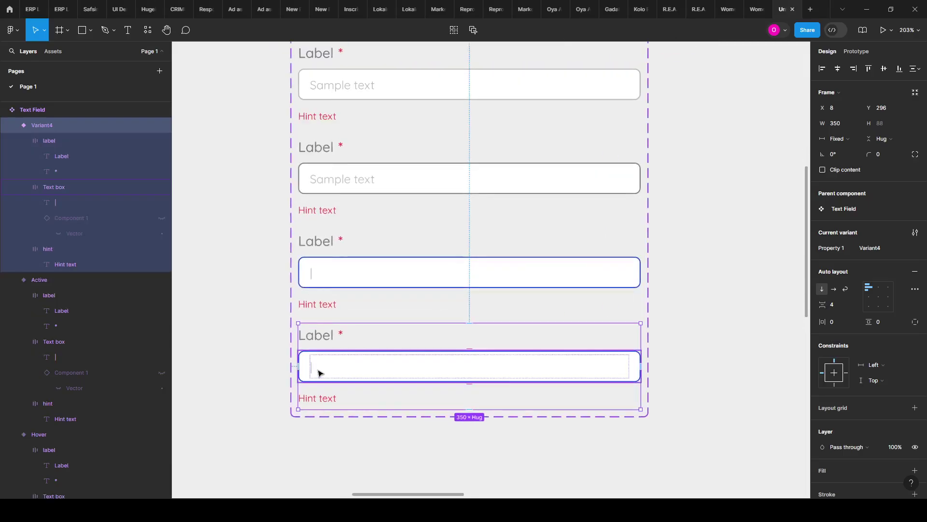
left_click(317, 373)
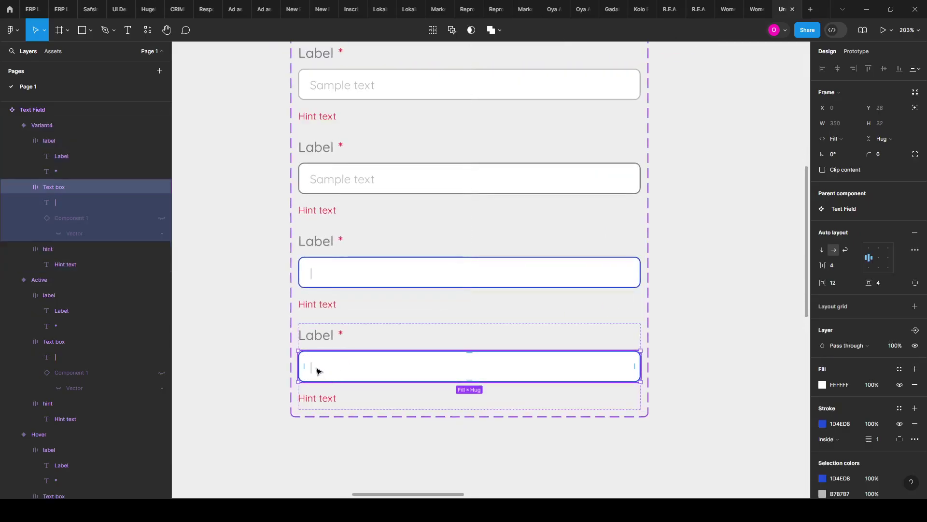
left_click(316, 370)
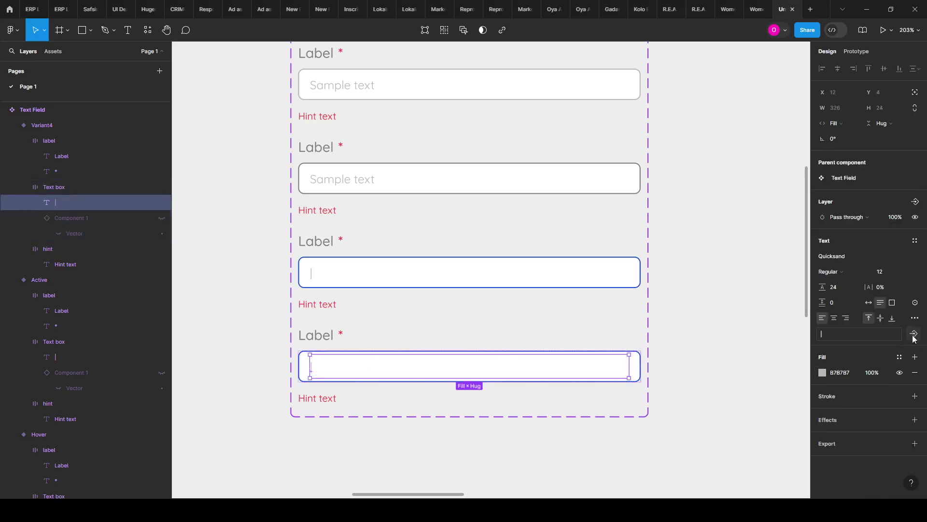
left_click(831, 333)
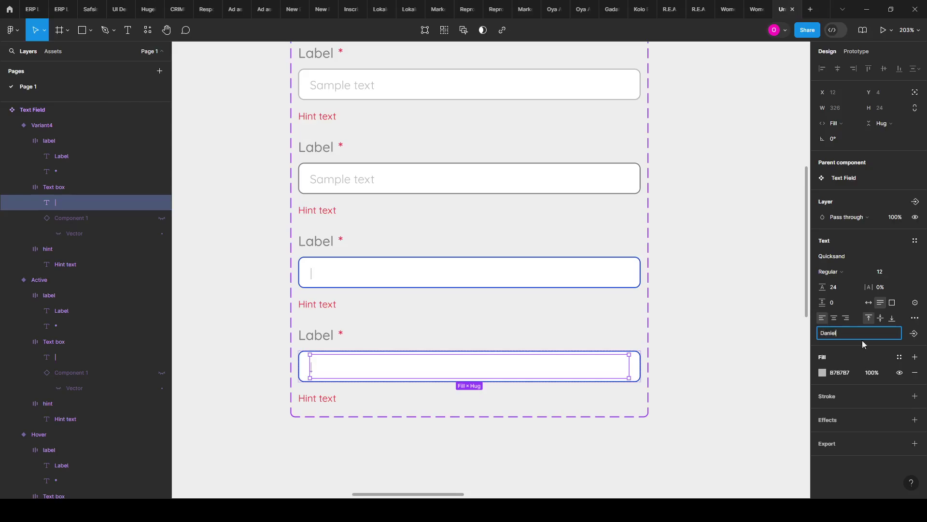
Step: Bind the fourth variant's sample name text to a new text property called Filled Text
left_click(910, 338)
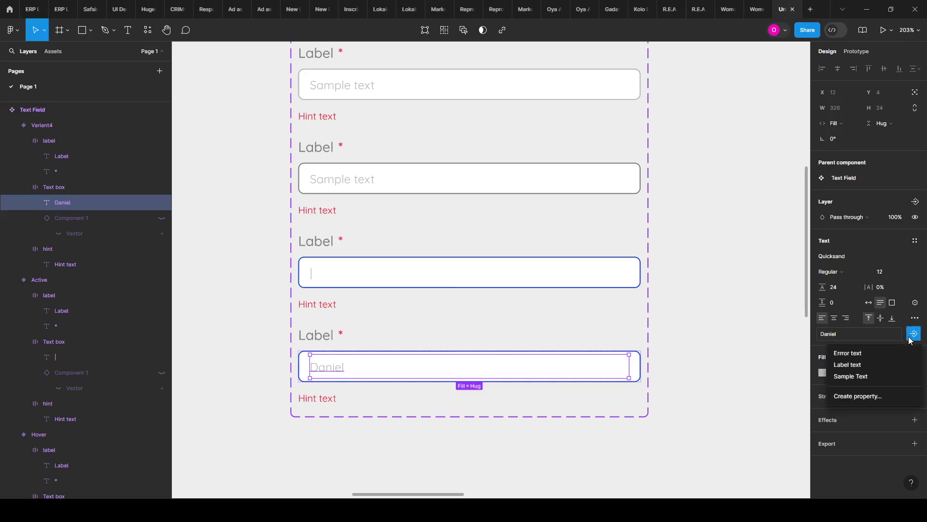
left_click(864, 396)
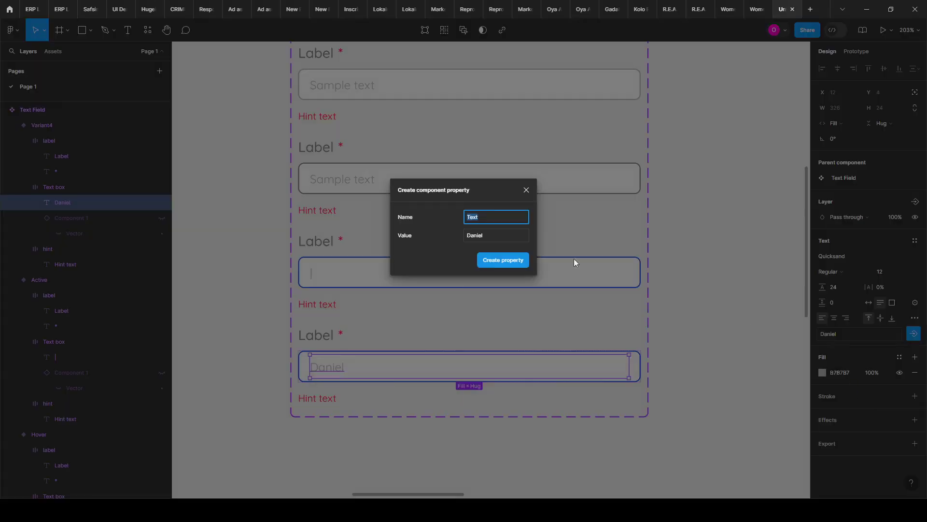
key("Left")
type("Fi")
left_click(503, 228)
left_click(491, 262)
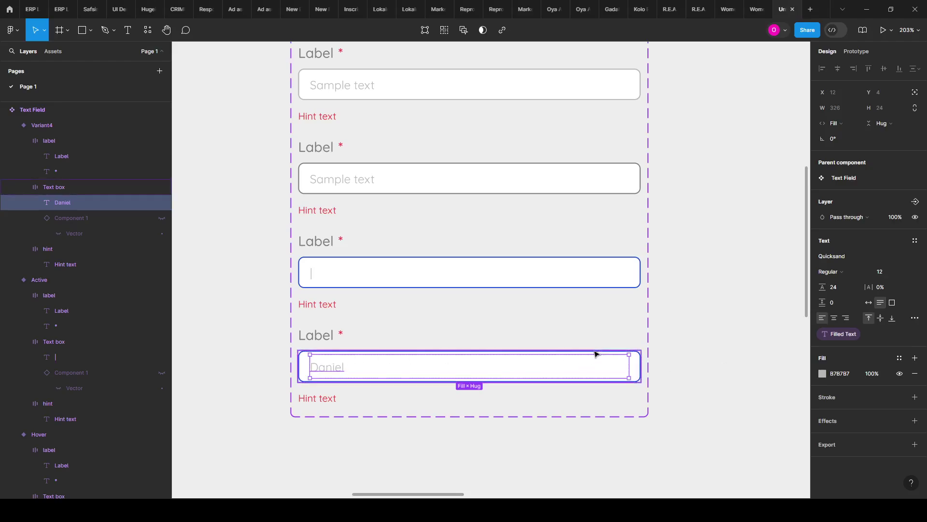
Step: Eyedrop the grey swatch as the fourth variant's text box stroke colour
scroll(323, 368, "up", 5)
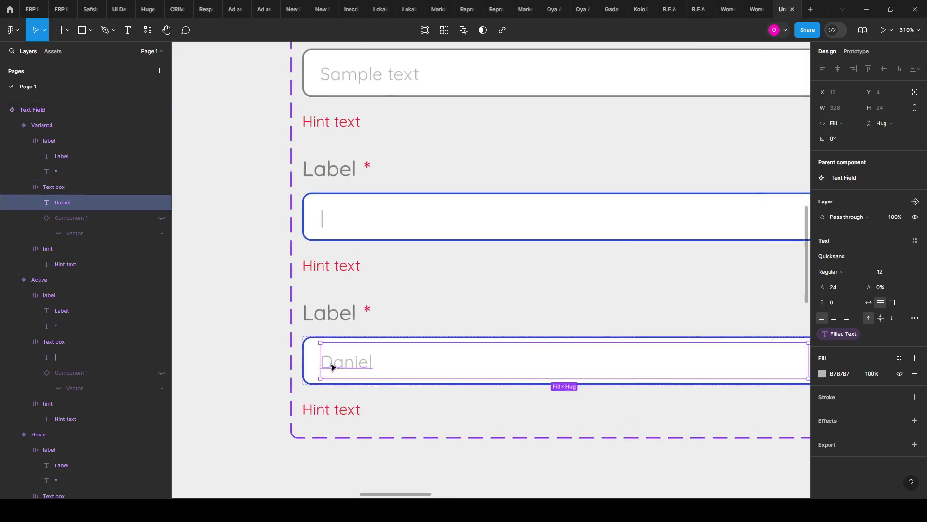
scroll(348, 366, "up", 1)
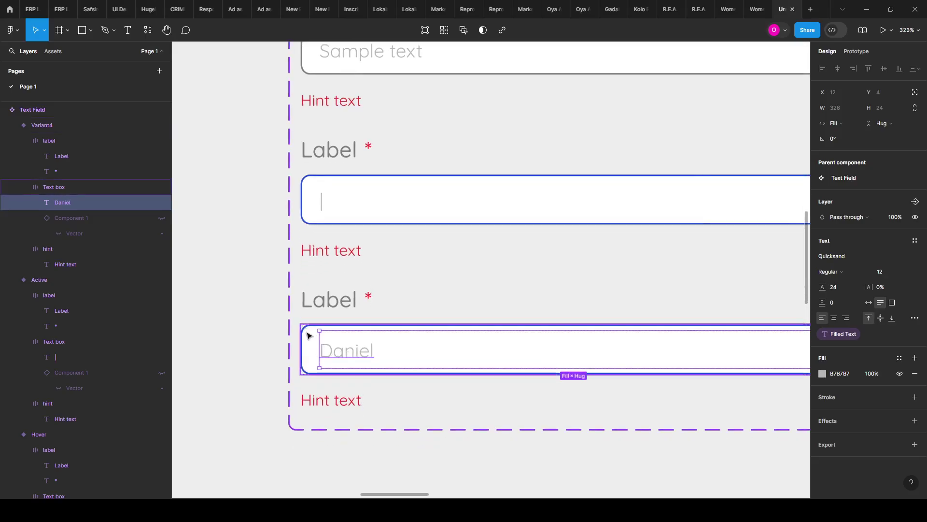
left_click(309, 335)
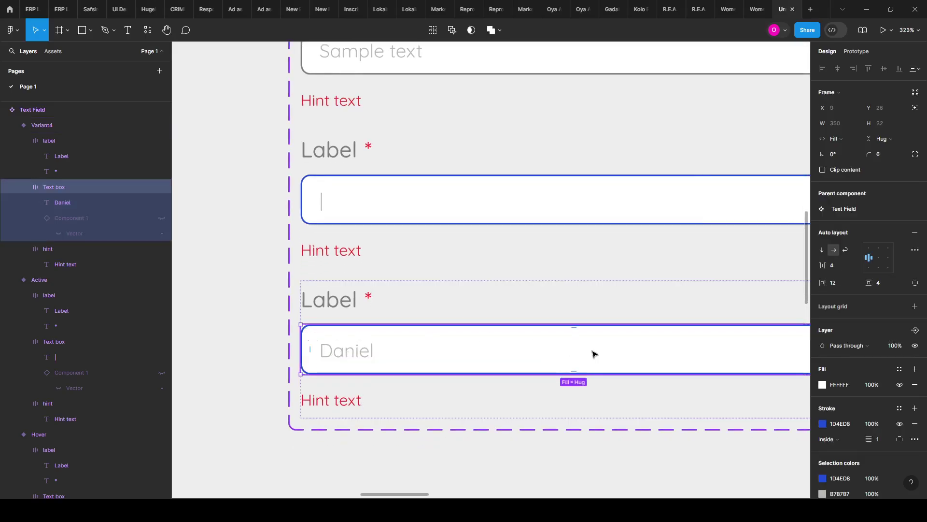
left_click(822, 424)
left_click(708, 383)
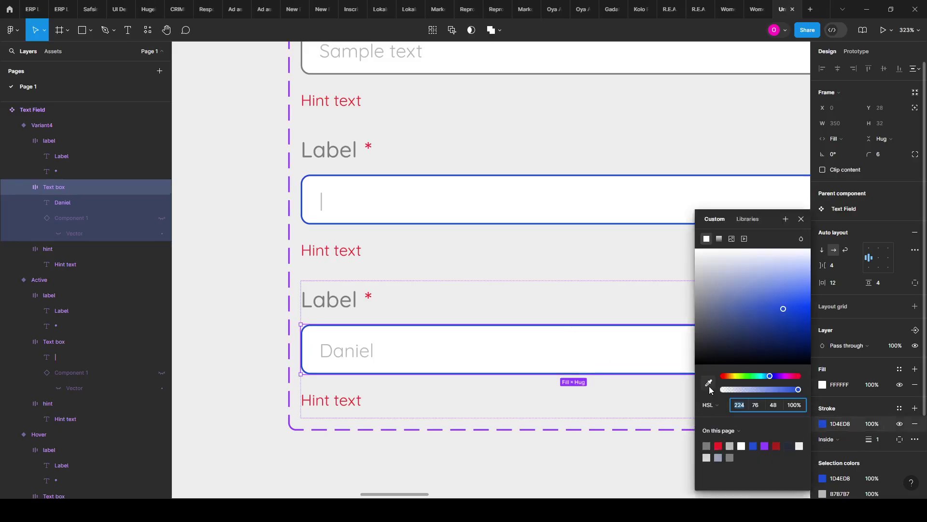
scroll(412, 359, "down", 2)
scroll(411, 359, "down", 8)
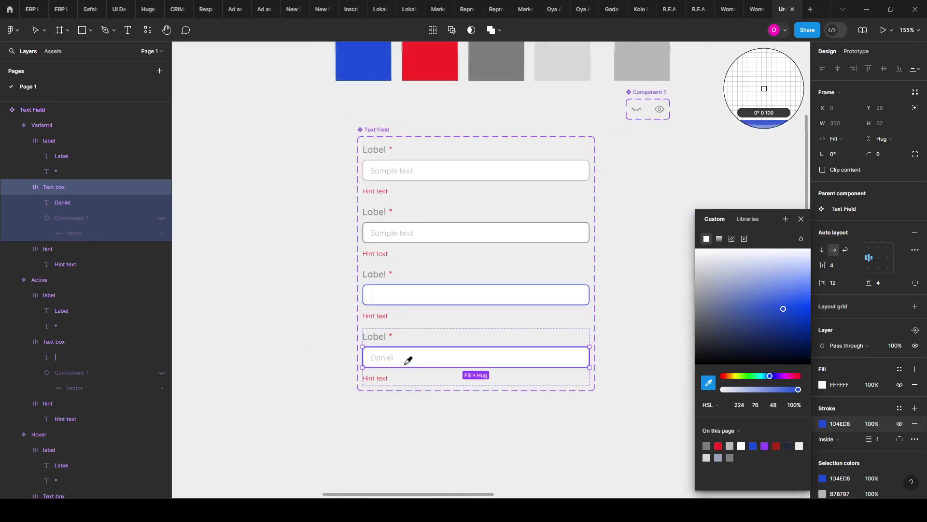
left_click(598, 97)
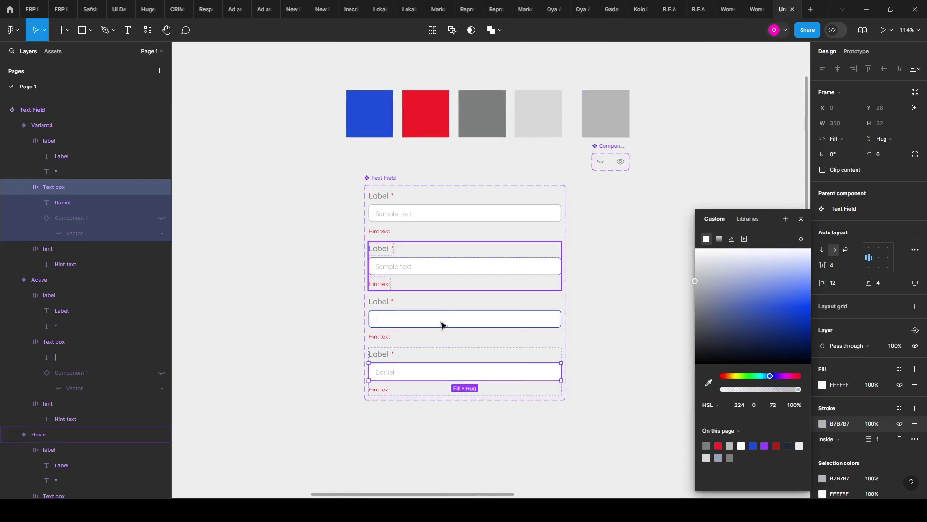
scroll(425, 356, "up", 3)
scroll(385, 304, "up", 2)
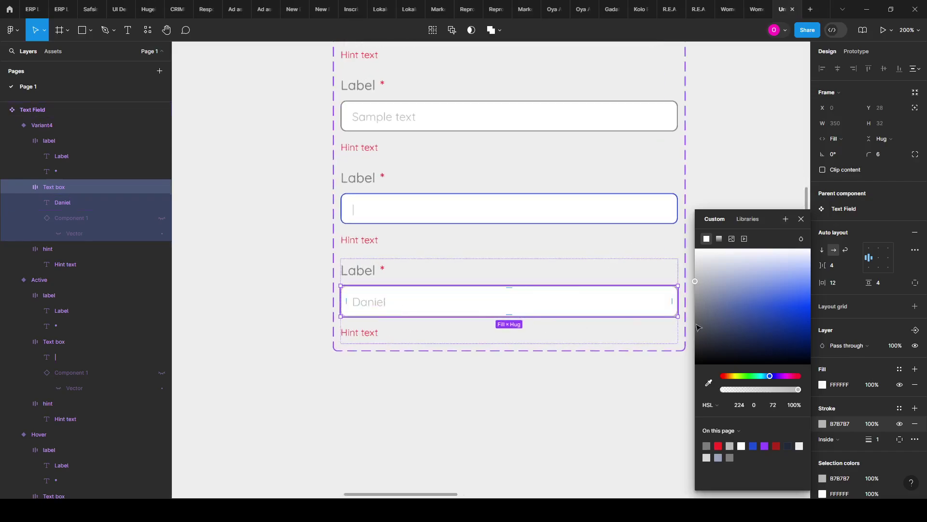
Step: Fill the text box with the blue swatch lightened to pale blue E1E9FD
left_click(824, 386)
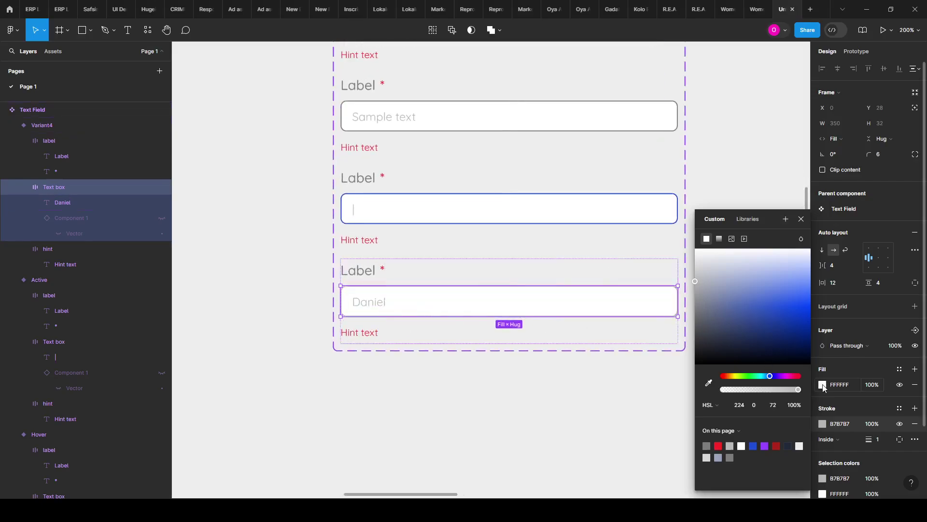
left_click(711, 381)
scroll(488, 325, "down", 3)
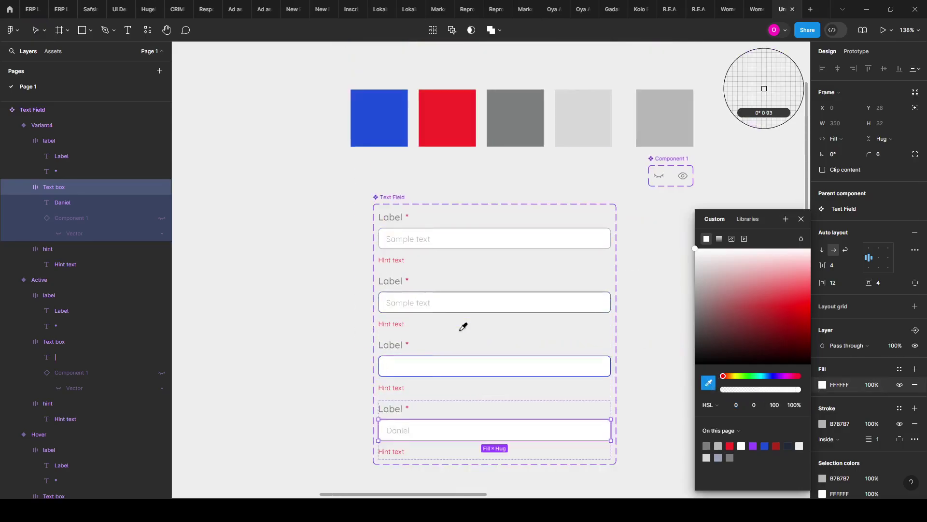
left_click(350, 132)
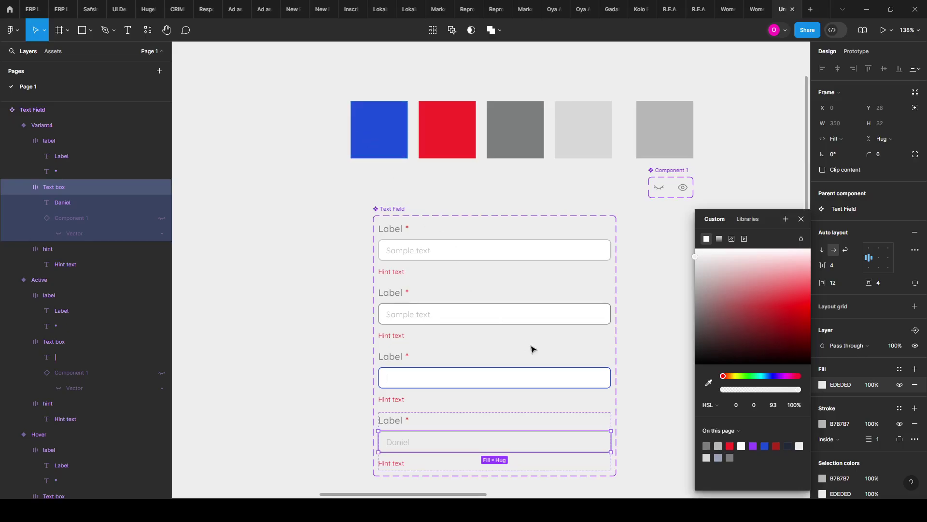
left_click(709, 383)
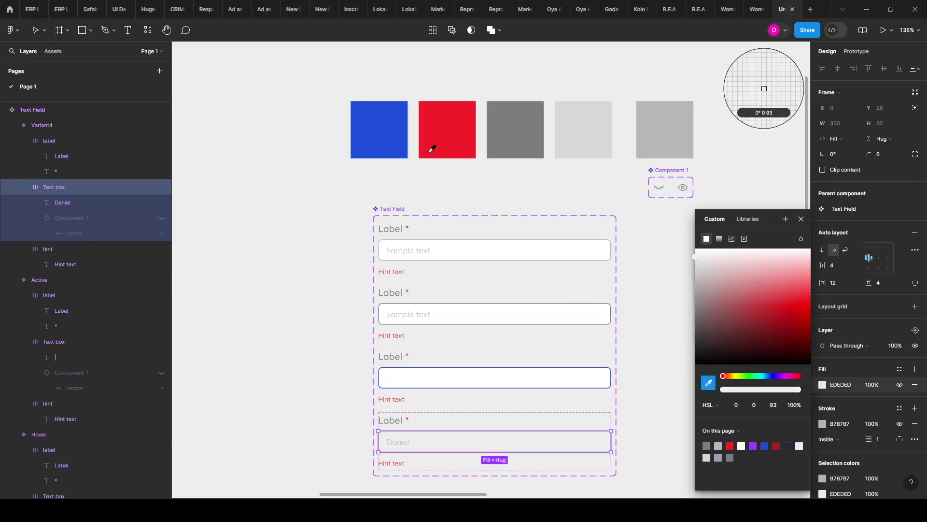
left_click(381, 120)
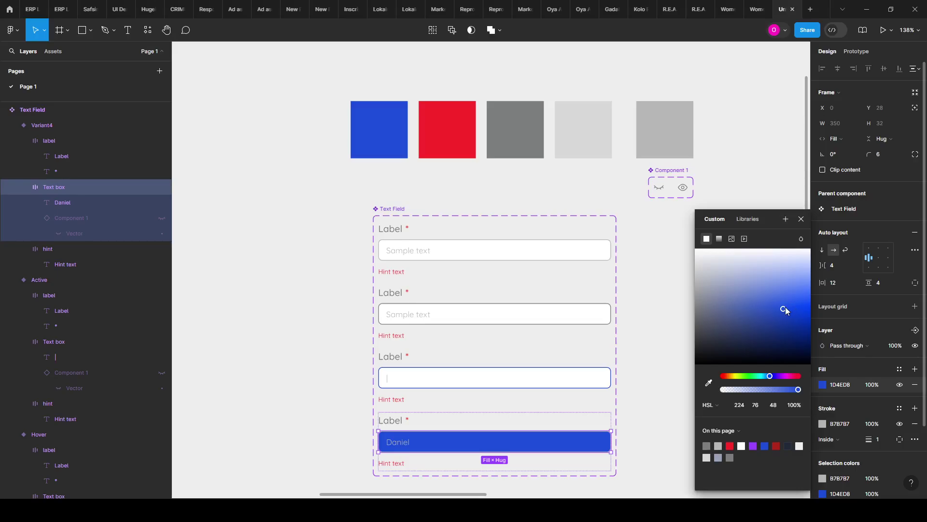
left_click_drag(783, 308, 794, 256)
scroll(421, 391, "down", 1)
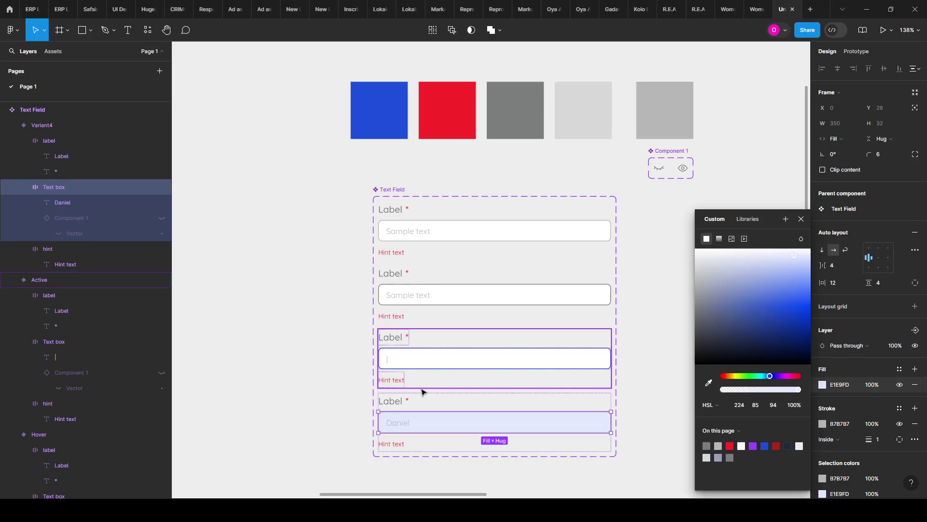
scroll(421, 392, "down", 2)
scroll(416, 393, "up", 5)
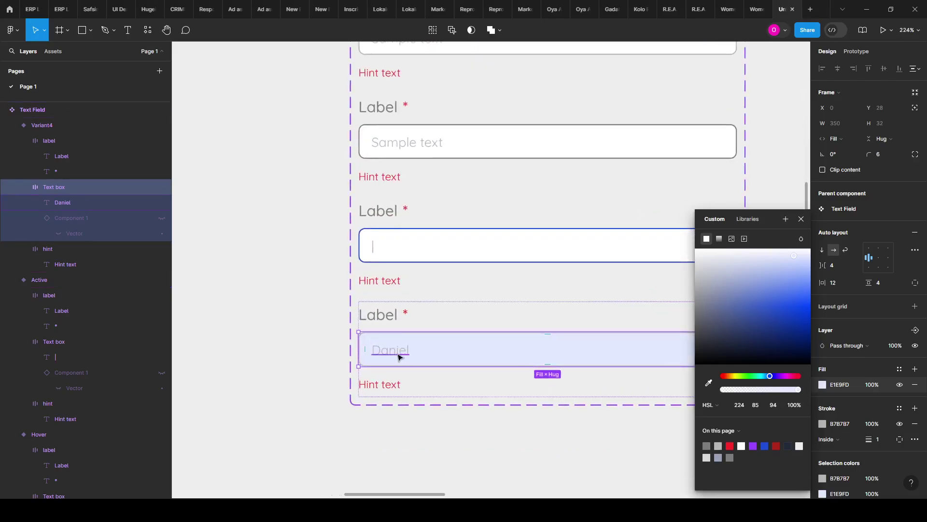
double_click(399, 357)
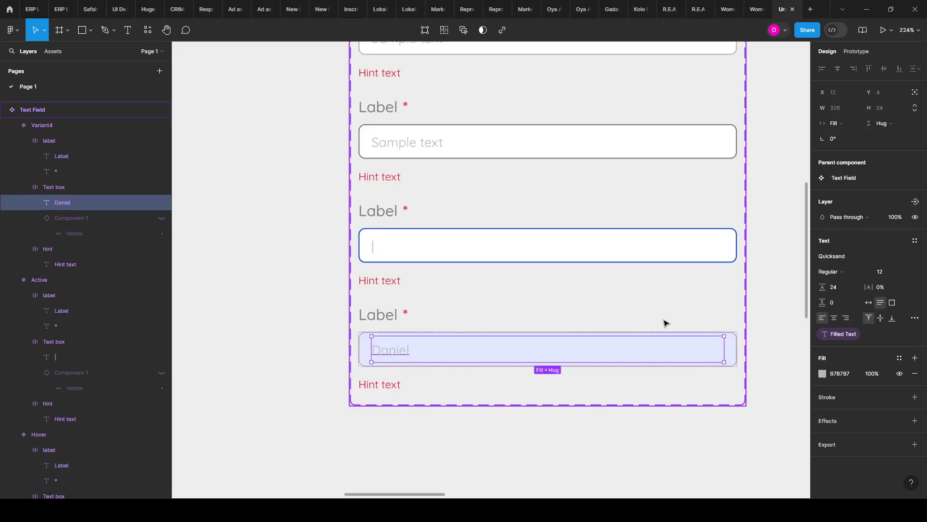
Step: Make the fourth variant's sample name text a darker grey
scroll(665, 320, "down", 10)
scroll(731, 328, "up", 5)
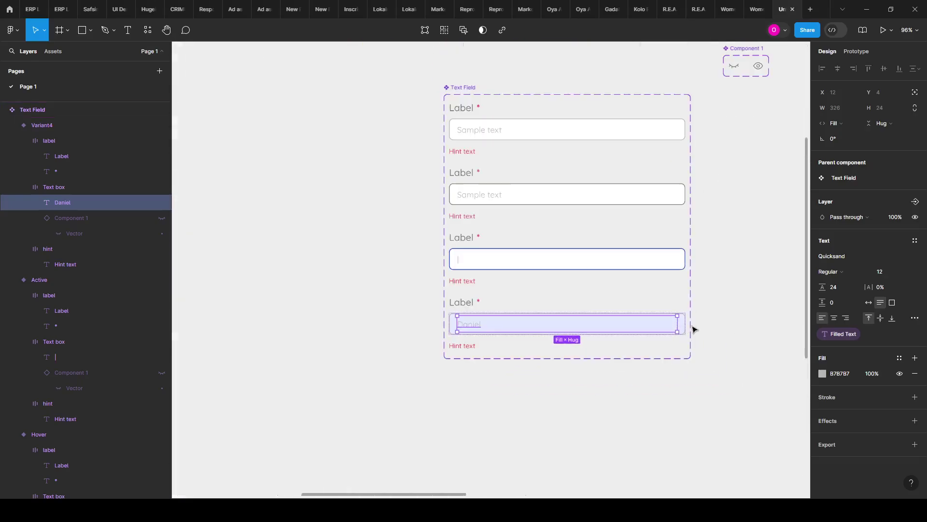
left_click(822, 373)
left_click(708, 382)
scroll(560, 355, "down", 2)
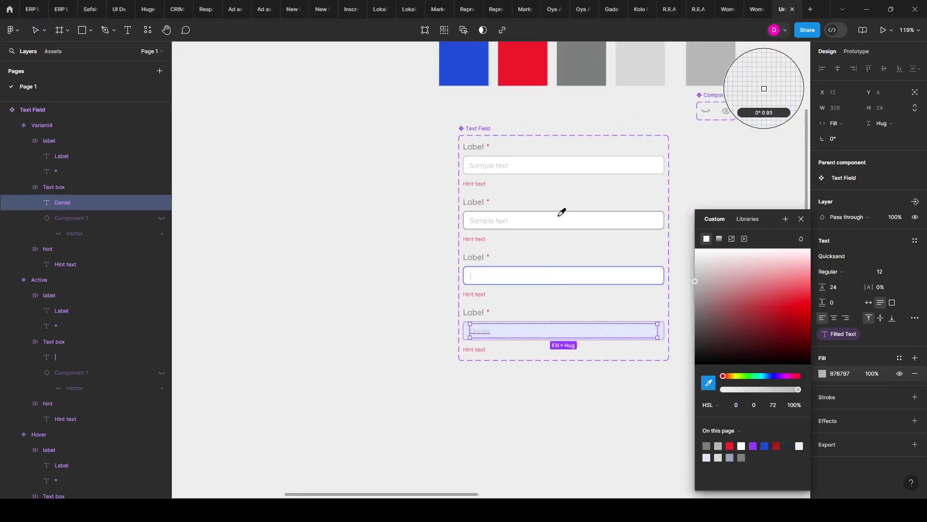
scroll(562, 213, "up", 1)
left_click(581, 93)
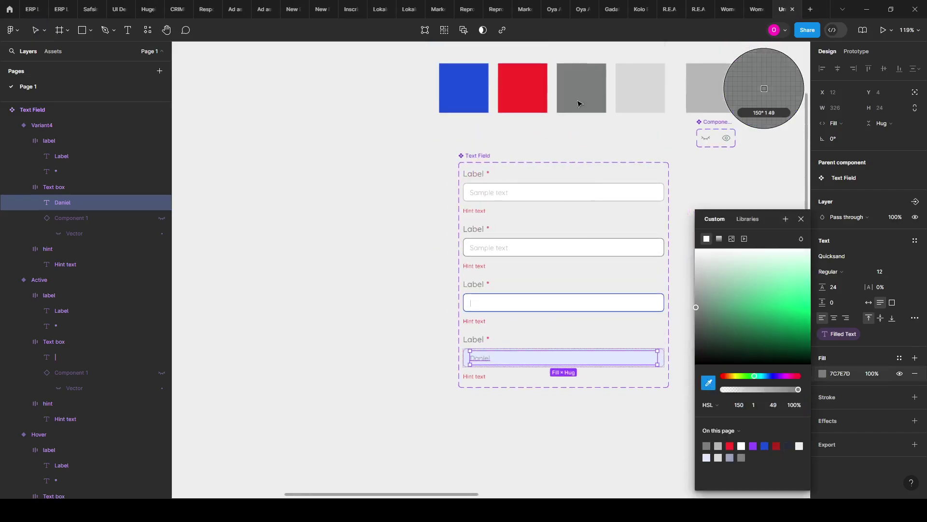
left_click(275, 327)
scroll(485, 346, "up", 3)
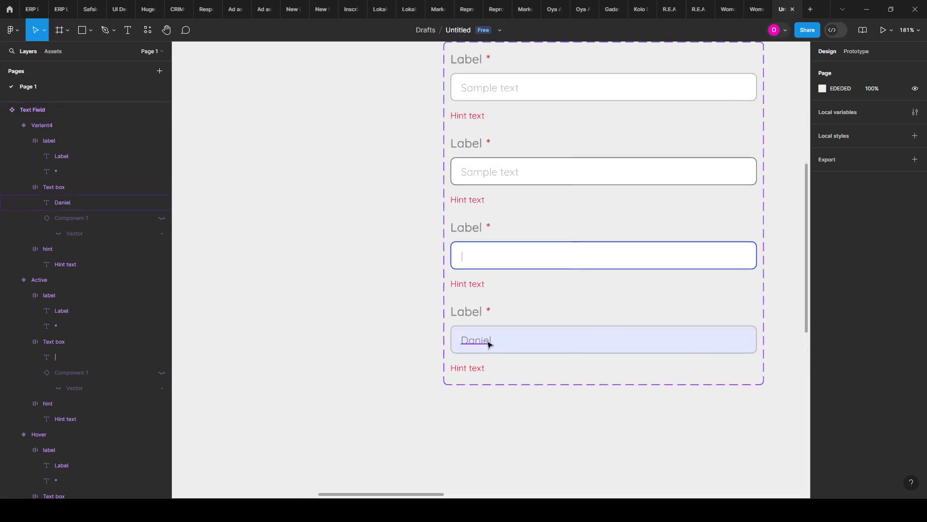
left_click(490, 344)
left_click(823, 374)
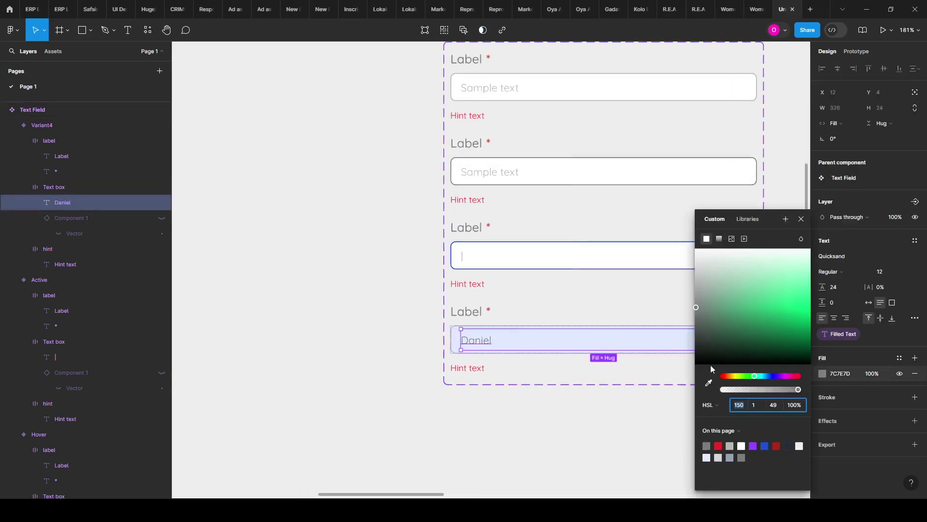
left_click_drag(696, 310, 698, 332)
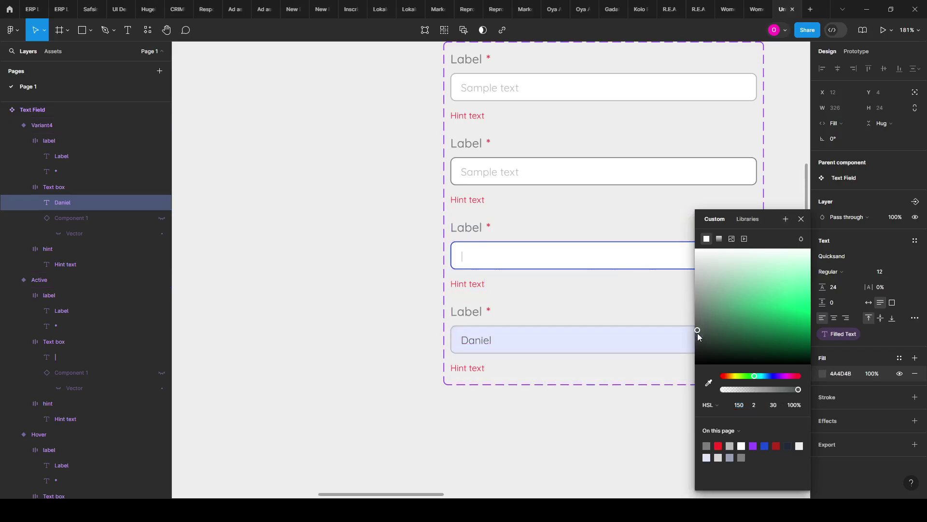
Step: Set the sample name text's font weight to Quicksand Medium
left_click(841, 272)
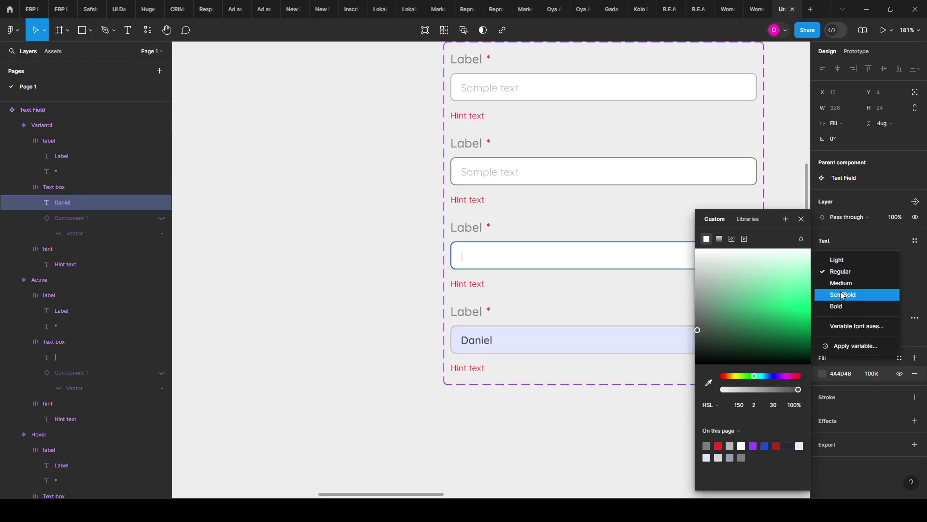
left_click(840, 295)
left_click(510, 429)
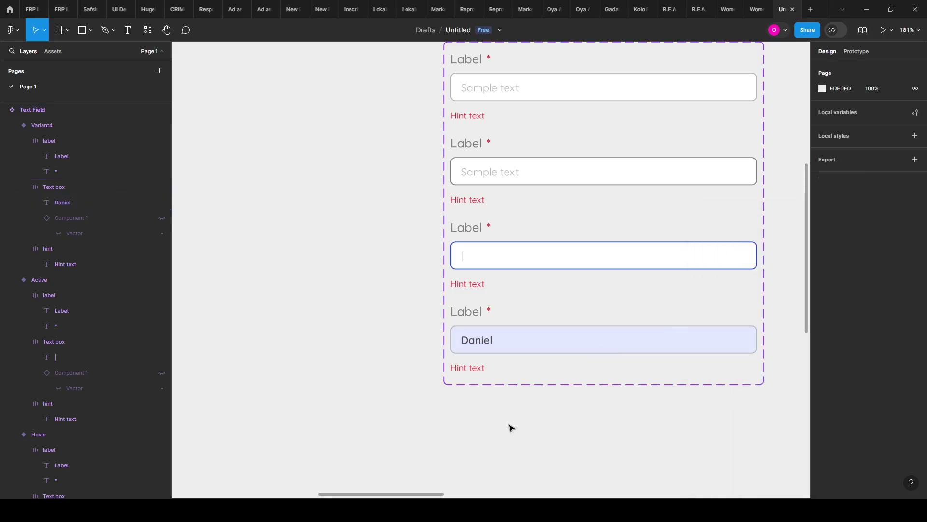
left_click(466, 346)
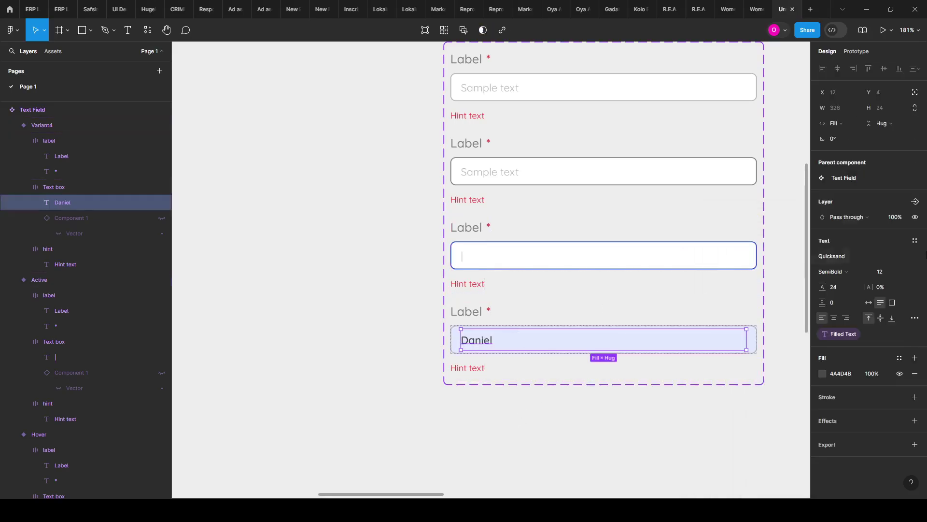
left_click(837, 277)
left_click(831, 260)
left_click(567, 441)
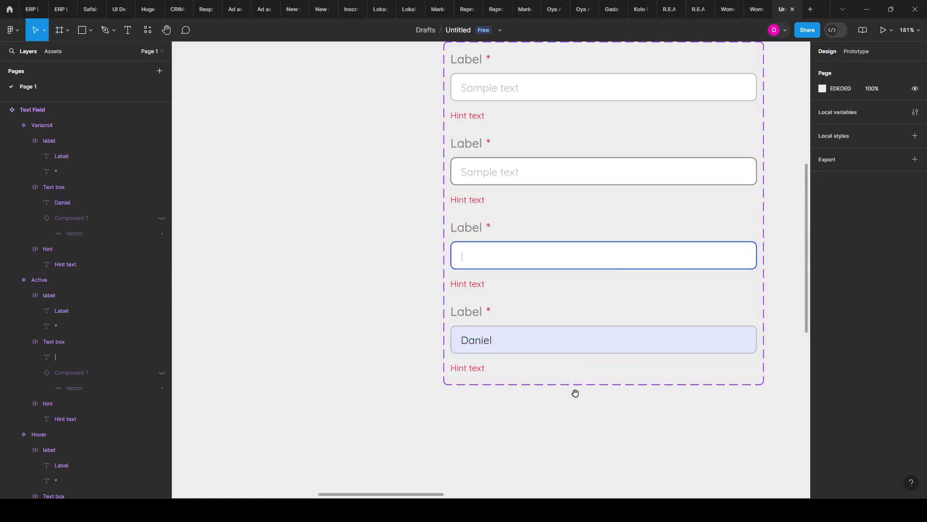
left_click_drag(575, 391, 463, 363)
Step: Add a fifth variant from the Default variant and set its Property 1 value to Show Password
scroll(410, 306, "down", 3, "ctrl")
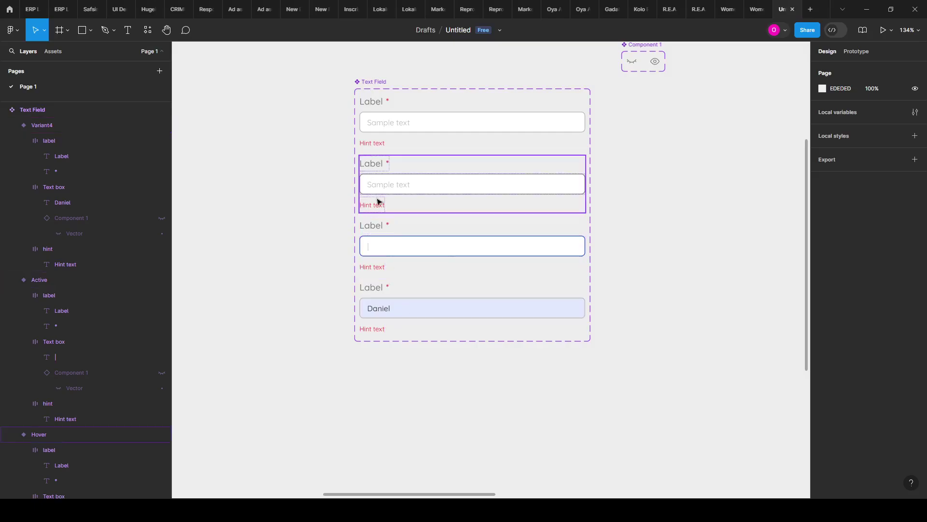
left_click(410, 299)
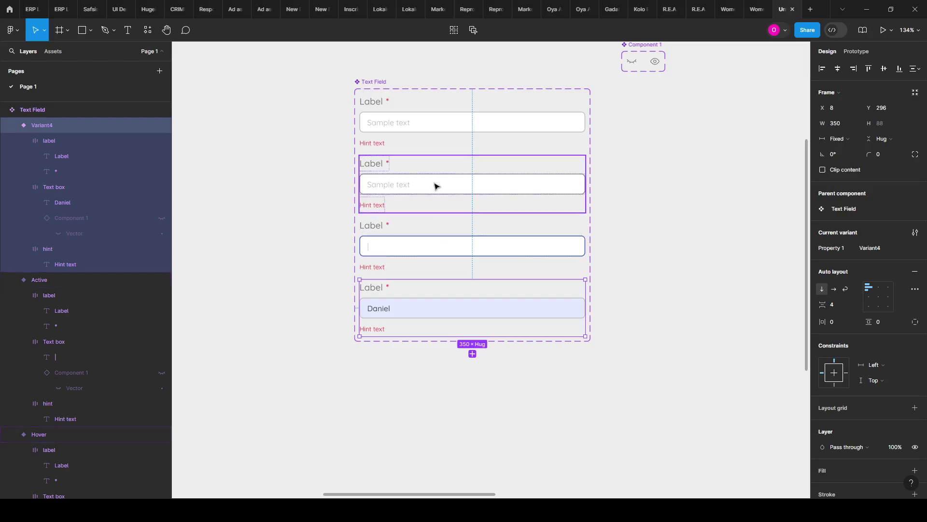
left_click(428, 136)
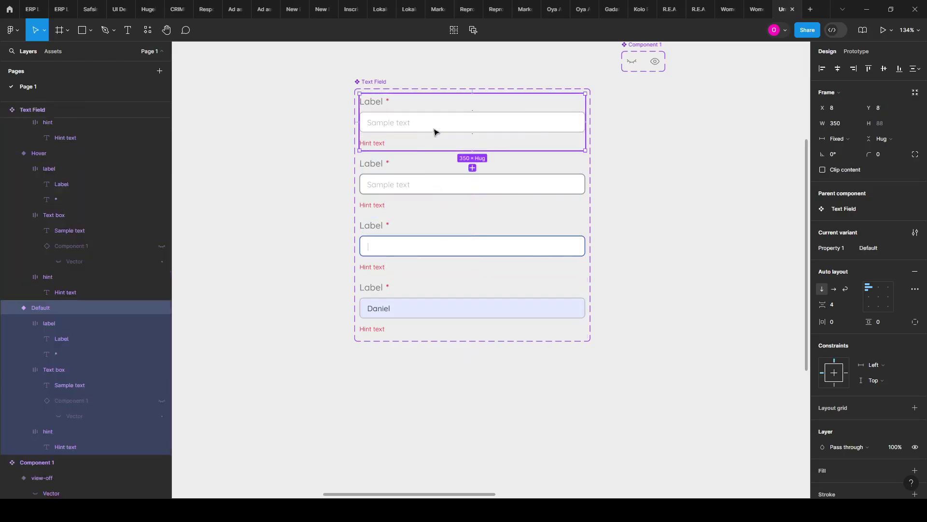
left_click(472, 168)
scroll(308, 313, "down", 5)
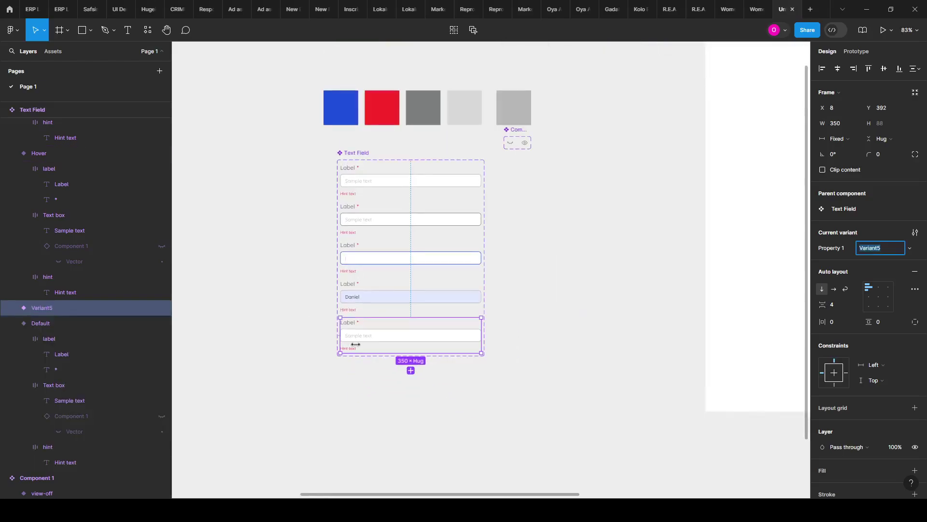
scroll(356, 344, "up", 5)
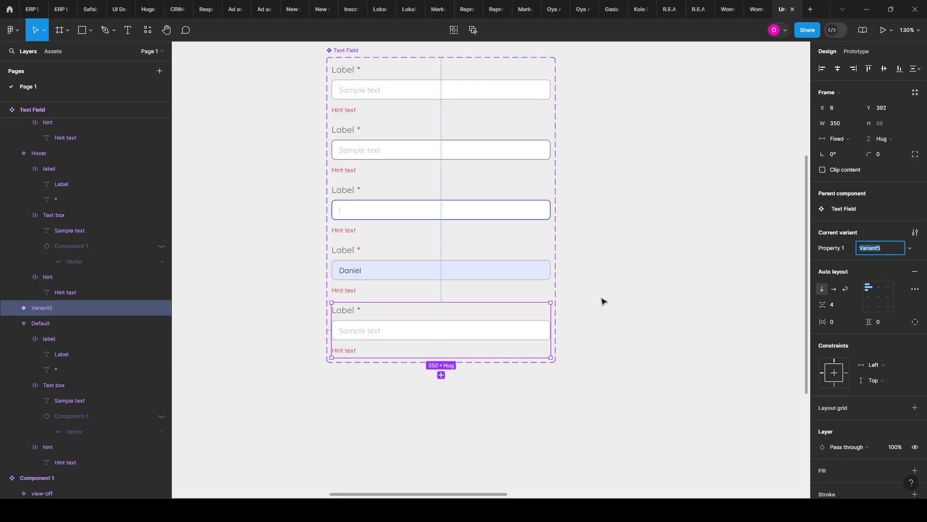
type("Passwored")
key("ctrl+a")
type("Show Password")
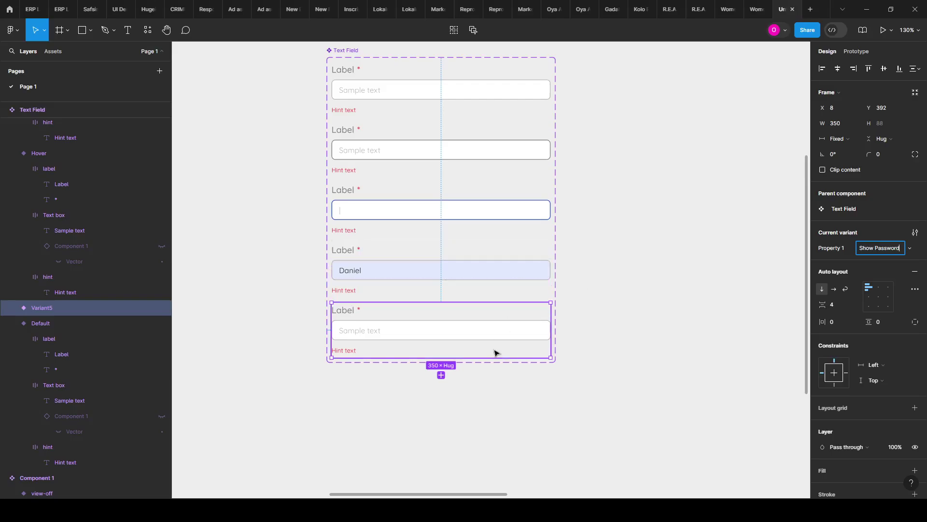
left_click(518, 448)
left_click(432, 345)
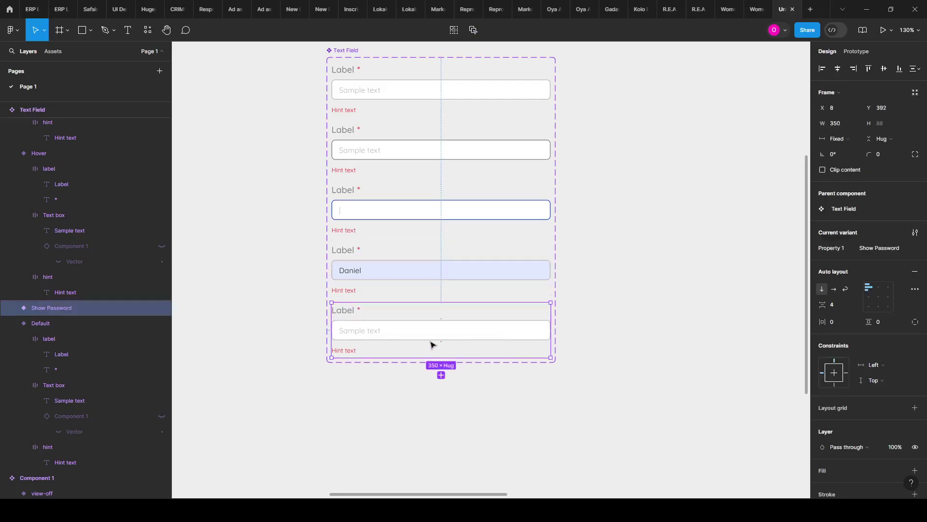
Step: Expand the Show Password variant and unhide its Component 1 eye icon
scroll(474, 319, "up", 1)
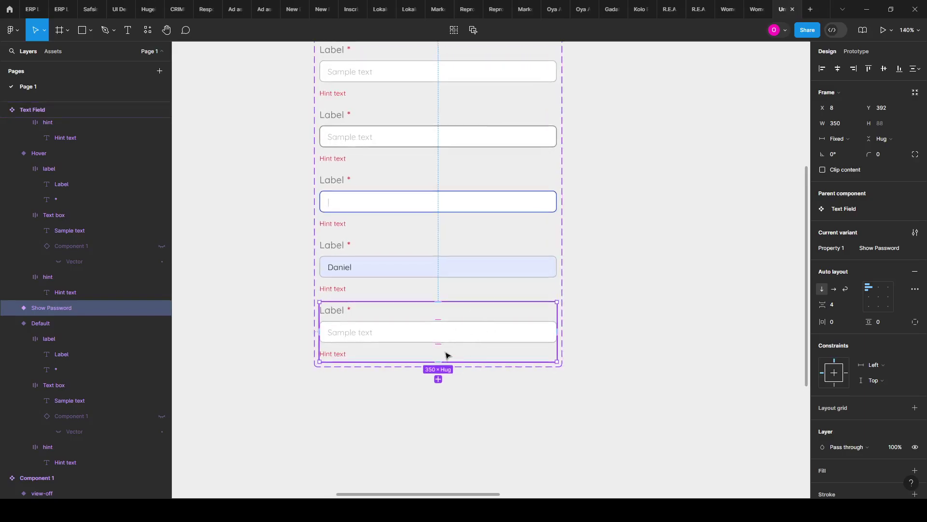
left_click(11, 308)
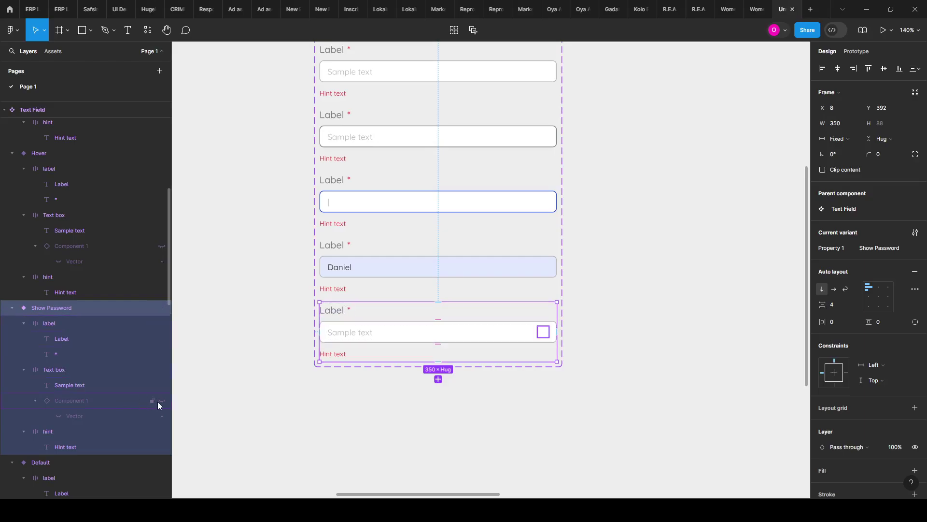
left_click(162, 401)
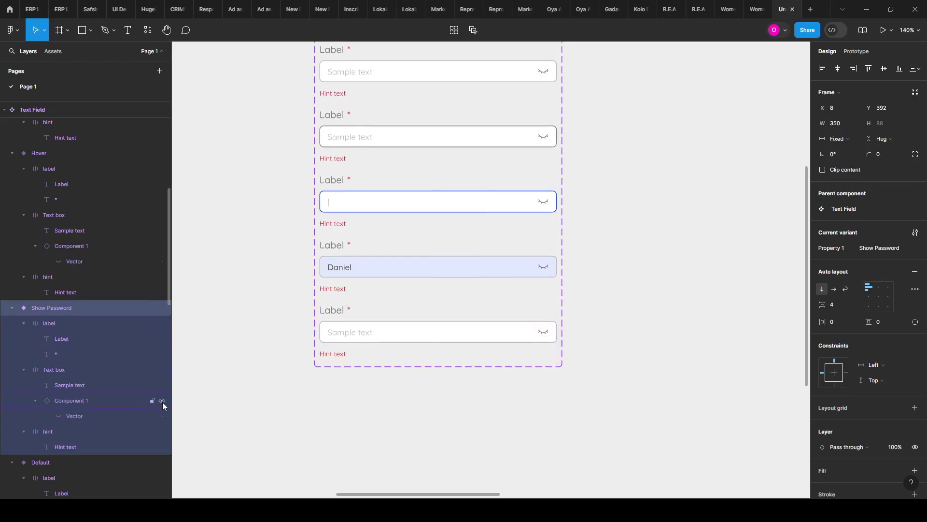
scroll(547, 277, "up", 1)
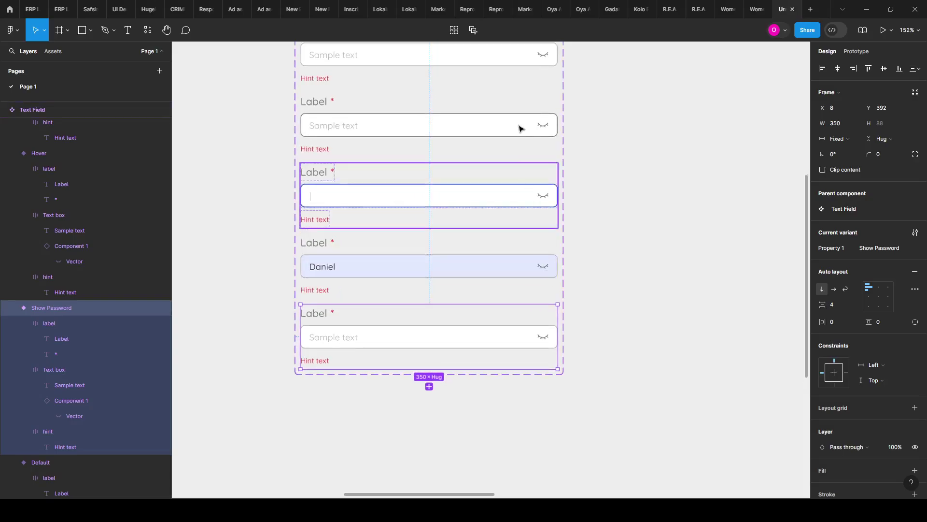
Step: Turn on Multi-edit variants and select the eye icon in every Text Field variant
left_click(472, 31)
scroll(528, 223, "up", 3)
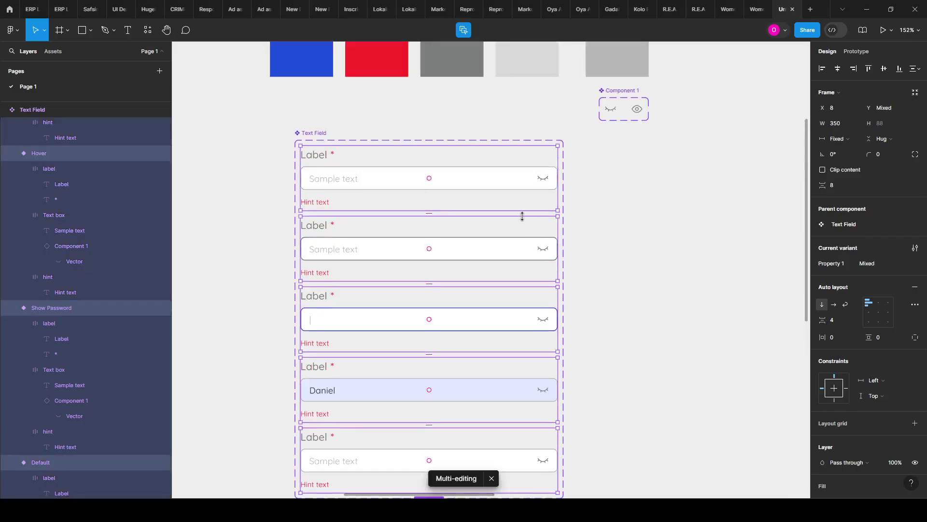
scroll(541, 290, "down", 1)
scroll(568, 357, "down", 1)
left_click(572, 372)
scroll(555, 420, "down", 2)
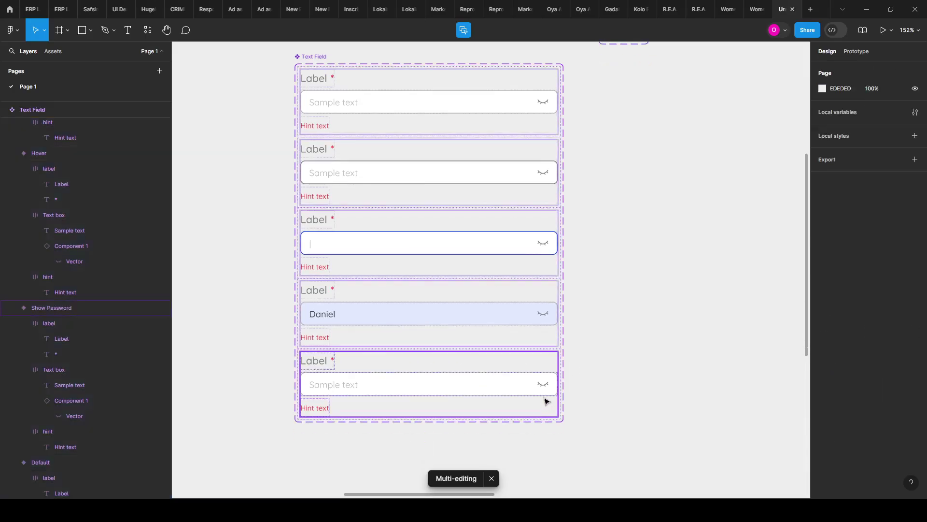
left_click(545, 389)
left_click(545, 389)
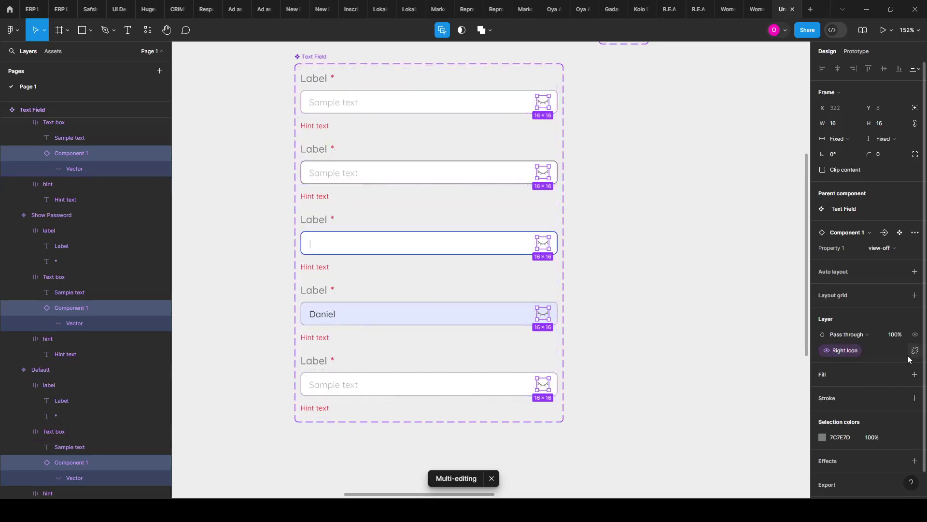
Step: Unlink the eye icons from the Right Icon property, then exit multi-edit
left_click(915, 351)
scroll(563, 391, "up", 1)
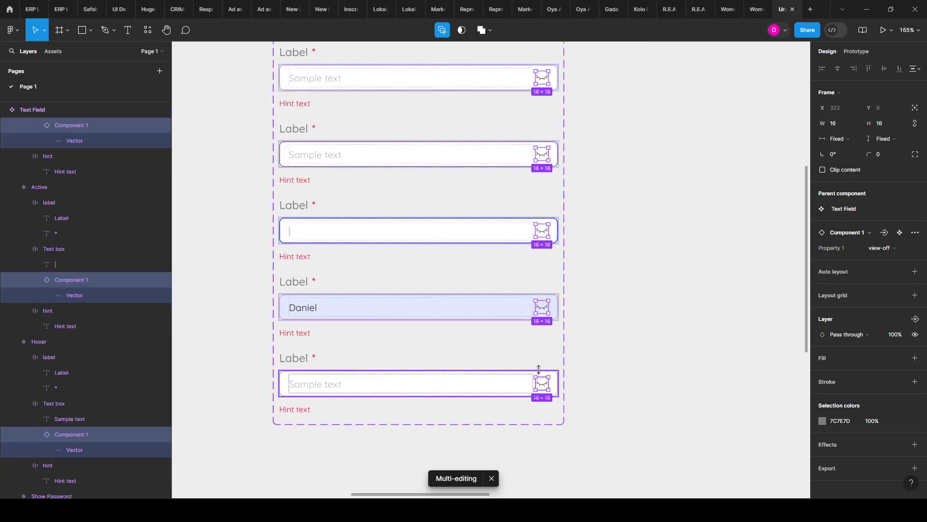
key("Escape")
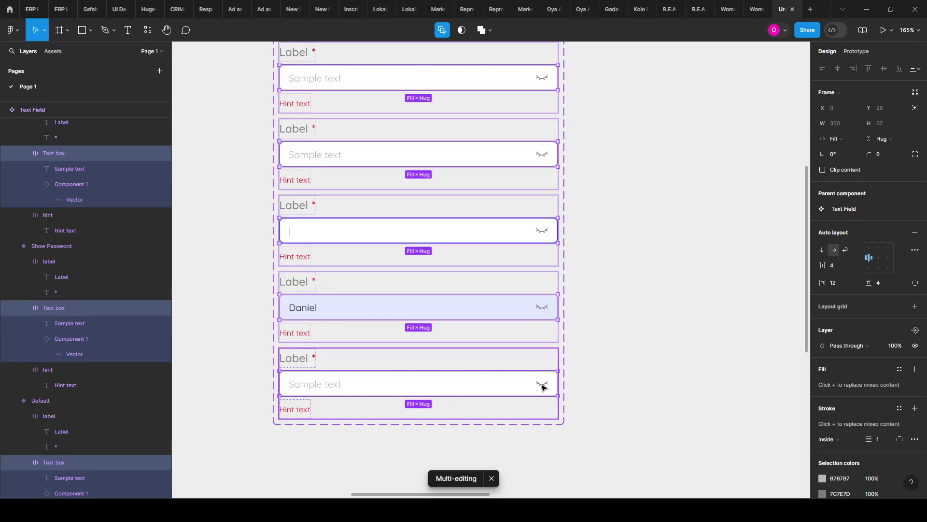
left_click(543, 386)
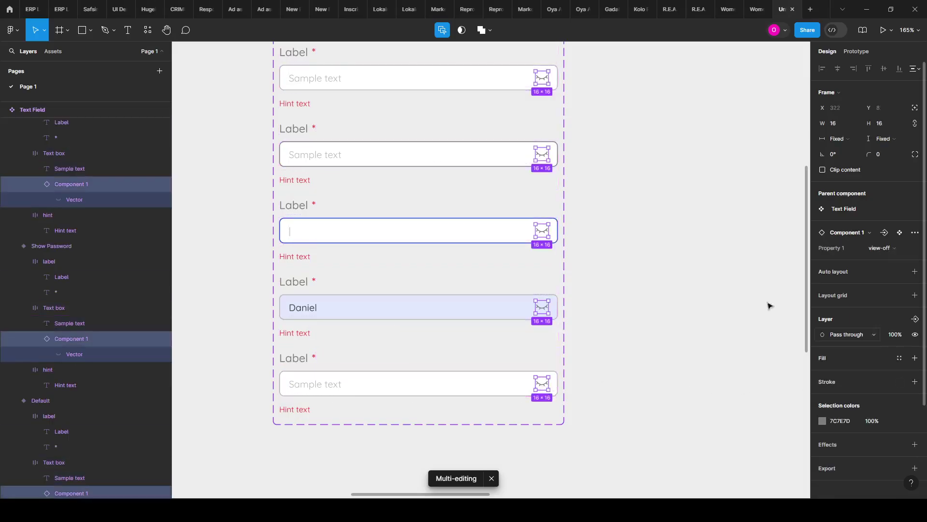
left_click(443, 31)
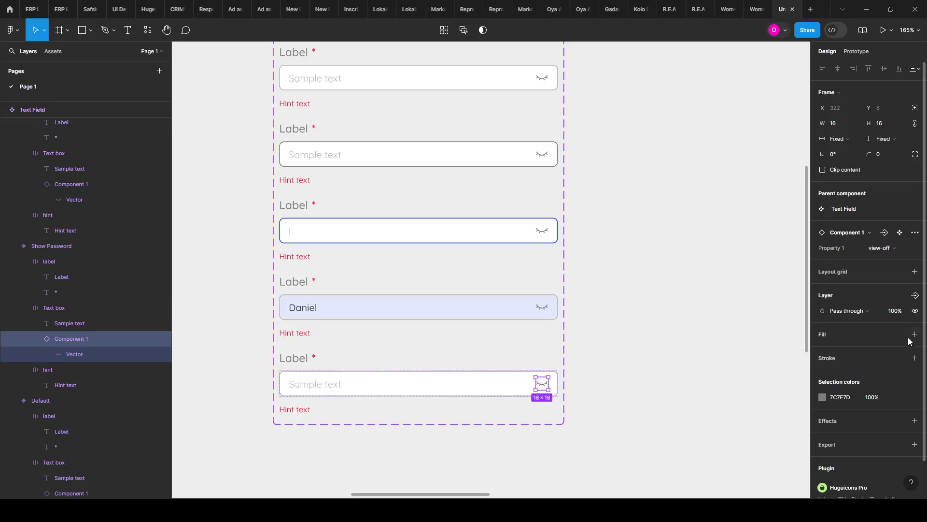
Step: Re-link the eye icon's visibility to the Right Icon layer property
left_click(915, 295)
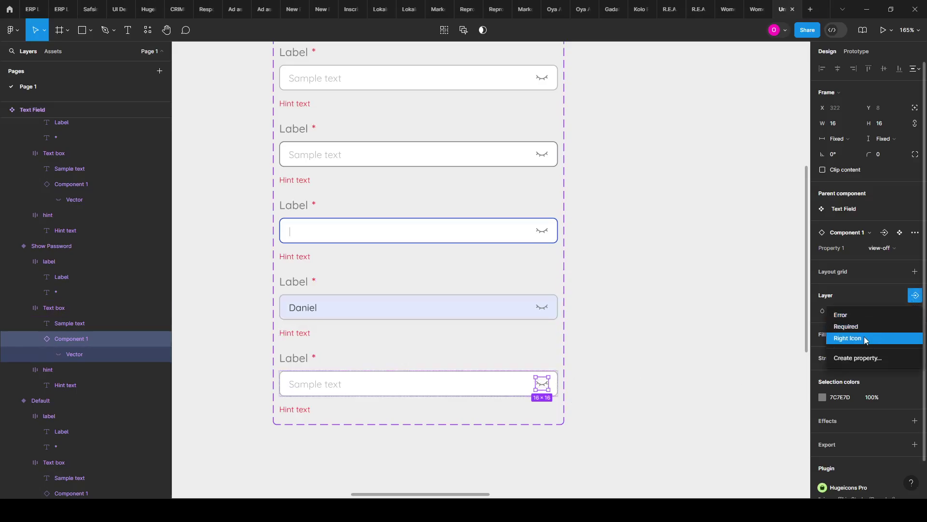
left_click(865, 338)
left_click(681, 361)
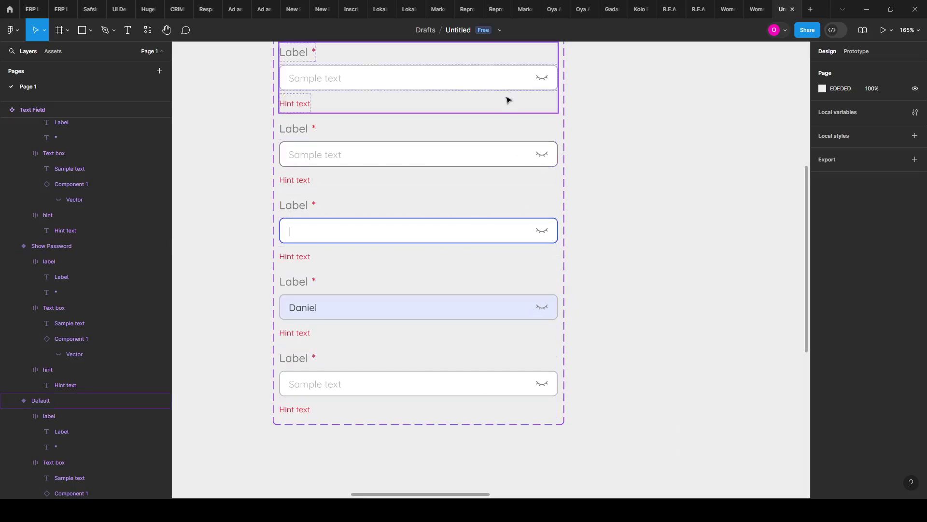
scroll(487, 96, "up", 1)
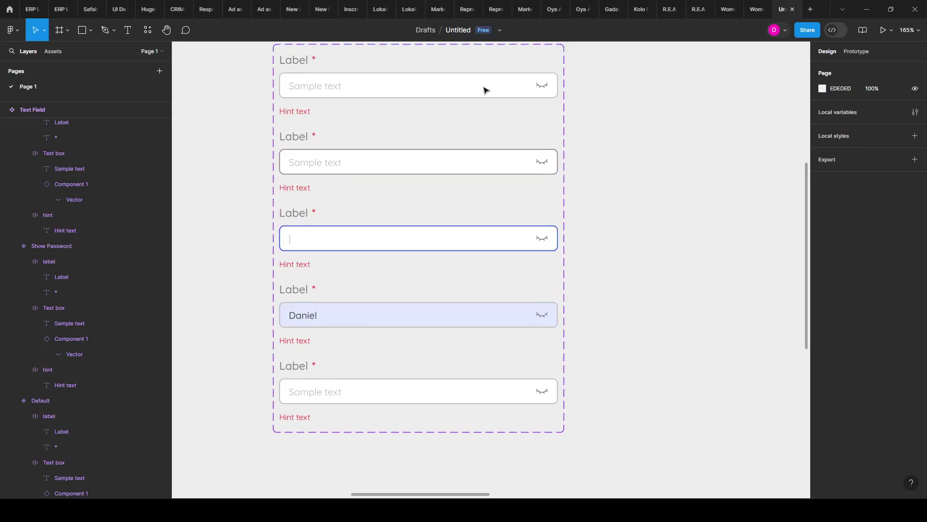
scroll(487, 95, "down", 1)
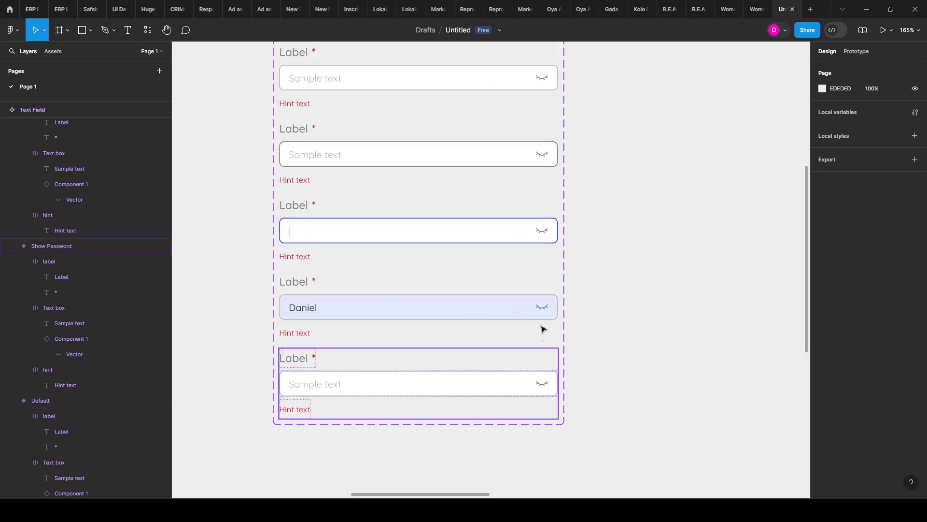
scroll(537, 310, "up", 1)
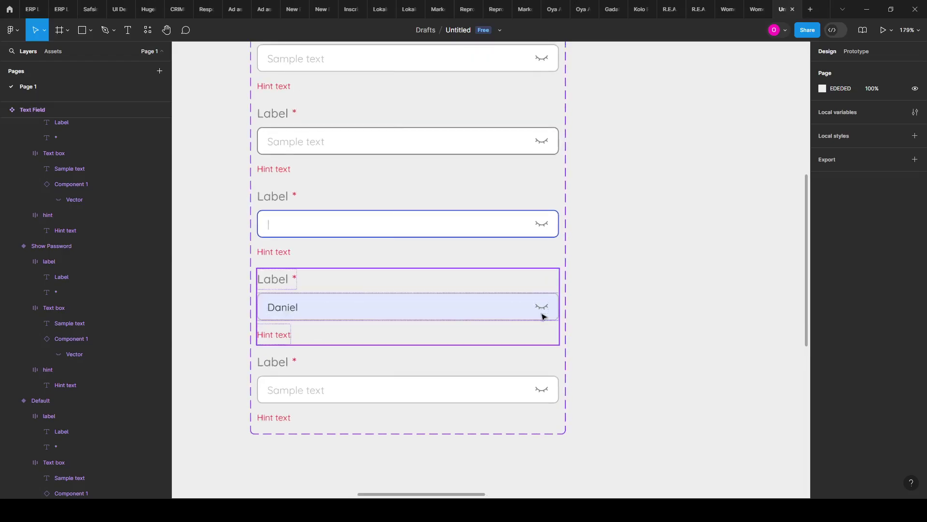
left_click(542, 313)
double_click(542, 312)
Step: Select the eye icons in the first four Text Field variants and hide them together
double_click(542, 313)
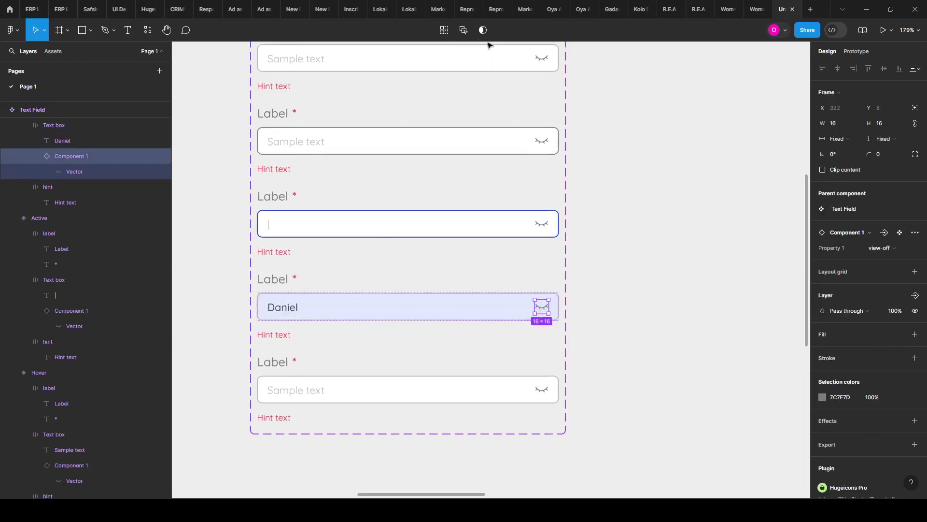
left_click(464, 30)
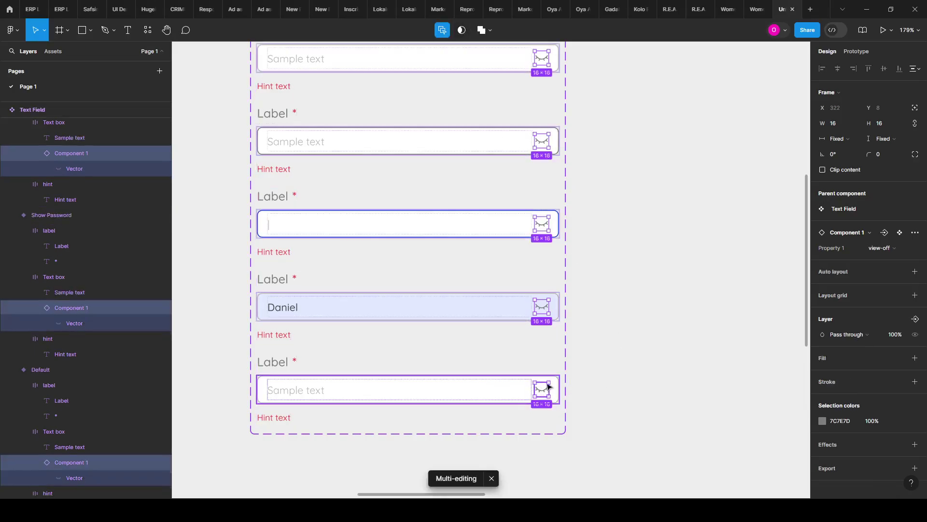
key("Escape")
left_click(542, 305)
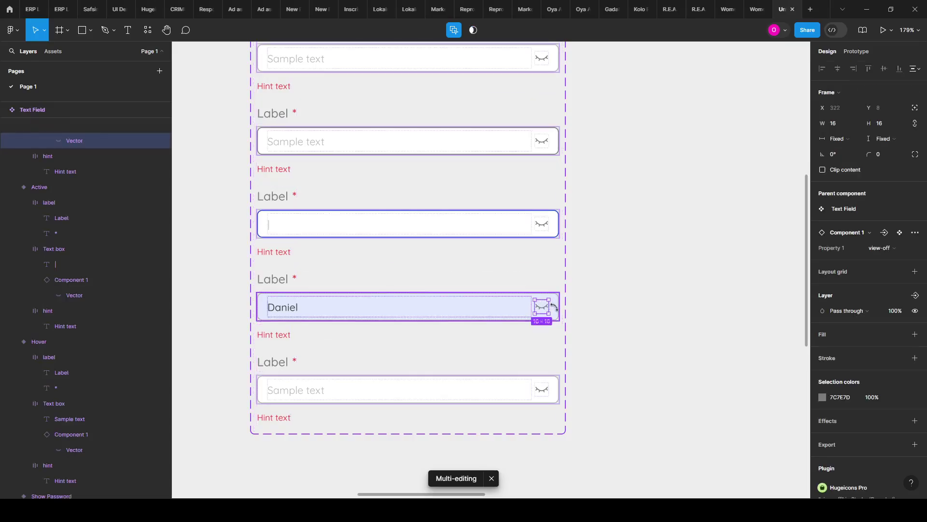
left_click(542, 223, "shift")
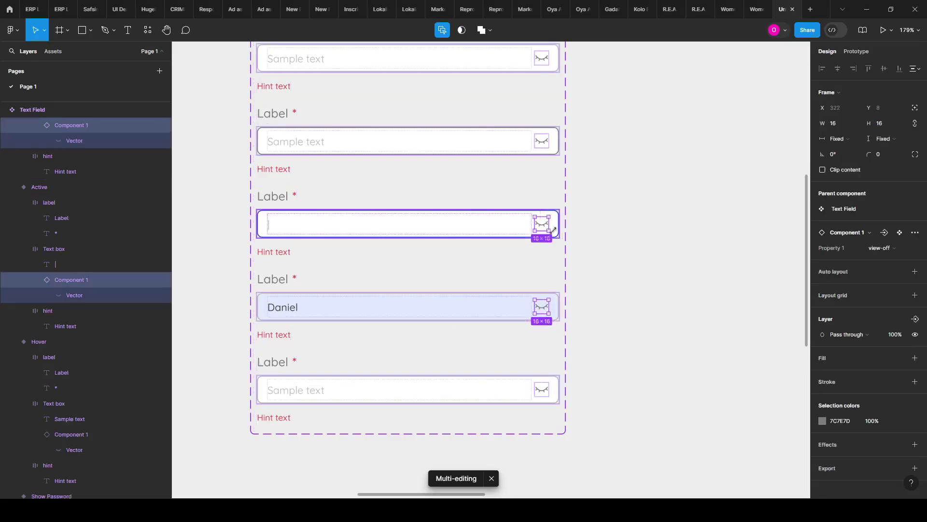
left_click(542, 140, "shift")
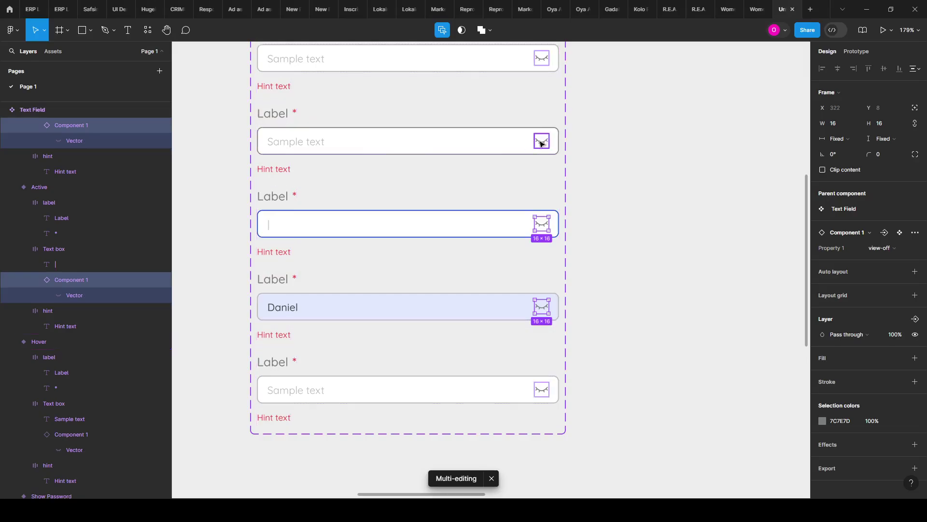
left_click(546, 54, "shift")
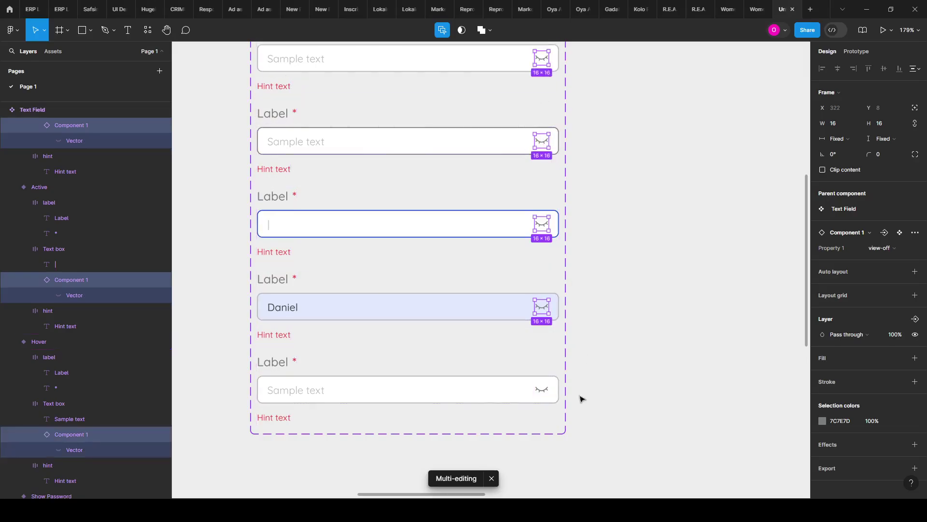
left_click(917, 335)
left_click(639, 290)
scroll(514, 249, "down", 3)
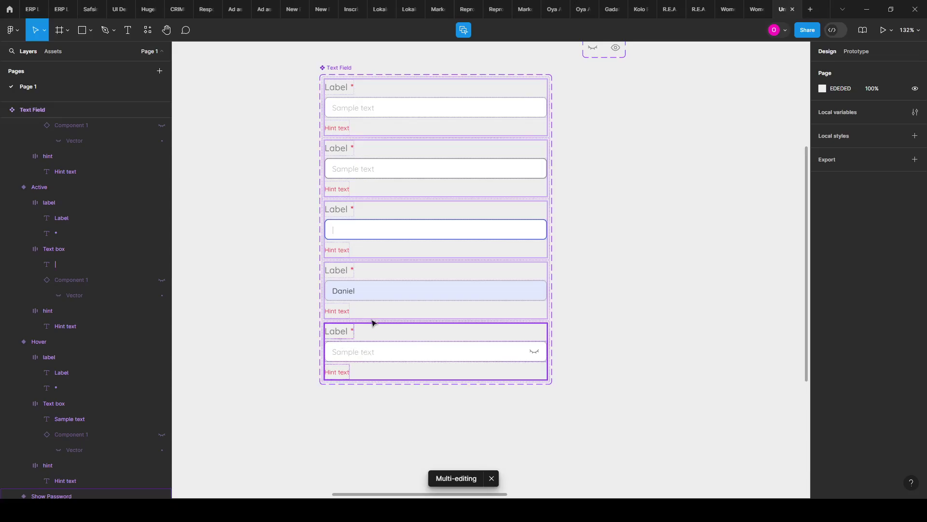
scroll(370, 318, "up", 1)
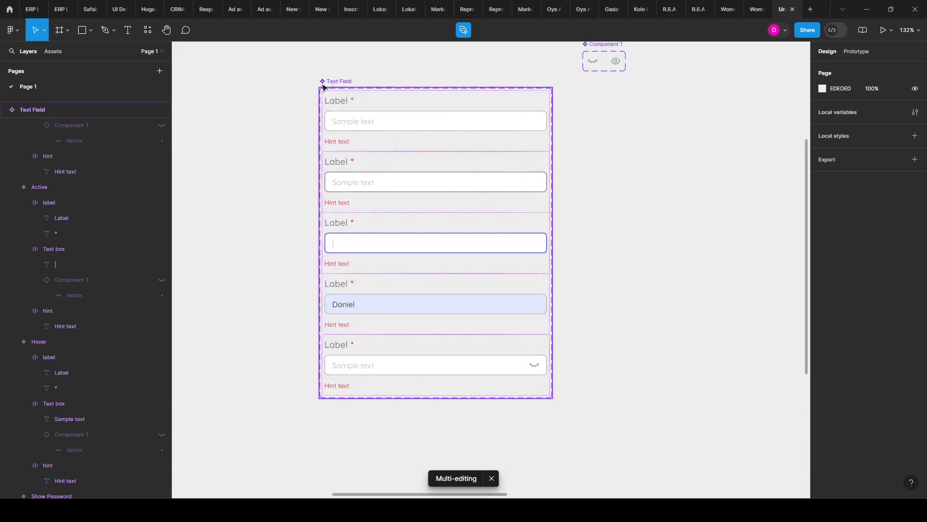
scroll(291, 181, "down", 3)
Step: Locate the Sign Up form's Password field and inspect the Show Password variant's eye icon
left_click_drag(710, 175, 536, 196)
scroll(536, 195, "right", 5)
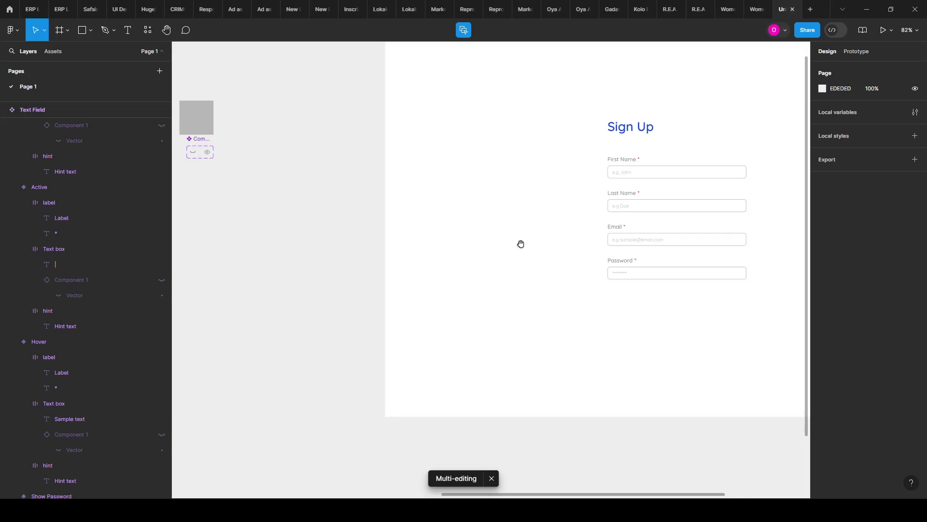
scroll(592, 246, "up", 5)
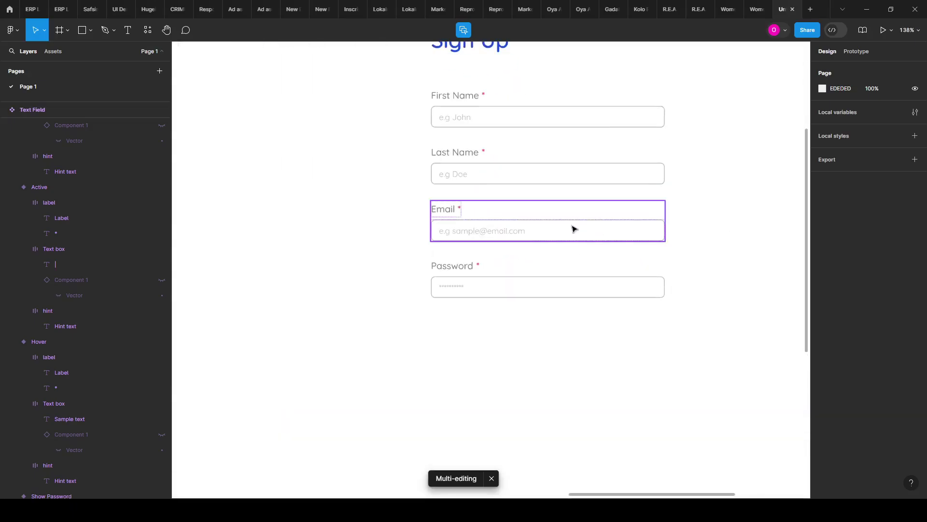
left_click(574, 230)
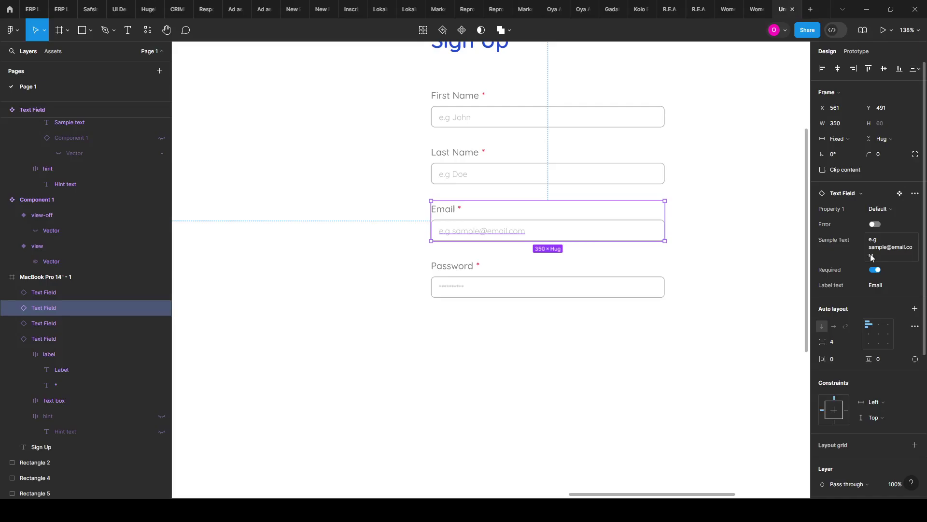
left_click(635, 290)
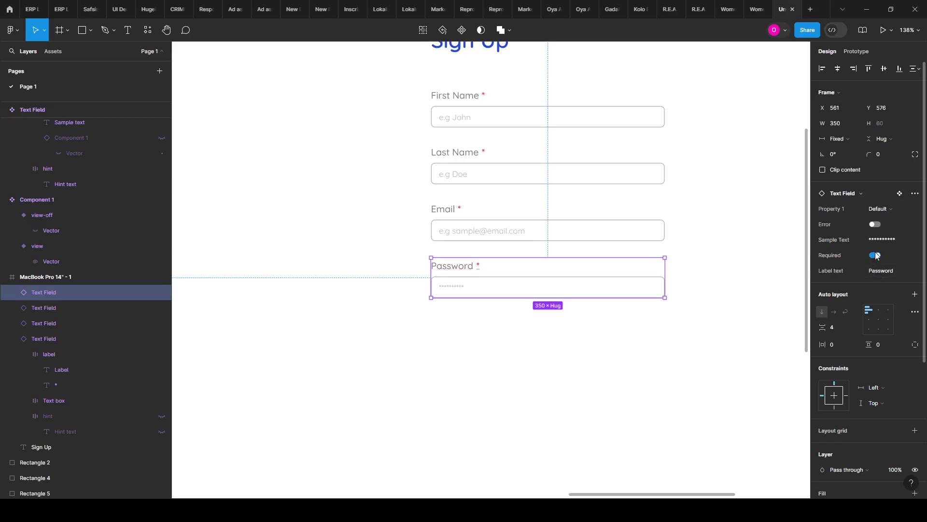
scroll(683, 258, "down", 5)
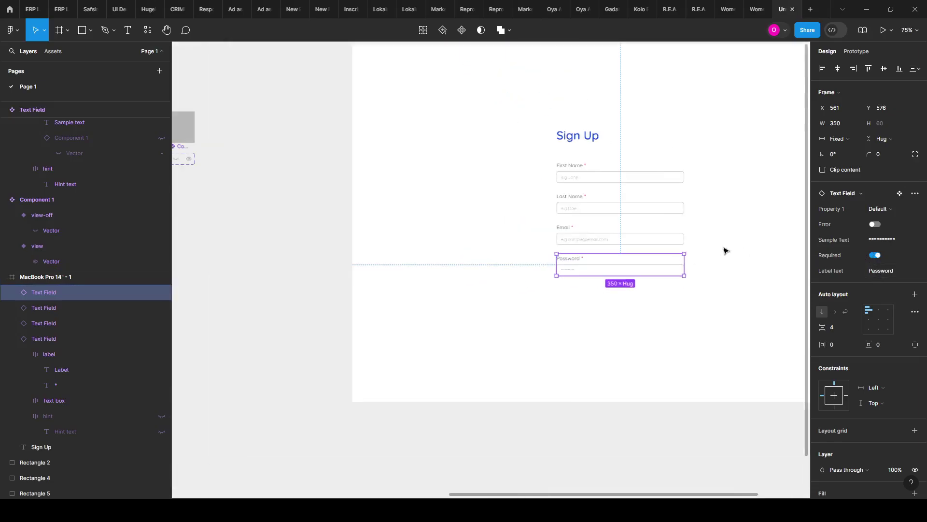
scroll(722, 250, "up", 2)
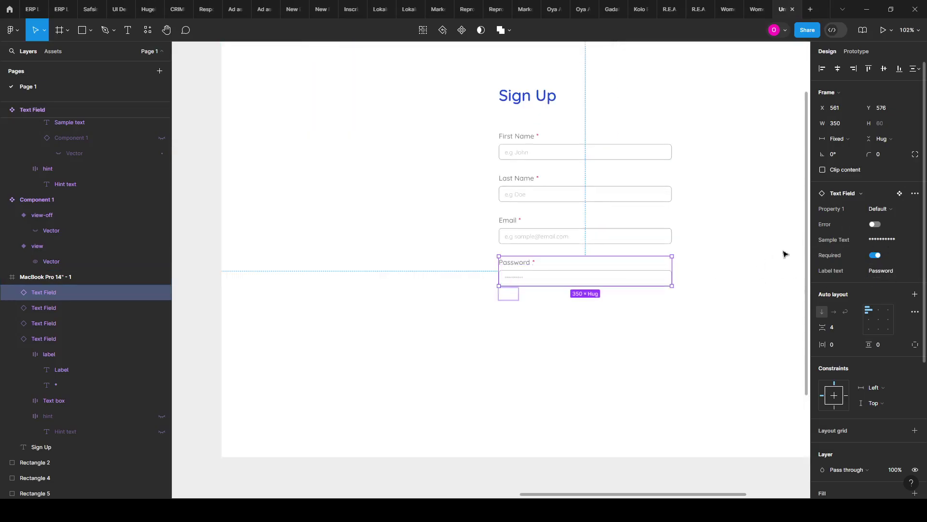
scroll(727, 285, "down", 5)
scroll(405, 343, "up", 5)
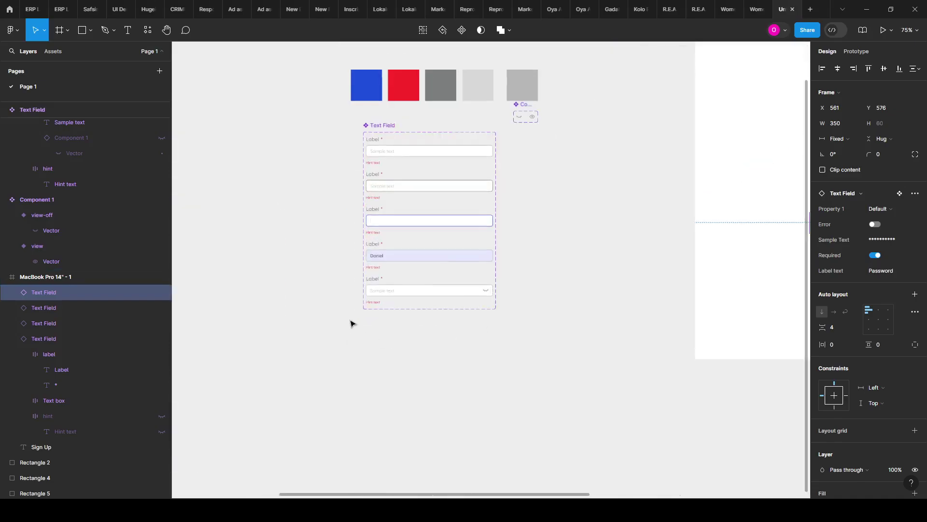
left_click(515, 293)
scroll(514, 293, "up", 2)
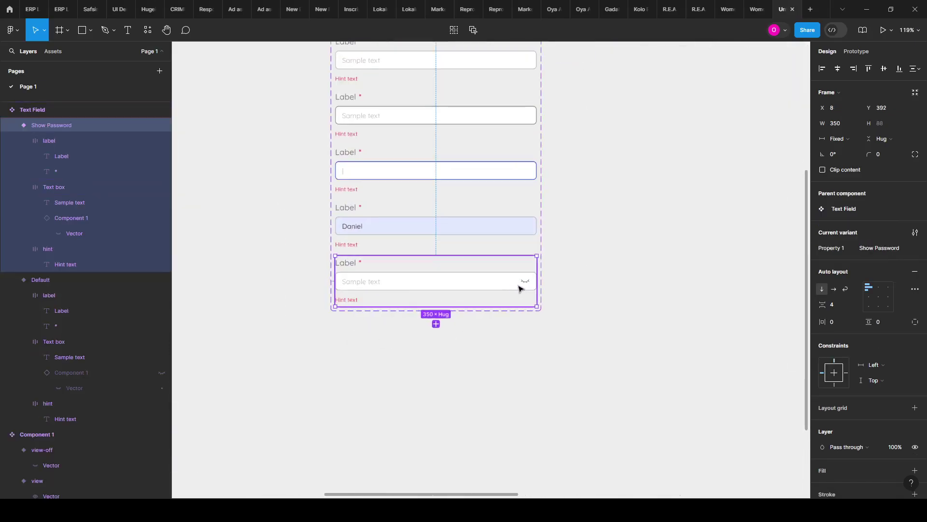
double_click(528, 283)
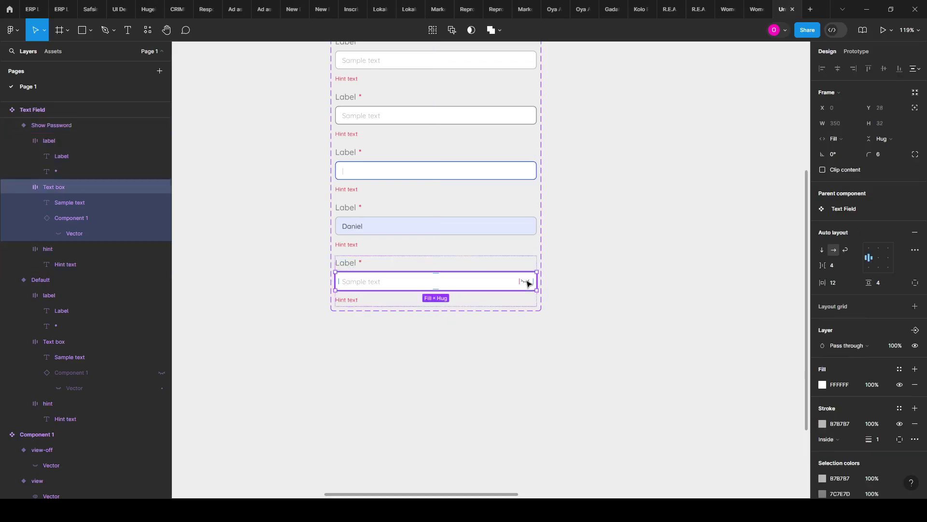
double_click(527, 283)
scroll(449, 292, "down", 3)
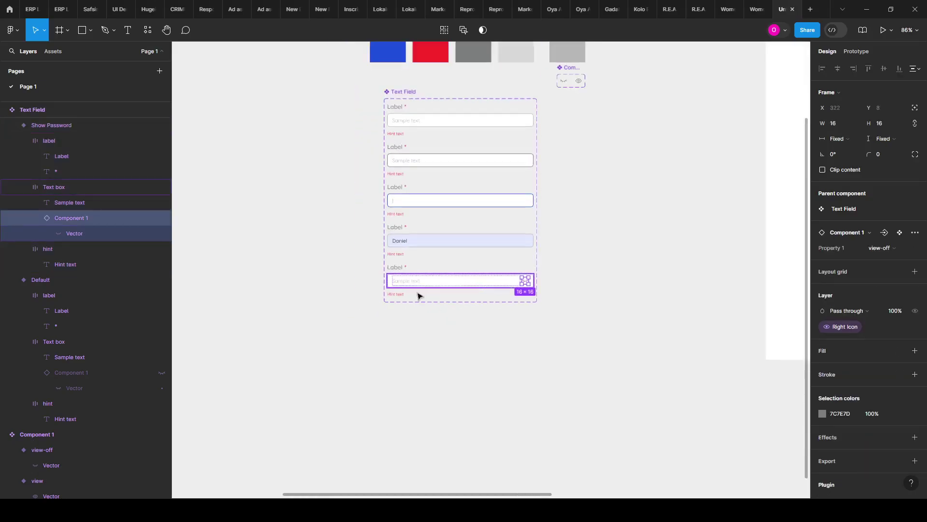
scroll(355, 315, "down", 3)
scroll(695, 275, "up", 4)
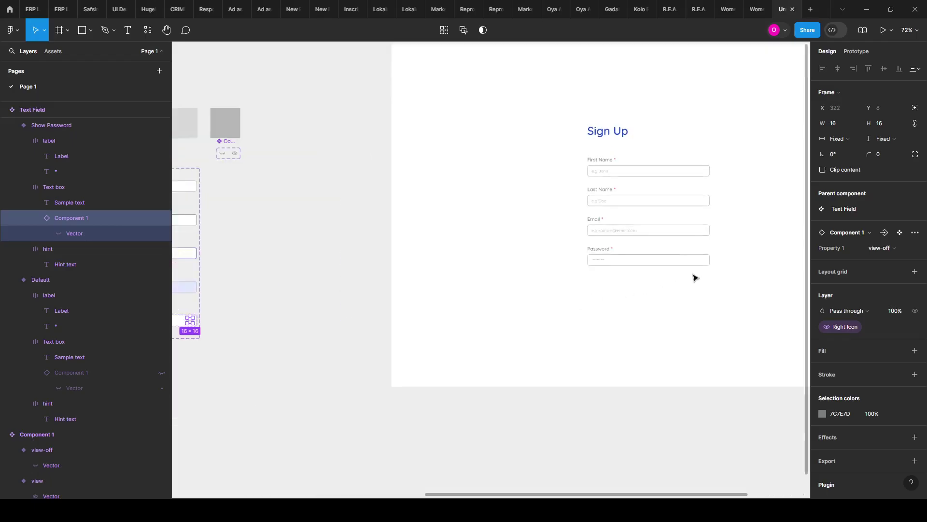
Step: Set the Sign Up Password field's Property 1 to Show Password
left_click(668, 247)
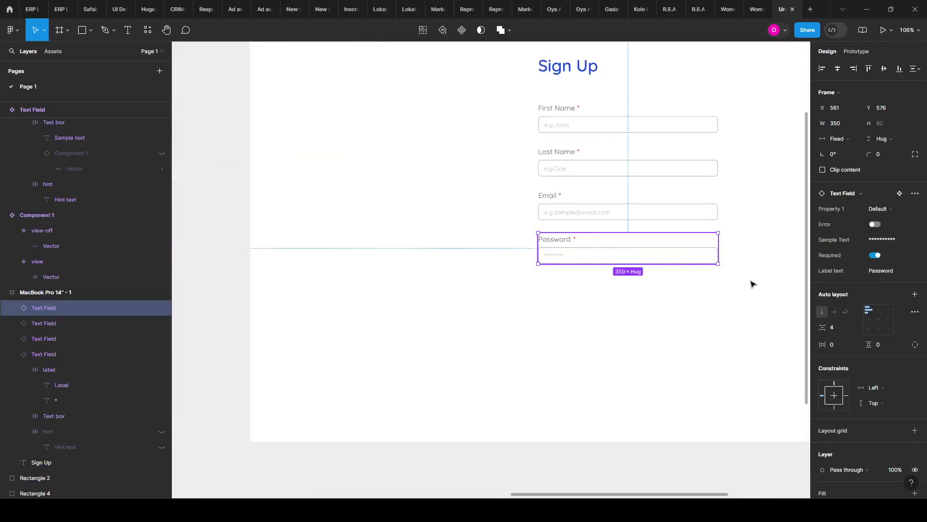
left_click_drag(753, 284, 739, 267)
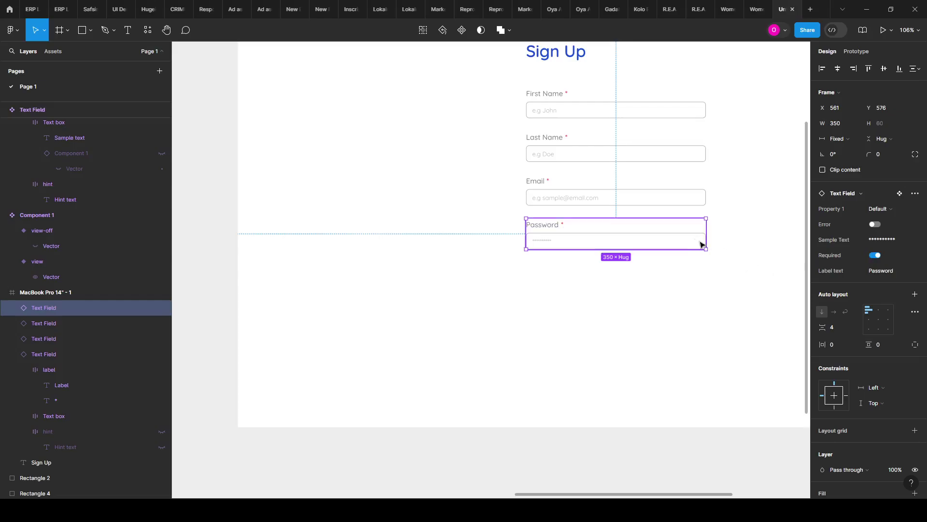
left_click(877, 209)
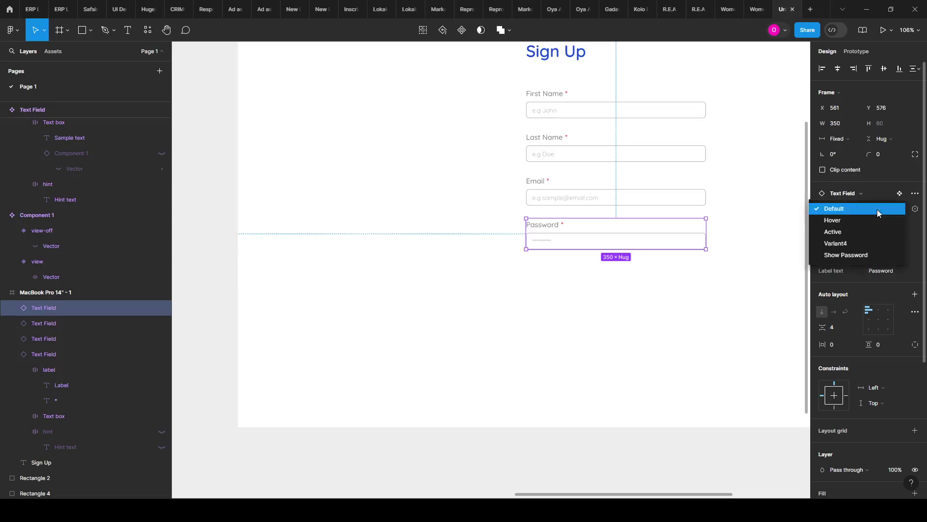
left_click(852, 256)
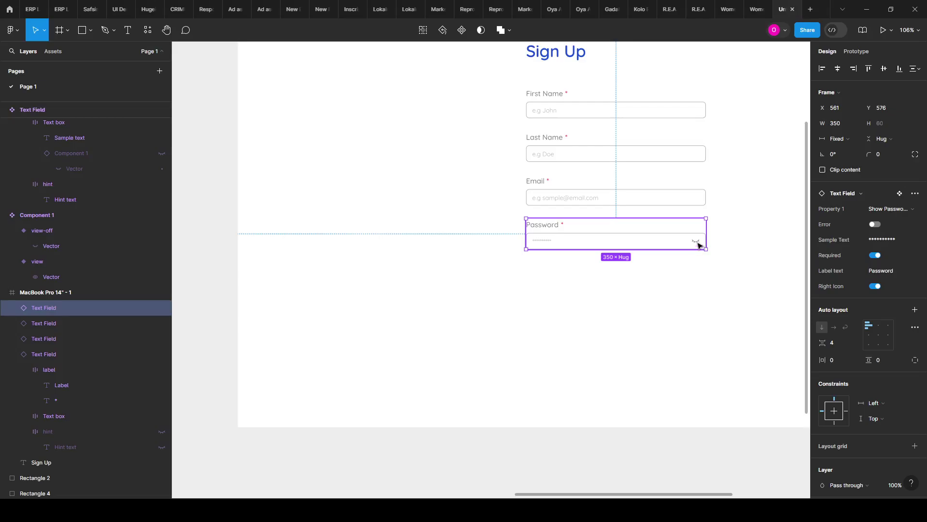
left_click(876, 209)
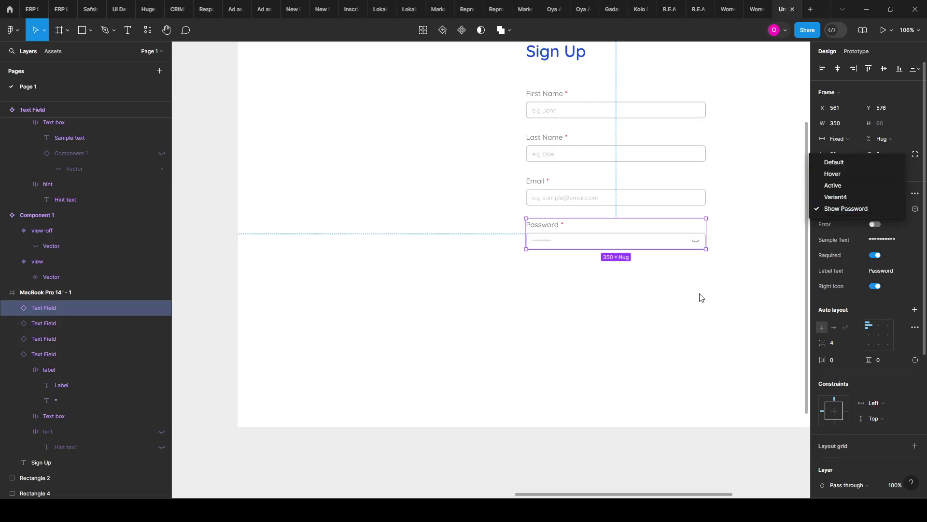
scroll(741, 273, "down", 6)
scroll(312, 277, "up", 2)
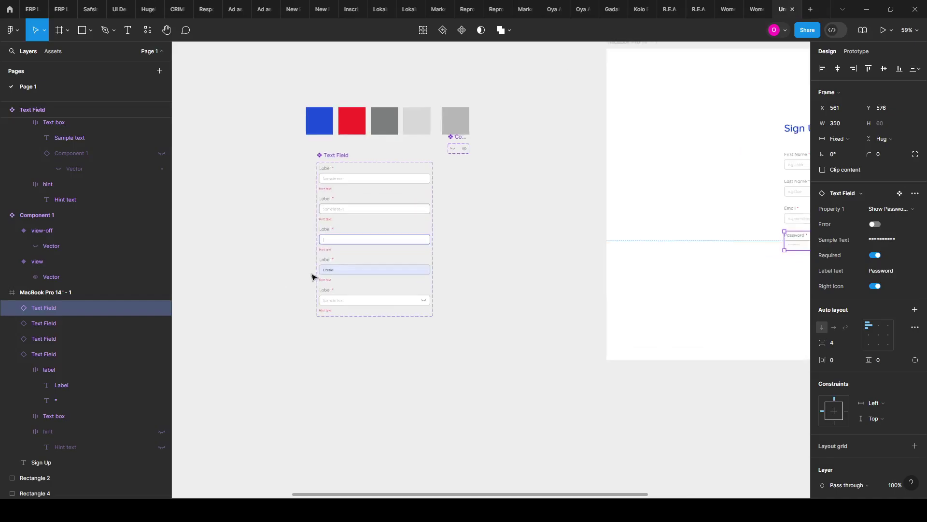
scroll(312, 277, "up", 5)
left_click(374, 263)
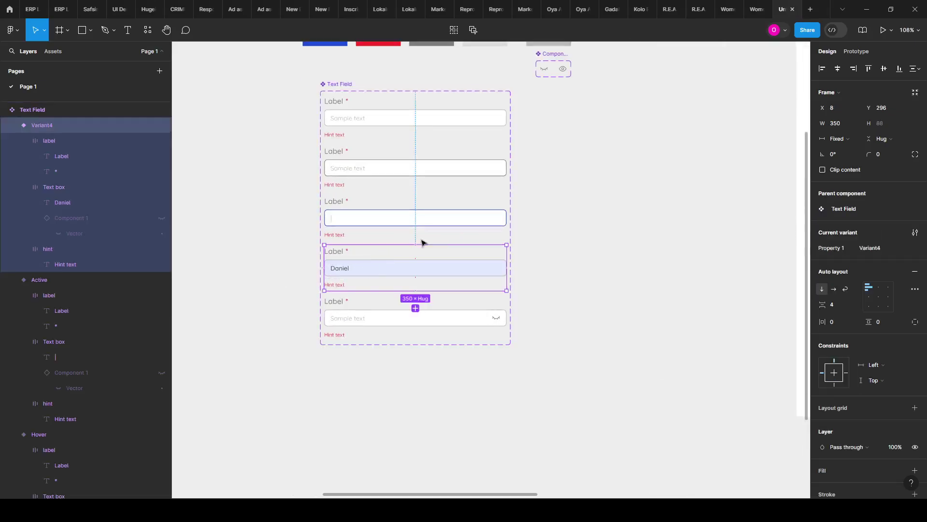
Step: Change the Variant4 Property 1 value to 'Filled Text'
left_click(873, 243)
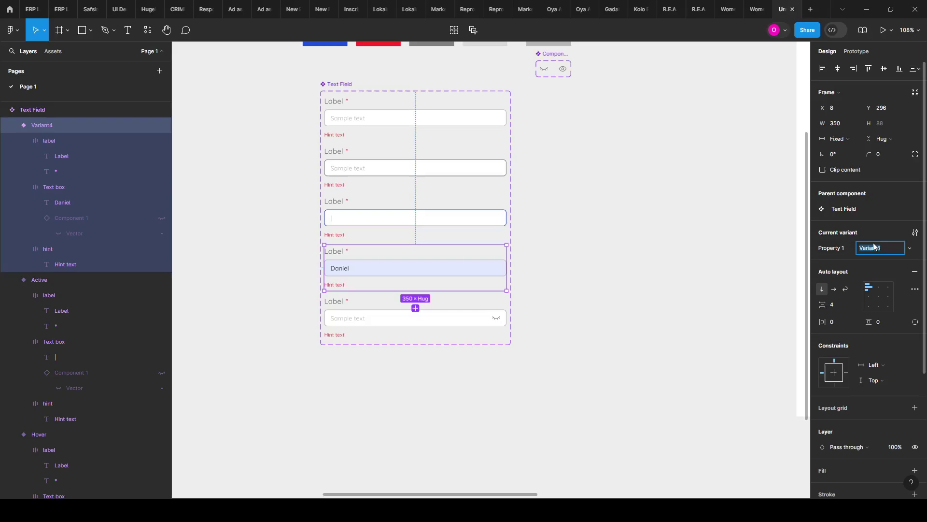
left_click(591, 242)
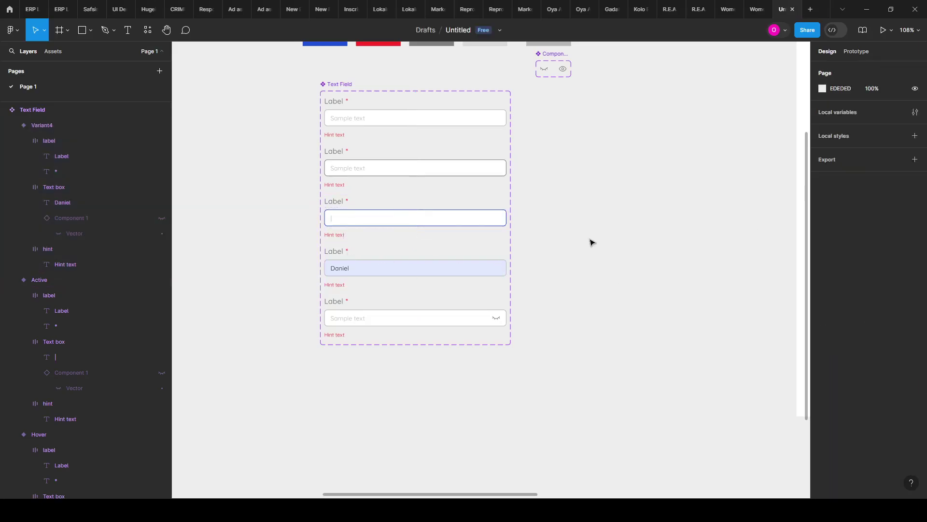
left_click(341, 85)
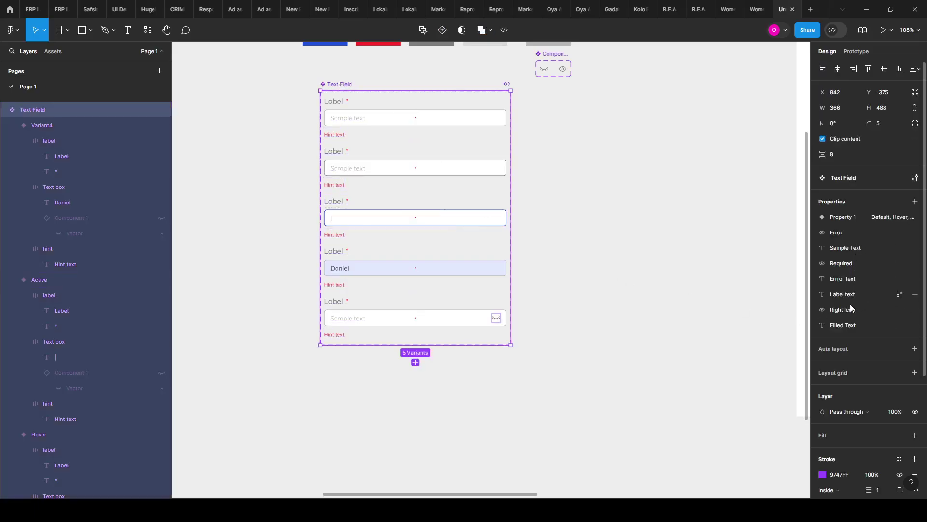
left_click(410, 252)
left_click(878, 248)
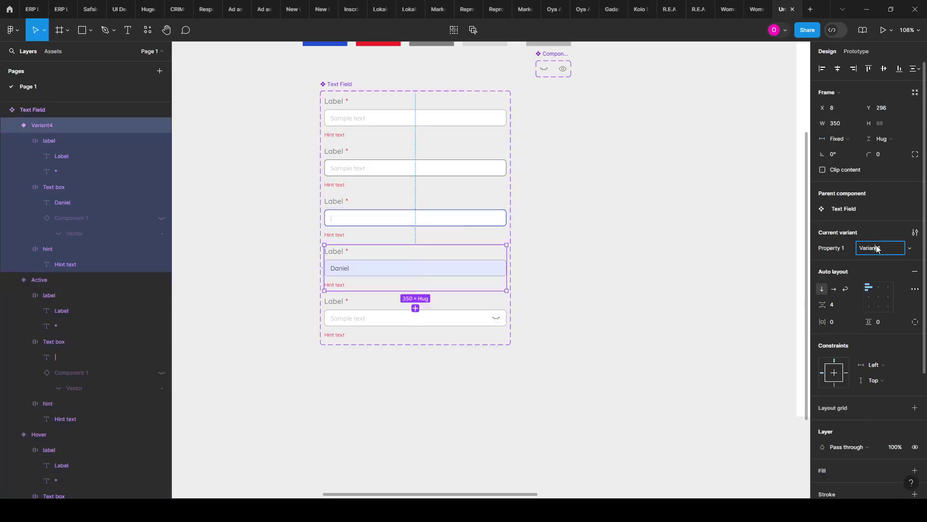
type("Filled Text")
left_click(635, 286)
scroll(681, 278, "right", 2)
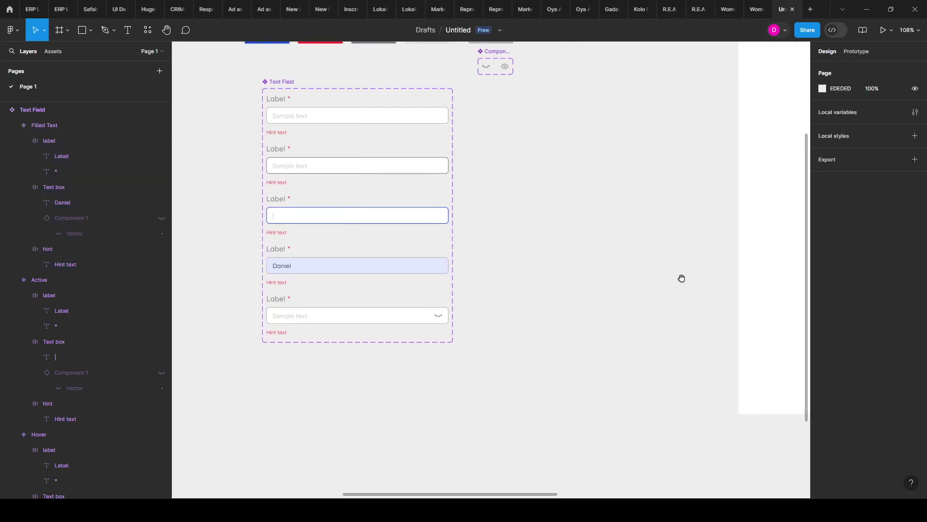
scroll(682, 278, "right", 10)
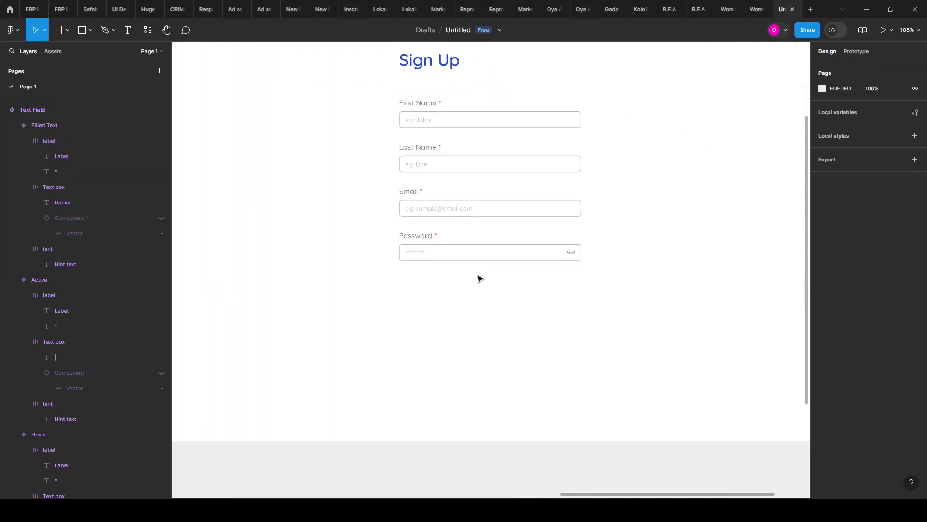
Step: Switch the Password field's Right Icon toggle back on so the eye-off icon shows
scroll(418, 237, "down", 2)
scroll(399, 199, "up", 5, "ctrl")
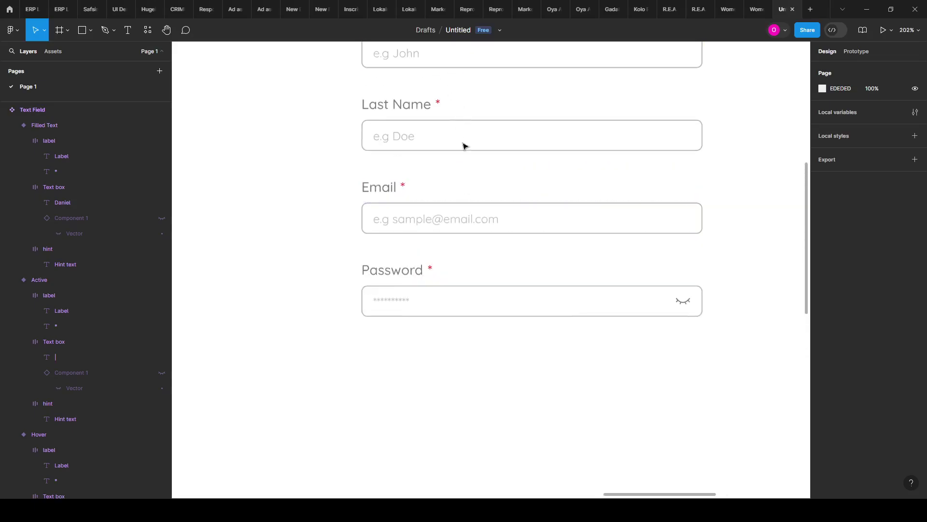
left_click(528, 306)
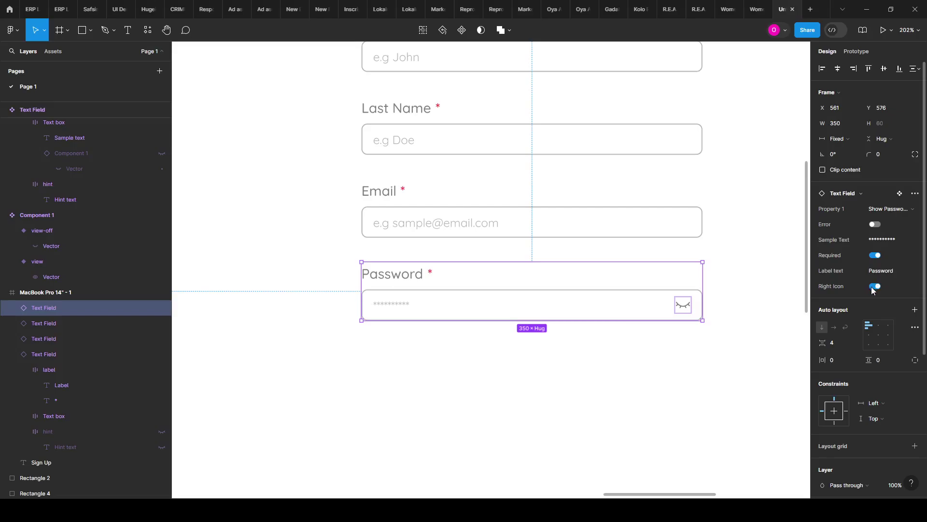
left_click(875, 286)
scroll(873, 290, "down", 1)
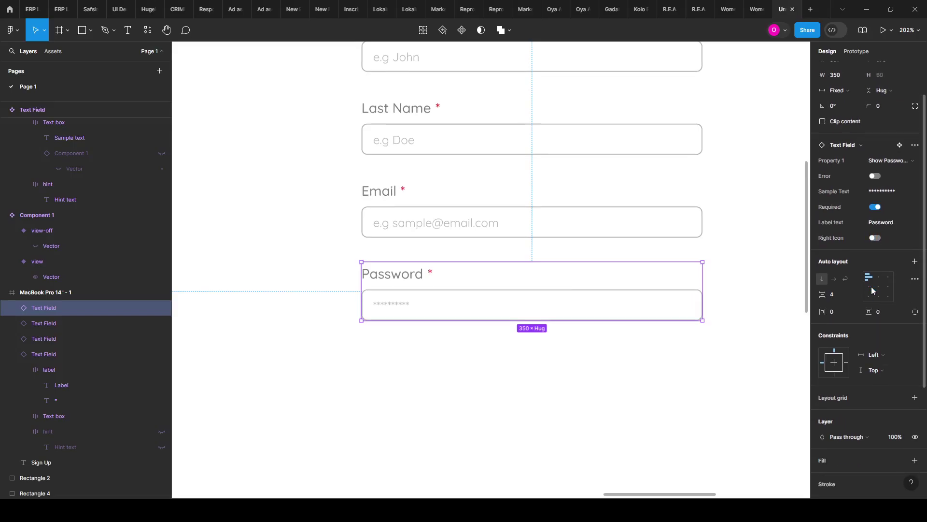
left_click(876, 238)
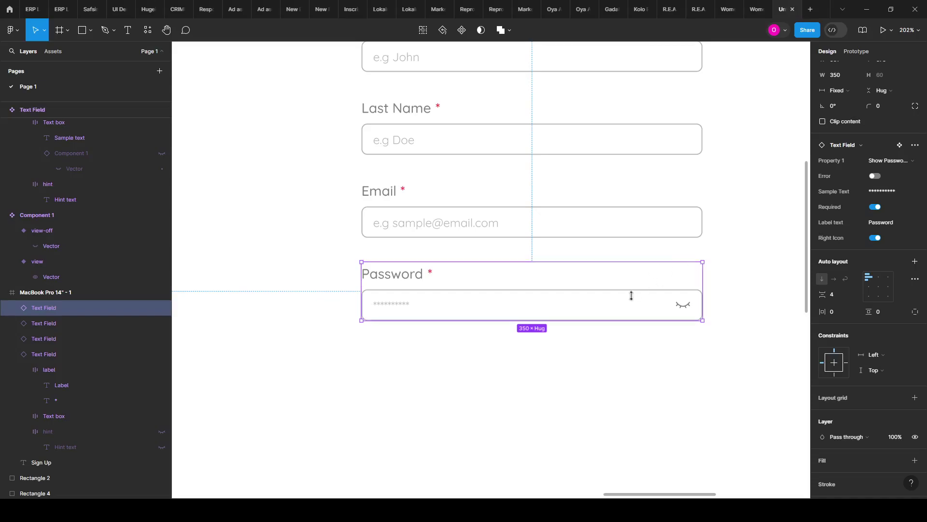
scroll(628, 290, "down", 1)
scroll(427, 194, "up", 2)
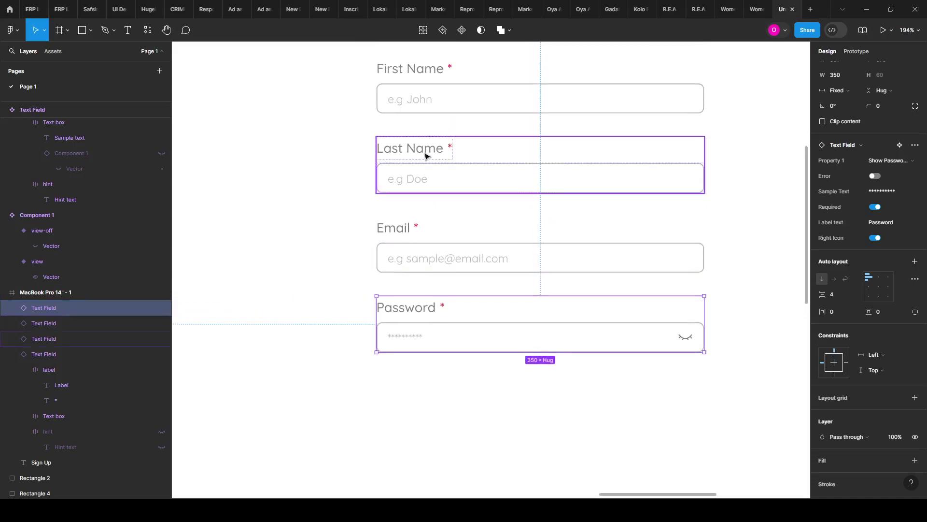
left_click(415, 116)
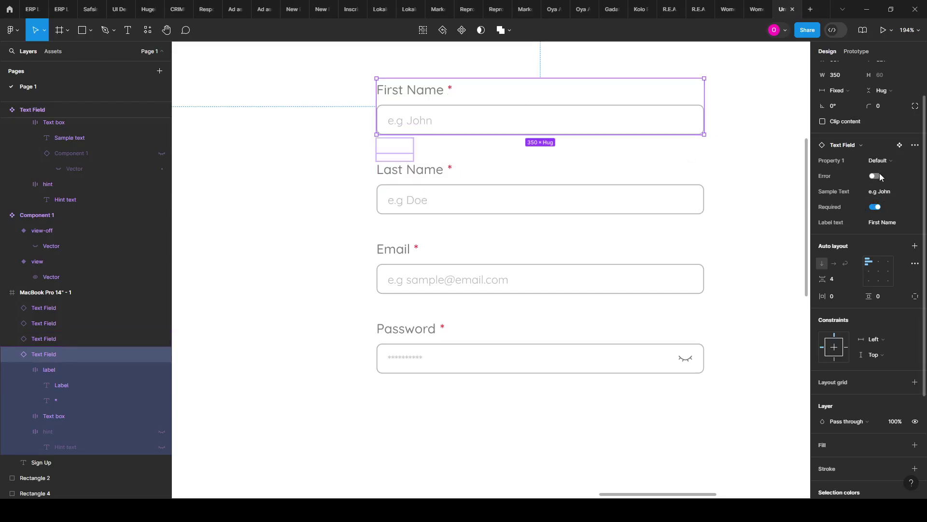
left_click(876, 160)
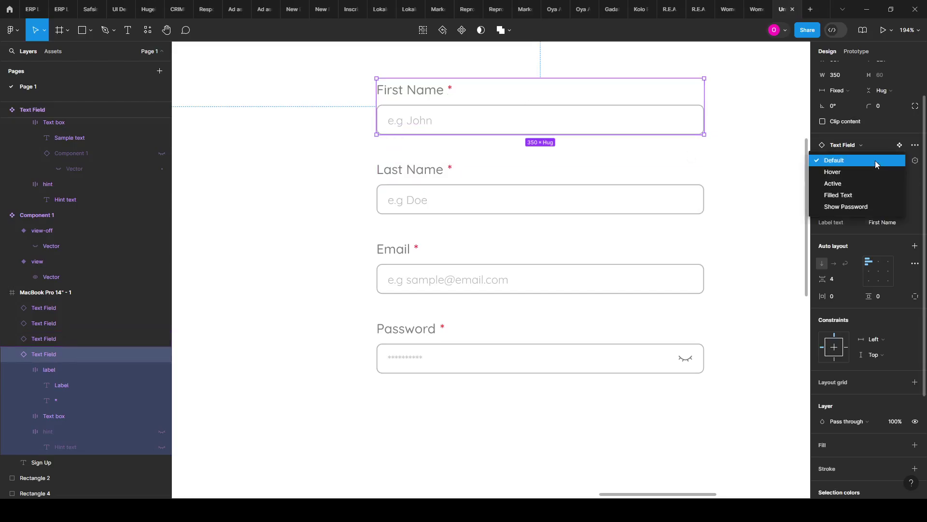
Step: Set First Name to the Filled Text variant and enter a new sample first name
left_click(871, 199)
scroll(430, 103, "up", 2, "ctrl")
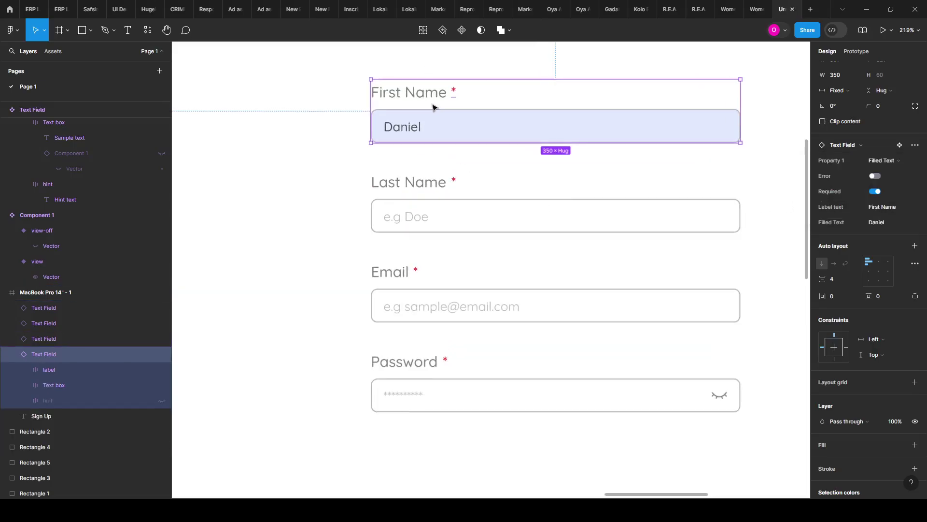
scroll(430, 116, "up", 1)
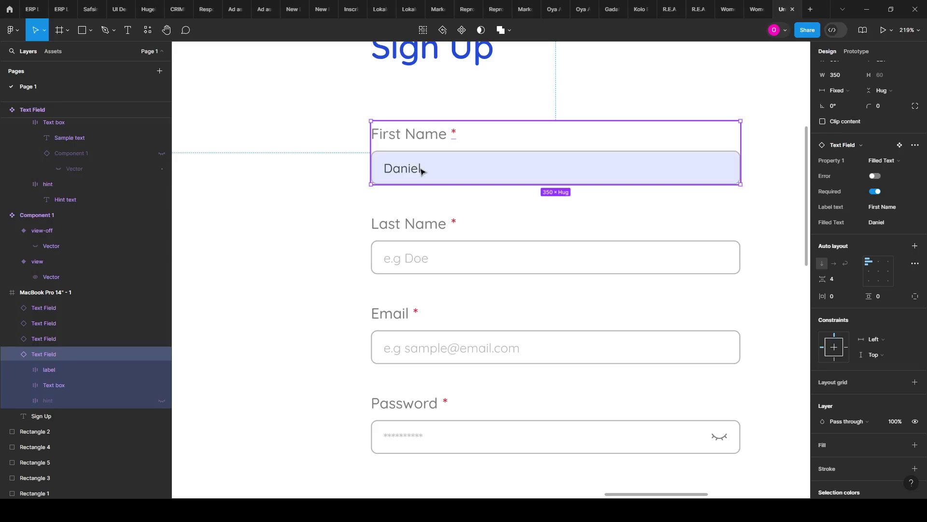
left_click(883, 226)
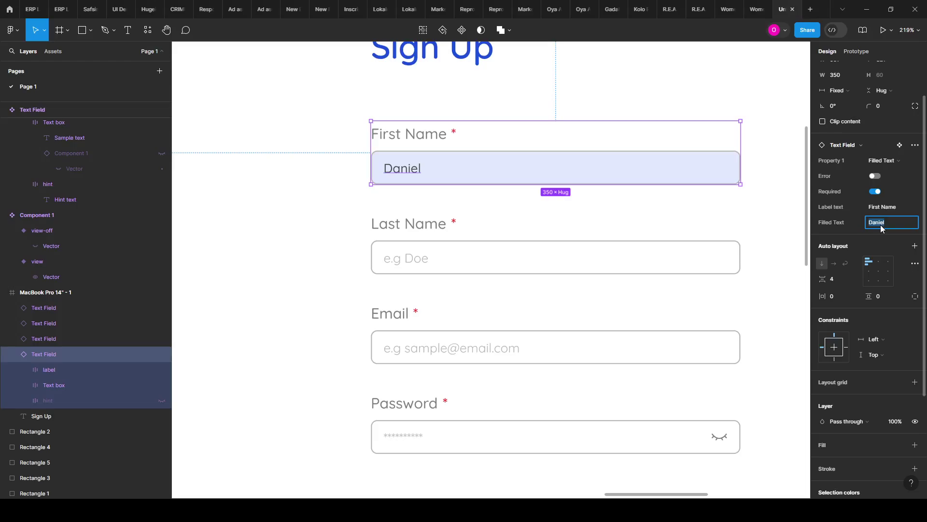
type("Hamilton")
left_click(615, 227)
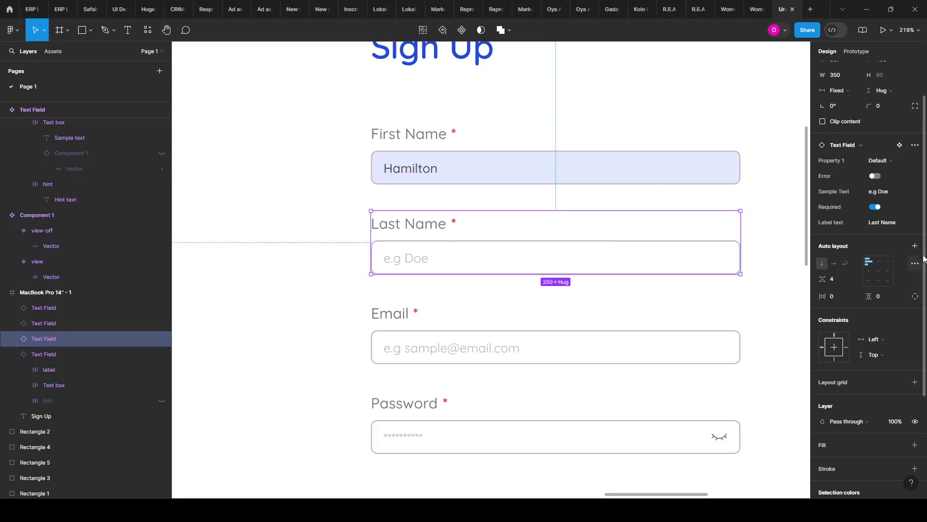
Step: Switch Last Name to the Filled Text variant and edit its filled text
left_click(892, 162)
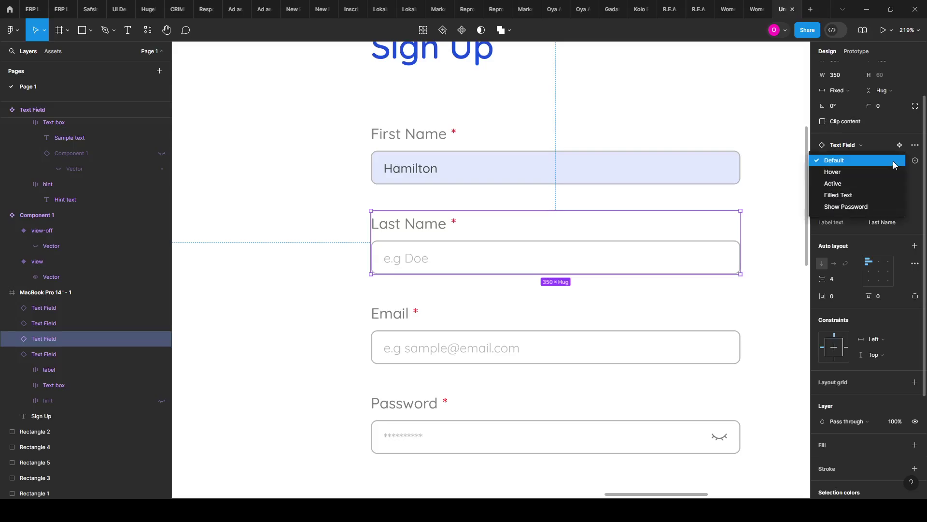
left_click(841, 196)
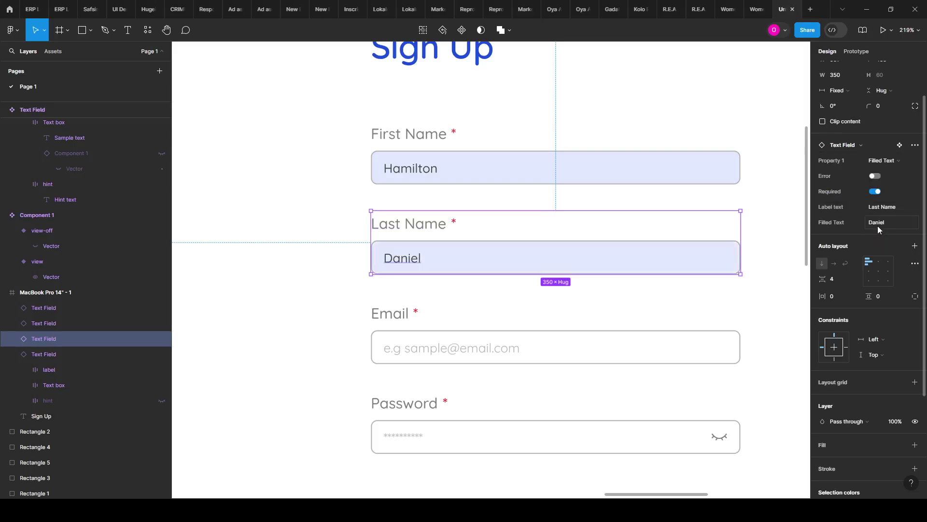
left_click(887, 225)
key("BackSpace")
left_click(763, 213)
Step: Select both name fields and set their Property 1 back to Default
left_click(472, 169)
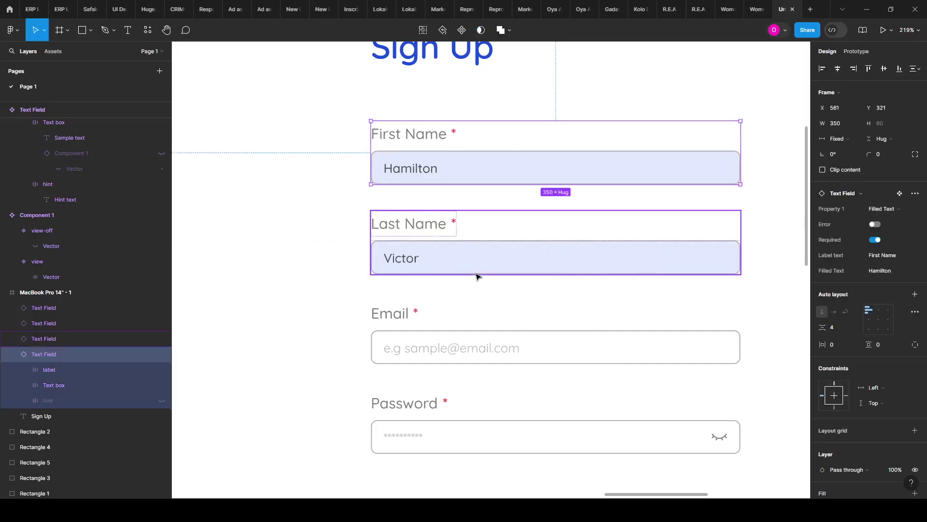
left_click(460, 242, "shift")
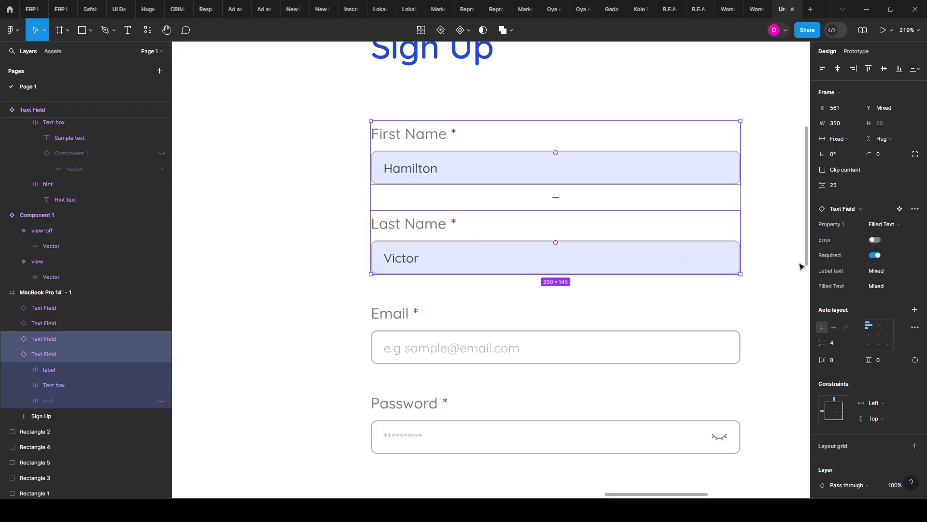
left_click(884, 225)
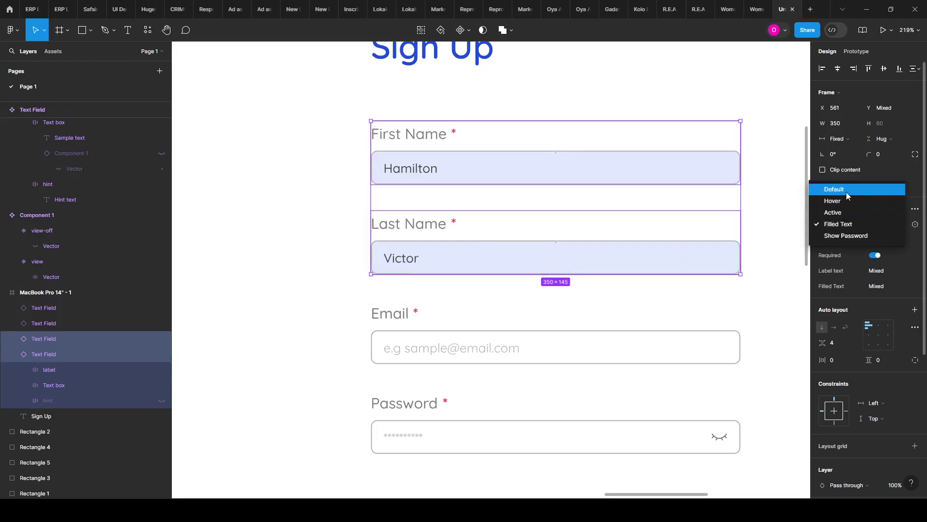
left_click(847, 190)
scroll(296, 215, "down", 3)
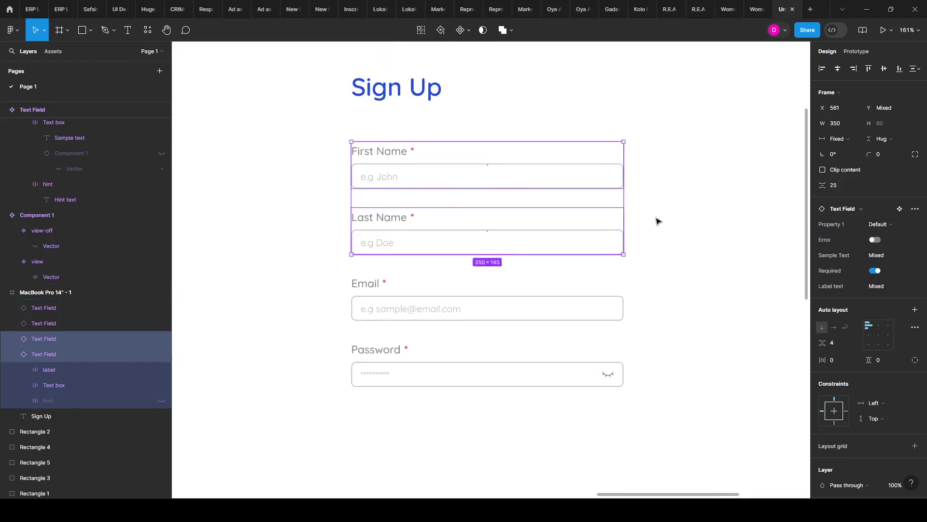
Step: Add a new variant from Show Password and name it Hide Password
scroll(703, 209, "down", 1)
left_click(688, 194)
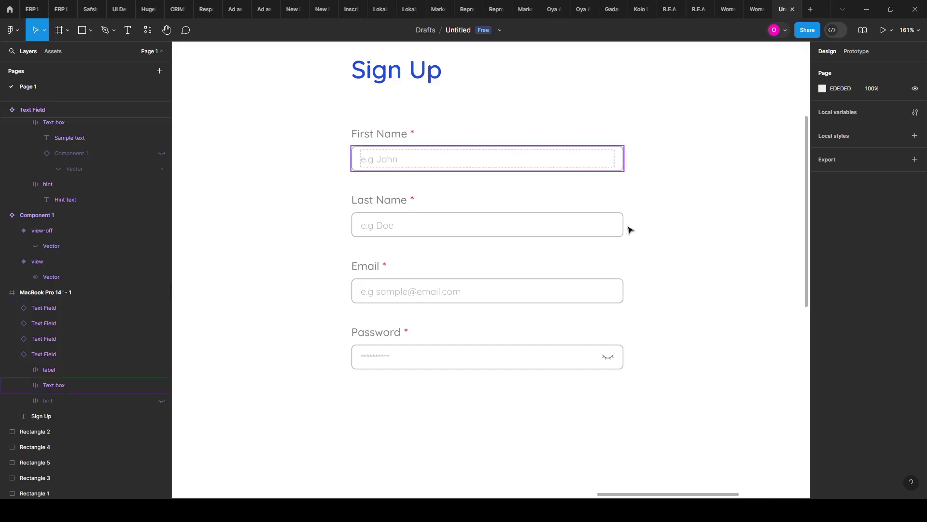
scroll(717, 242, "down", 5)
scroll(238, 353, "left", 5)
scroll(336, 219, "up", 5)
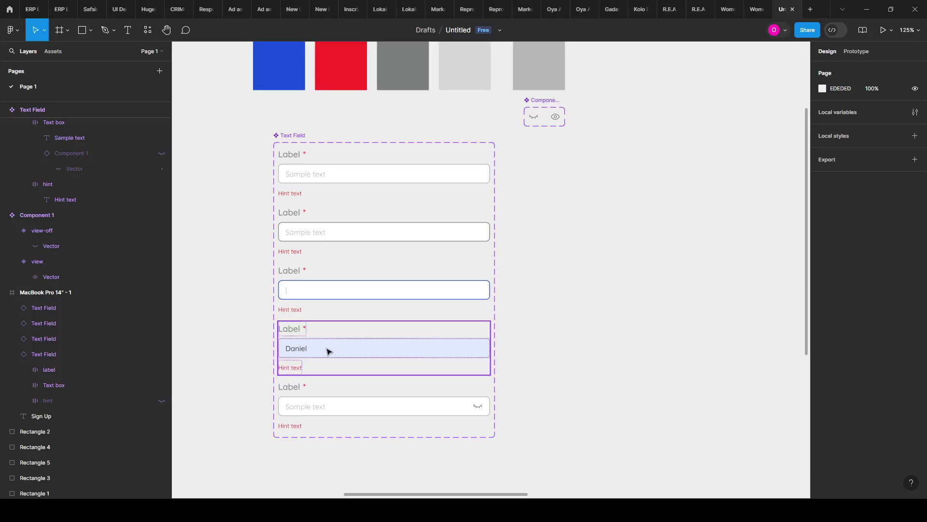
scroll(359, 285, "down", 2)
scroll(348, 356, "down", 1)
scroll(294, 375, "up", 3)
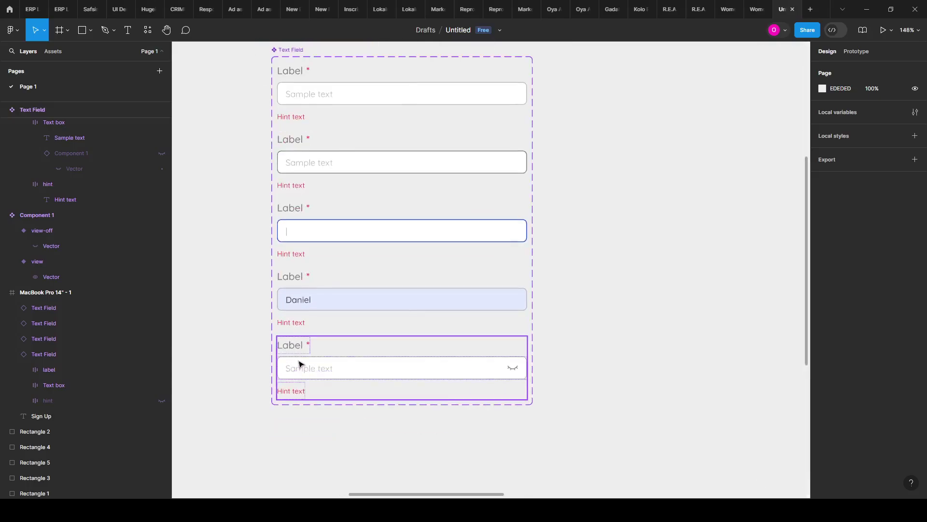
scroll(301, 360, "down", 3)
scroll(303, 297, "up", 2)
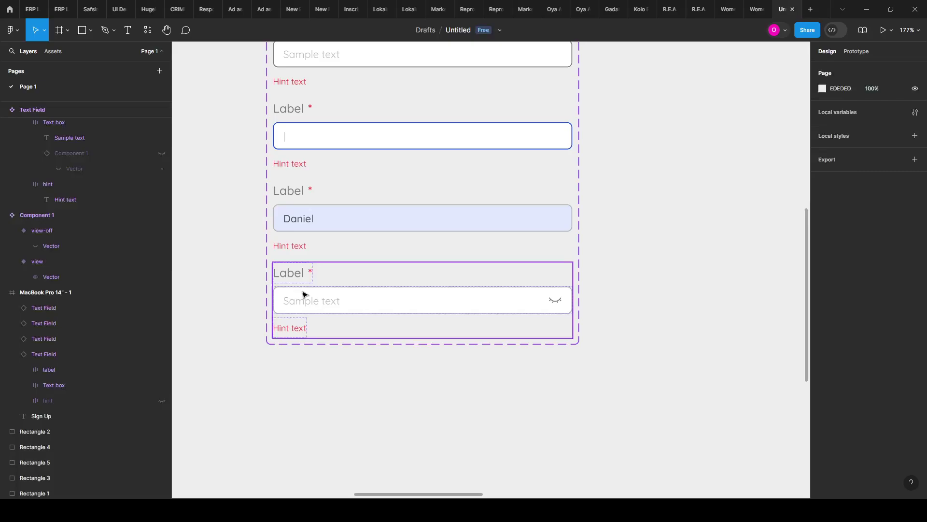
left_click(305, 295)
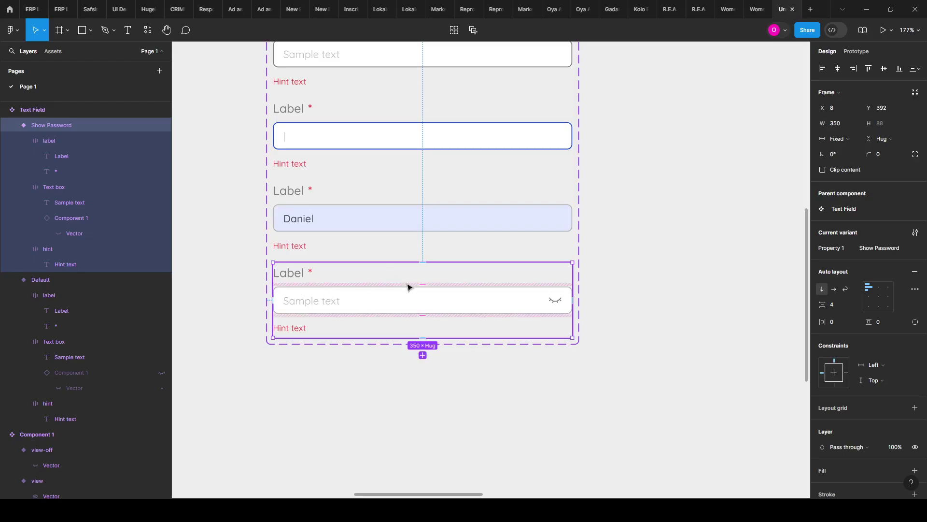
left_click(423, 356)
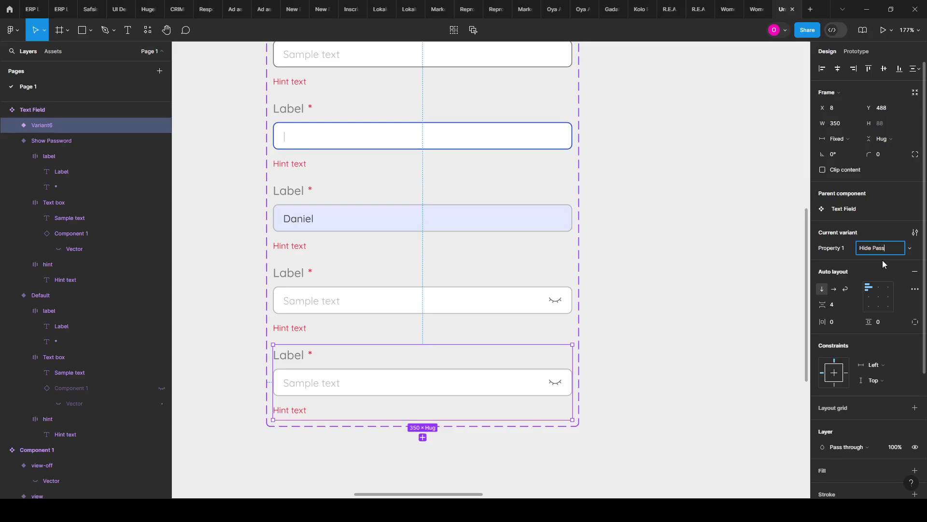
key("Return")
Step: Switch the Hide Password variant's eye icon to the open-eye view state
scroll(456, 384, "up", 1)
scroll(456, 383, "up", 3)
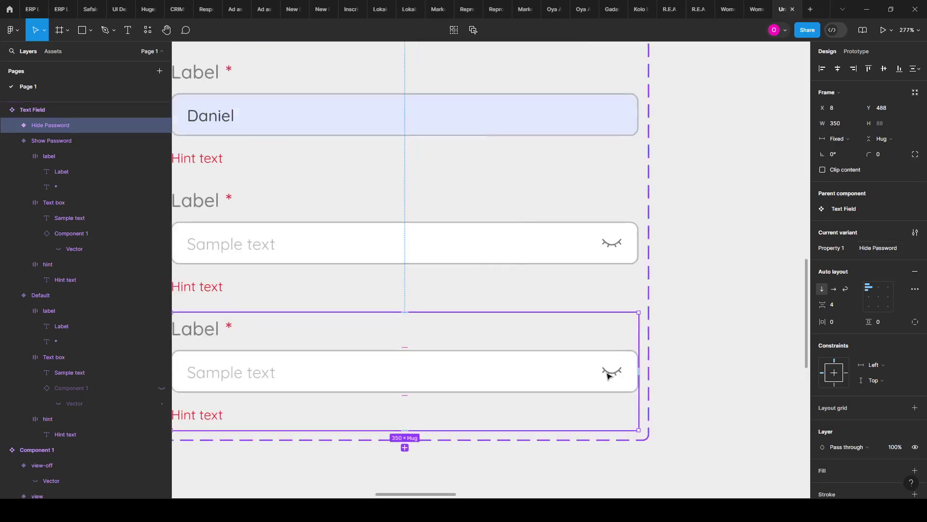
left_click(568, 379)
left_click(569, 379)
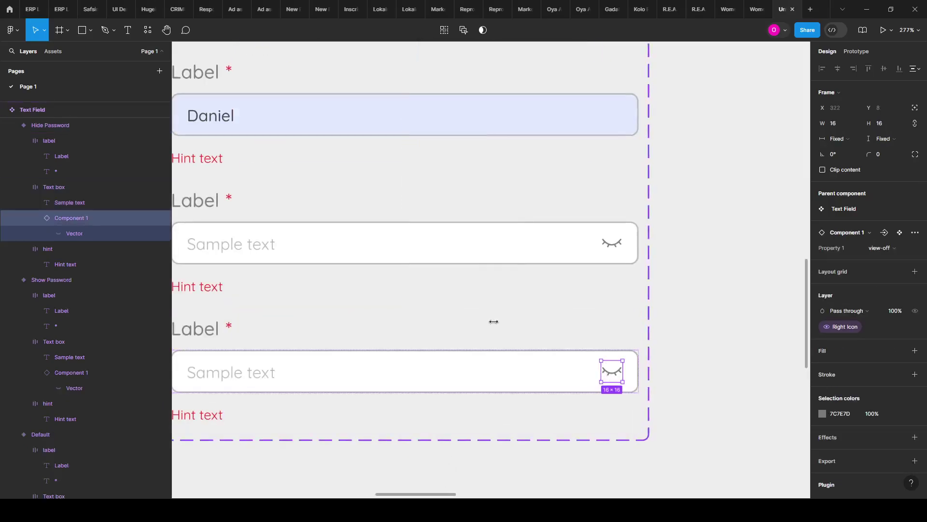
scroll(462, 310, "down", 1)
left_click_drag(670, 187, 586, 397)
scroll(674, 223, "up", 5)
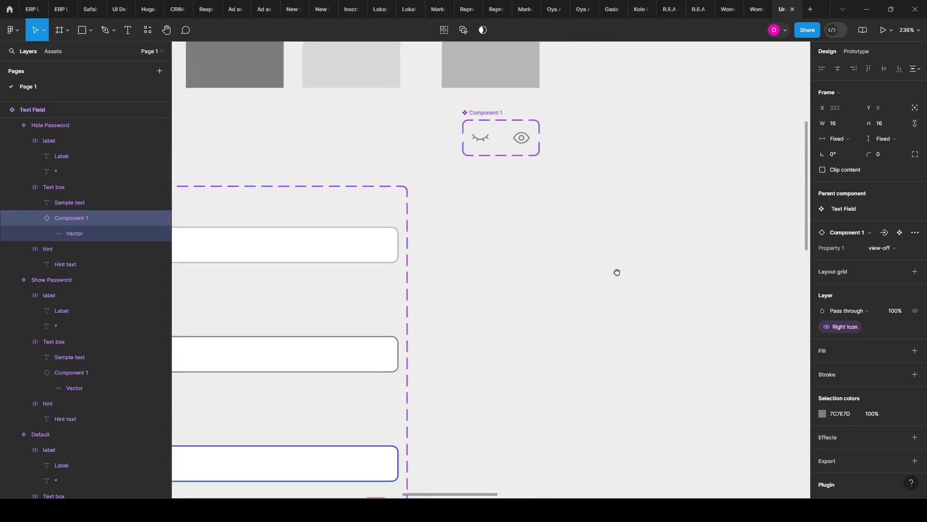
scroll(452, 230, "down", 4)
scroll(494, 192, "down", 5)
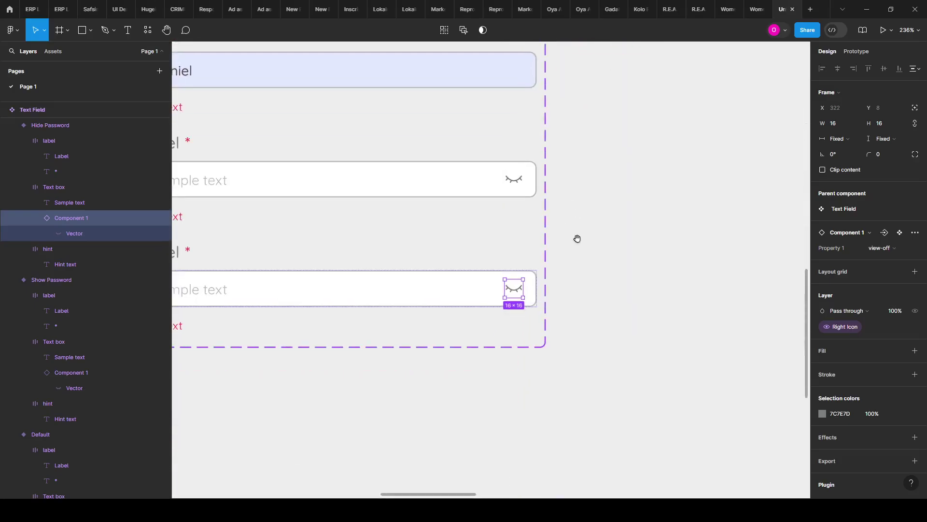
scroll(578, 238, "up", 7)
scroll(618, 153, "down", 3)
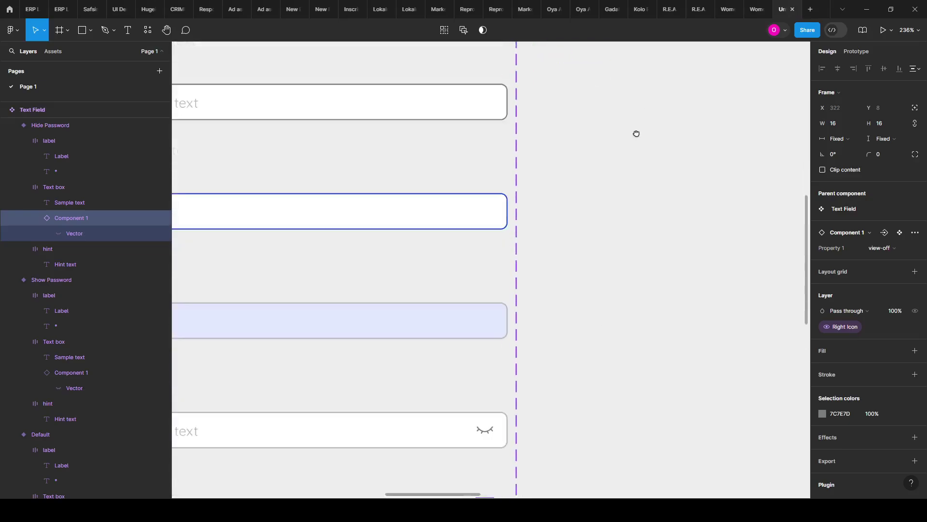
scroll(636, 133, "right", 3)
left_click(879, 247)
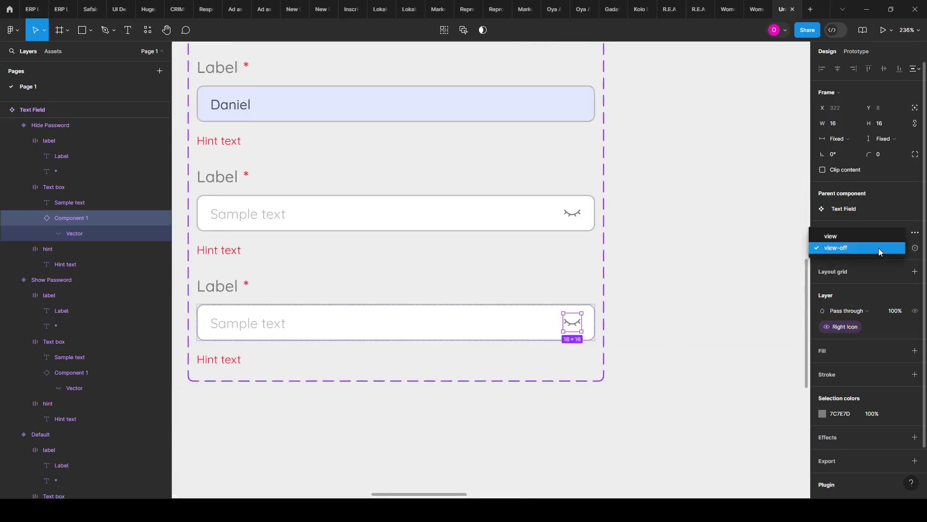
left_click(865, 235)
scroll(715, 292, "down", 3)
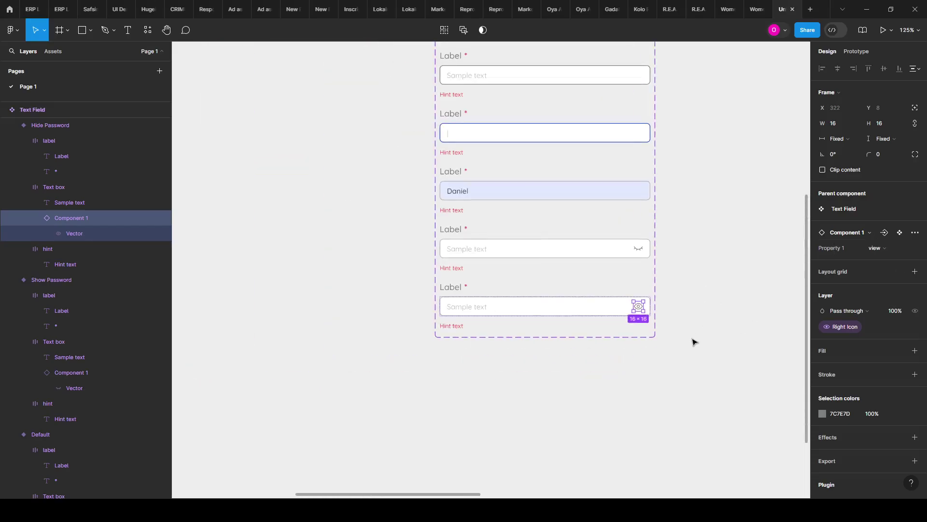
left_click(647, 335)
scroll(582, 315, "up", 2)
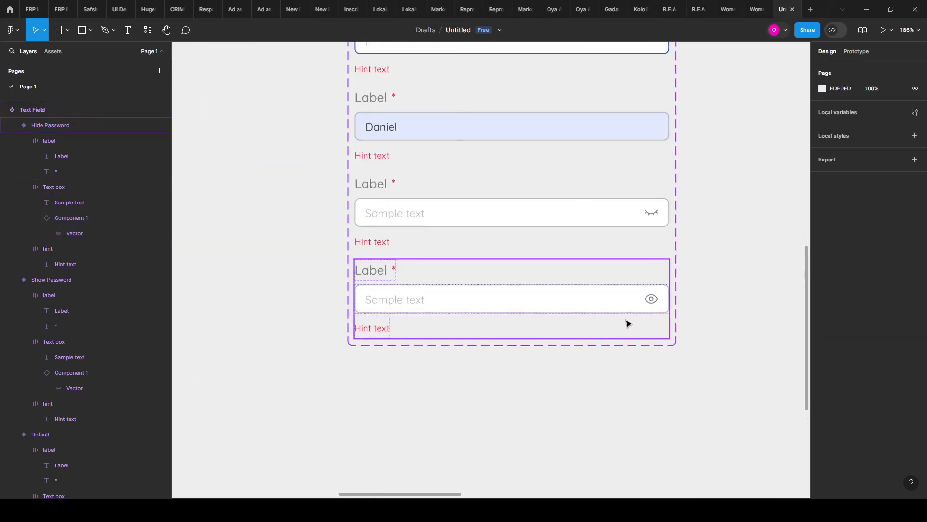
scroll(454, 294, "up", 3)
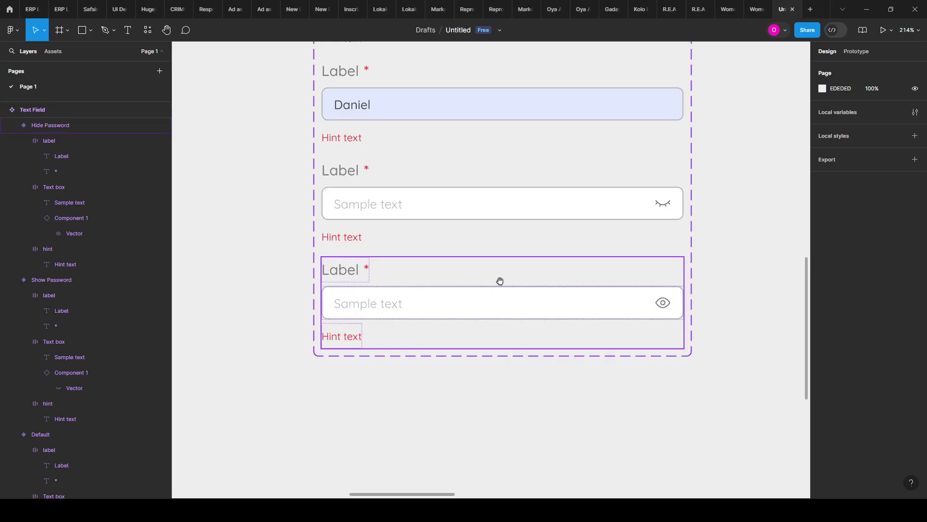
scroll(483, 271, "right", 2)
scroll(482, 271, "down", 1)
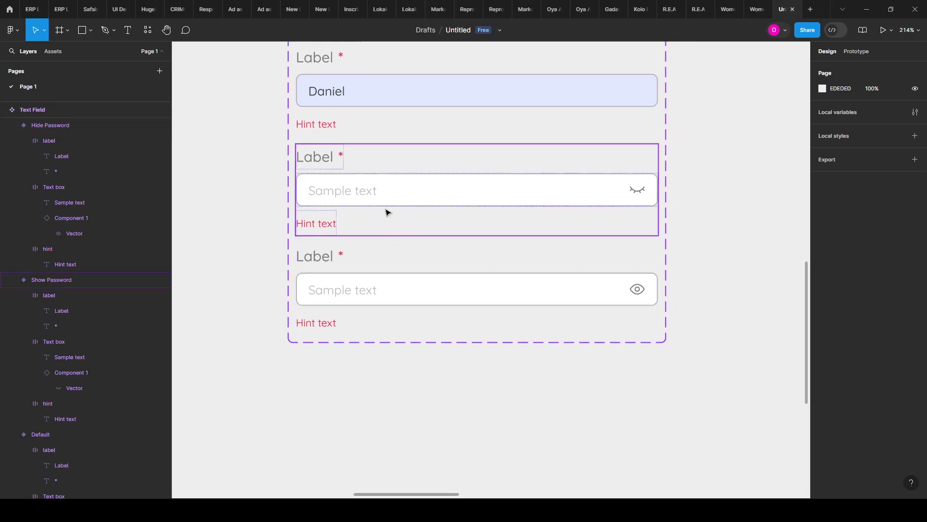
scroll(338, 192, "up", 1)
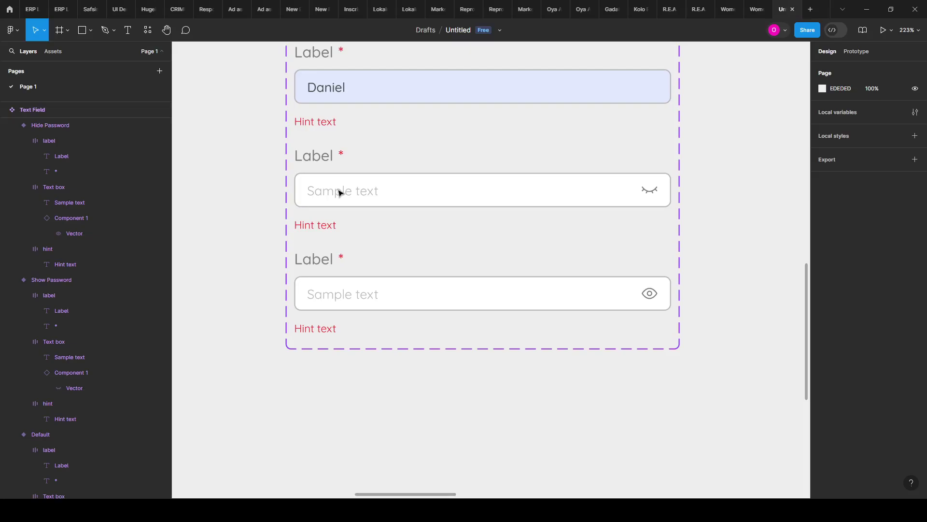
Step: Replace the Hide Password field's Sample text with a long row of asterisks
double_click(338, 192)
double_click(338, 189)
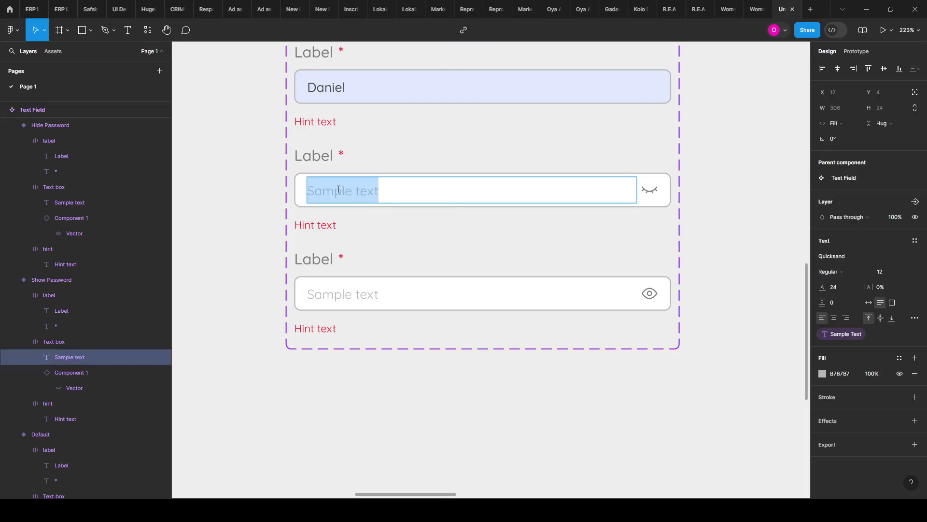
type("--")
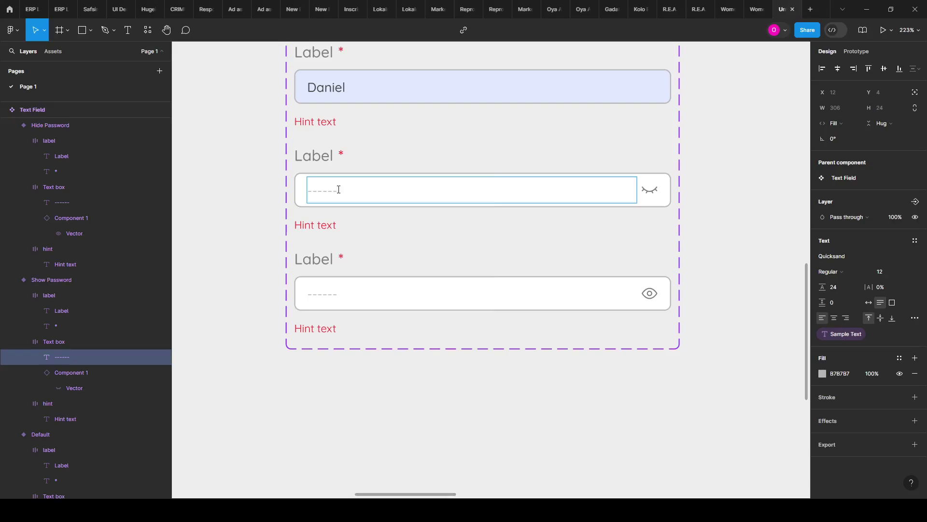
type("---")
key("BackSpace")
key("BackSpace")
key("BackSpace")
key("BackSpace")
key("BackSpace")
type("**")
key("ctrl+v")
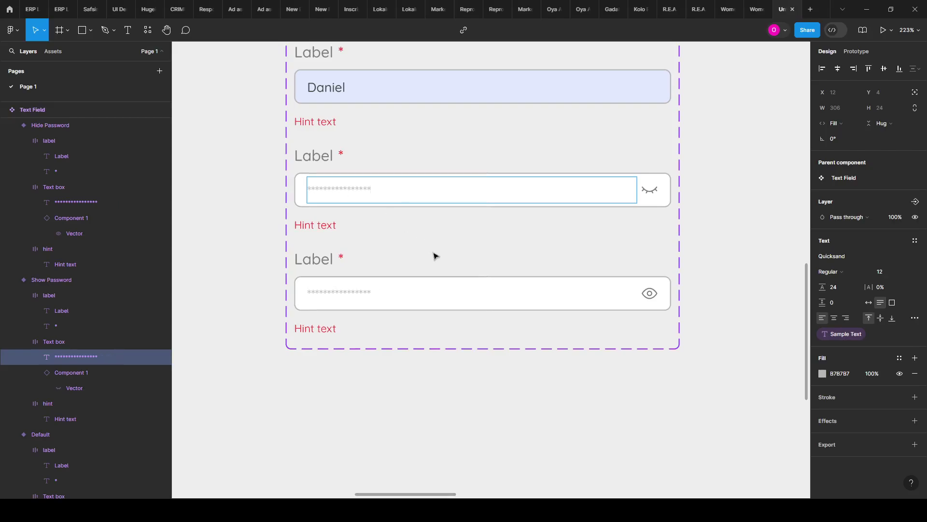
left_click(443, 303)
Step: Select the password text layers in the lower and upper password fields
left_click(444, 305)
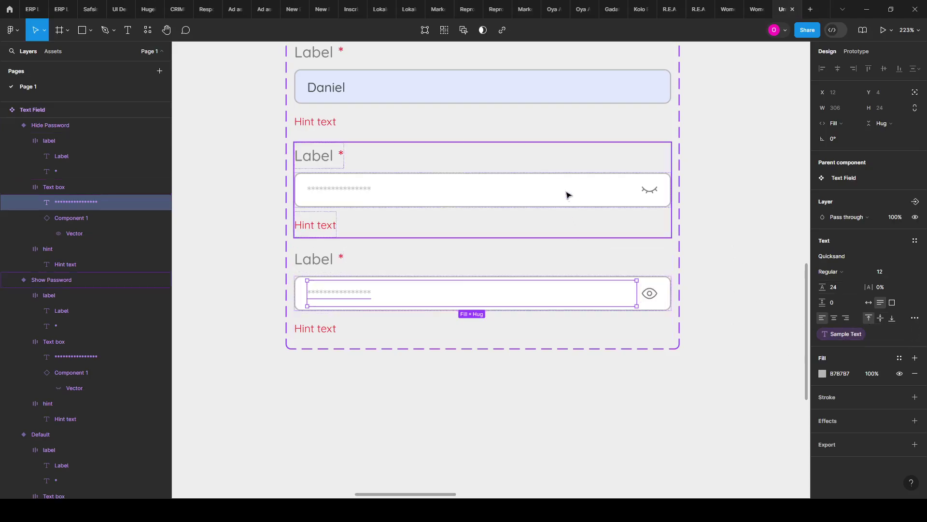
left_click(348, 197)
left_click(338, 198)
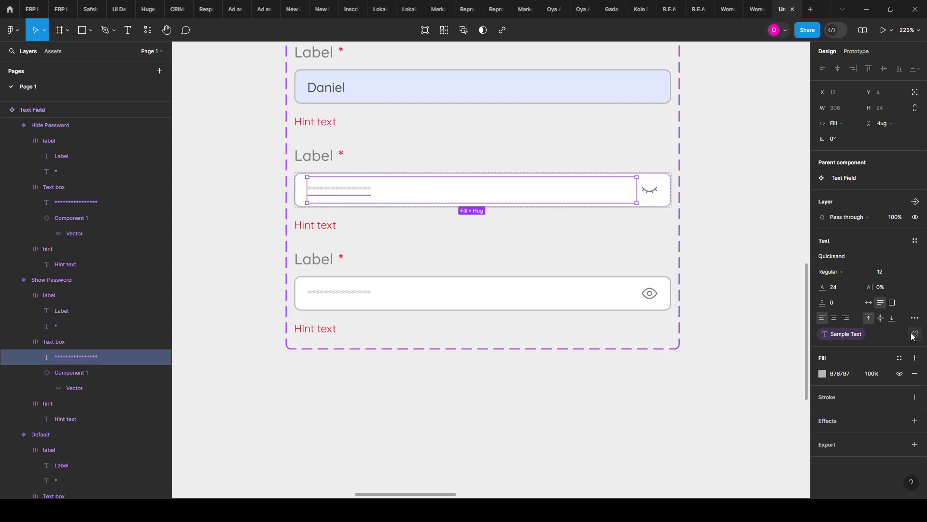
Step: Bind the upper password text to a new text property named Password off
left_click(911, 333)
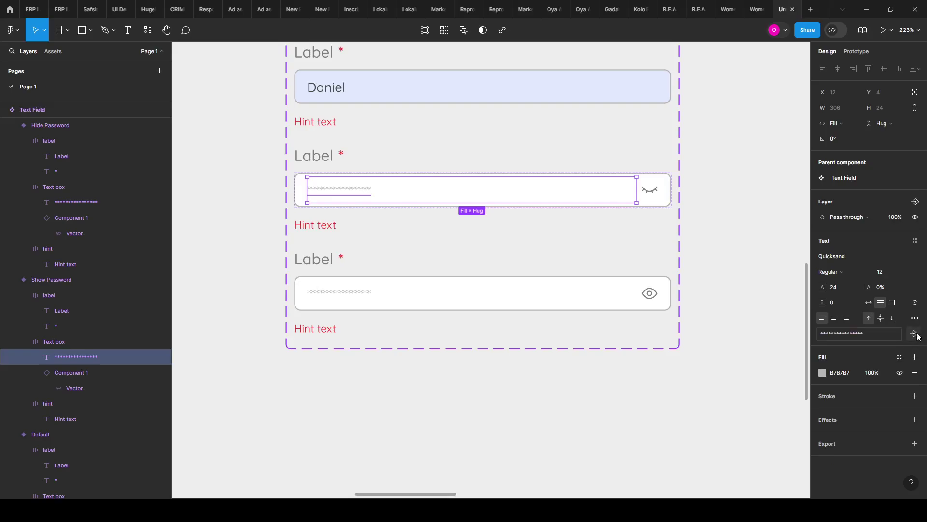
left_click(915, 334)
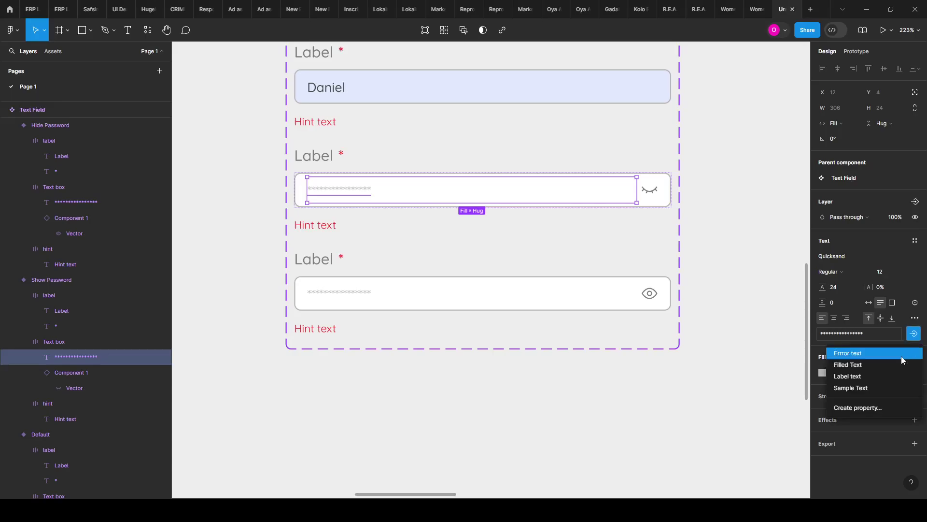
left_click(875, 407)
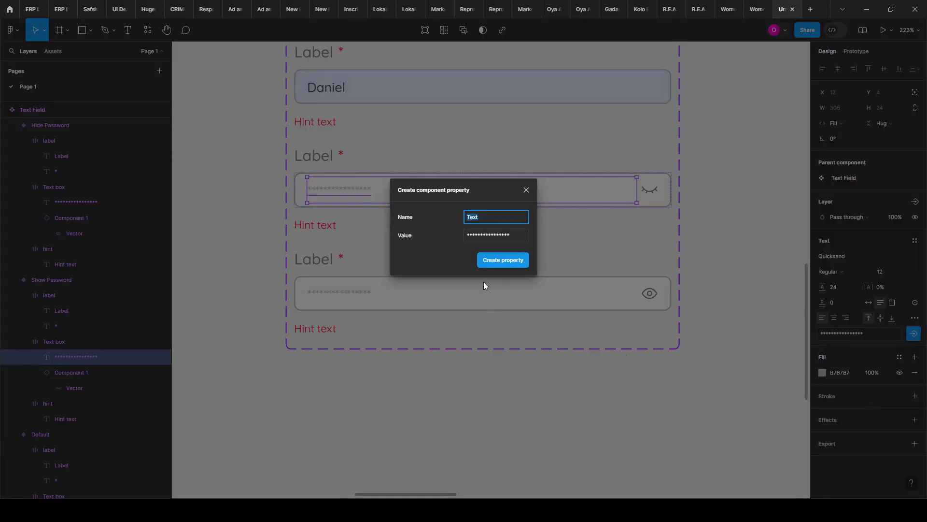
type("Pa")
key("BackSpace")
type("Hidden")
key("ctrl+a")
key("BackSpace")
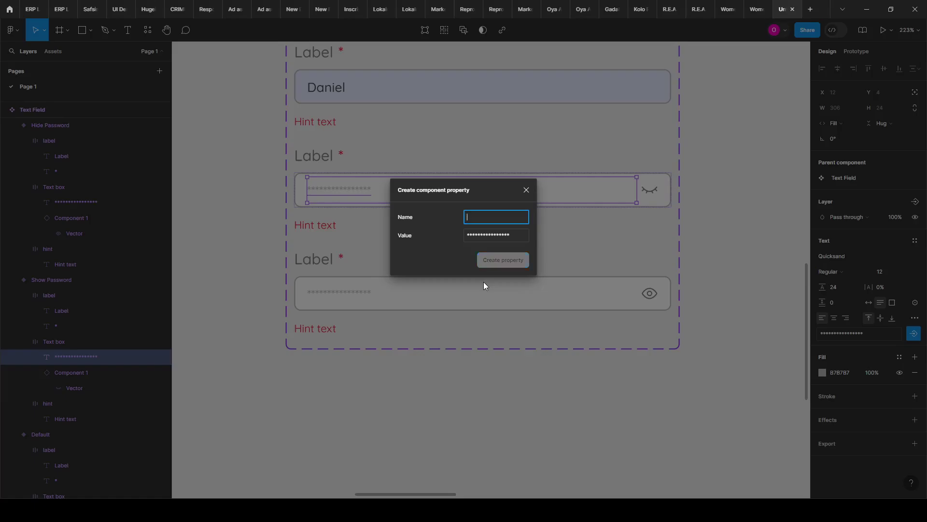
type("Password off")
left_click(524, 263)
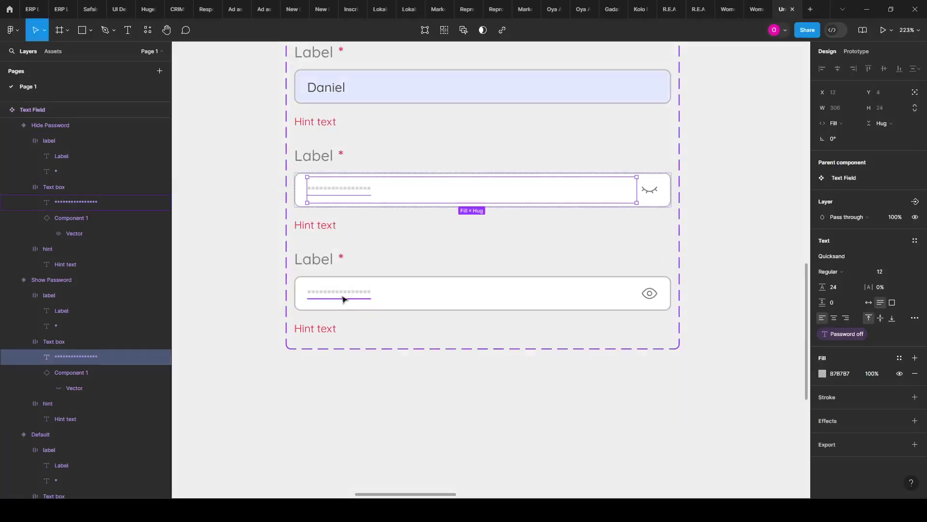
Step: Bind the lower password text to a new text property named Password on
left_click(343, 299)
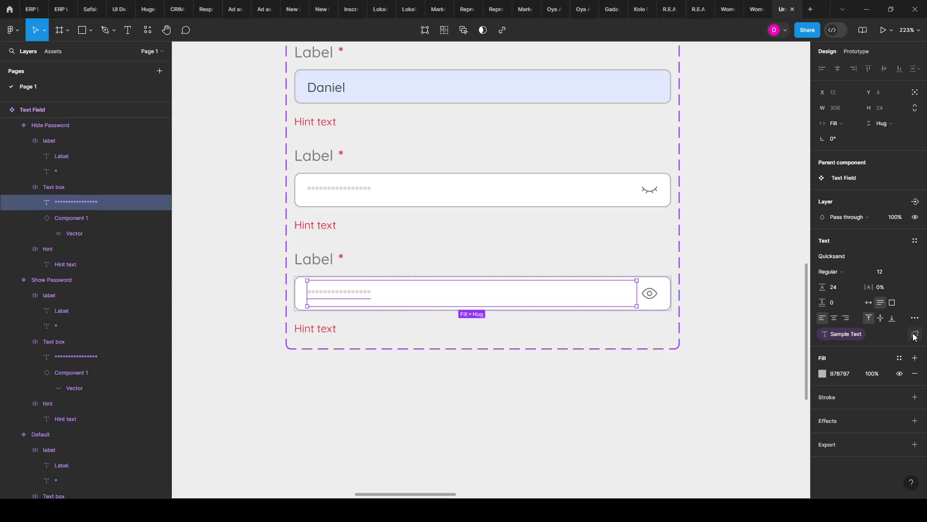
left_click(915, 334)
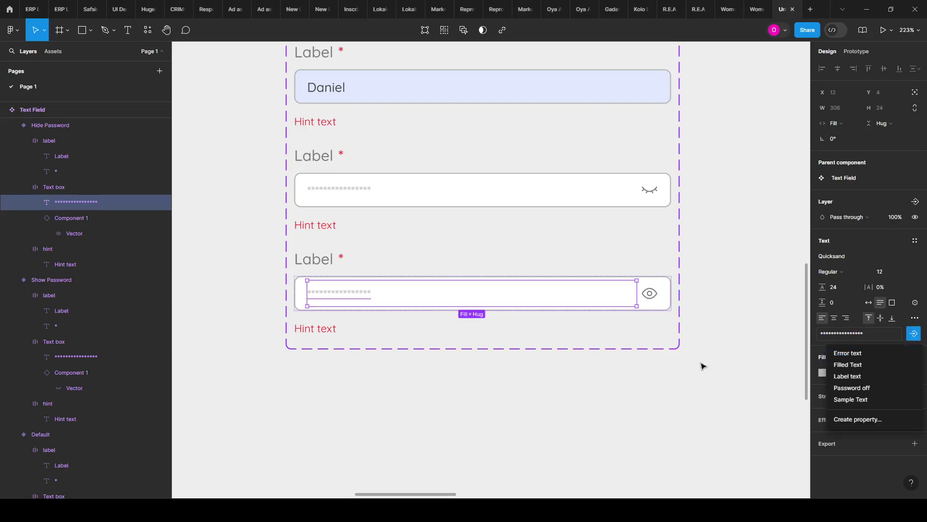
left_click(848, 419)
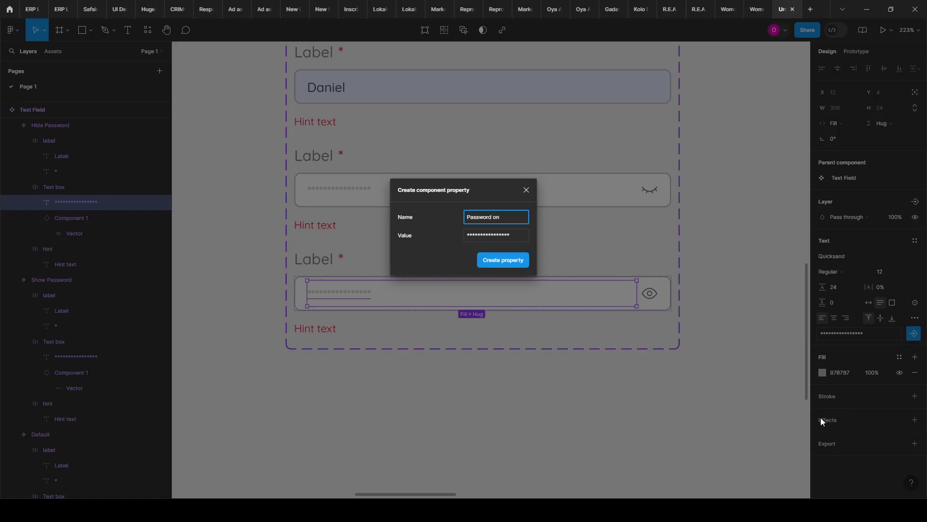
left_click(503, 260)
scroll(339, 249, "up", 1)
scroll(336, 282, "up", 2)
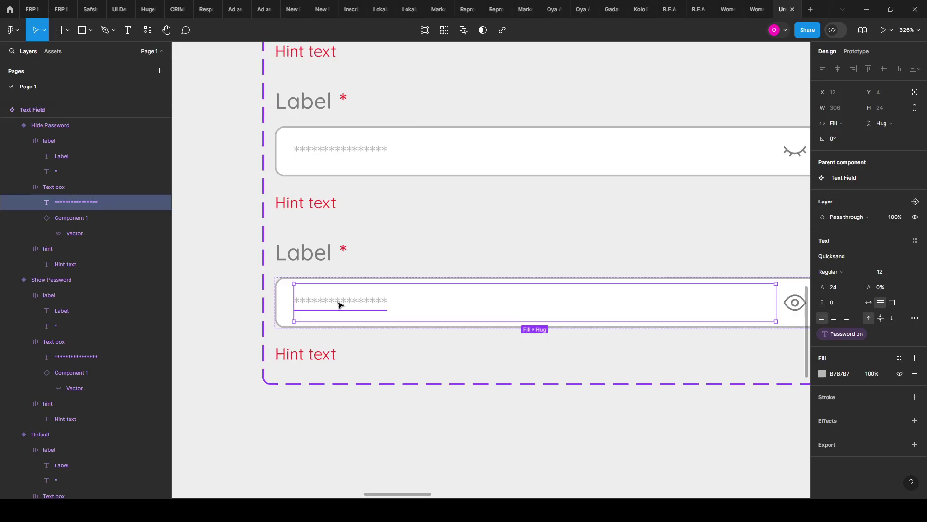
Step: Replace the lower field's asterisks with a readable sample password string
double_click(338, 302)
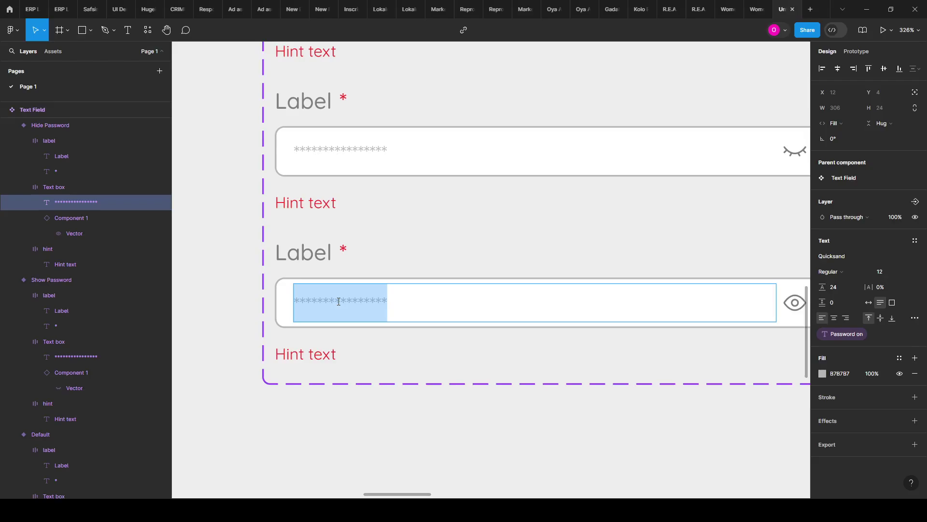
key("BackSpace")
type("1")
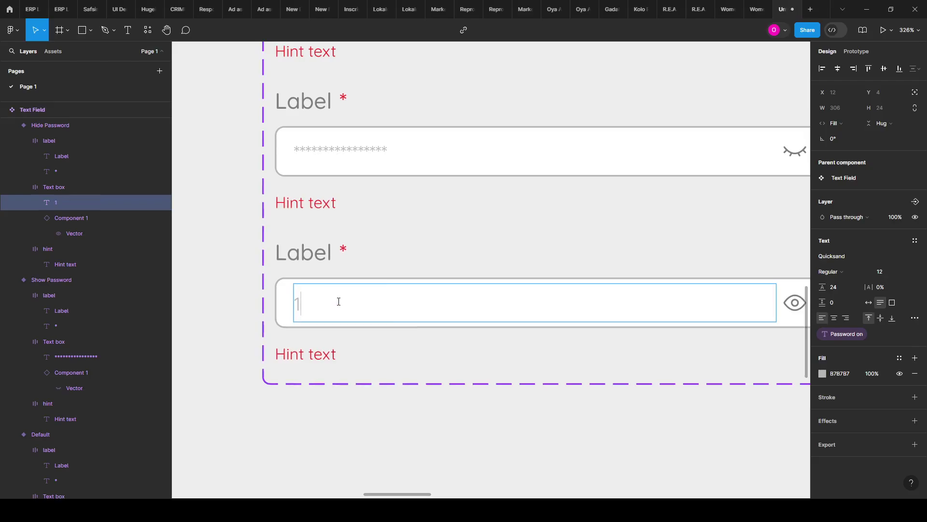
type("439504nds")
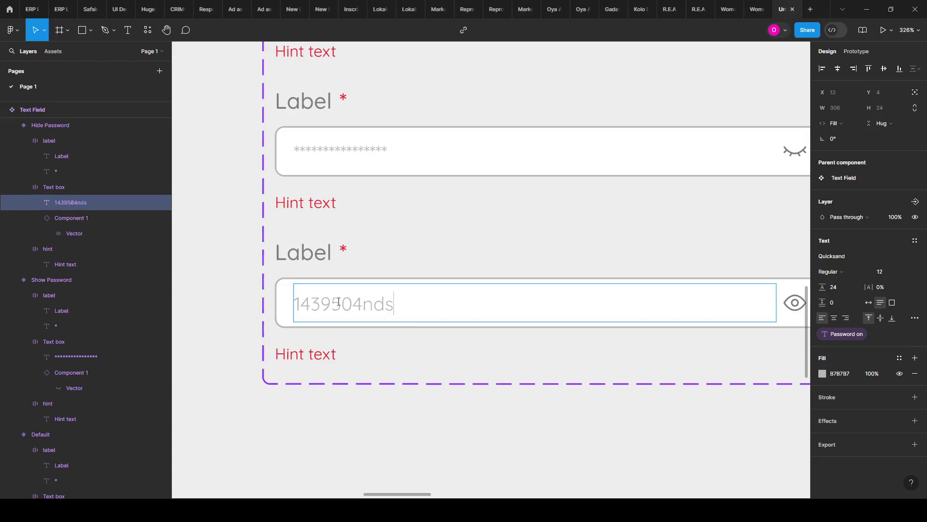
type("fngof")
key("BackSpace")
key("BackSpace")
key("BackSpace")
key("BackSpace")
key("BackSpace")
key("BackSpace")
key("BackSpace")
key("BackSpace")
type("SNDKdjf mfk")
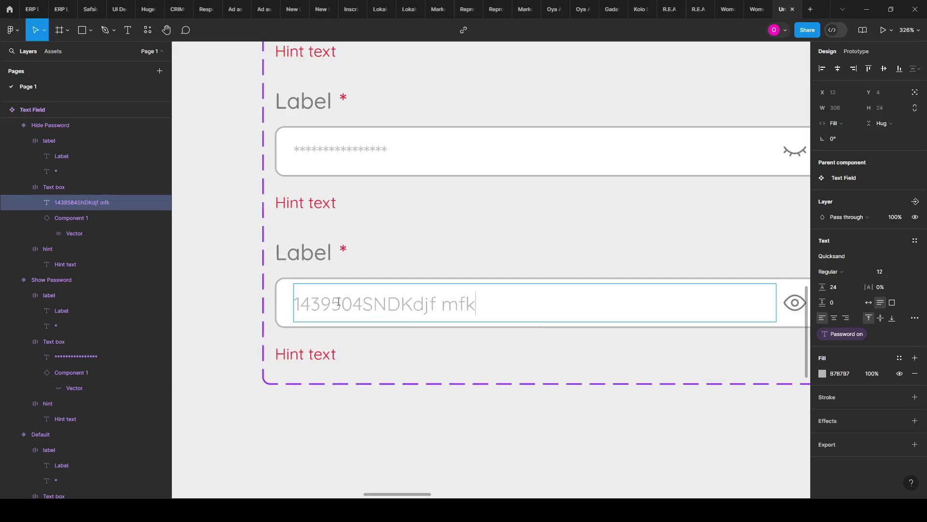
type("#@#")
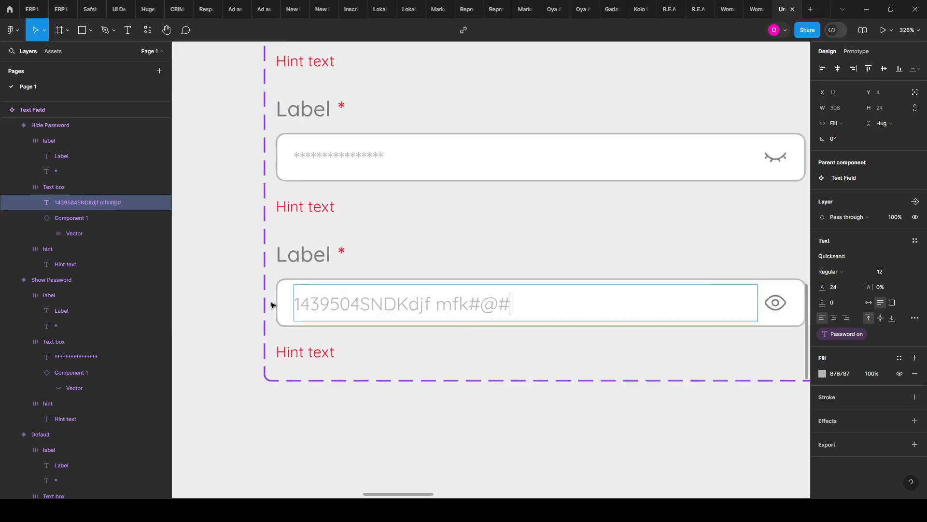
scroll(269, 304, "down", 5)
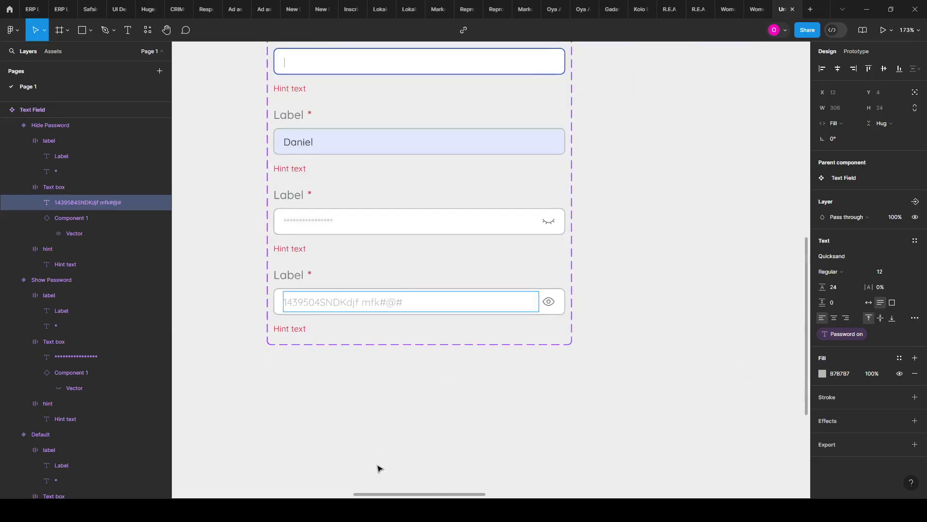
Step: Finish editing the sample password text and deselect it
key("Escape")
scroll(362, 408, "up", 3)
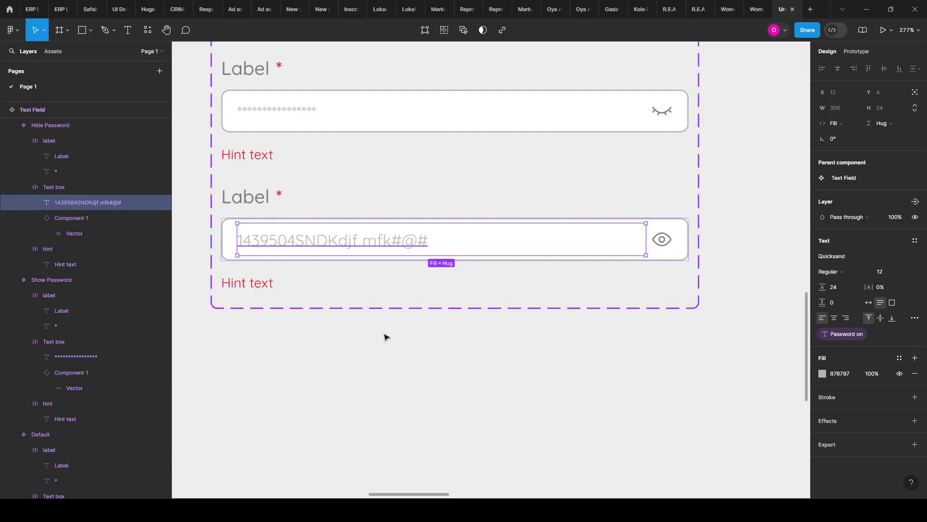
left_click(369, 359)
scroll(280, 265, "down", 3)
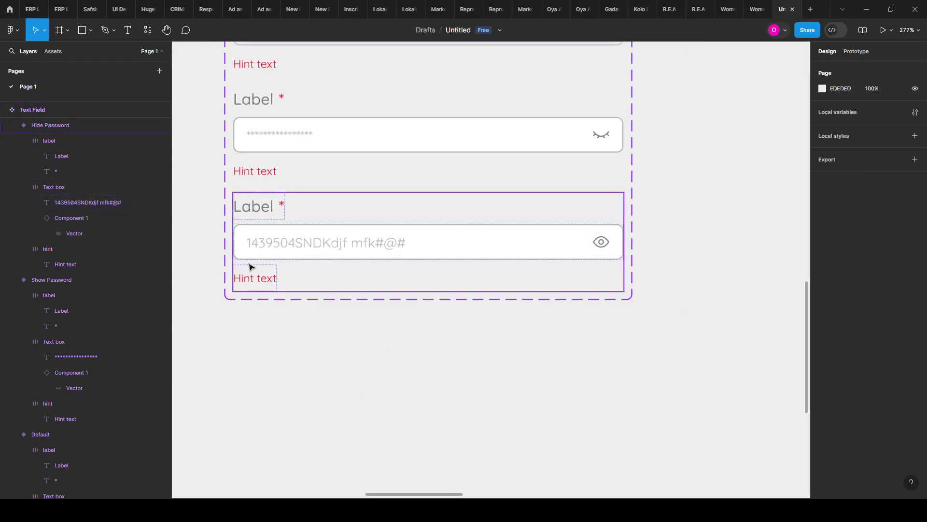
Step: Switch the Sign Up form's Password field to the Hide Password variant
left_click_drag(584, 253, 397, 274)
scroll(327, 337, "right", 10)
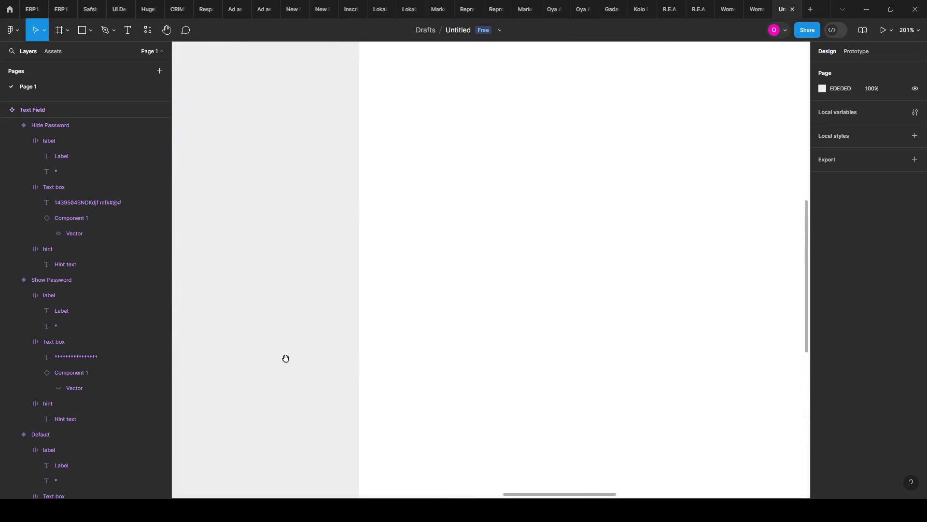
scroll(395, 338, "up", 3)
scroll(418, 307, "down", 2)
scroll(418, 308, "right", 5)
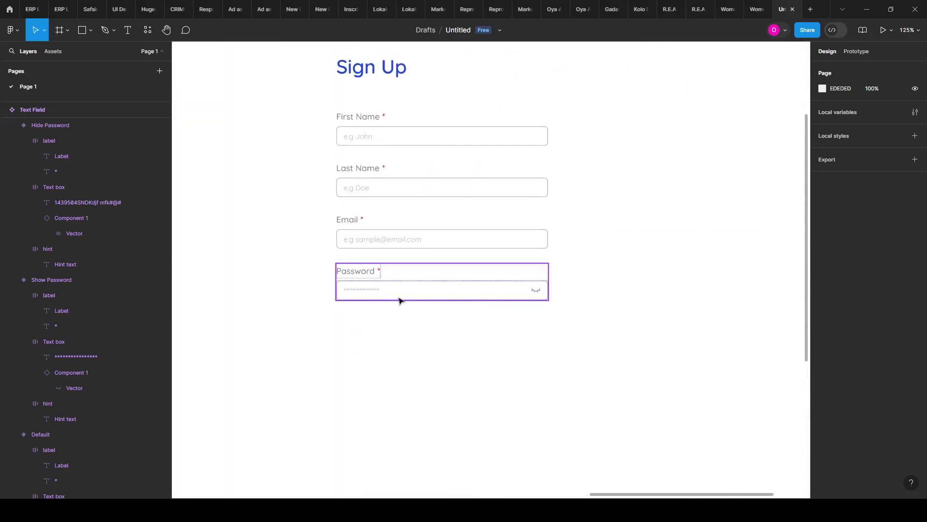
scroll(434, 270, "up", 1)
scroll(406, 280, "up", 2)
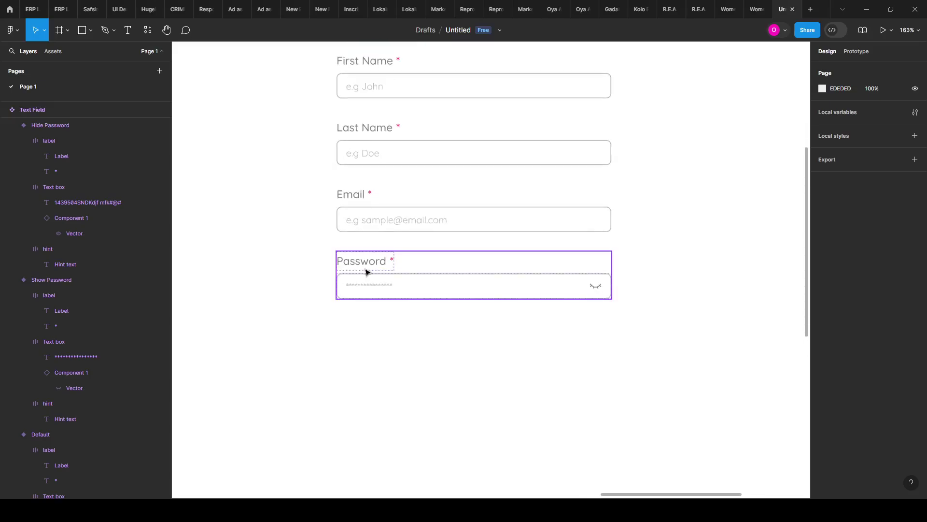
left_click(366, 272)
left_click(888, 209)
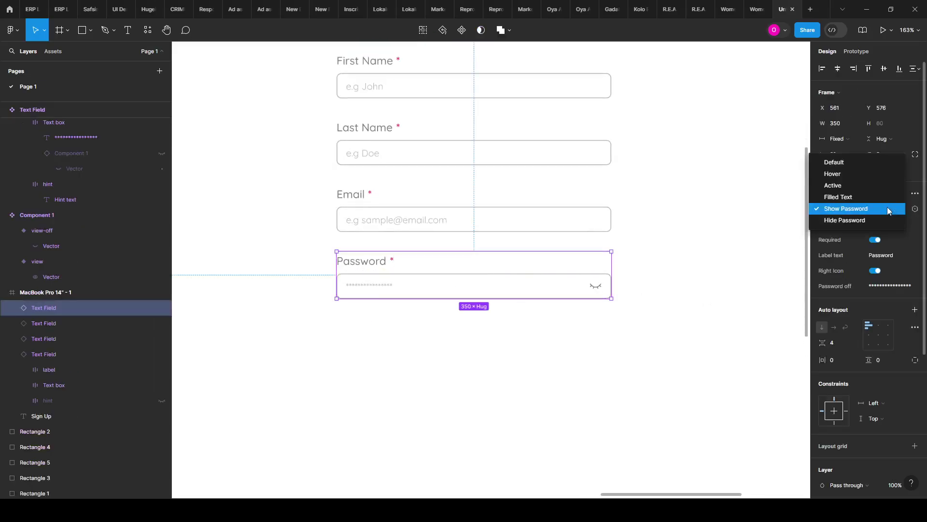
left_click(864, 220)
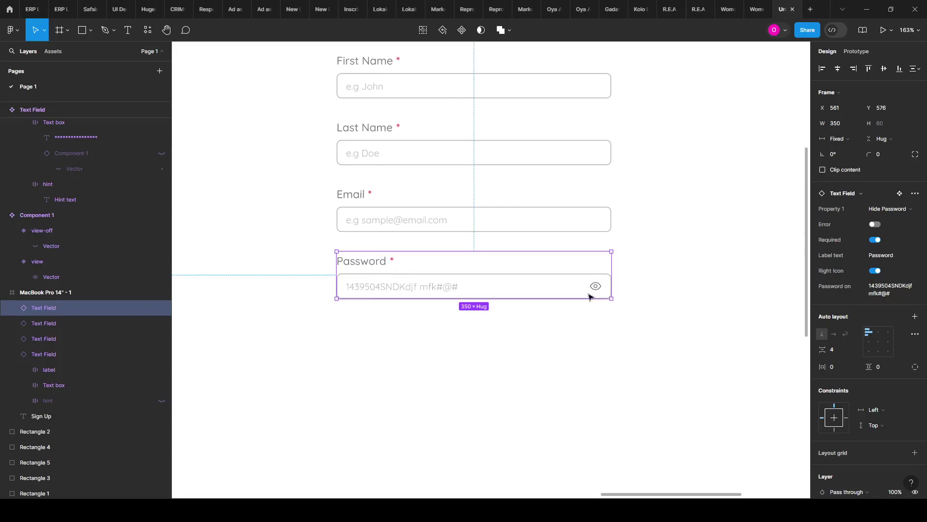
Step: Select the bottom variant of the Text Field component set
scroll(741, 271, "down", 10)
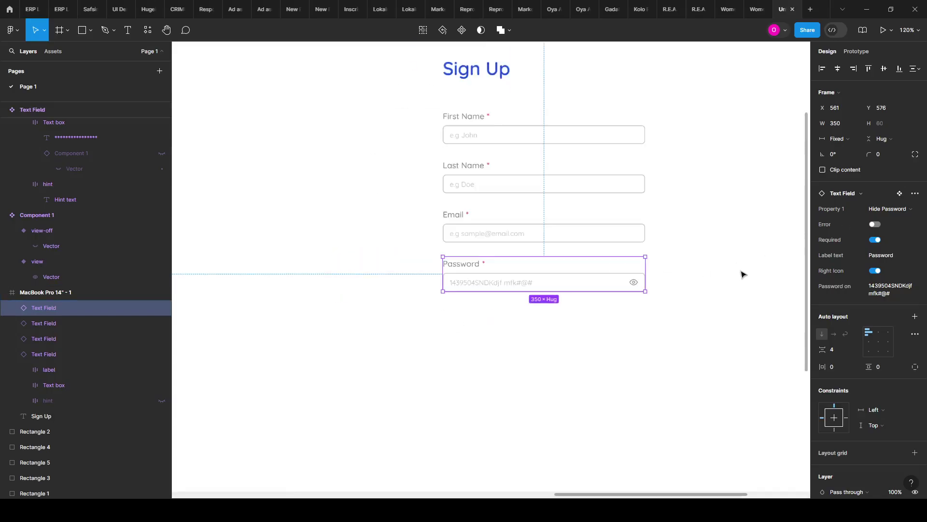
scroll(439, 323, "up", 3)
scroll(500, 302, "up", 3)
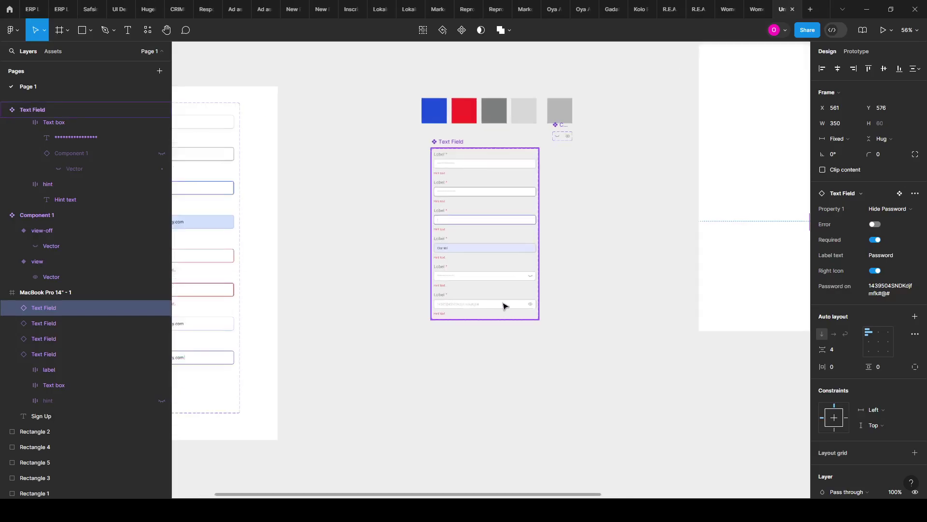
left_click(459, 300)
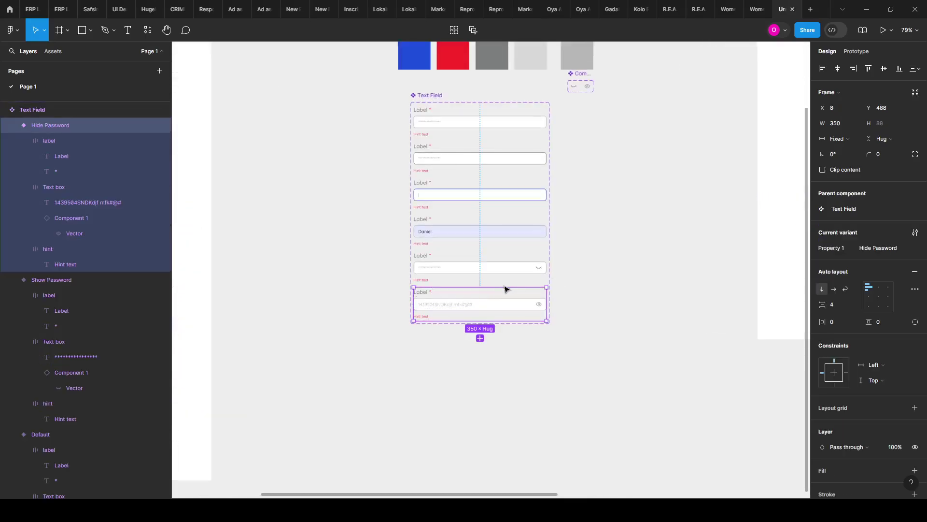
Step: Rename the second-to-last variant's Property 1 value to Hide Password
scroll(505, 288, "up", 6)
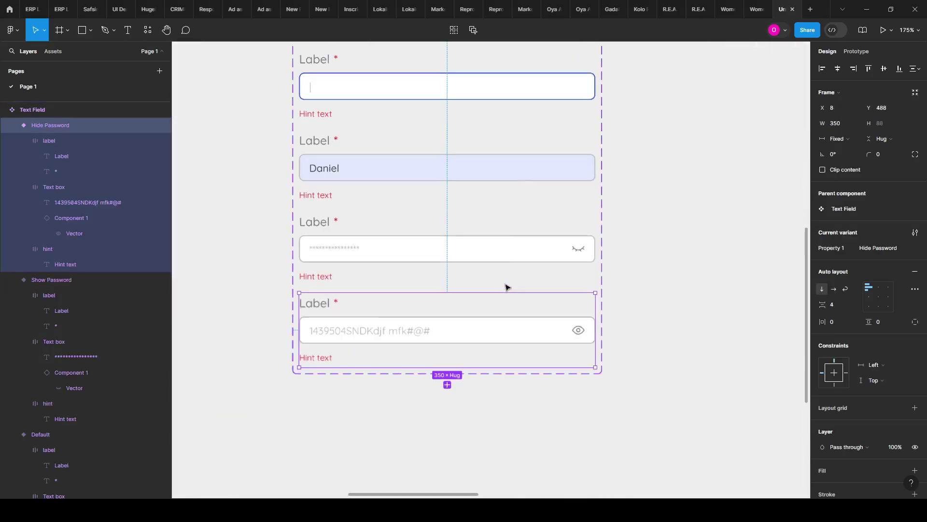
left_click(444, 261)
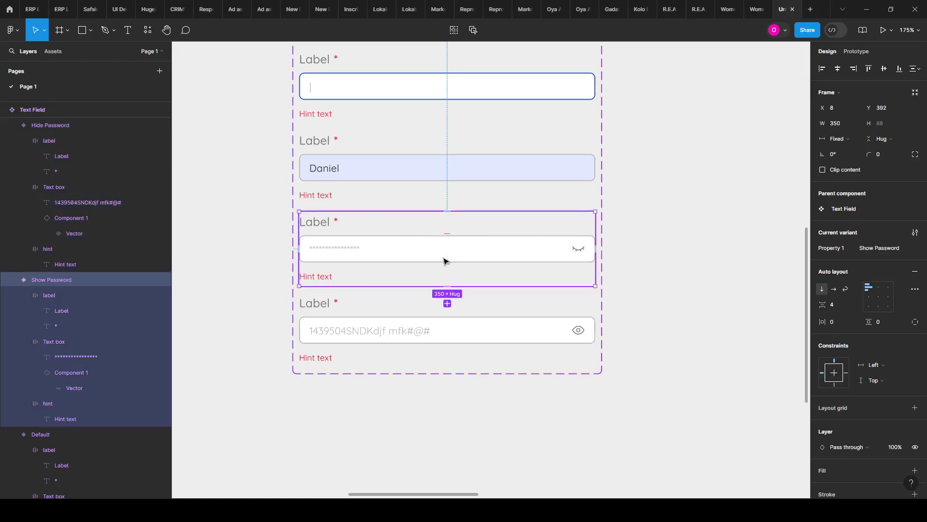
left_click(877, 248)
left_click(877, 248)
double_click(877, 248)
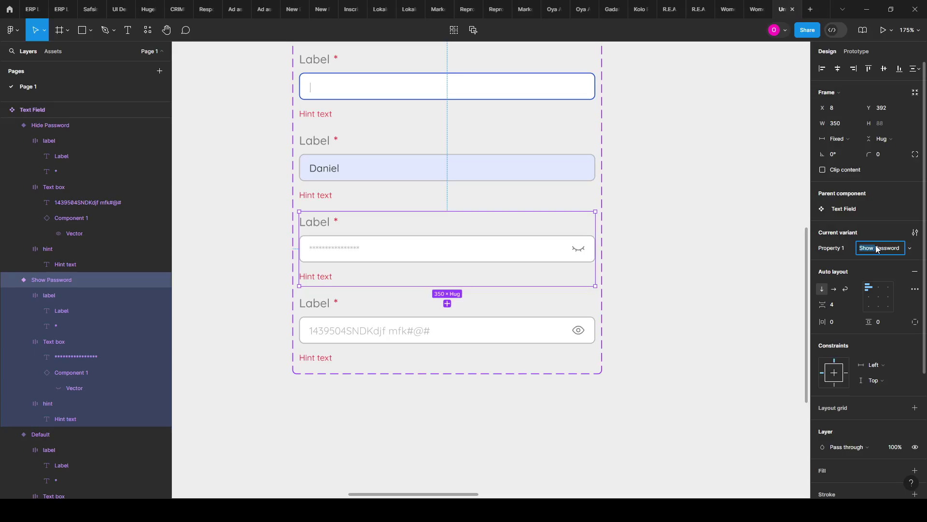
type("Ho")
type("ide")
key("Return")
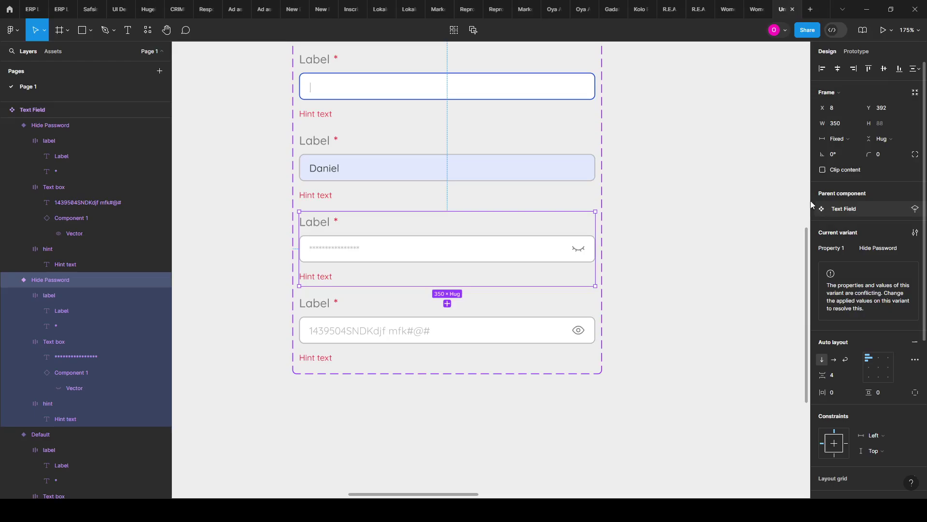
Step: Confirm ShowPassword as the bottom variant's name
left_click(481, 315)
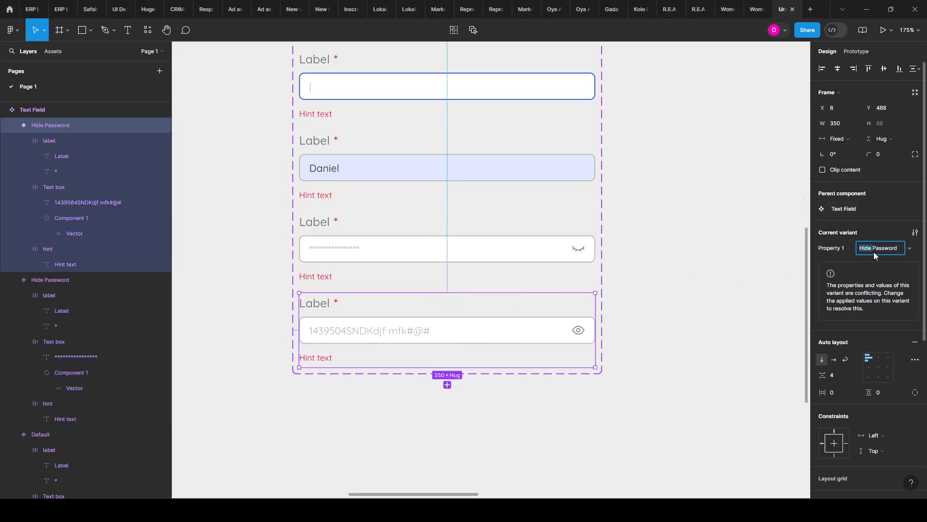
key("Return")
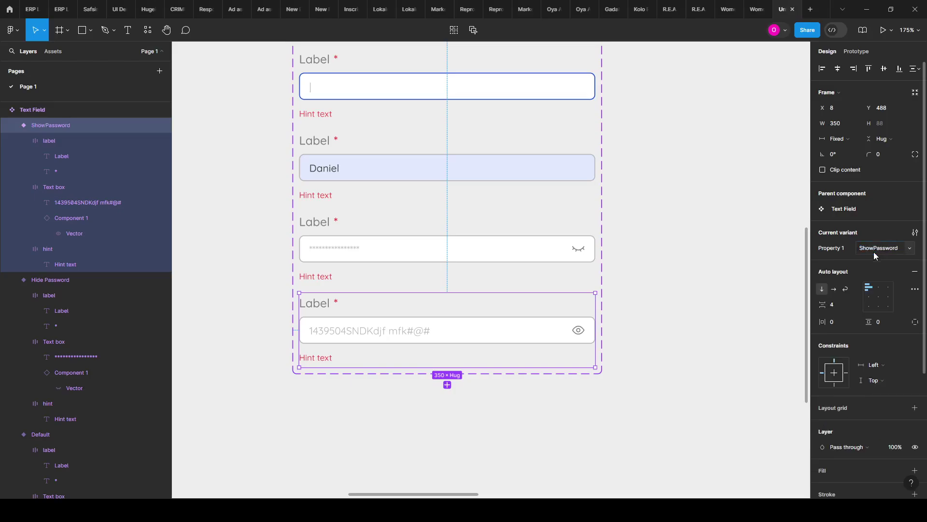
scroll(372, 271, "down", 2)
scroll(372, 272, "down", 4)
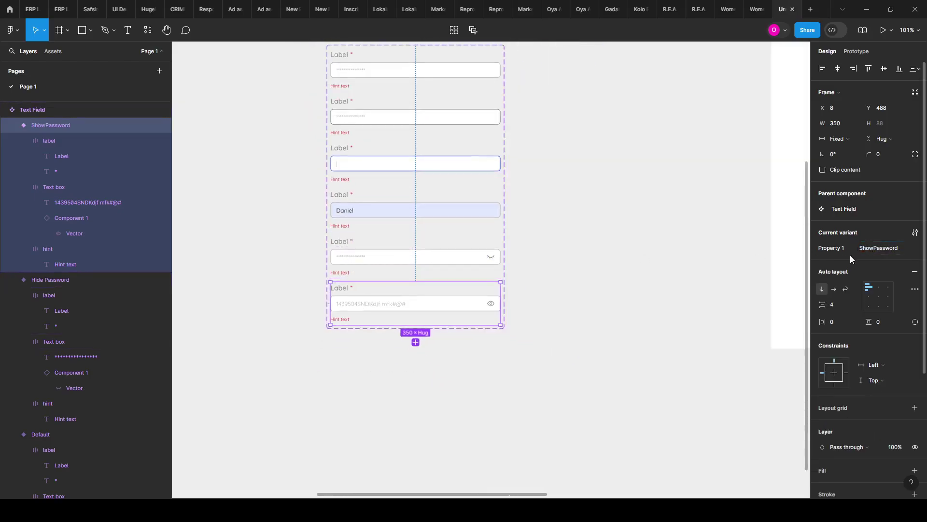
Step: Rename the variant's Property 1 value to Show Password
left_click(874, 247)
left_click(725, 288)
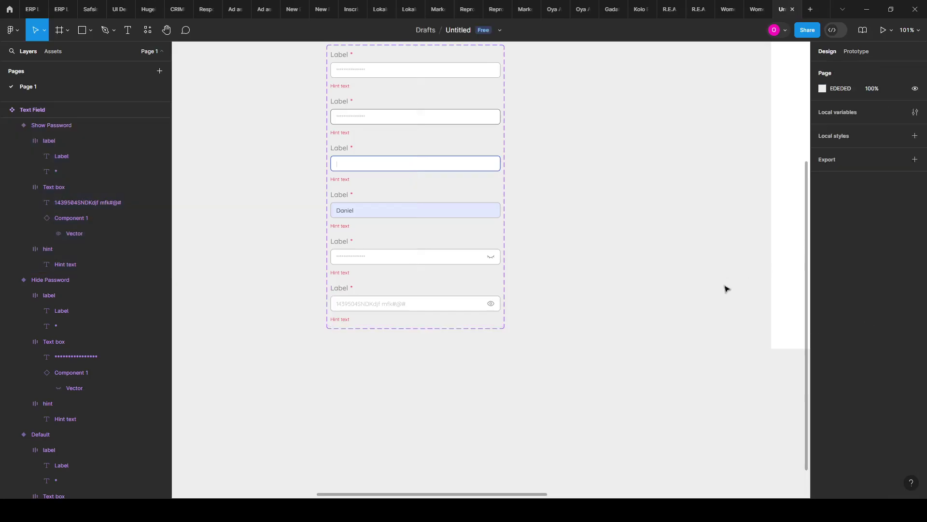
scroll(513, 277, "down", 2)
Step: Set the Sign Up form's password field to the Hide Password variant
scroll(430, 256, "right", 5)
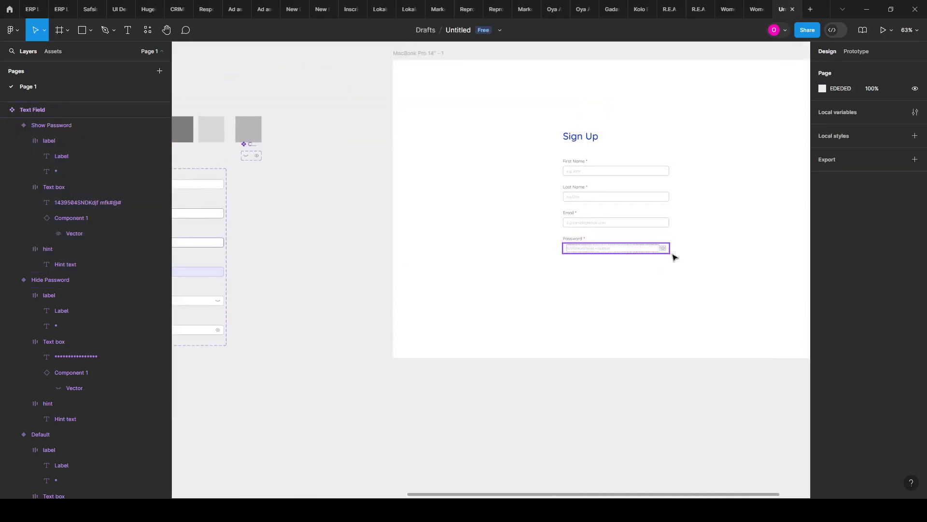
scroll(676, 249, "up", 3)
scroll(678, 246, "up", 3)
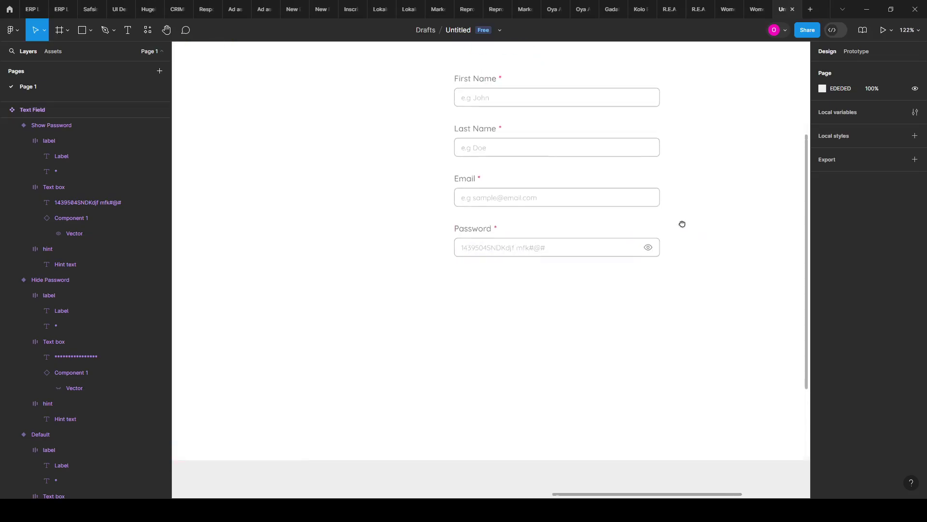
scroll(542, 244, "right", 2)
scroll(541, 244, "up", 2)
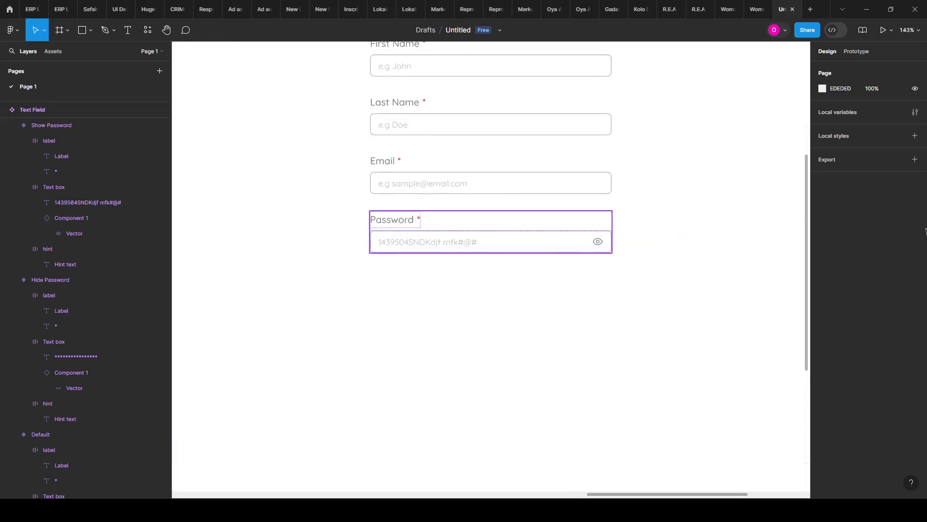
left_click(580, 232)
left_click(887, 209)
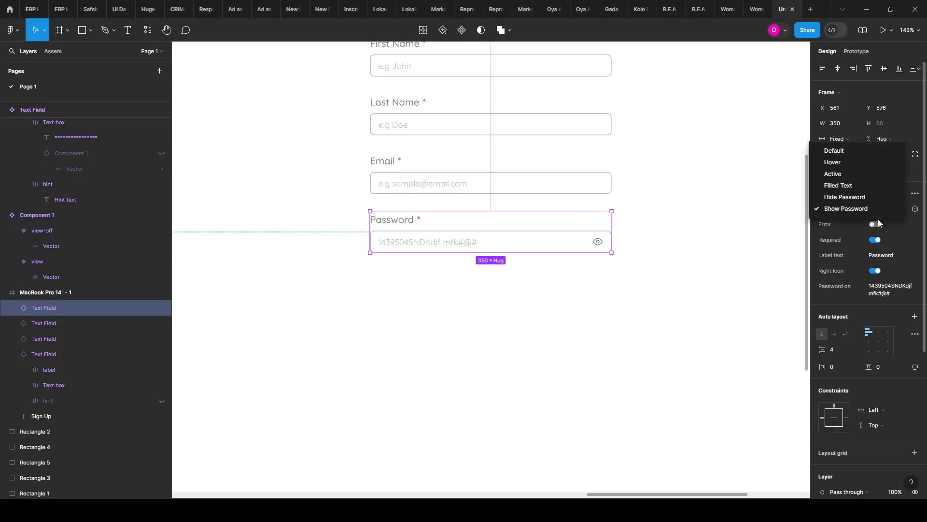
left_click(850, 197)
left_click(694, 285)
Step: Select the Show Password variant in the Text Field set
scroll(701, 256, "down", 3)
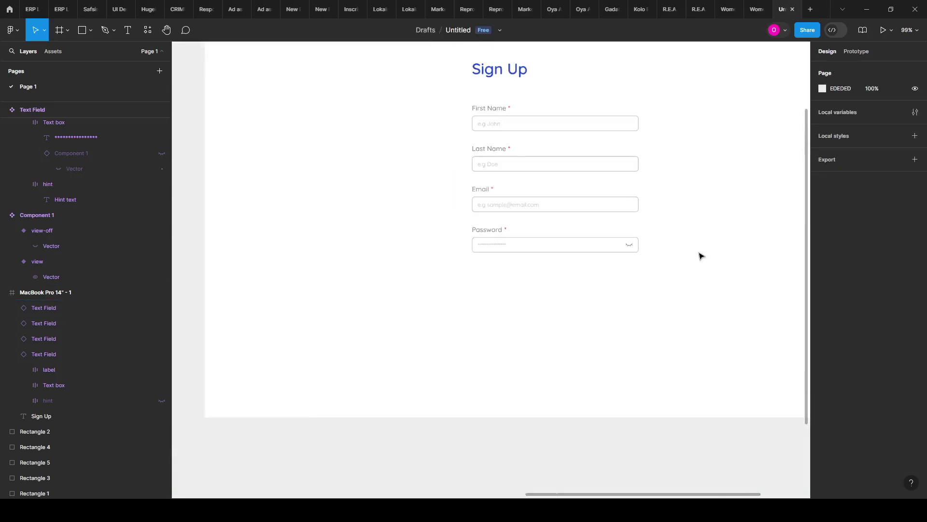
scroll(701, 256, "down", 2)
scroll(544, 336, "left", 10)
scroll(546, 277, "up", 2)
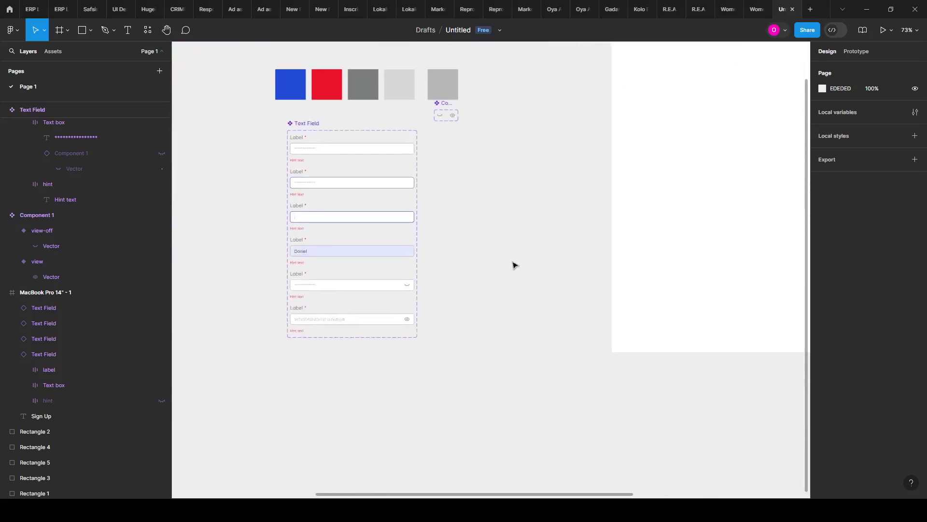
scroll(297, 346, "up", 4)
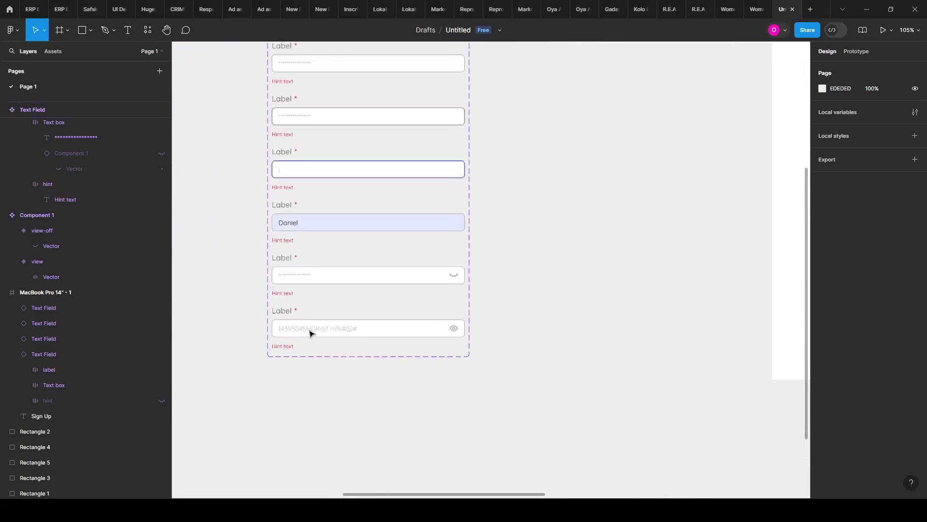
scroll(348, 294, "up", 3)
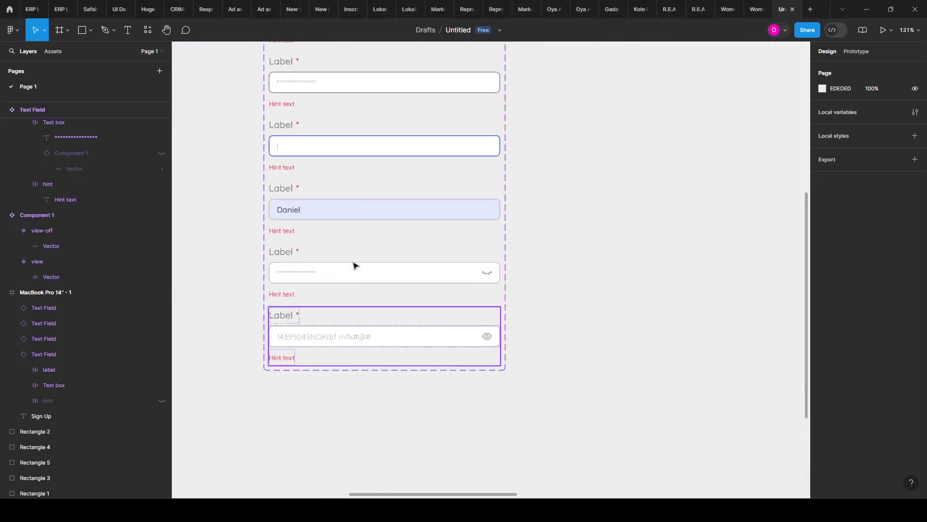
scroll(304, 340, "up", 1)
left_click(298, 333)
scroll(304, 329, "down", 1)
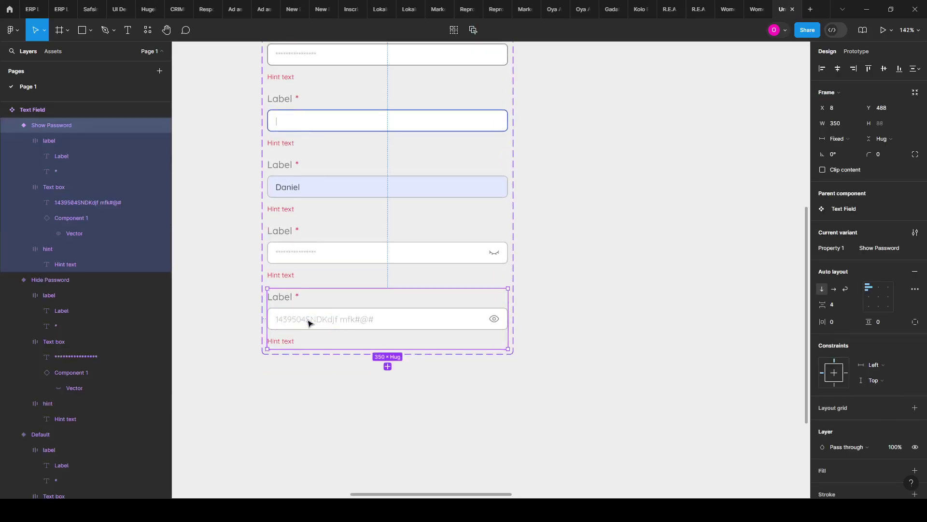
Step: Duplicate the Hide Password field as a seventh variant and name it Dropdown
scroll(302, 318, "up", 1)
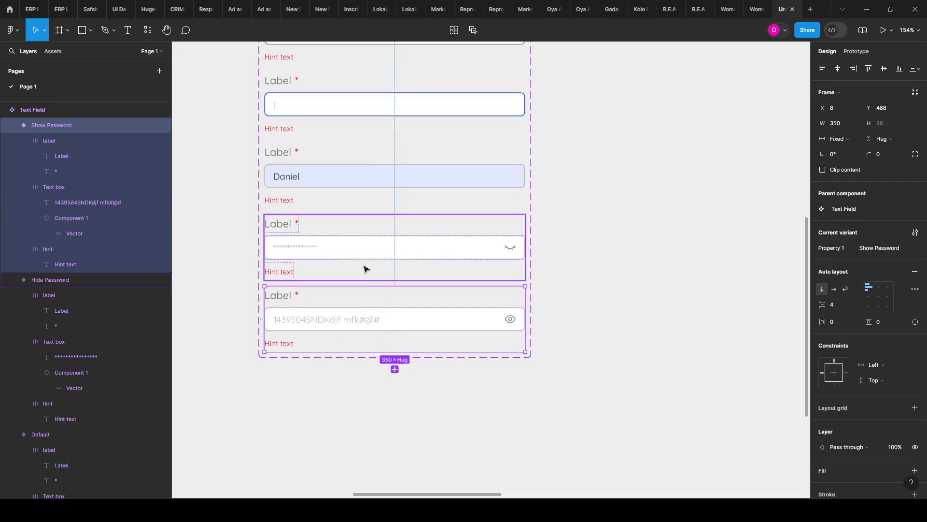
left_click(382, 300)
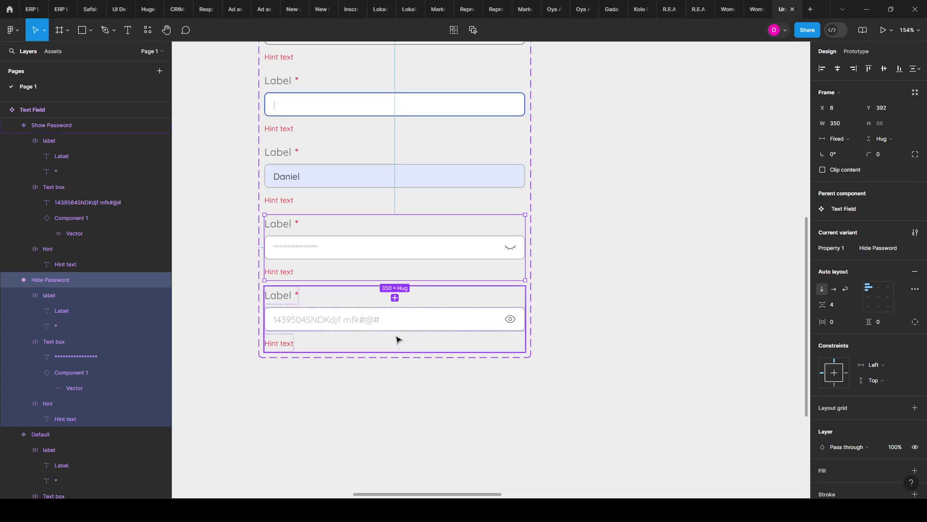
left_click(395, 298)
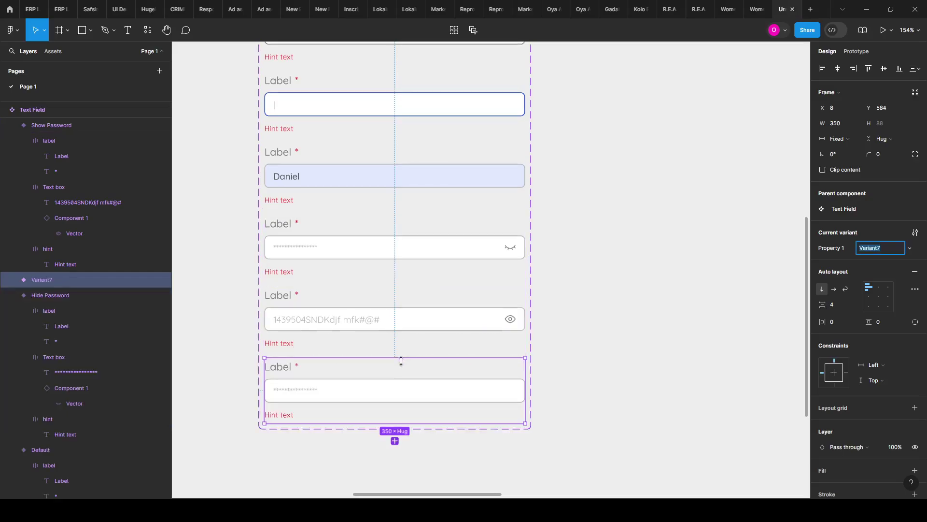
scroll(298, 392, "down", 1)
scroll(293, 389, "up", 1, "ctrl")
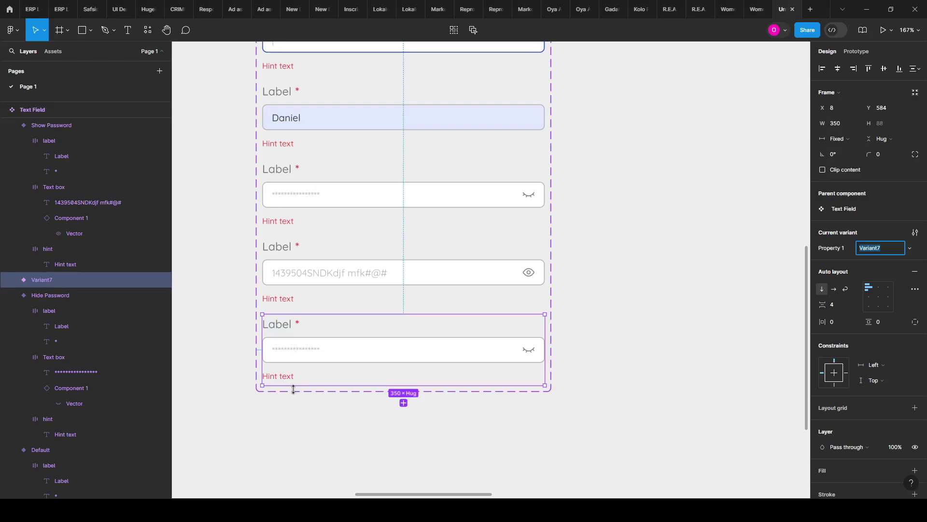
type("Dropdown")
key("Return")
scroll(284, 393, "up", 3, "ctrl")
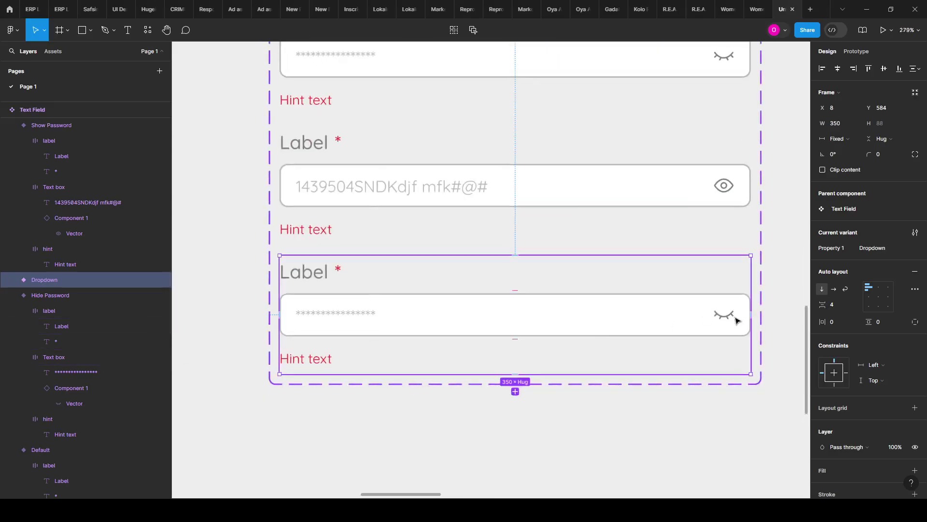
scroll(736, 321, "down", 6, "ctrl")
Step: Deselect the Dropdown variant and return to the Untitled design file
scroll(503, 243, "up", 3)
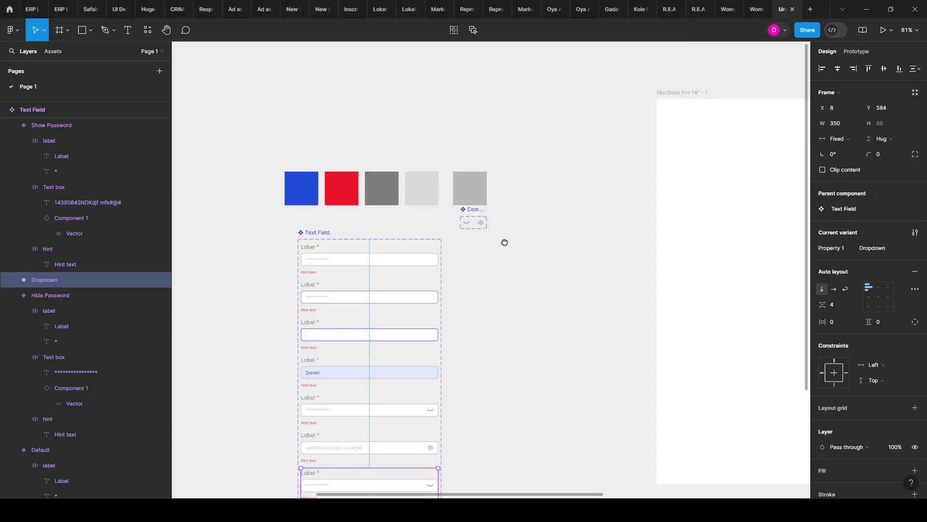
scroll(504, 242, "up", 2, "ctrl")
left_click(524, 212)
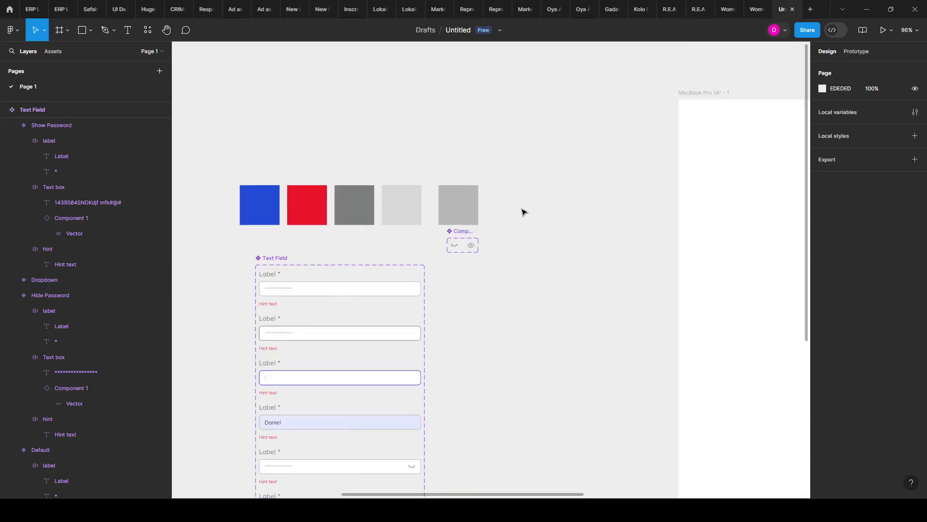
key("ctrl+slash")
type("hu")
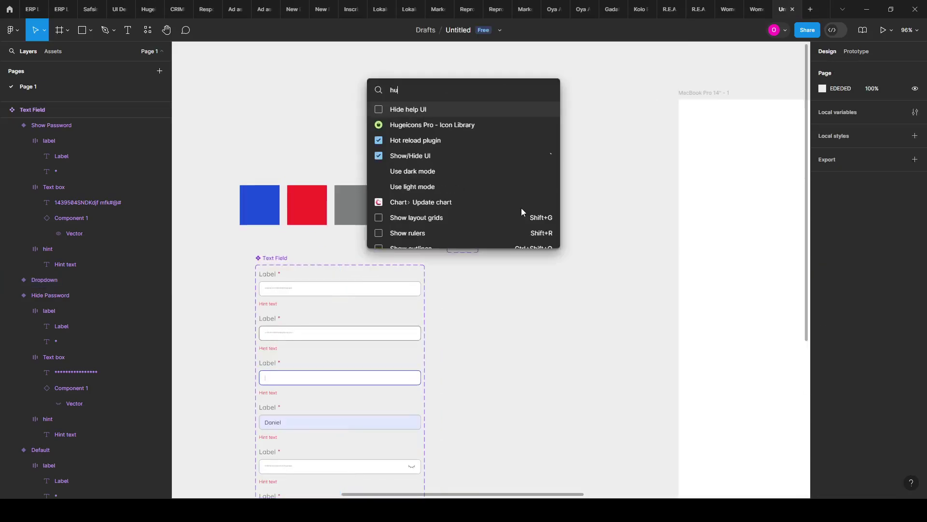
key("BackSpace")
key("BackSpace")
key("Escape")
key("ctrl+Tab")
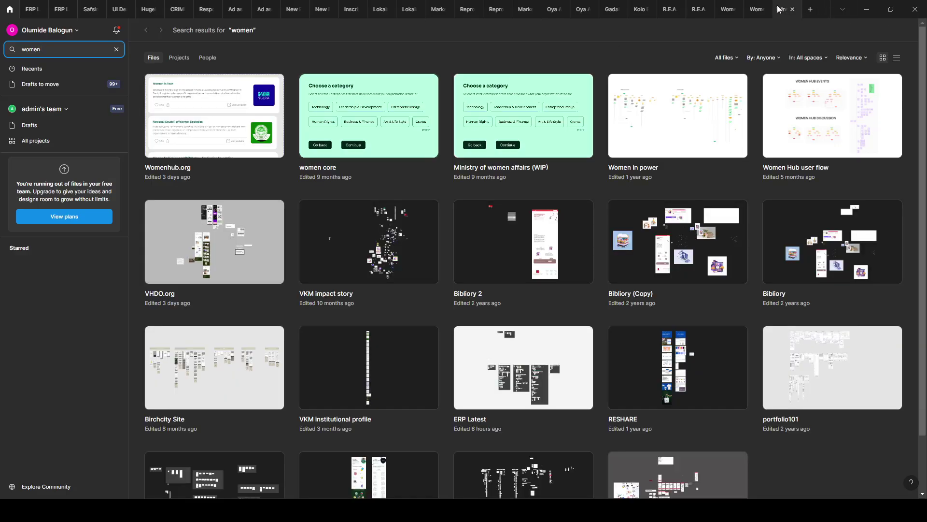
left_click(779, 9)
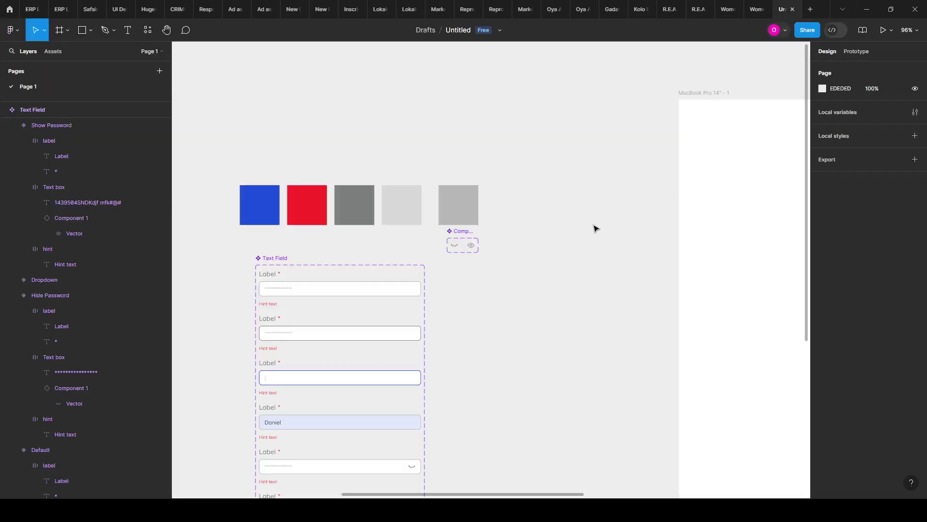
scroll(472, 292, "up", 5)
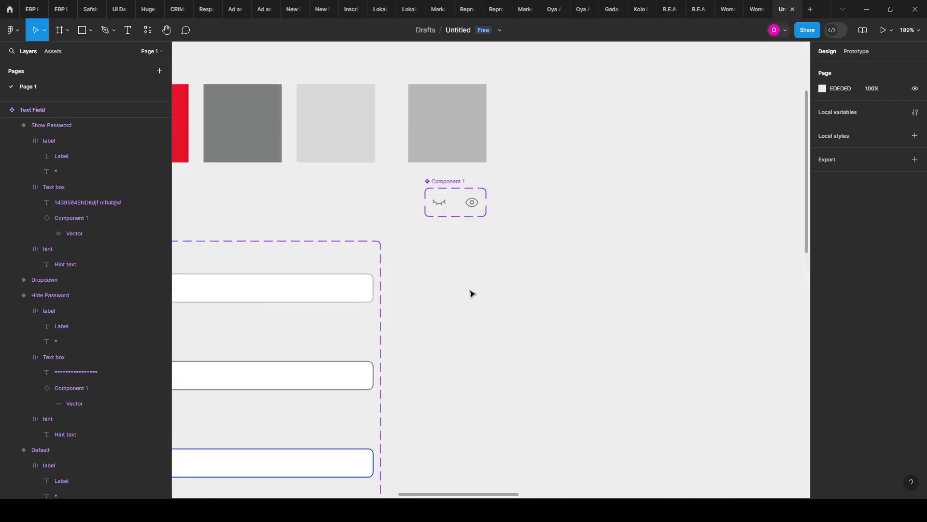
Step: Launch Hugeicons Pro - Icon Library via Quick Actions and search it for 'down'
key("ctrl+slash")
type("huge")
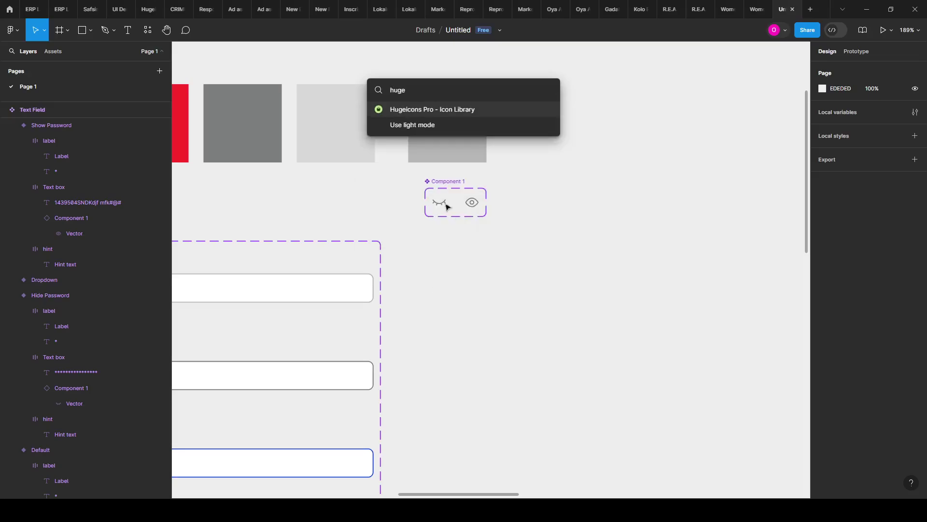
left_click(503, 106)
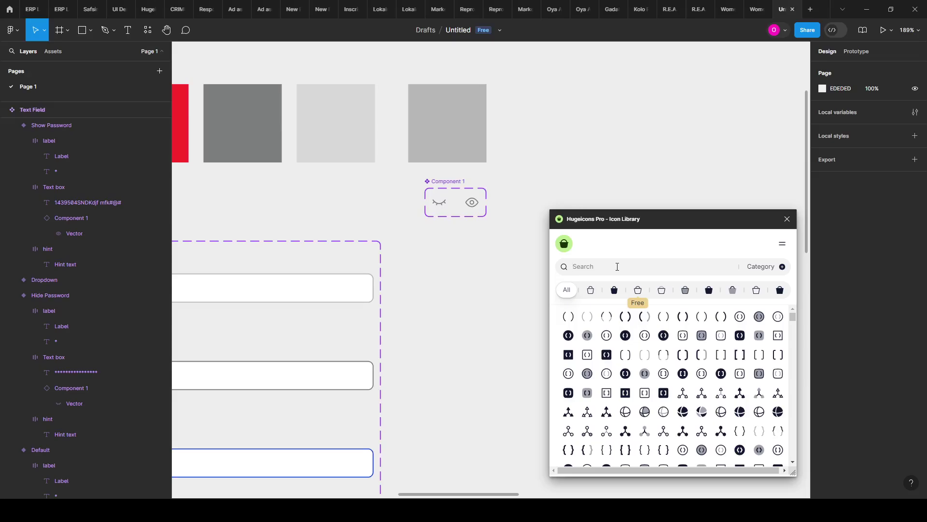
left_click(617, 267)
type("down")
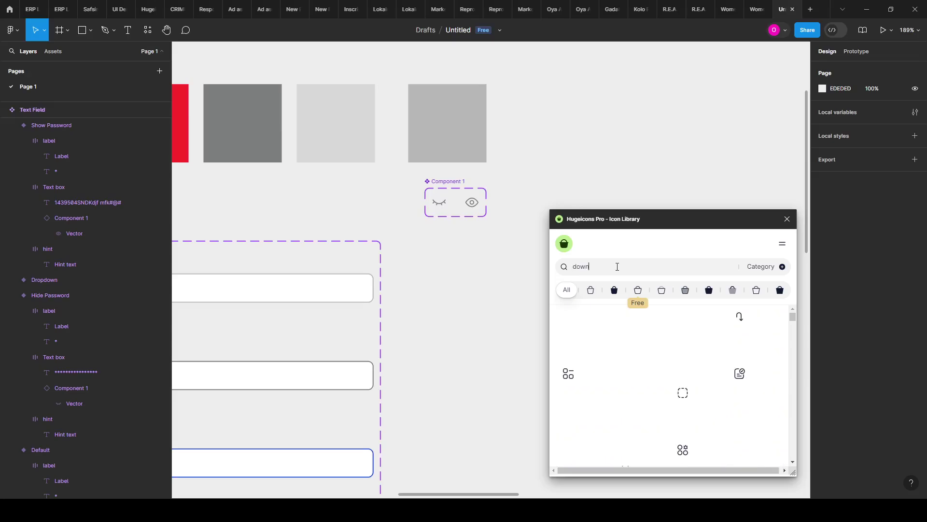
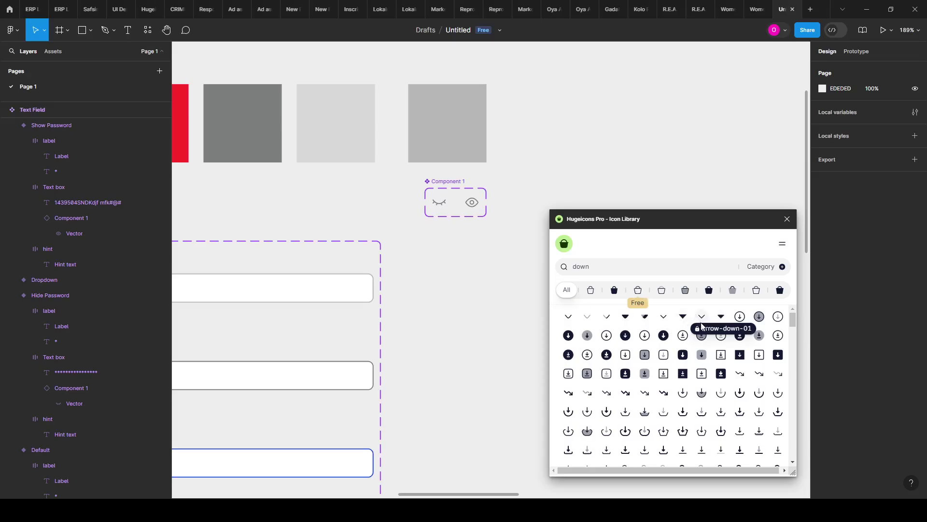
Step: Place the Stroke (Rounded) arrow-down-01 icon on the canvas, then close Hugeicons
left_click(613, 292)
left_click(638, 292)
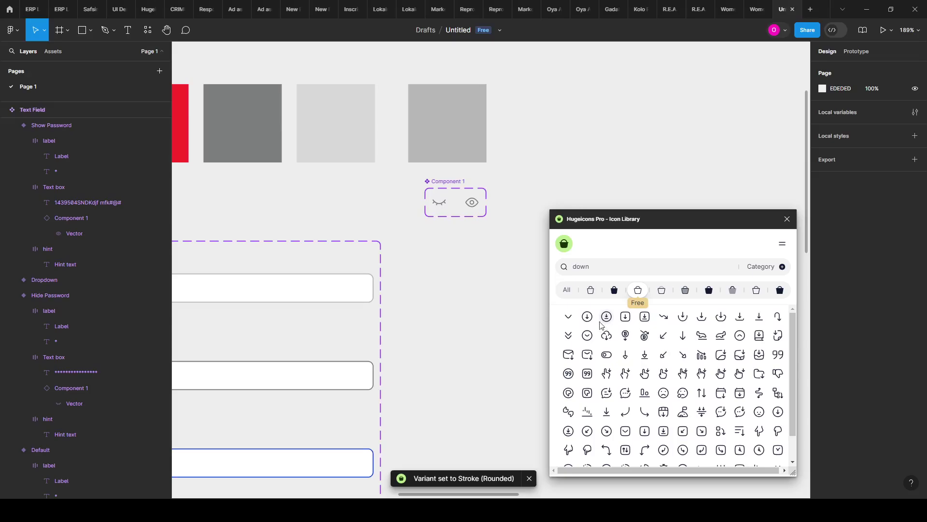
left_click_drag(568, 316, 461, 242)
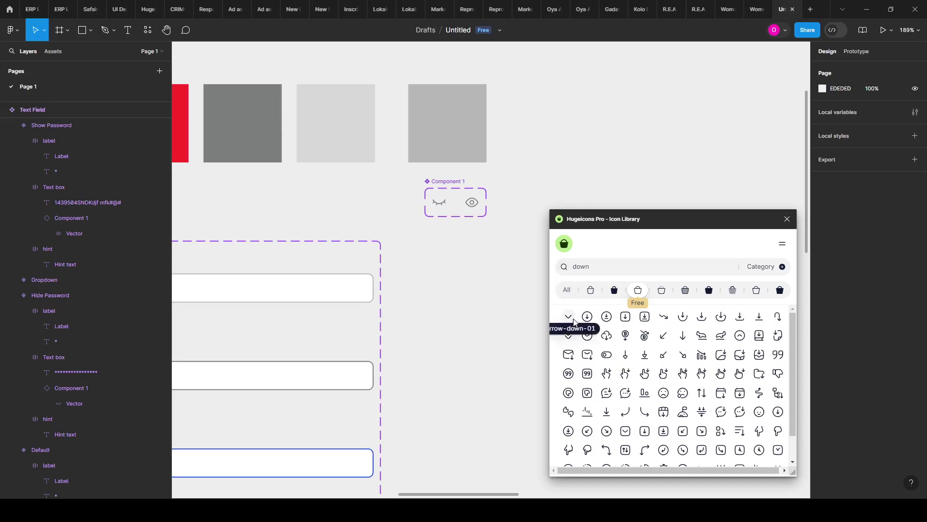
left_click_drag(441, 257, 448, 264)
left_click(786, 219)
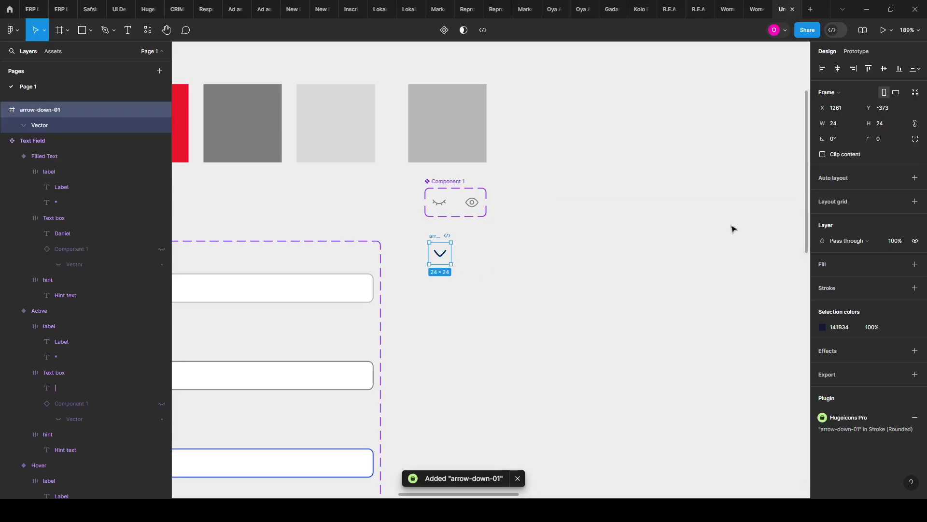
Step: Move the arrow icon beside Component 1 and resize it to 16×16
scroll(488, 246, "up", 5)
left_click_drag(409, 233, 525, 155)
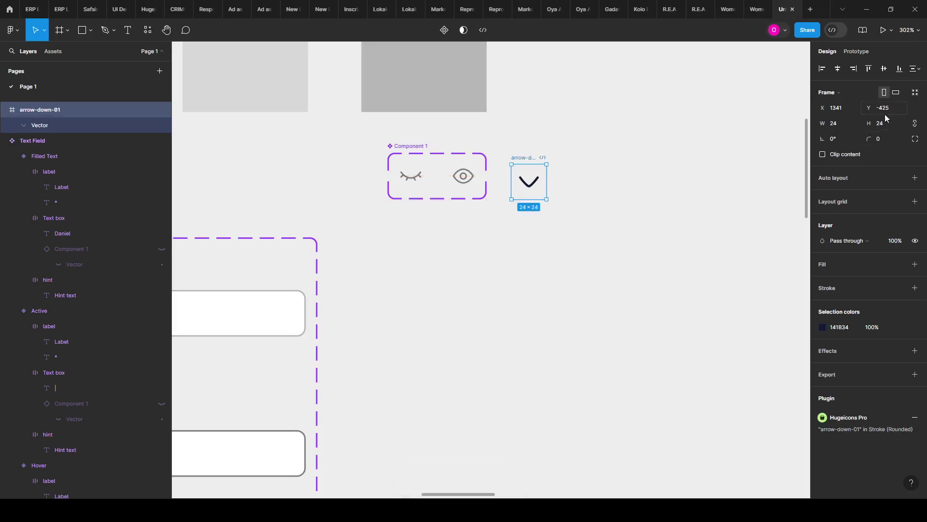
left_click(888, 126)
type("16")
key("Return")
key("Return")
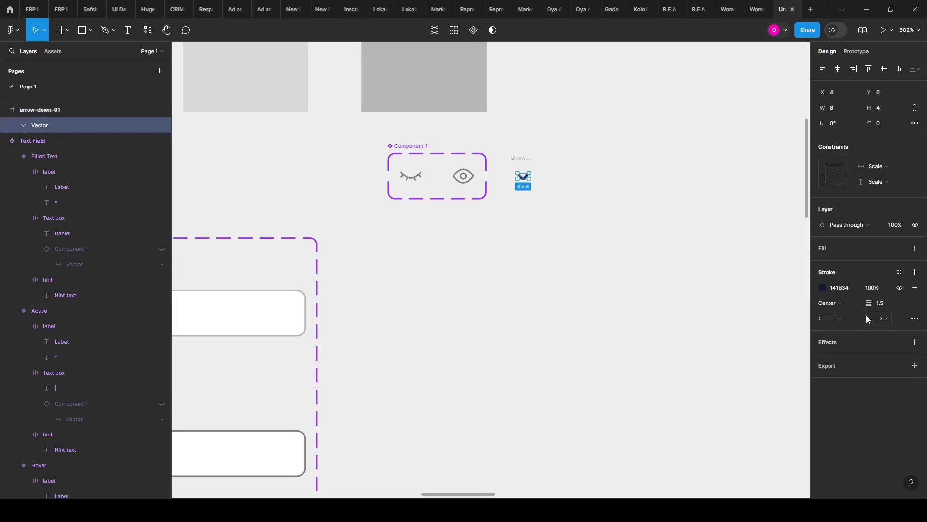
Step: Set the chevron's stroke weight to 1 and zoom around to check it
left_click(887, 303)
type("1")
left_click(671, 246)
scroll(534, 206, "down", 6)
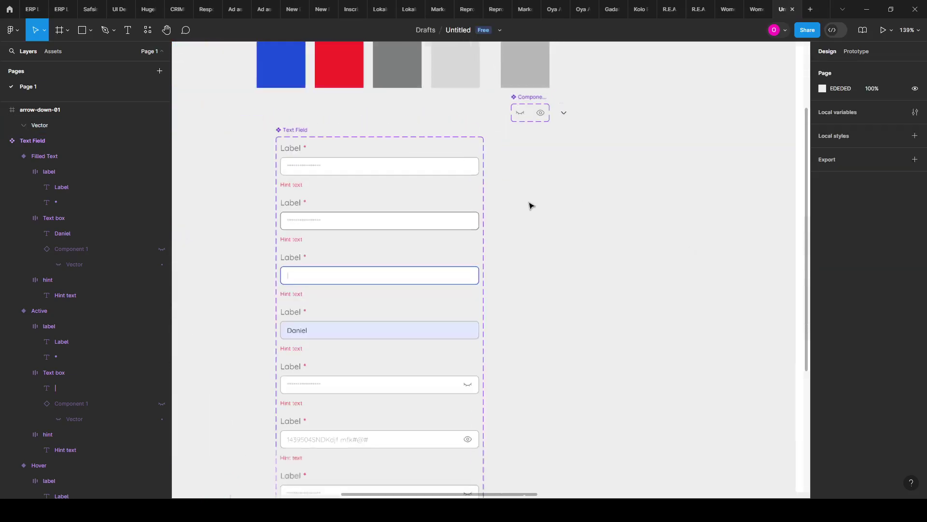
scroll(553, 139, "up", 1)
scroll(543, 275, "down", 5)
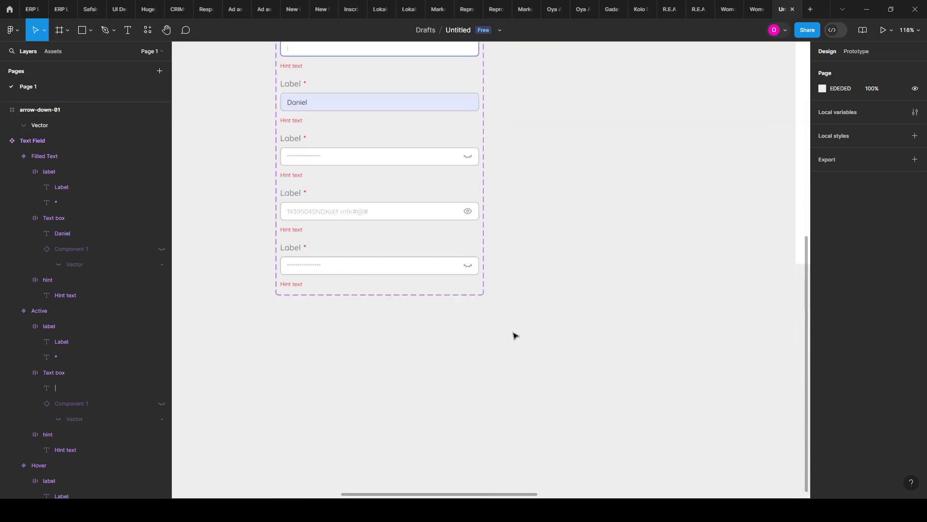
scroll(514, 335, "up", 5)
scroll(486, 311, "up", 1)
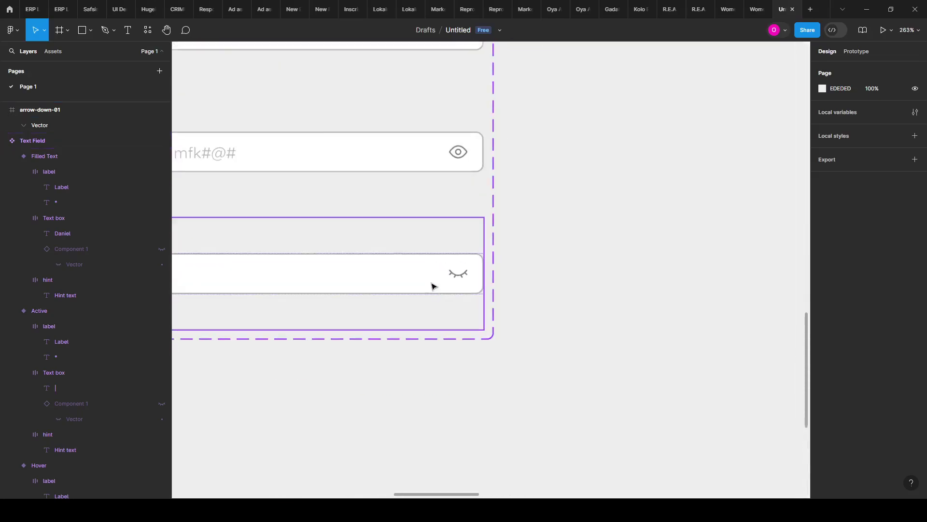
scroll(505, 265, "down", 3)
scroll(454, 213, "down", 2)
scroll(507, 204, "up", 1)
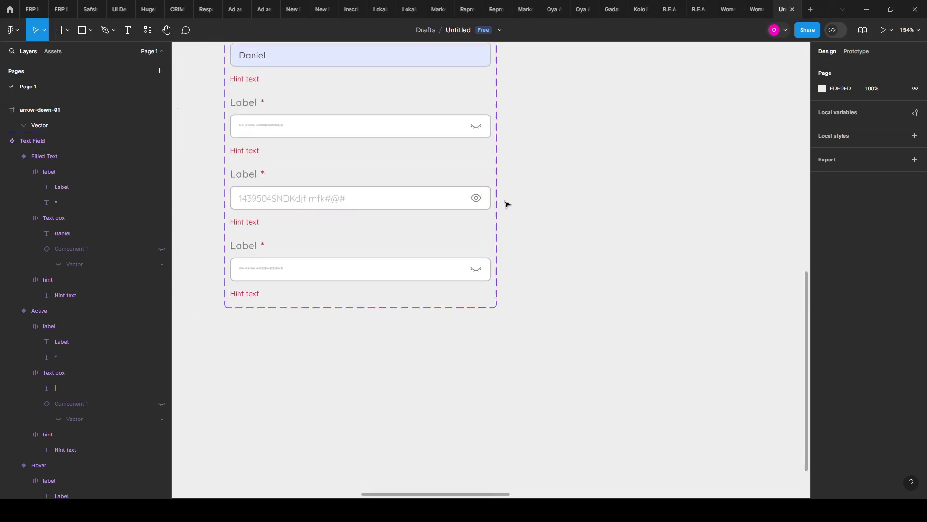
scroll(480, 138, "up", 1)
scroll(480, 138, "down", 2)
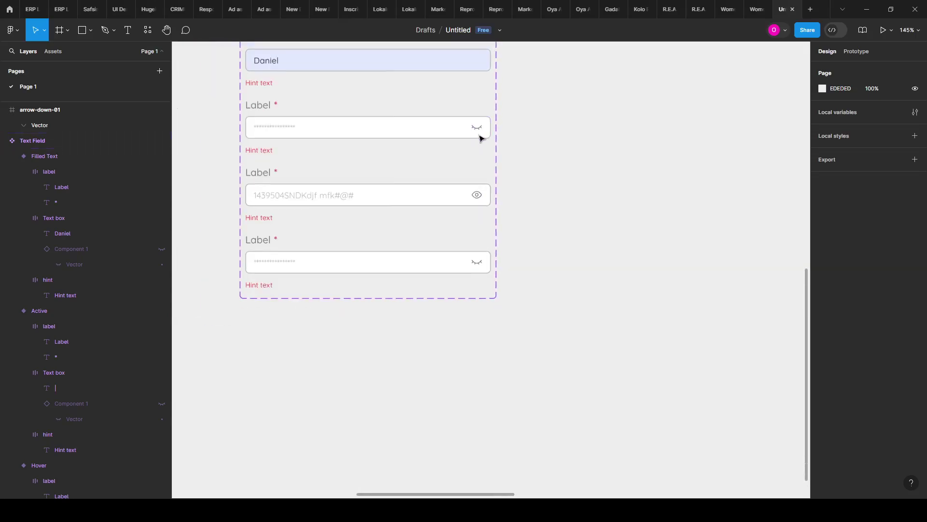
scroll(480, 138, "up", 1)
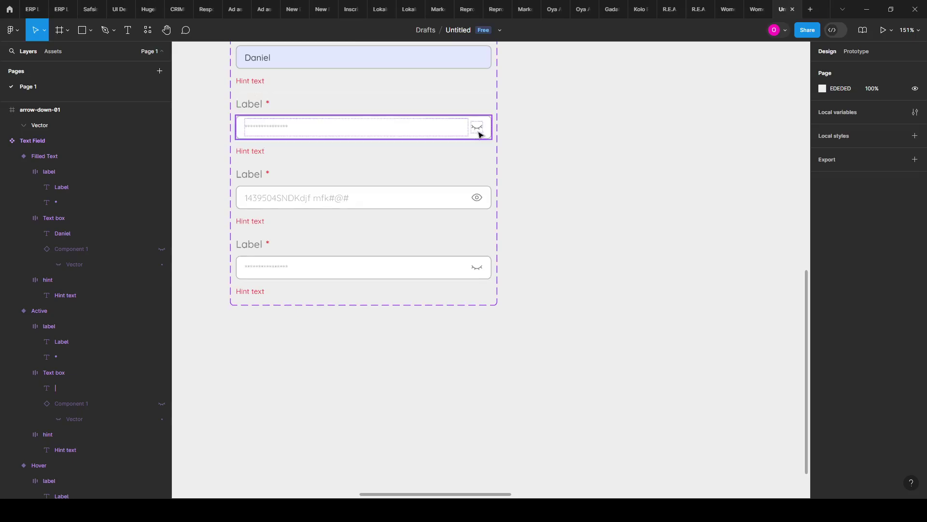
scroll(480, 136, "down", 2)
scroll(572, 269, "up", 5)
scroll(471, 97, "up", 3)
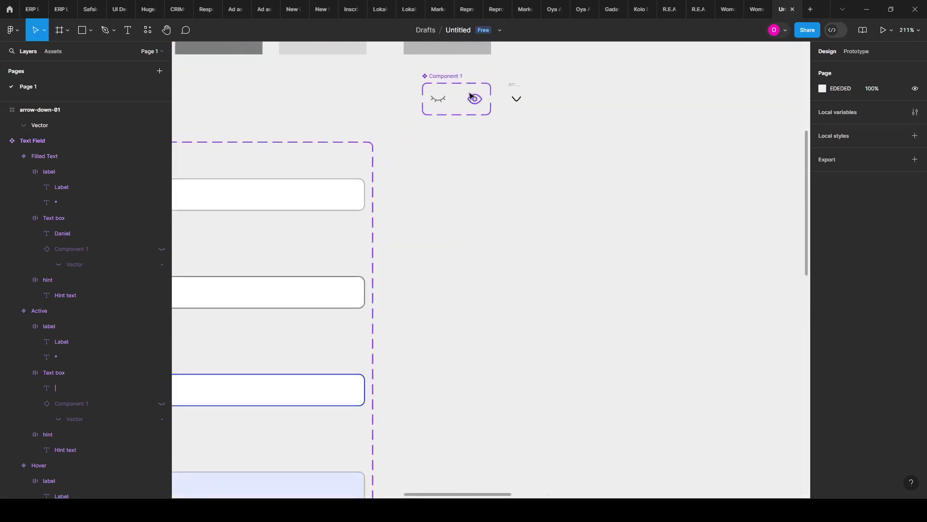
scroll(470, 96, "up", 1)
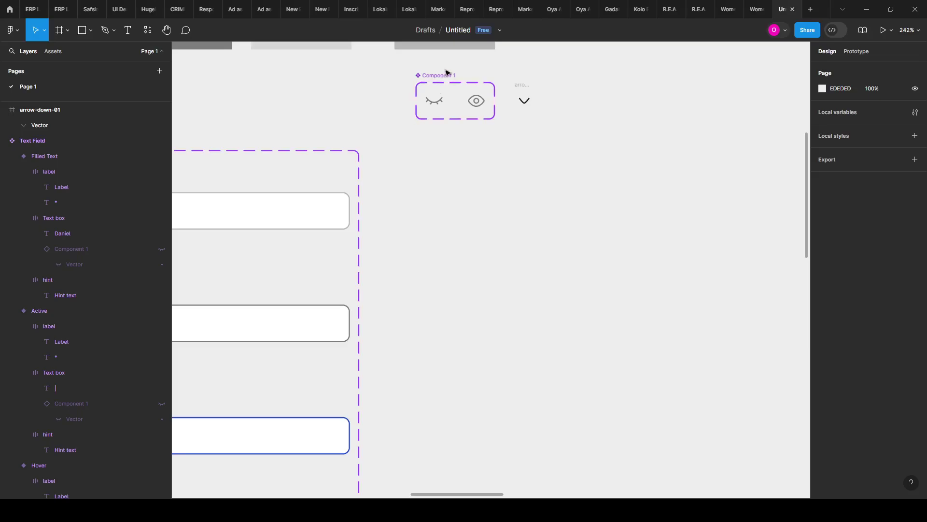
scroll(491, 160, "down", 3)
scroll(467, 350, "down", 5)
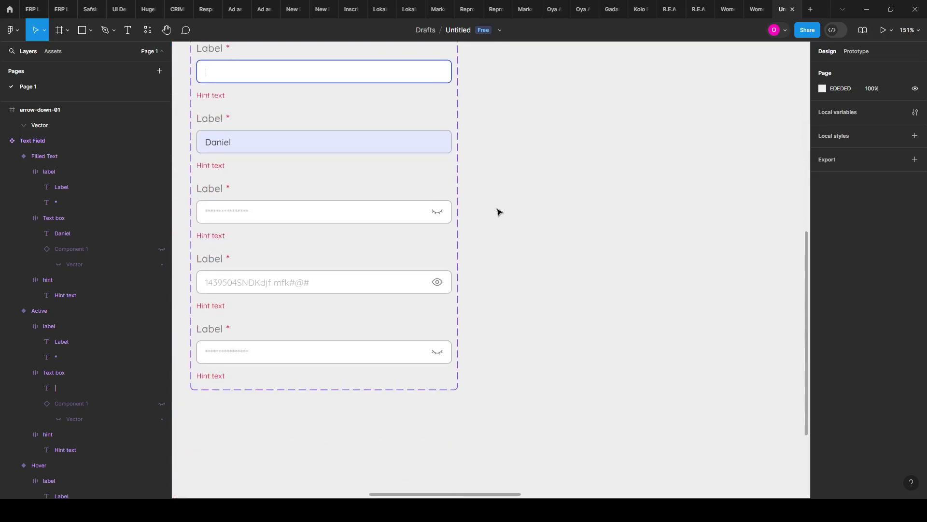
scroll(435, 203, "up", 3)
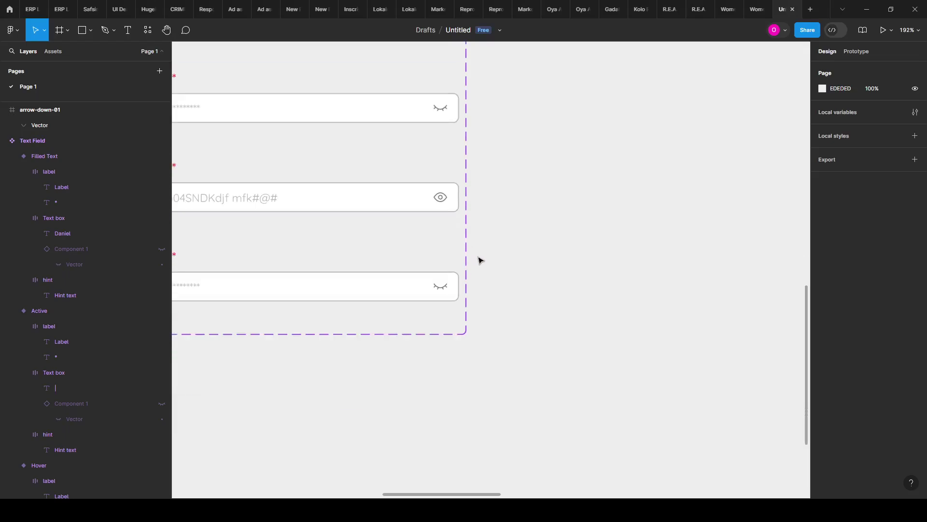
scroll(481, 271, "down", 2)
scroll(449, 284, "up", 2)
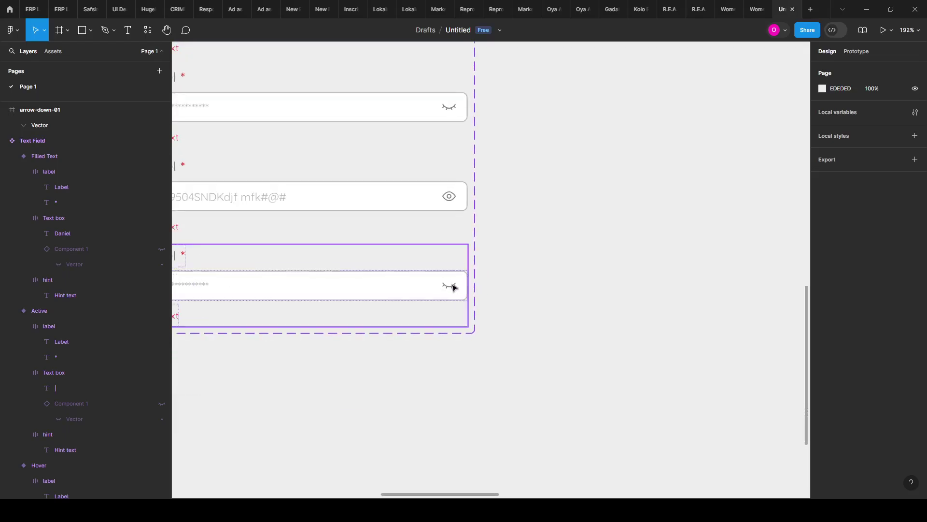
Step: Select the eye icons in the bottom, middle and top password fields
left_click(453, 287)
double_click(453, 286)
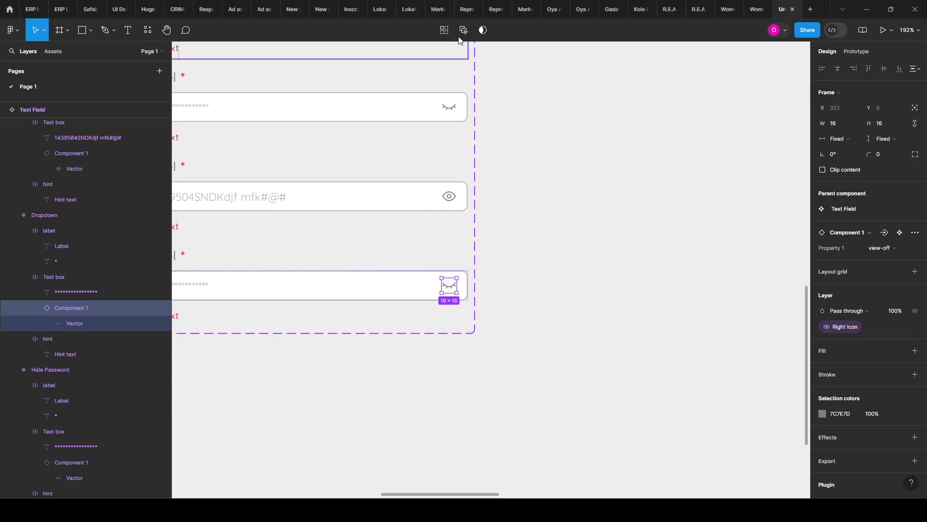
left_click(449, 196, "shift")
left_click(449, 106, "shift")
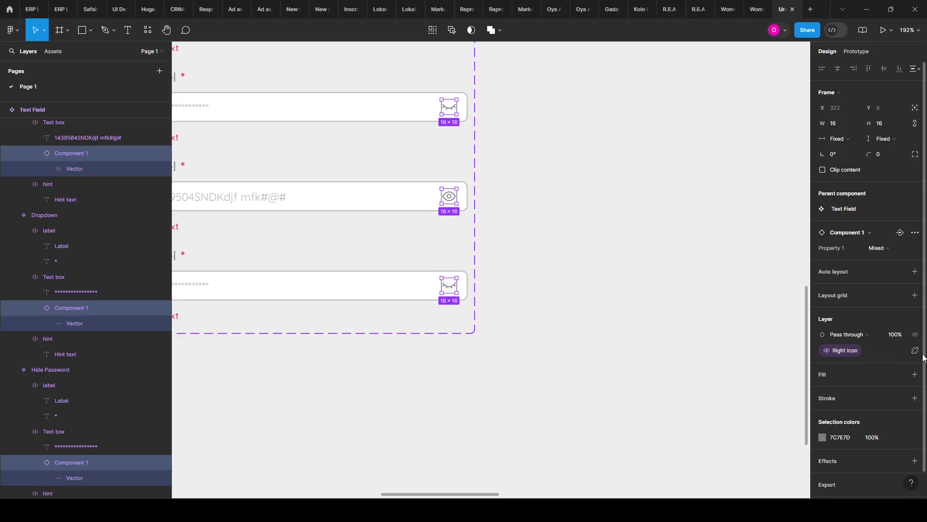
Step: Create a Swap Icon instance-swap property with Component 1 as a preferred value
left_click(899, 232)
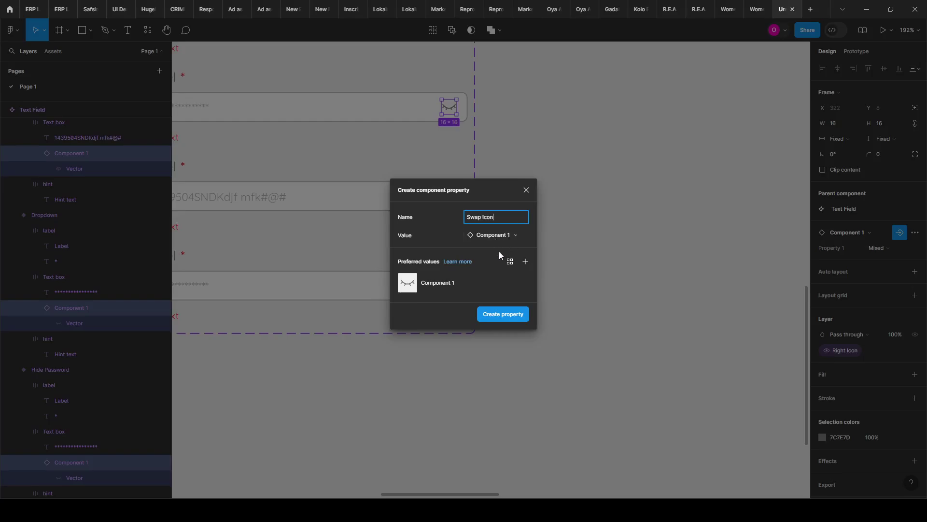
left_click(525, 261)
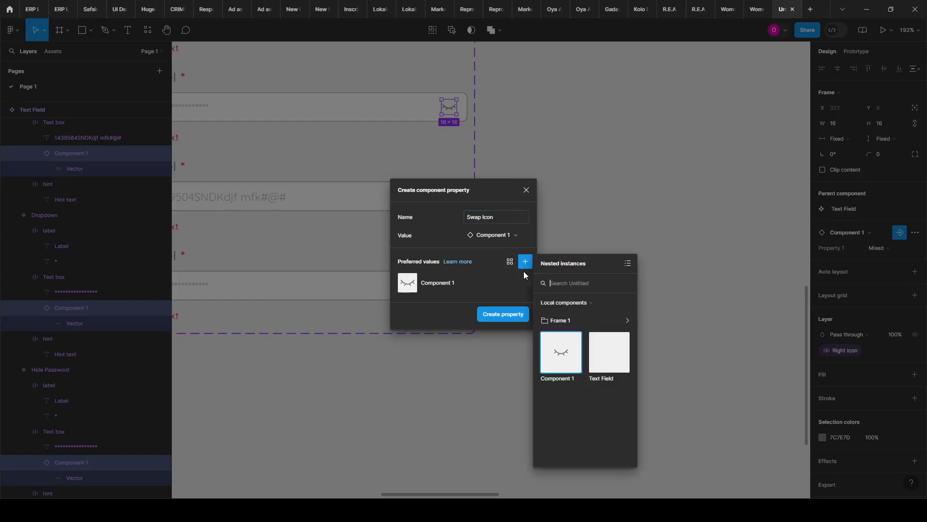
left_click(567, 349)
left_click(568, 349)
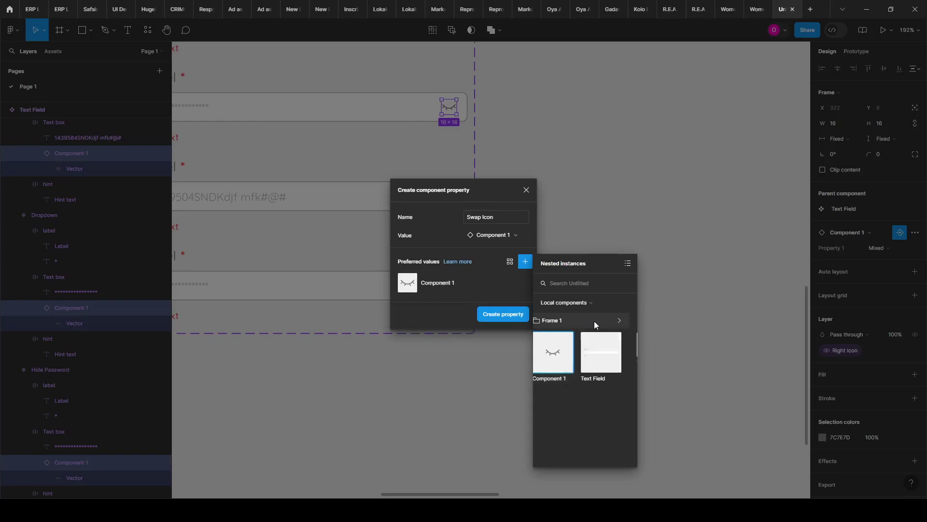
left_click(594, 321)
left_click(554, 323)
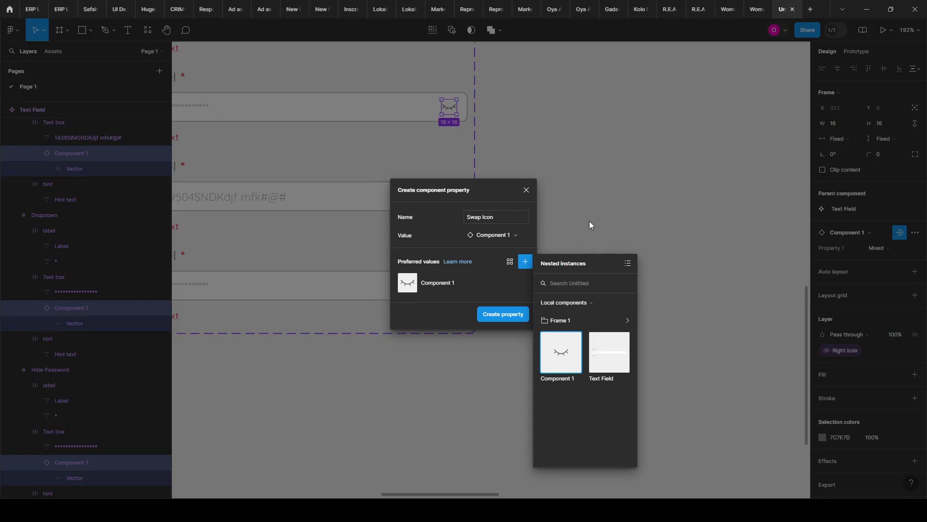
left_click(502, 315)
scroll(495, 238, "up", 8)
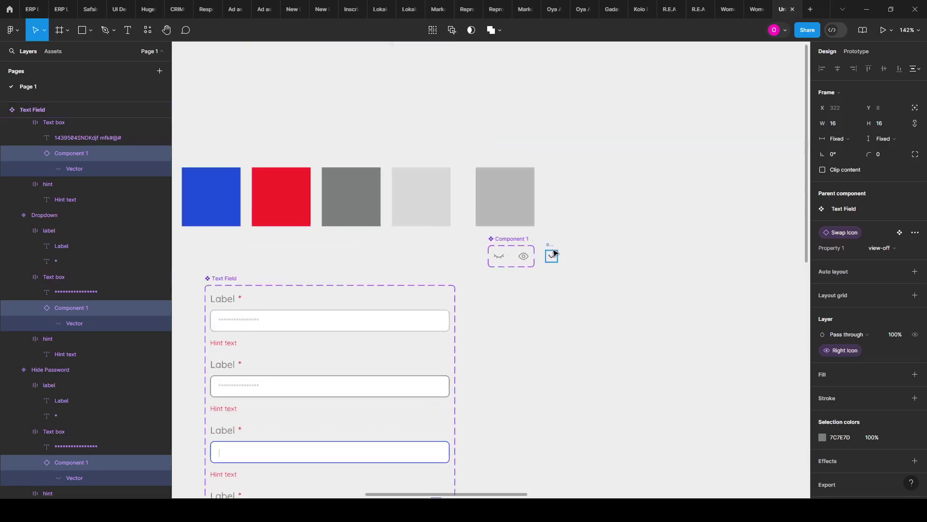
Step: Inspect the bottom field's eye icon, leaving it on the view-off state
left_click(552, 252)
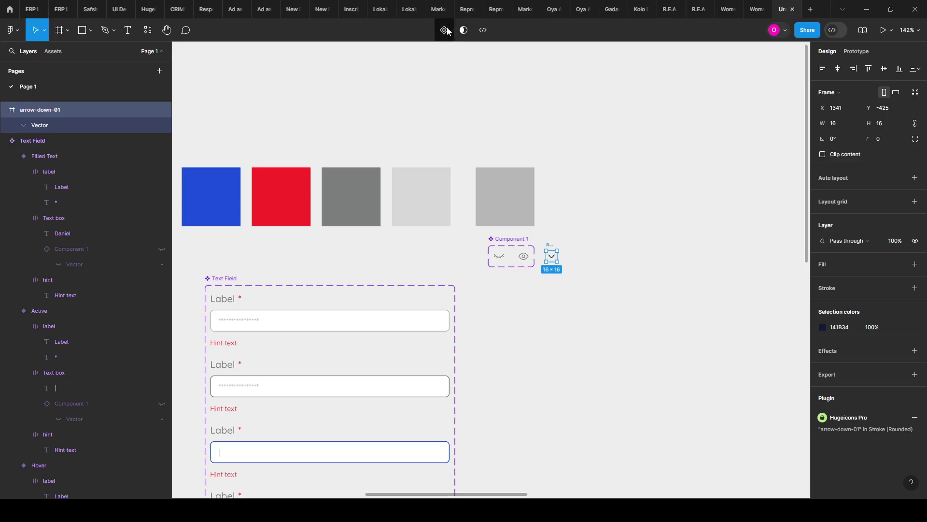
scroll(567, 235, "down", 3)
scroll(584, 272, "down", 5)
scroll(525, 315, "down", 3)
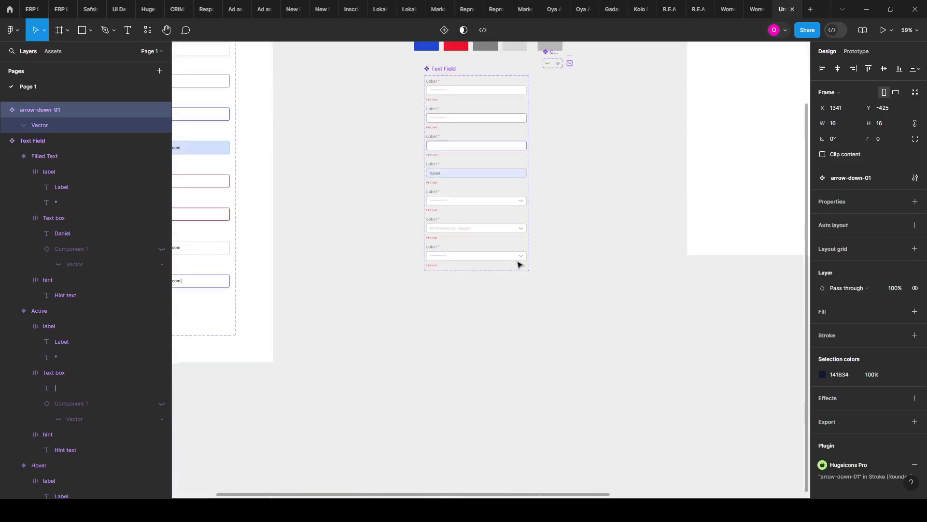
scroll(520, 262, "up", 1)
scroll(517, 275, "up", 5)
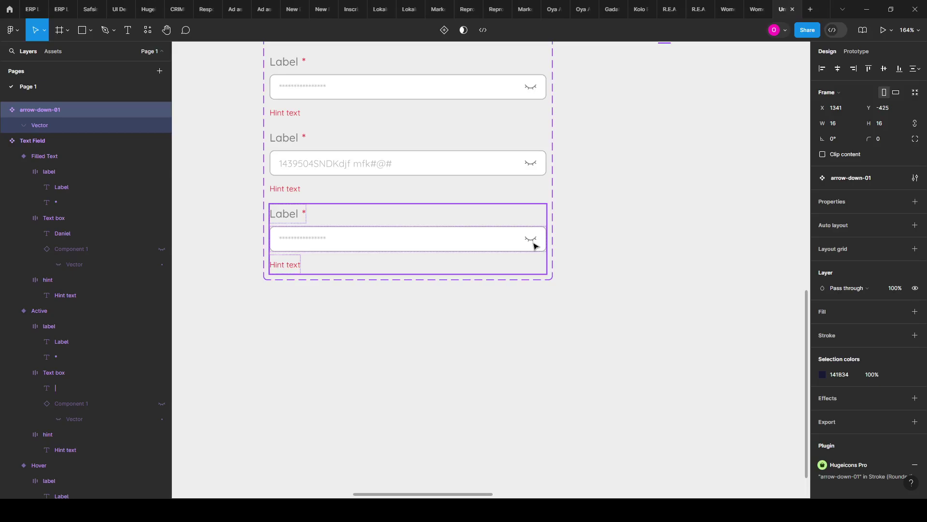
double_click(534, 247)
left_click(534, 247)
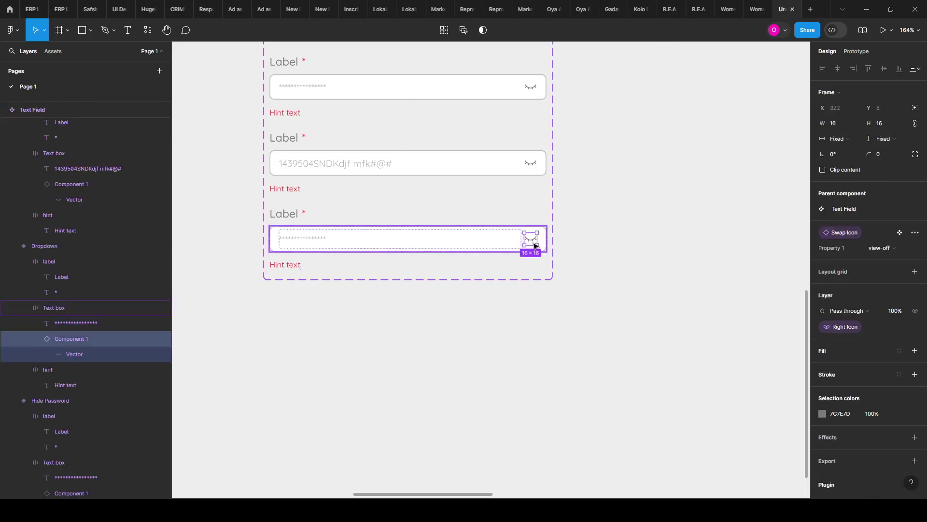
left_click(893, 248)
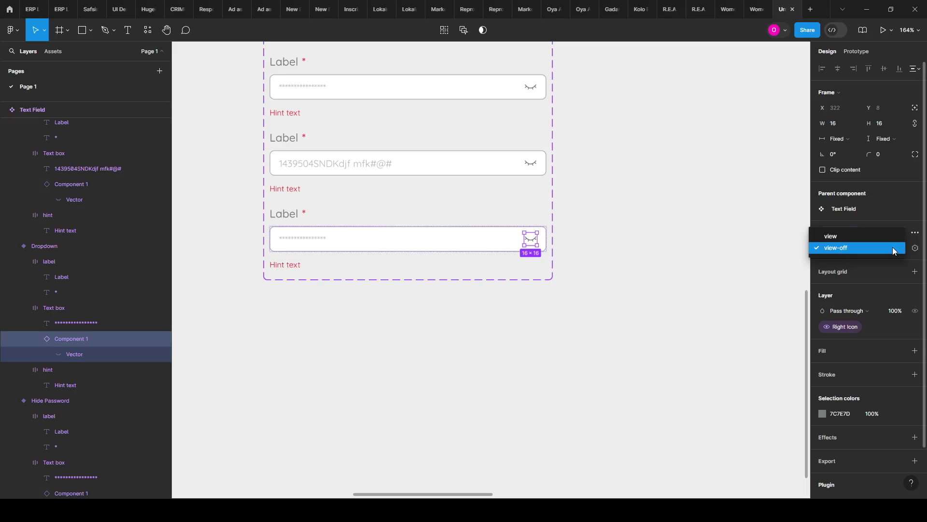
left_click(892, 247)
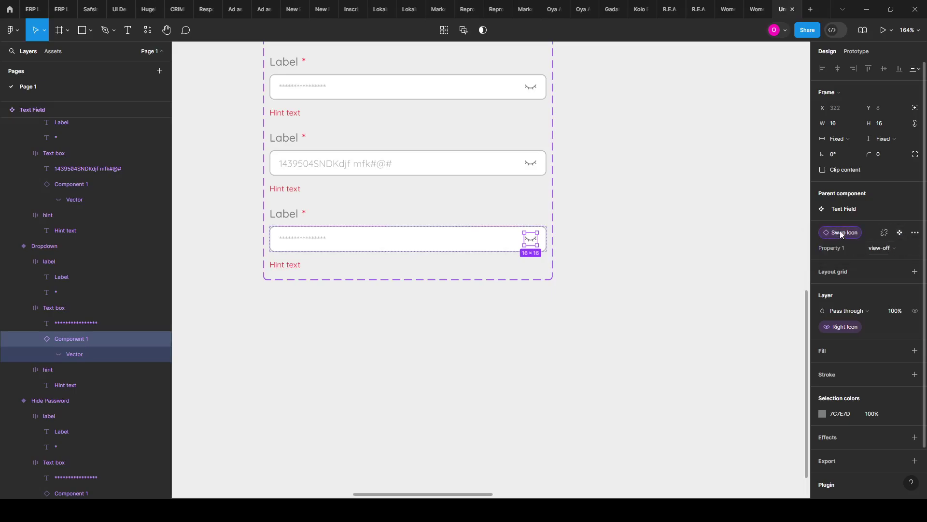
Step: Jump to the main Component 1 icon set and select the last field's eye icon
left_click(902, 233)
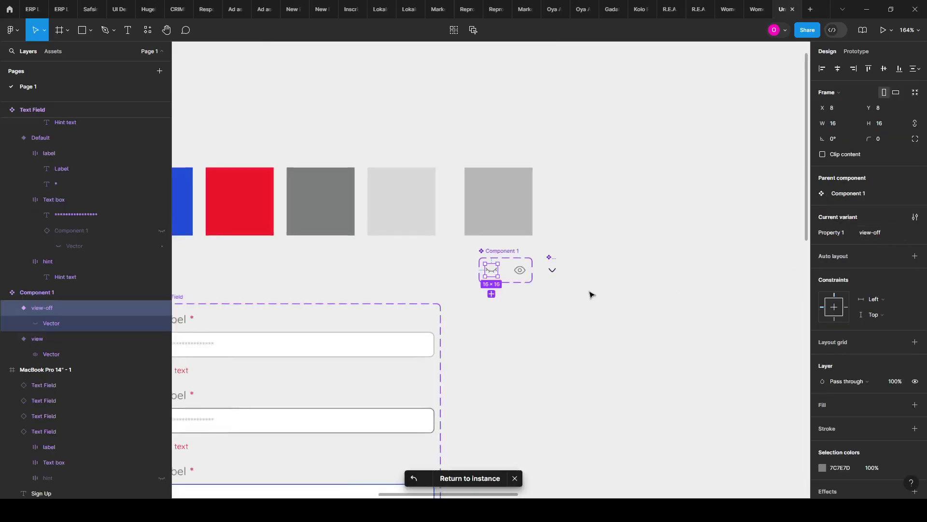
scroll(422, 385, "down", 5)
scroll(524, 337, "up", 8)
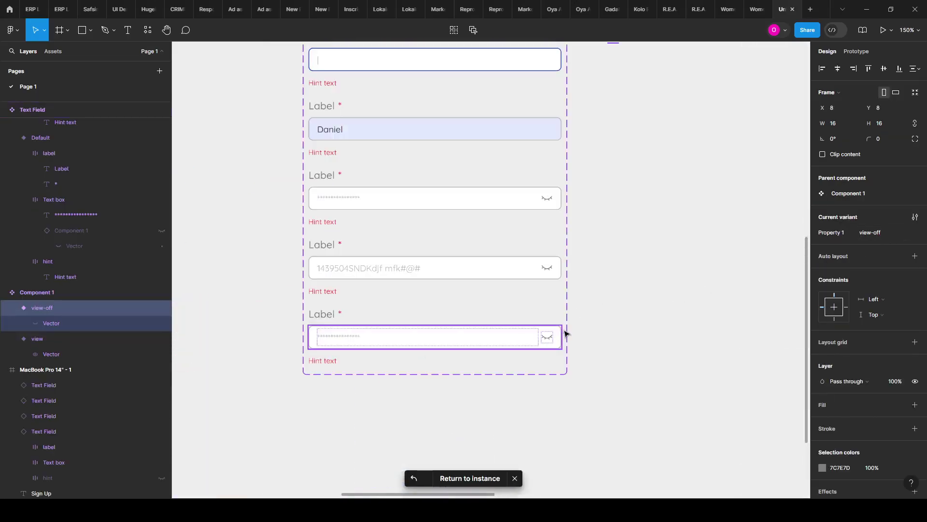
left_click(546, 340)
double_click(546, 341)
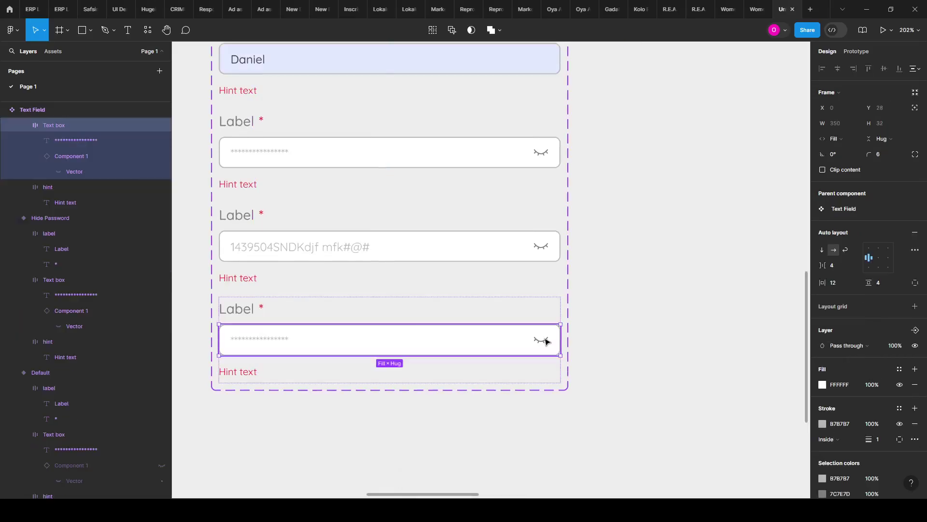
double_click(544, 340)
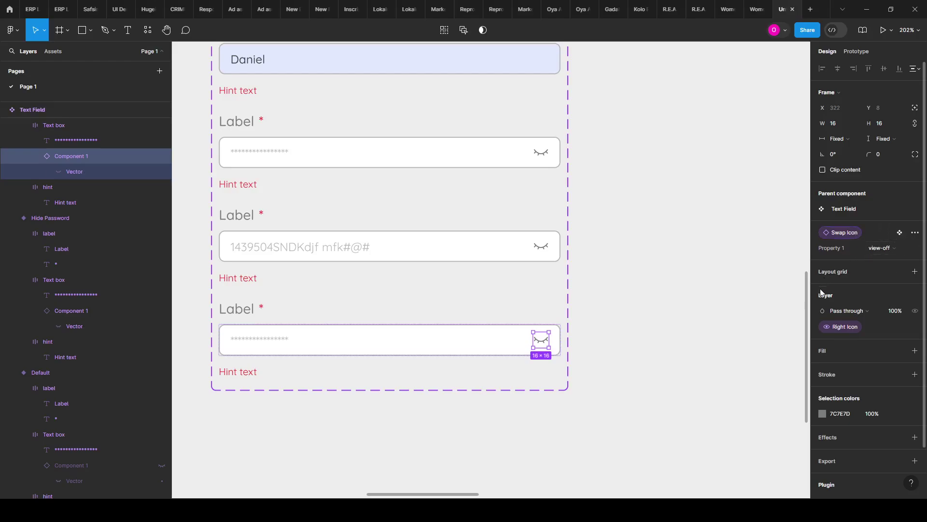
scroll(569, 334, "down", 2)
scroll(550, 327, "down", 5)
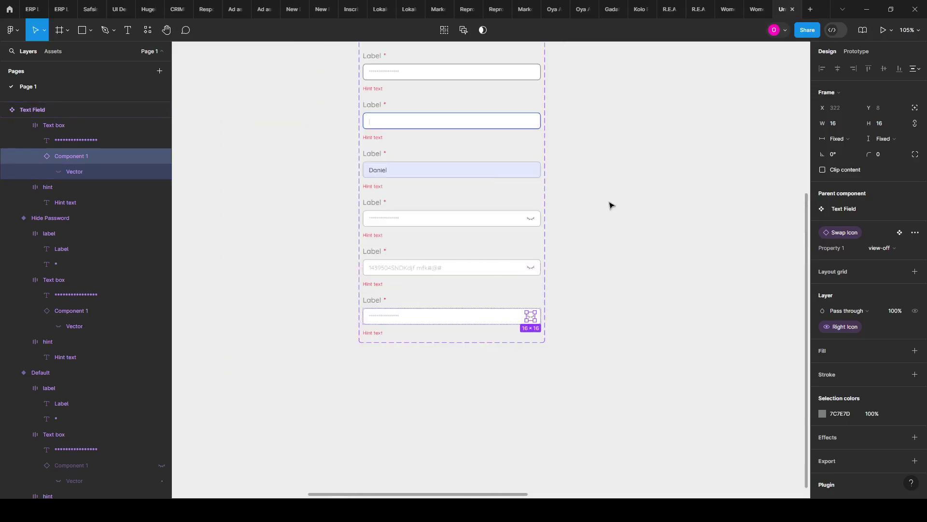
scroll(598, 164, "up", 5)
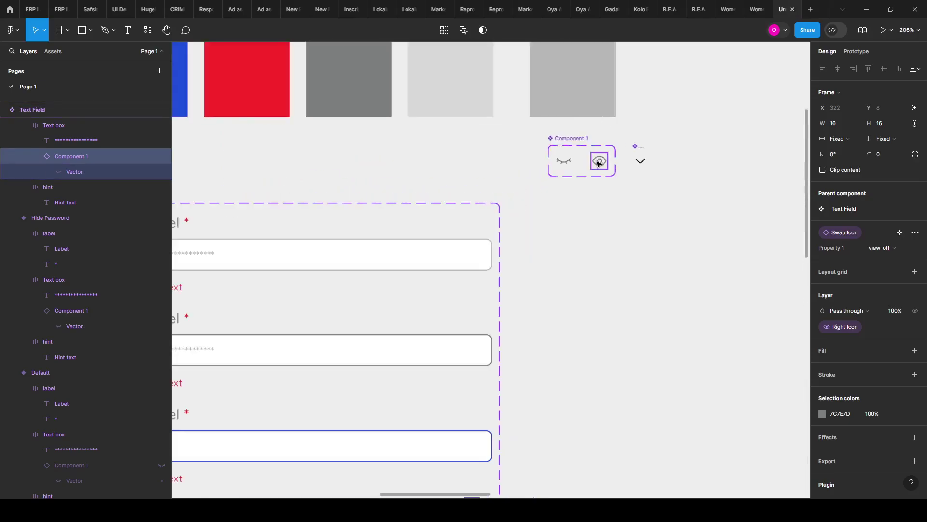
Step: Copy the open-eye and closed-eye variants, delete the Component 1 set, and align the copies with the chevron
left_click(601, 163)
left_click_drag(601, 162, 600, 198)
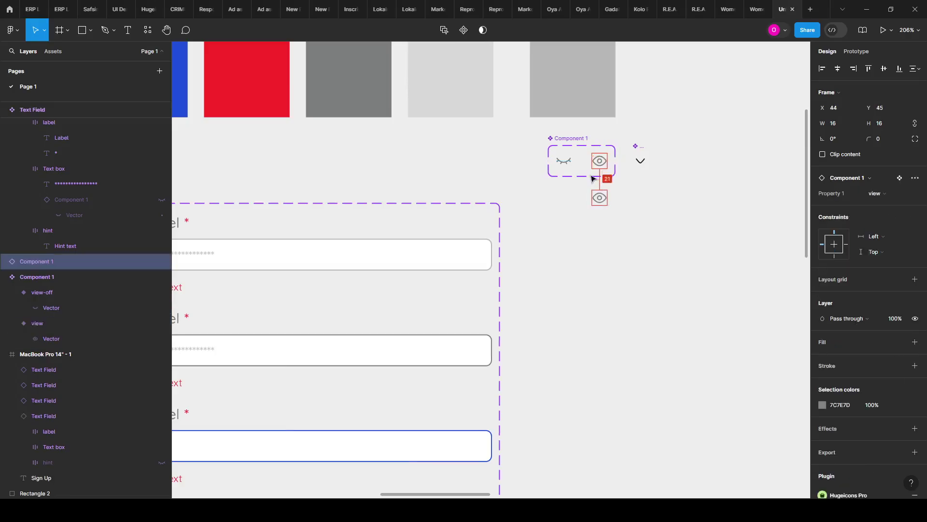
left_click(568, 161)
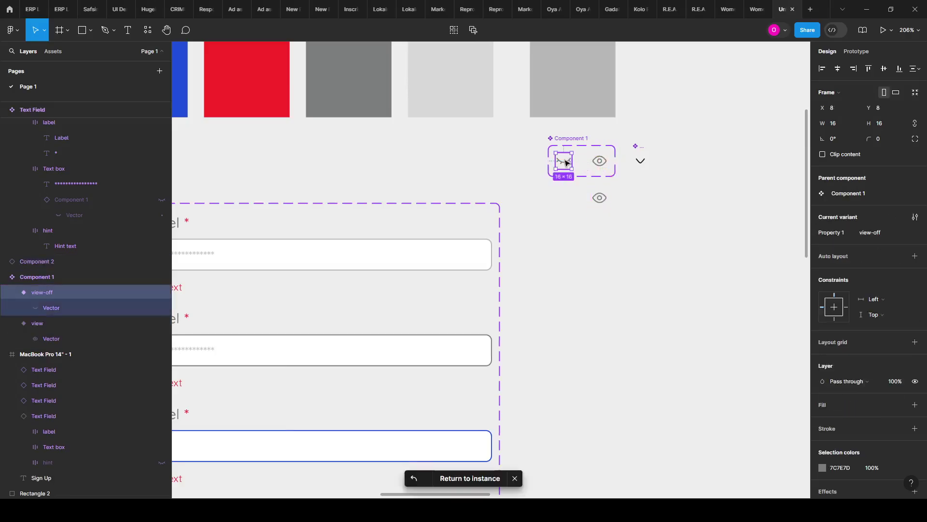
left_click_drag(567, 161, 575, 199)
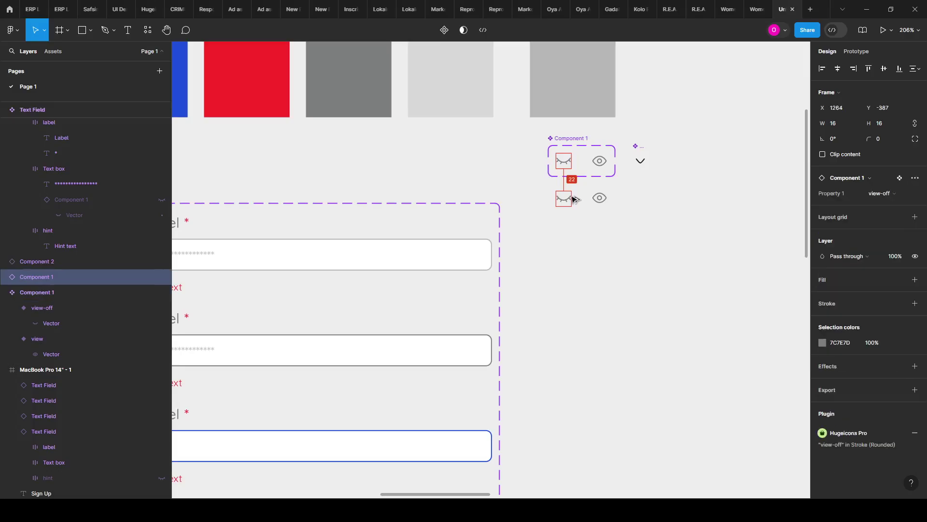
left_click(565, 145)
key("Delete")
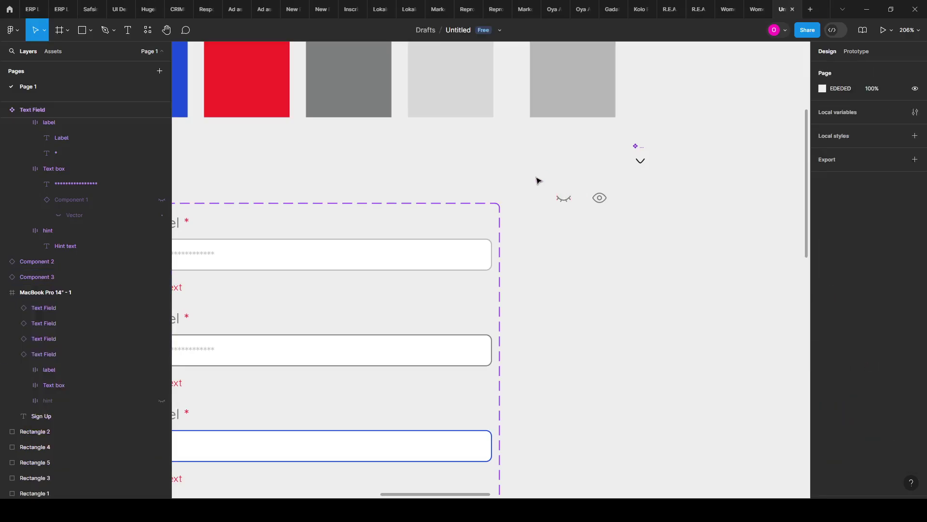
left_click_drag(554, 186, 597, 164)
left_click(593, 176)
Step: Detach both eye icon copies into plain frames
left_click(571, 155)
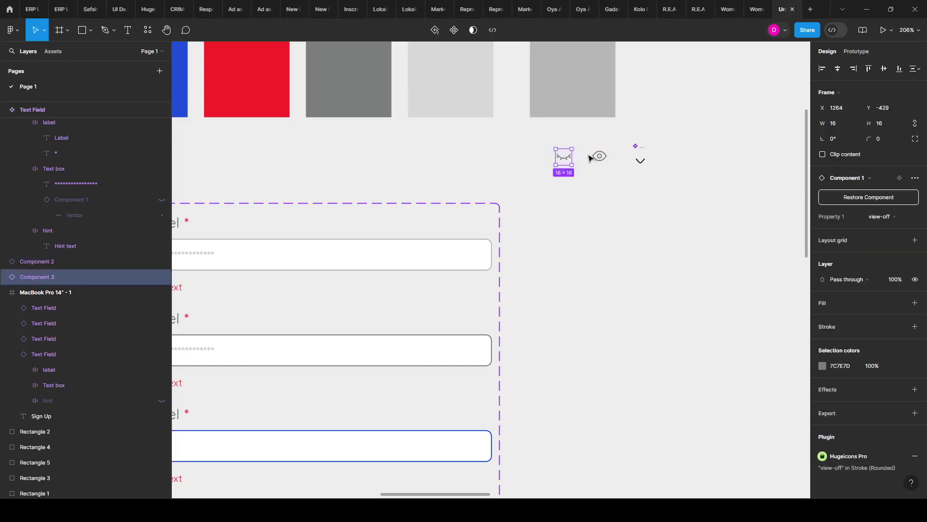
left_click_drag(552, 131, 620, 183)
key("ctrl+alt+b")
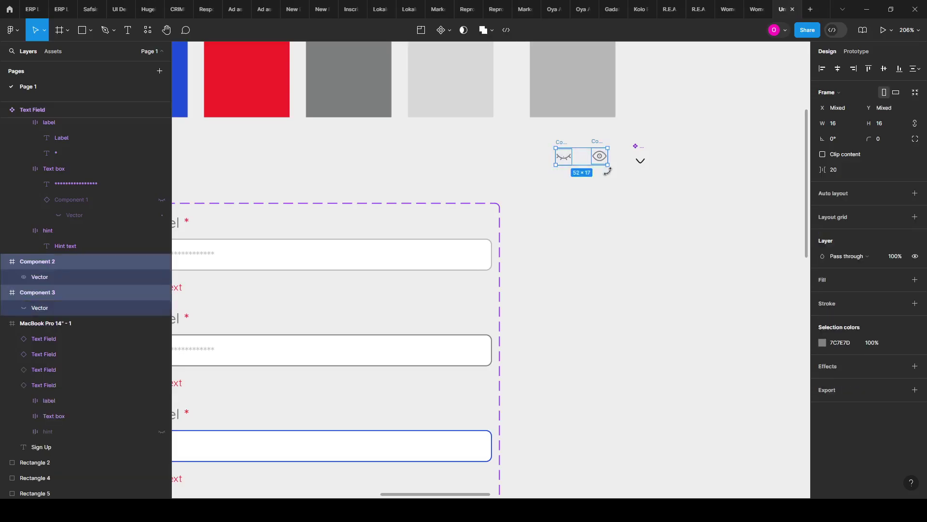
left_click(594, 230)
left_click_drag(550, 132, 590, 180)
left_click_drag(549, 126, 622, 197)
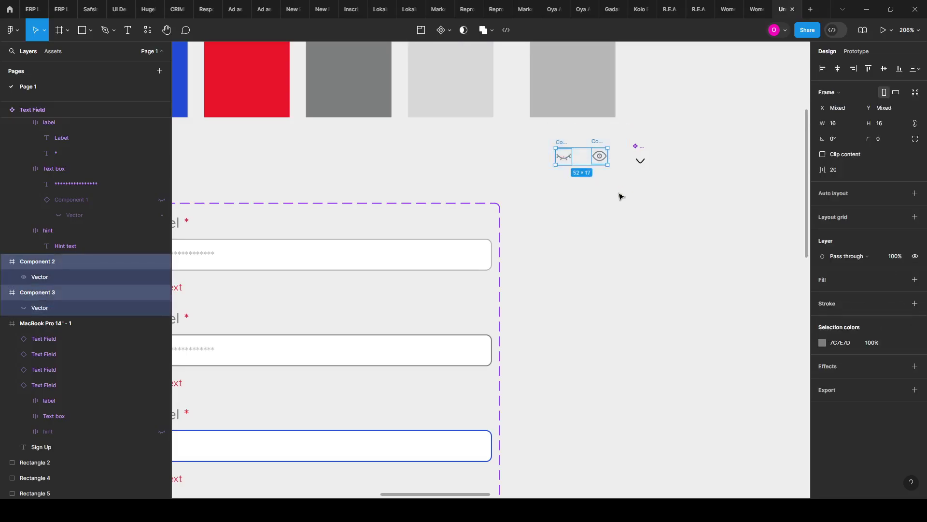
Step: Turn both eye icon frames into separate components with Create multiple components
left_click(446, 31)
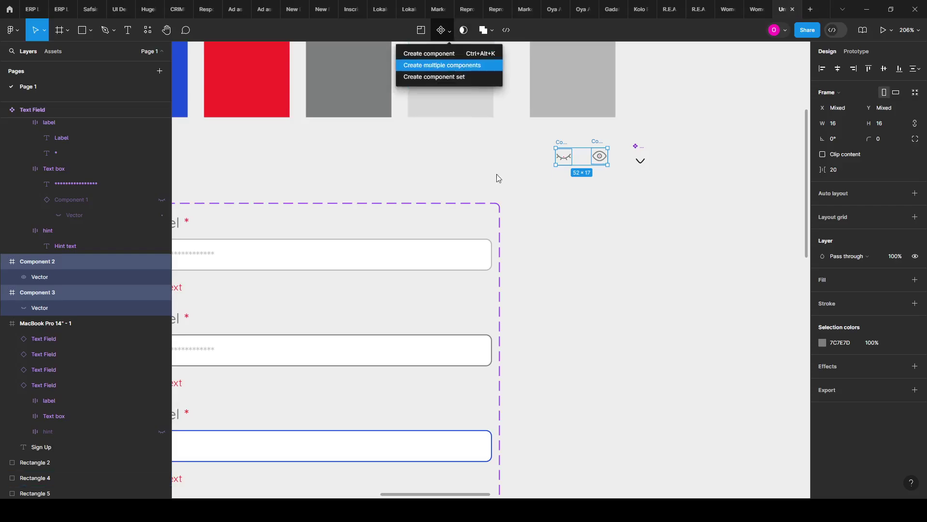
left_click(608, 270)
scroll(687, 133, "down", 2)
scroll(577, 187, "down", 1)
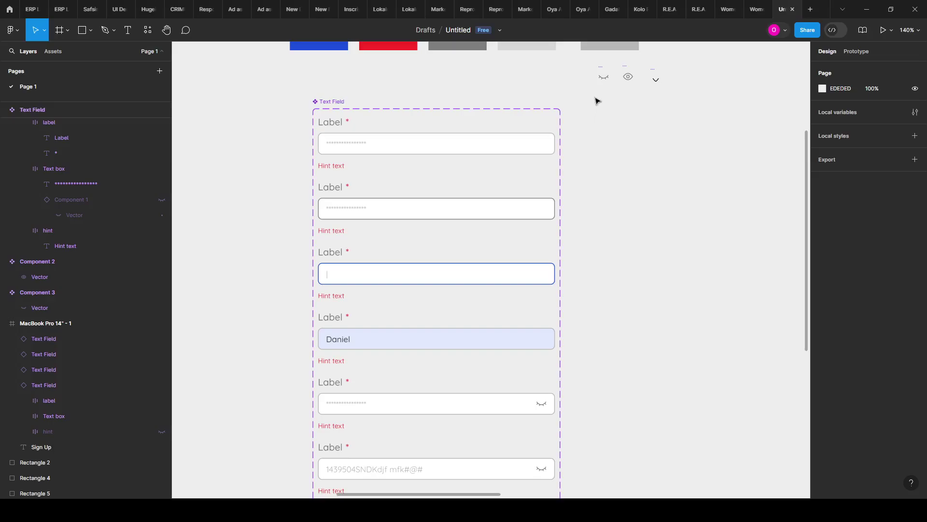
left_click(601, 71)
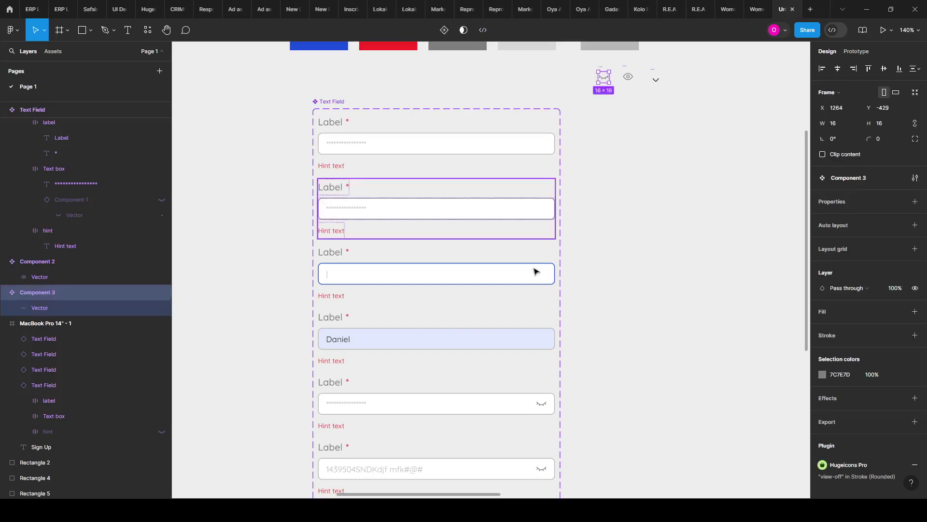
scroll(549, 367, "down", 1)
scroll(549, 368, "up", 3)
Step: Replace the eye icon in every field with the Component 3 closed-eye component
left_click(545, 360)
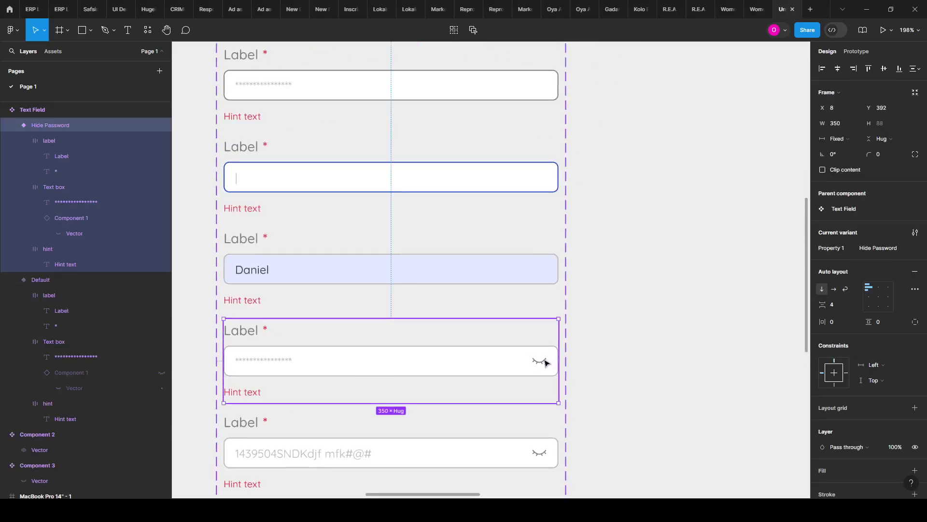
left_click(543, 363)
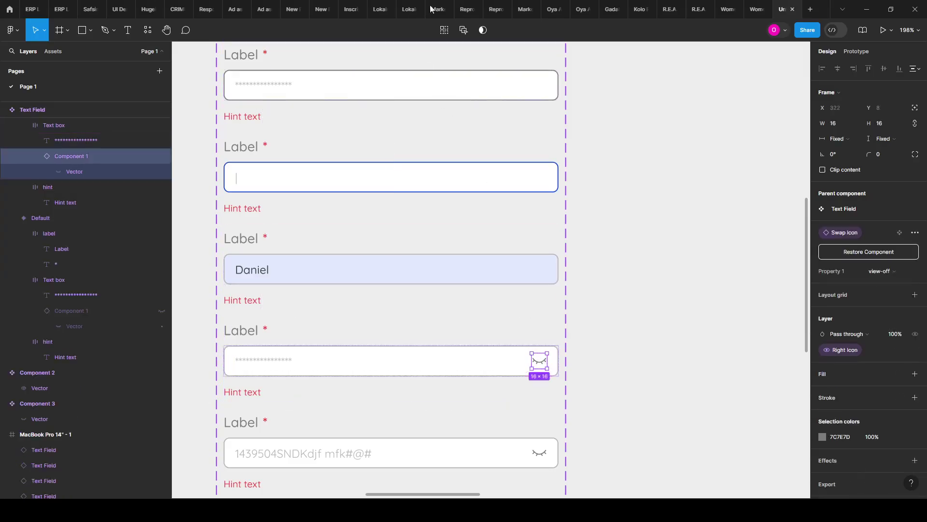
left_click(464, 30)
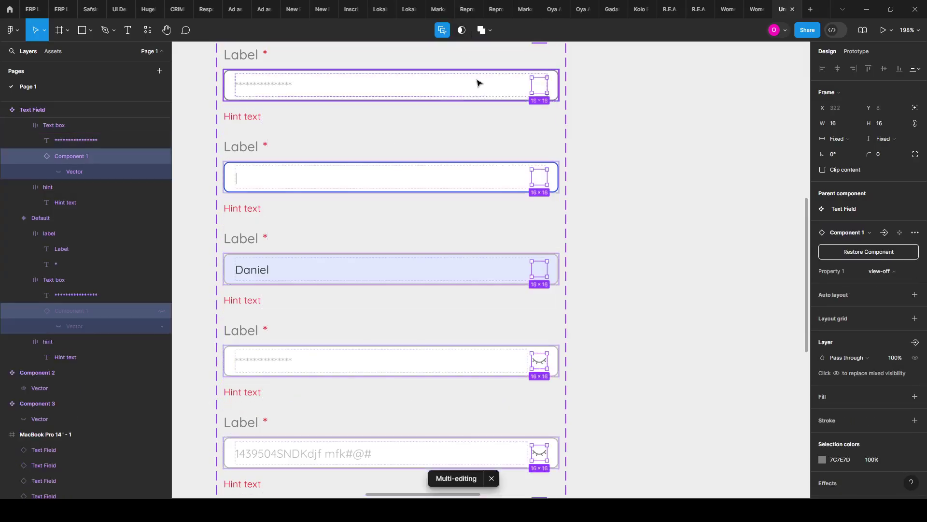
key("ctrl+shift+r")
scroll(541, 212, "up", 2)
scroll(358, 253, "down", 1)
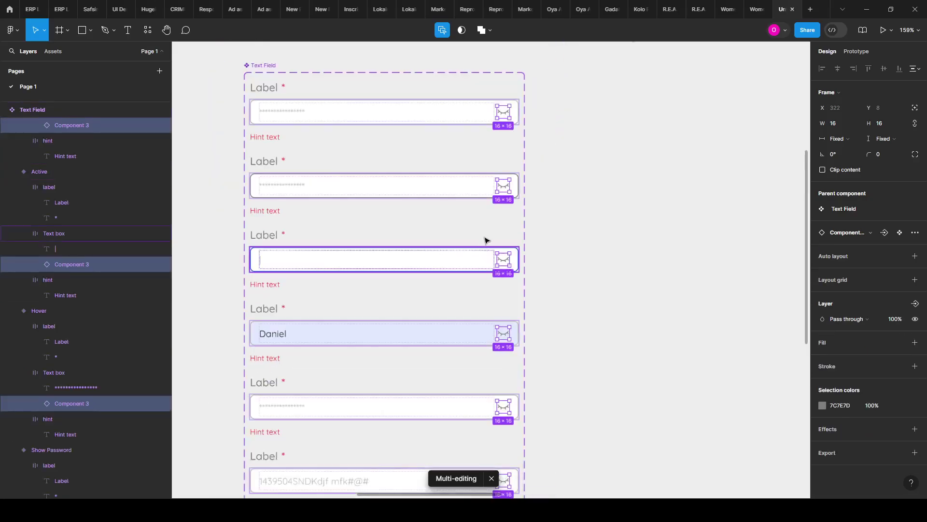
scroll(497, 215, "up", 1)
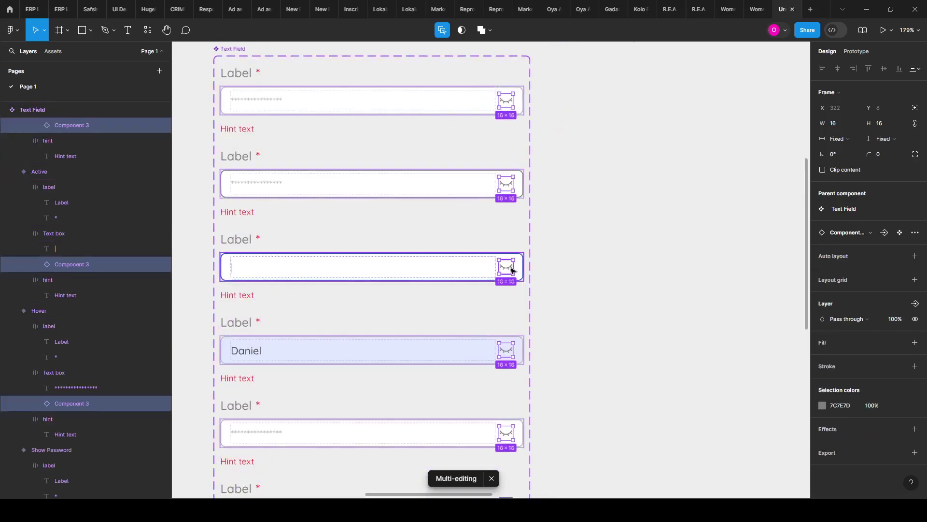
scroll(498, 367, "down", 2)
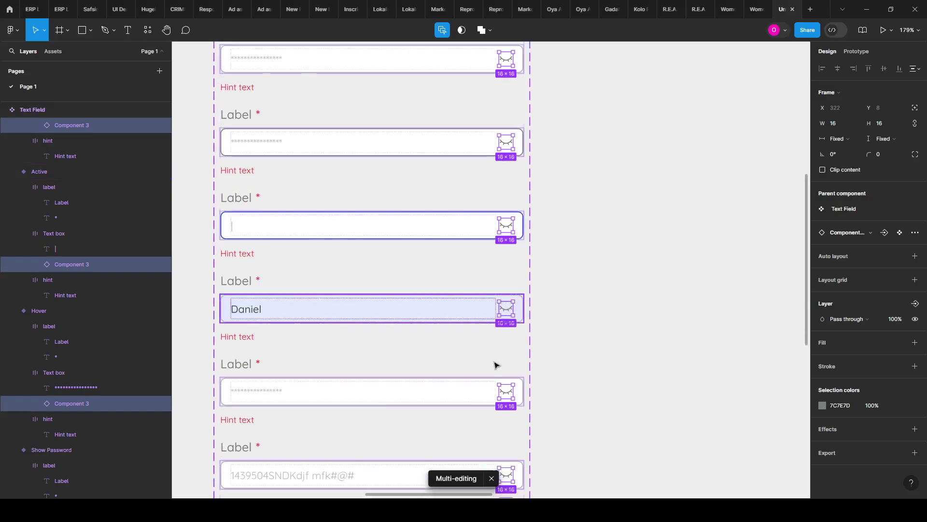
key("Escape")
scroll(524, 368, "down", 1)
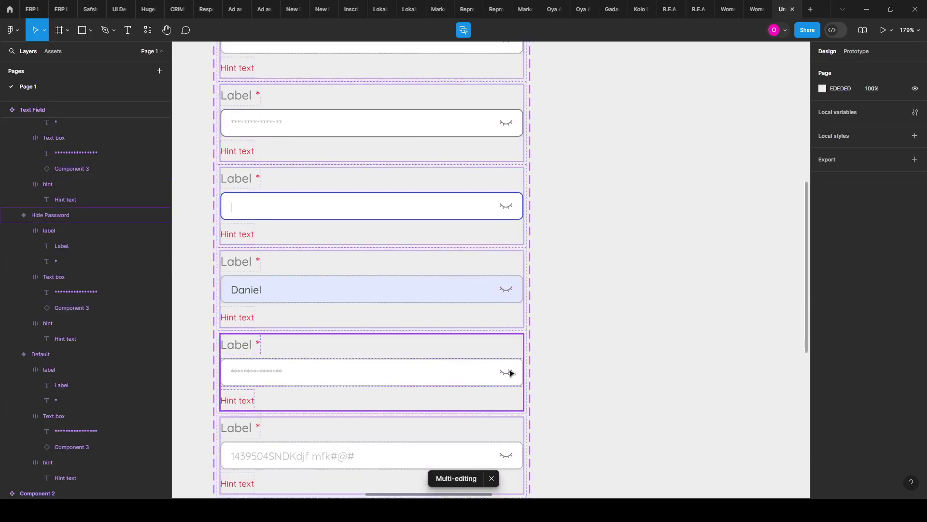
scroll(516, 429, "down", 1)
scroll(512, 338, "up", 5)
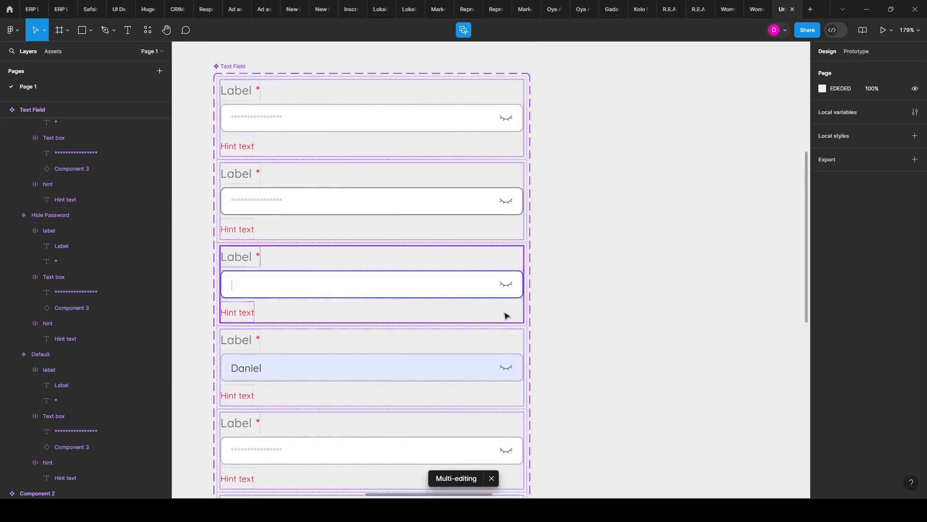
Step: Hide the eye icon in the first four text field variants
left_click(464, 29)
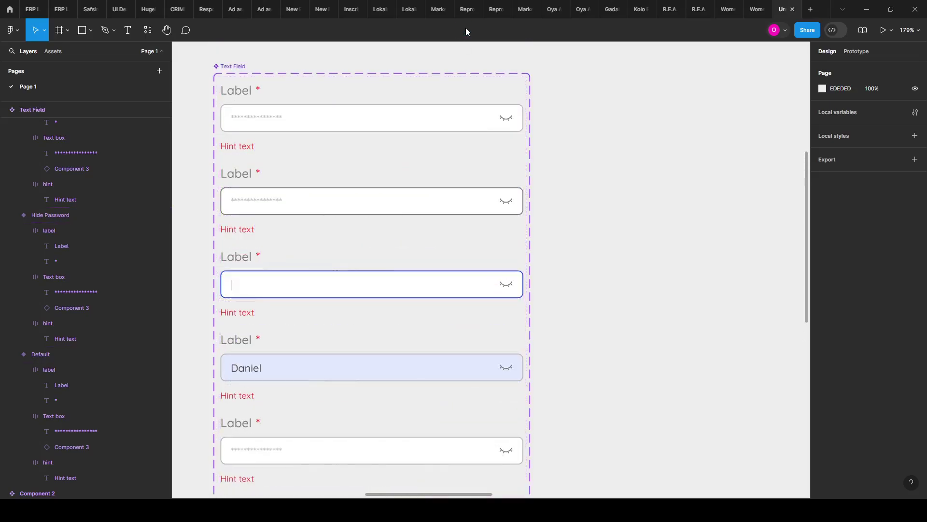
left_click(515, 119)
double_click(515, 120)
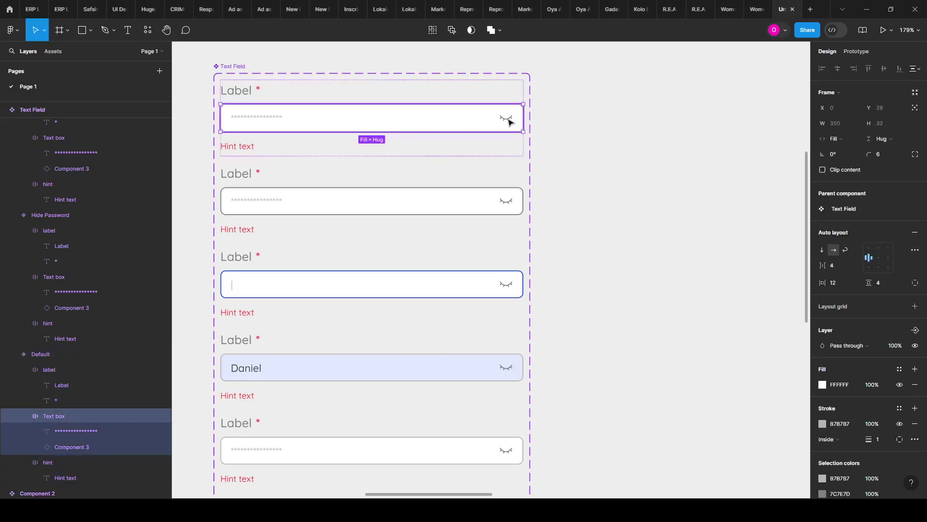
double_click(515, 120)
left_click(515, 205, "shift")
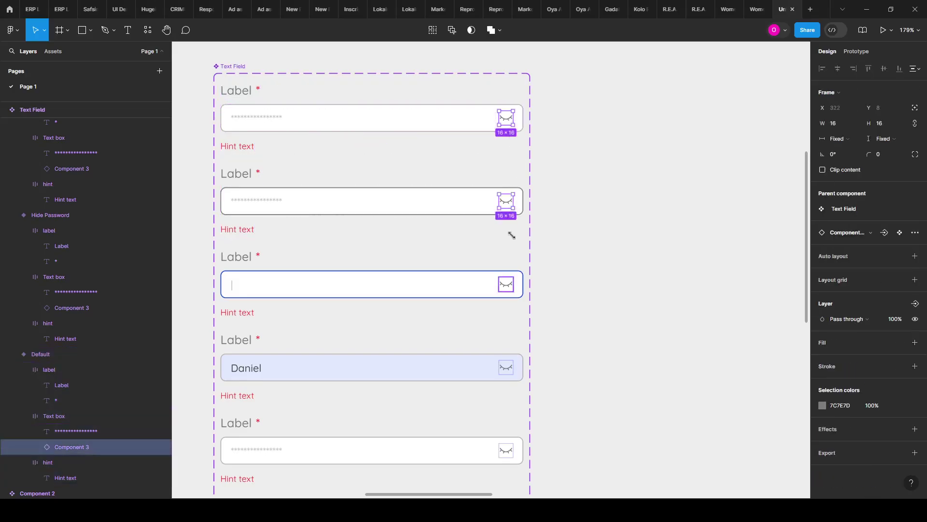
left_click(513, 290, "shift")
left_click(514, 373, "shift")
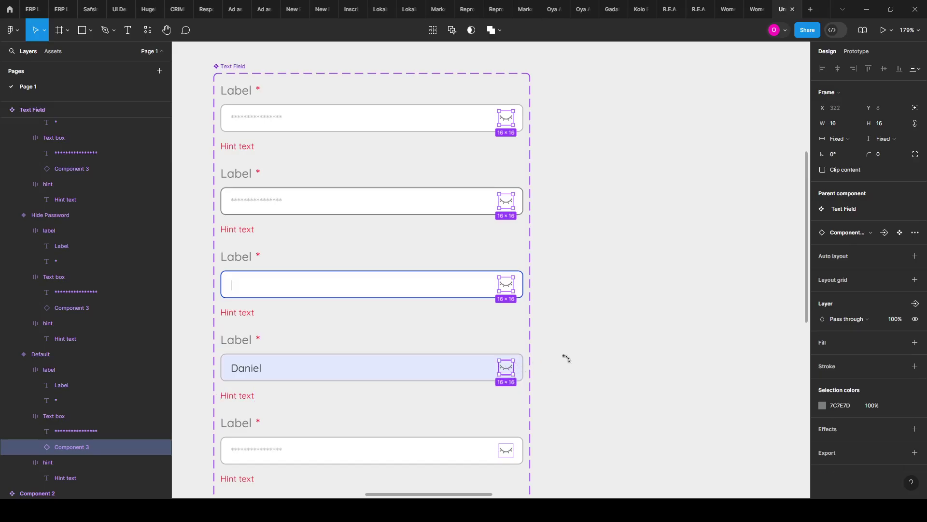
left_click(919, 319)
Step: Select every matching closed-eye icon instance, starting from the Hide Password field
scroll(570, 292, "down", 5)
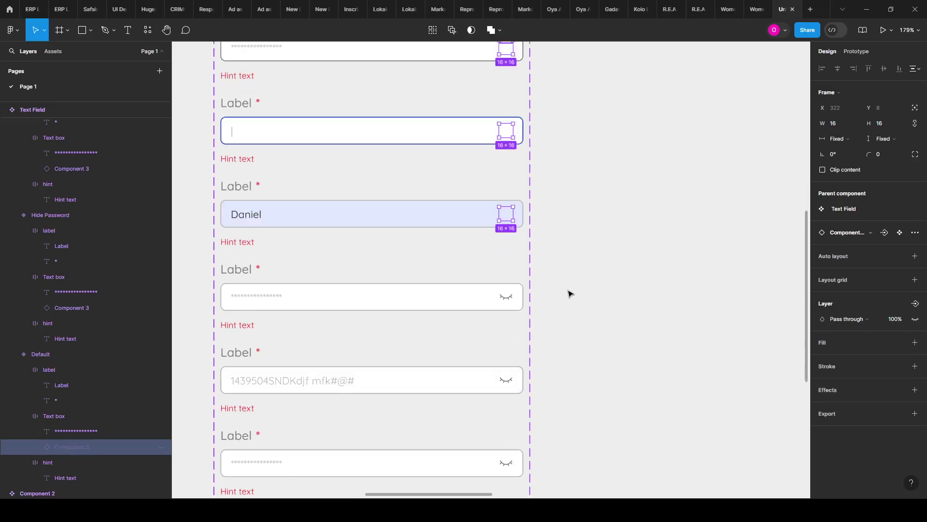
left_click(415, 200)
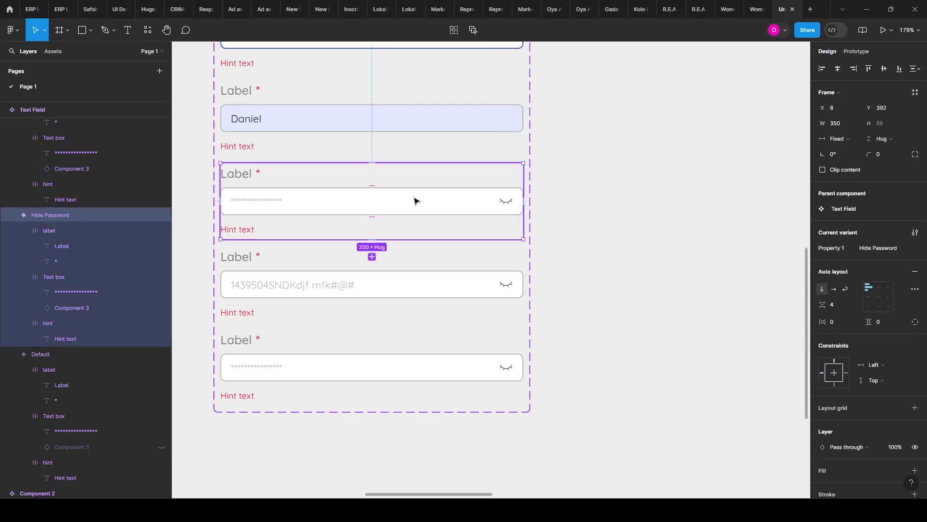
double_click(509, 201)
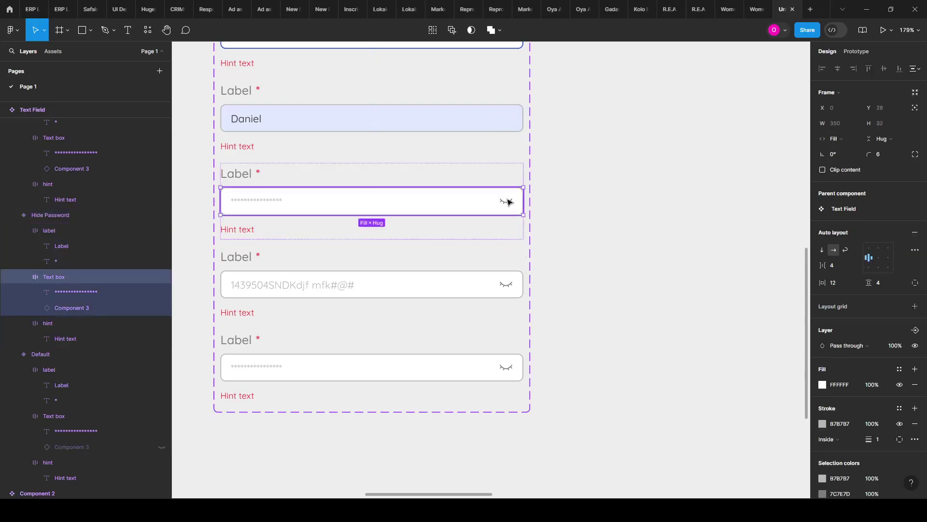
double_click(508, 202)
key("ctrl+alt+a")
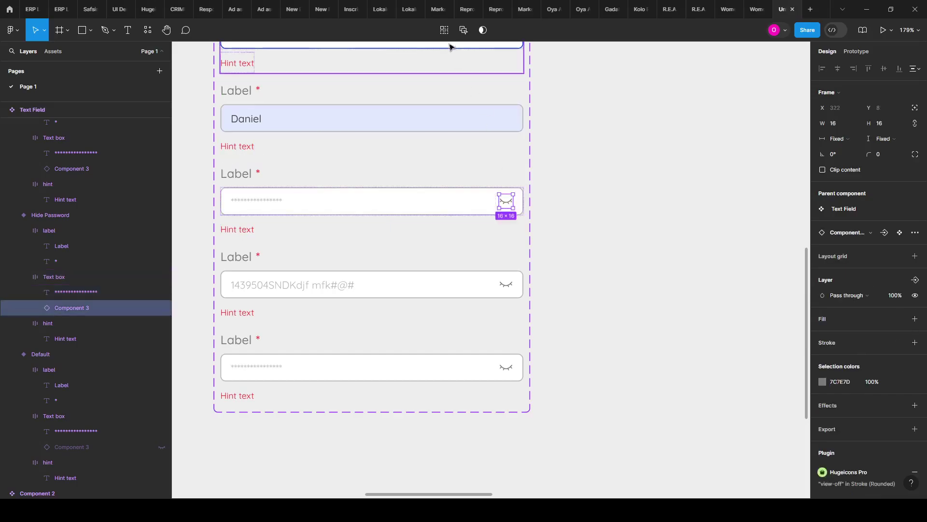
Step: Bind the selected eye icons to the Swap Icon instance-swap property
left_click(886, 235)
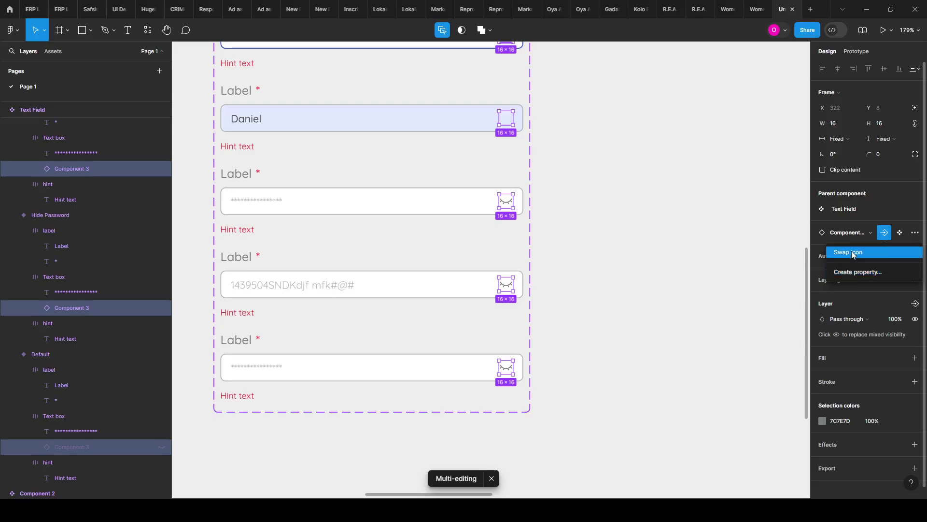
left_click(842, 263)
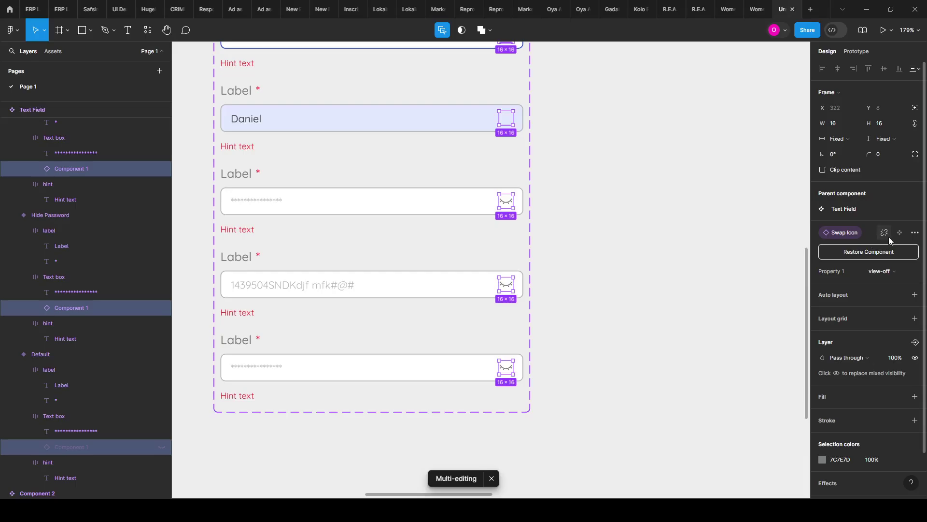
left_click(886, 234)
left_click(689, 258)
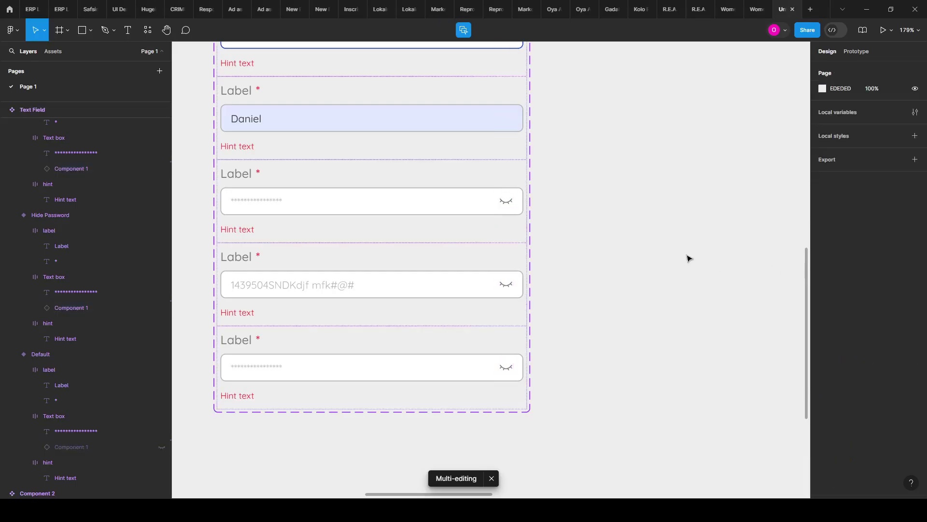
scroll(689, 258, "down", 5, "ctrl")
scroll(557, 242, "up", 3)
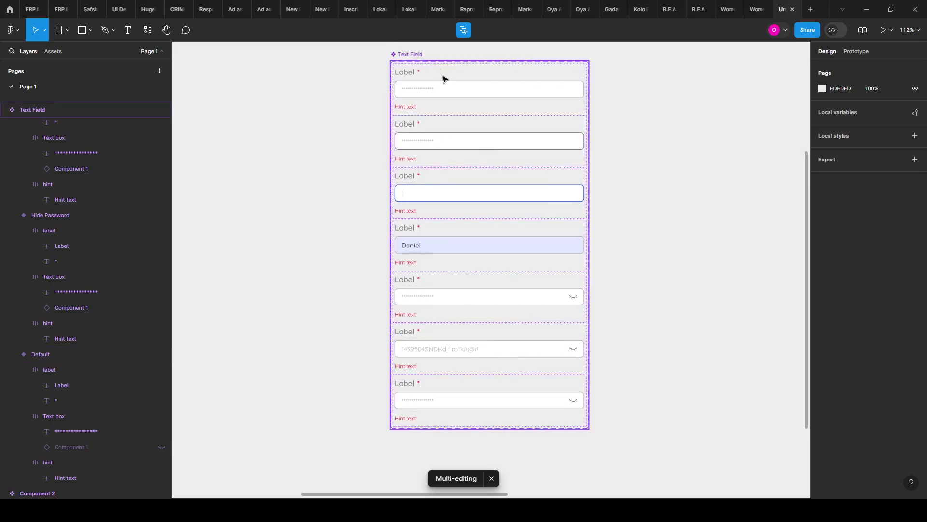
Step: Recheck the eye icons across variants, then select the whole Text Field component set
left_click(573, 302)
double_click(573, 301)
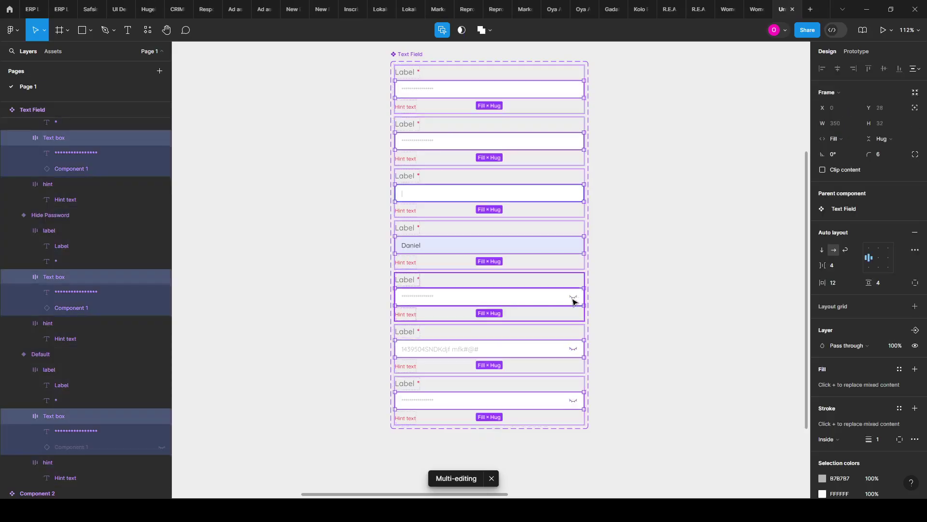
double_click(574, 302)
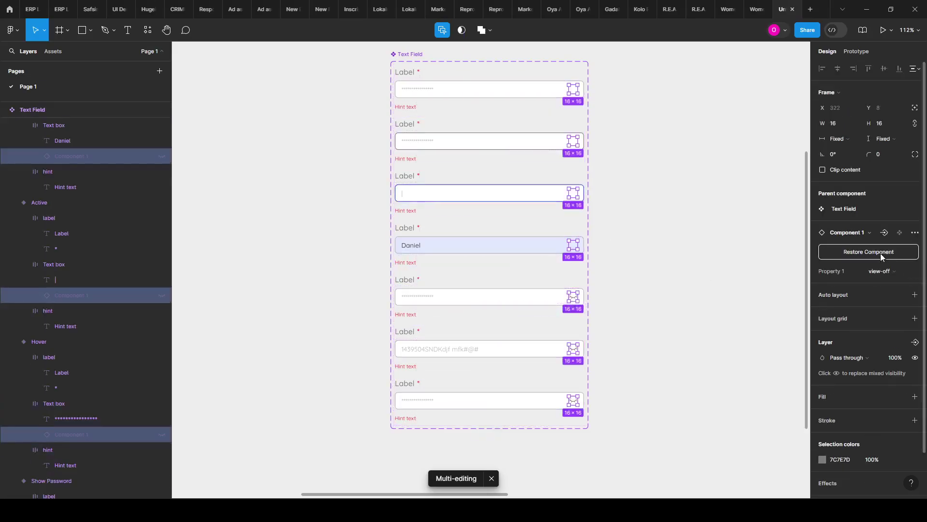
left_click(686, 242)
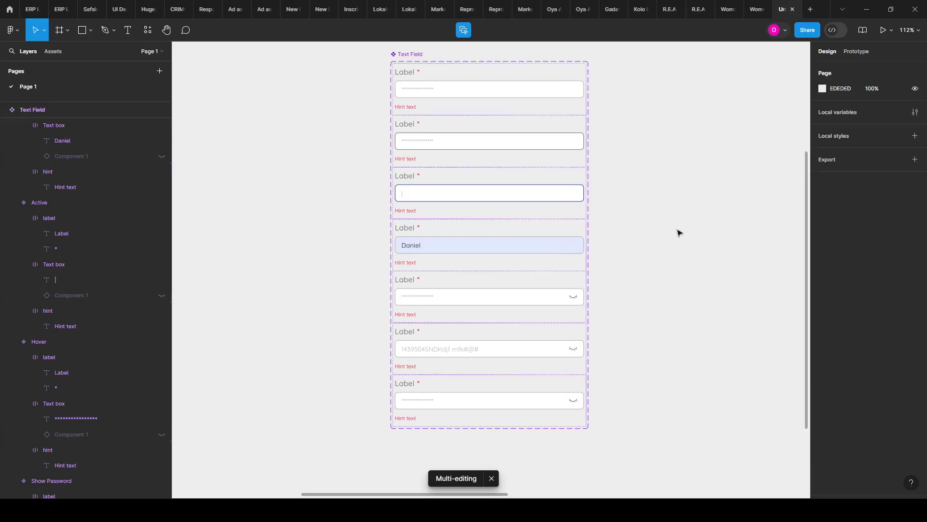
left_click(413, 55)
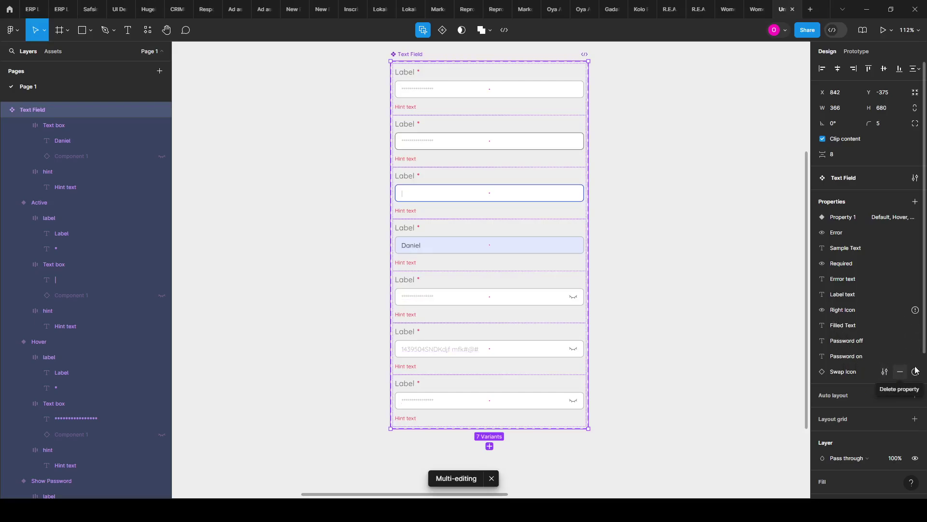
Step: Set Component 3 as the Swap Icon property's default value
mouse_move(918, 376)
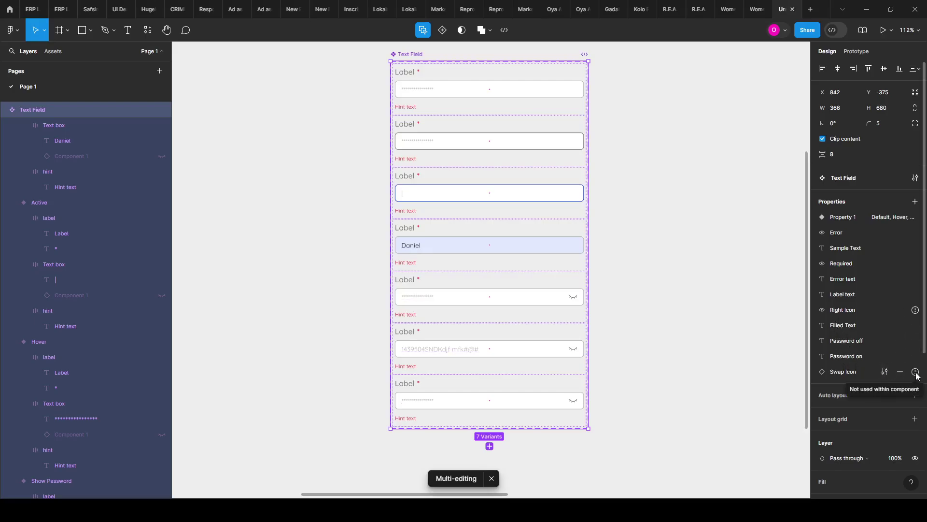
left_click(887, 373)
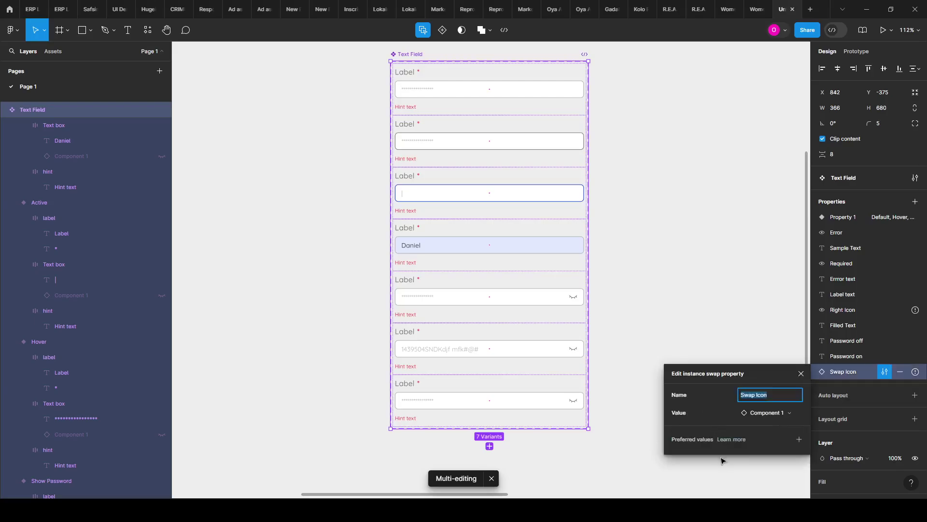
left_click(772, 415)
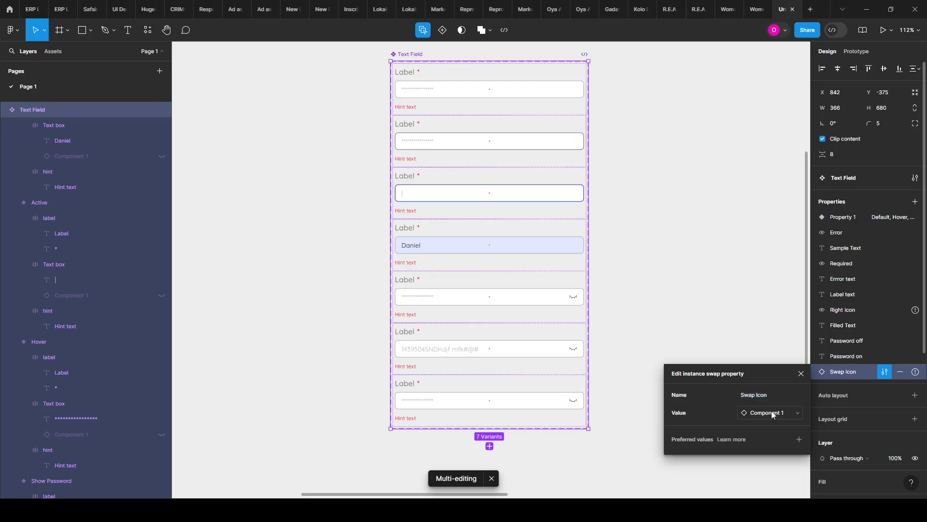
scroll(746, 460, "down", 2)
scroll(737, 459, "down", 2)
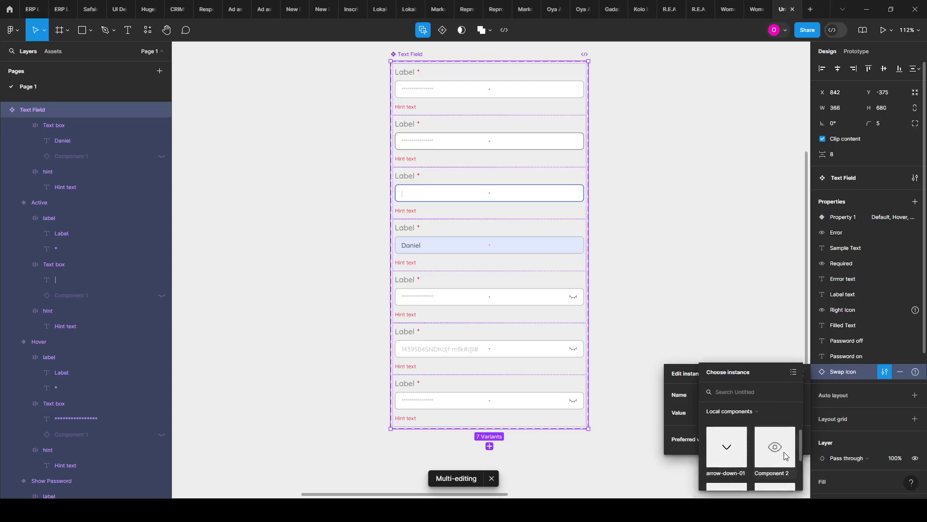
left_click(729, 458)
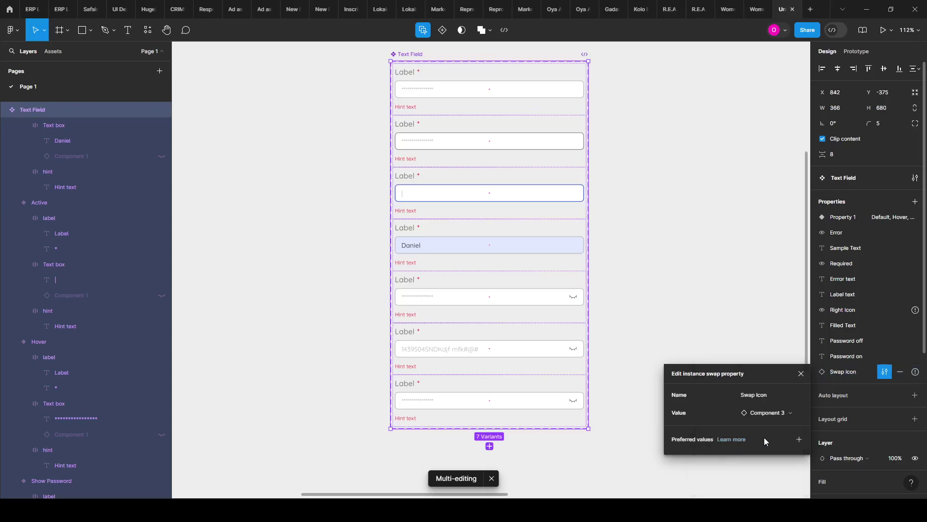
Step: Add arrow-down-01, Component 2 and Component 3 as the property's preferred values
left_click(799, 439)
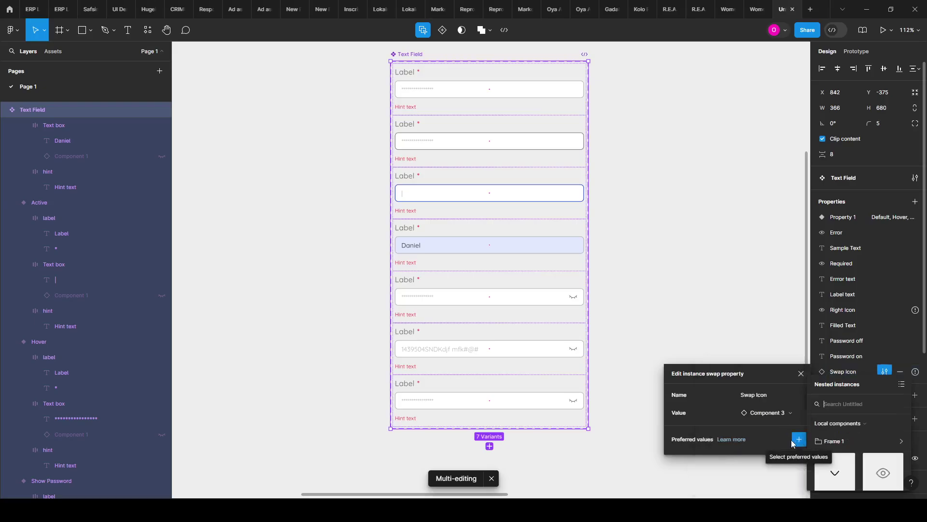
left_click(846, 454)
left_click(869, 449)
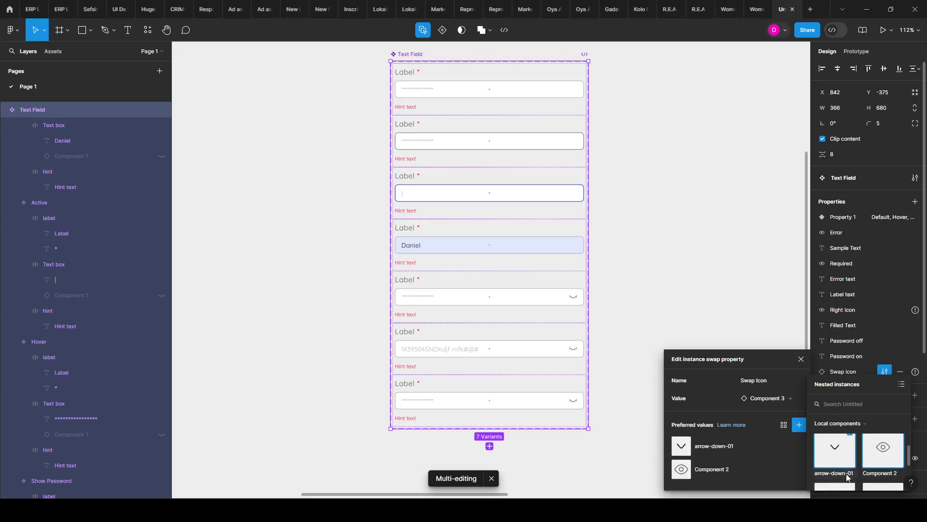
scroll(846, 477, "down", 2)
left_click(840, 459)
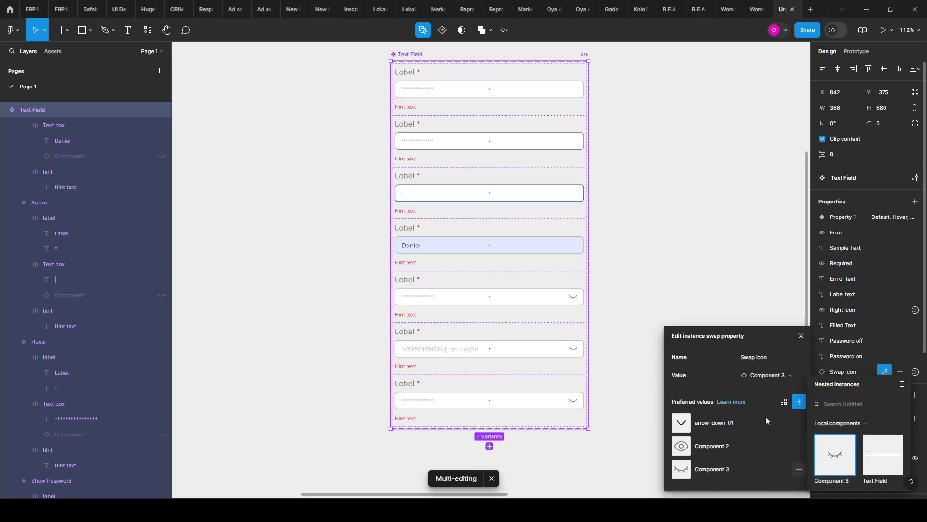
left_click(709, 272)
Step: Select the Text Field component set and drill down to the eye icon in every variant
scroll(507, 194, "down", 5)
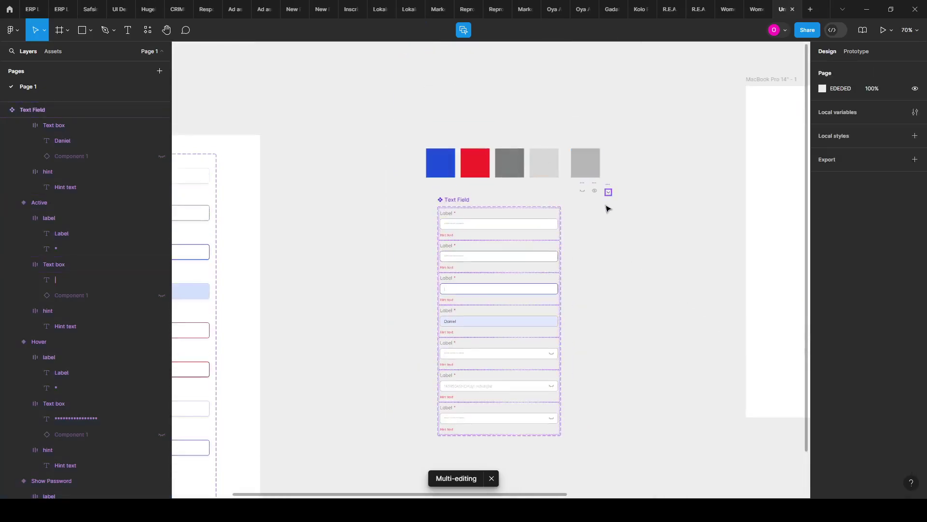
left_click(554, 333)
scroll(536, 317, "up", 3)
scroll(536, 317, "down", 3)
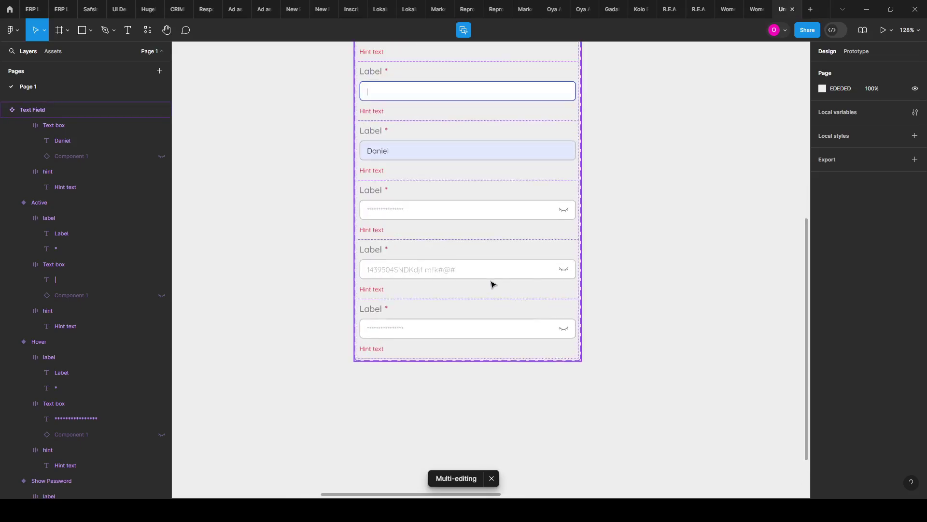
scroll(492, 284, "up", 1)
scroll(560, 323, "up", 3)
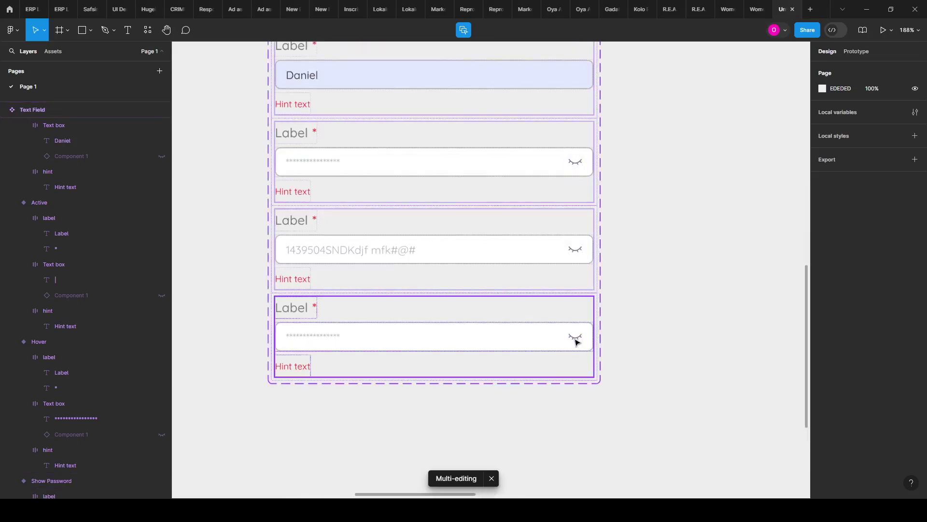
double_click(576, 342)
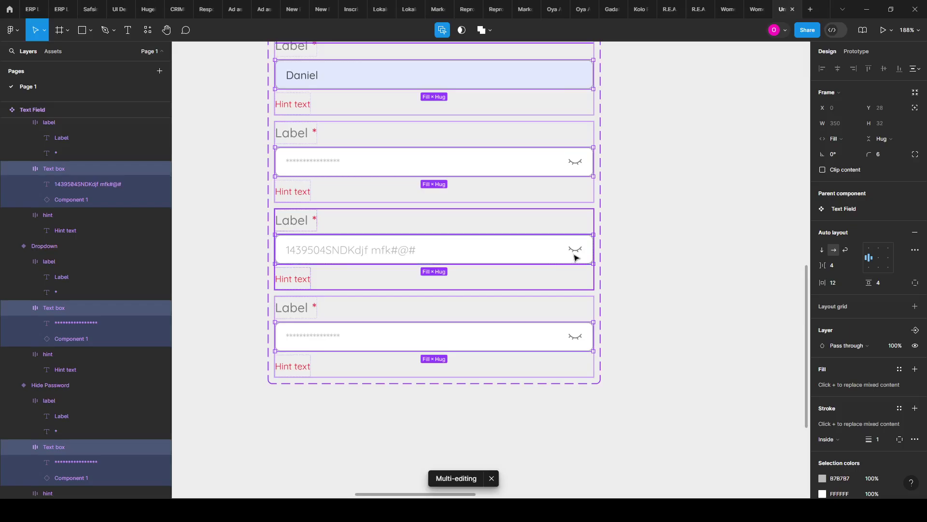
double_click(575, 255)
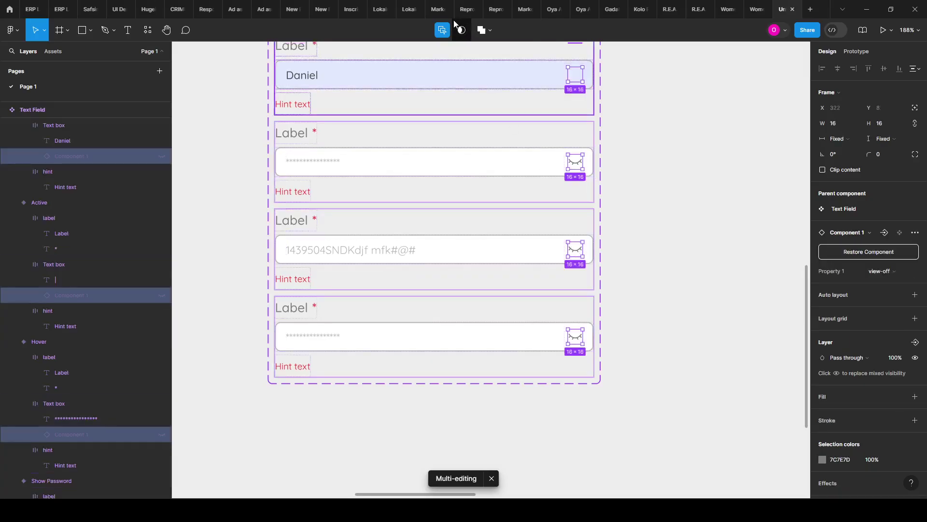
left_click(443, 30)
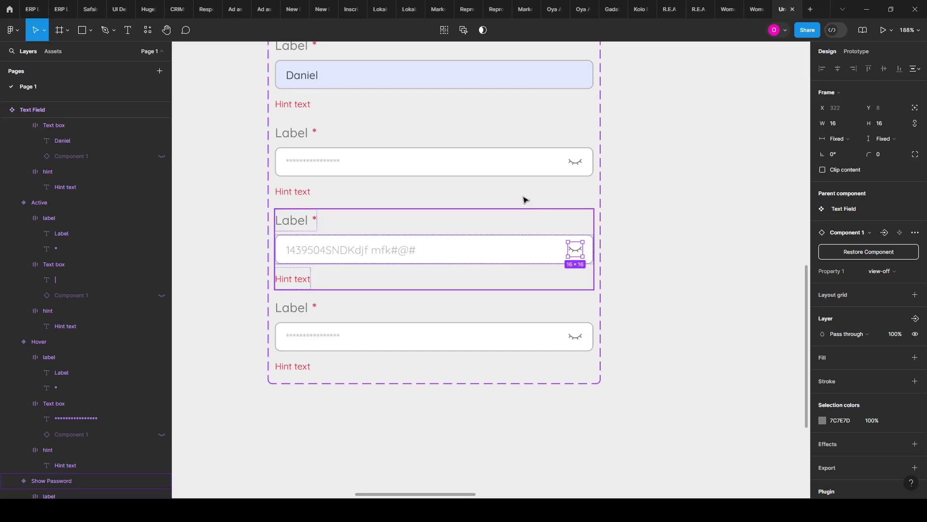
left_click(576, 163)
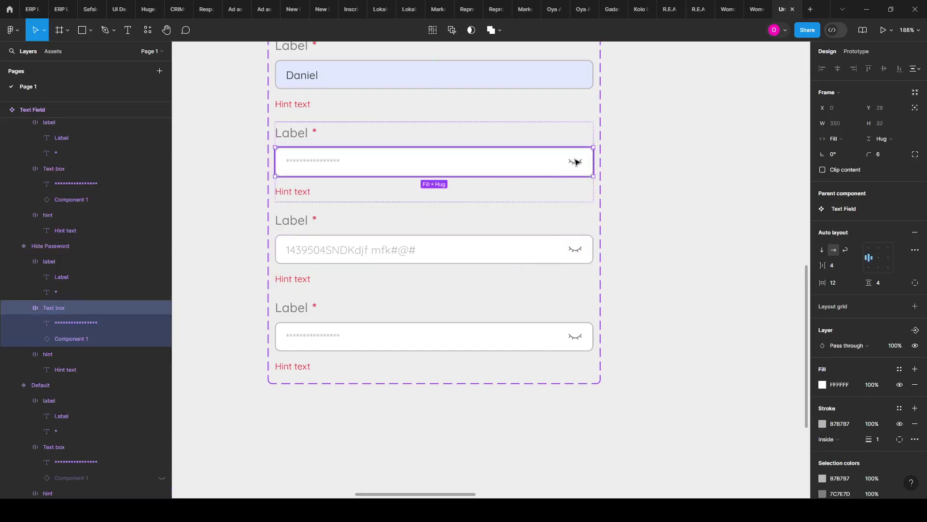
left_click(576, 162)
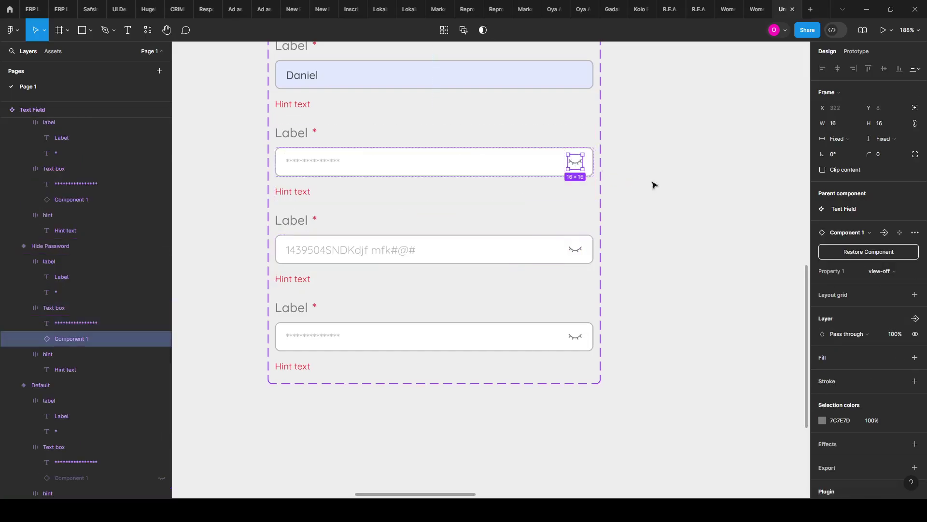
left_click(649, 203)
key("shift+0")
scroll(459, 154, "up", 4)
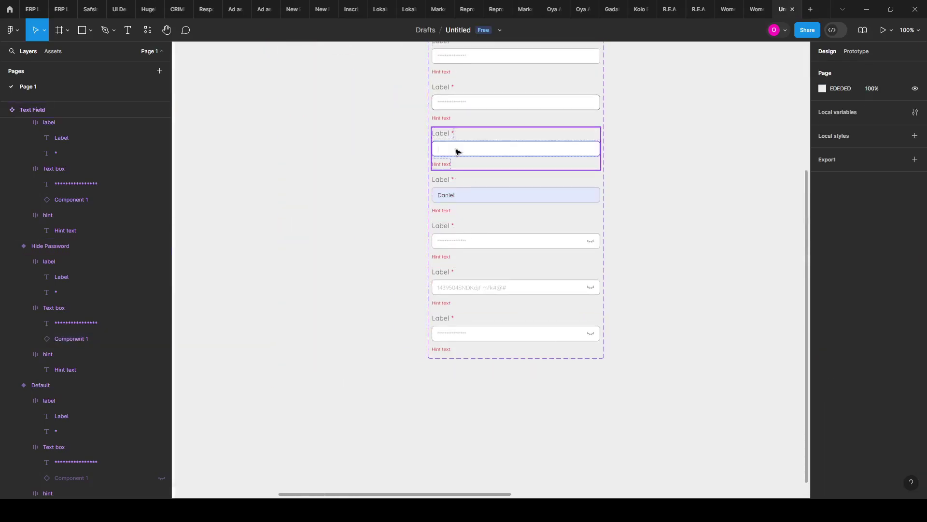
left_click(445, 77)
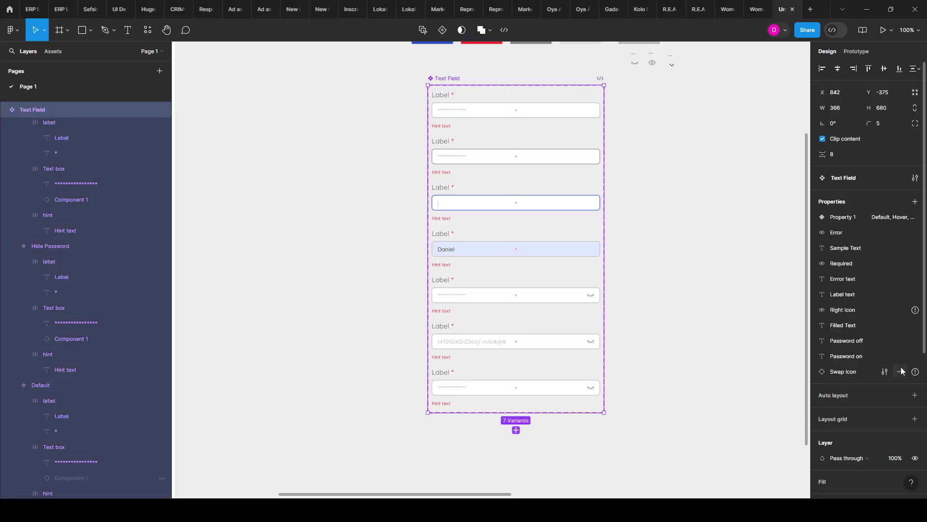
Step: Pick arrow-down-01 from the Preferred list as the Swap Icon default, replacing Component 3
left_click(886, 371)
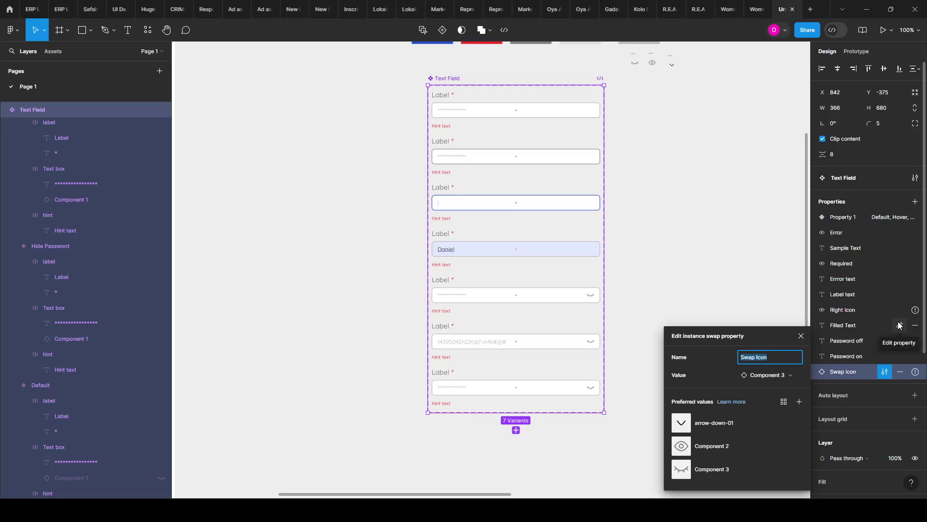
left_click(769, 379)
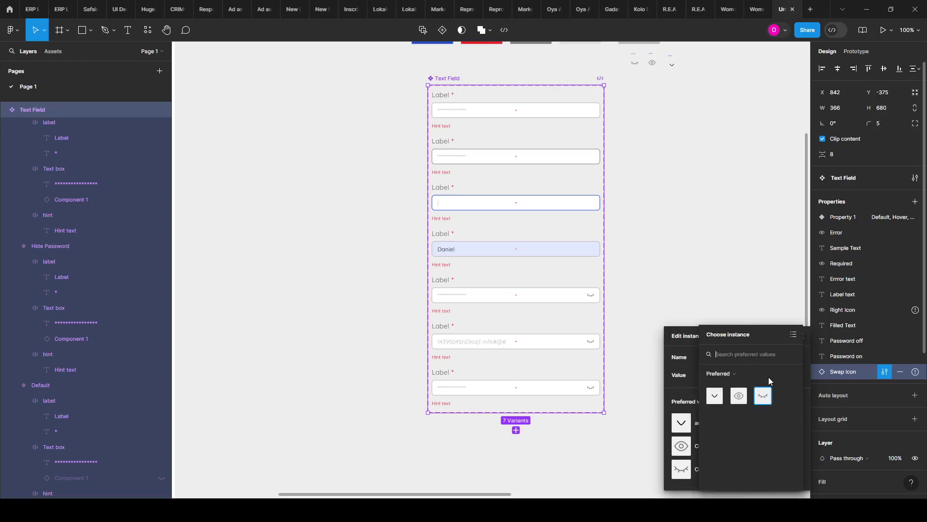
left_click(715, 396)
left_click(676, 258)
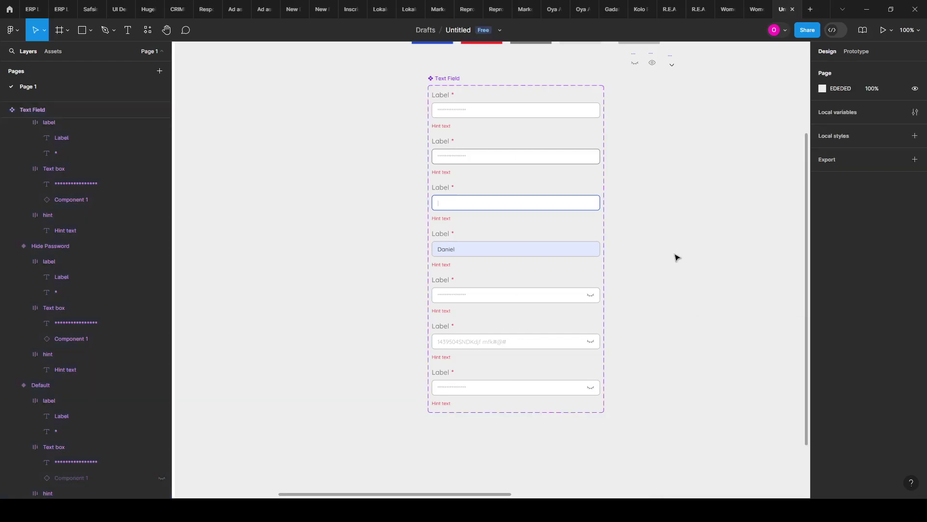
Step: Drill into the Hide Password variant to reach its eye icon instance
scroll(675, 263, "down", 3)
scroll(623, 265, "up", 5)
scroll(608, 314, "up", 3)
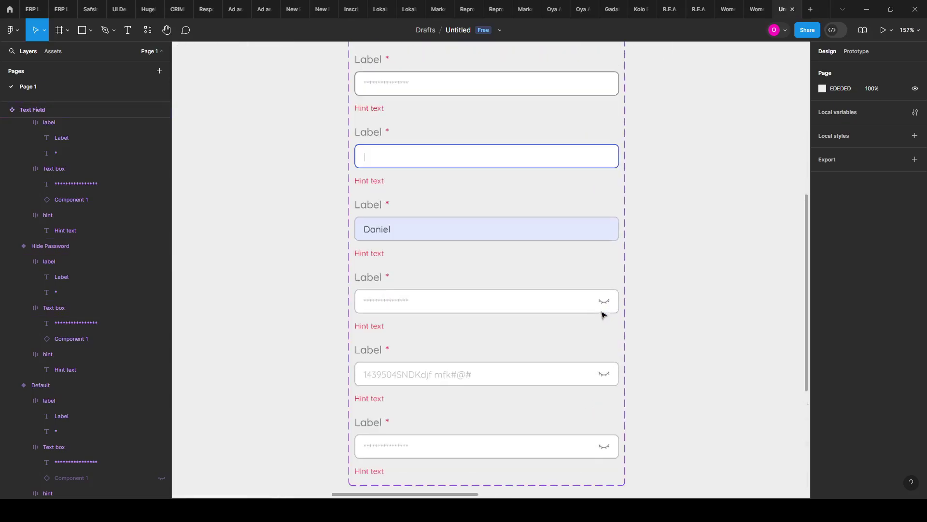
left_click(607, 303)
double_click(606, 303)
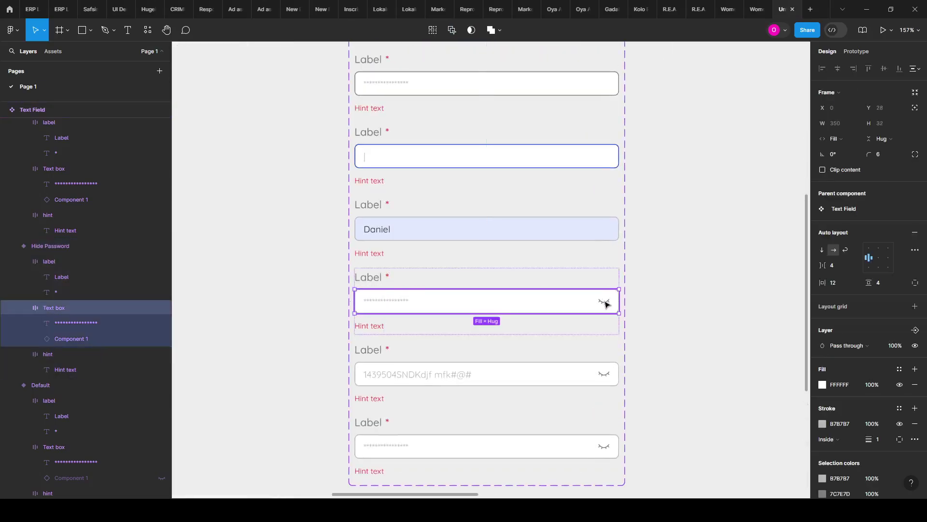
double_click(606, 304)
left_click(644, 318)
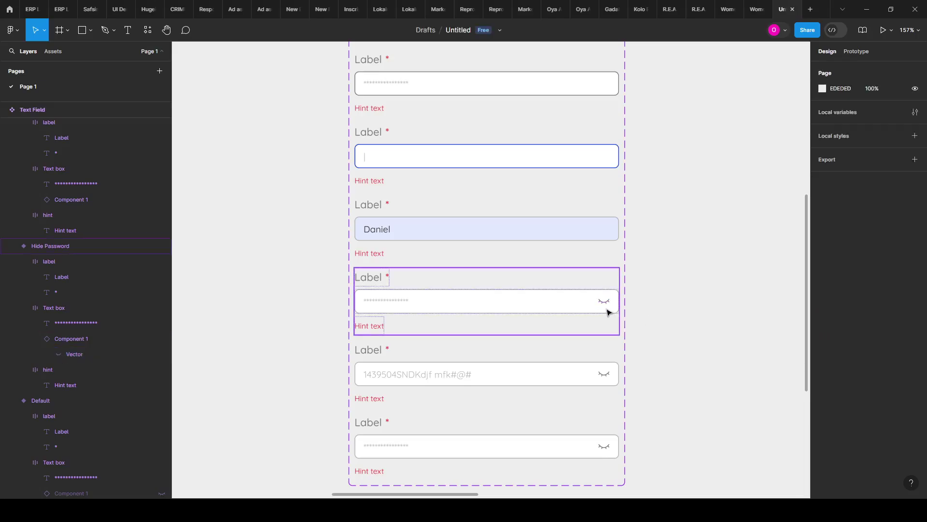
left_click(607, 306)
double_click(606, 306)
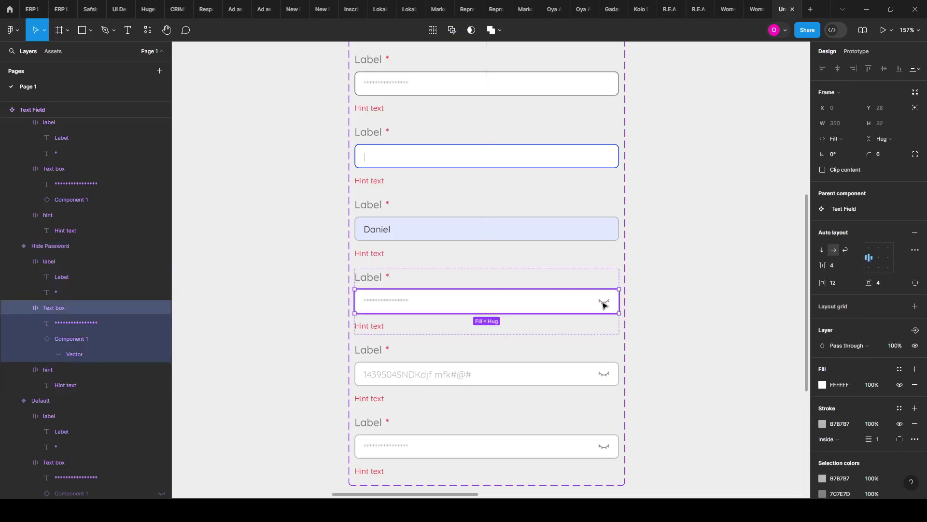
double_click(604, 306)
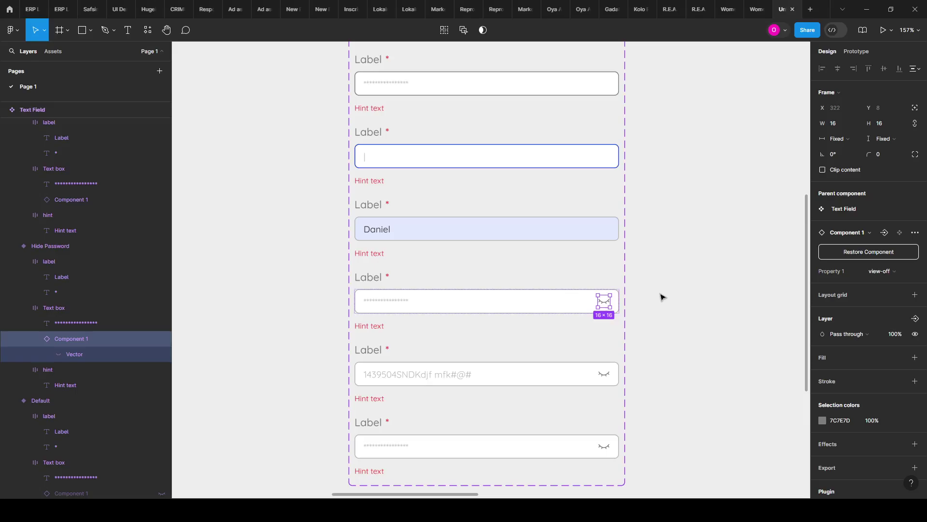
Step: Select the closed-eye icon component on the canvas
scroll(564, 292, "down", 5)
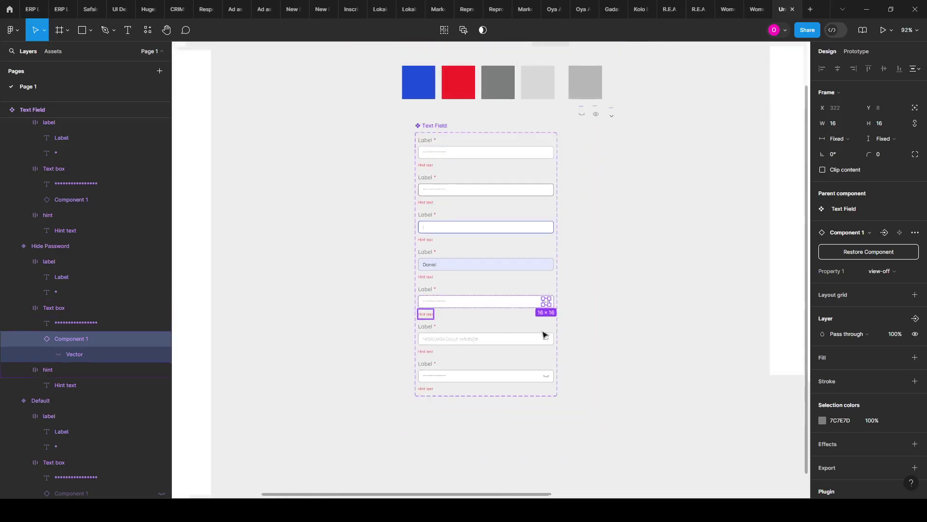
scroll(594, 311, "up", 5)
scroll(601, 189, "up", 5)
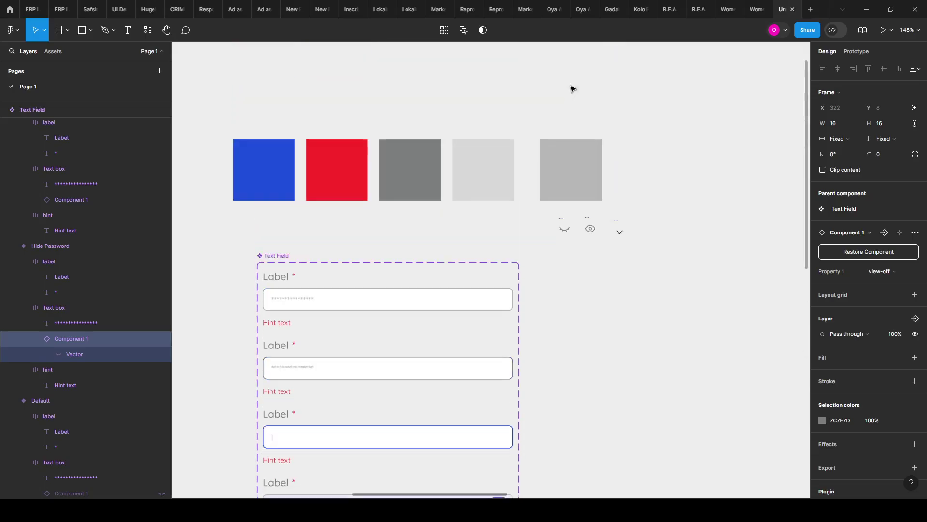
left_click(570, 234)
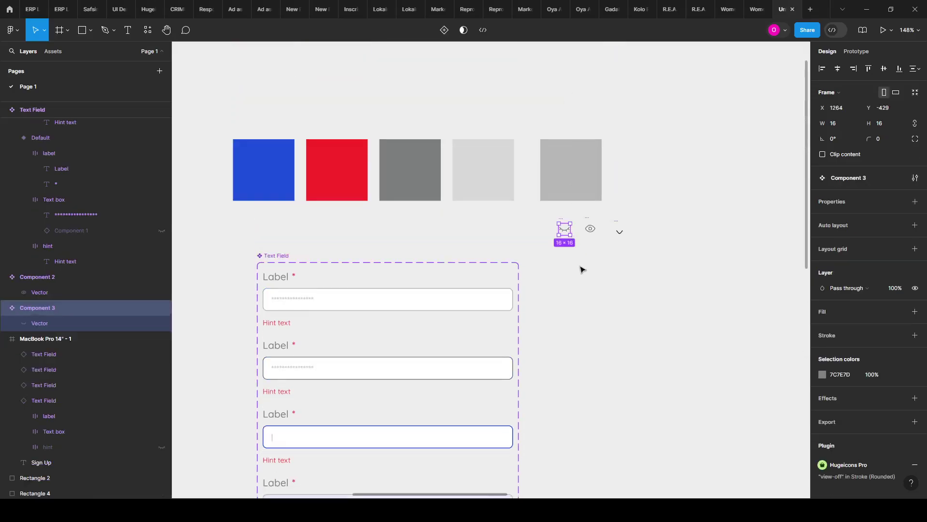
scroll(582, 268, "down", 1)
scroll(560, 210, "up", 1)
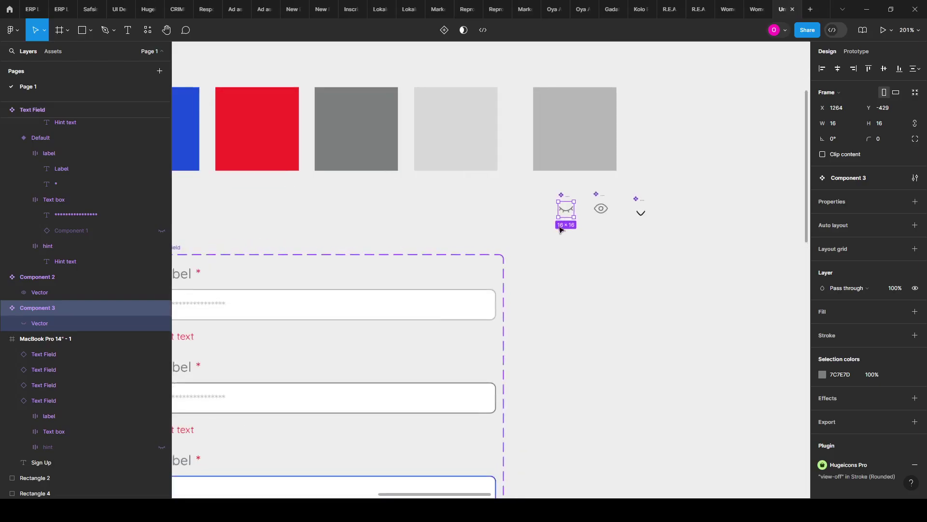
scroll(559, 208, "up", 1)
scroll(559, 208, "down", 4)
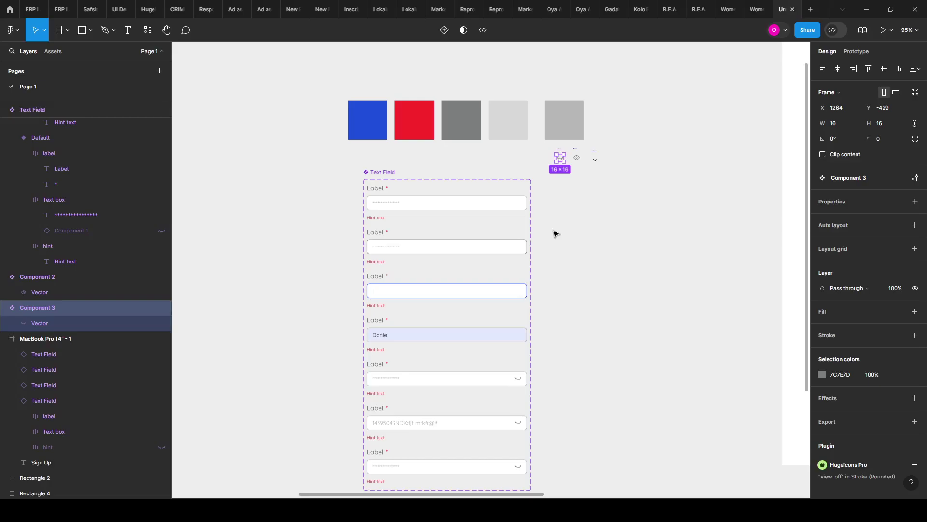
scroll(555, 270, "down", 1)
scroll(528, 372, "up", 1)
scroll(512, 317, "up", 1)
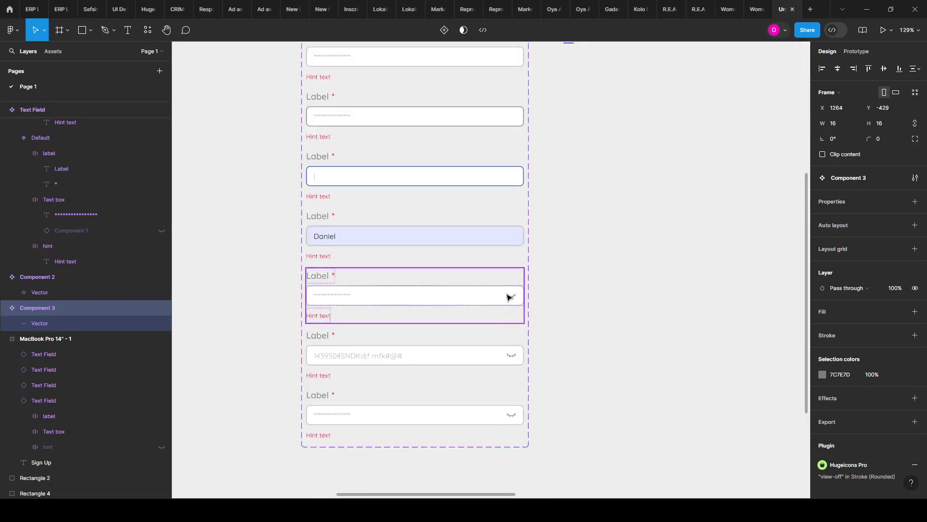
scroll(459, 208, "down", 2)
scroll(401, 97, "up", 2)
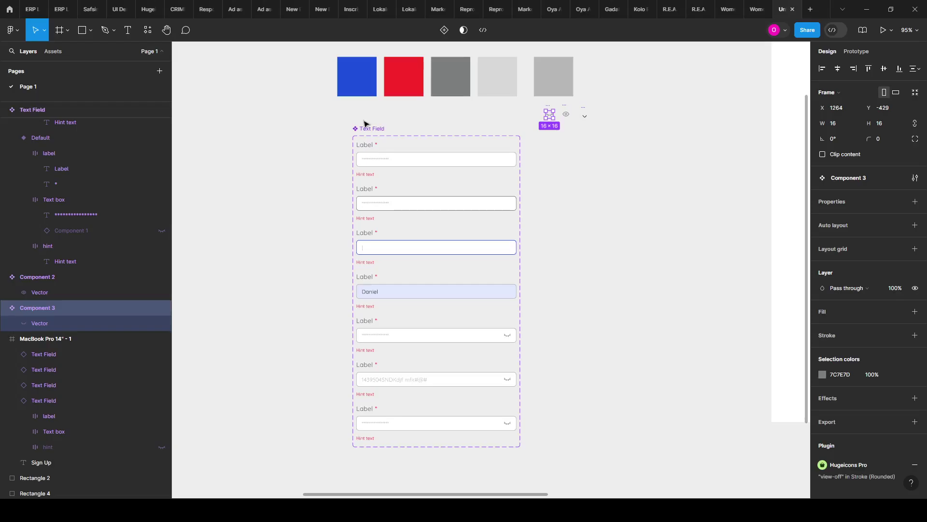
Step: Select the Text Field component set and drill into the password field's eye icon
left_click(363, 129)
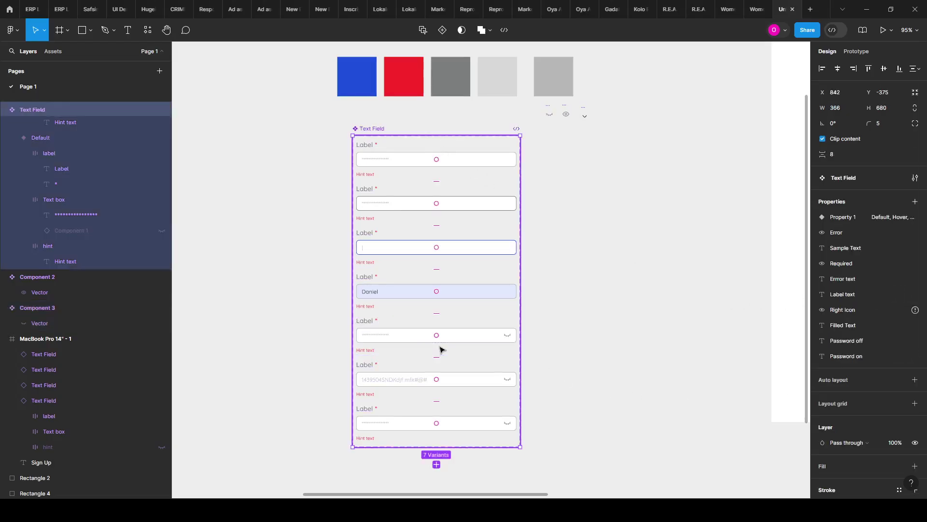
scroll(483, 353, "up", 5)
left_click(528, 348)
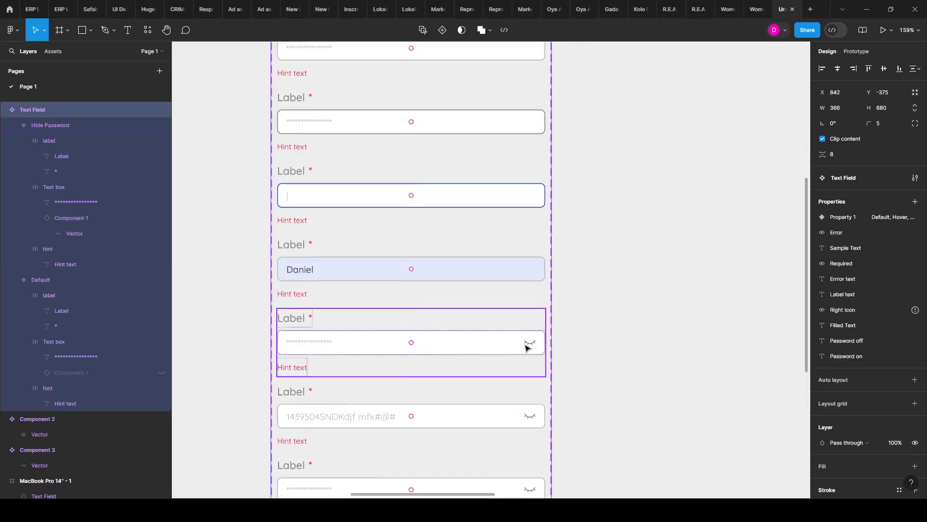
left_click(530, 349)
left_click(531, 348)
scroll(654, 197, "down", 1)
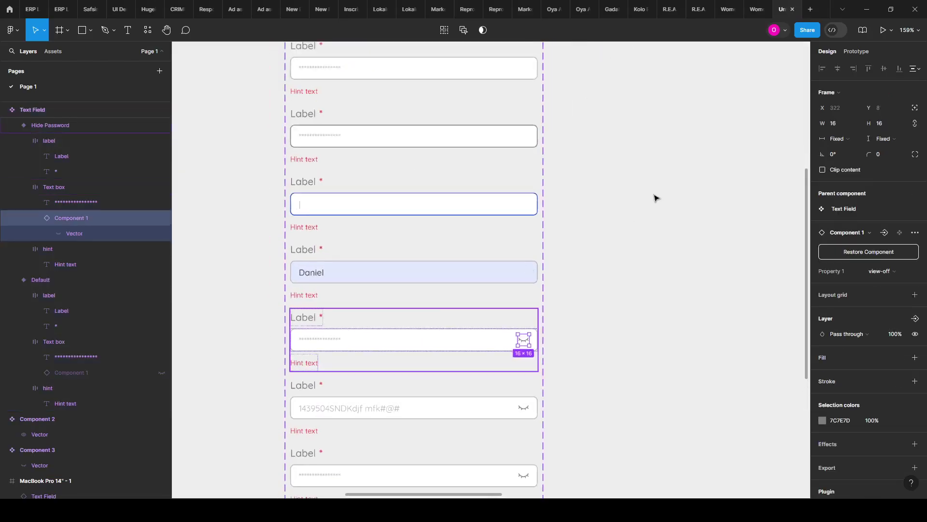
Step: Mark the closed-eye icon component ready for dev with Ctrl+Alt+E
left_click(642, 161)
scroll(559, 295, "up", 5)
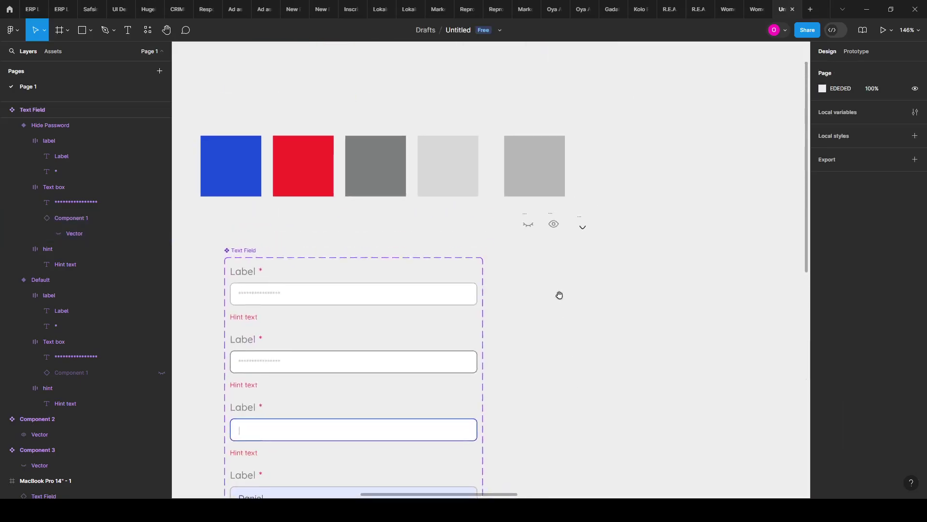
left_click(529, 219)
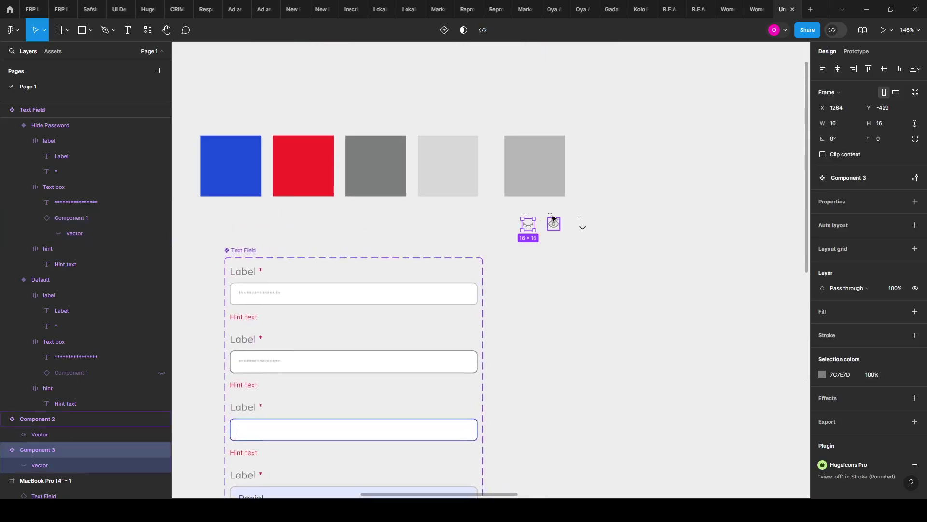
scroll(540, 217, "up", 5)
key("ctrl+alt+e")
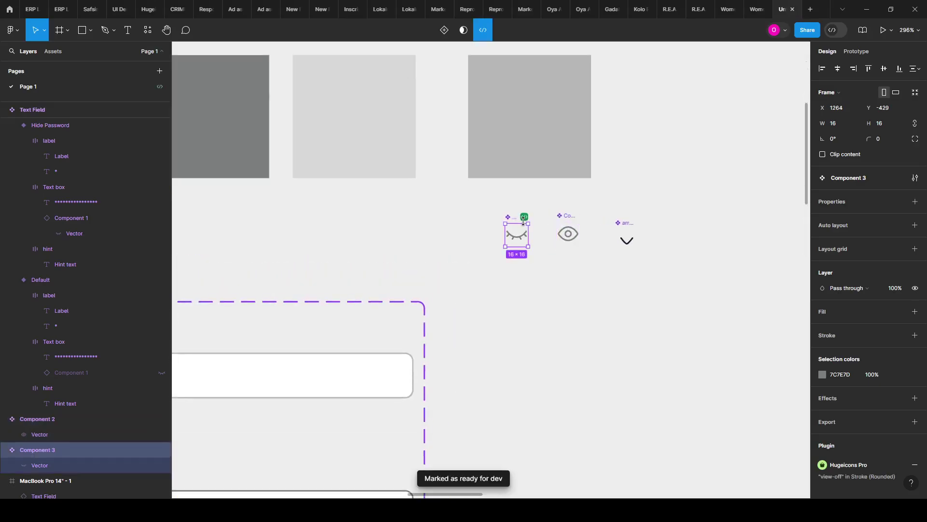
Step: Rename the closed-eye component to Hide and the open-eye component to View
double_click(516, 216)
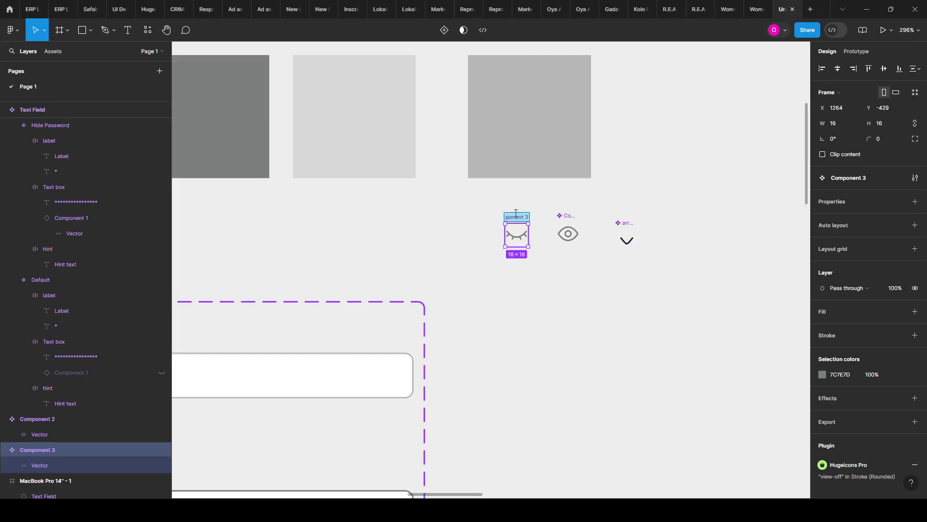
type("Hide")
double_click(572, 215)
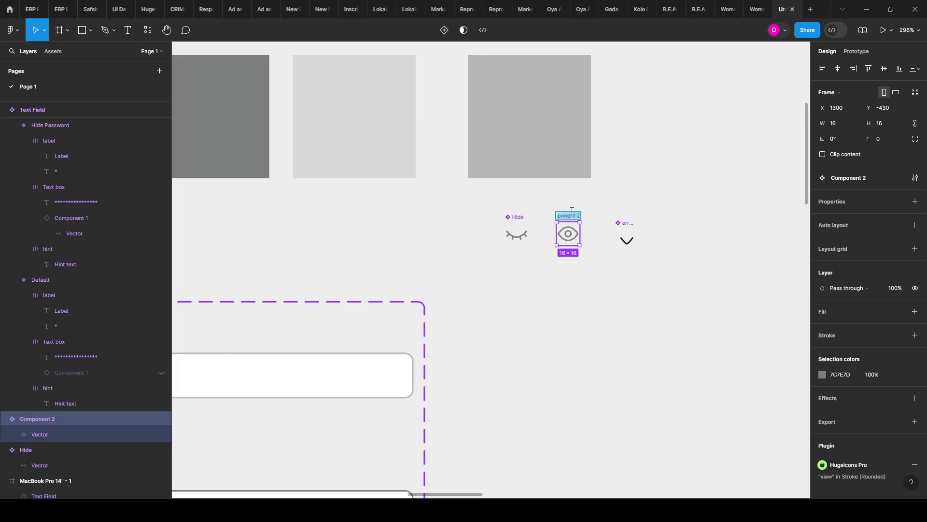
type("View")
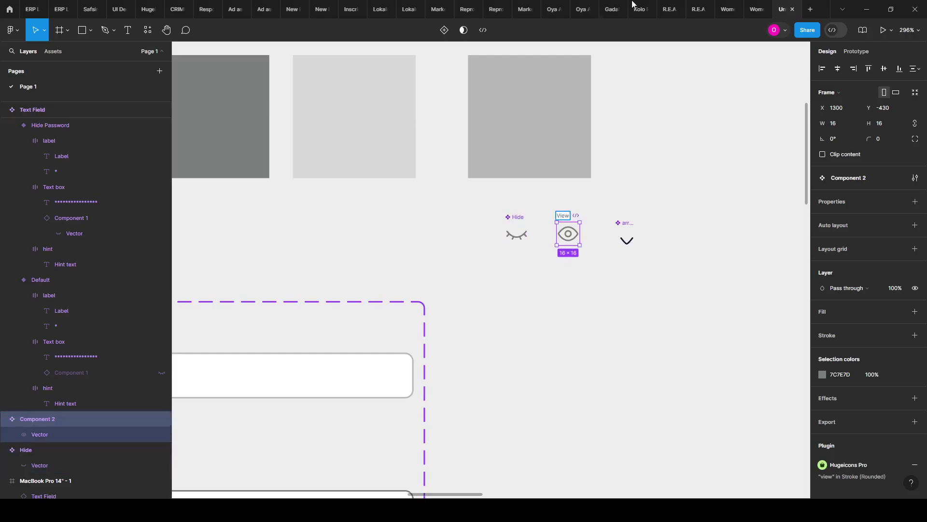
left_click(579, 275)
Step: Change the open-eye component's name from View to Show
scroll(567, 272, "down", 5)
scroll(564, 271, "down", 3)
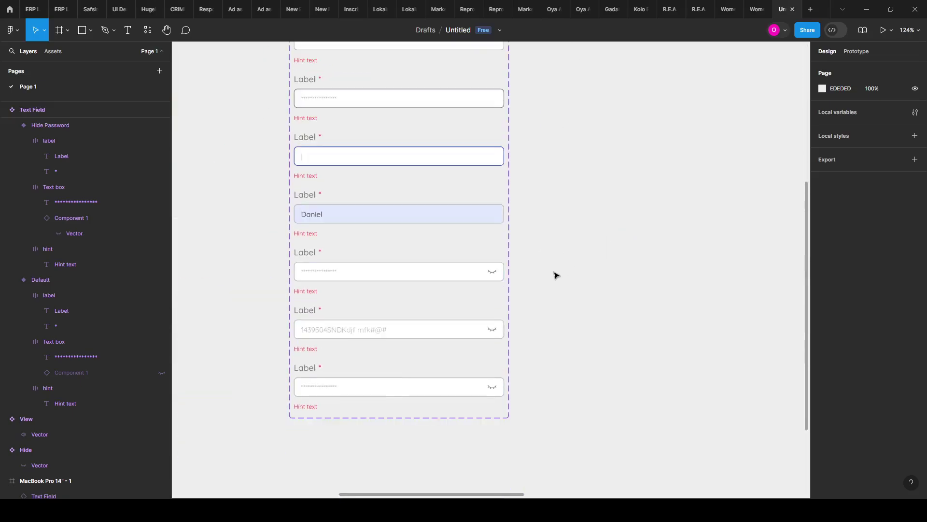
scroll(534, 303, "down", 2)
scroll(572, 161, "up", 5)
scroll(574, 147, "up", 2)
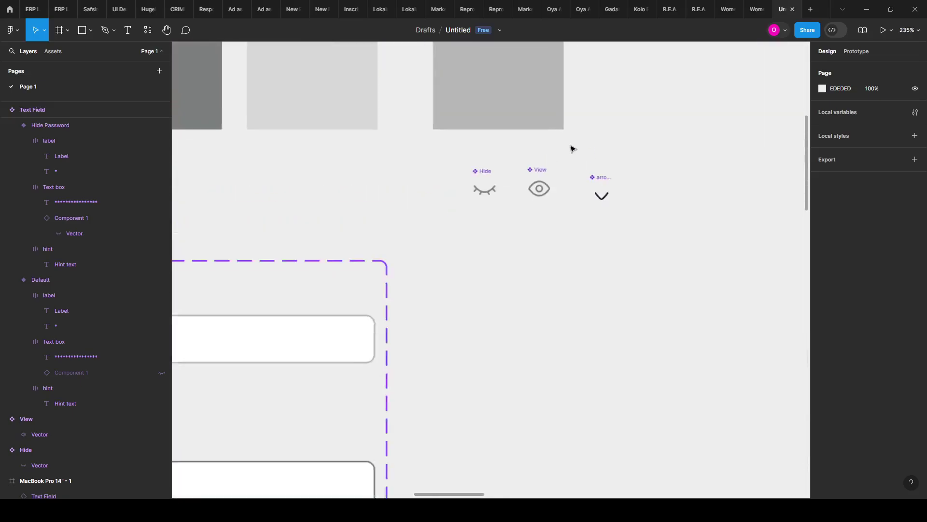
left_click(542, 178)
scroll(534, 174, "up", 3)
double_click(528, 170)
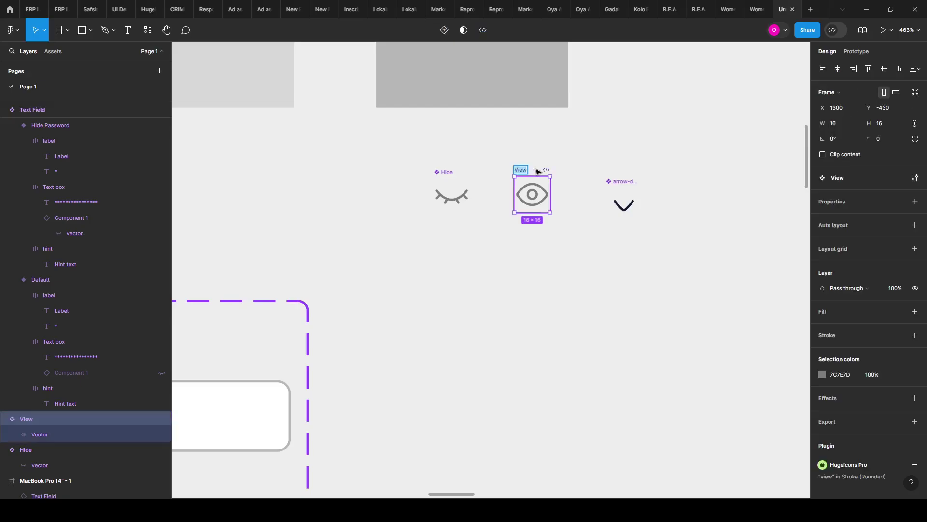
type("Show")
key("Return")
left_click(567, 295)
scroll(594, 263, "down", 4)
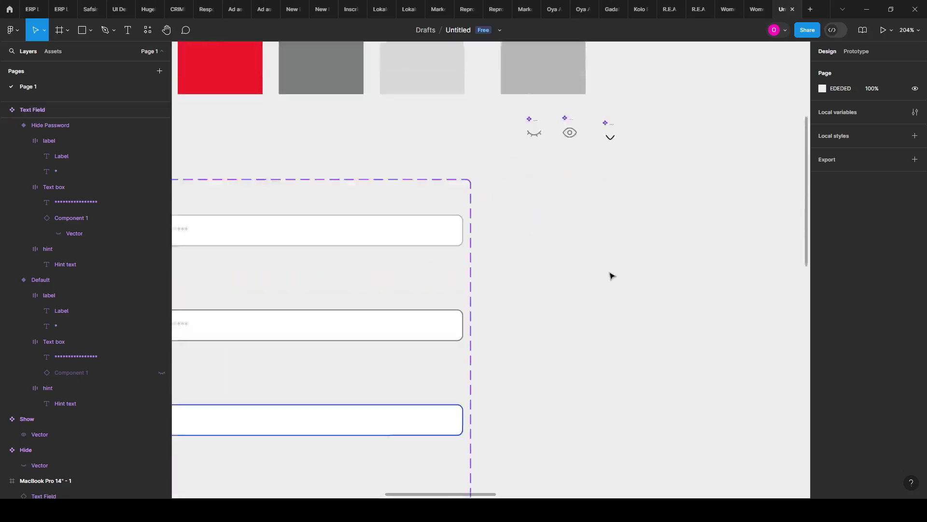
Step: Select the fifth field's eye icon instance and start an instance-swap property, then dismiss it
scroll(611, 283, "down", 3)
scroll(560, 338, "down", 3)
scroll(565, 290, "up", 1)
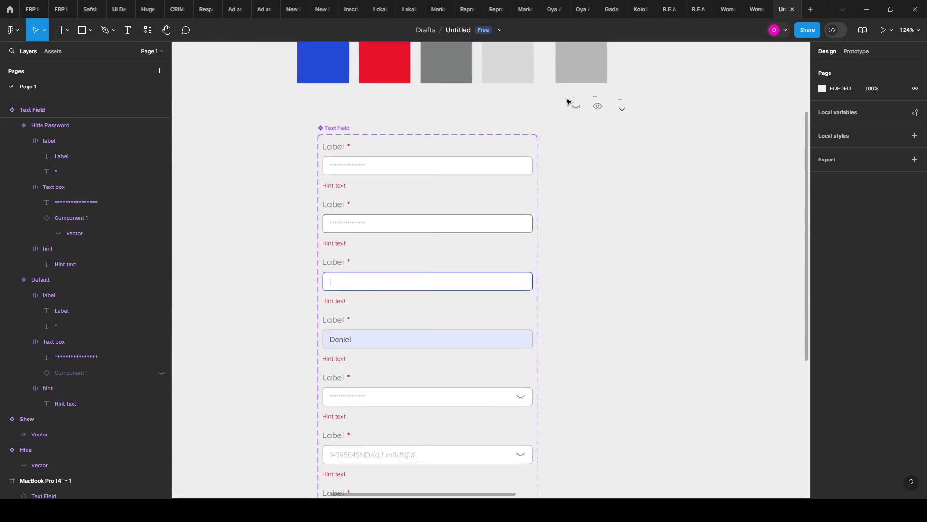
left_click(521, 397)
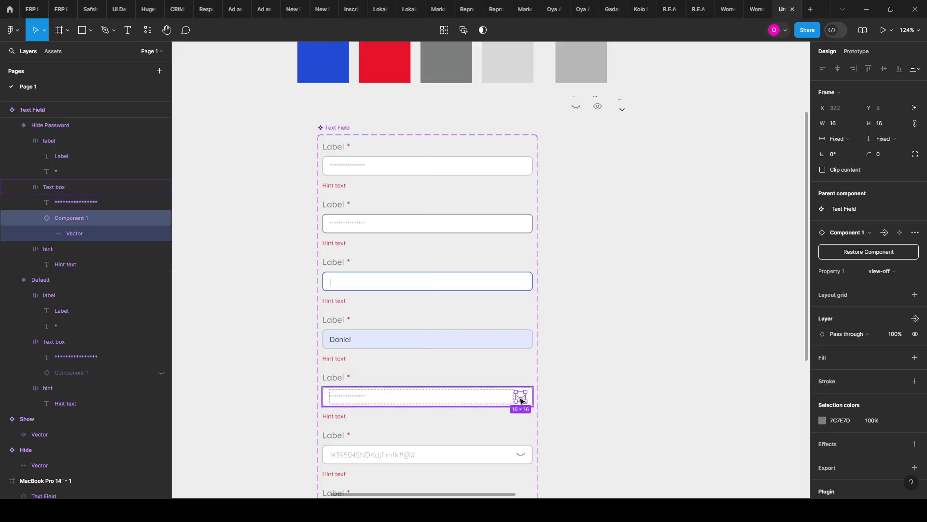
double_click(521, 399)
key("Escape")
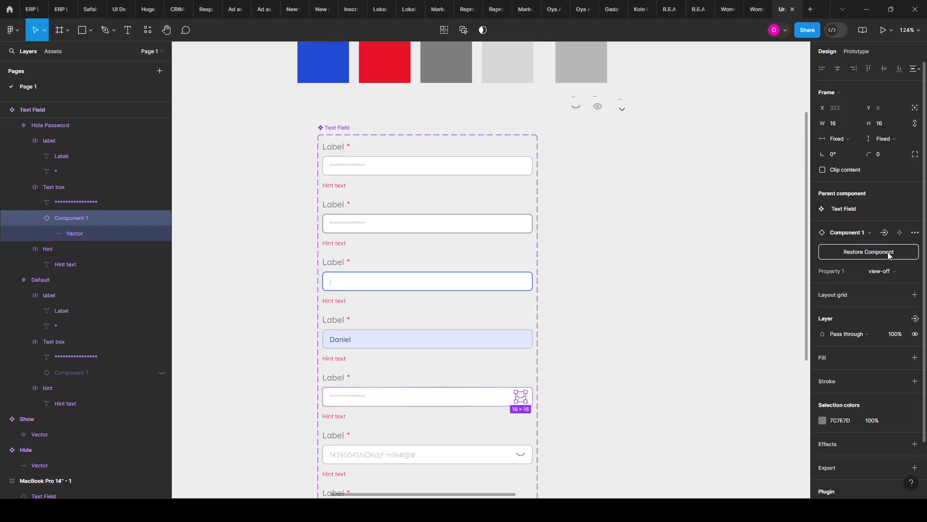
left_click(887, 232)
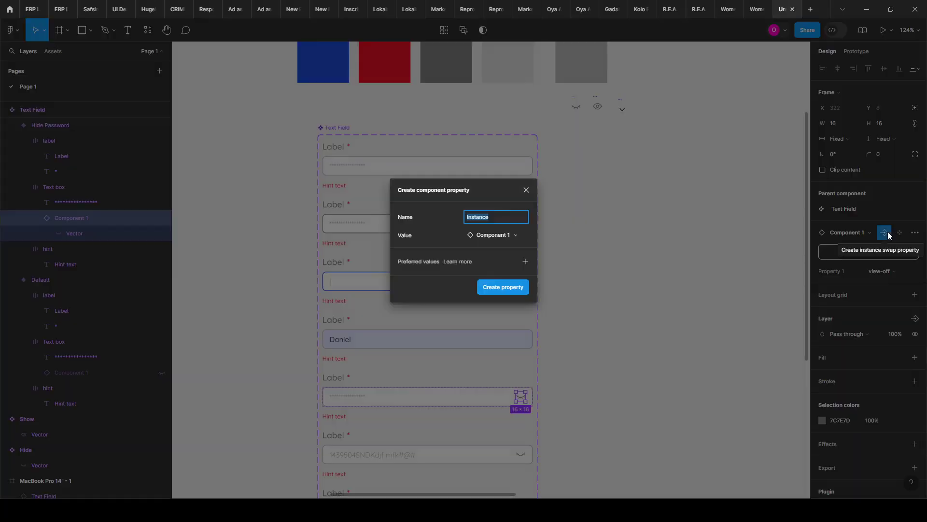
left_click(525, 190)
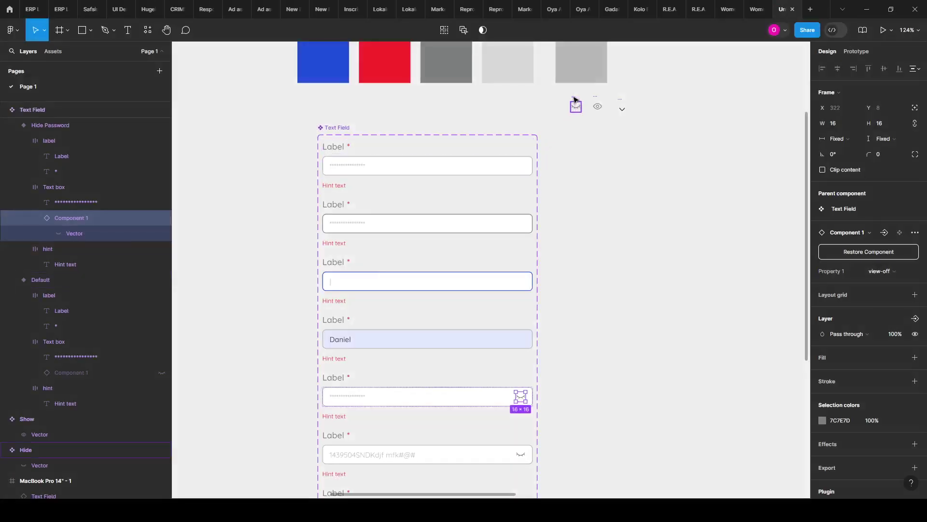
Step: Select the eye icon in the Hide Password field and undo the last change
left_click(576, 103)
scroll(505, 294, "down", 3)
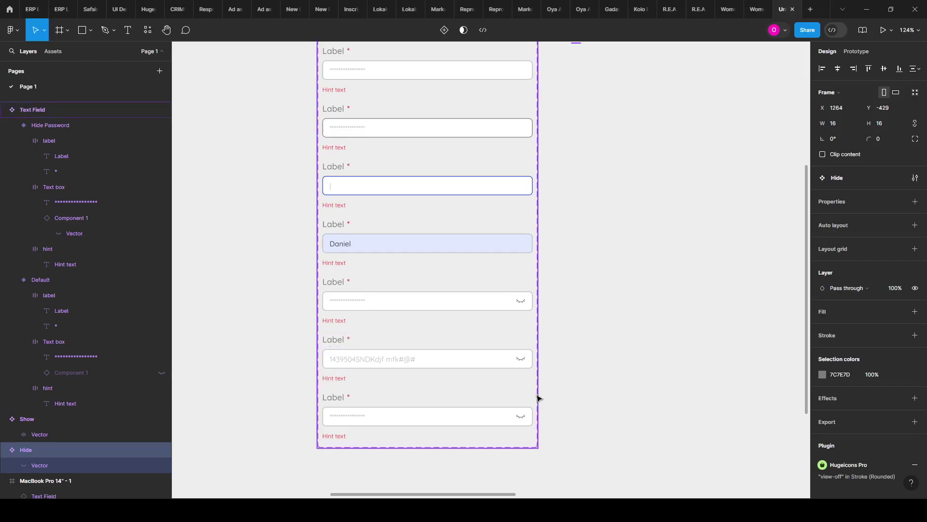
scroll(536, 395, "up", 5, "ctrl")
double_click(513, 246)
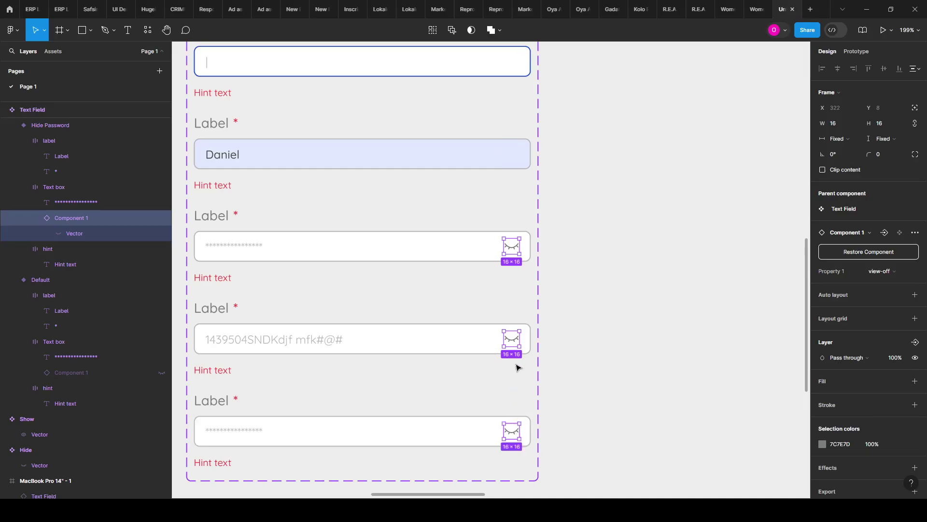
key("ctrl+z")
scroll(559, 234, "down", 1, "ctrl")
scroll(552, 237, "down", 1)
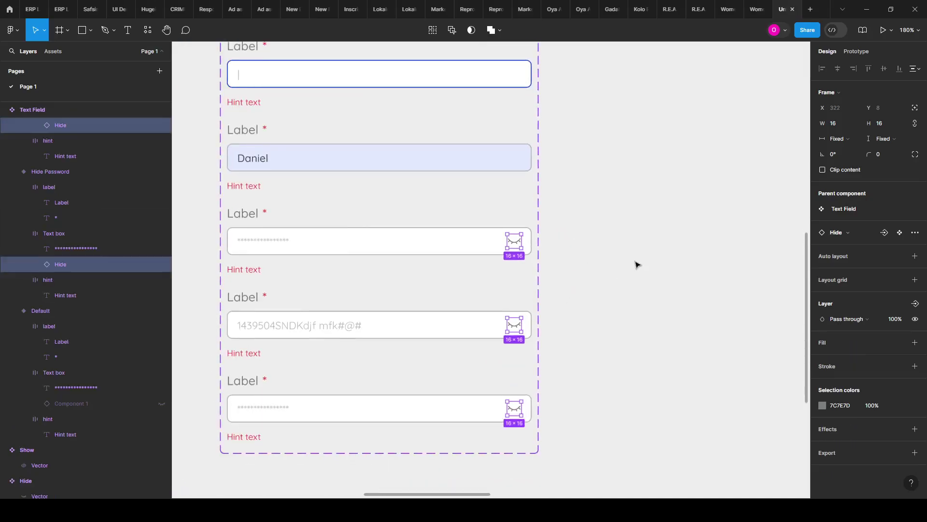
Step: Create the Icon Swap property with arrow-down-01, Hide and Show as preferred icons
left_click(885, 232)
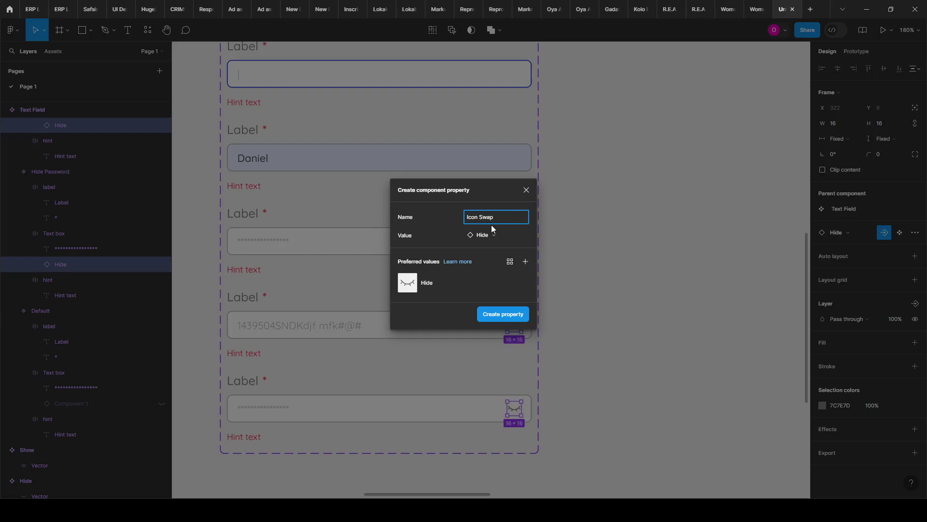
left_click(526, 263)
left_click(566, 361)
left_click(601, 364)
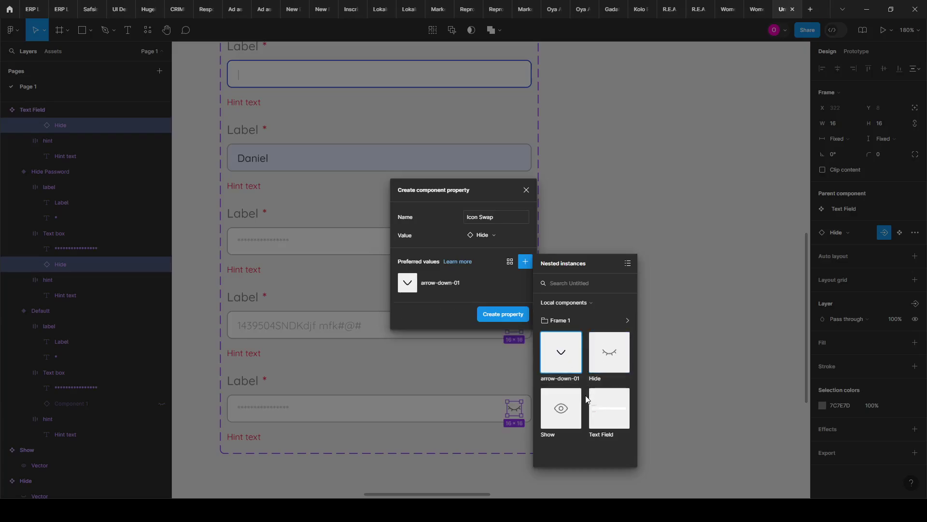
left_click(611, 343)
left_click(575, 399)
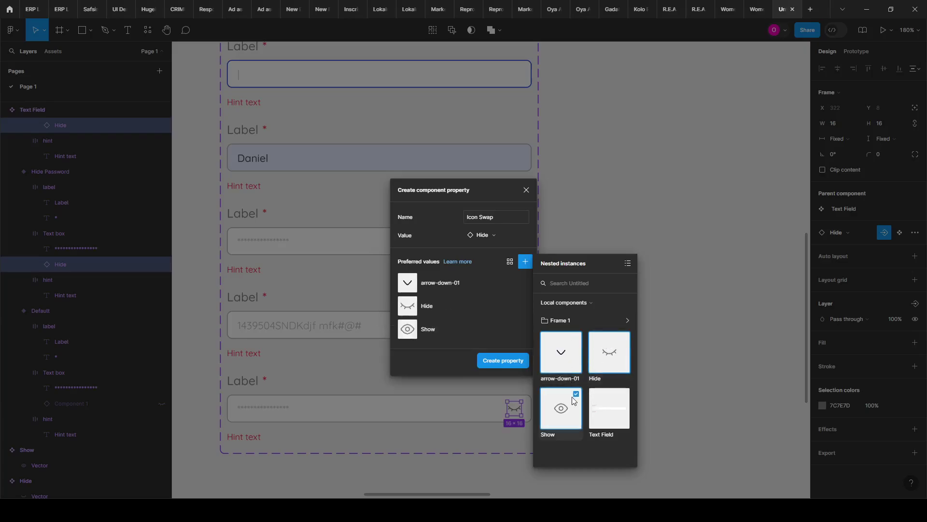
left_click(494, 363)
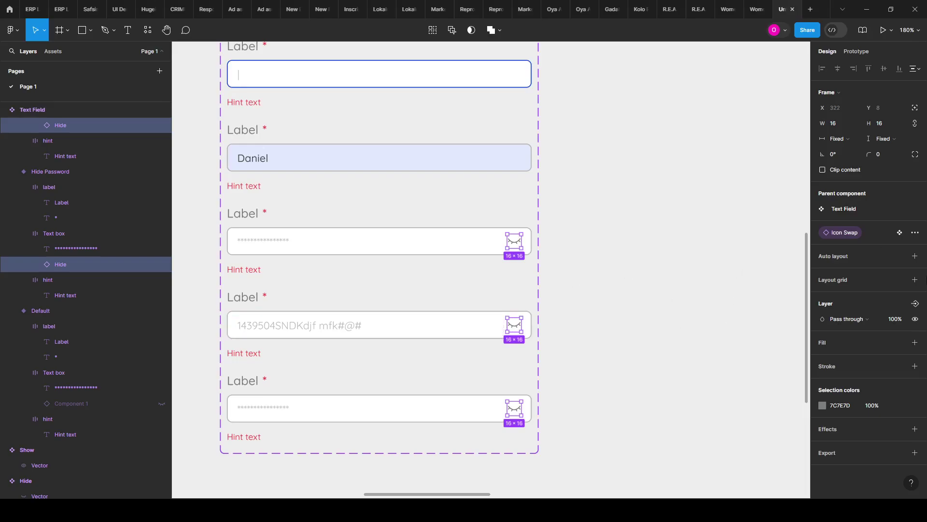
Step: Bind the eye icon's visibility to the Right Icon boolean property
left_click(914, 303)
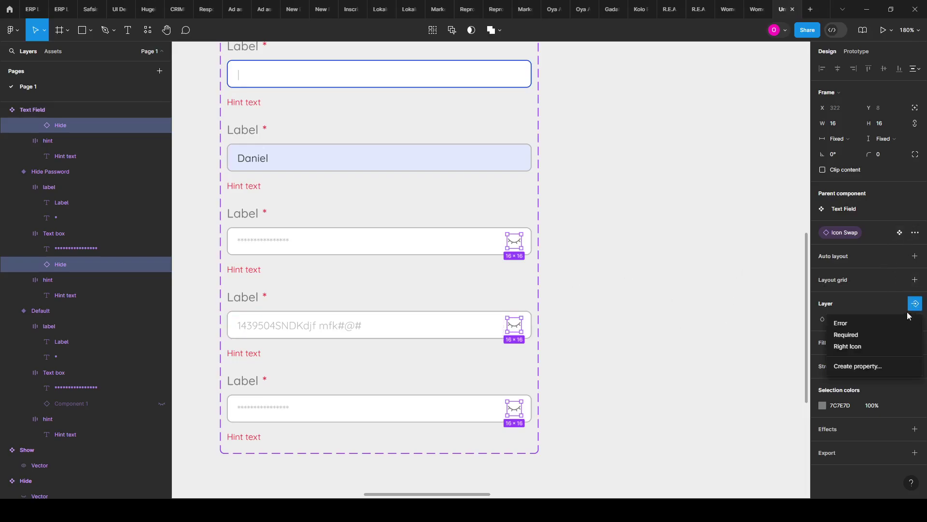
left_click(872, 346)
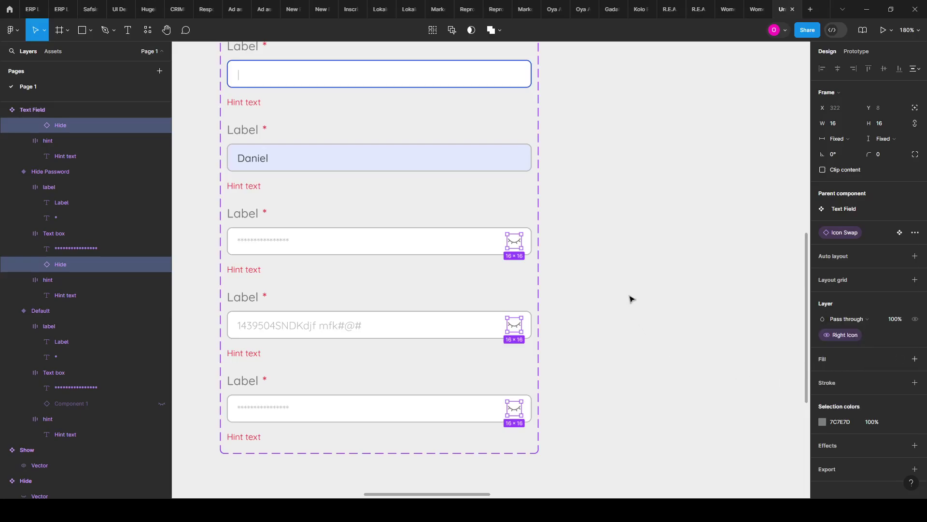
scroll(598, 256, "down", 3)
scroll(605, 298, "down", 3)
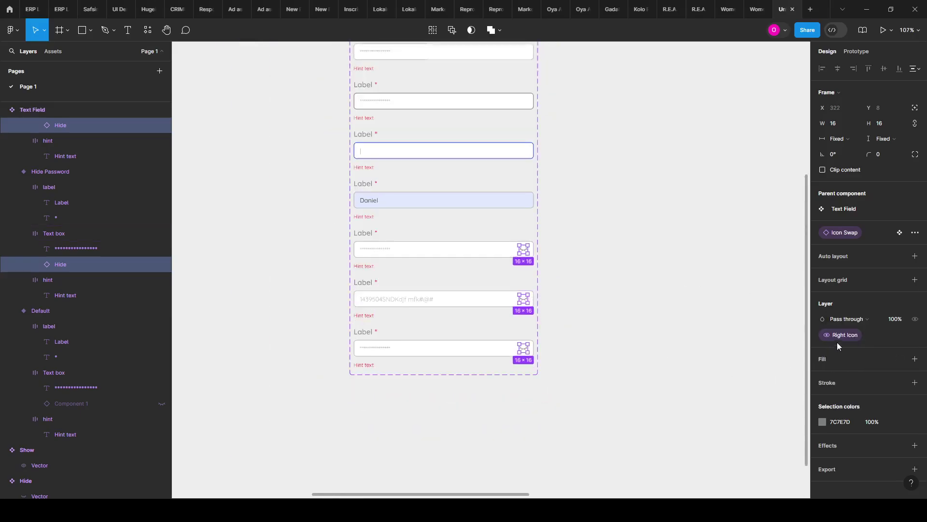
scroll(586, 294, "up", 2)
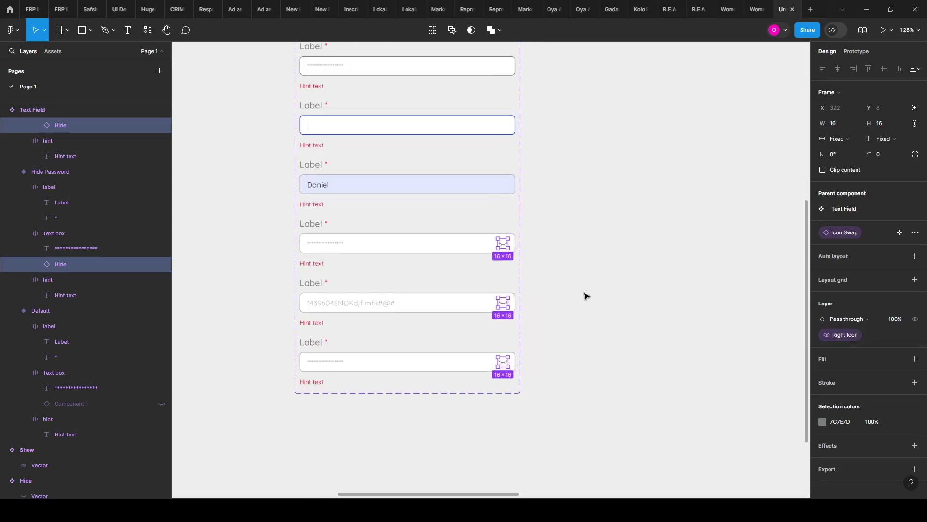
scroll(528, 262, "up", 2)
scroll(483, 274, "up", 2)
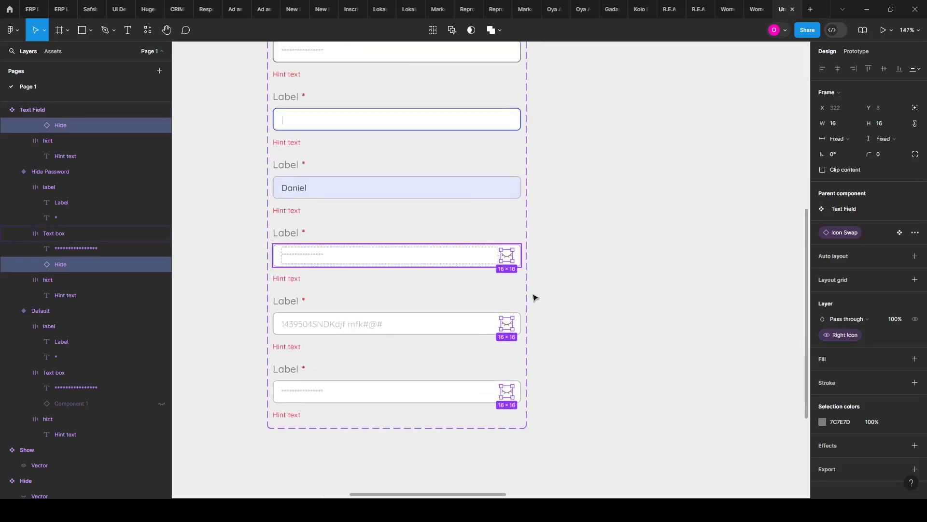
Step: Inspect the bottom field's Hide eye icon layers, then clear the selection
left_click(558, 307)
scroll(518, 341, "up", 4)
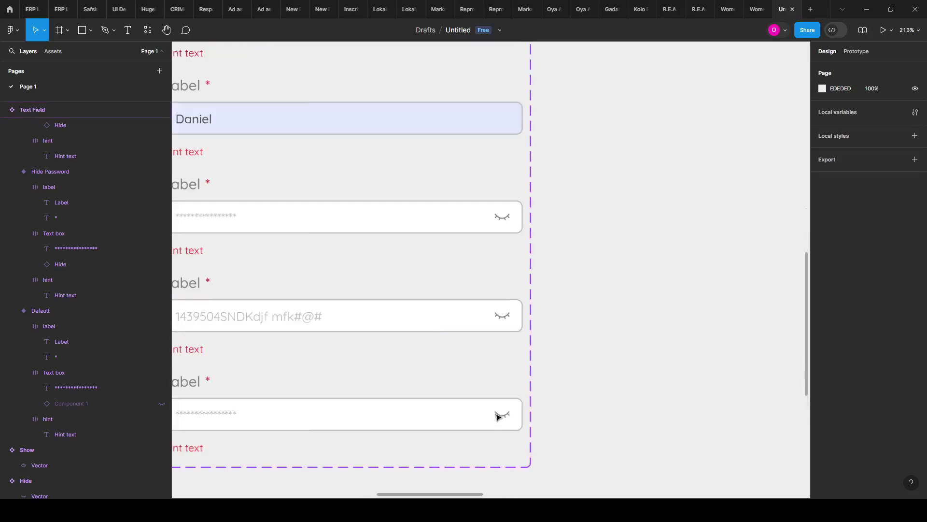
left_click(500, 418)
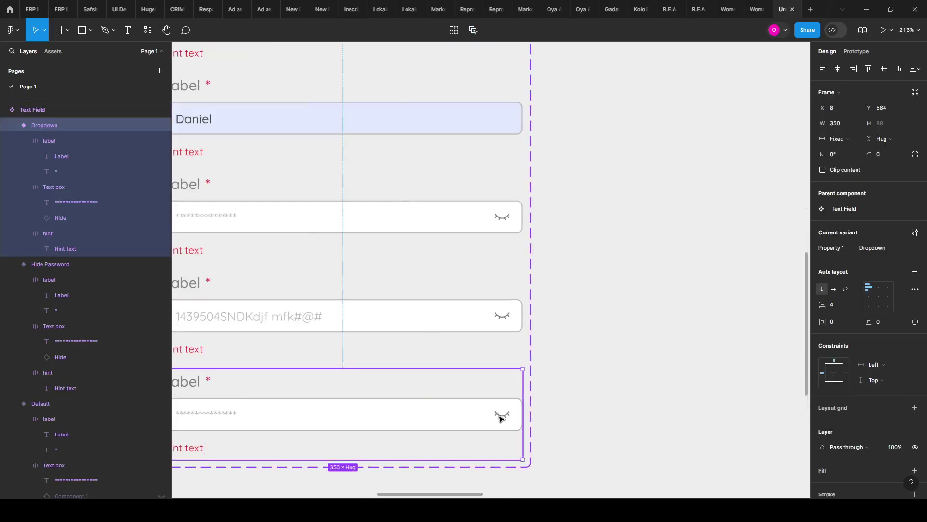
double_click(501, 417)
double_click(502, 414)
double_click(502, 410)
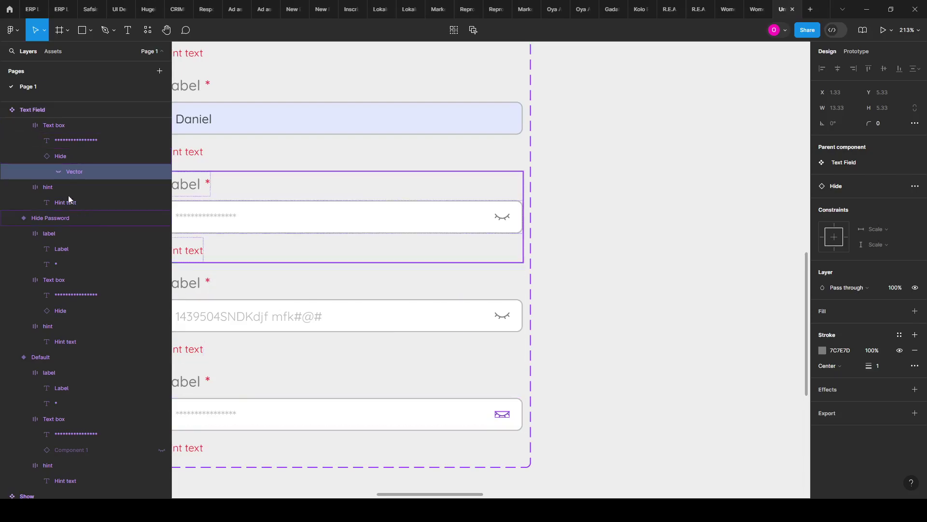
left_click(54, 145)
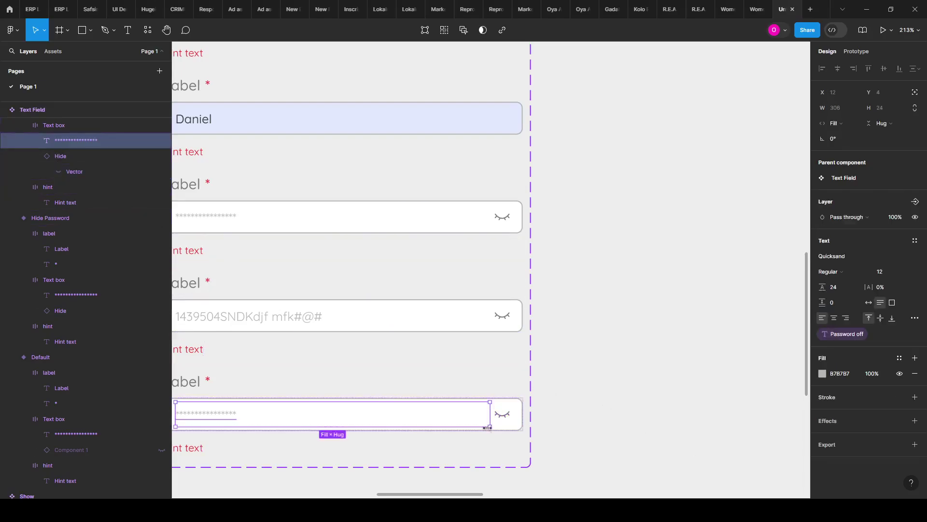
left_click(501, 414)
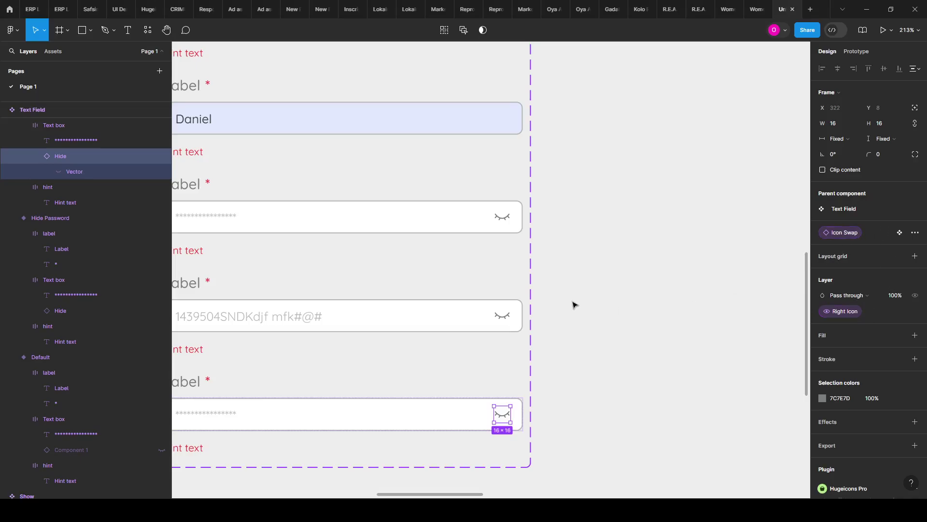
scroll(560, 309, "down", 3)
scroll(526, 375, "up", 5)
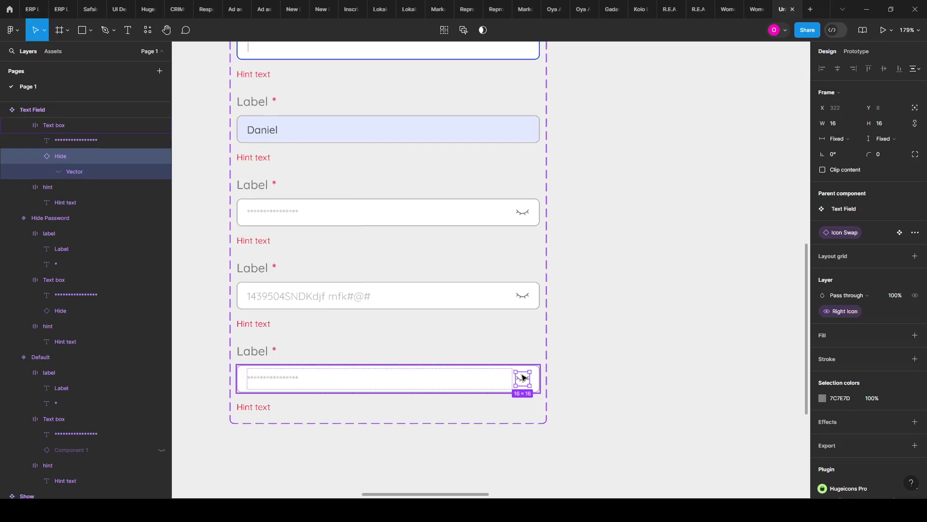
left_click(634, 319)
scroll(348, 390, "down", 2)
scroll(249, 367, "up", 2)
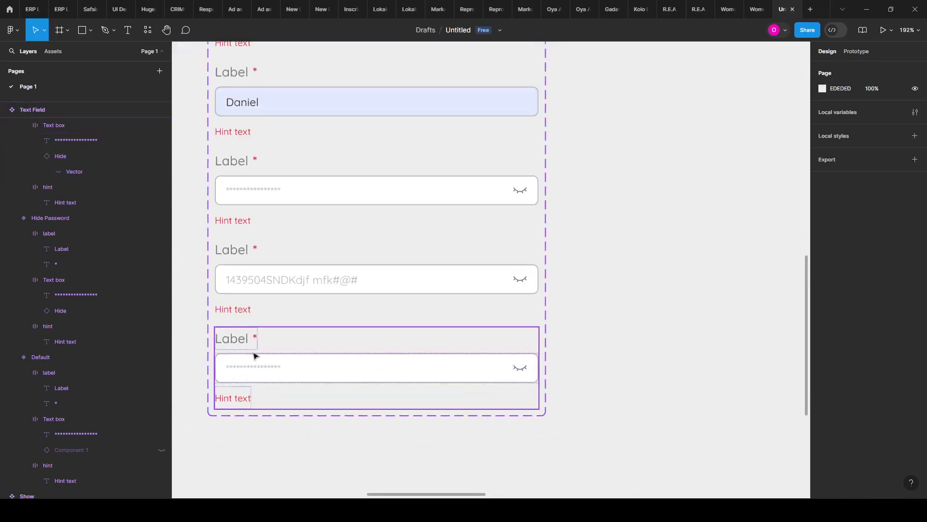
Step: Duplicate the Sign Up form's Password field directly below it
left_click(512, 338)
scroll(411, 295, "down", 3)
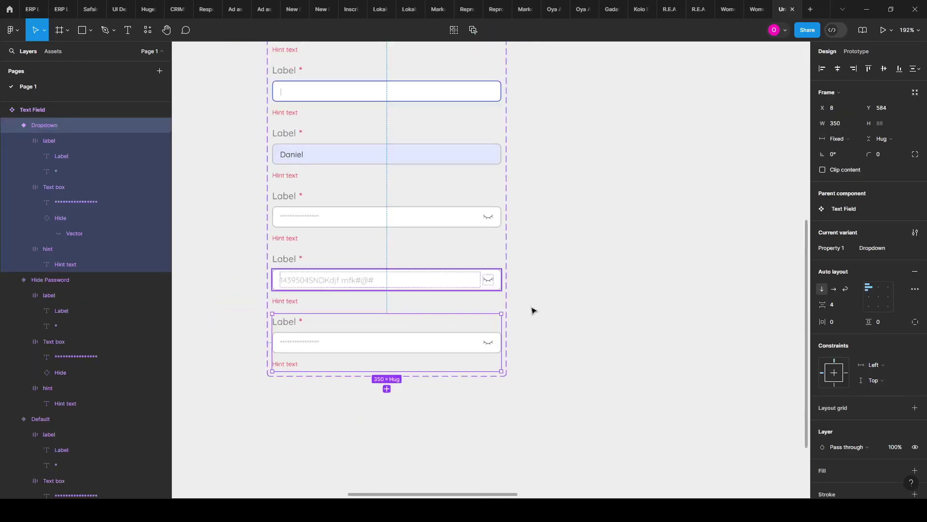
scroll(499, 274, "right", 8)
scroll(418, 370, "right", 10)
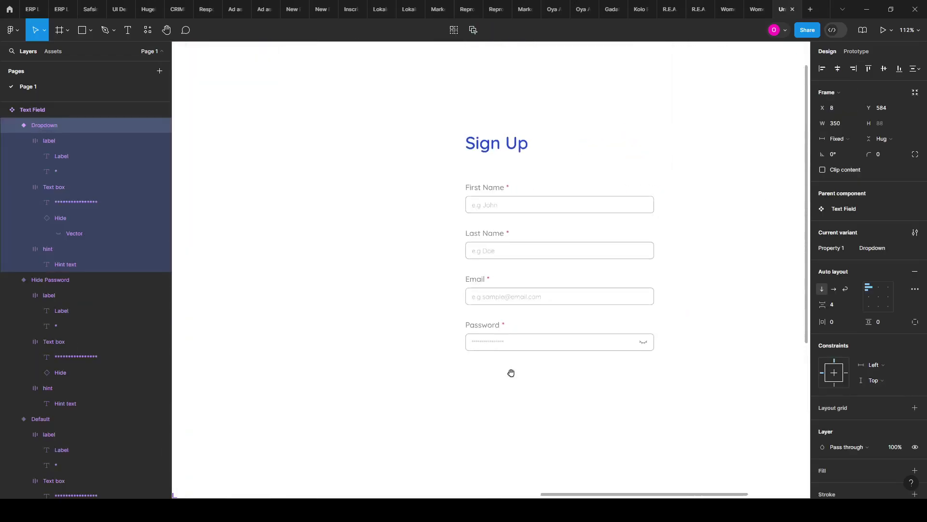
scroll(512, 372, "down", 1)
scroll(528, 352, "up", 2)
scroll(405, 302, "up", 3)
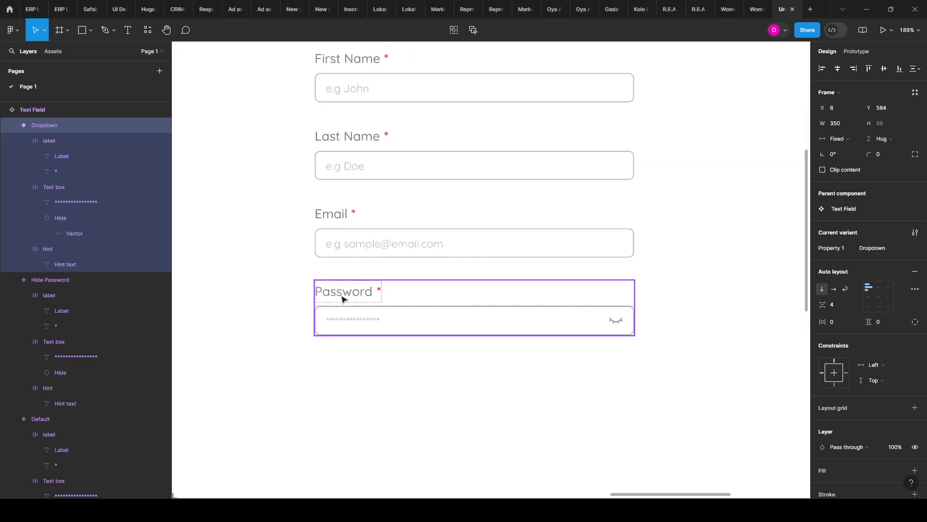
left_click(362, 293)
left_click_drag(362, 296, 366, 367)
Step: Label the copy 'Country' and swap its icon to the arrow-down-01 chevron
left_click(875, 256)
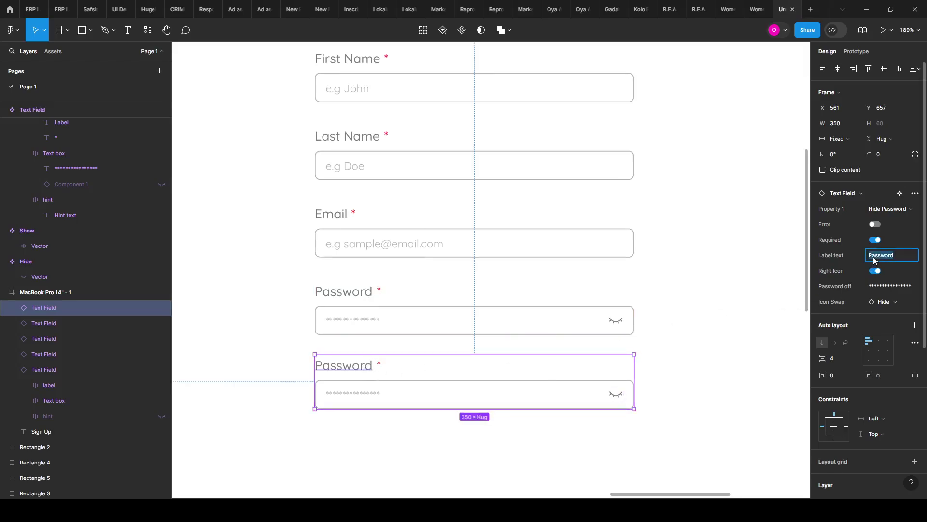
type("Country")
key("Return")
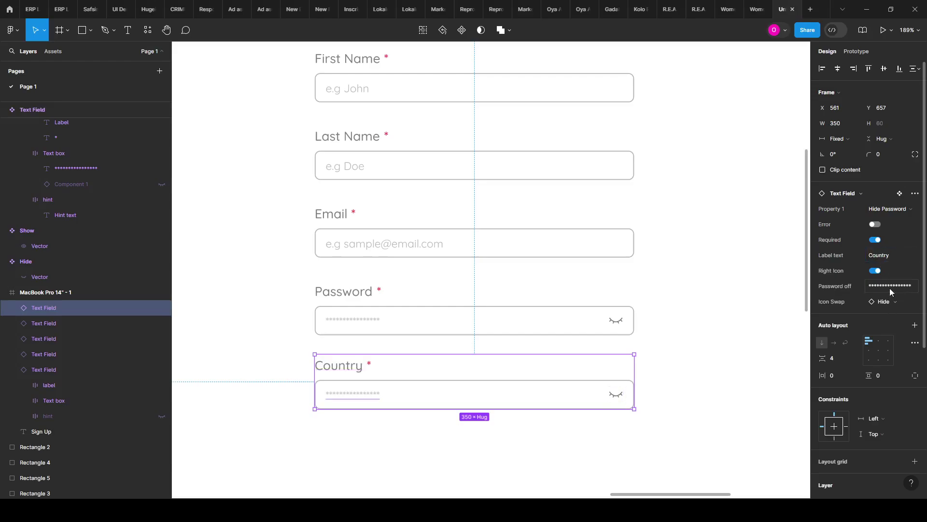
left_click(892, 306)
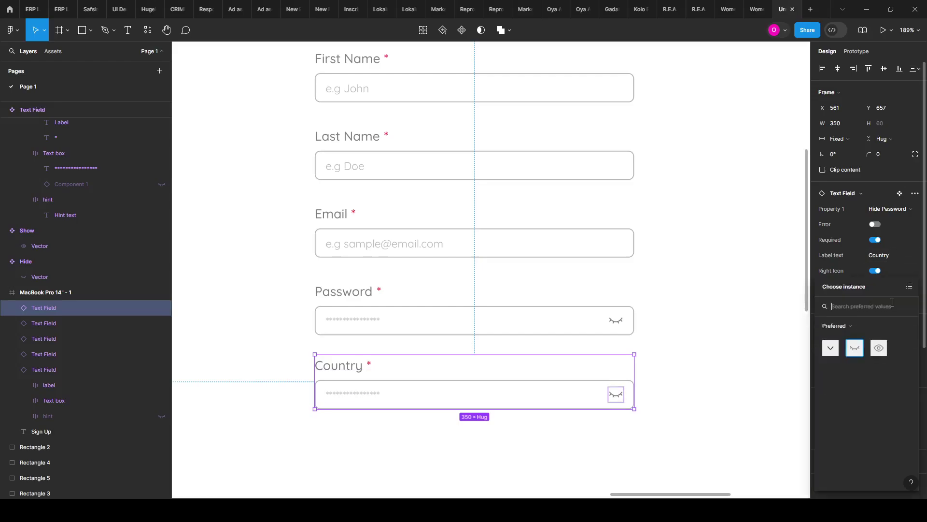
left_click(831, 348)
left_click(650, 333)
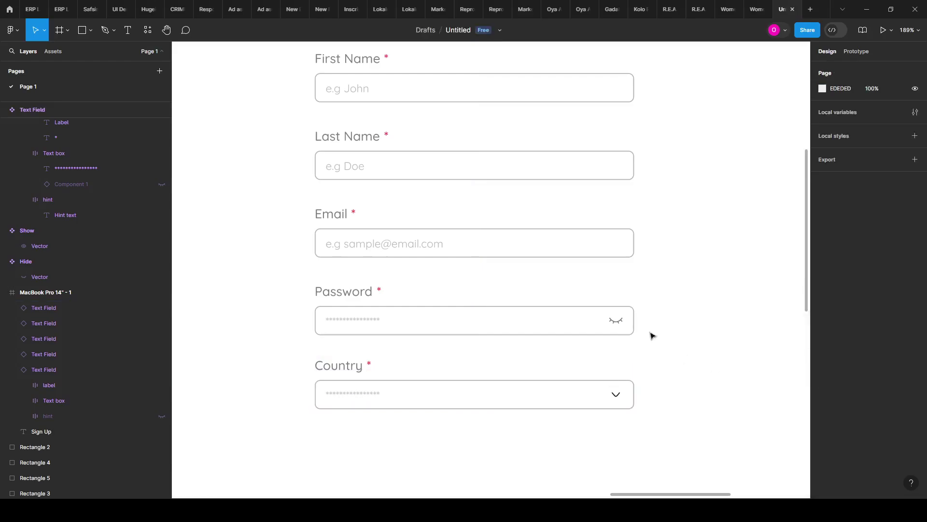
scroll(536, 356, "down", 2)
left_click(366, 274)
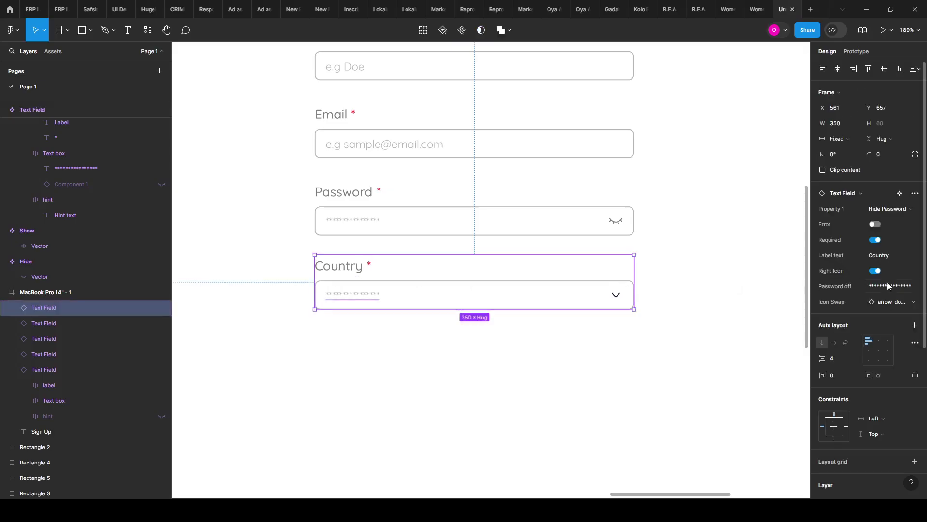
Step: Change the Country instance's Password off text to '--Select Country--'
left_click(887, 289)
type("N")
type("--Select Countr")
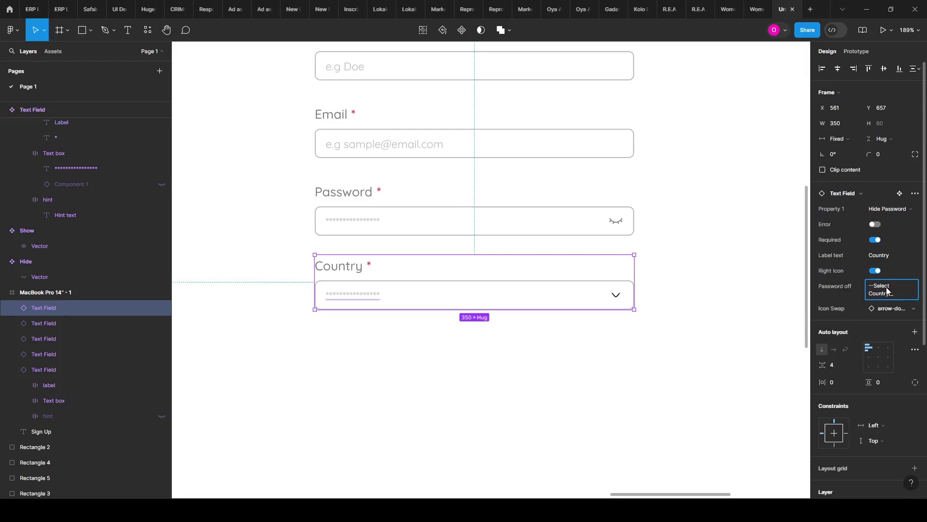
key("Return")
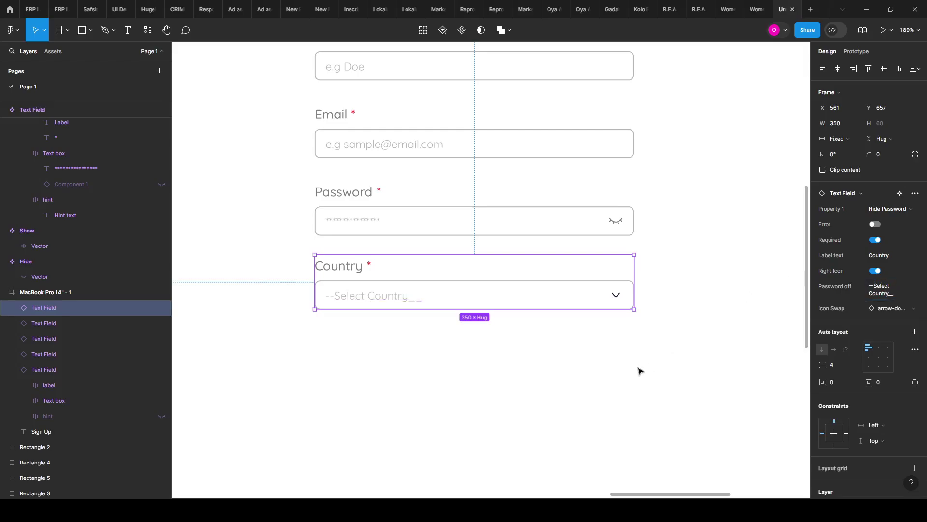
left_click(494, 439)
left_click(464, 304)
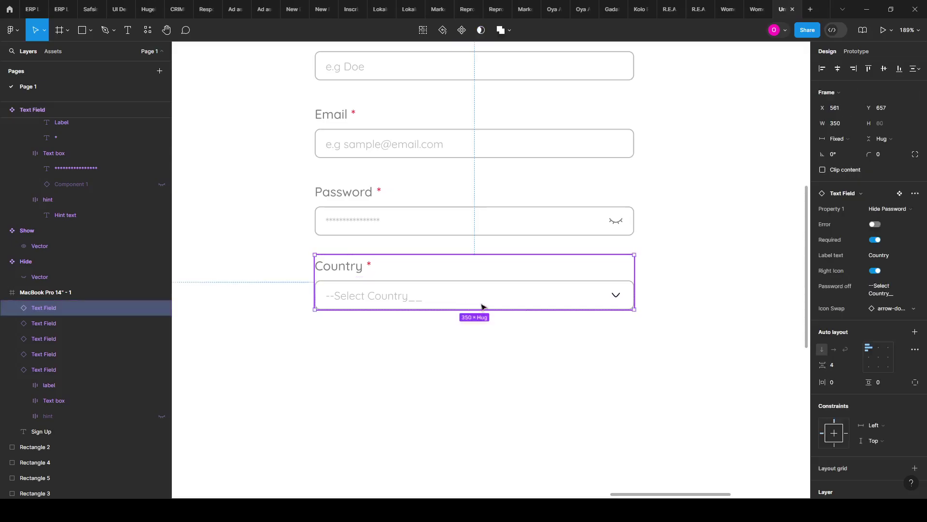
left_click(890, 290)
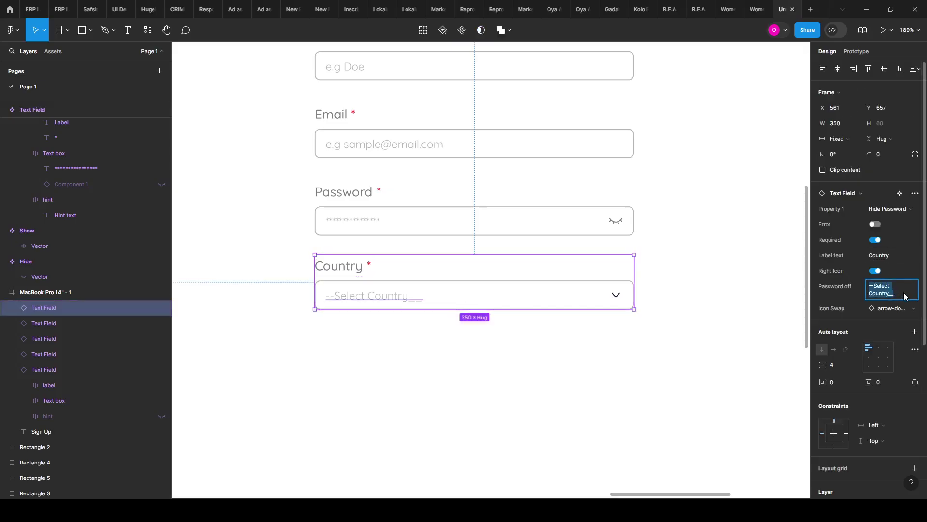
left_click(904, 296)
type("-")
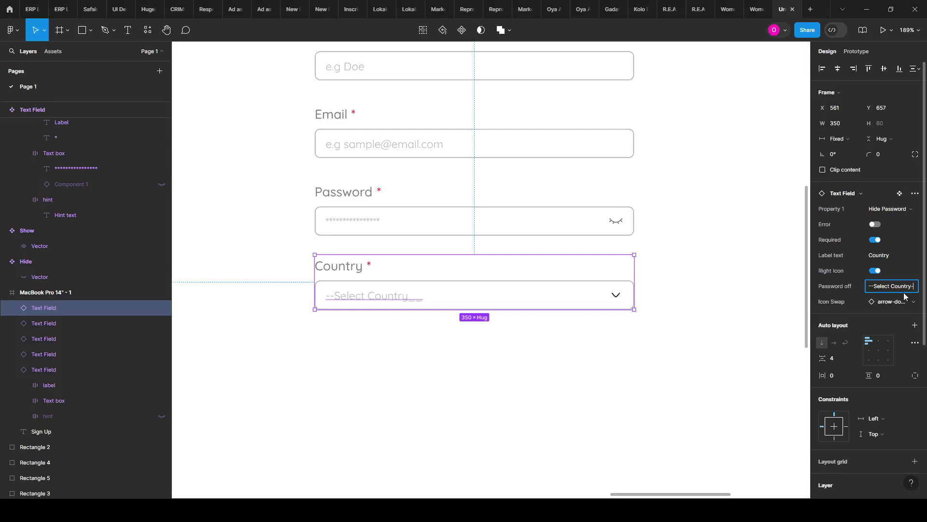
type("-")
key("Return")
left_click(484, 399)
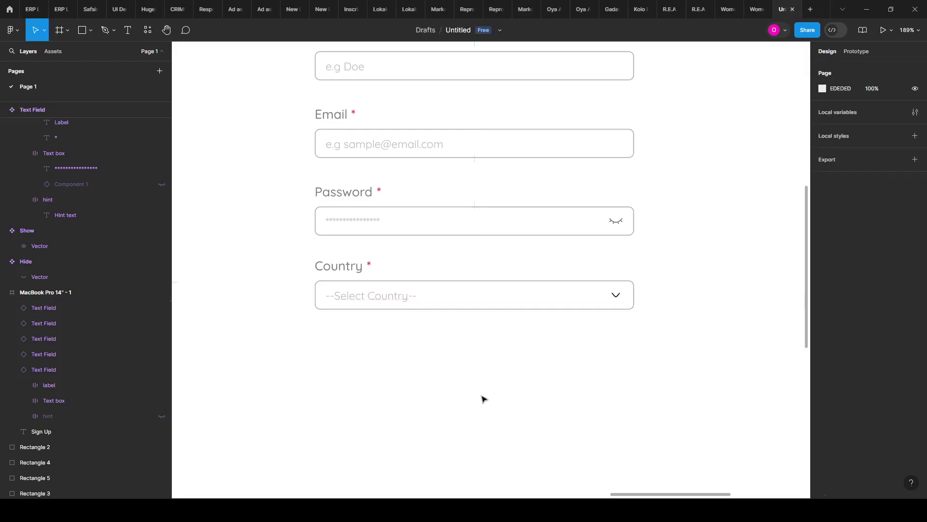
scroll(687, 265, "down", 5)
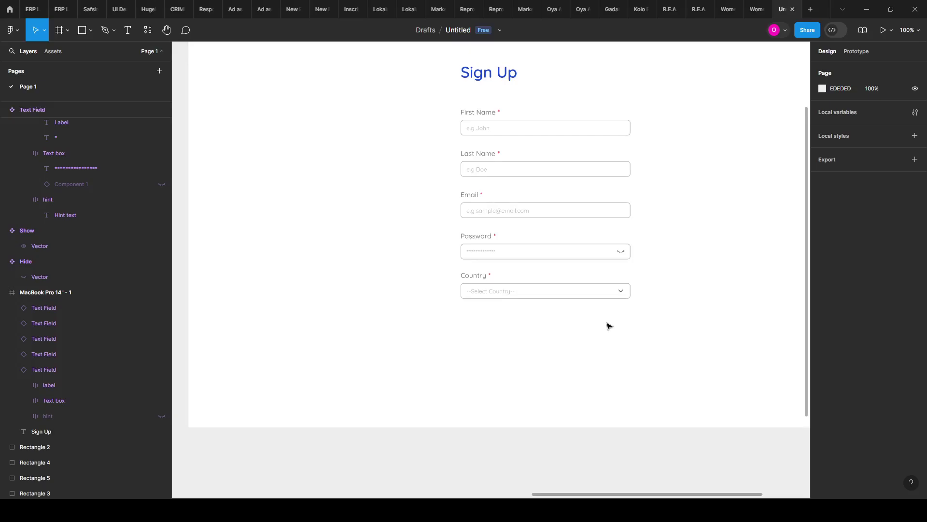
scroll(611, 286, "down", 5)
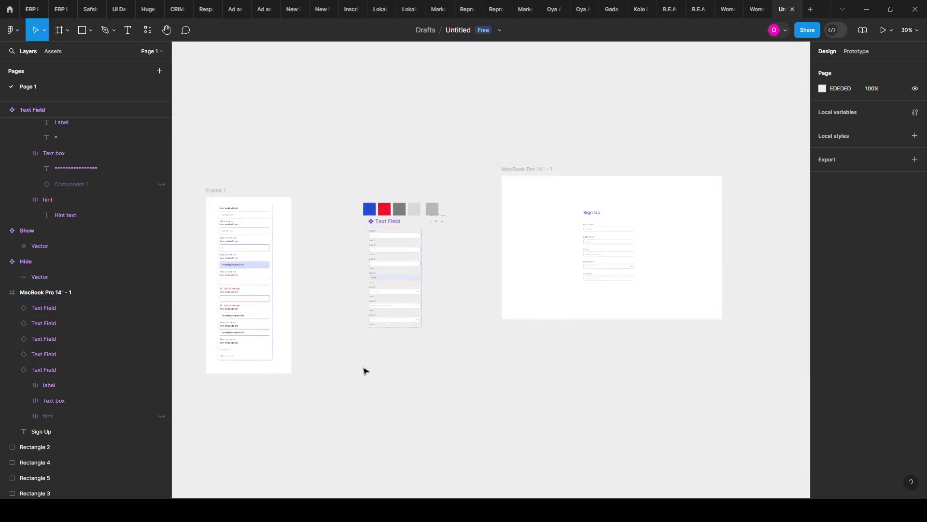
scroll(417, 304, "up", 4)
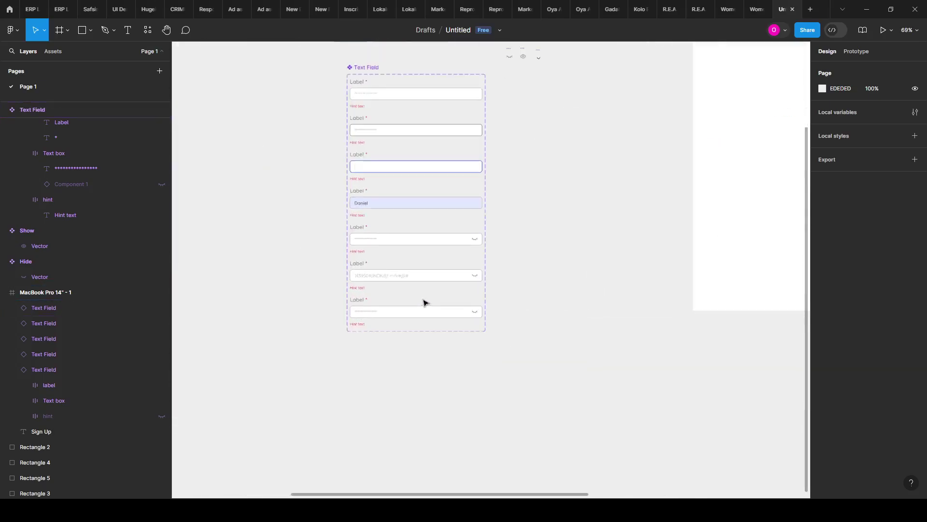
scroll(420, 321, "up", 3)
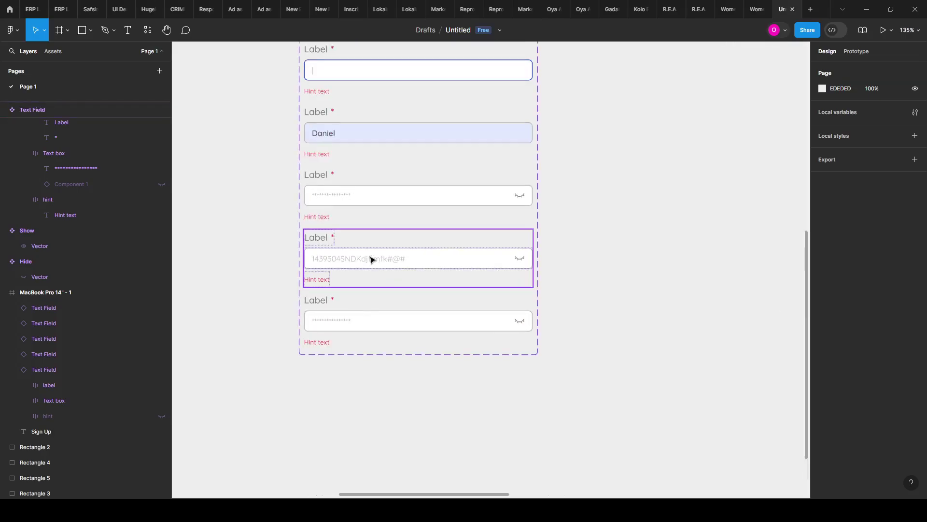
scroll(406, 306, "down", 2)
left_click_drag(585, 274, 546, 290)
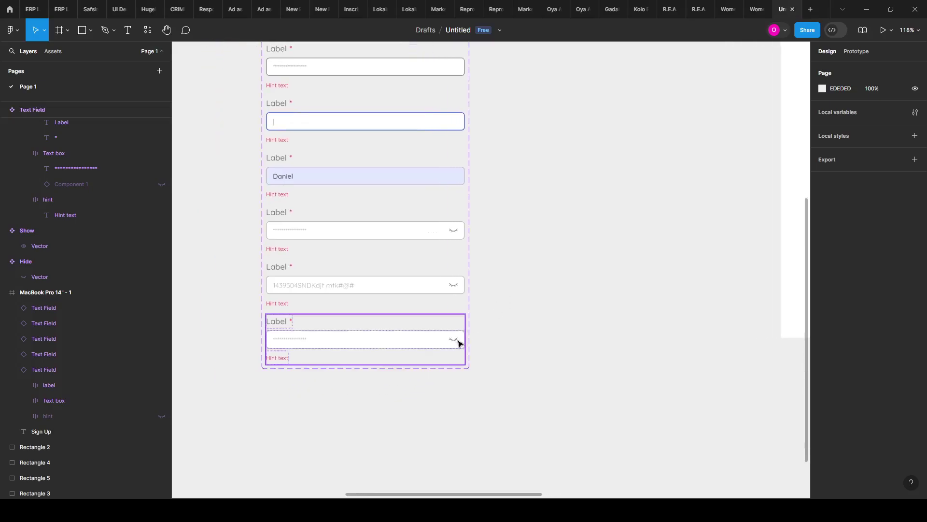
scroll(480, 317, "down", 1)
scroll(495, 259, "right", 6)
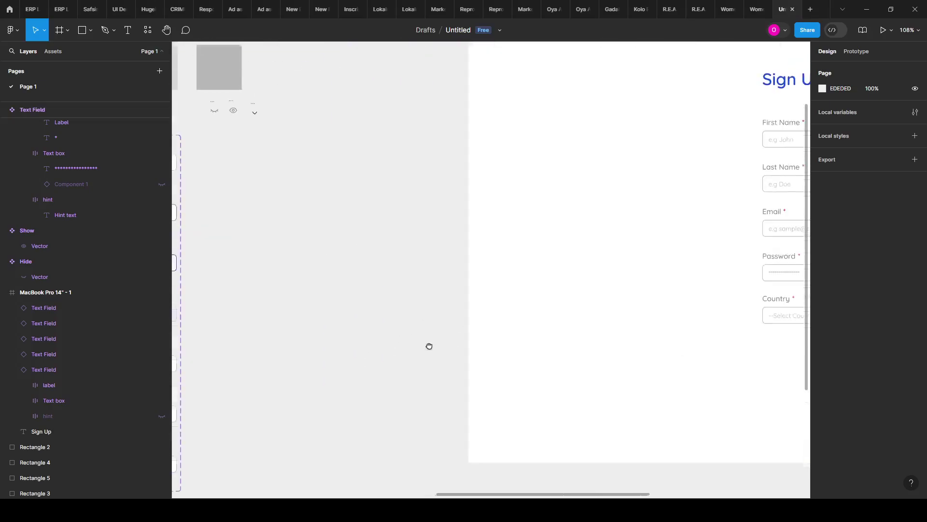
scroll(406, 314, "right", 5)
scroll(631, 325, "down", 1)
left_click(648, 309)
scroll(533, 363, "down", 1)
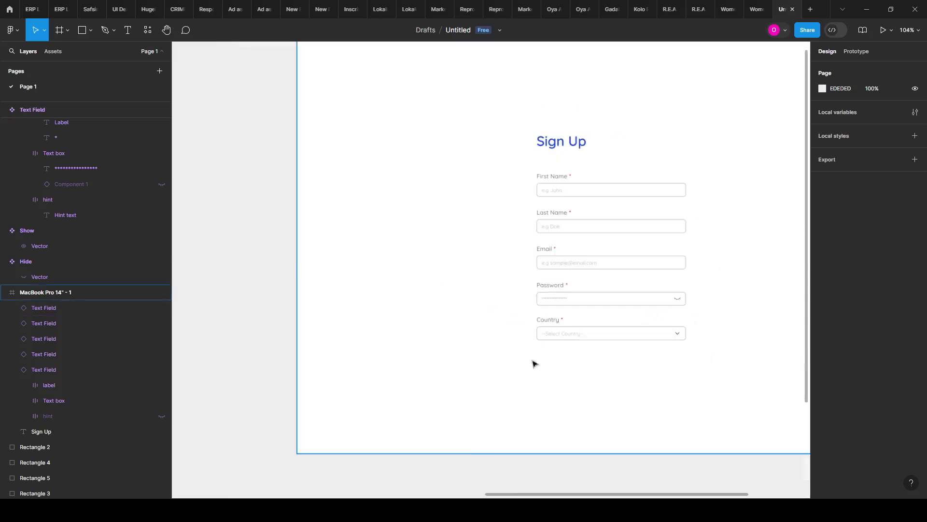
left_click_drag(495, 358, 391, 344)
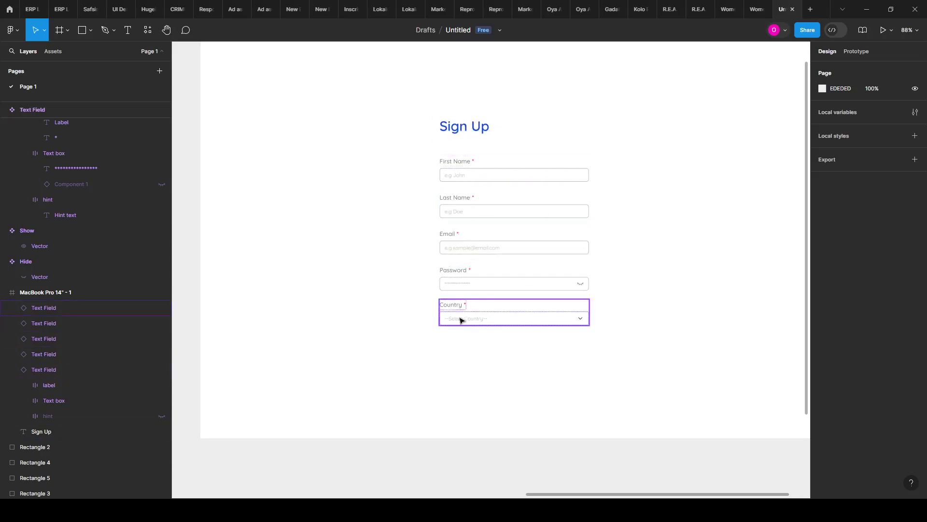
scroll(588, 294, "down", 5)
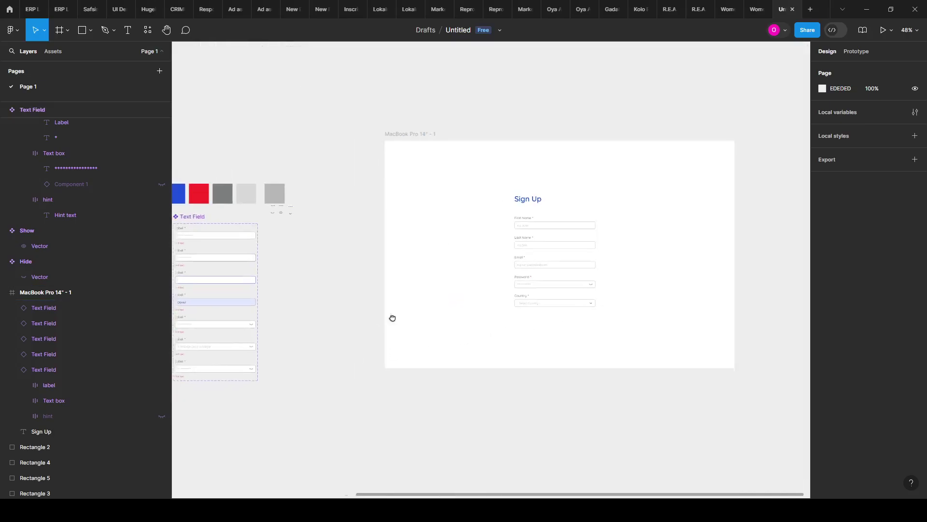
left_click_drag(393, 318, 437, 290)
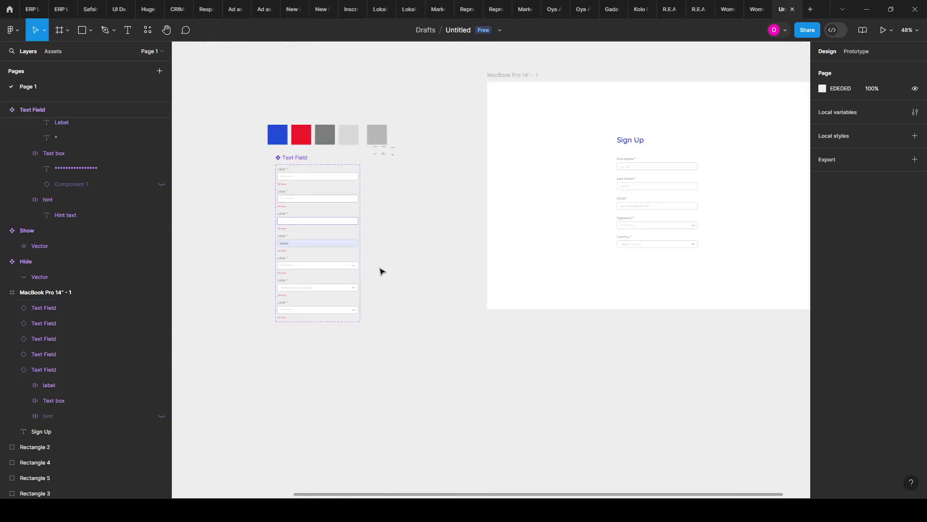
scroll(275, 296, "up", 4)
left_click_drag(595, 255, 448, 253)
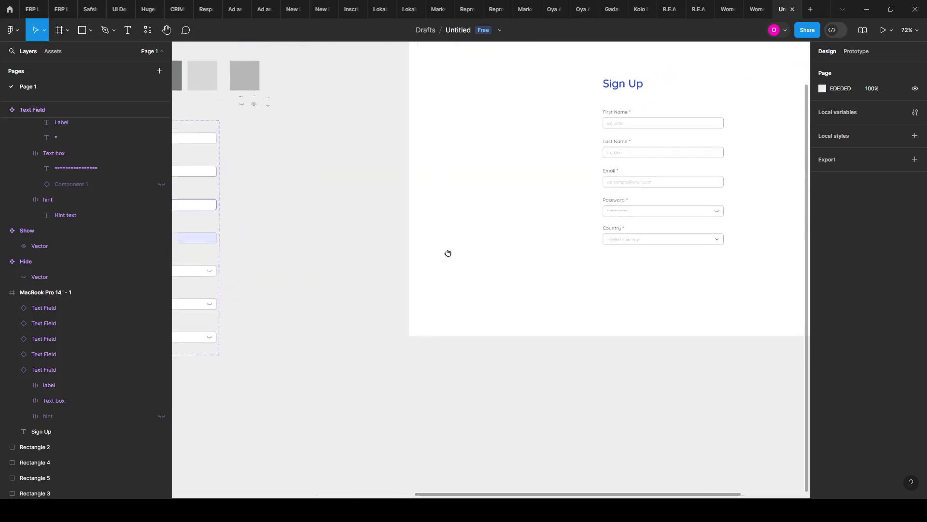
left_click_drag(650, 256, 506, 262)
scroll(505, 263, "up", 3)
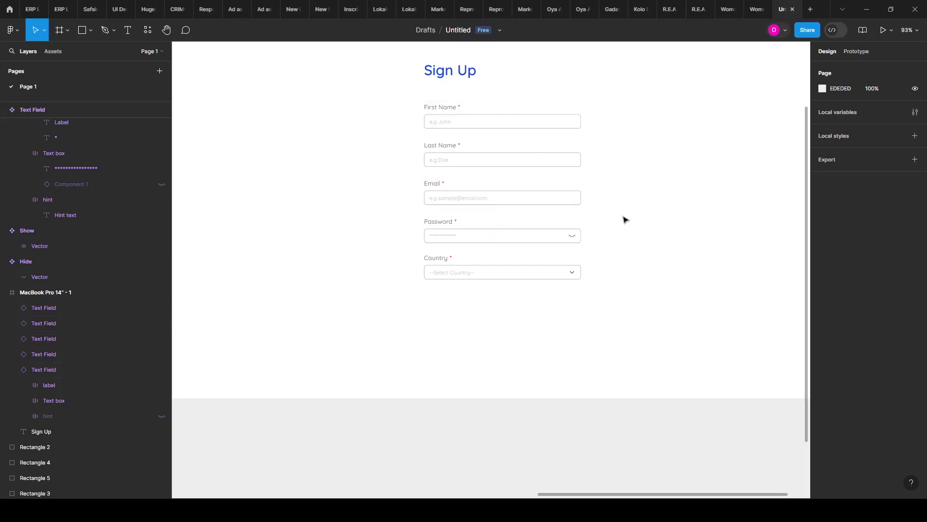
scroll(626, 220, "down", 3)
scroll(602, 199, "up", 3)
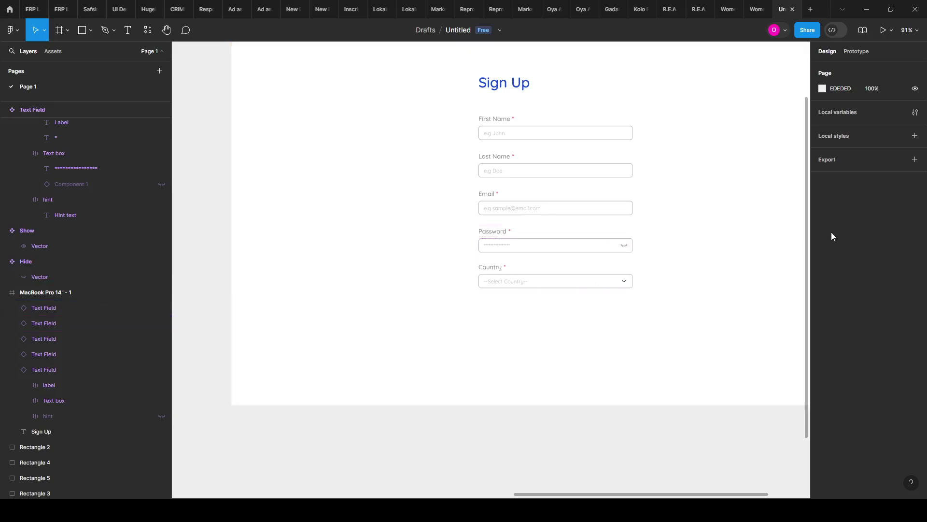
scroll(743, 234, "down", 5)
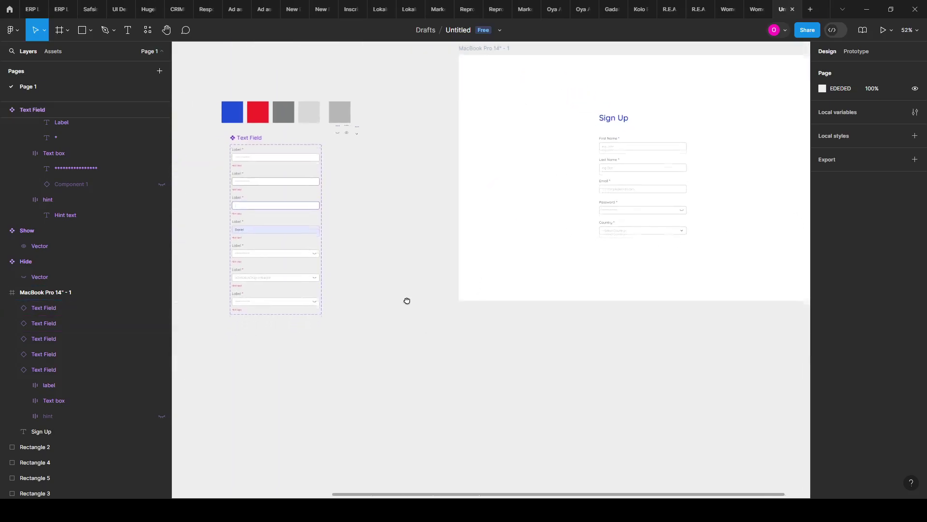
scroll(408, 301, "down", 1)
scroll(325, 246, "up", 5)
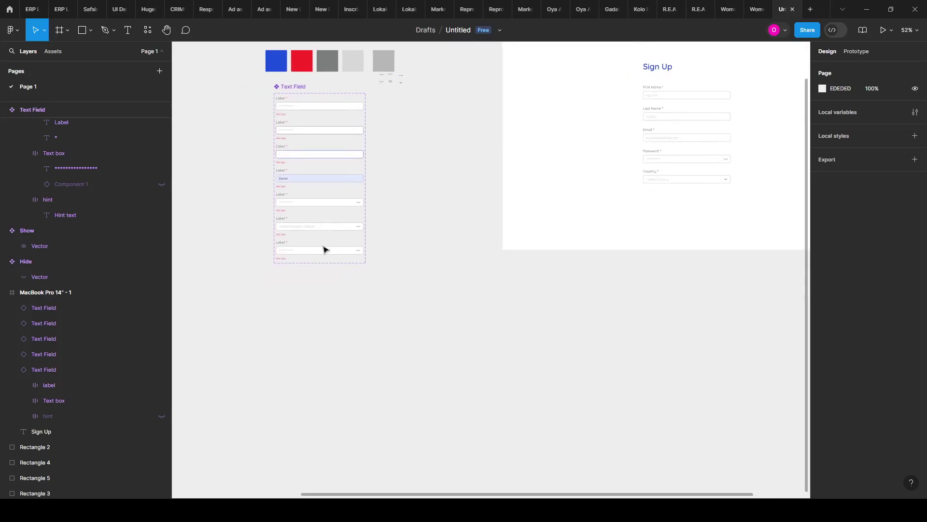
scroll(290, 206, "down", 2)
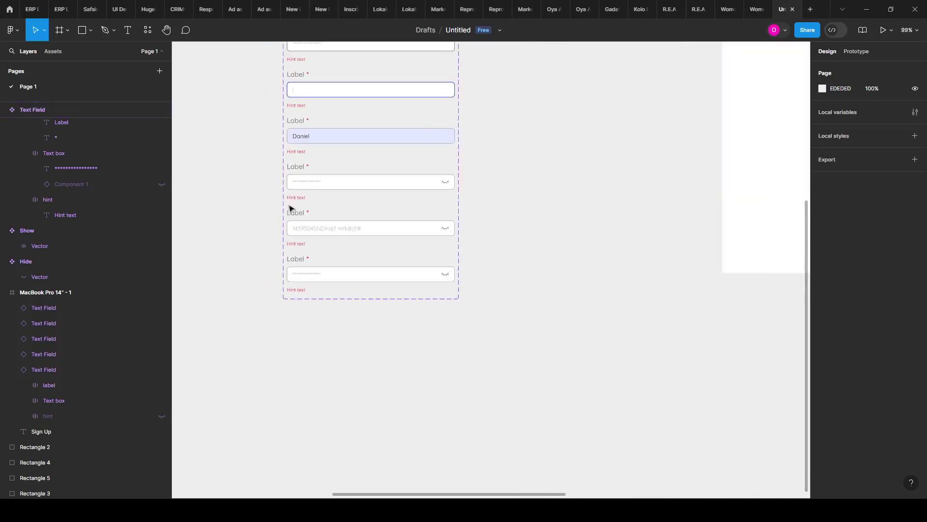
scroll(479, 276, "up", 2)
left_click_drag(479, 276, 383, 281)
scroll(551, 238, "down", 4)
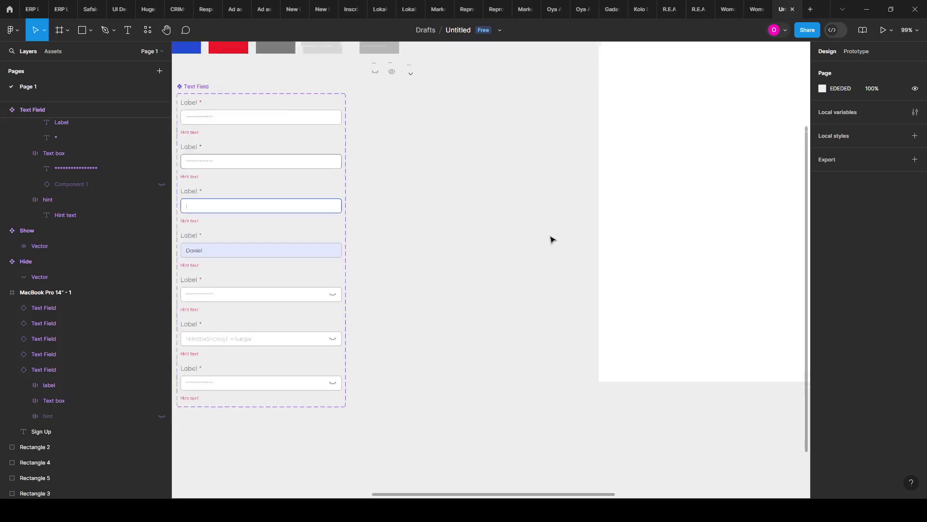
scroll(368, 254, "up", 5)
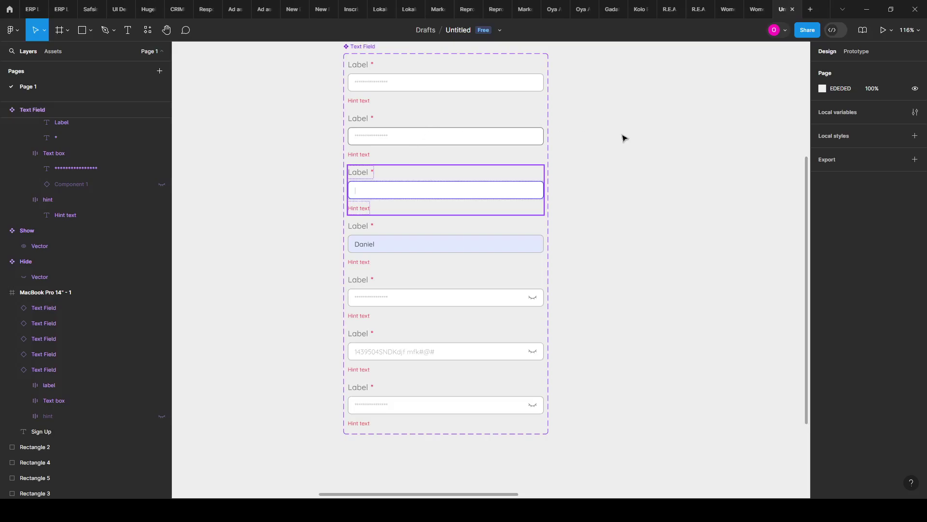
left_click_drag(623, 139, 603, 143)
scroll(501, 127, "up", 2)
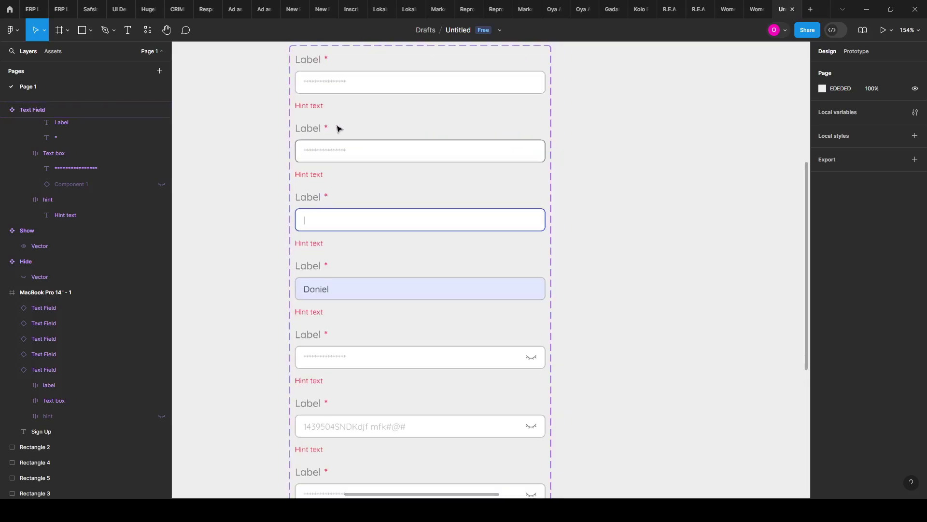
scroll(337, 129, "down", 3)
left_click(439, 166)
scroll(406, 126, "up", 3)
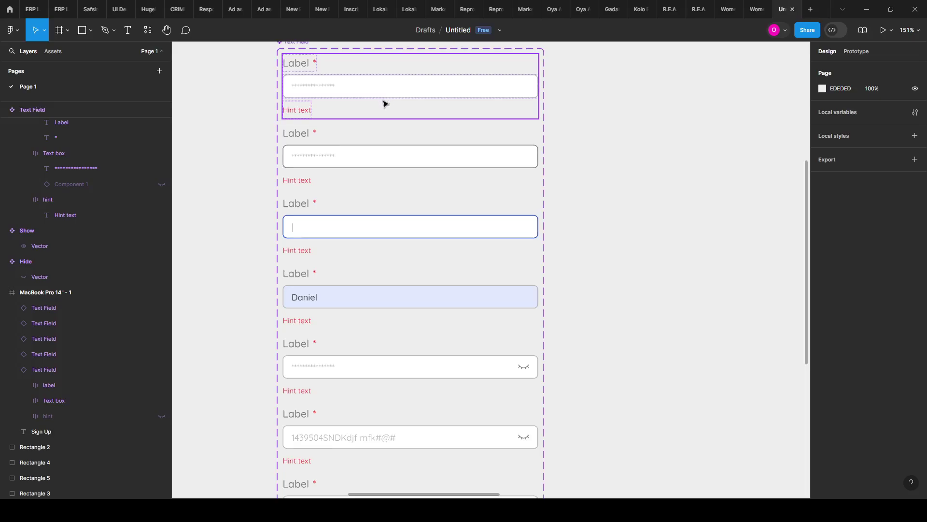
Step: In prototype mode, draw a connection from the Default variant's Text box to the Hover variant
left_click(856, 52)
scroll(297, 99, "up", 2)
left_click(348, 112)
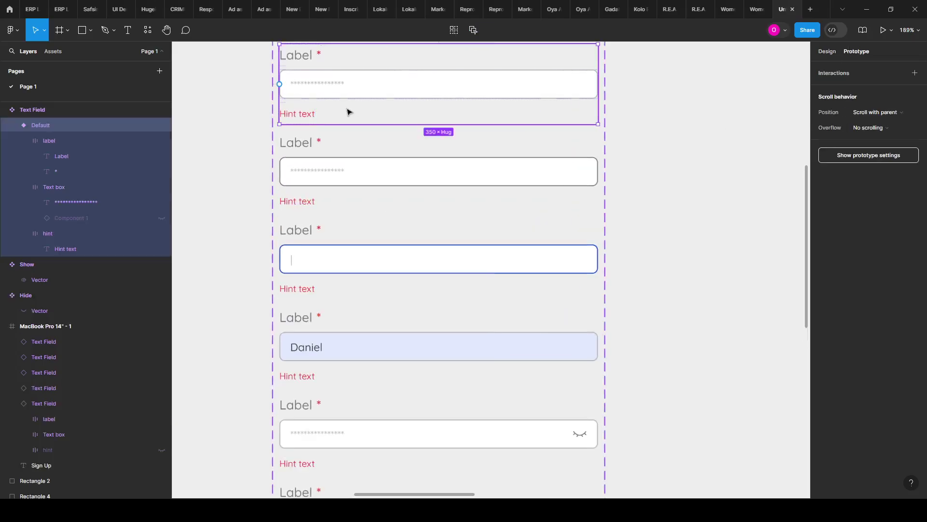
scroll(435, 160, "up", 5)
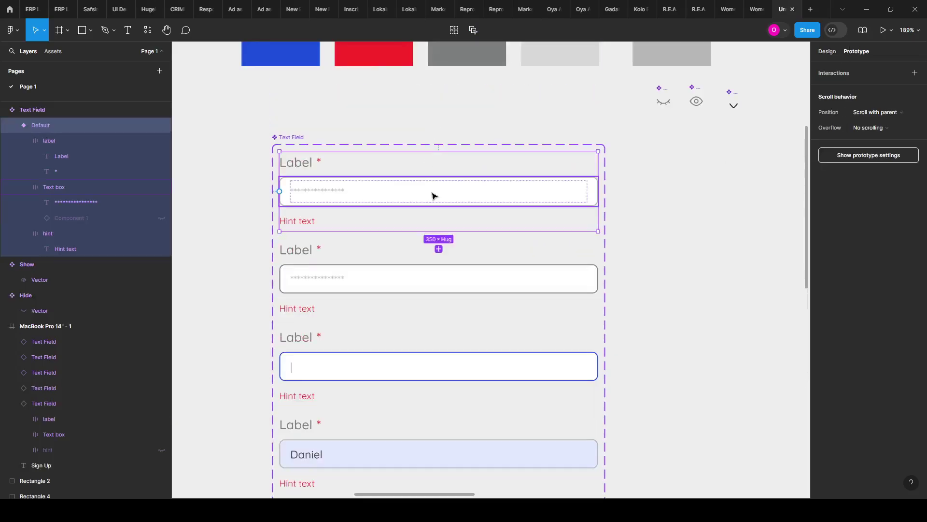
left_click(433, 195)
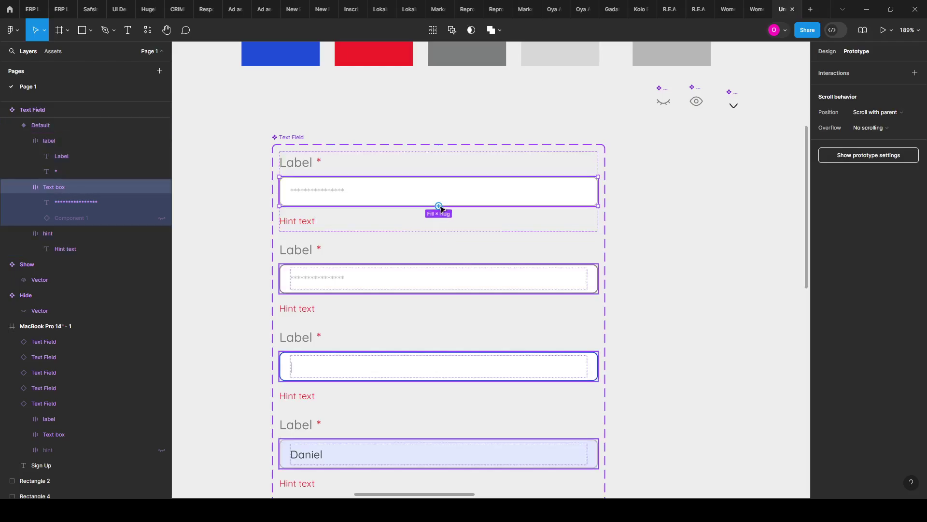
left_click_drag(438, 206, 437, 273)
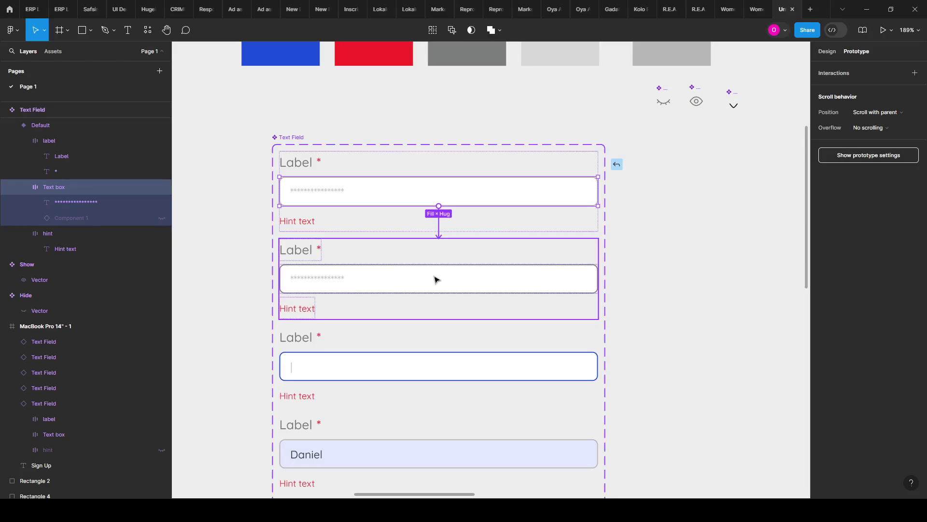
left_click_drag(436, 280, 435, 277)
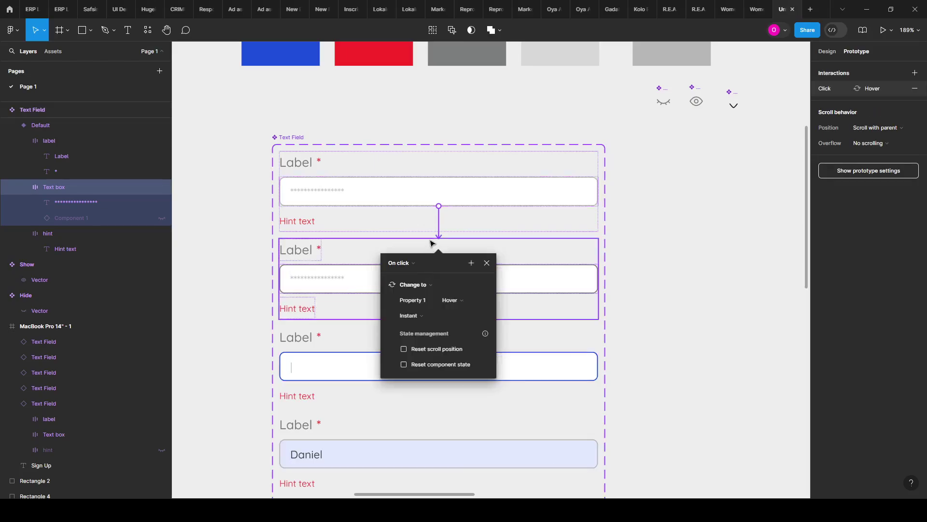
left_click(433, 221)
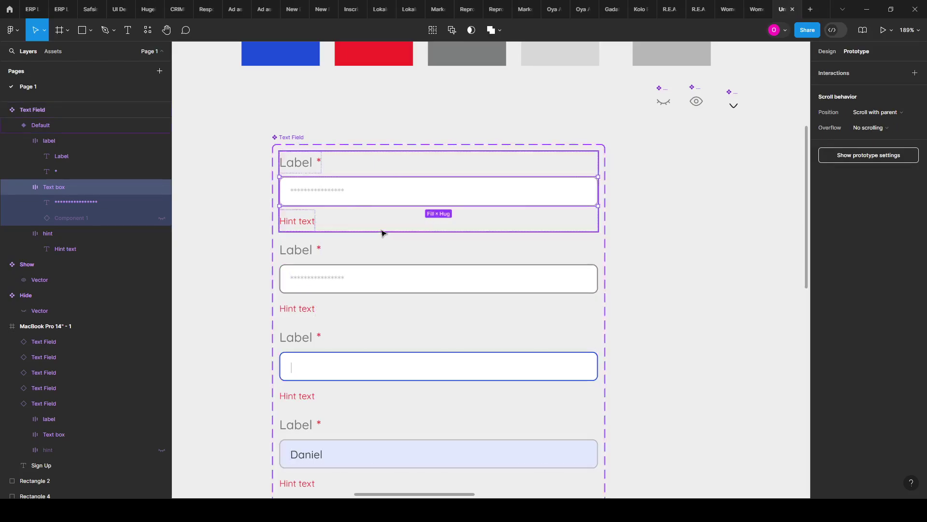
Step: Connect the Default variant to Hover with a While hovering trigger, and link Hover to Active
left_click(451, 216)
left_click_drag(440, 234, 439, 282)
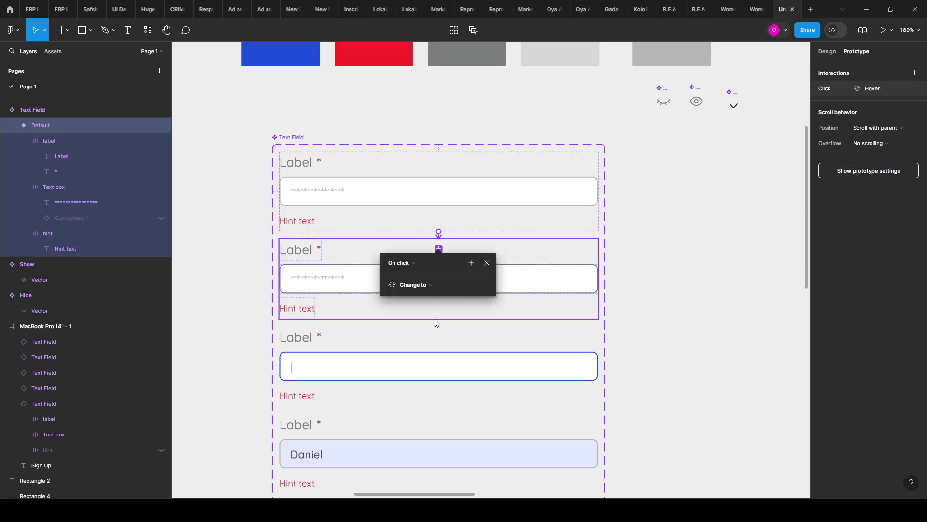
left_click(422, 274)
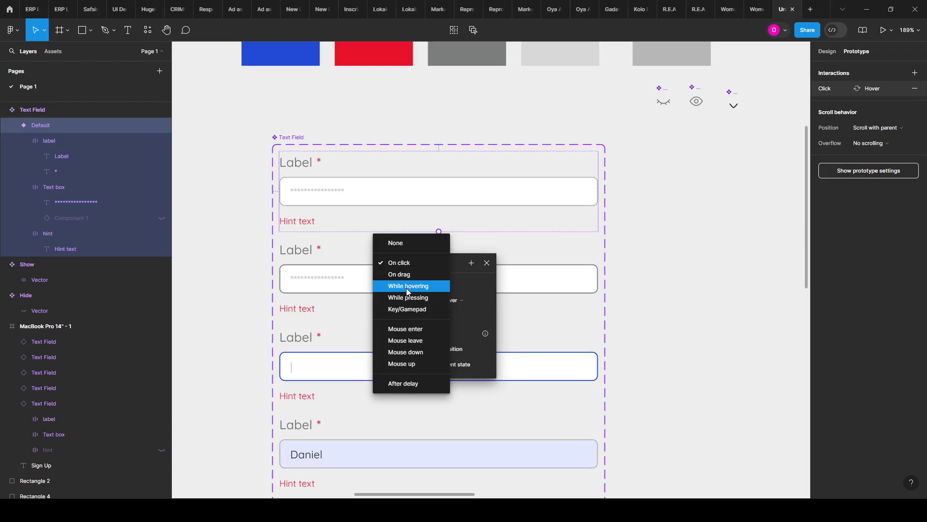
left_click(408, 286)
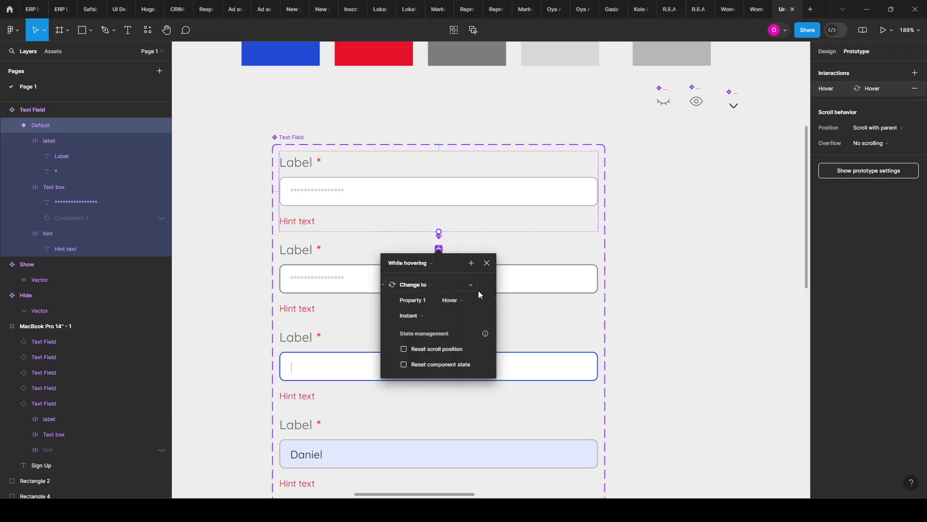
left_click(519, 302)
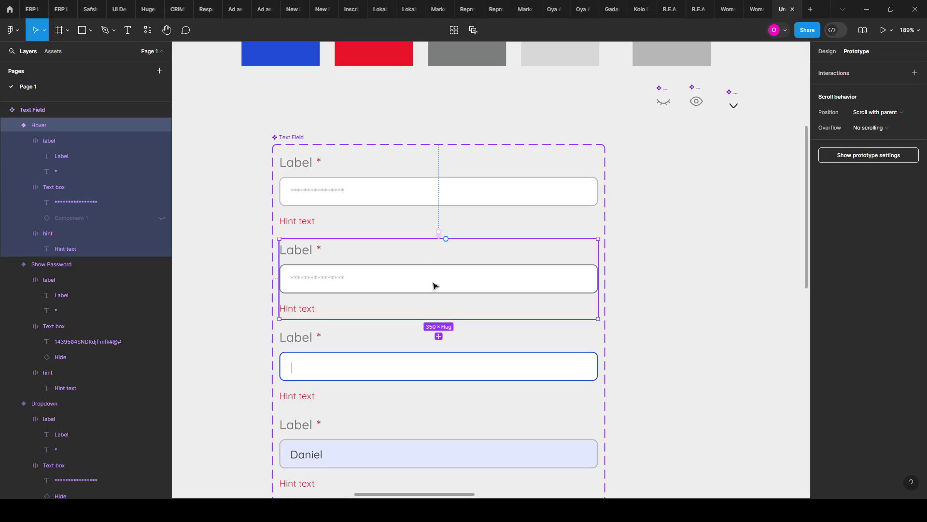
left_click_drag(438, 319, 432, 386)
left_click(433, 273)
left_click(440, 279)
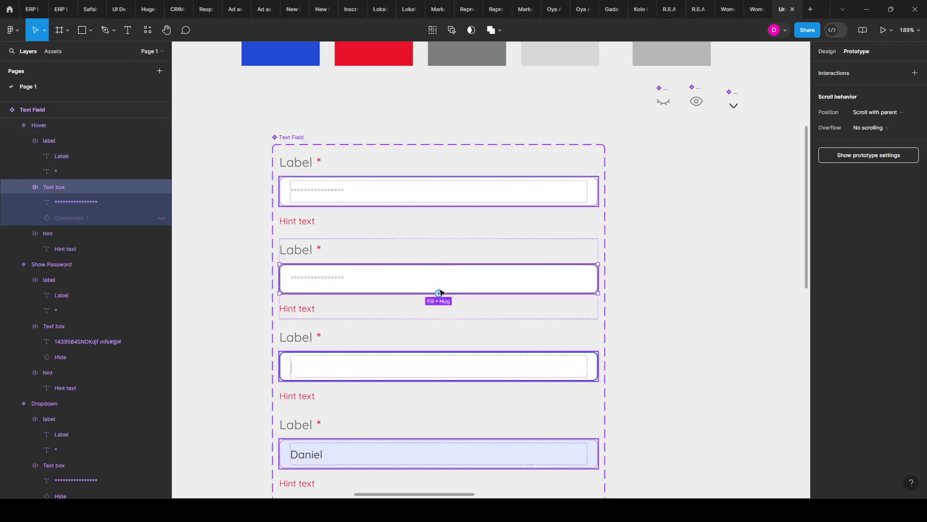
Step: Make clicking the Text box change the field to the Active variant
left_click_drag(439, 293, 441, 370)
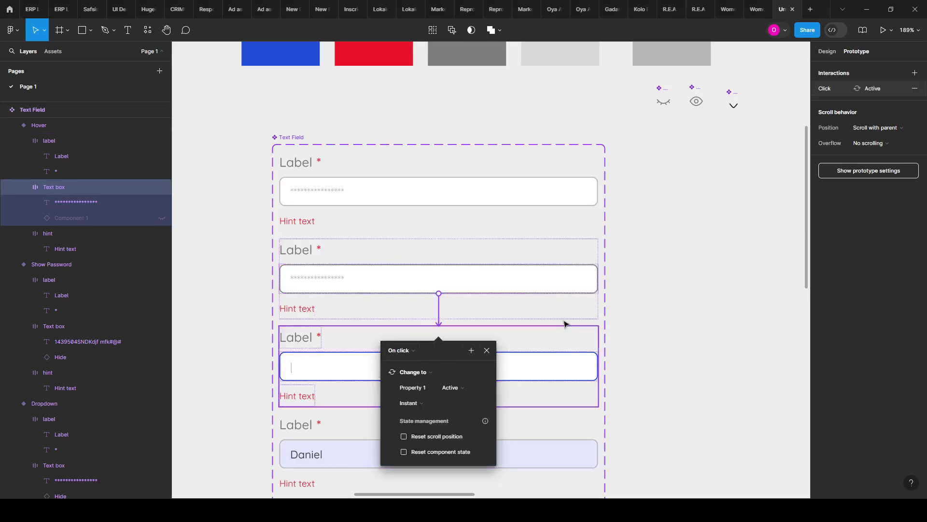
scroll(553, 350, "down", 1)
left_click(563, 342)
scroll(459, 339, "down", 3)
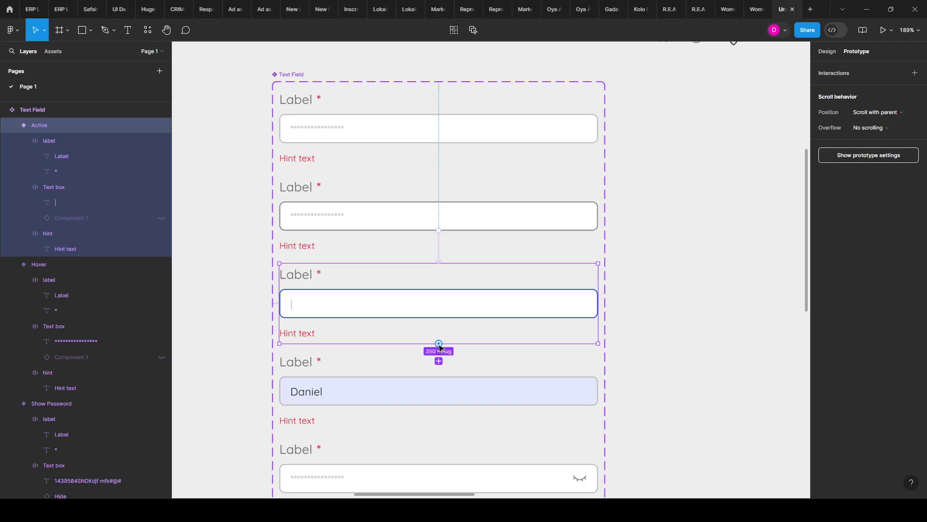
Step: Link the Active variant to Filled Text with a Key/Gamepad trigger set to Enter
left_click_drag(439, 344, 443, 389)
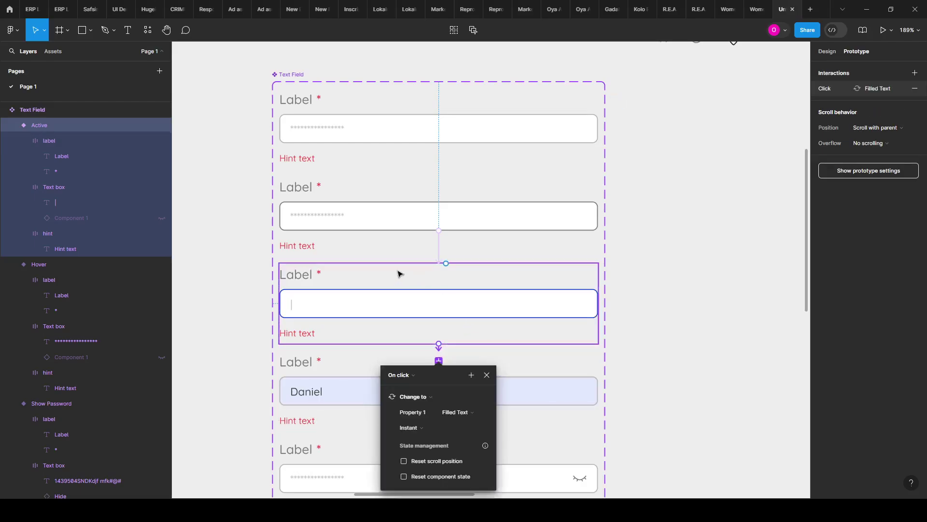
left_click(418, 374)
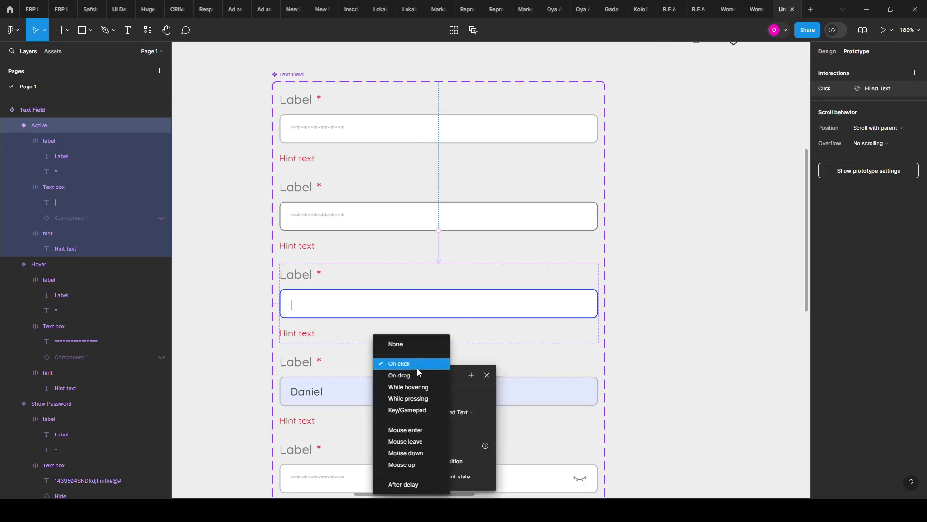
left_click(413, 411)
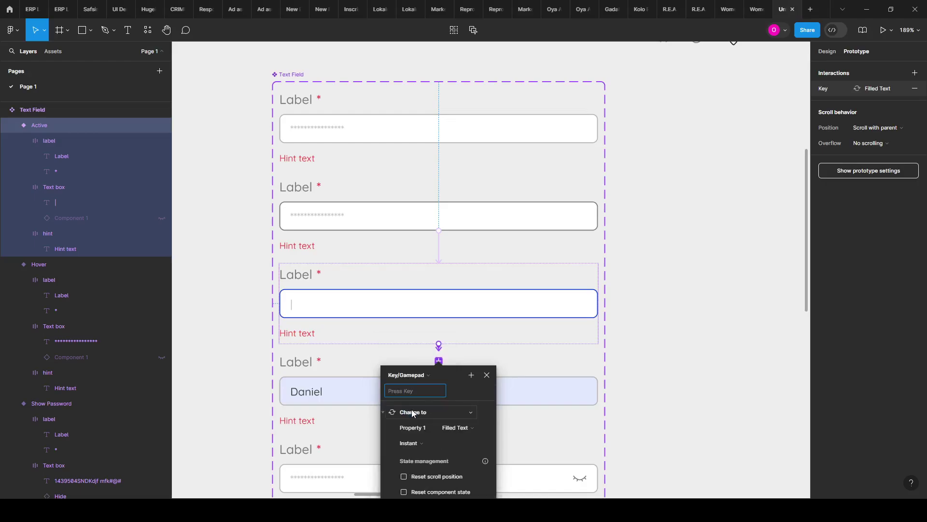
key("Return")
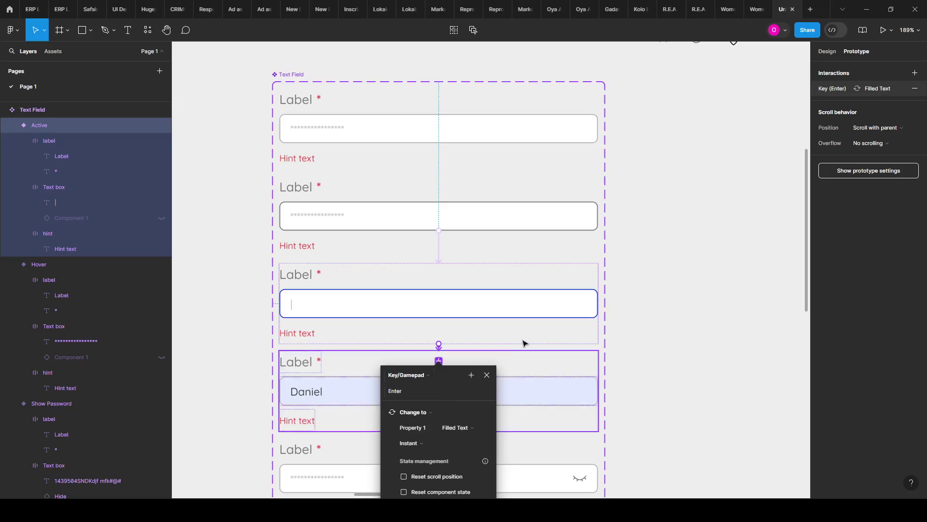
left_click(609, 356)
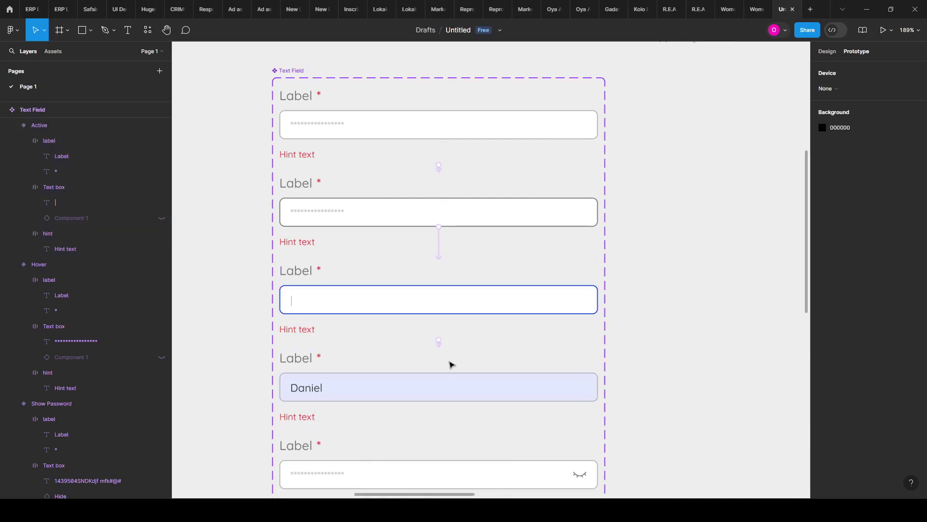
Step: Select the Hide Password variant and review its design and prototype properties
scroll(457, 363, "down", 2)
scroll(449, 377, "down", 5)
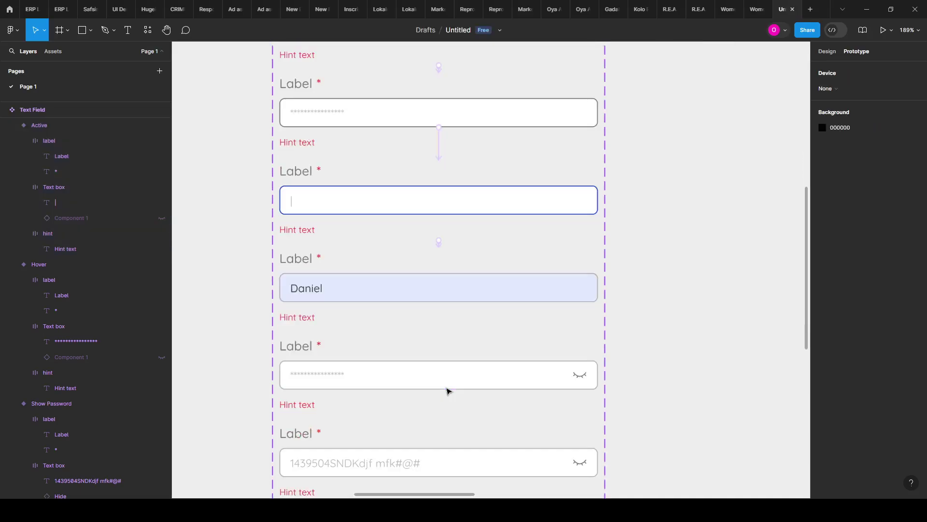
scroll(419, 341, "down", 2)
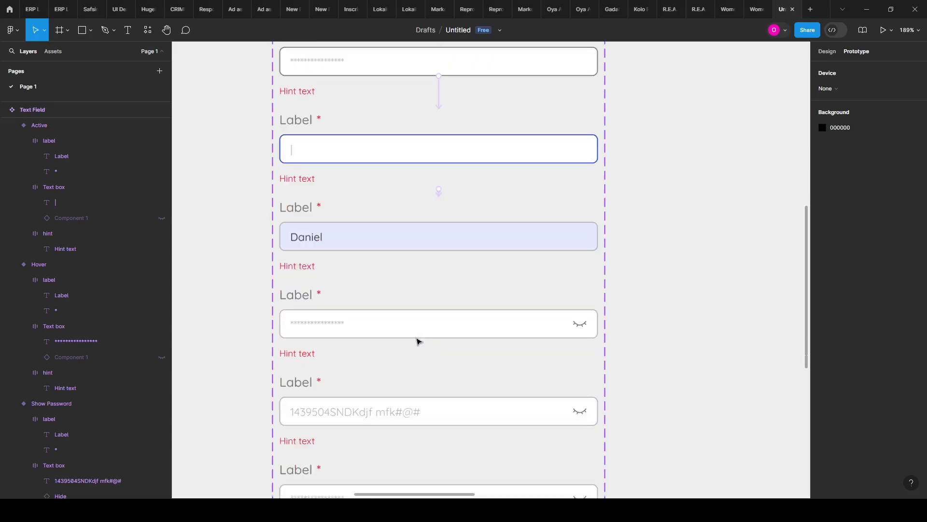
left_click(418, 341)
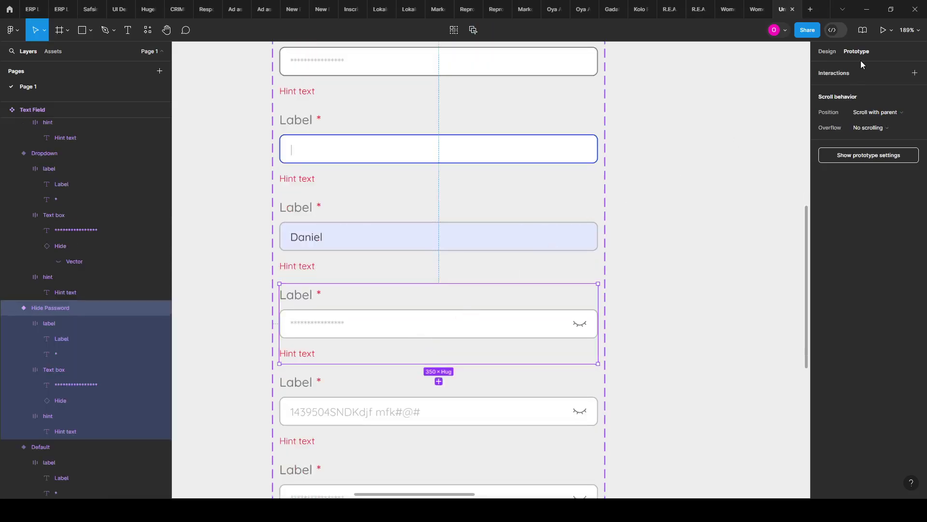
left_click(826, 48)
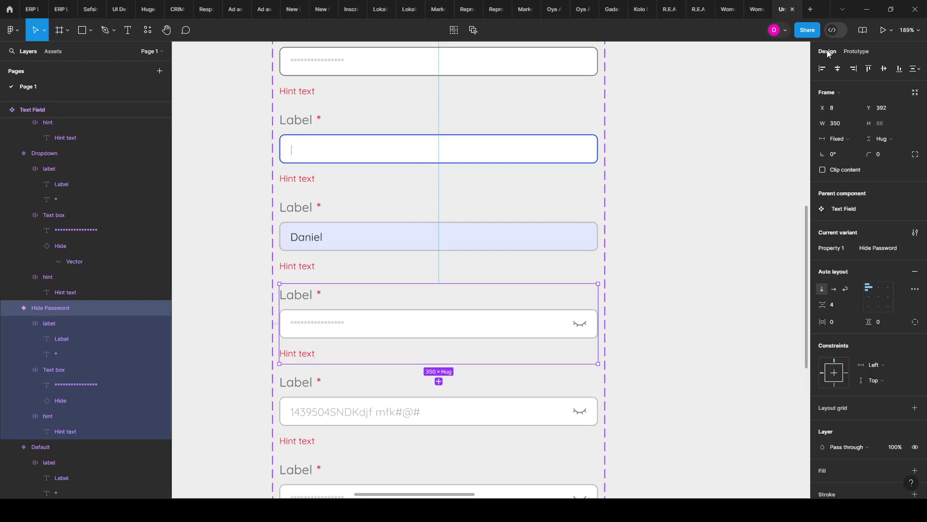
left_click(856, 52)
scroll(560, 348, "down", 2)
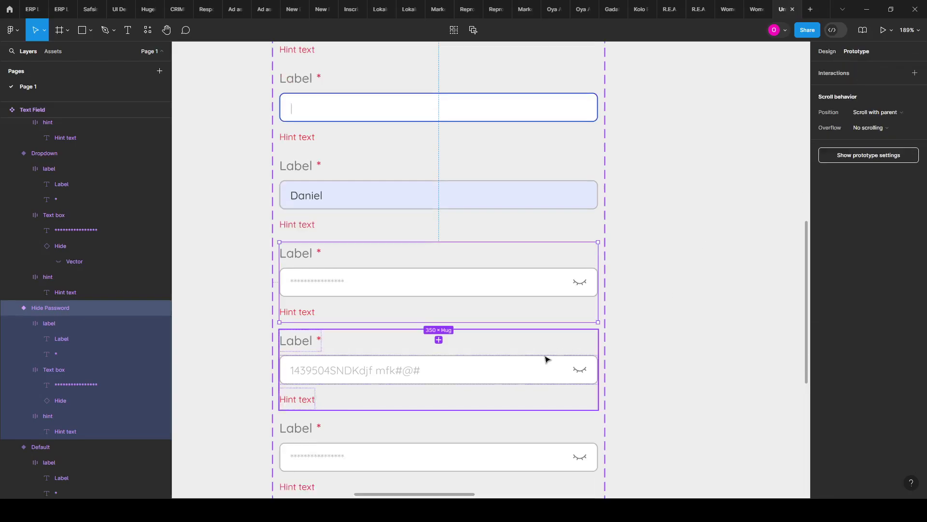
scroll(601, 350, "down", 3, "ctrl")
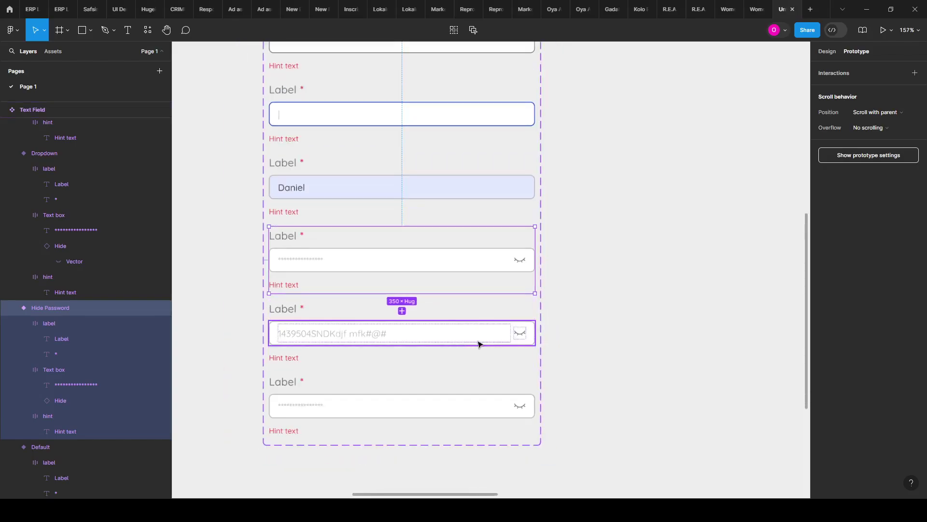
Step: Detach the Show Password icon from Icon Swap and swap it to the open-eye Show icon
double_click(520, 338)
double_click(521, 332)
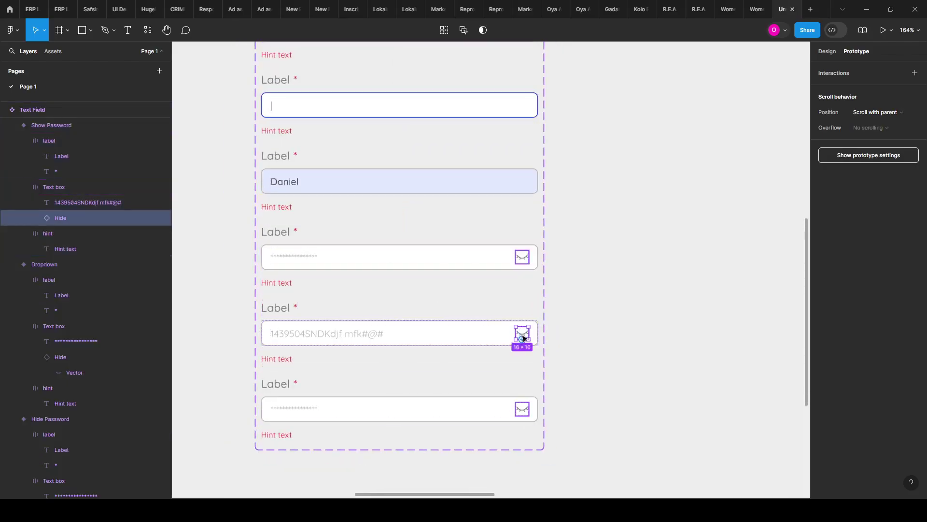
left_click(831, 53)
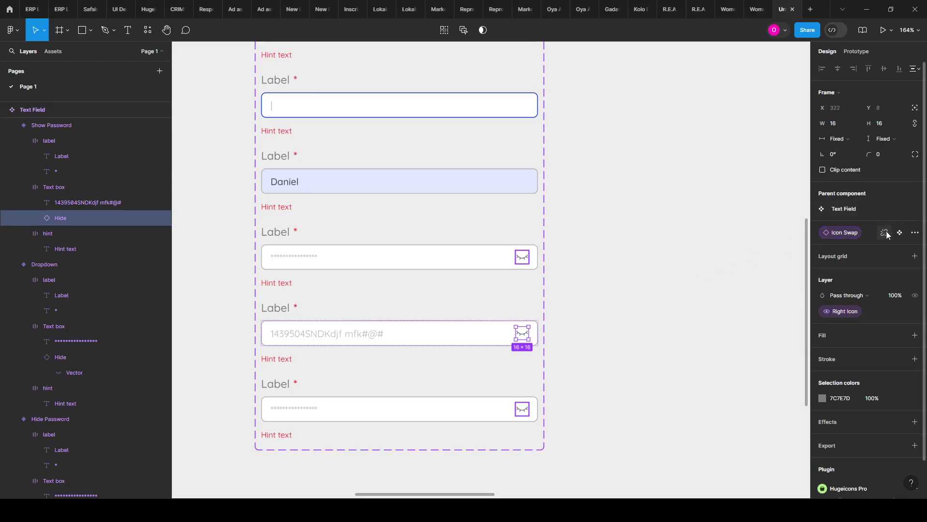
left_click(885, 233)
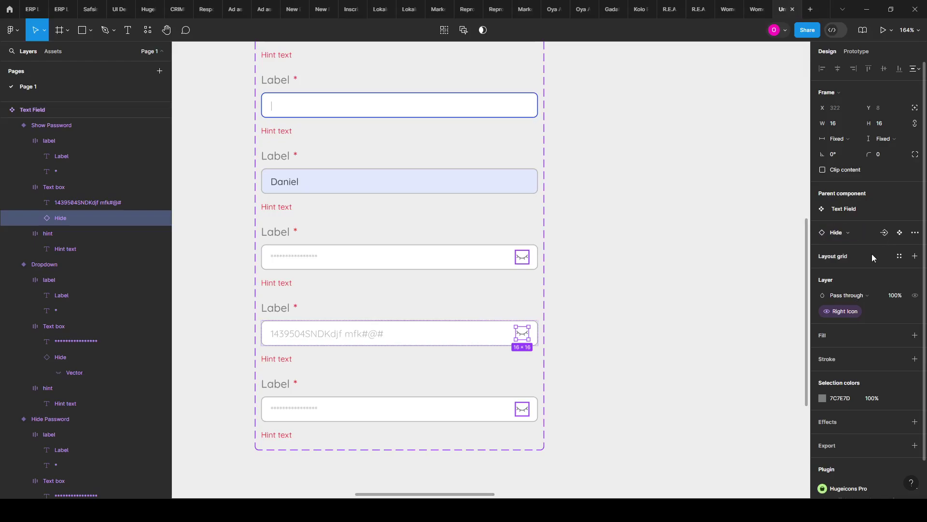
left_click(857, 232)
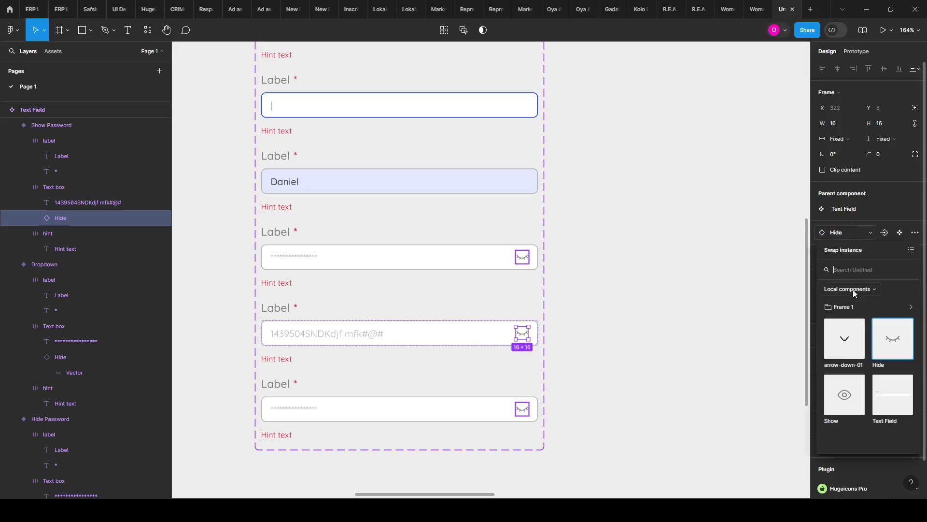
left_click(852, 399)
left_click(654, 348)
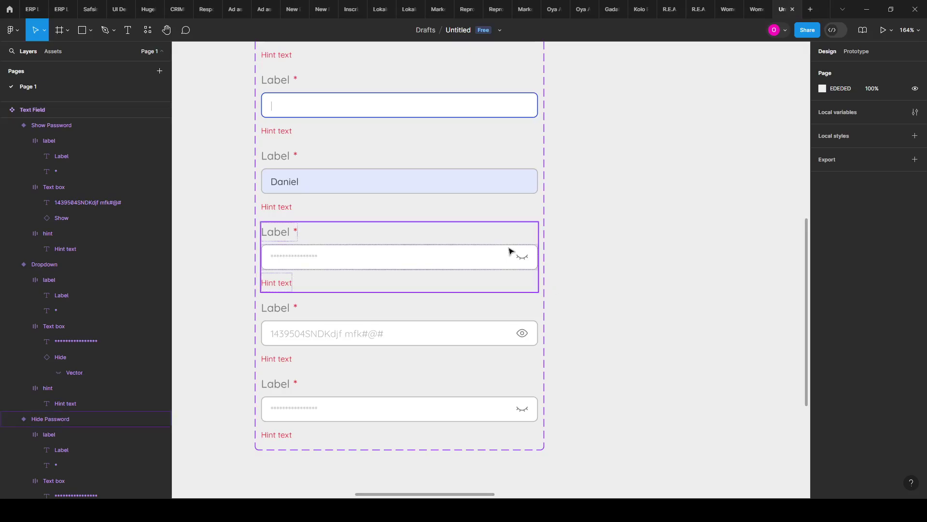
left_click(521, 412)
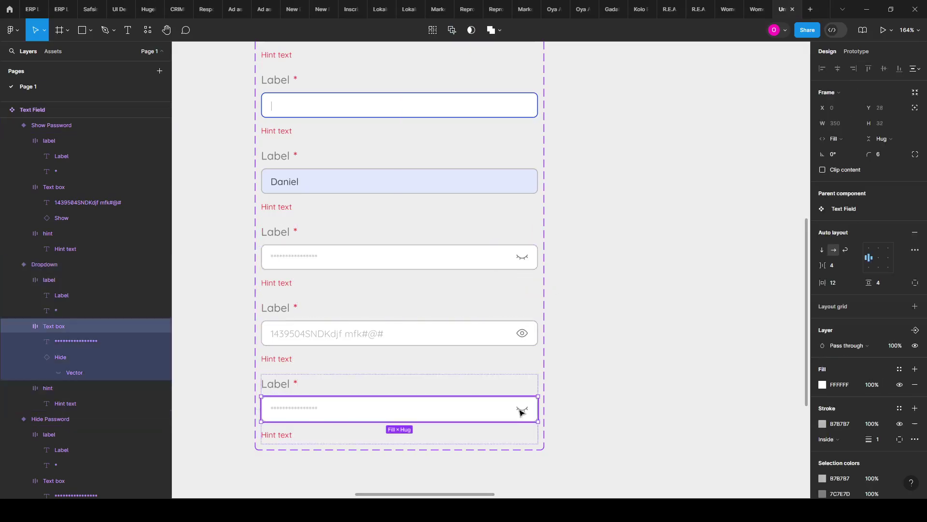
left_click(521, 411)
left_click(652, 343)
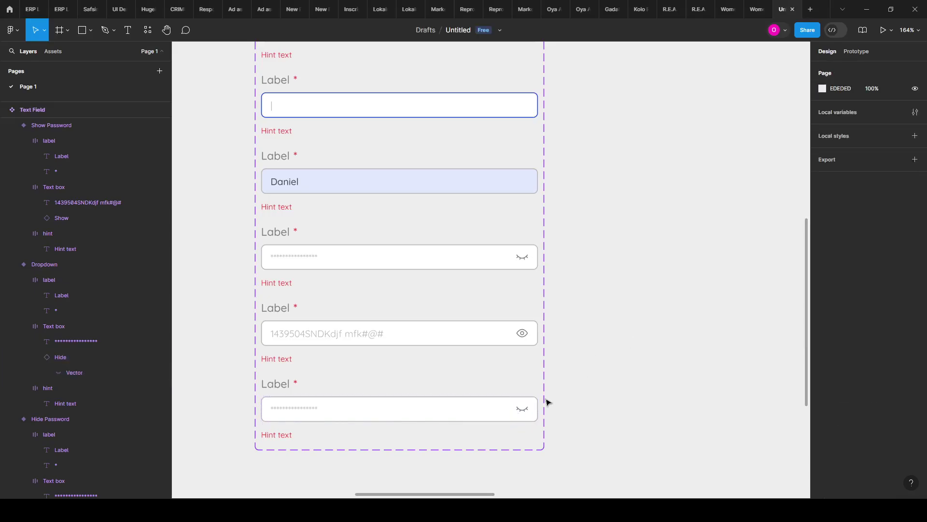
Step: Link the closed-eye icon in Hide Password to the Show Password variant on click
left_click(509, 303)
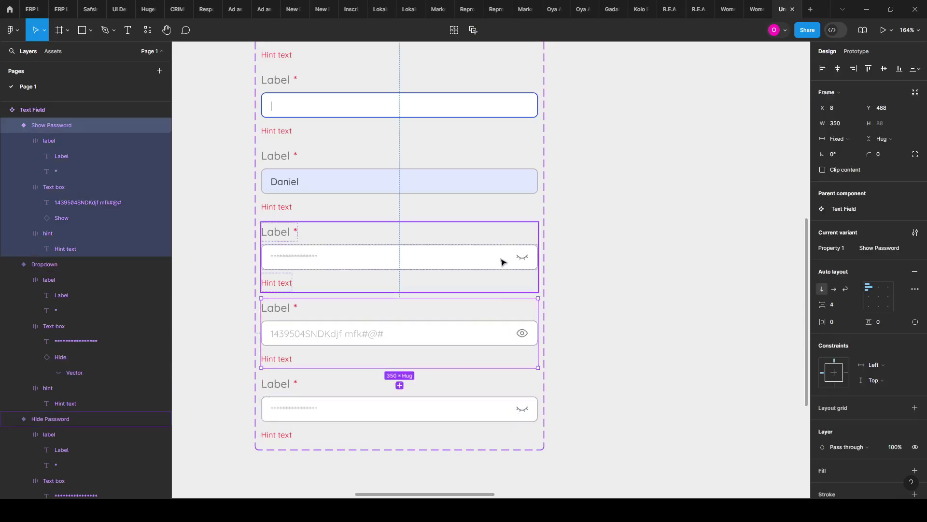
left_click(502, 261)
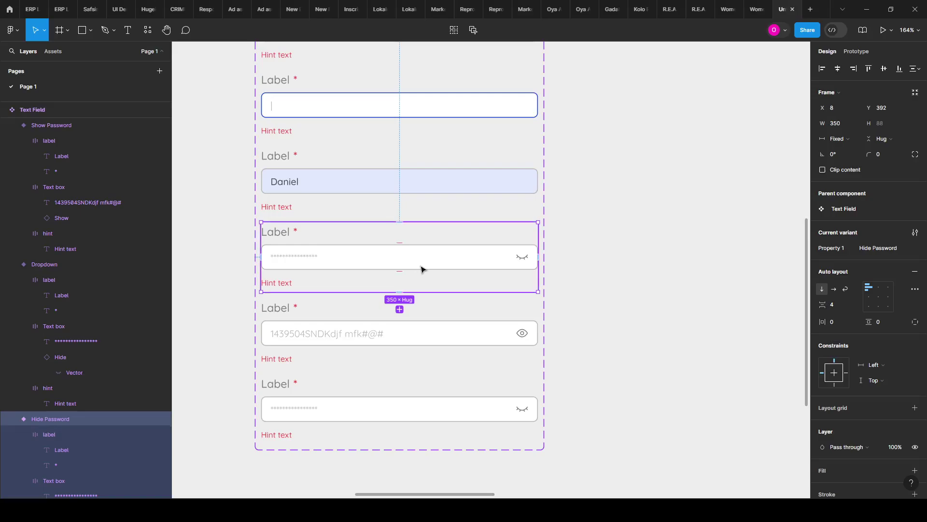
left_click(520, 261)
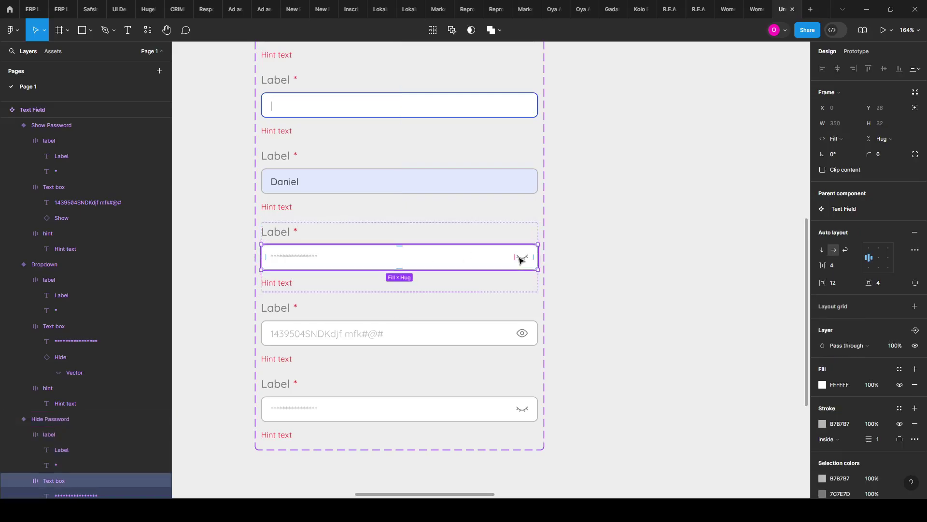
left_click(520, 261)
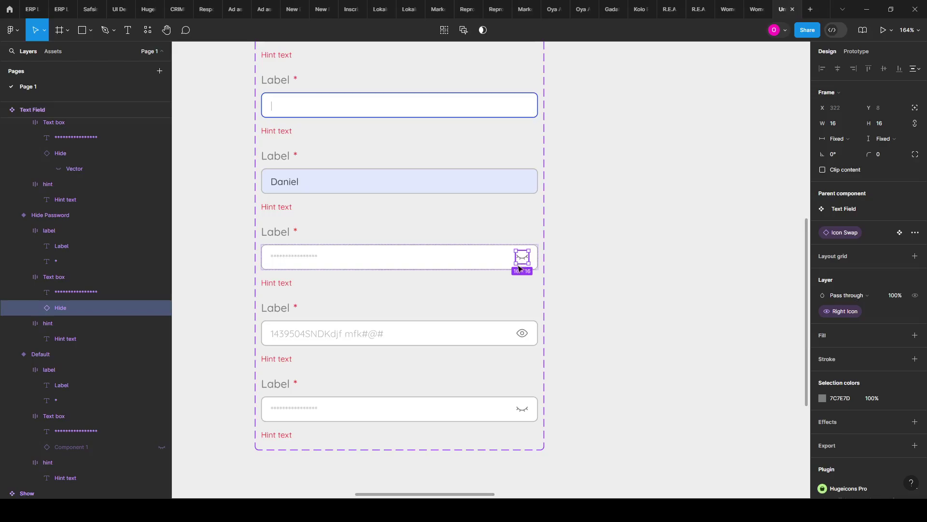
key("shift+e")
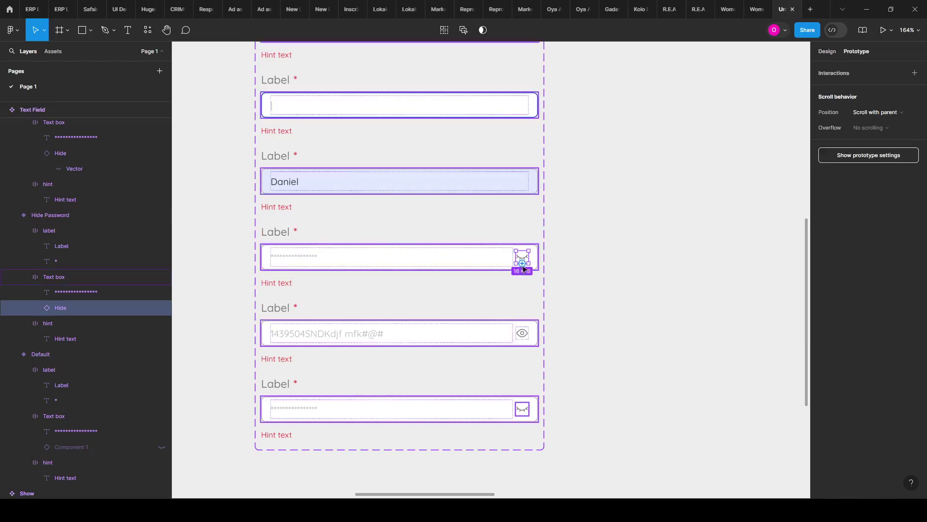
left_click_drag(522, 264, 472, 324)
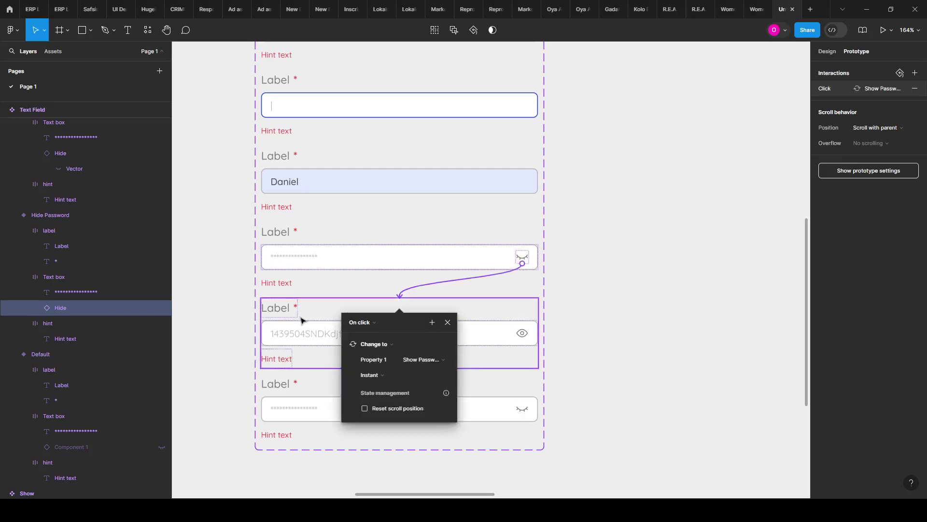
Step: Link the open-eye icon in Show Password back to the Hide Password variant
scroll(365, 395, "down", 1)
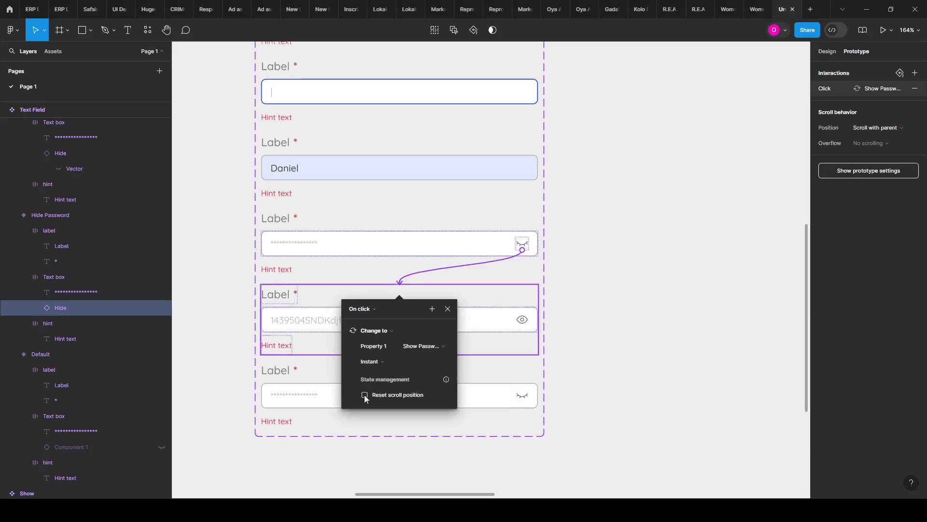
left_click(524, 320)
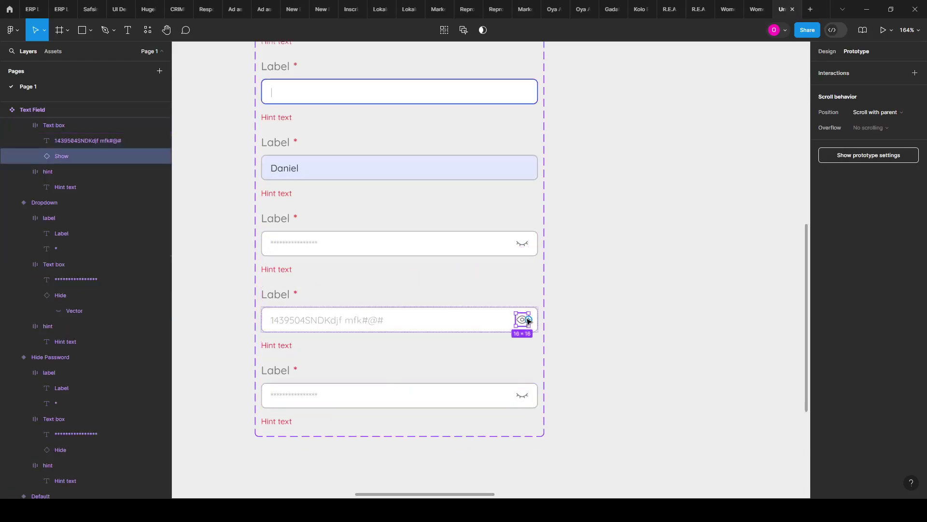
left_click_drag(530, 321, 497, 252)
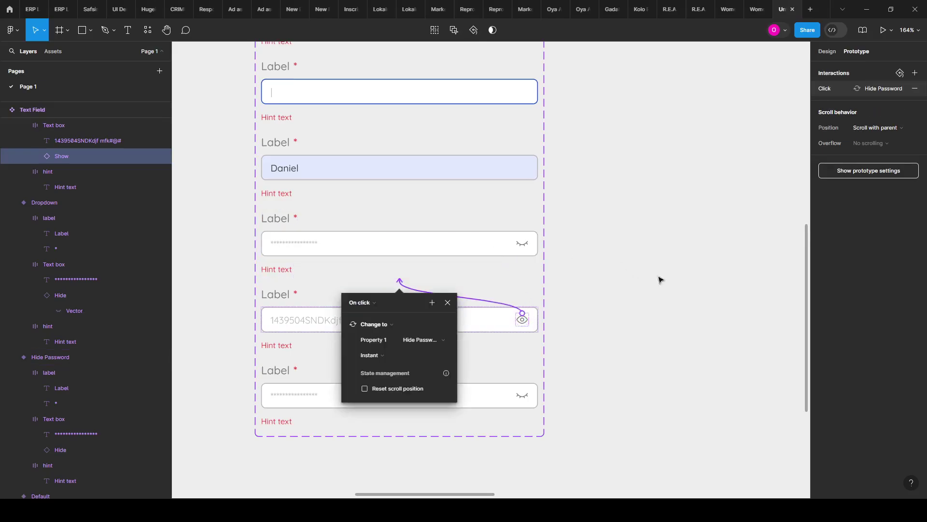
left_click(675, 287)
scroll(402, 324, "down", 2)
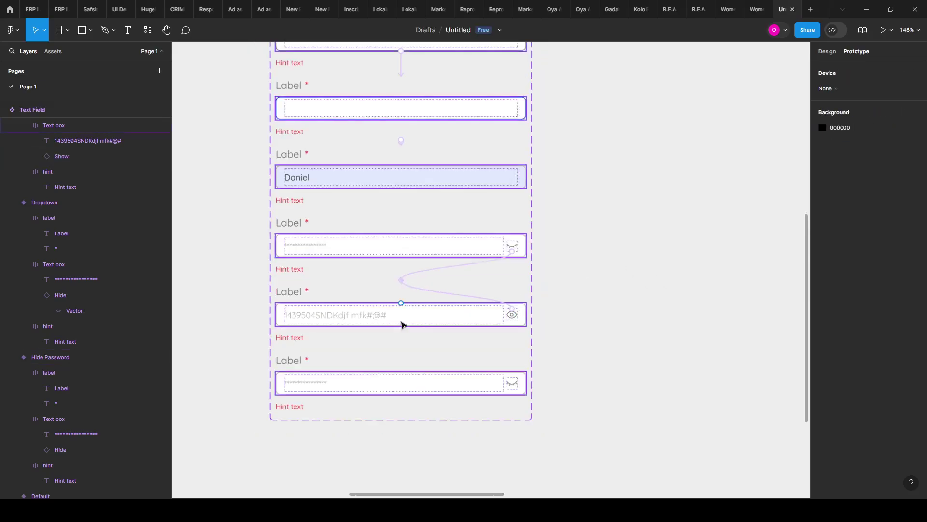
Step: Select the MacBook Pro 14" frame and launch its prototype preview in a new tab
scroll(377, 351, "down", 5)
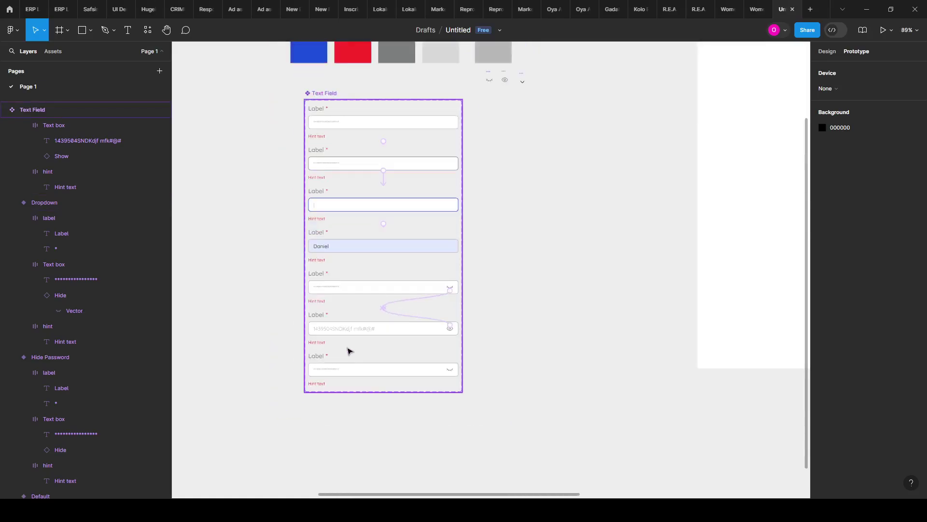
key("alt+8")
scroll(464, 240, "down", 2)
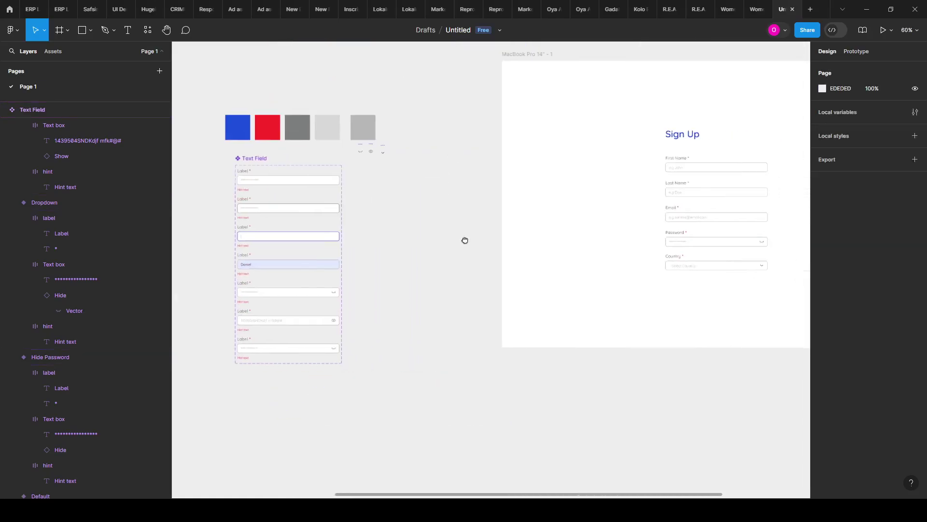
scroll(458, 259, "right", 5)
scroll(493, 203, "up", 4)
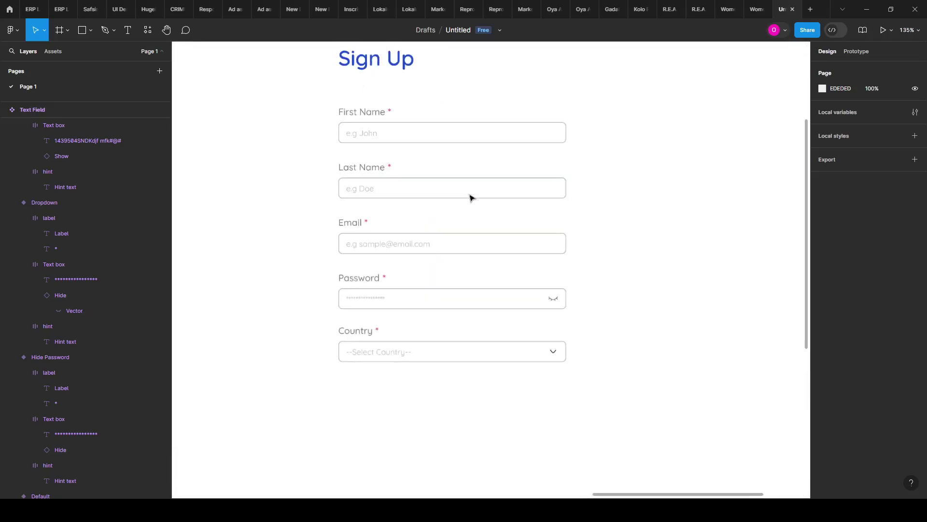
scroll(418, 221, "down", 3)
scroll(435, 152, "down", 2)
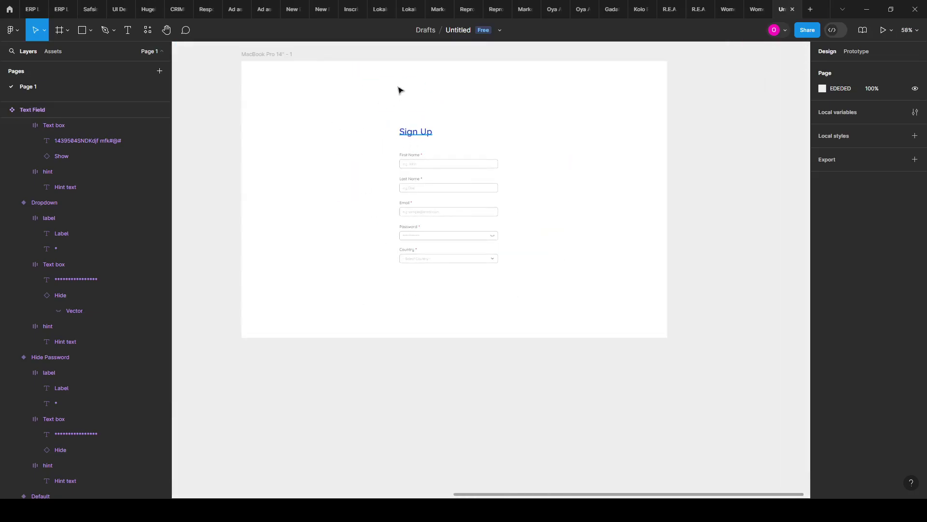
left_click(290, 54)
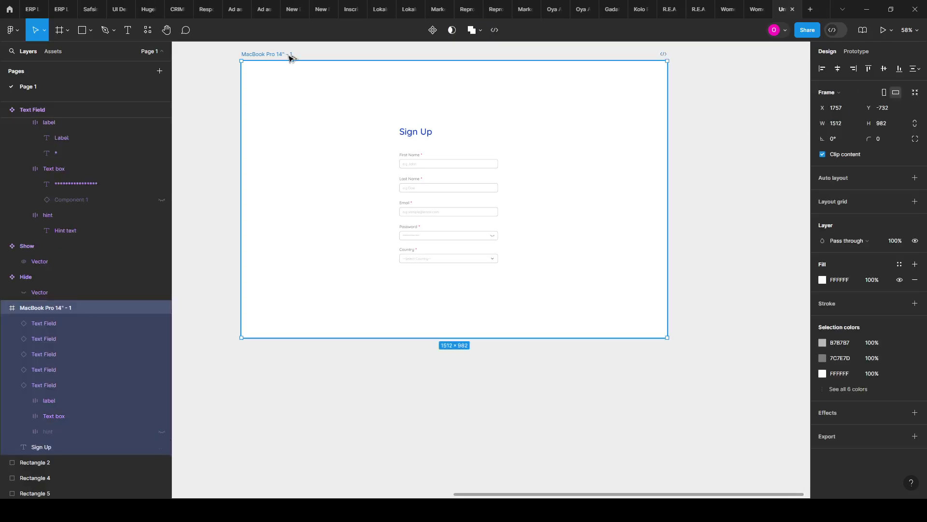
key("ctrl+n")
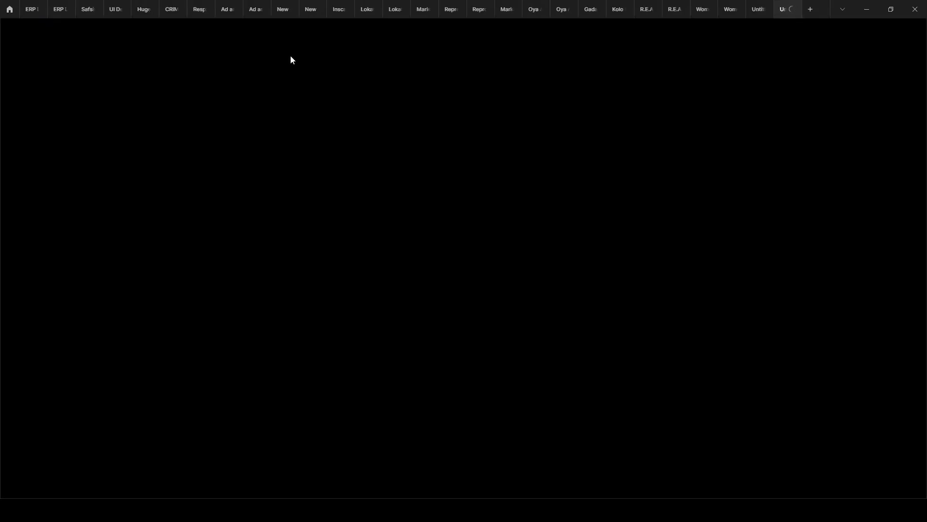
mouse_move(752, 16)
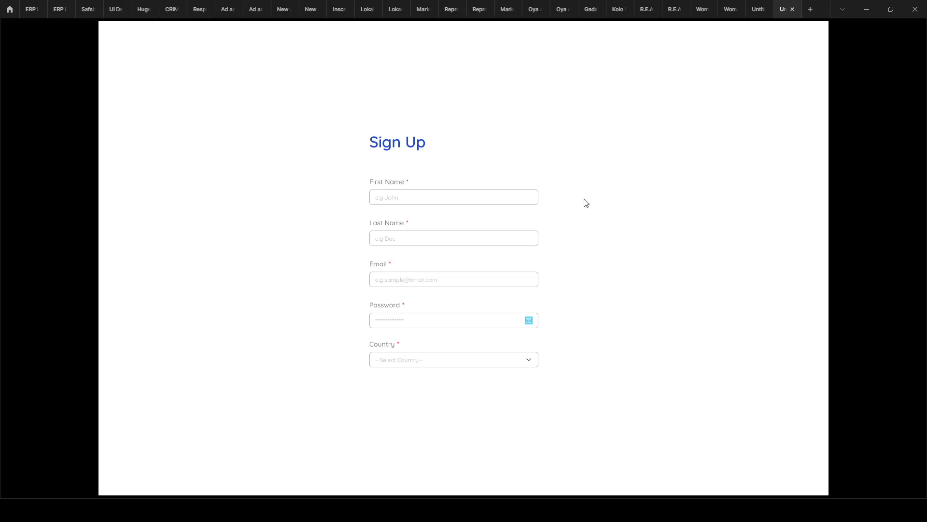
Step: Toggle the password eye icon to show then hide the password, and fit the preview to width
left_click(529, 321)
left_click(529, 322)
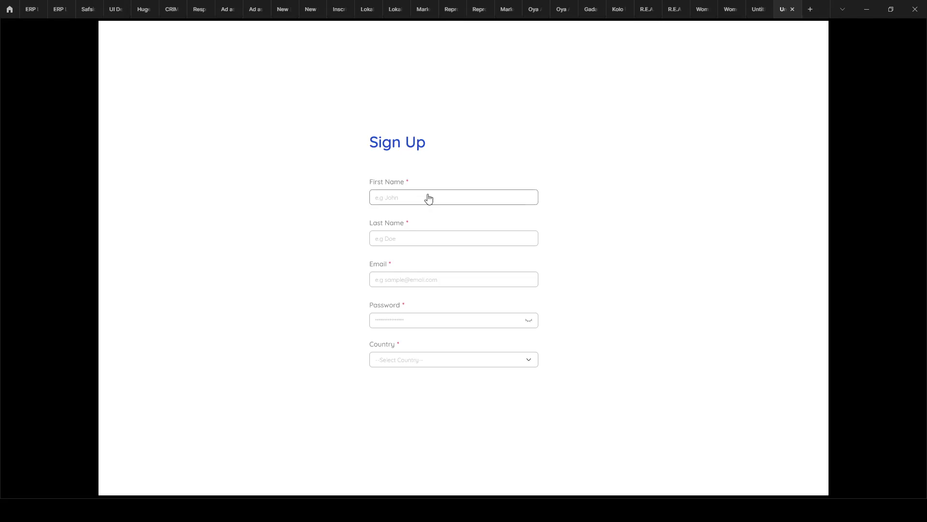
key("z")
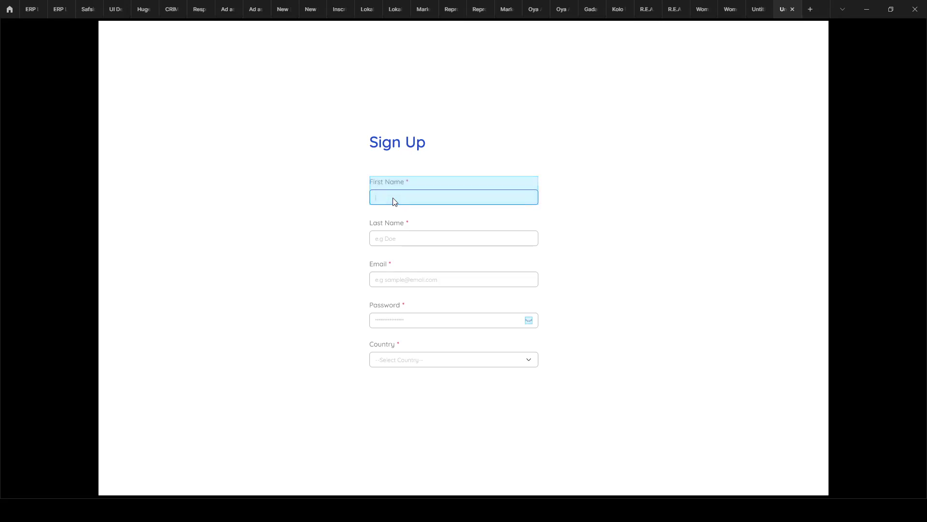
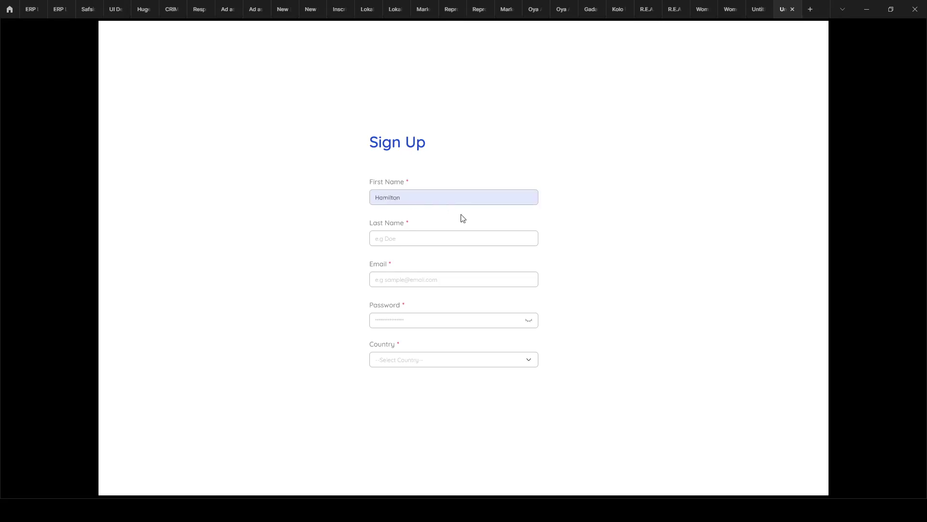
Step: Enter sample names in First Name, Last Name and Email, then toggle password visibility again
left_click(463, 236)
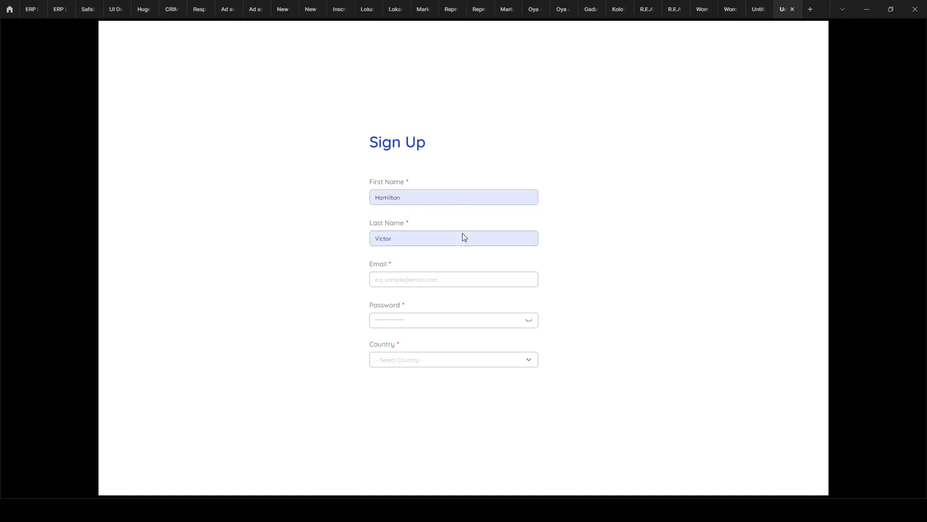
left_click(450, 280)
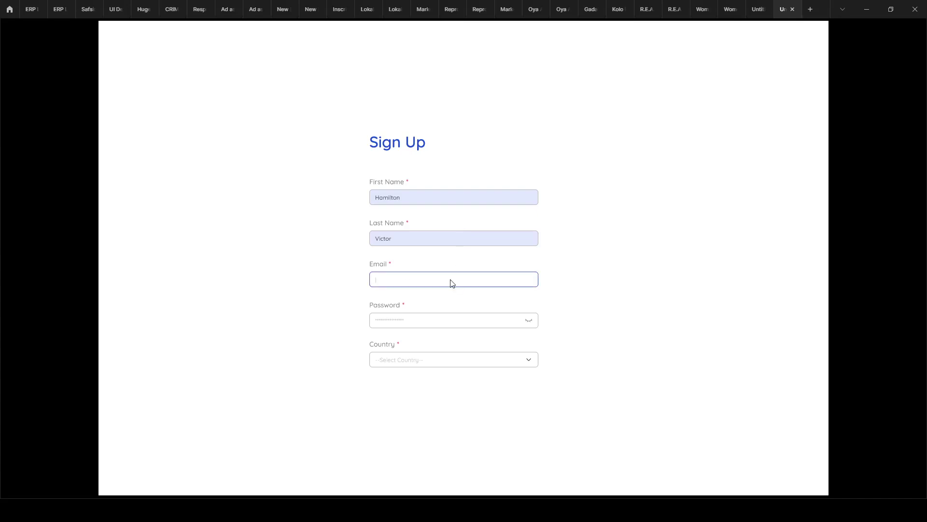
type("Daniel")
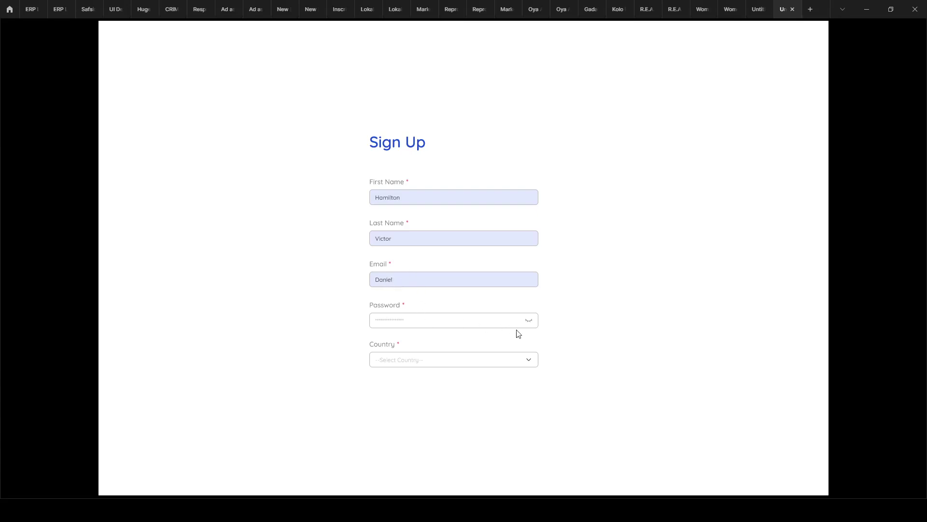
left_click(528, 321)
left_click(529, 321)
Step: Return to the design file and clear the frame selection
left_click(752, 10)
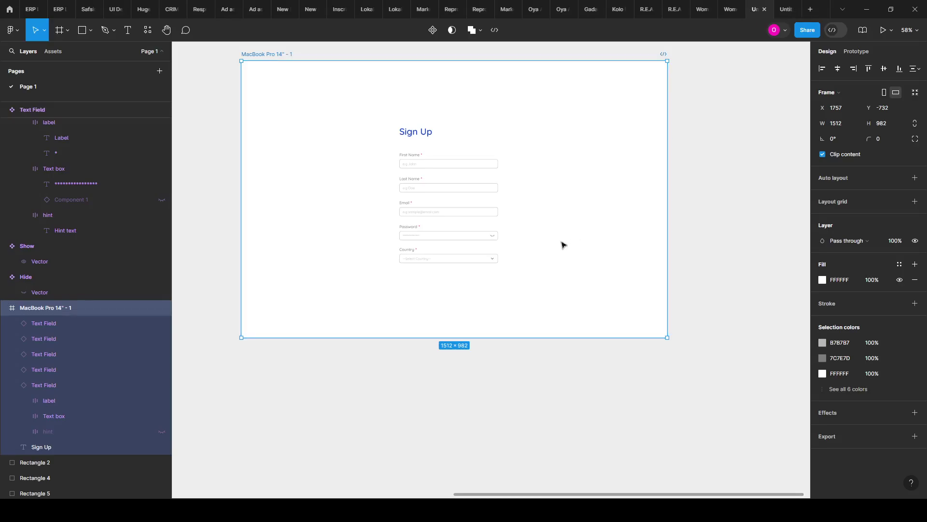
scroll(483, 277, "down", 2)
scroll(468, 344, "up", 2)
left_click(459, 368)
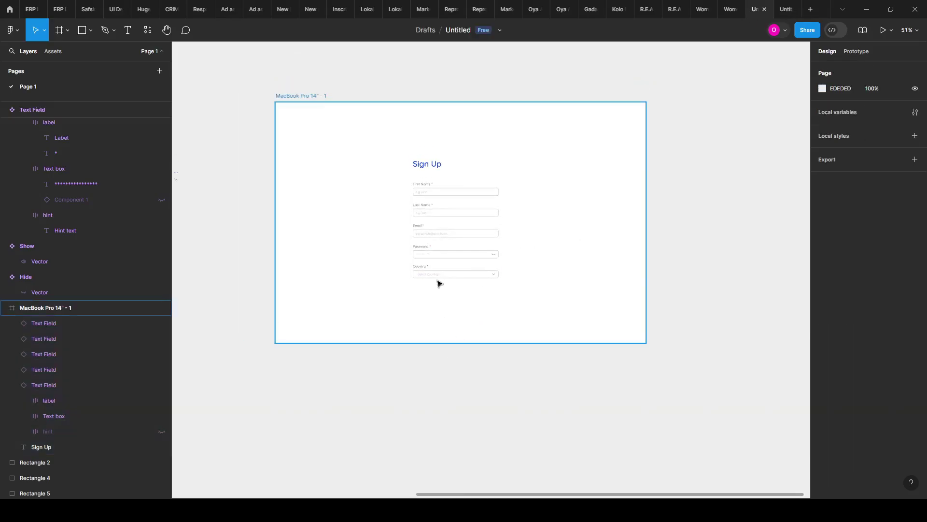
scroll(432, 261, "up", 3)
scroll(430, 240, "up", 1)
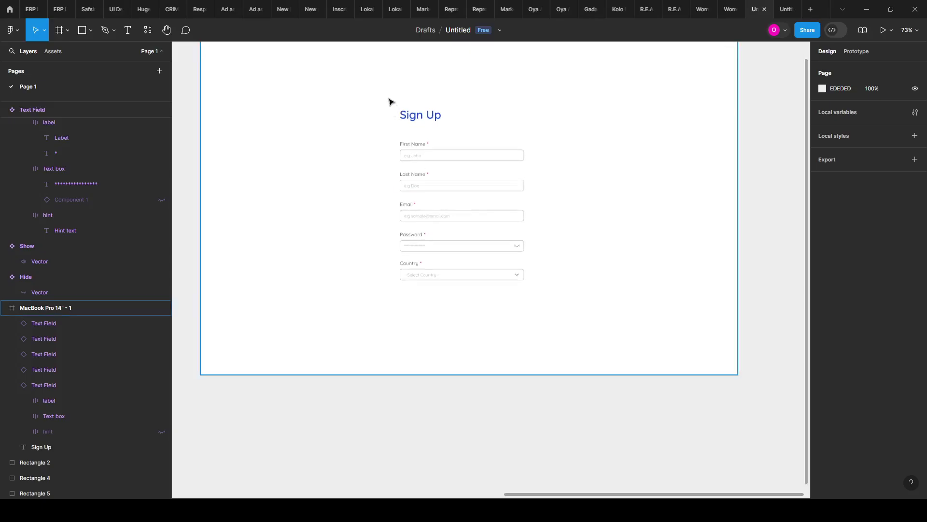
scroll(390, 125, "down", 1)
Step: Tidy the five Text Field instances 25 px apart and wrap them in auto-layout Frame 2
left_click_drag(391, 136, 531, 319)
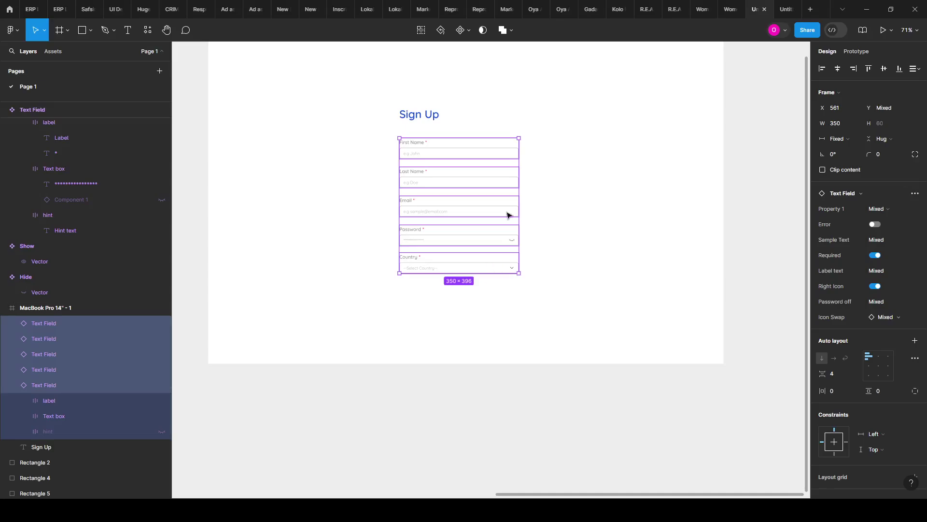
scroll(505, 216, "up", 2)
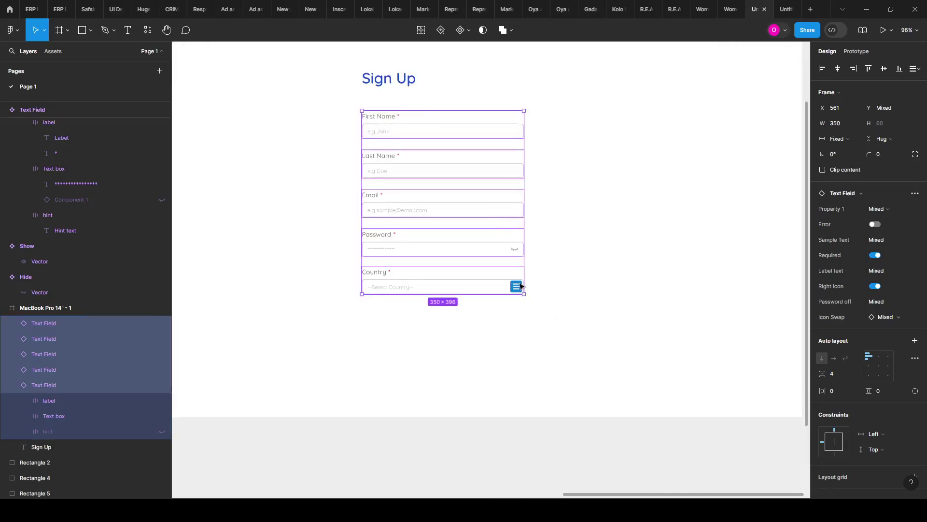
key("ctrl+alt+t")
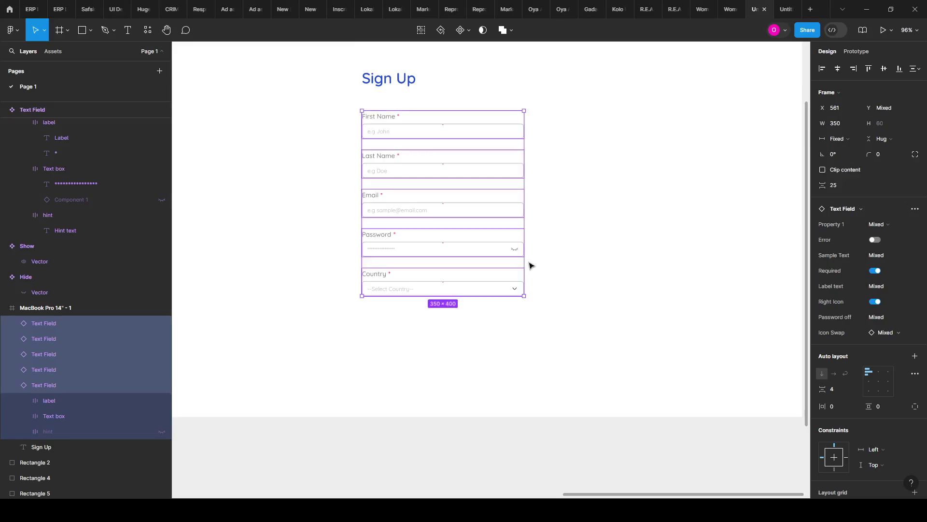
key("shift+a")
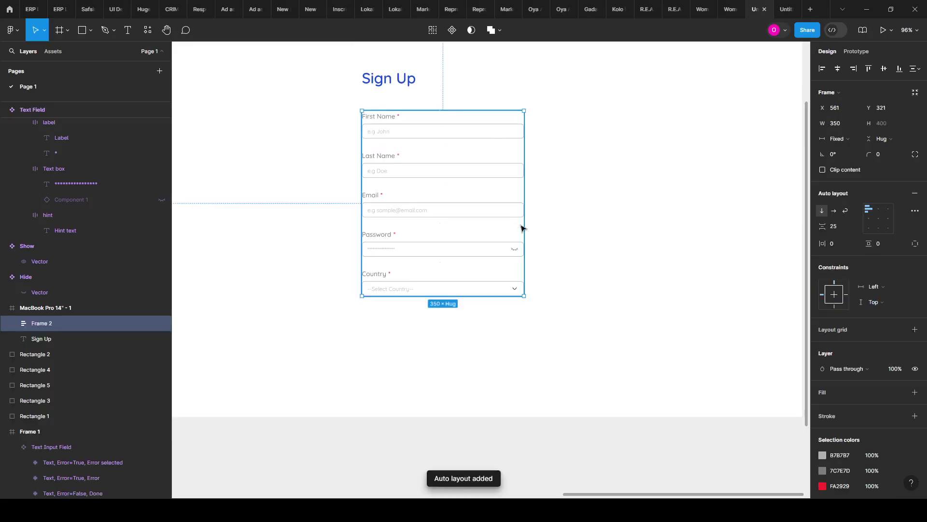
Step: Wrap the Sign Up heading and Frame 2 together in auto-layout Frame 3, then select the heading
left_click(388, 76, "shift")
key("shift+a")
scroll(388, 80, "up", 3)
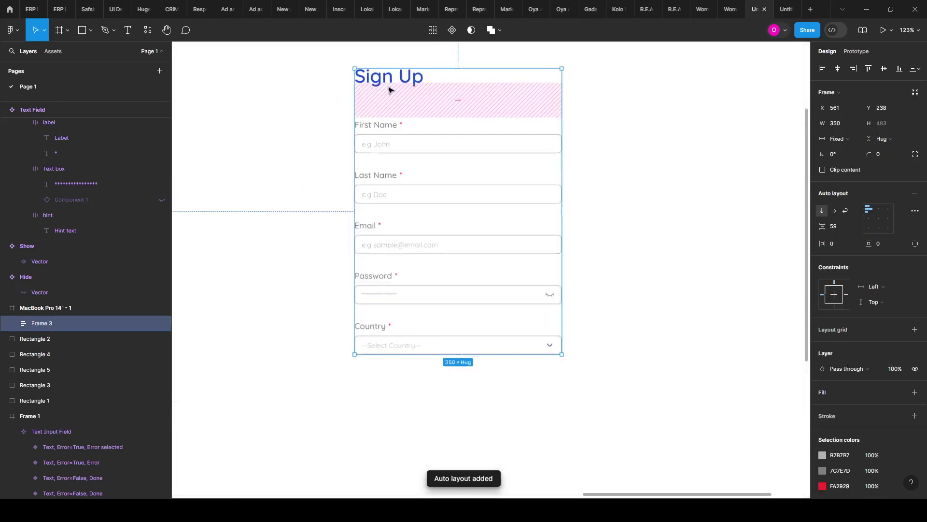
left_click(387, 86)
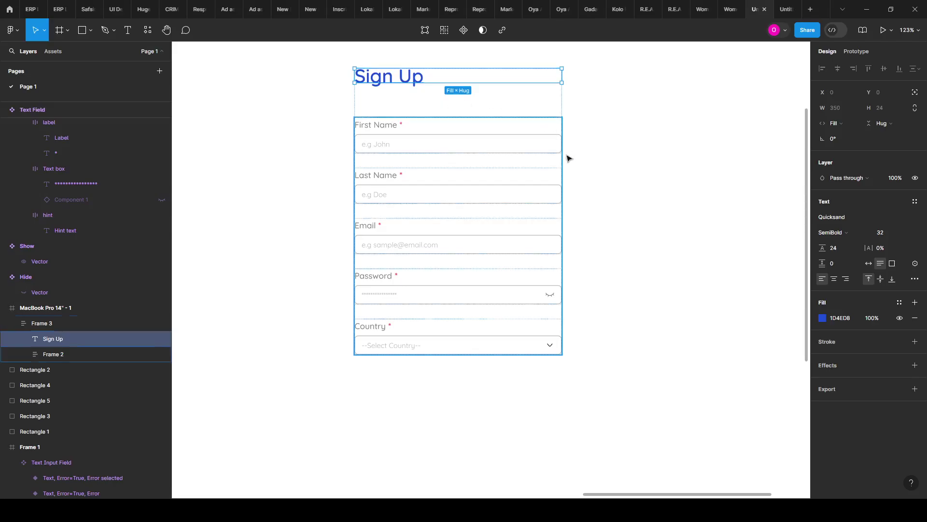
left_click(324, 127)
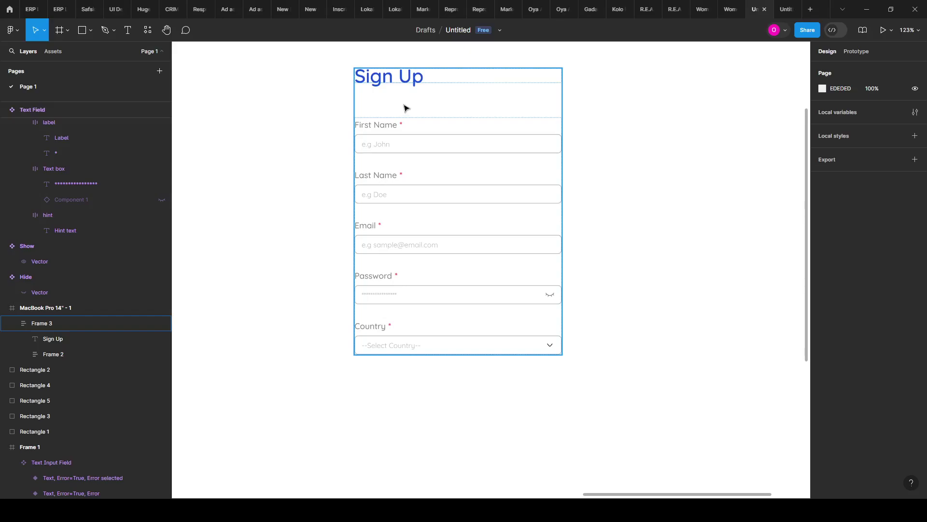
scroll(450, 164, "down", 3)
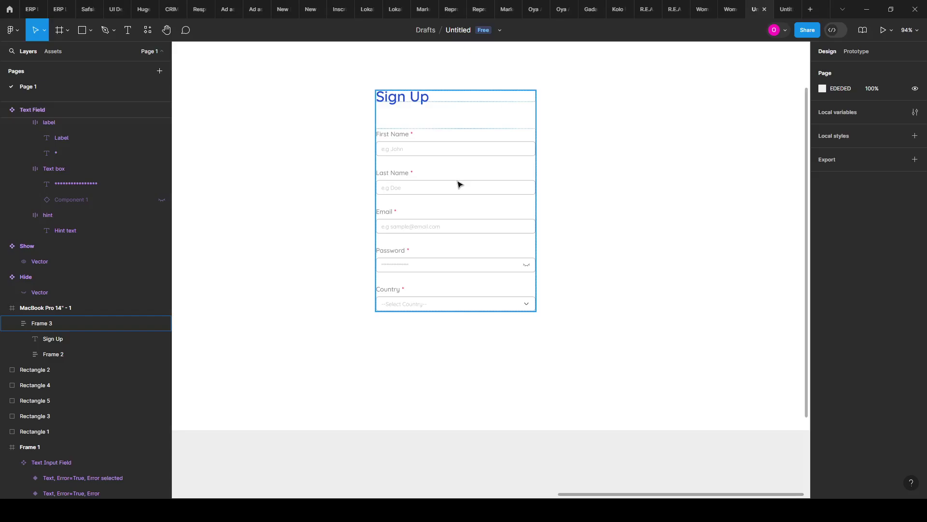
scroll(441, 232, "down", 2)
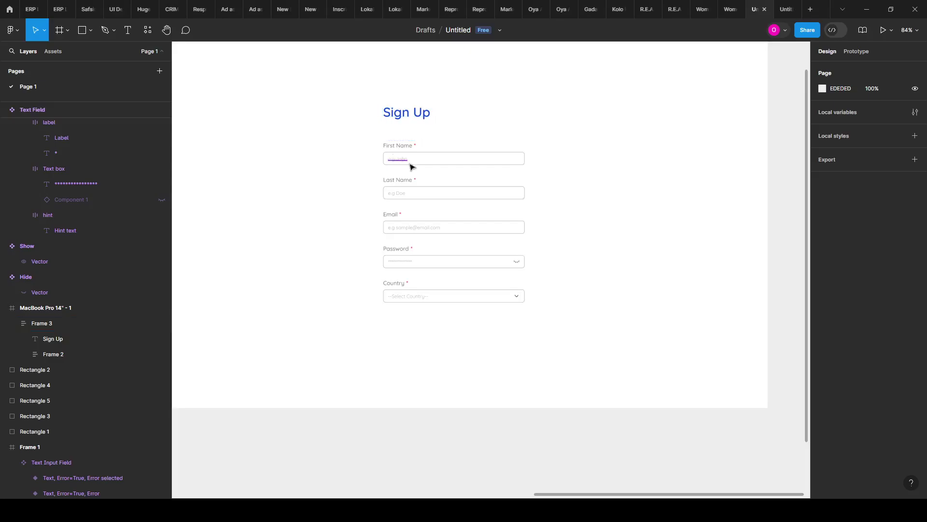
scroll(411, 167, "down", 1)
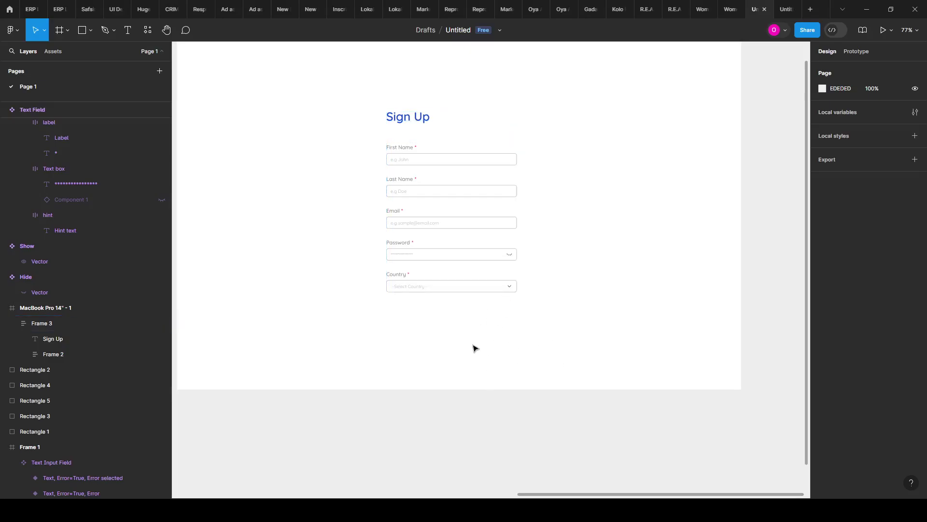
scroll(594, 292, "down", 3)
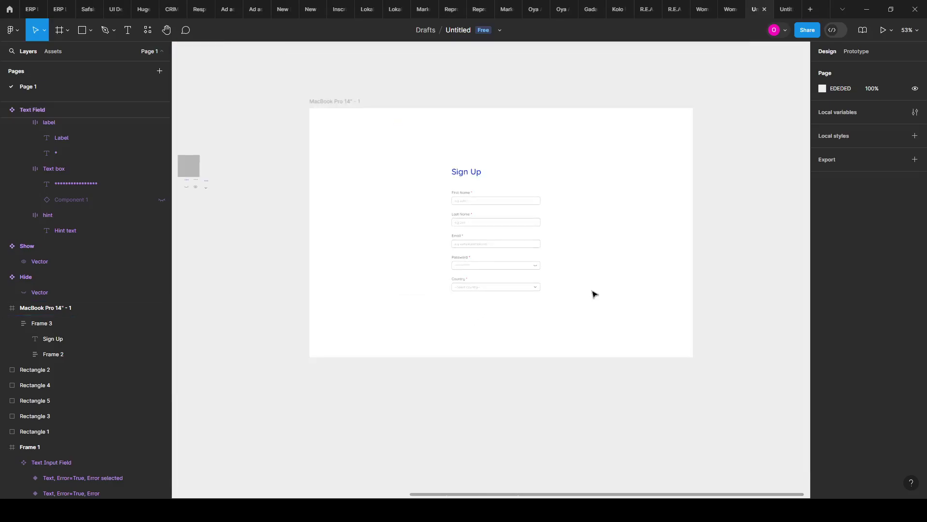
scroll(537, 220, "up", 2)
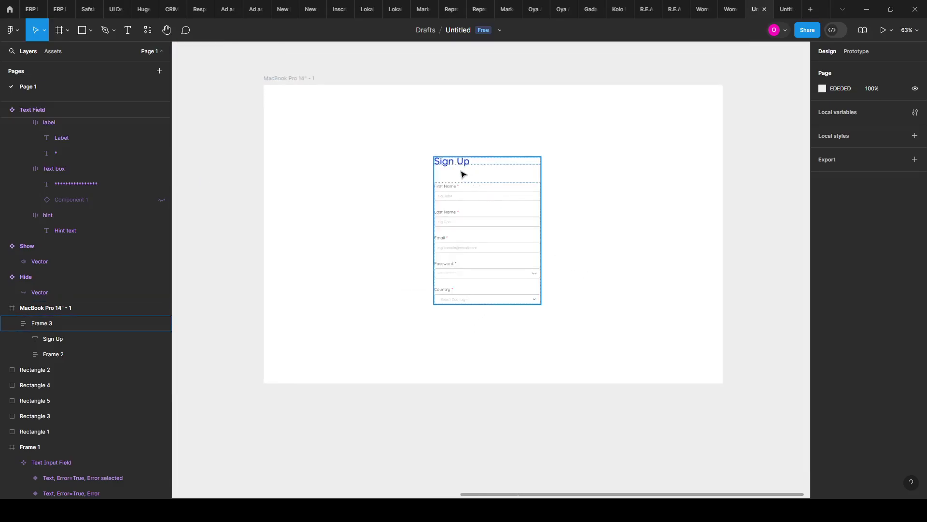